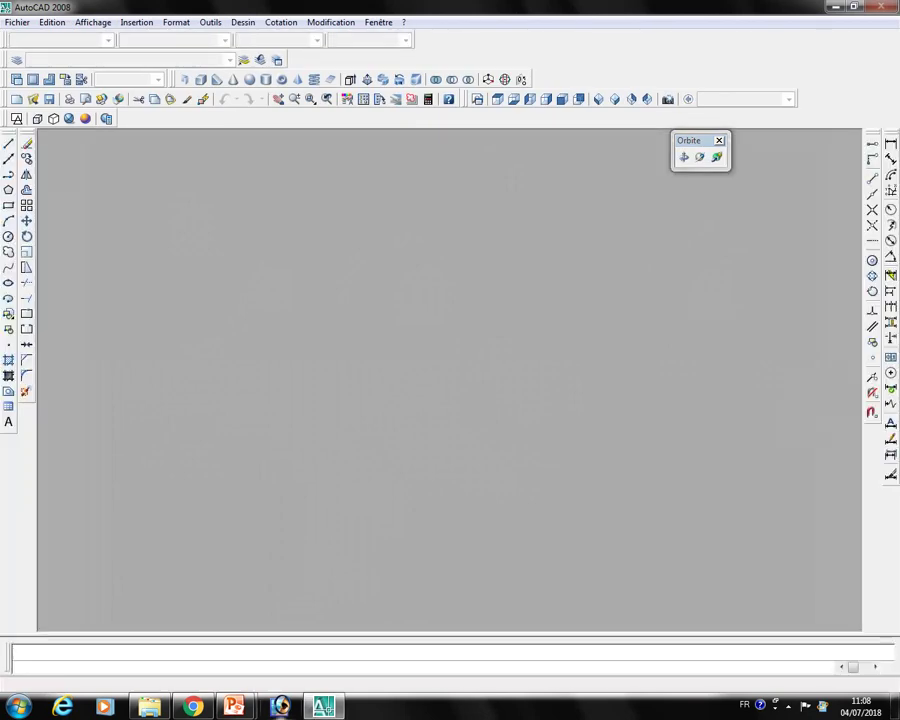
Display the reference slide of the finished hatched plate drawing on its A4 frame
click(312, 618)
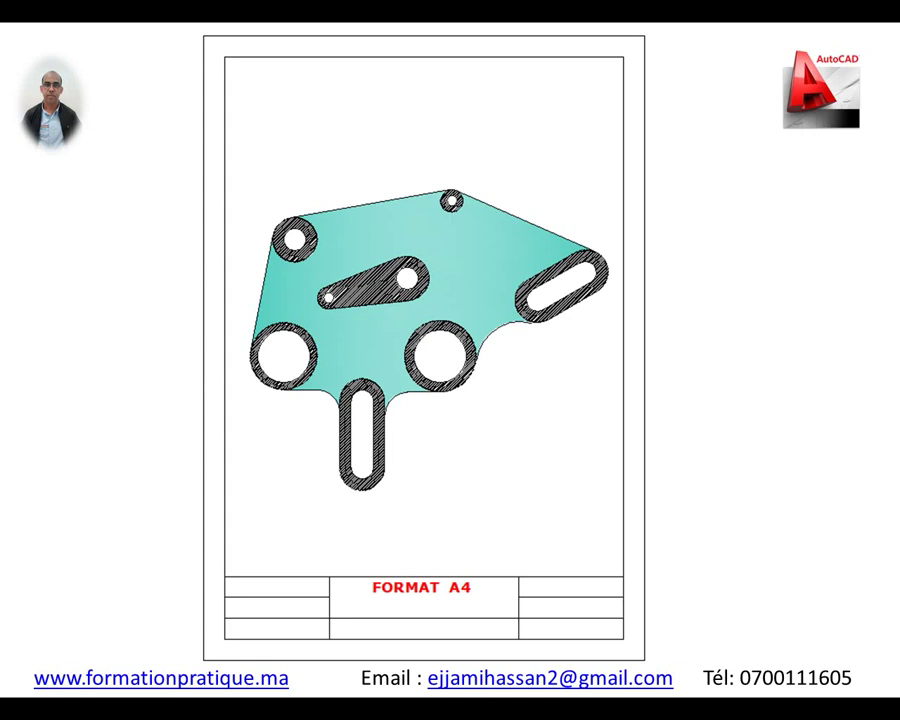
Return to the blank AutoCAD drawing and draw a short vertical line upward with Ortho on
key(Escape)
click(323, 705)
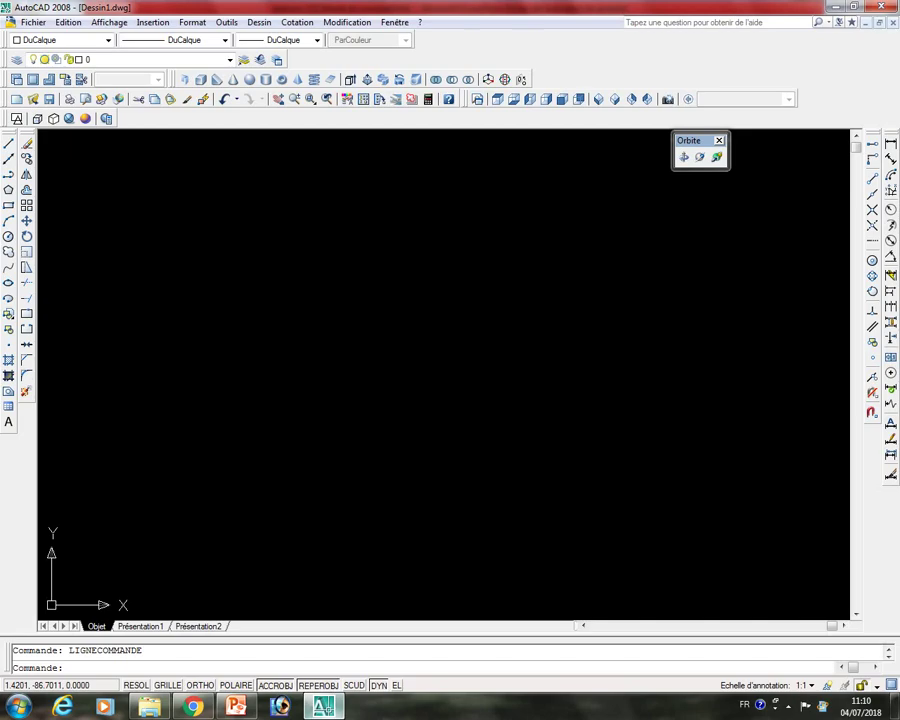
click(9, 143)
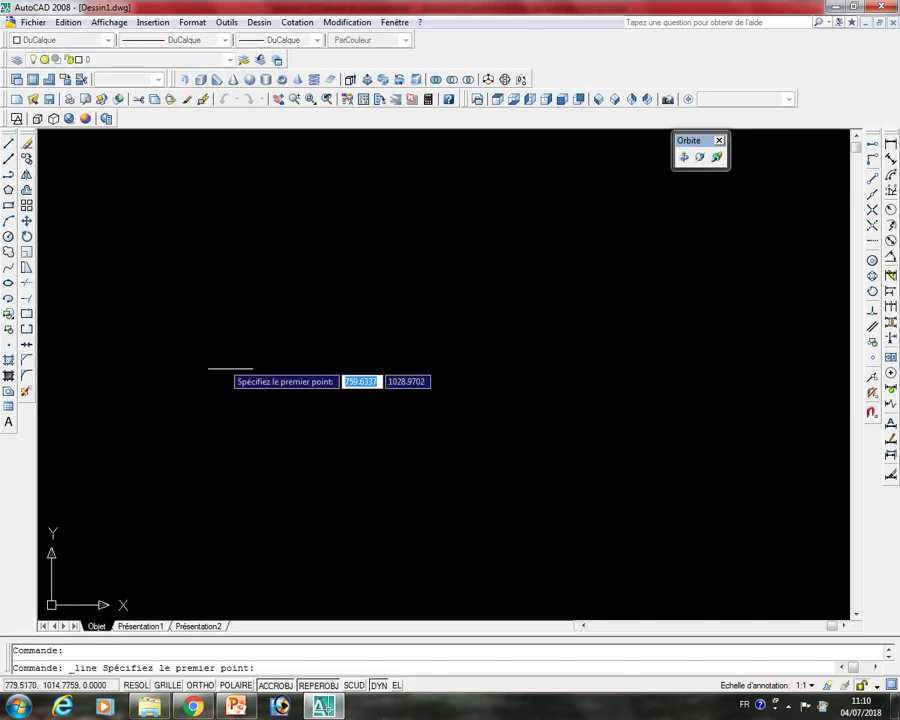
click(346, 597)
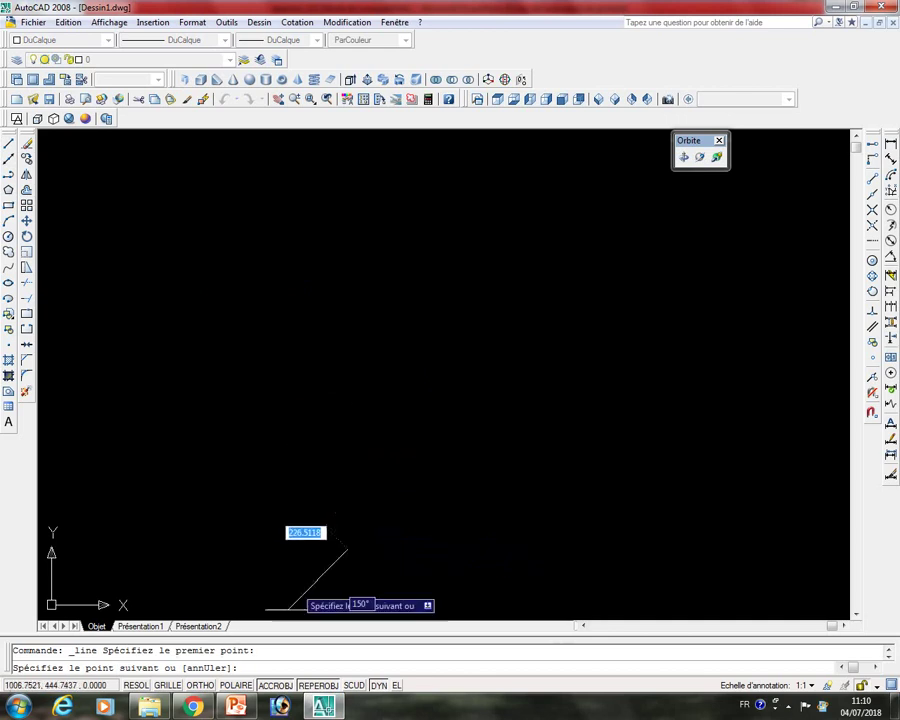
key(F8)
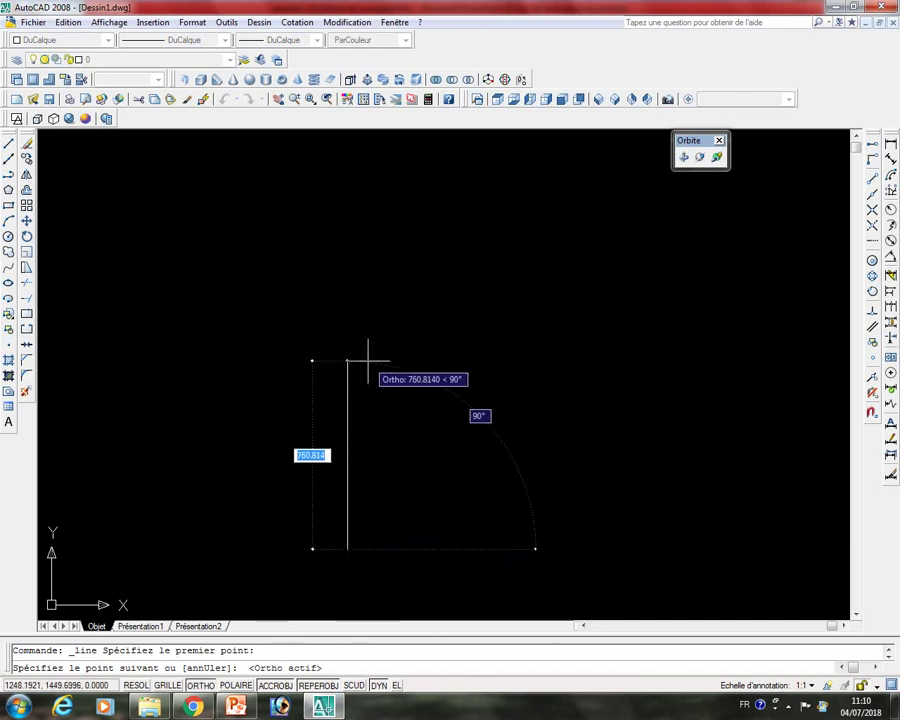
text(4)
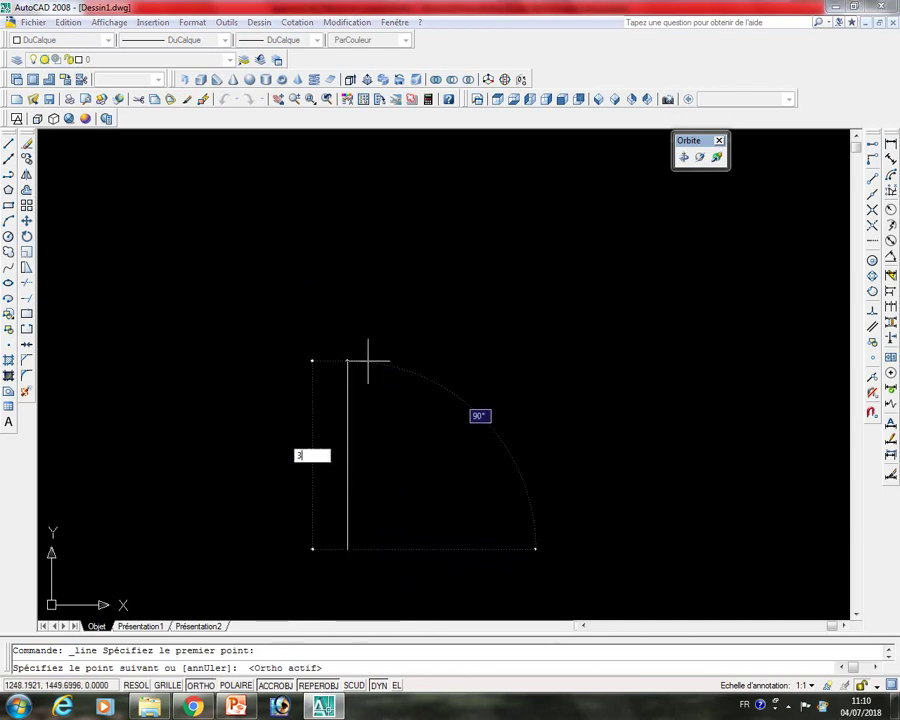
text(0)
key(Return)
key(Return)
scroll(345, 550, up, 7)
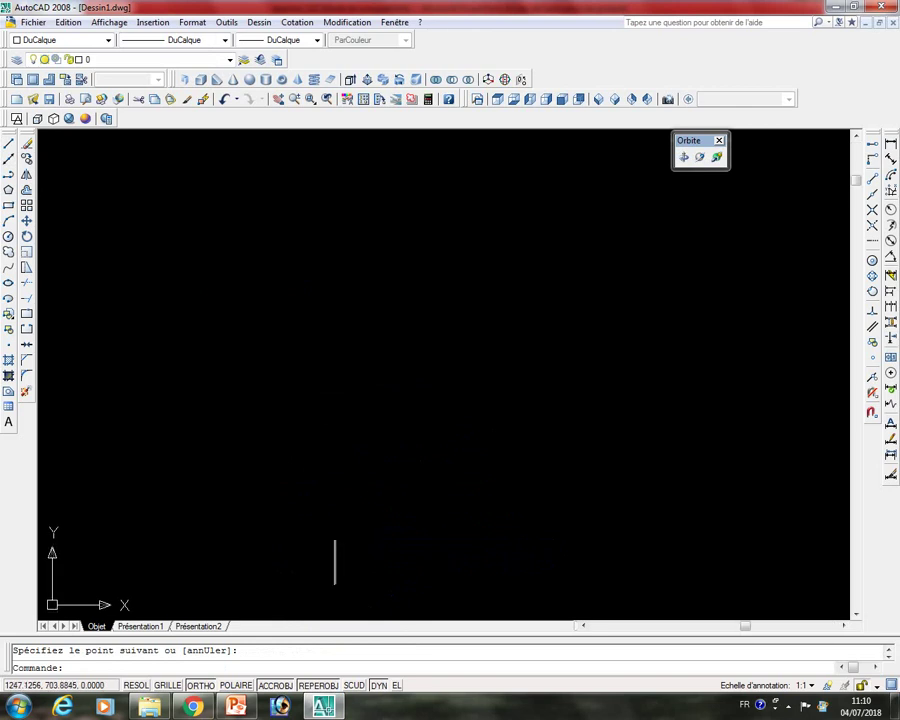
scroll(345, 550, up, 3)
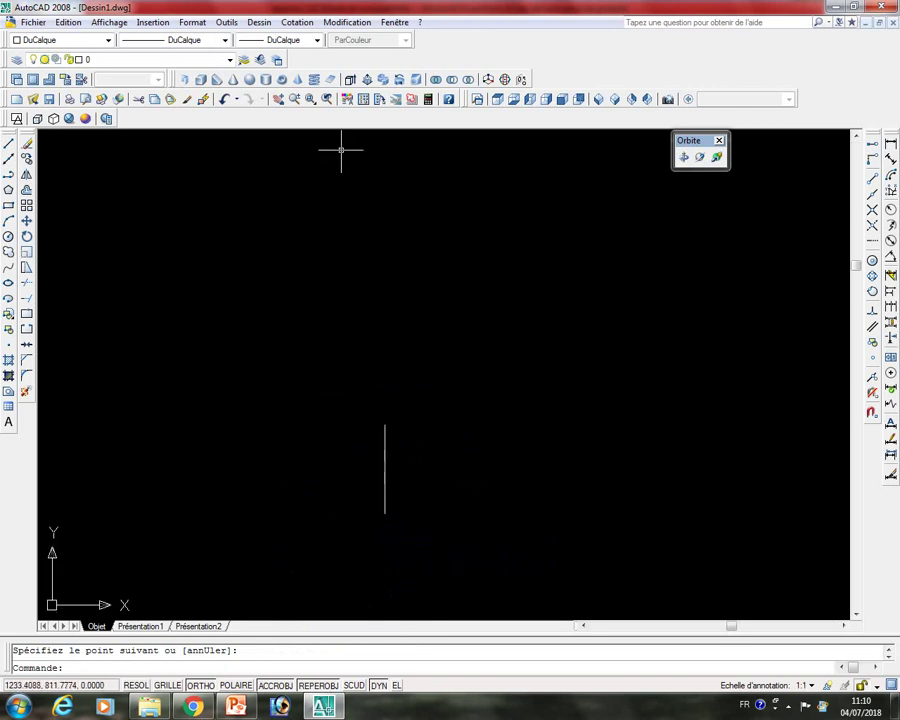
Load the ACAD_ISO03W100 linetype and assign it to the vertical line
click(225, 40)
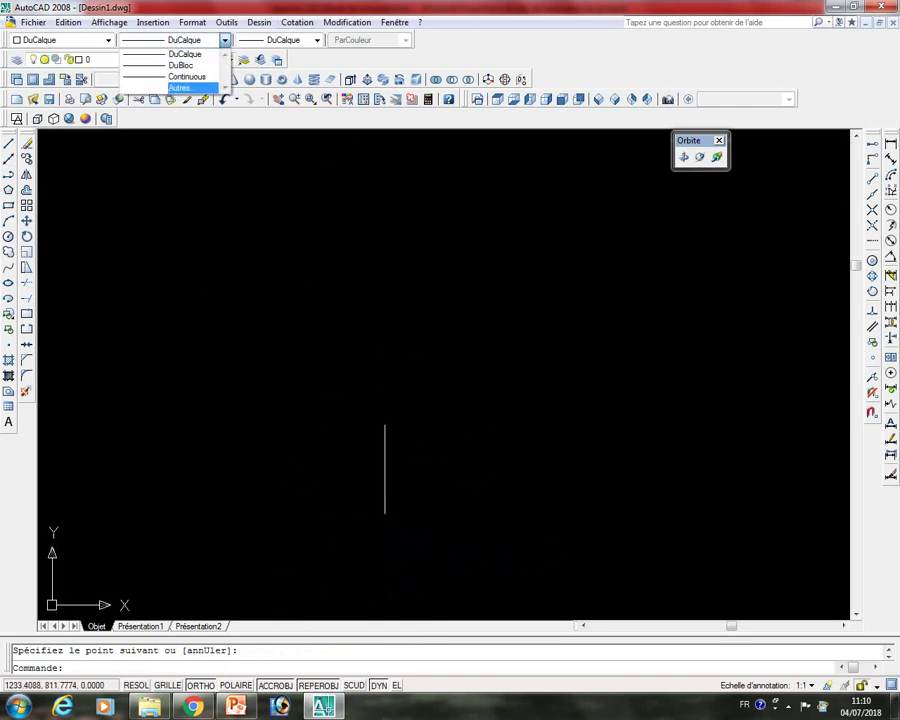
click(180, 88)
click(463, 144)
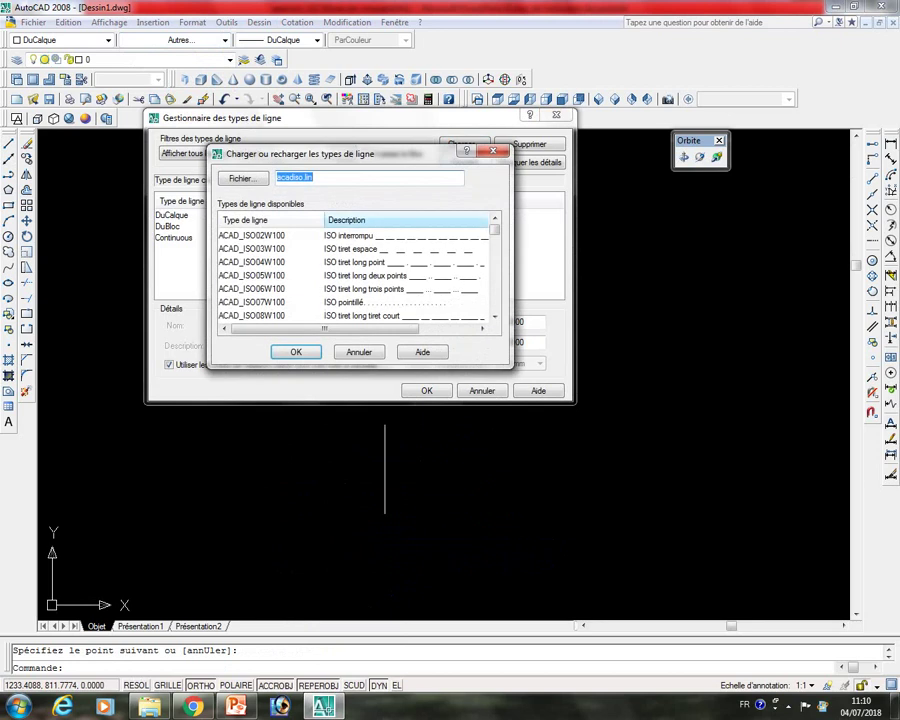
key(Return)
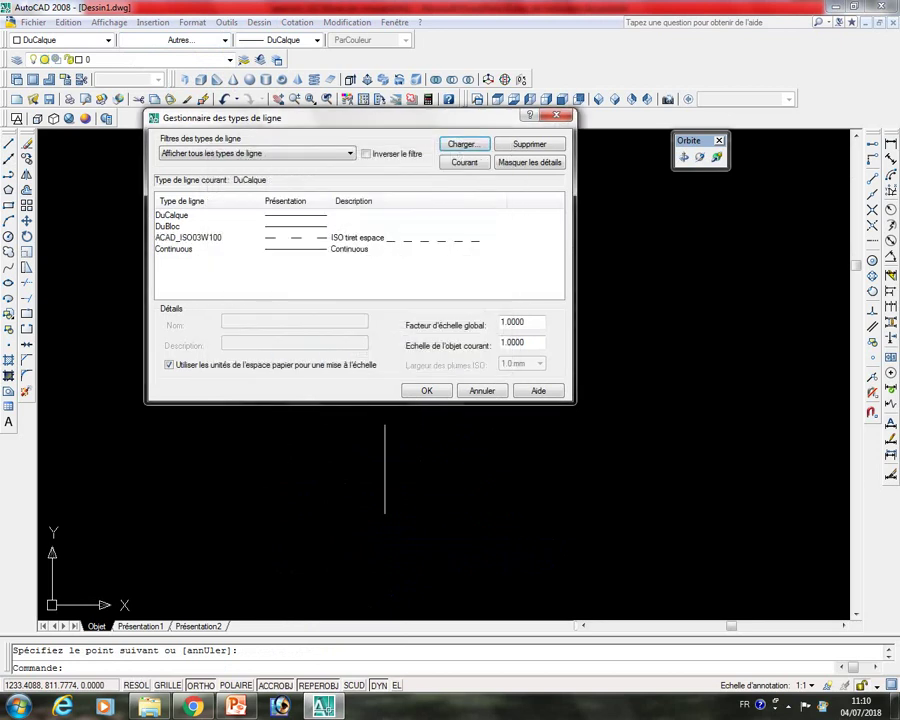
click(190, 237)
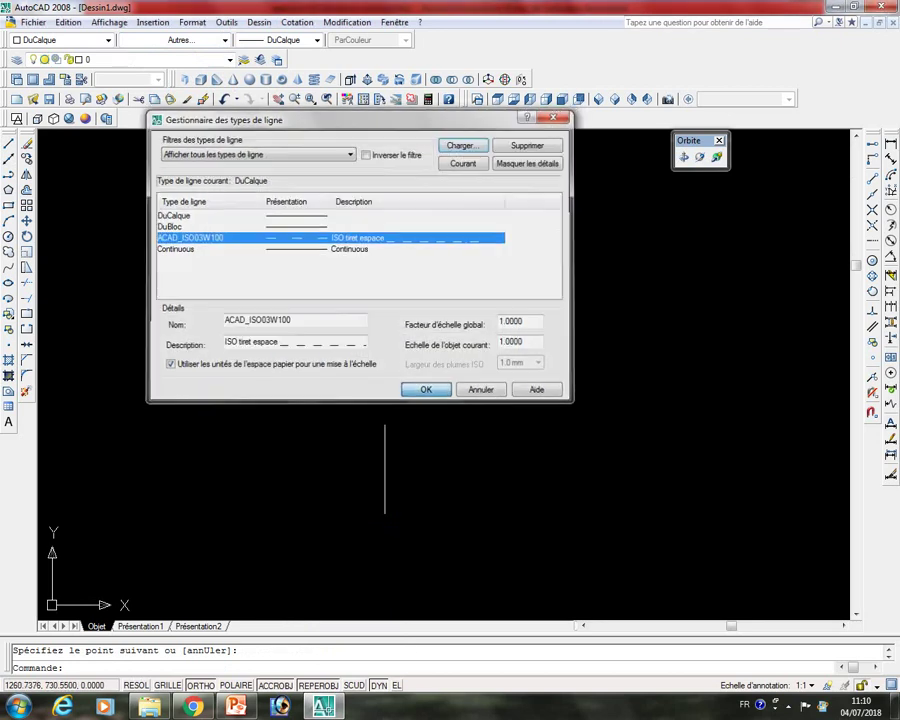
click(426, 390)
click(386, 428)
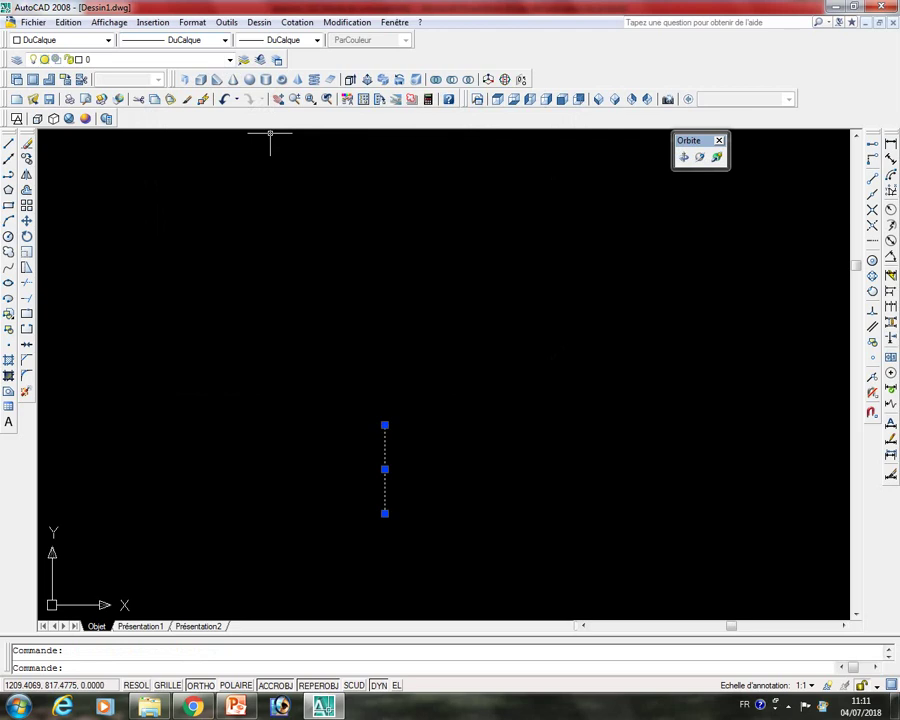
click(175, 40)
click(170, 74)
Set the line's linetype scale to 0.2 and its colour to Magenta in Properties
right_click(284, 210)
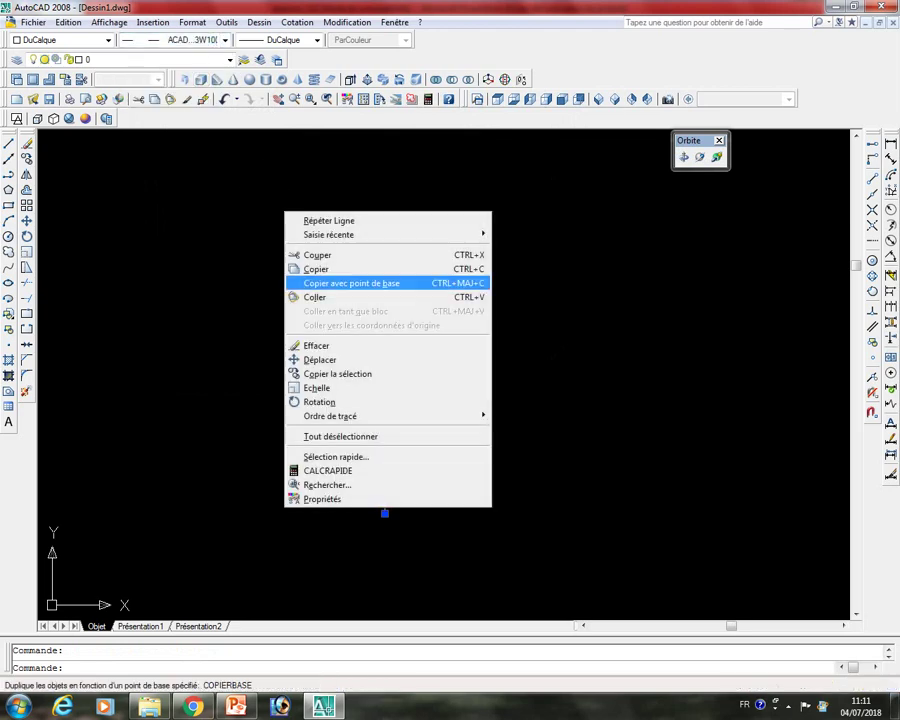
click(330, 493)
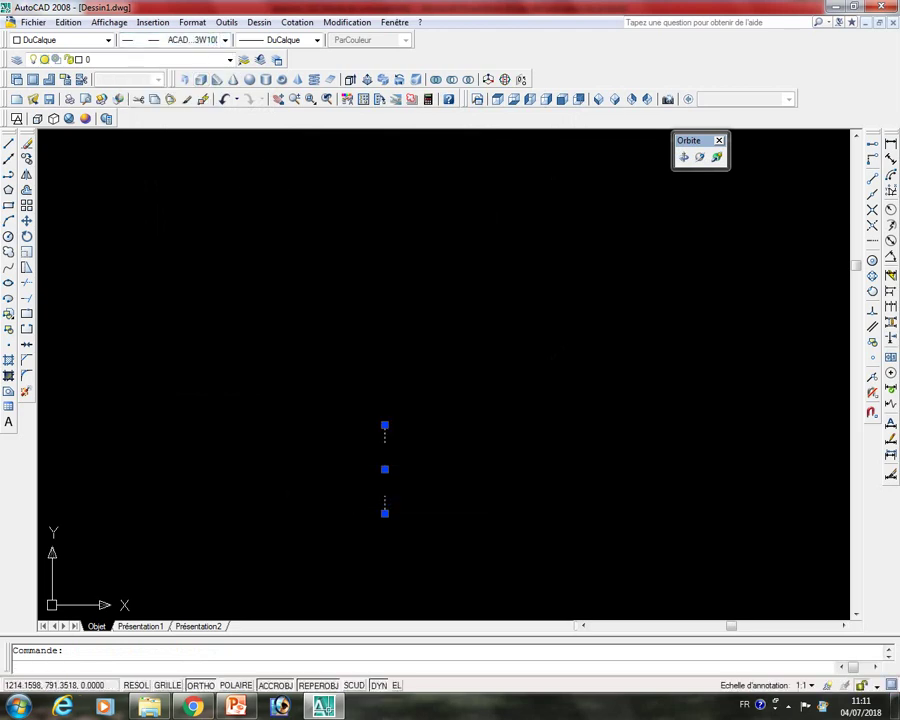
click(150, 233)
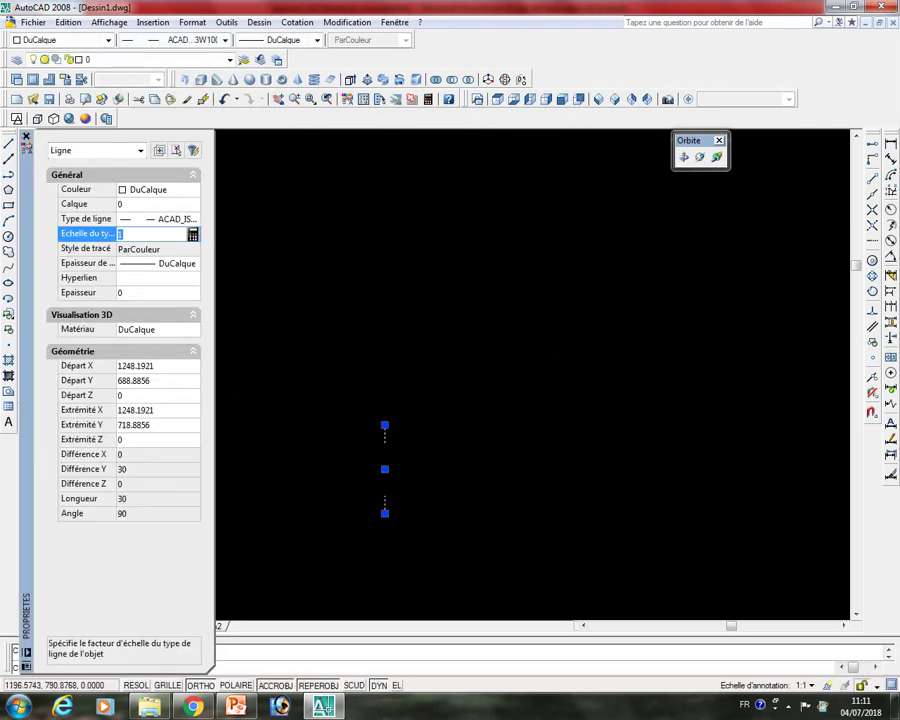
text(0.2)
click(194, 189)
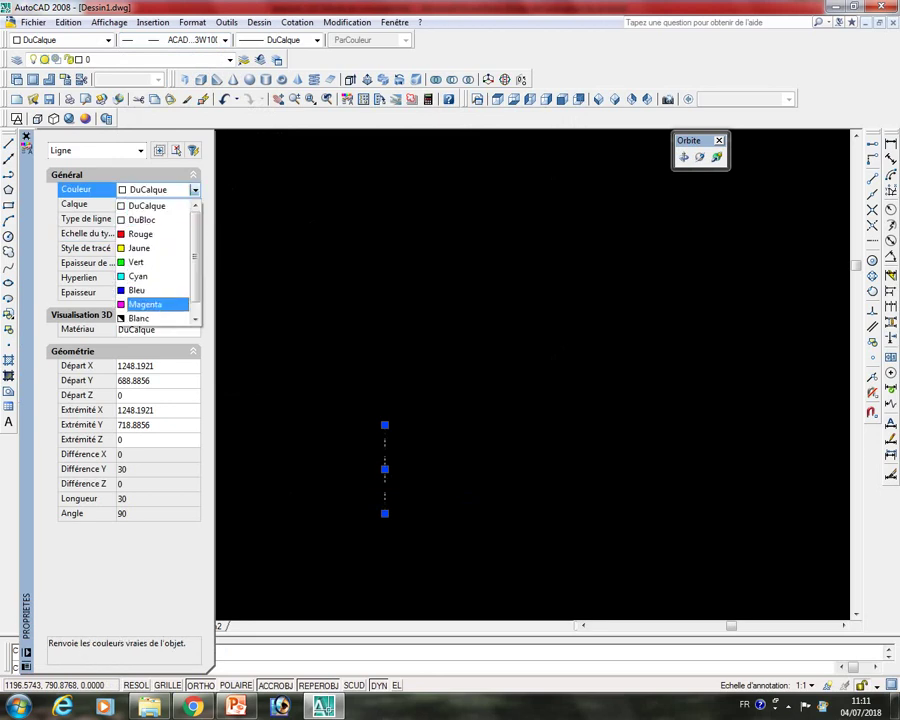
click(148, 304)
click(26, 136)
key(Escape)
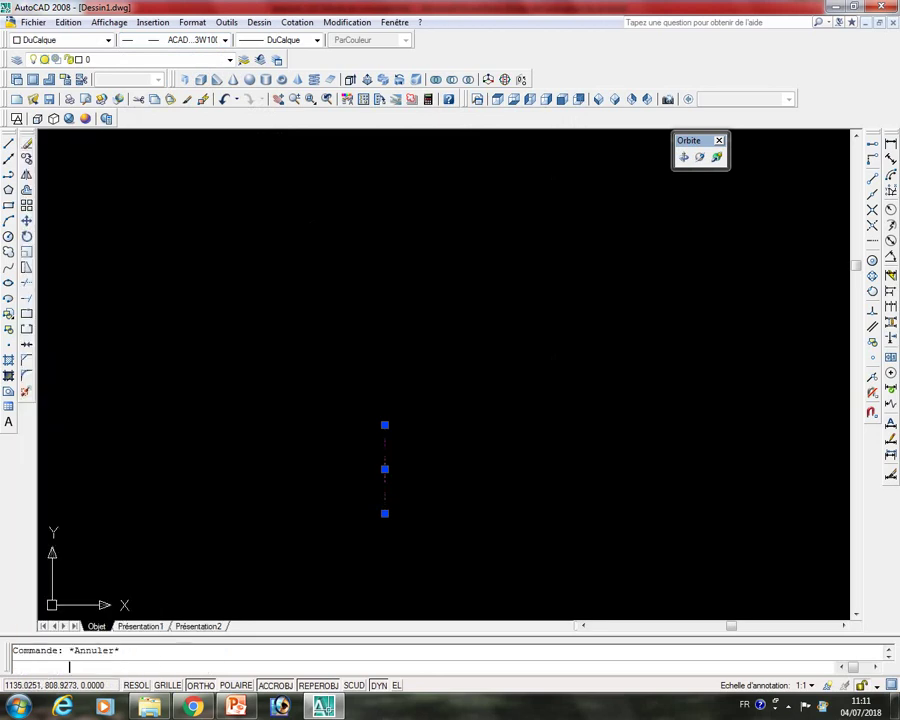
middle_drag(313, 455, 327, 420)
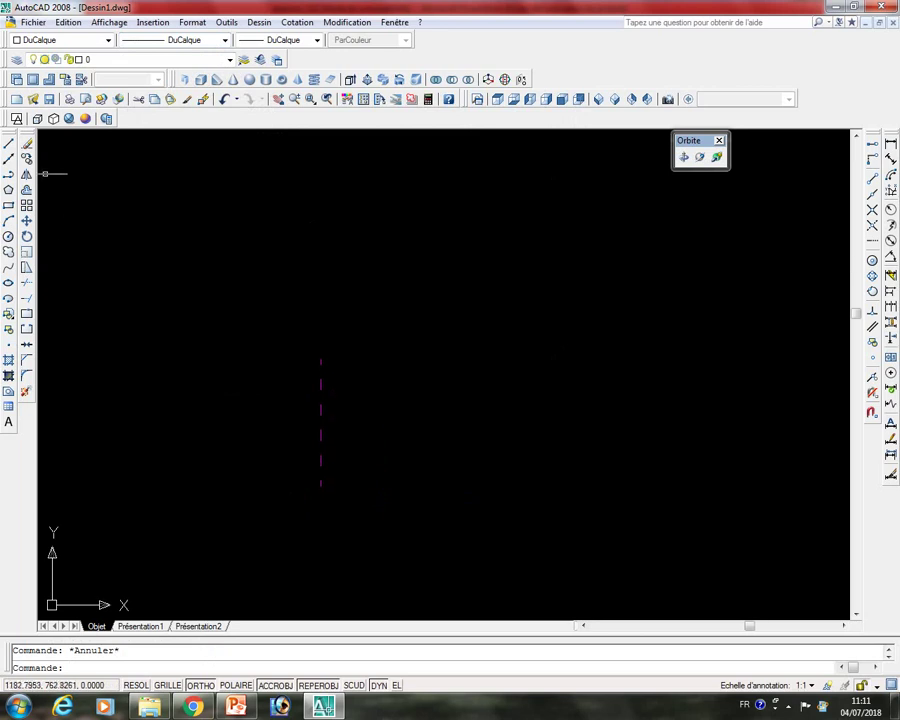
Draw a 20-unit line above the axis and match it to the magenta dashed style
click(9, 143)
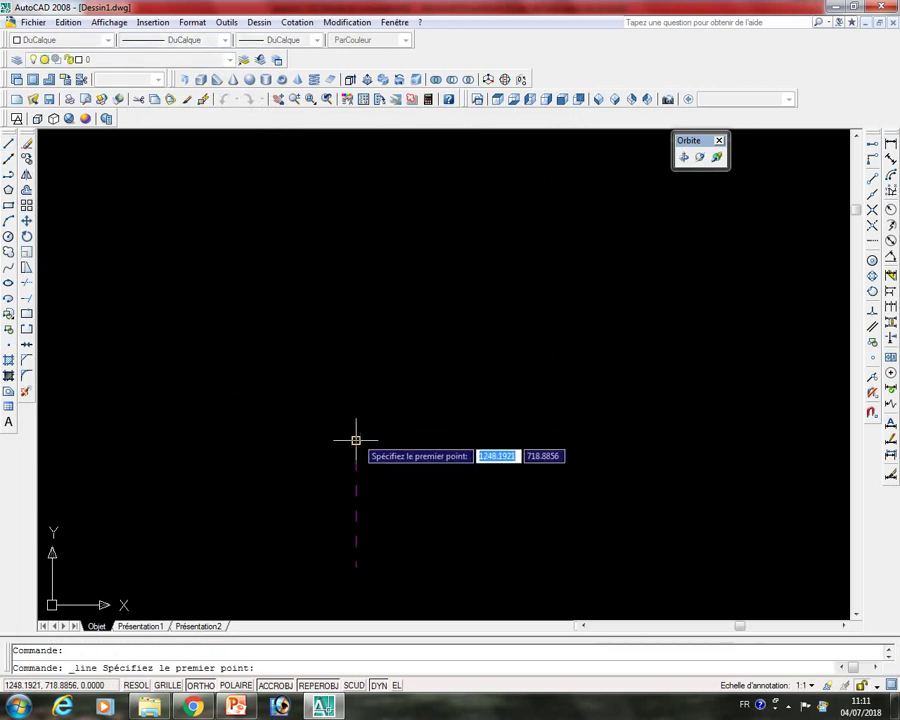
click(356, 440)
text(20)
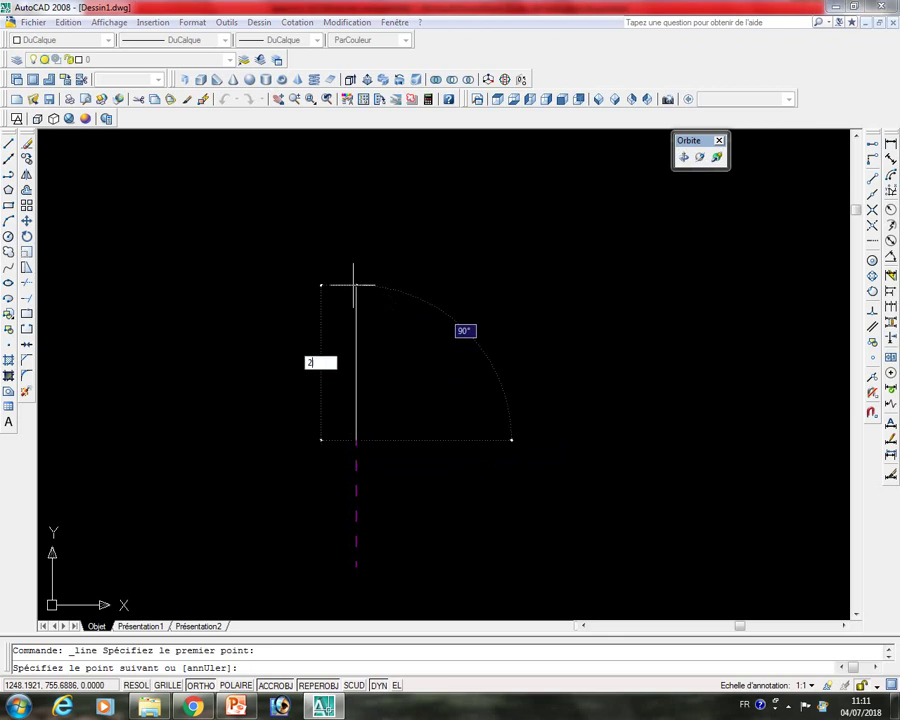
key(Return)
key(Return)
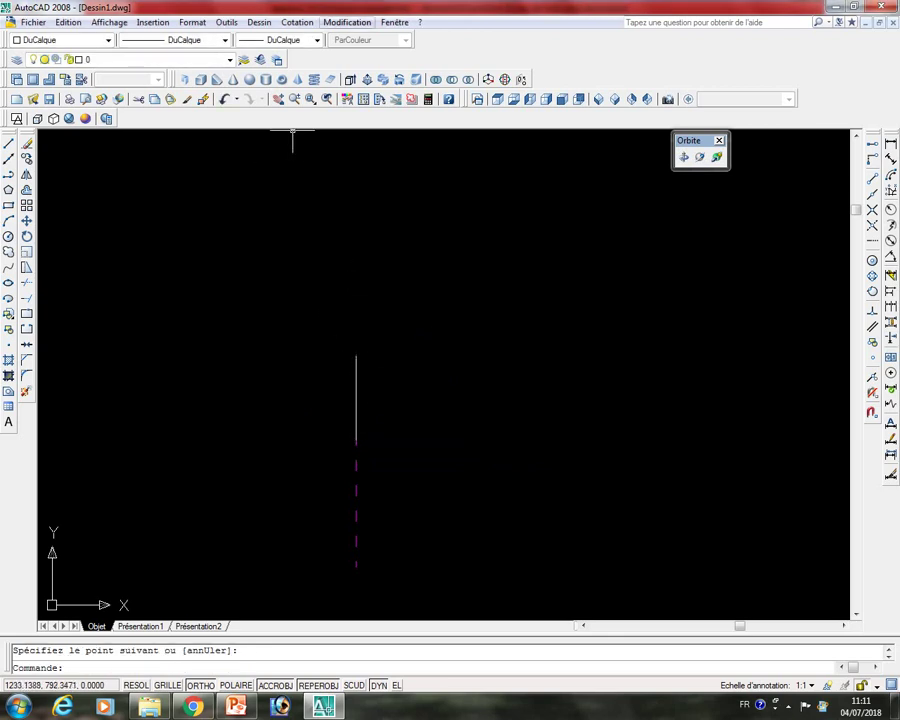
click(347, 22)
click(372, 52)
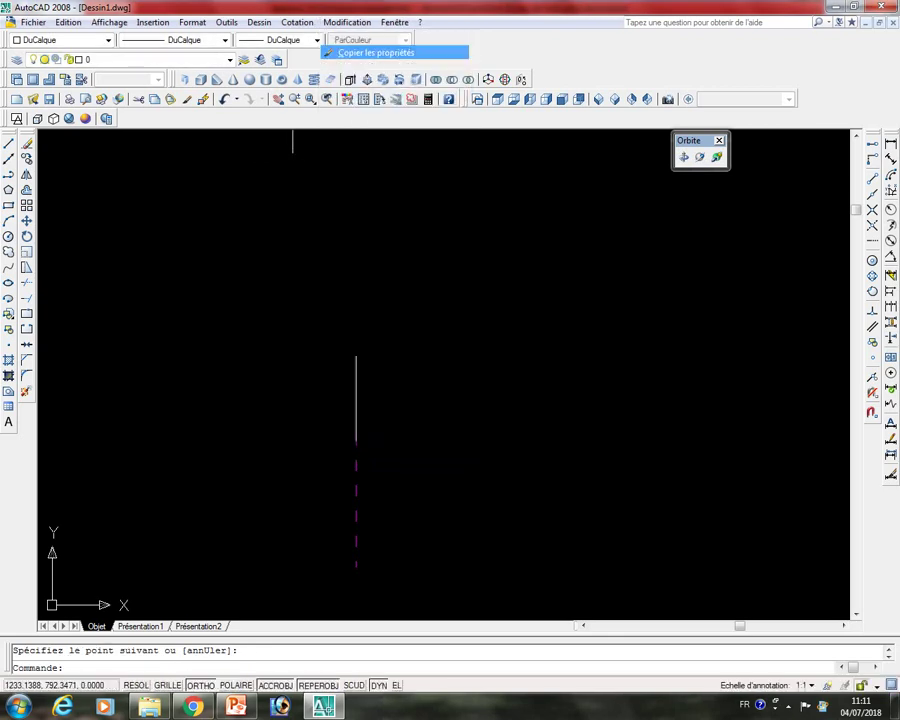
click(355, 462)
click(356, 428)
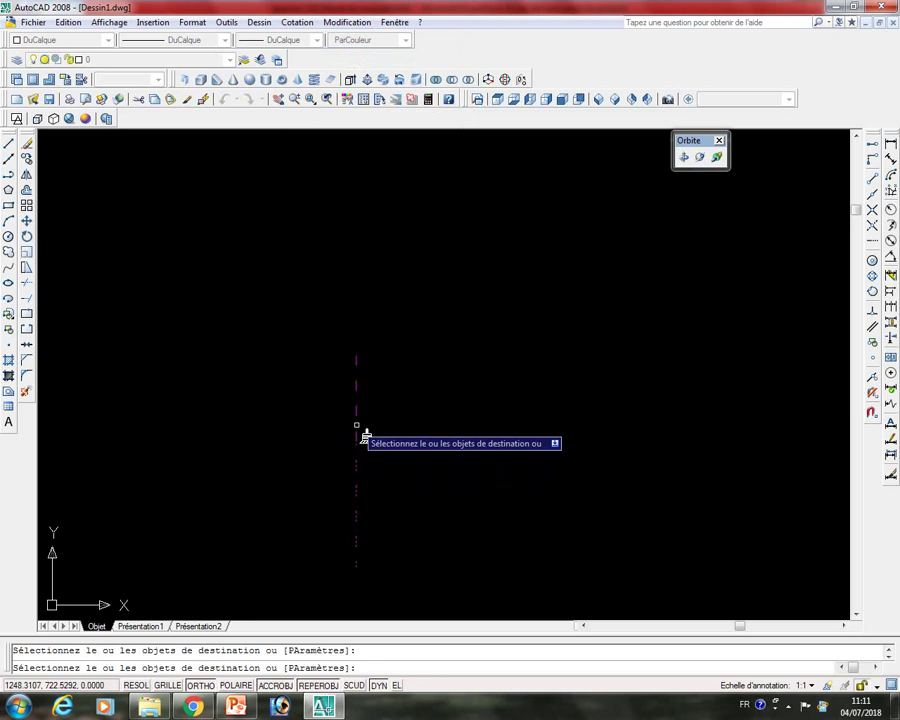
key(Escape)
click(356, 410)
click(108, 40)
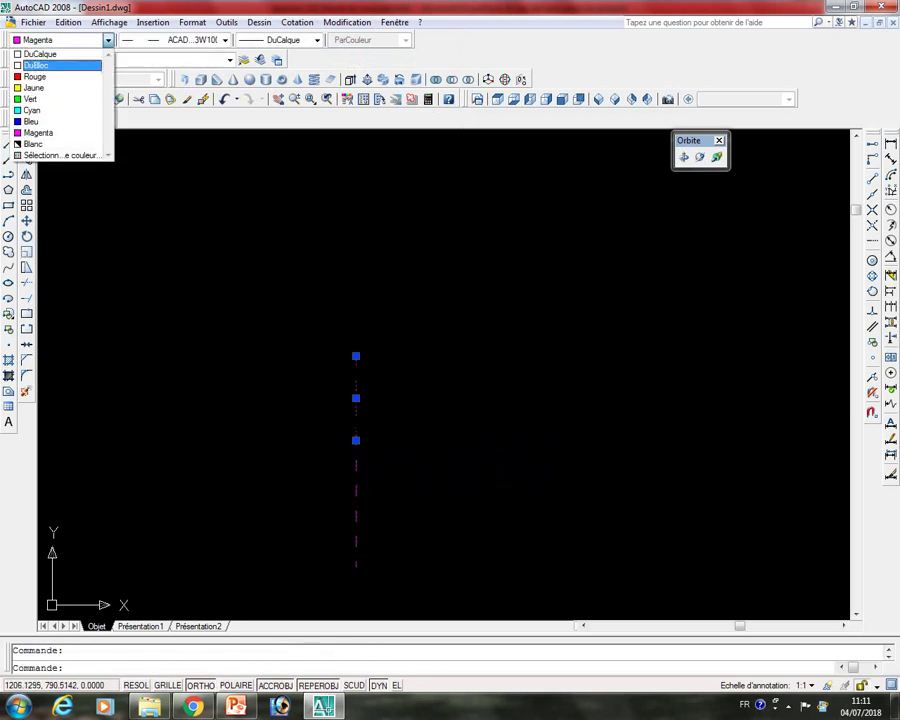
key(Escape)
scroll(236, 250, down, 2)
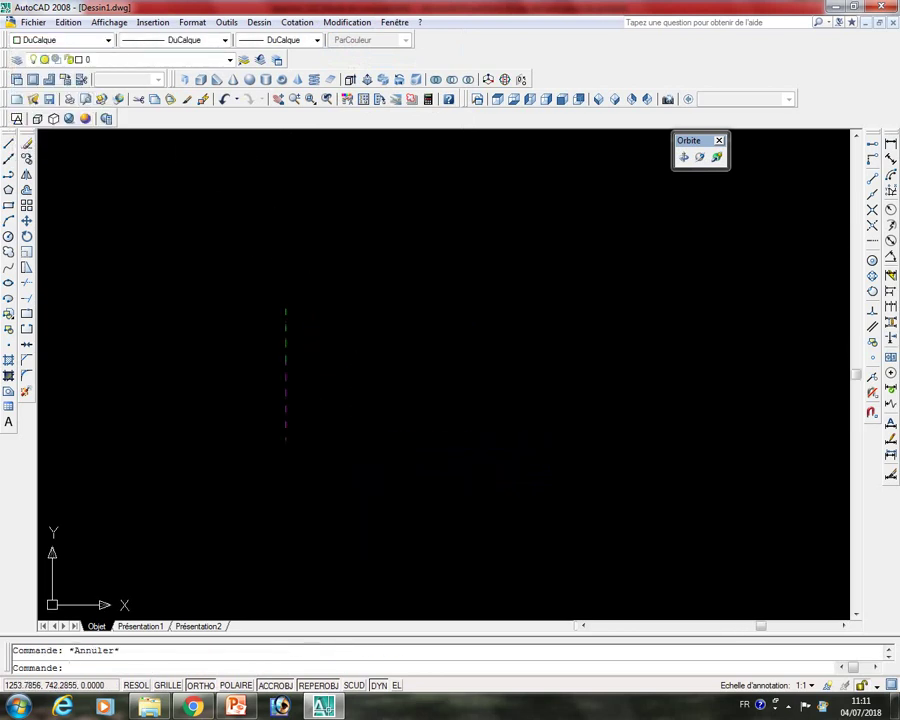
Draw a 50-unit horizontal line from the axis top and make it dashed and magenta
click(9, 143)
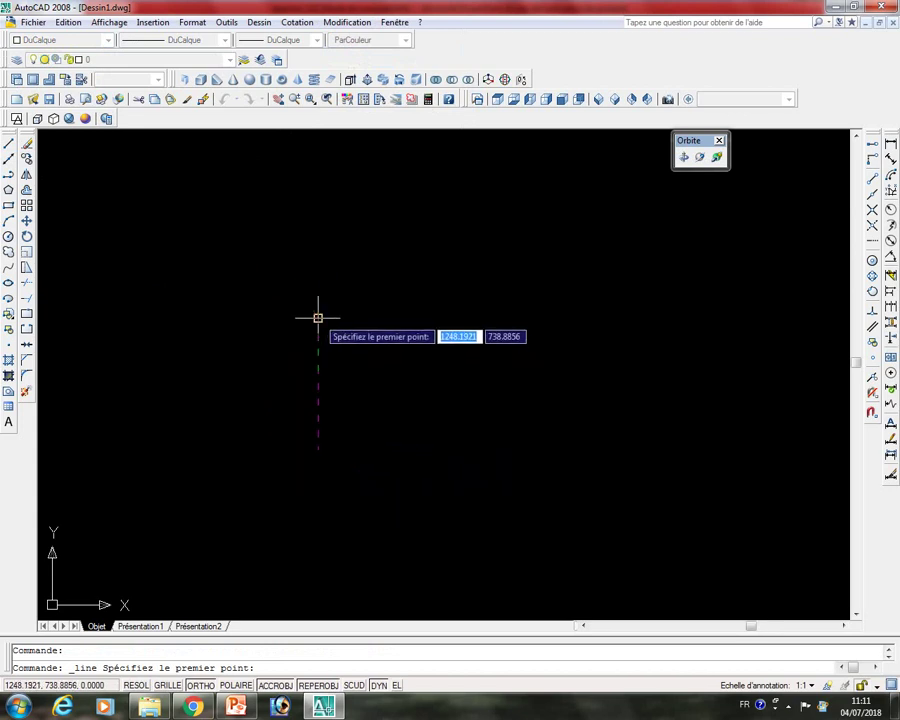
click(318, 318)
text(50)
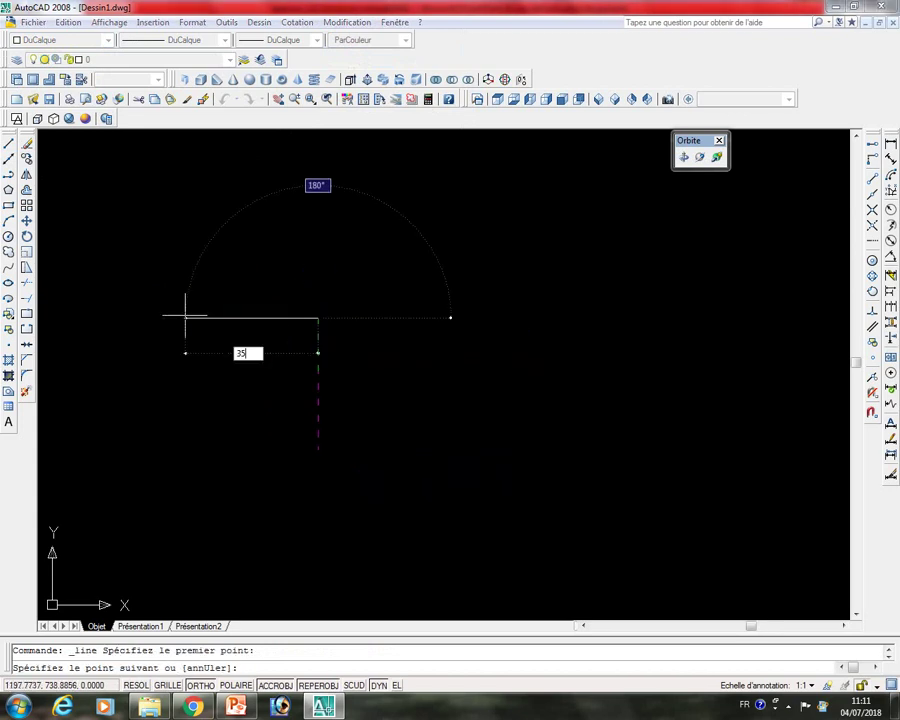
key(Return)
key(Return)
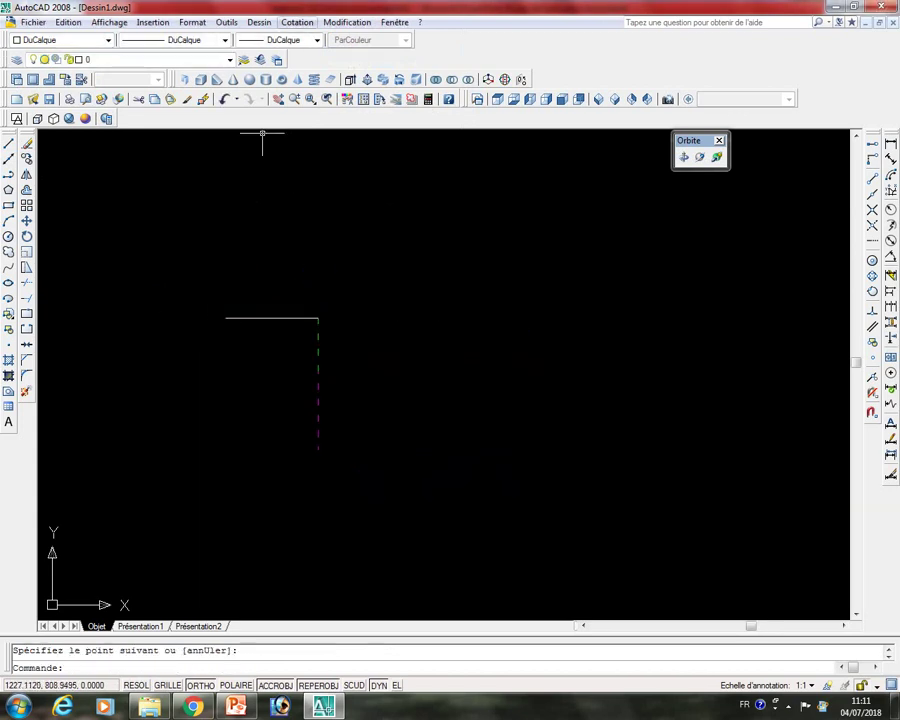
click(347, 22)
click(370, 42)
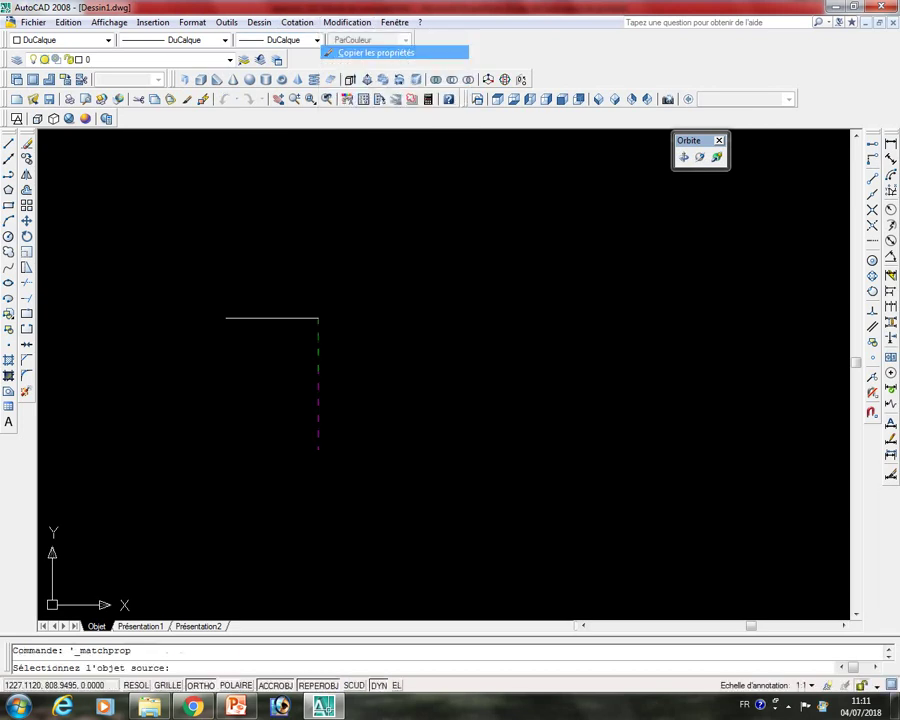
click(318, 336)
click(310, 318)
key(Escape)
click(296, 318)
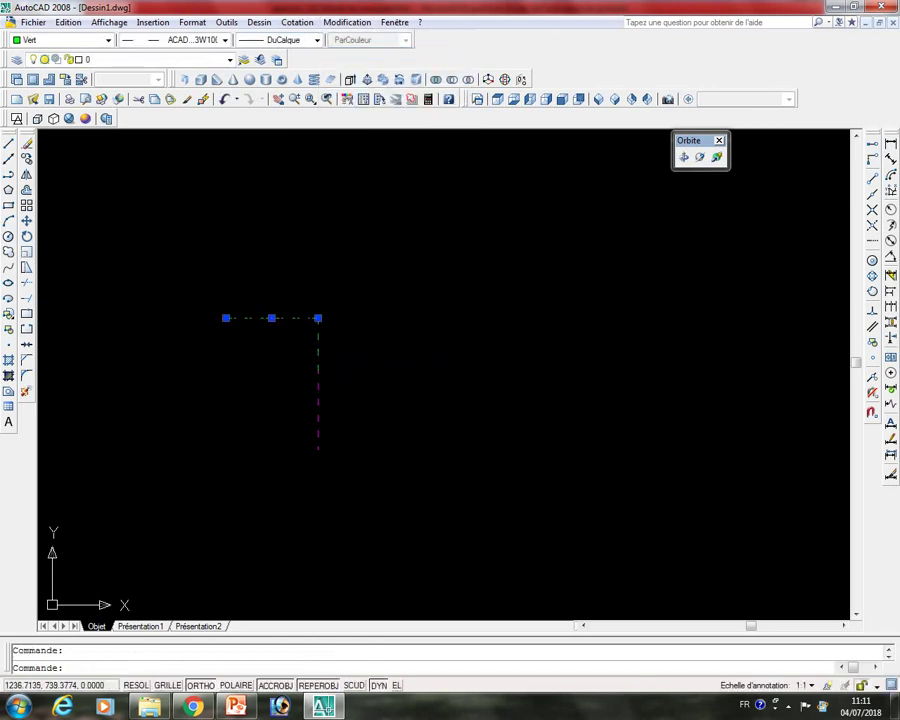
click(107, 40)
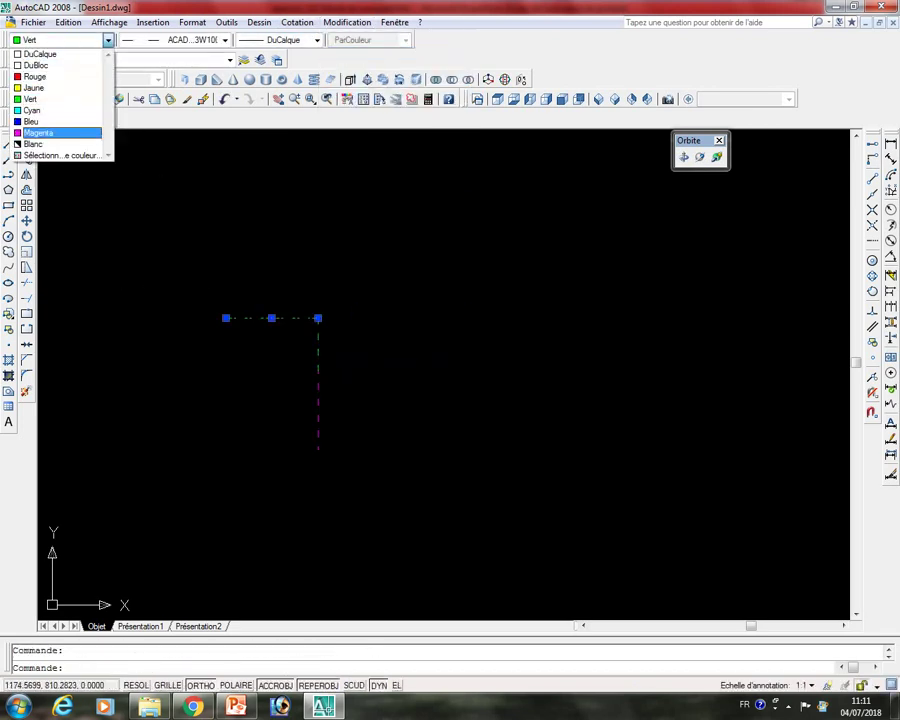
click(40, 132)
key(Escape)
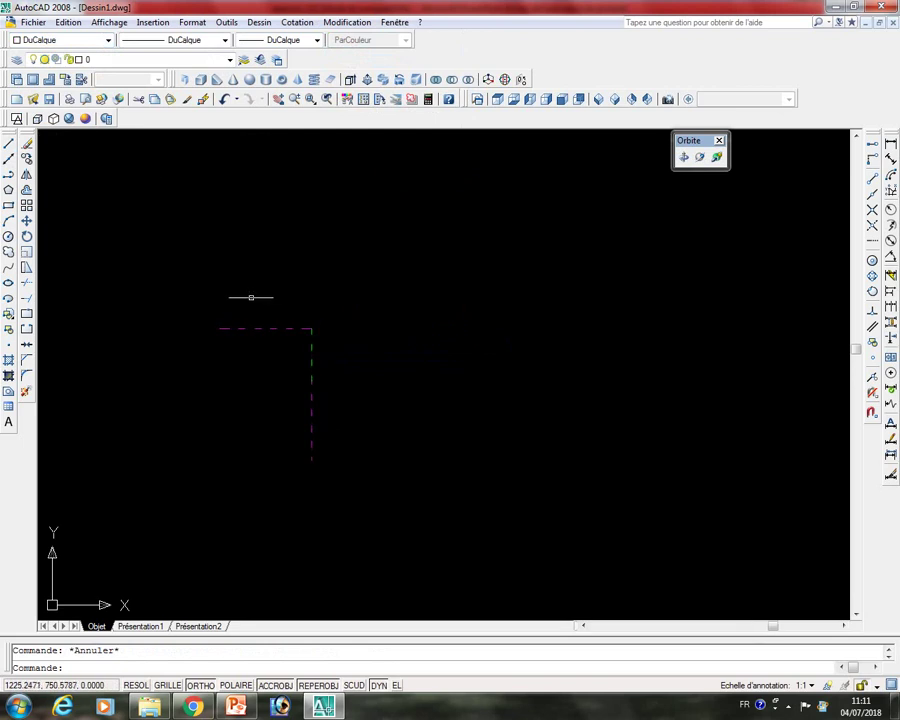
click(9, 143)
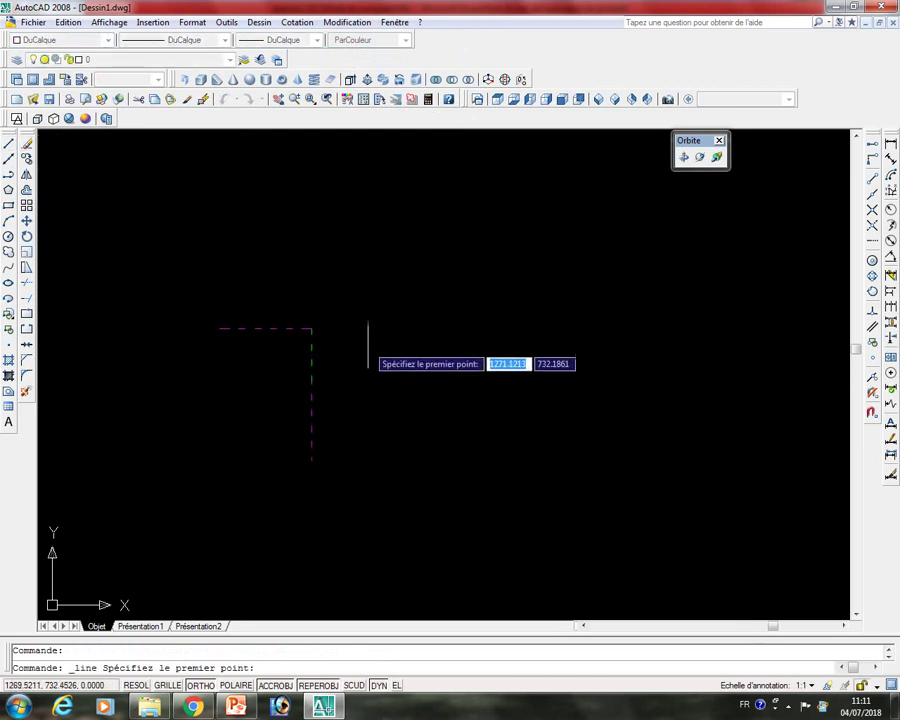
Draw a line right from the axes' corner and copy the dashed magenta style onto it
click(311, 328)
text(35)
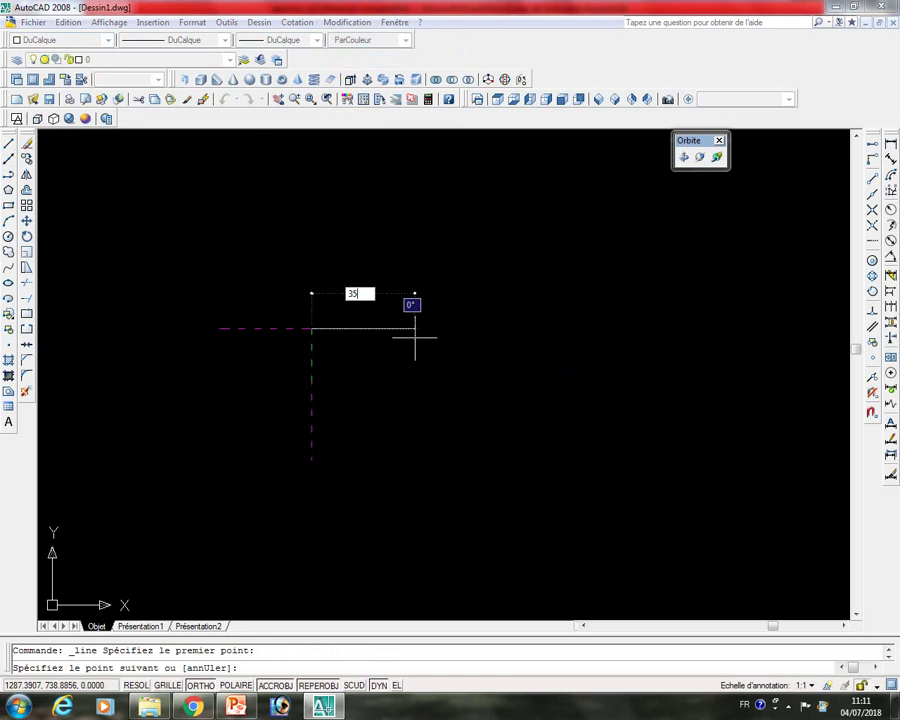
click(404, 338)
key(Return)
key(Escape)
click(346, 22)
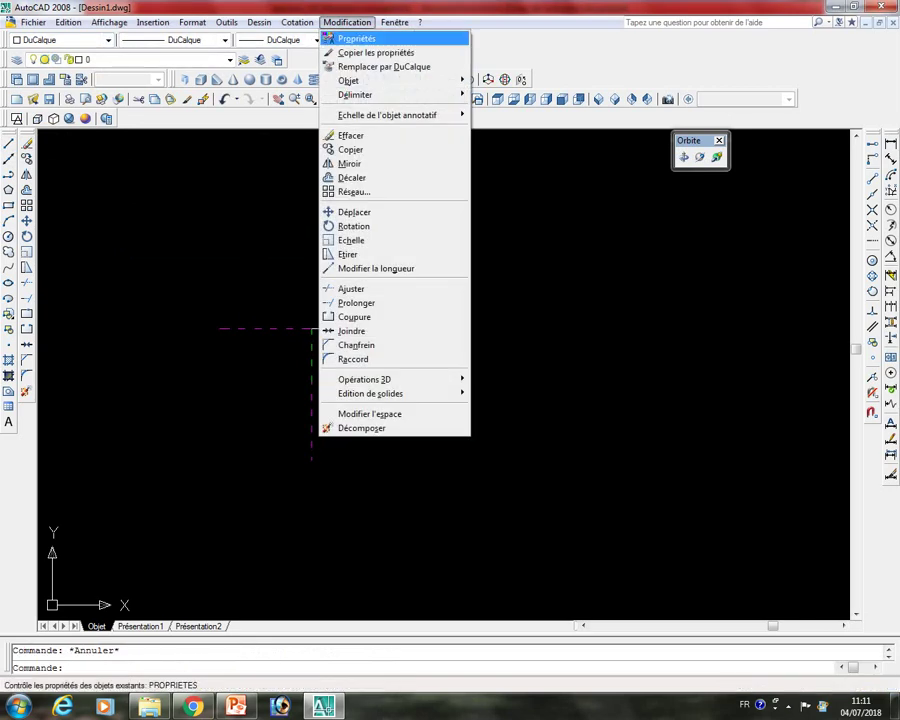
click(372, 50)
click(314, 334)
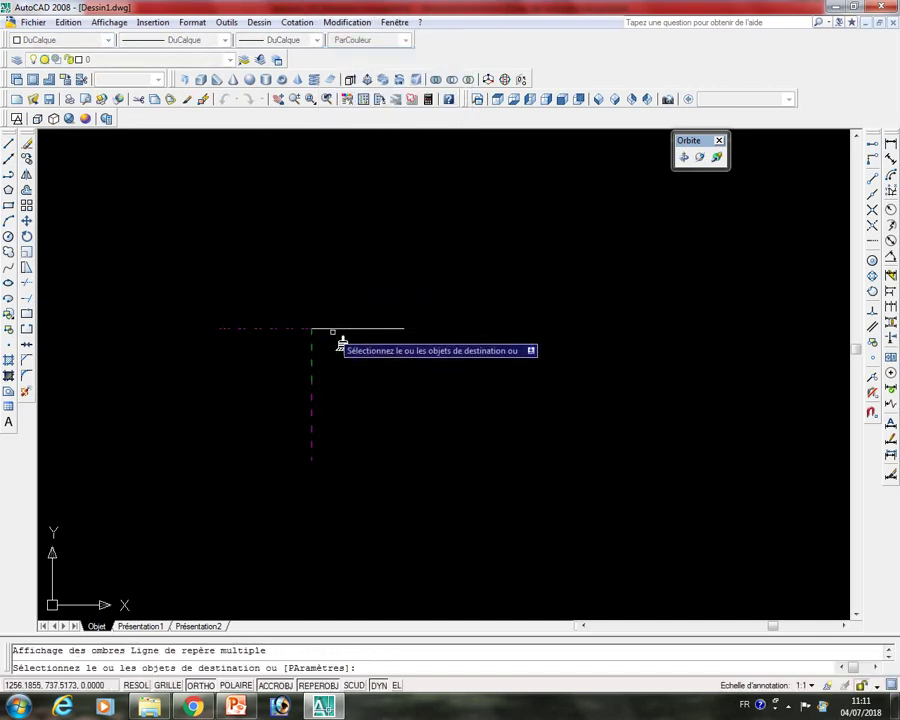
click(340, 330)
key(Escape)
scroll(347, 340, up, 1)
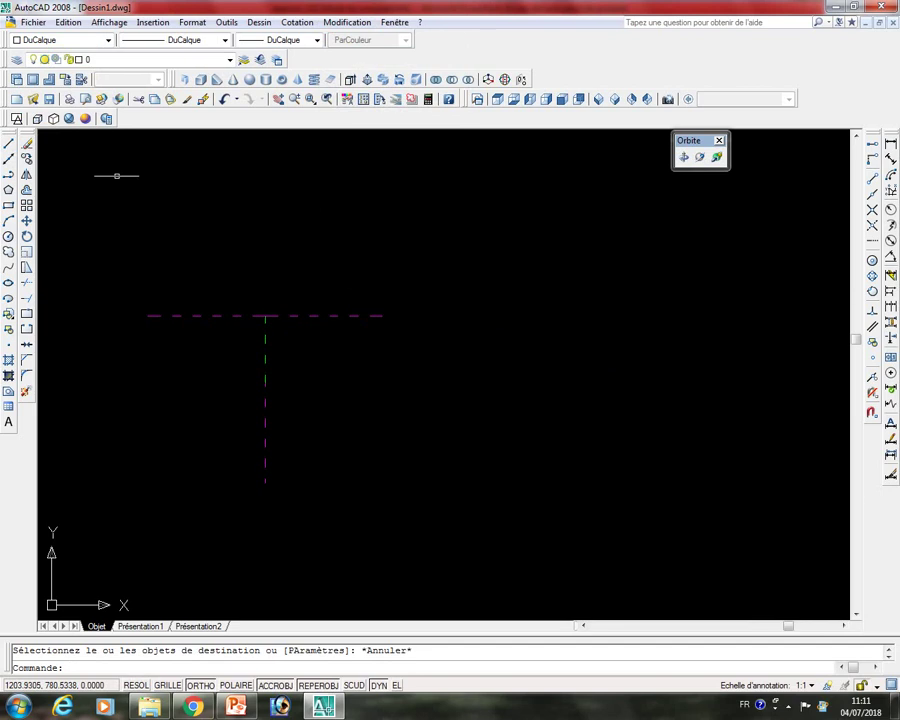
Add a 75-unit segment to the right, make it dashed and colour it green
click(9, 143)
click(382, 315)
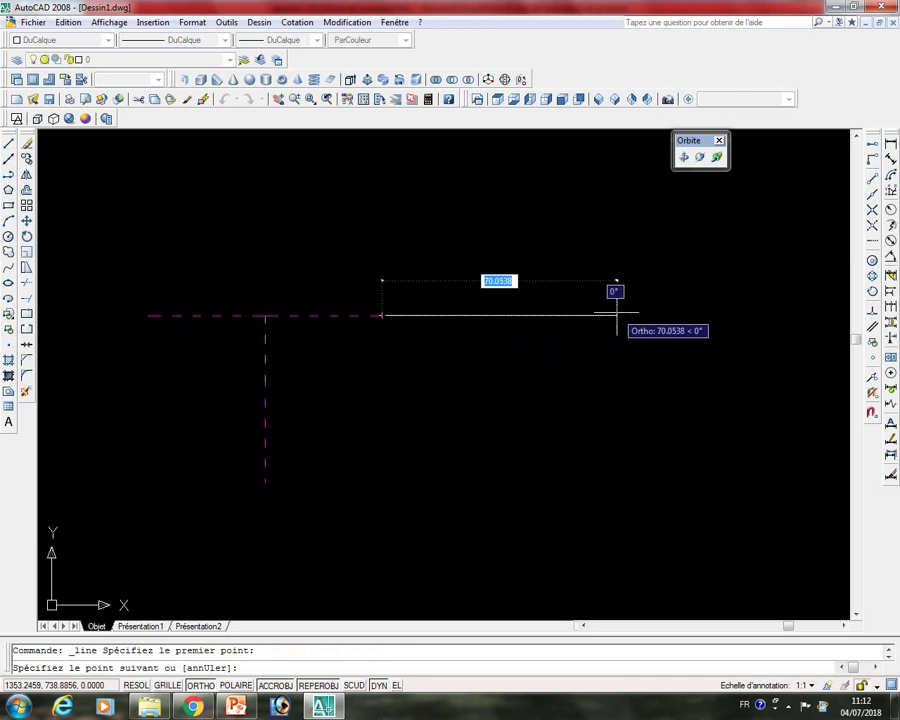
text(7)
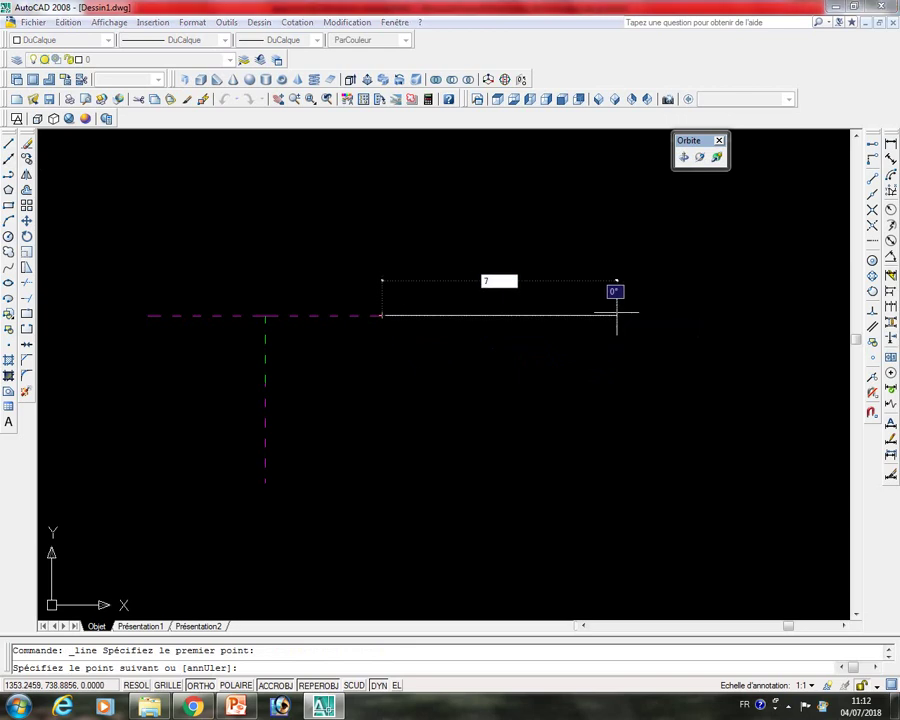
key(Return)
key(Return)
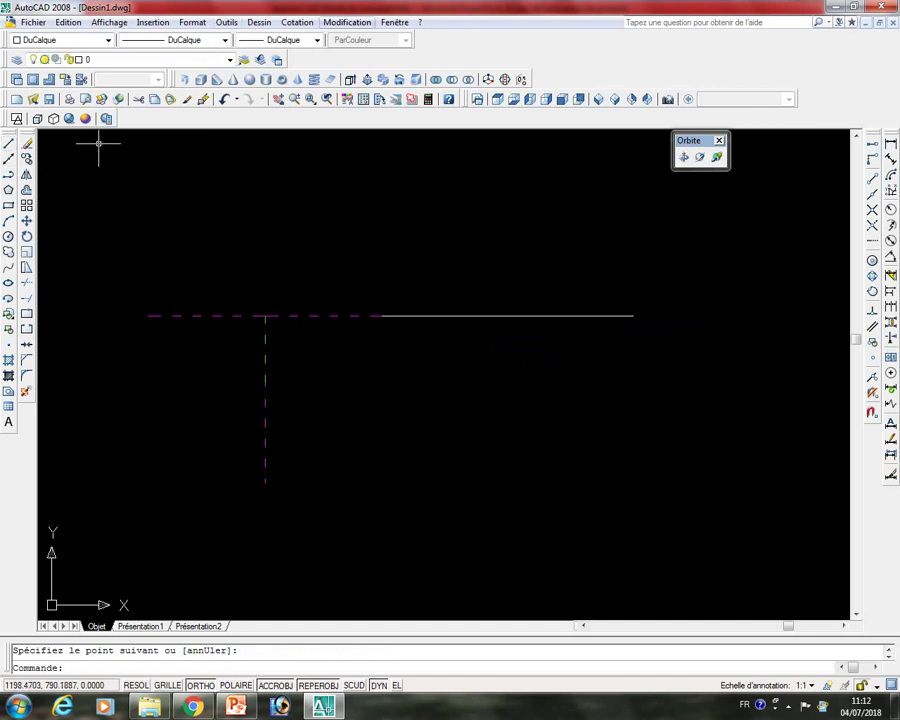
click(357, 22)
click(365, 48)
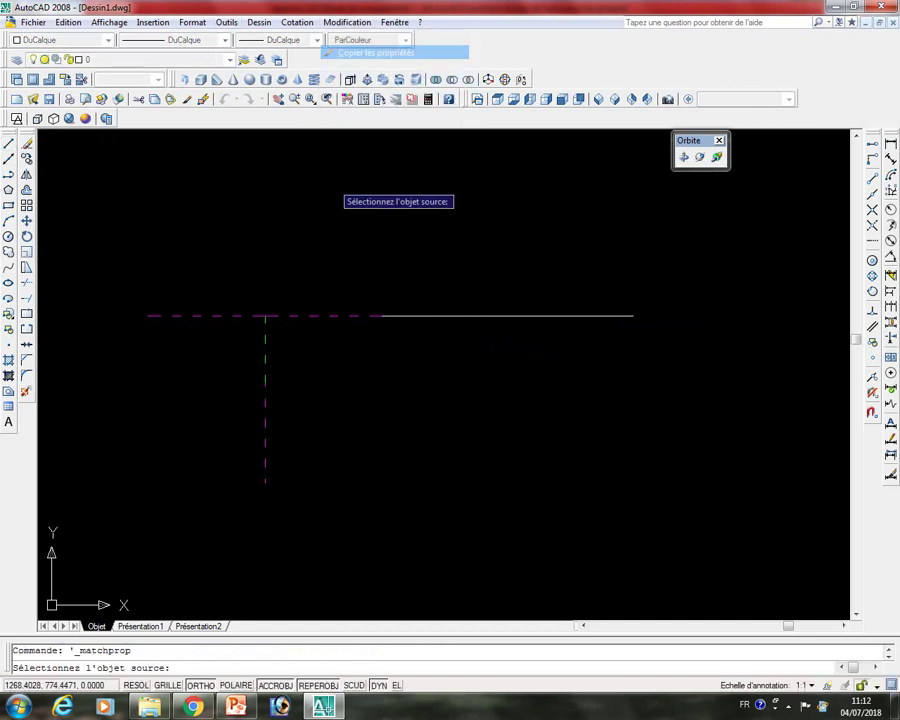
click(336, 317)
click(412, 316)
key(Escape)
click(408, 316)
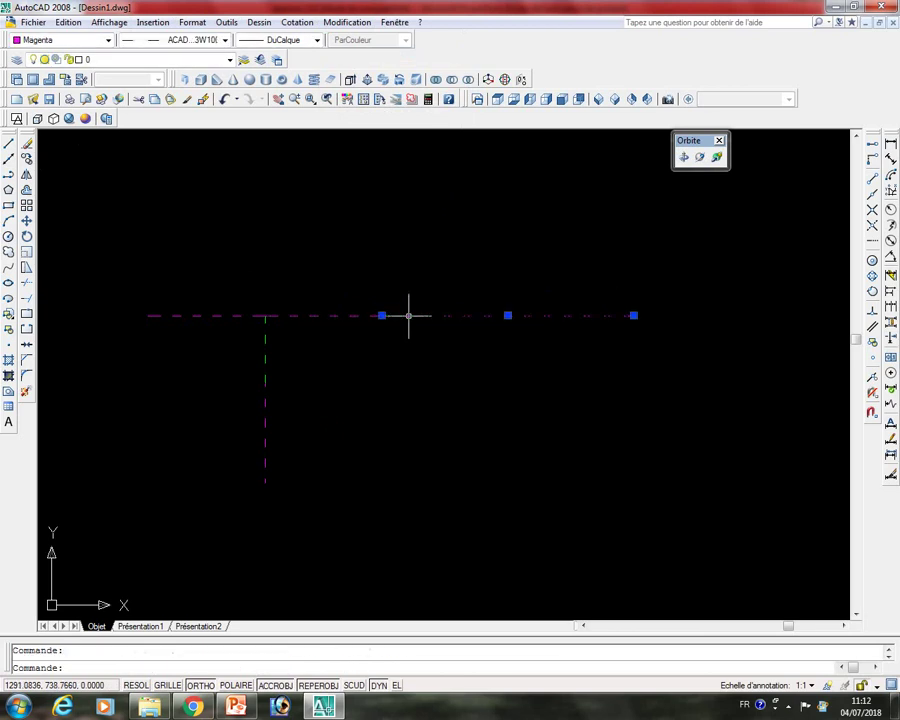
click(107, 40)
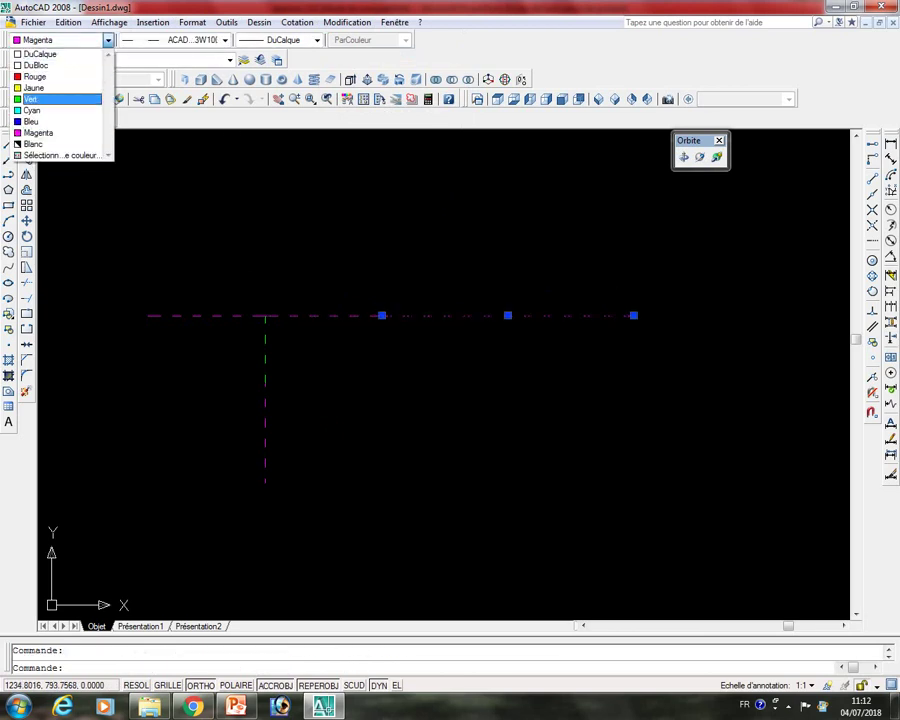
click(30, 99)
key(Escape)
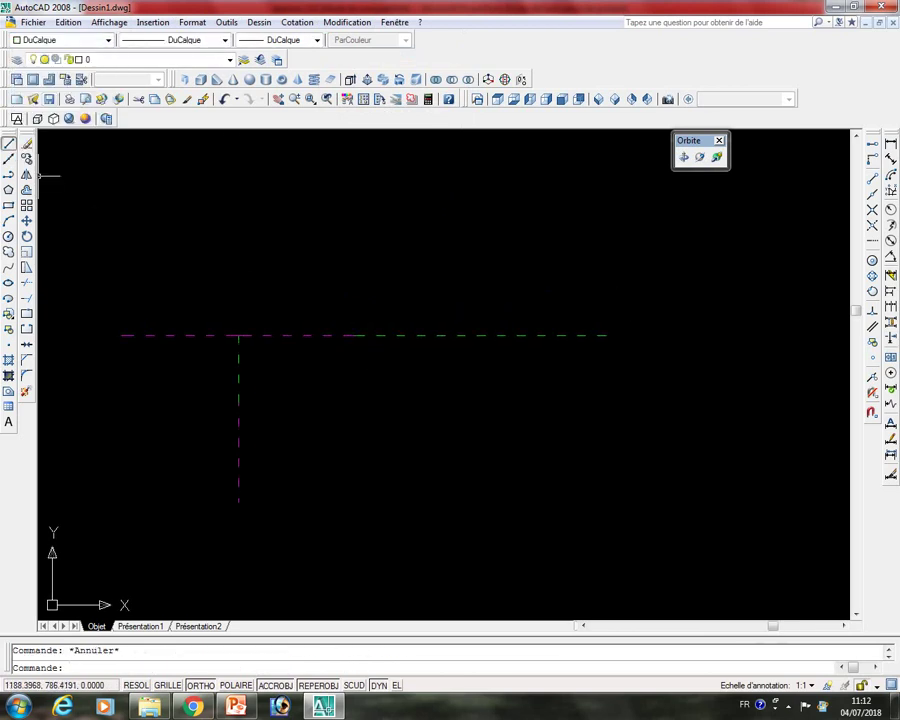
Draw a 25-unit line from the green segment's end, then delete it
click(9, 143)
click(606, 335)
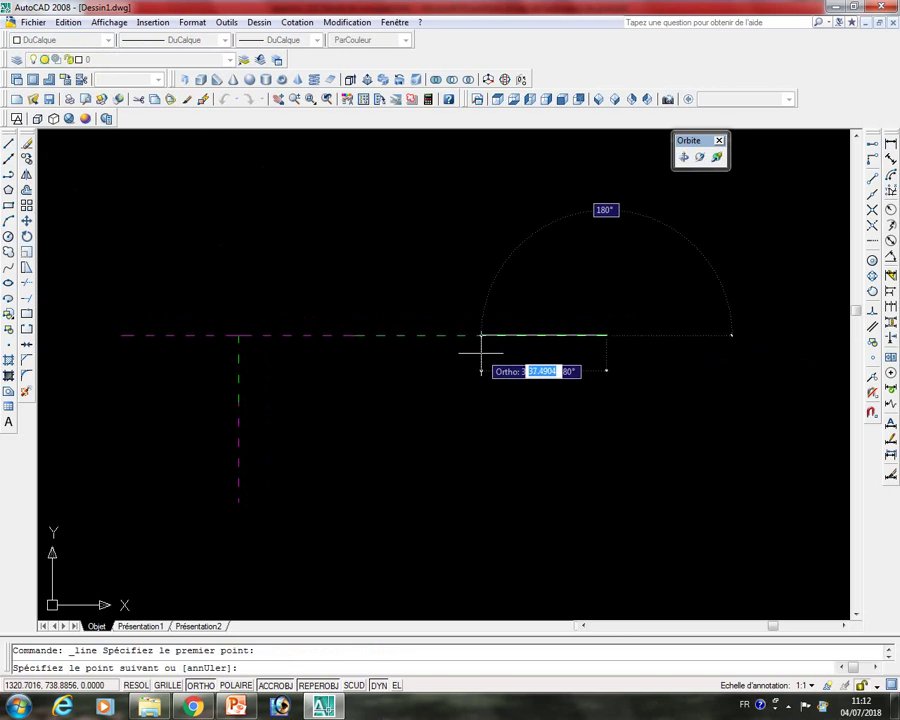
text(25)
key(Return)
key(Return)
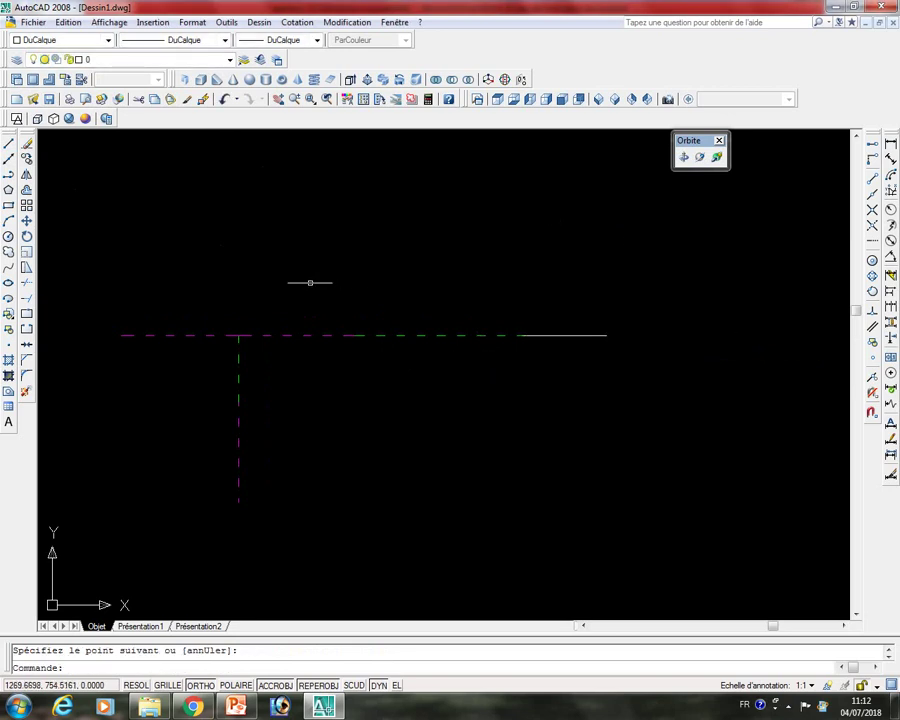
key(Return)
click(547, 335)
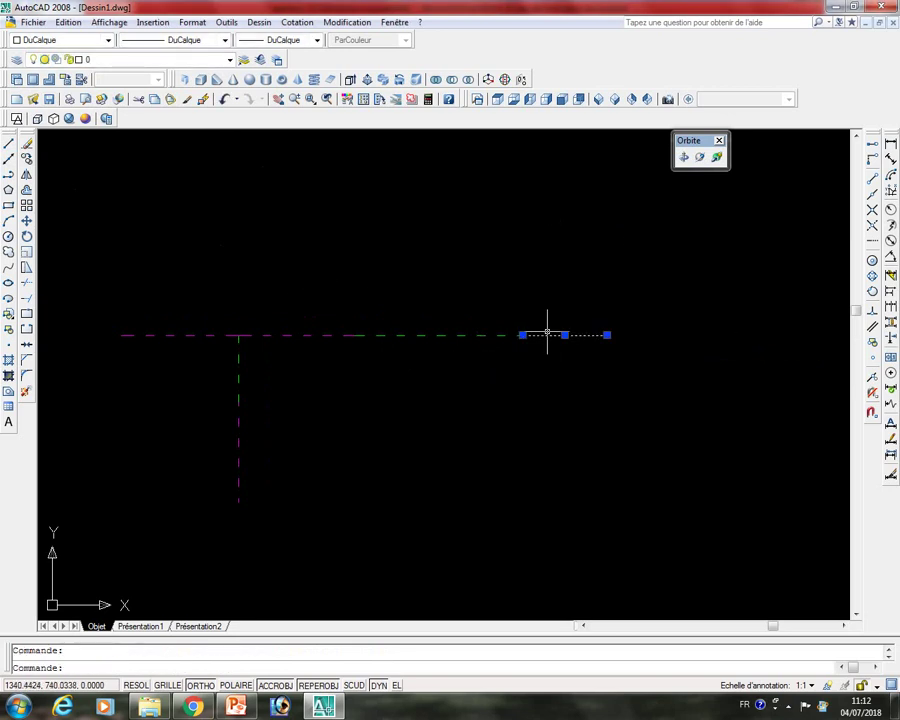
key(Delete)
Draw a 35-unit segment at the right end and match it to the magenta dashed style
click(9, 143)
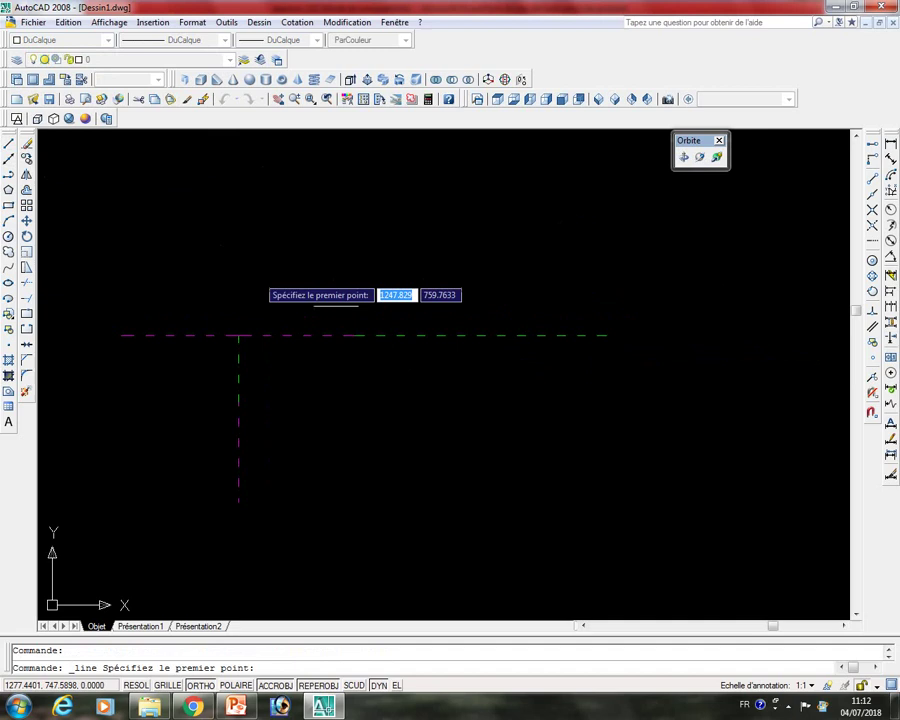
click(604, 334)
text(35)
key(Return)
key(Return)
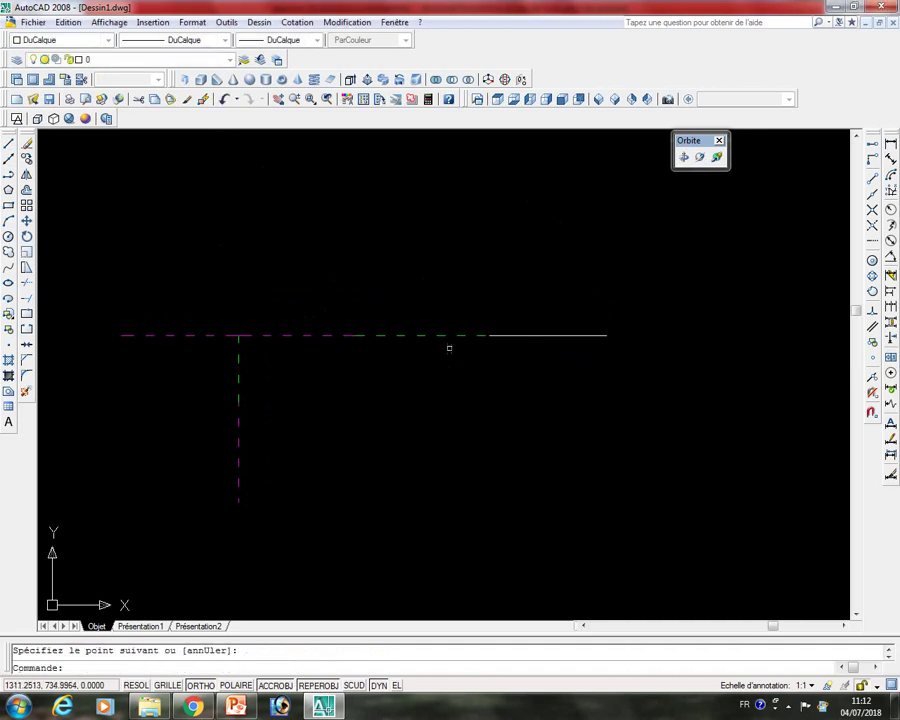
click(347, 22)
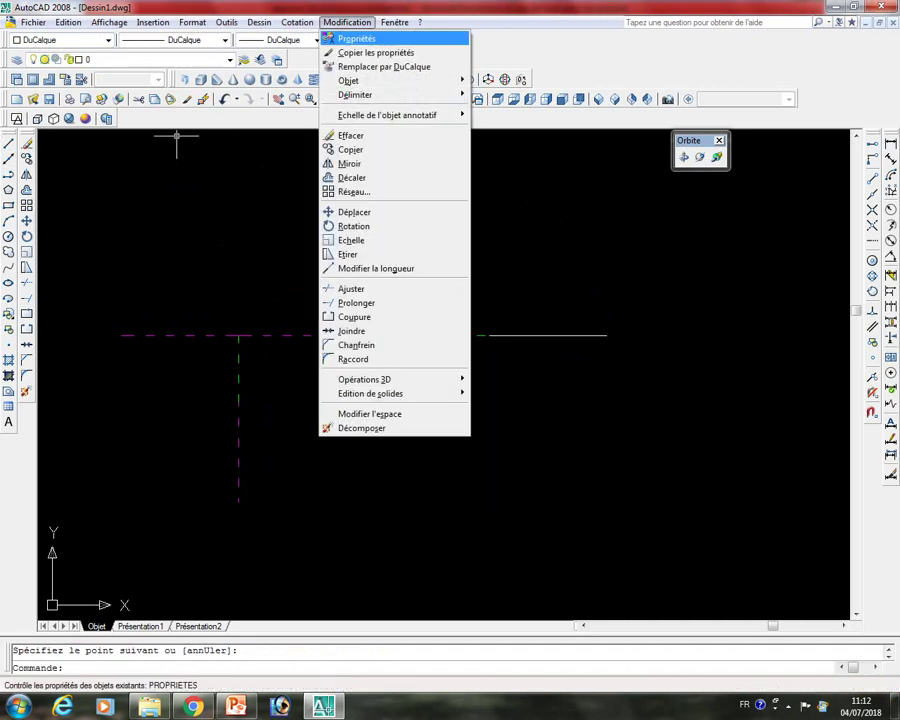
click(365, 48)
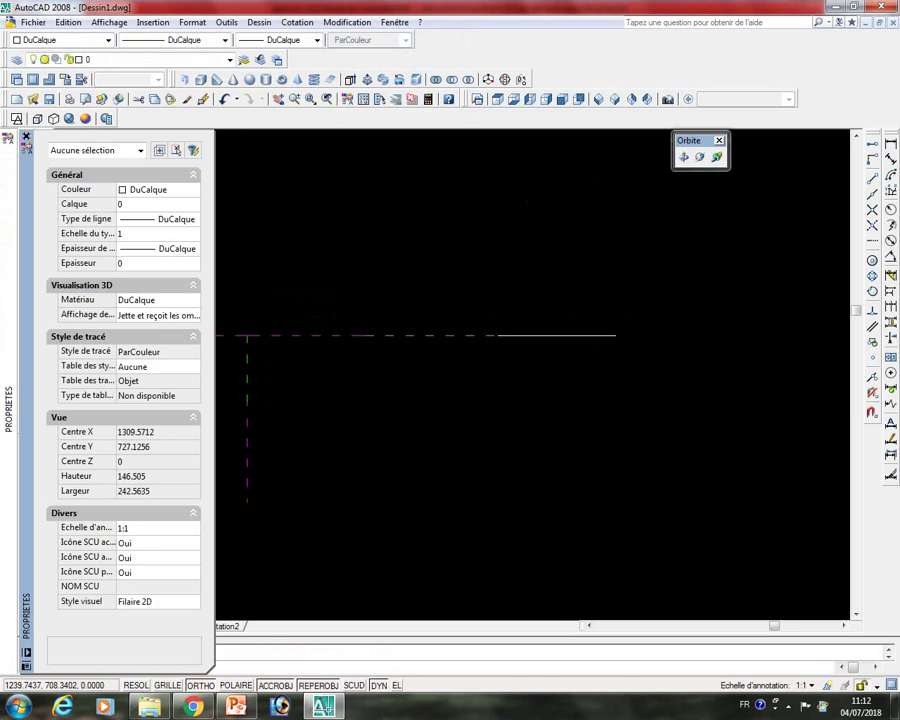
key(ctrl+1)
click(363, 22)
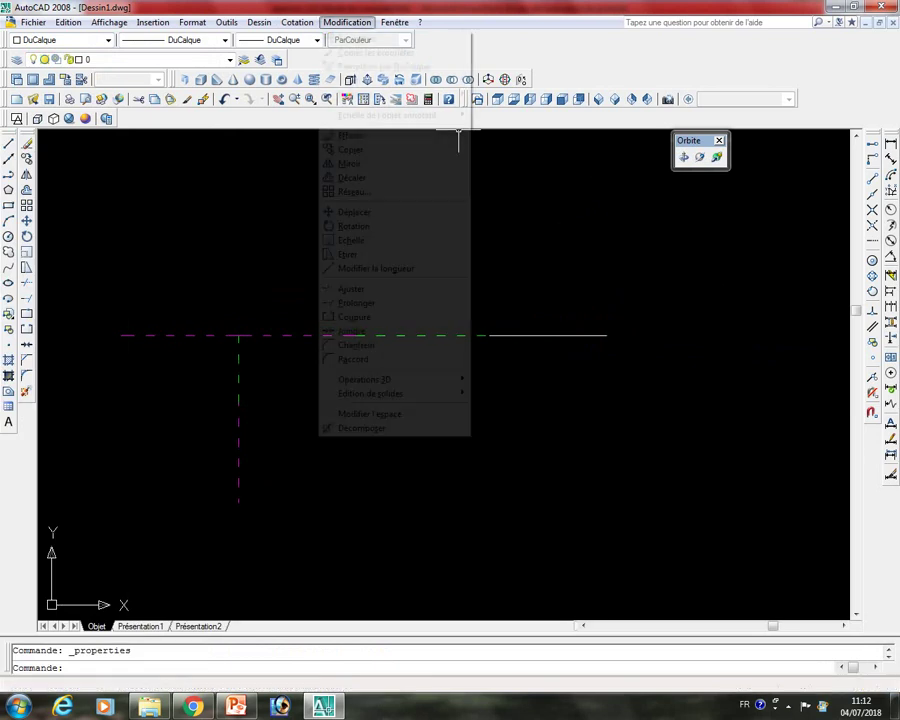
click(365, 50)
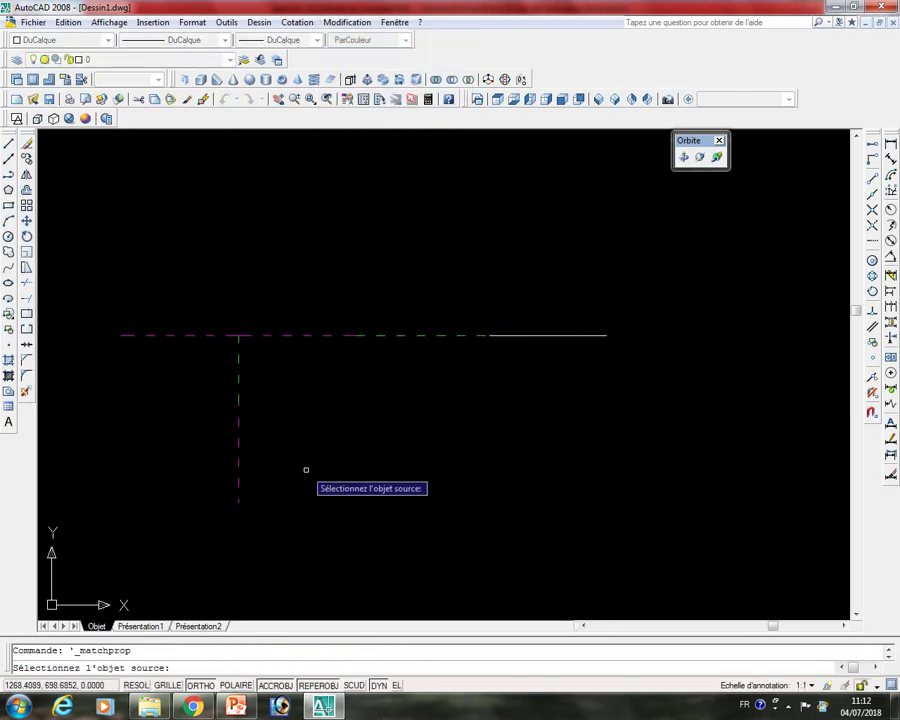
click(238, 432)
click(524, 337)
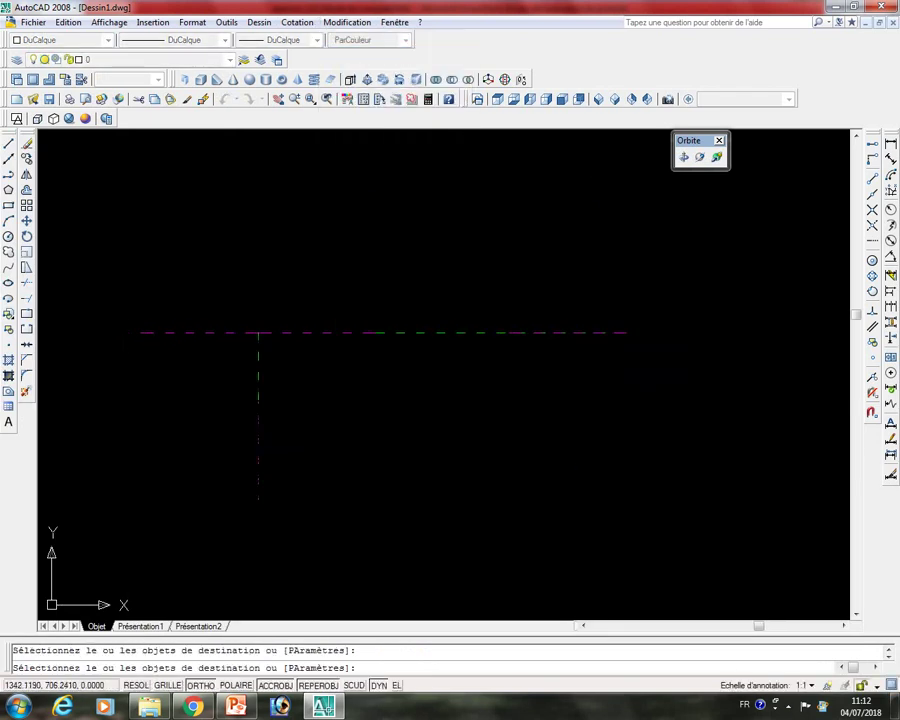
key(Return)
scroll(607, 354, down, 1)
Rotate the two right-hand axis sections 30° about their inner end point
middle_drag(550, 397, 565, 385)
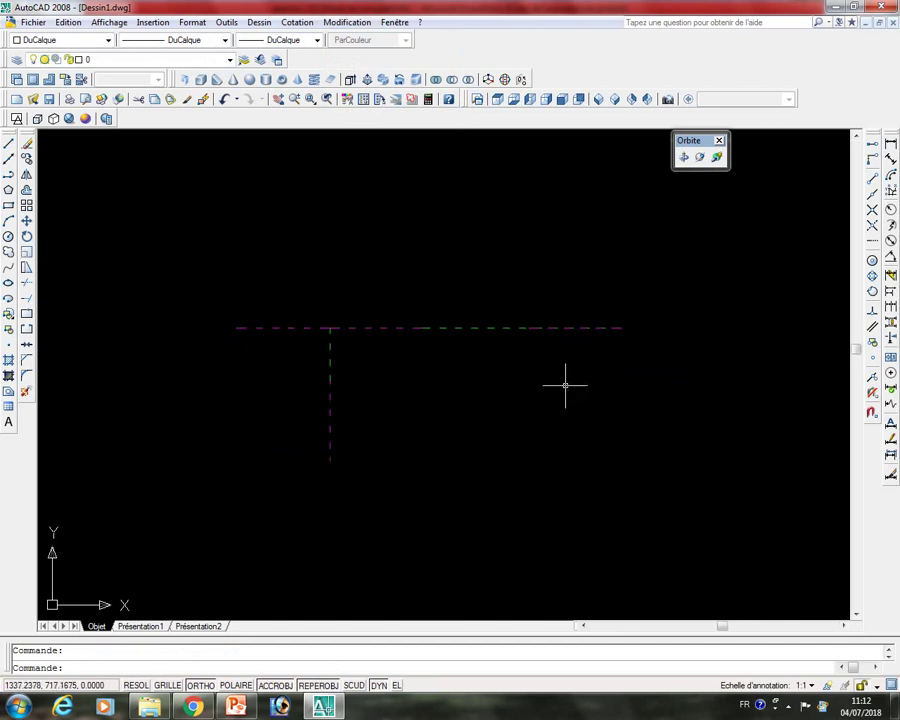
click(27, 236)
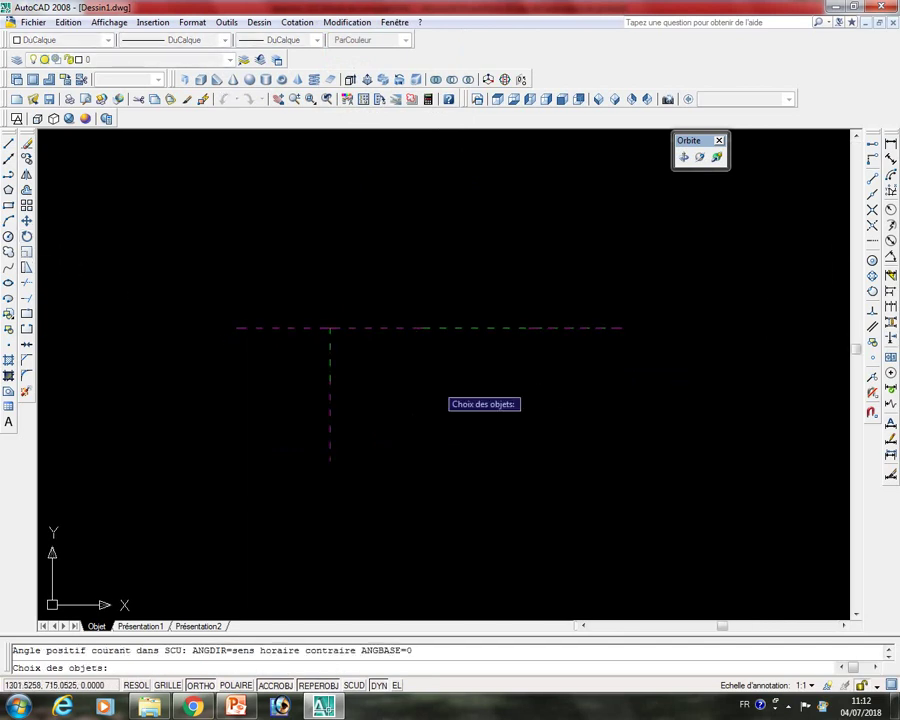
click(534, 327)
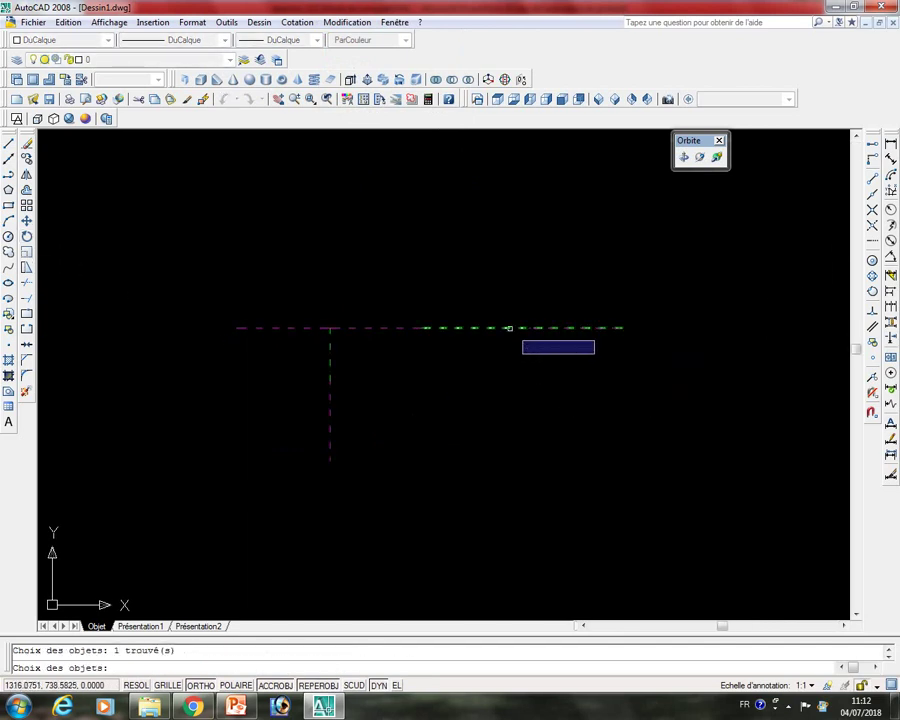
click(506, 327)
key(Return)
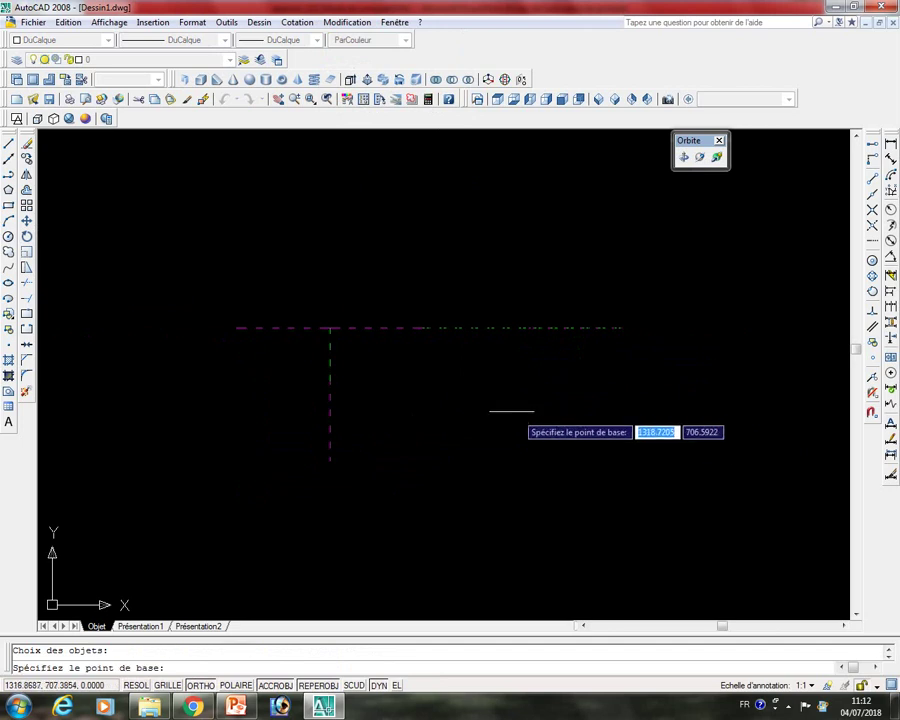
click(422, 327)
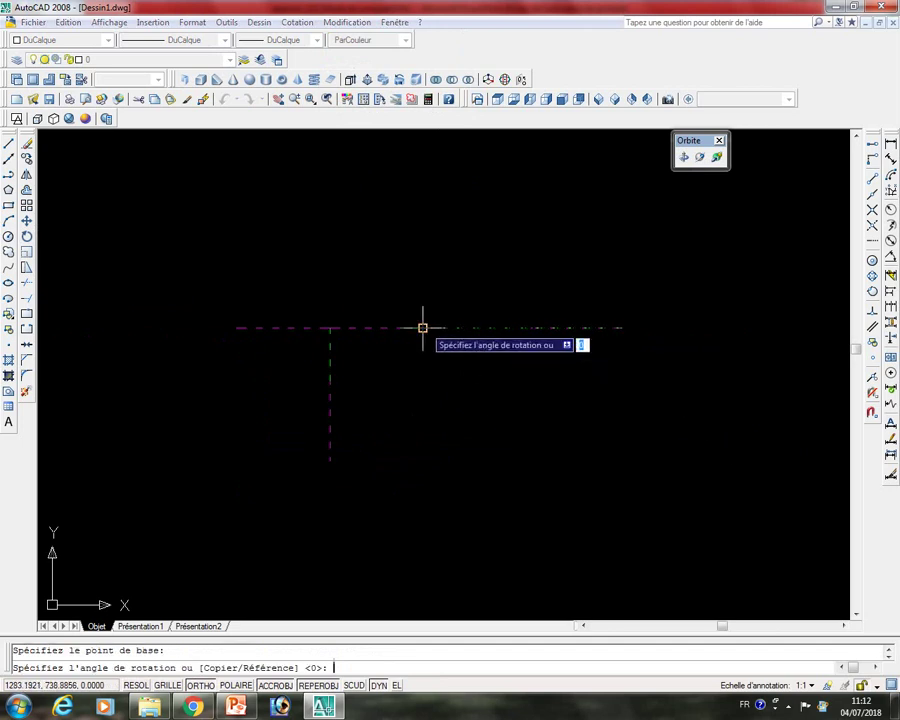
text(30)
key(Return)
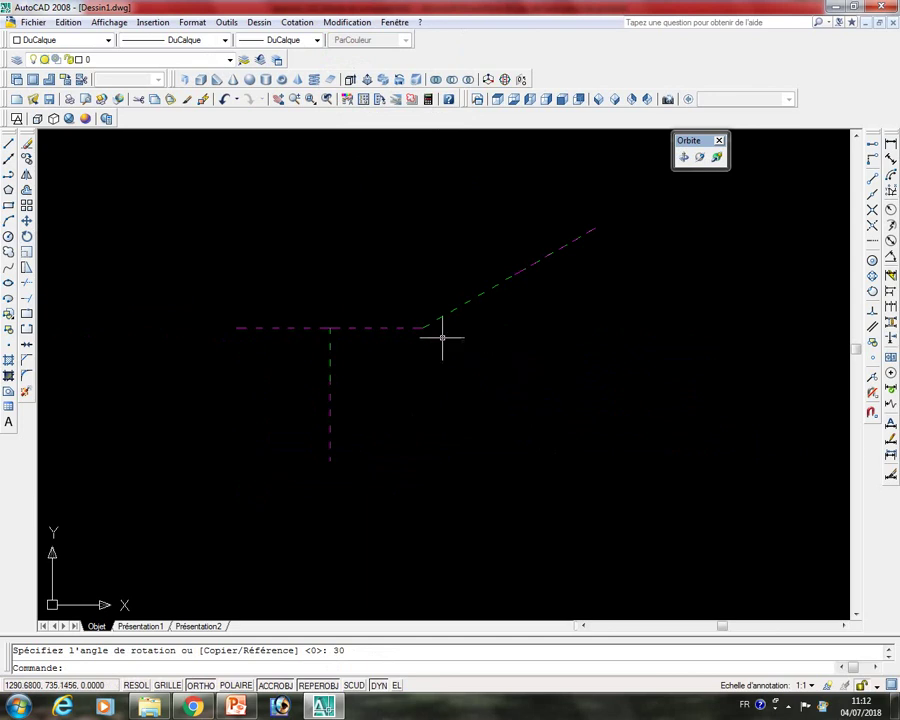
middle_drag(444, 337, 448, 356)
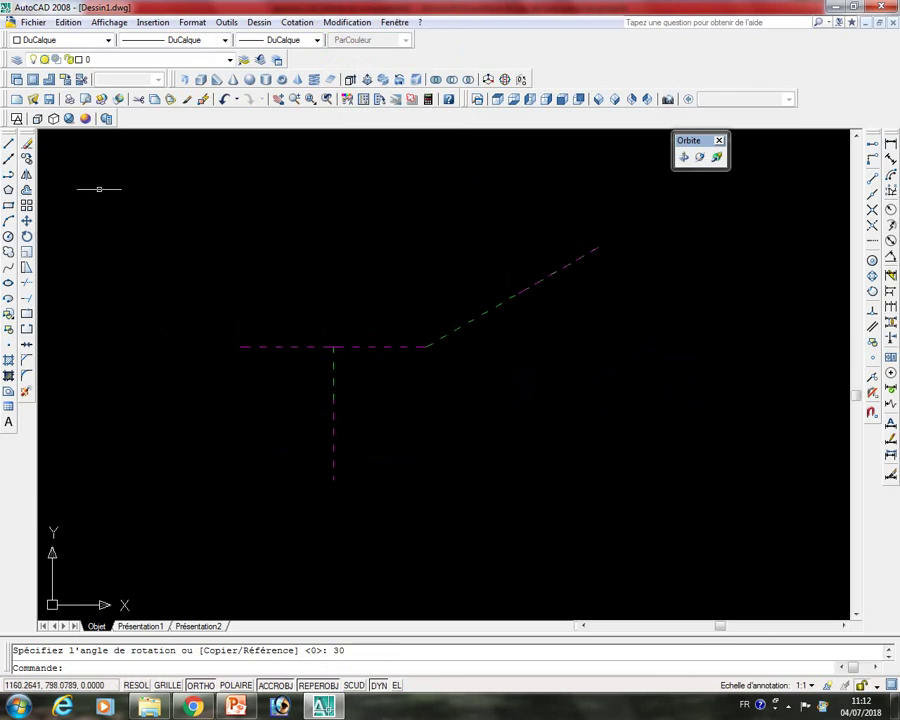
Draw a line left from the axes' intersection and copy the vertical axis's dashed style onto it
click(9, 143)
middle_drag(270, 370, 280, 417)
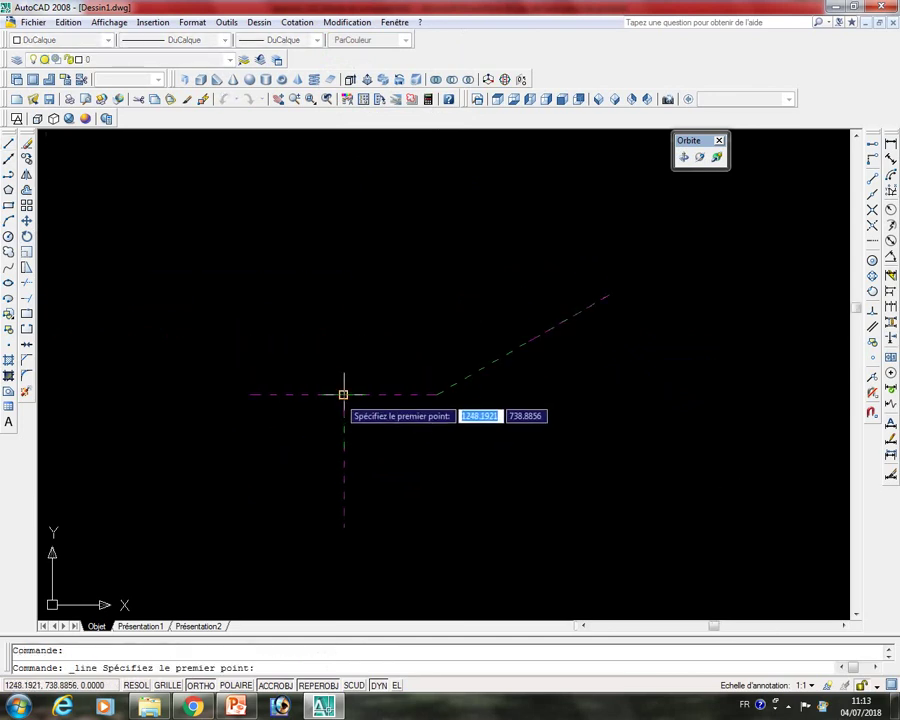
click(343, 394)
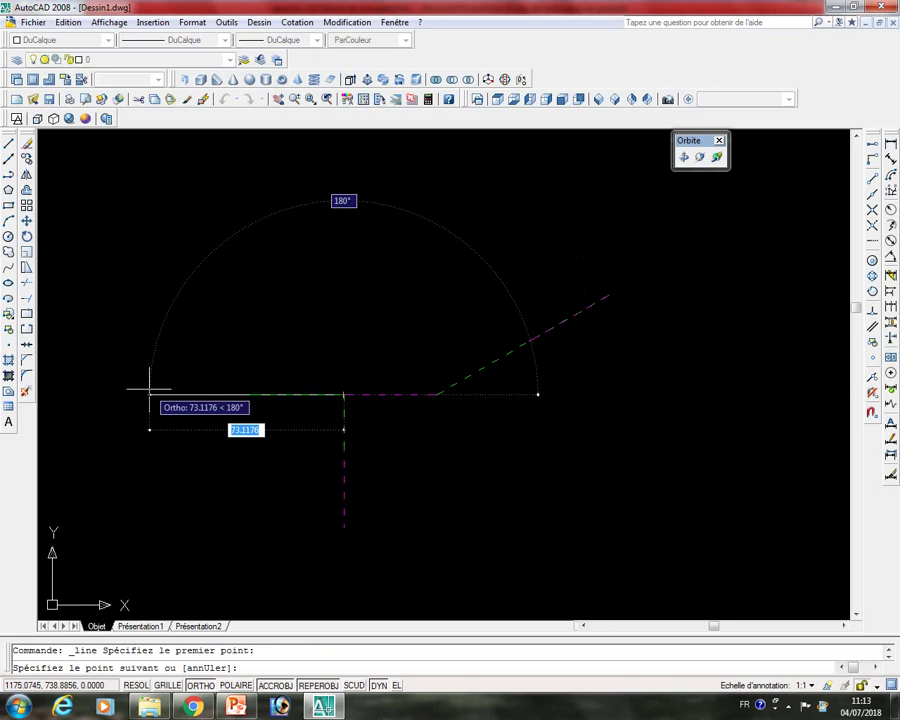
text(8)
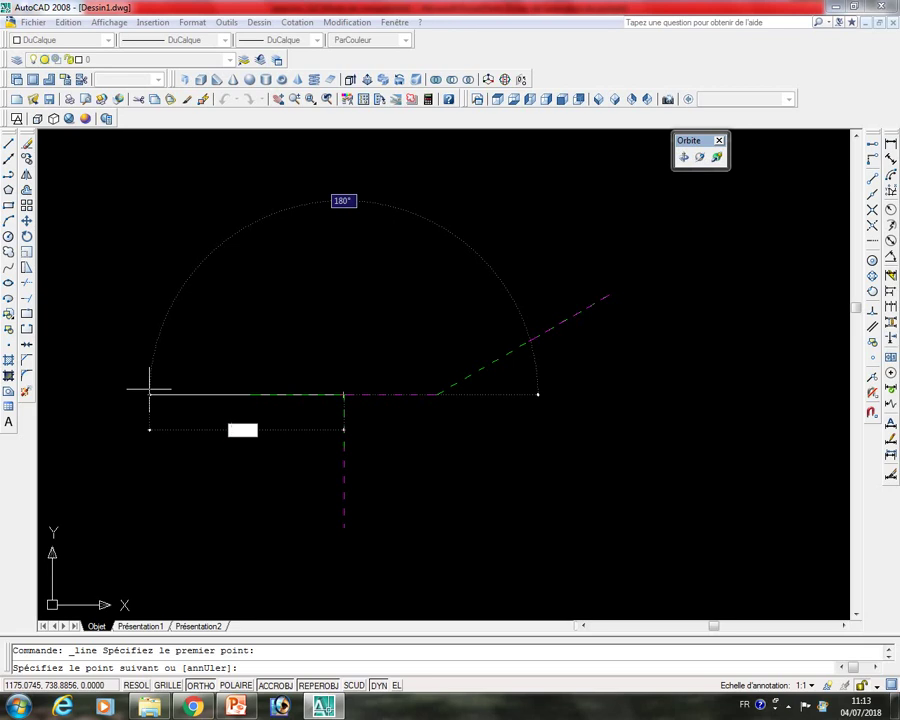
key(Return)
key(Return)
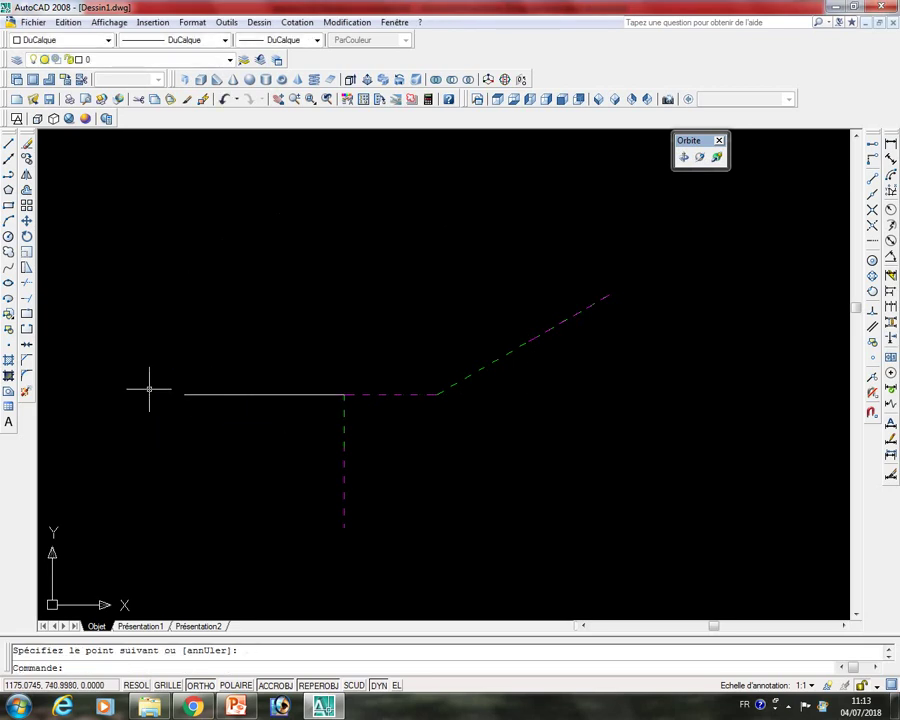
key(Return)
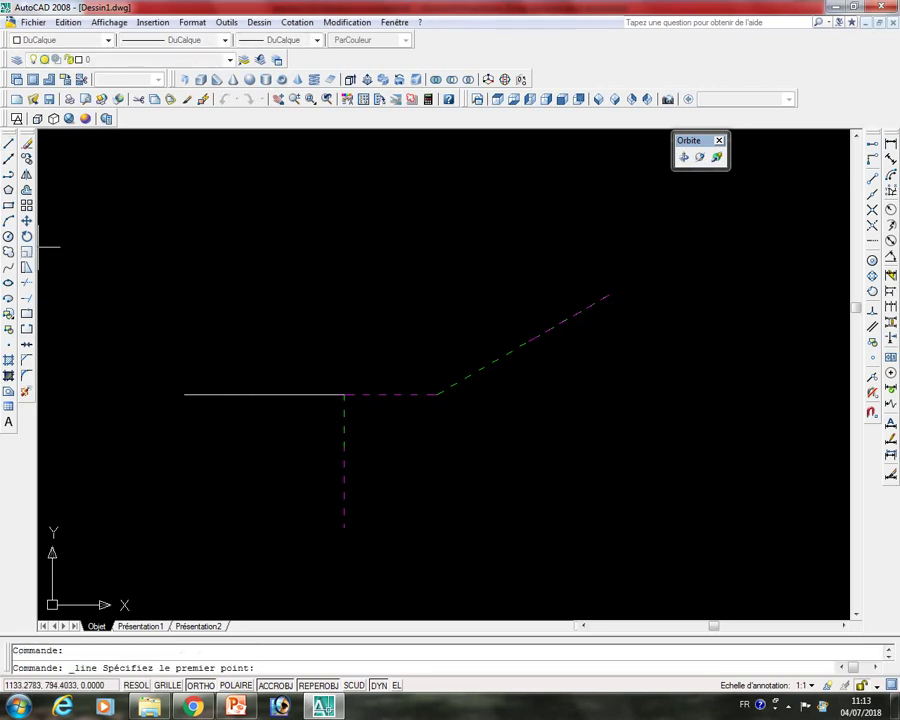
key(Escape)
click(347, 22)
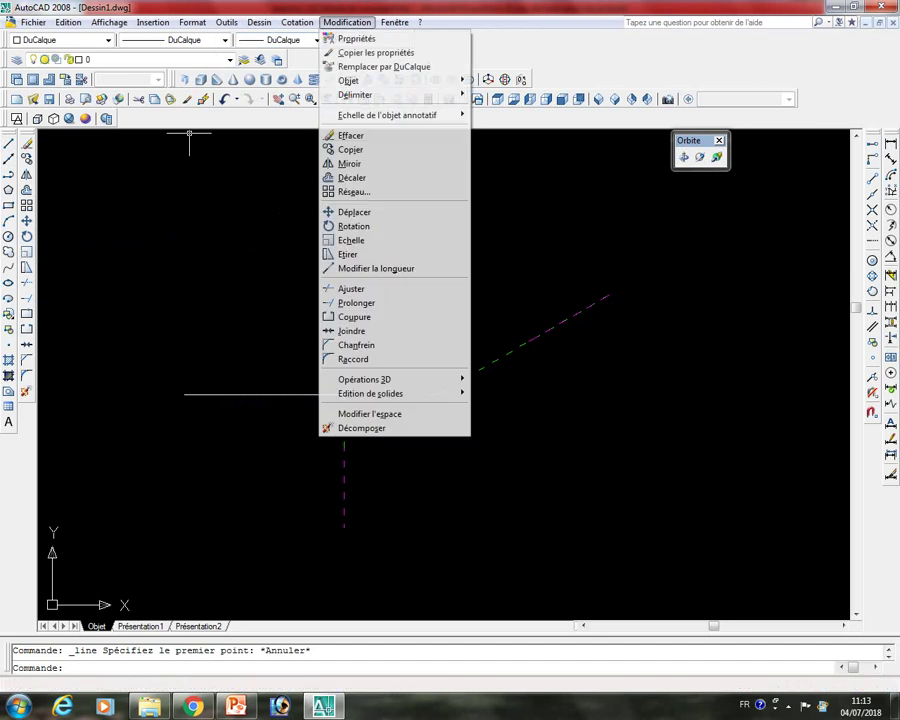
click(375, 48)
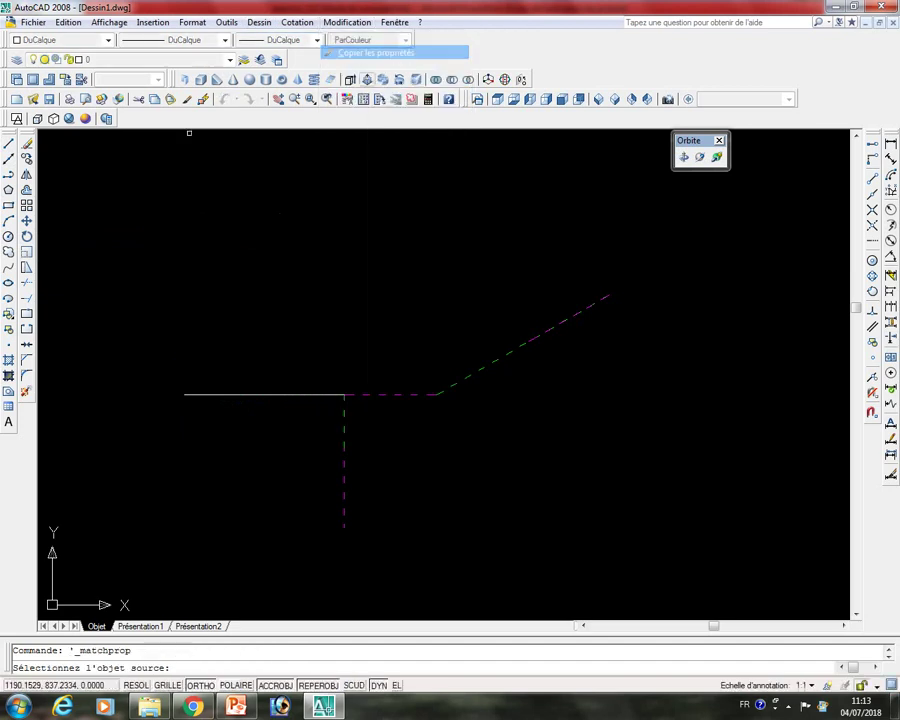
click(346, 464)
click(306, 394)
key(Escape)
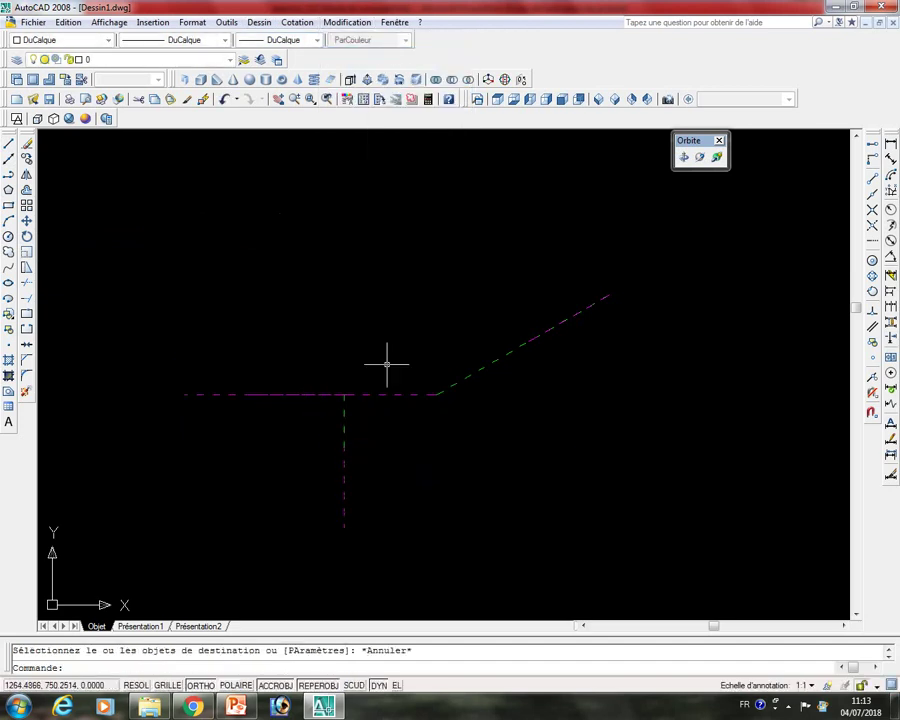
Start another line and a property match from the inclined axis, cancelling both
click(9, 143)
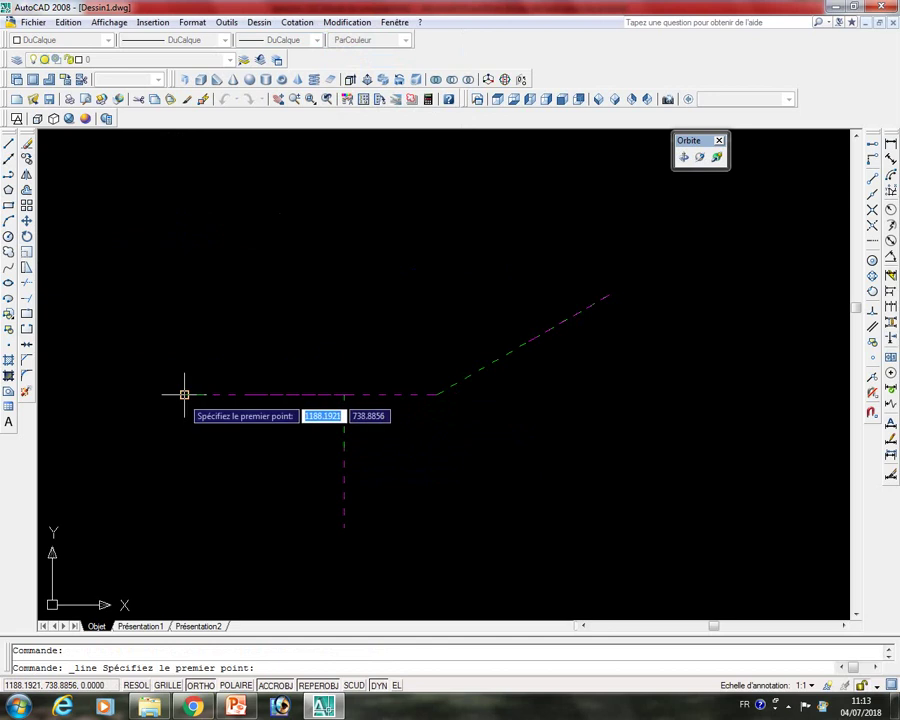
click(184, 394)
text(30)
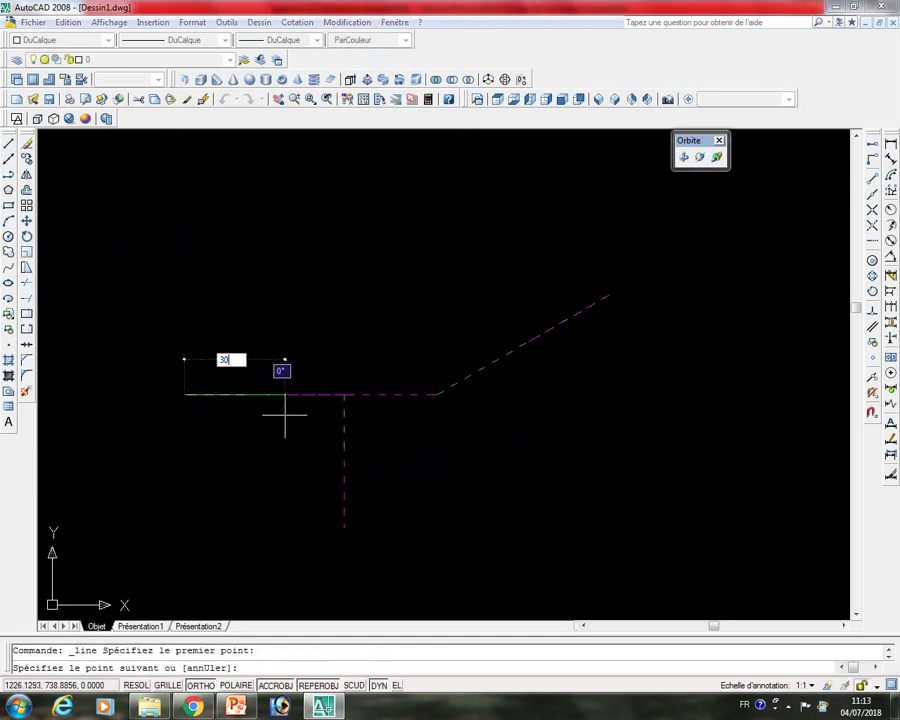
key(Return)
key(Escape)
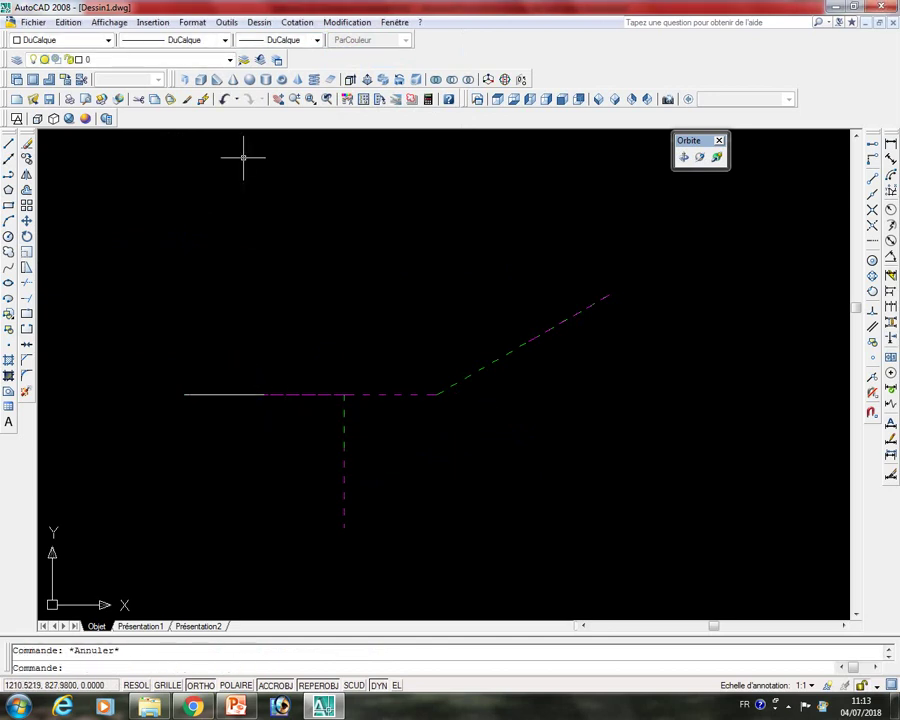
click(347, 22)
click(385, 51)
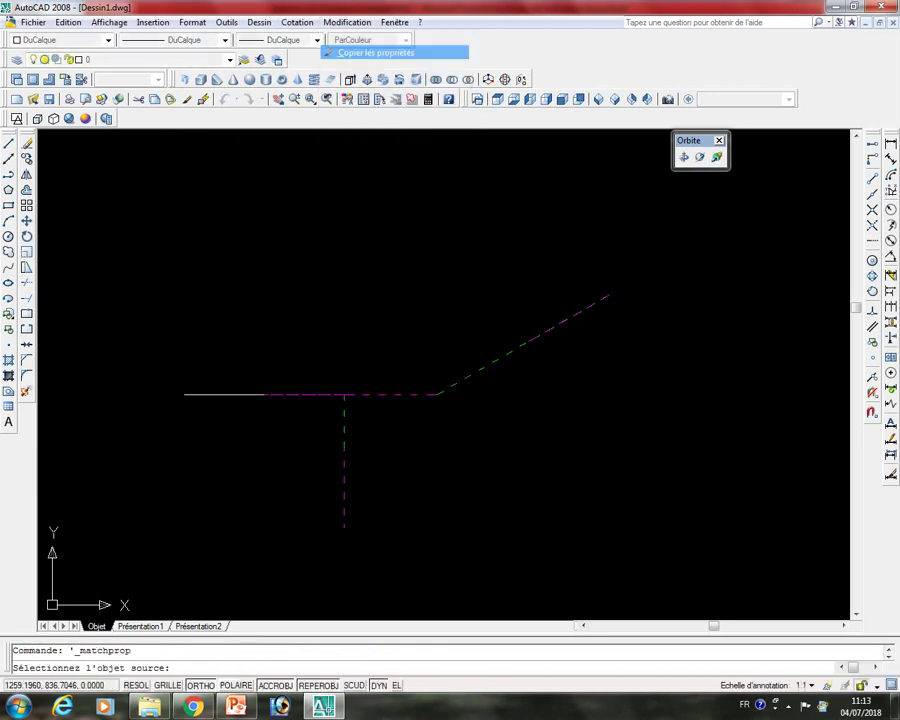
click(482, 368)
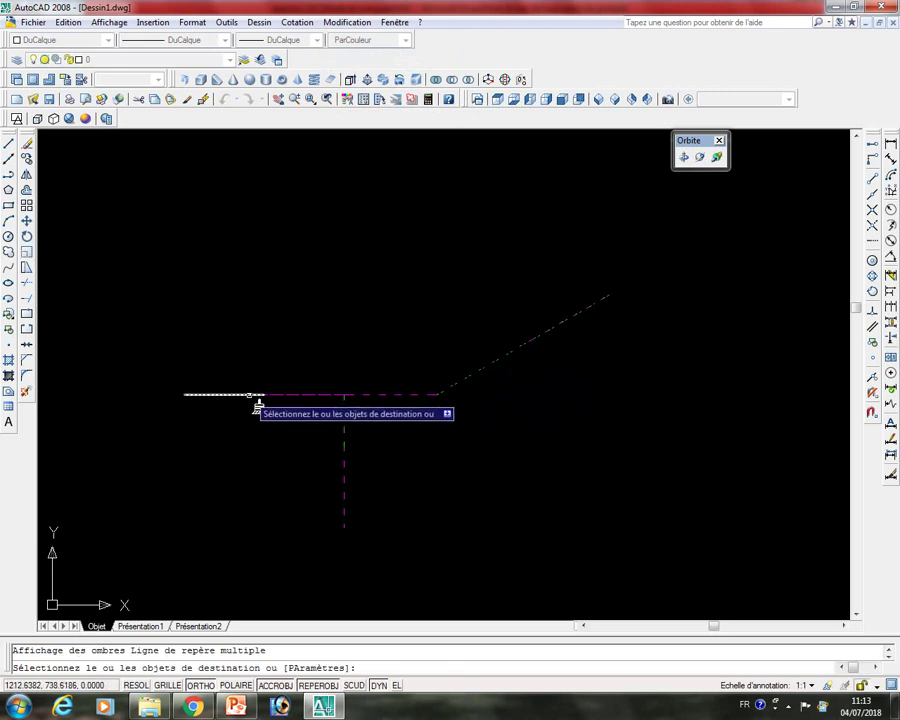
key(Escape)
scroll(266, 462, up, 3)
scroll(266, 440, down, 4)
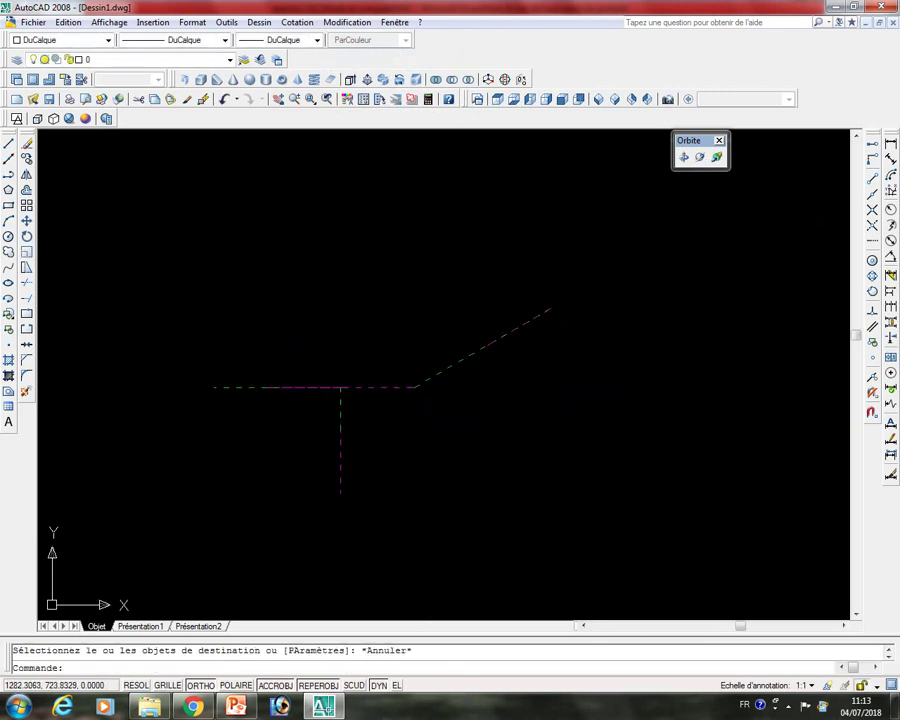
Rotate the three left axis segments -30° about the axes' intersection
click(27, 236)
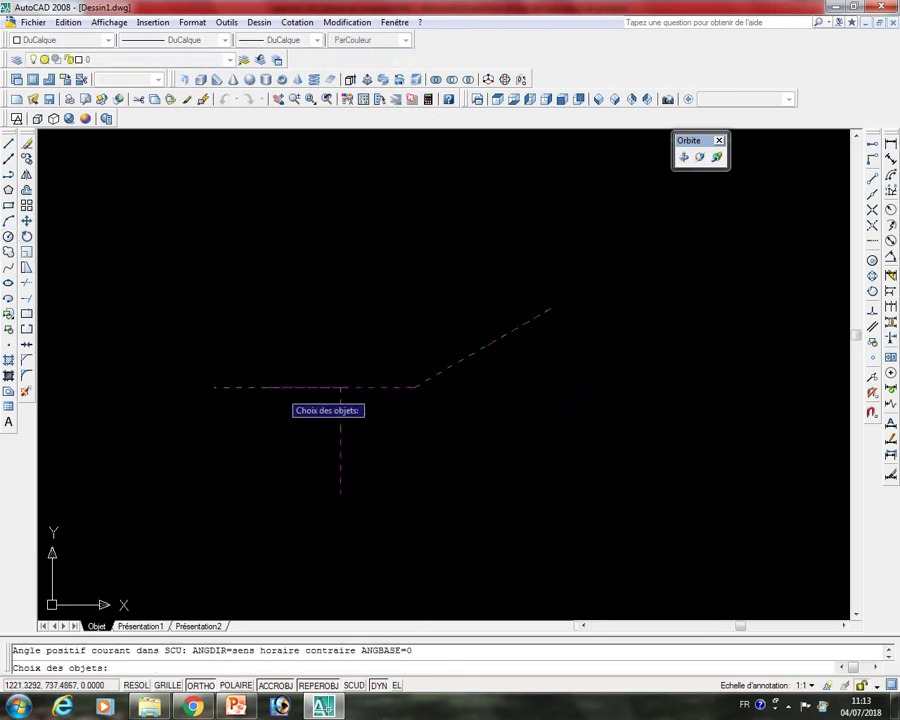
click(295, 388)
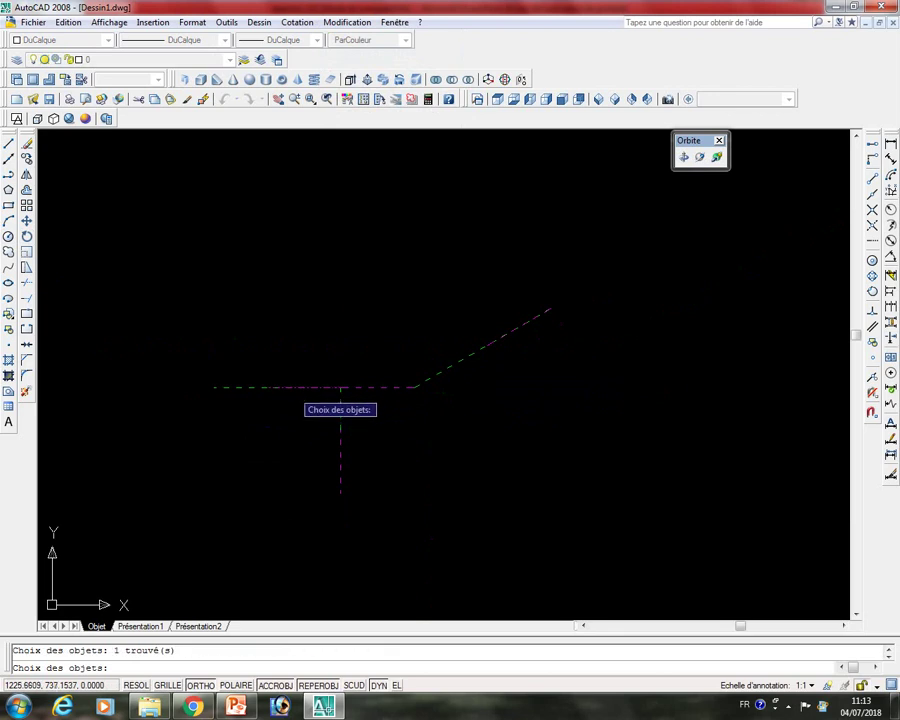
click(237, 386)
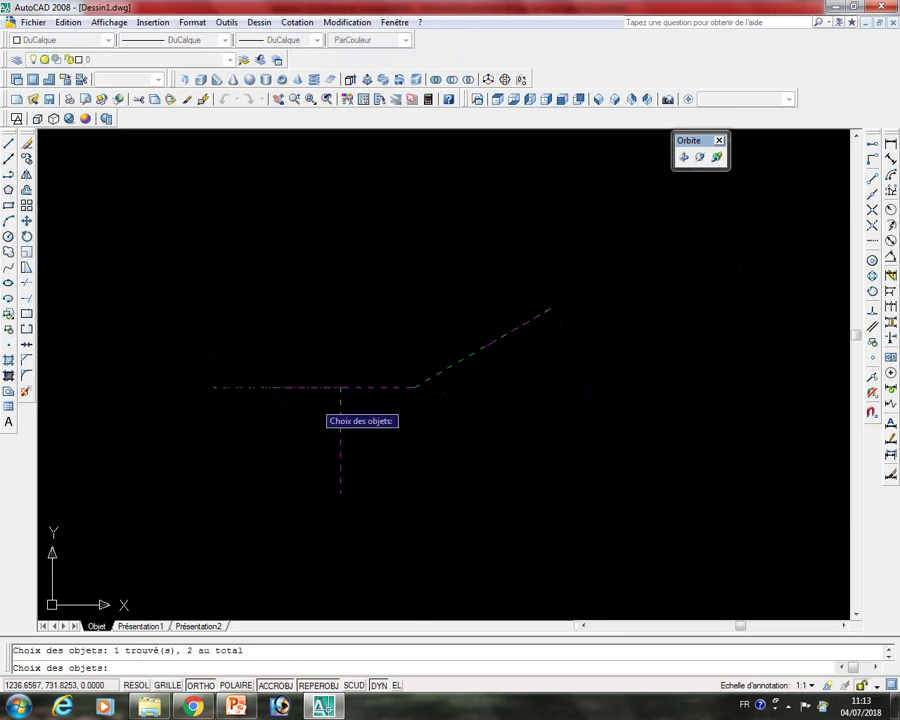
click(315, 387)
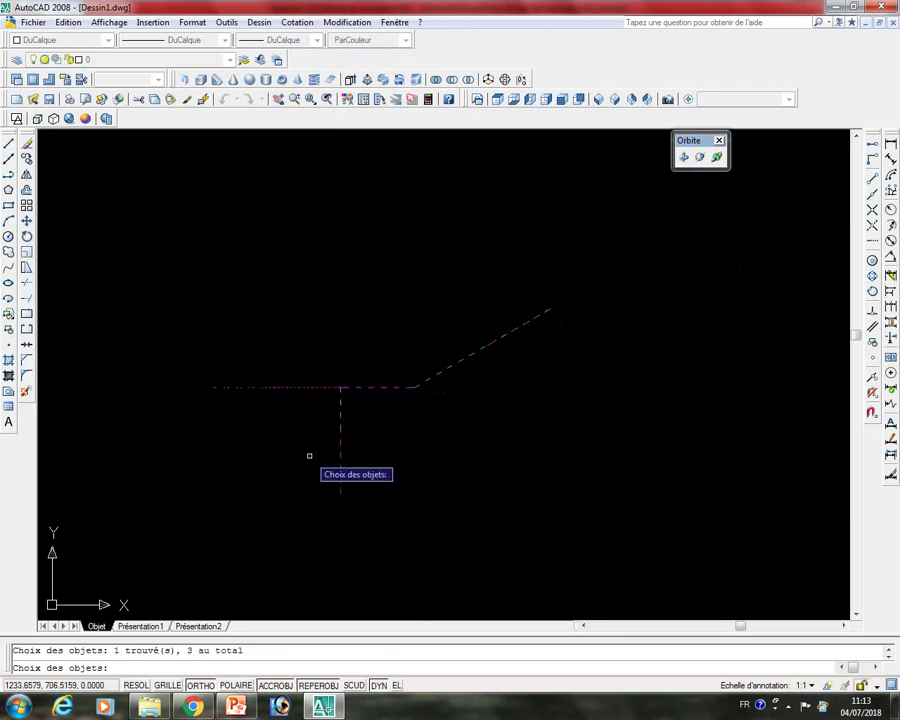
key(Return)
key(Return)
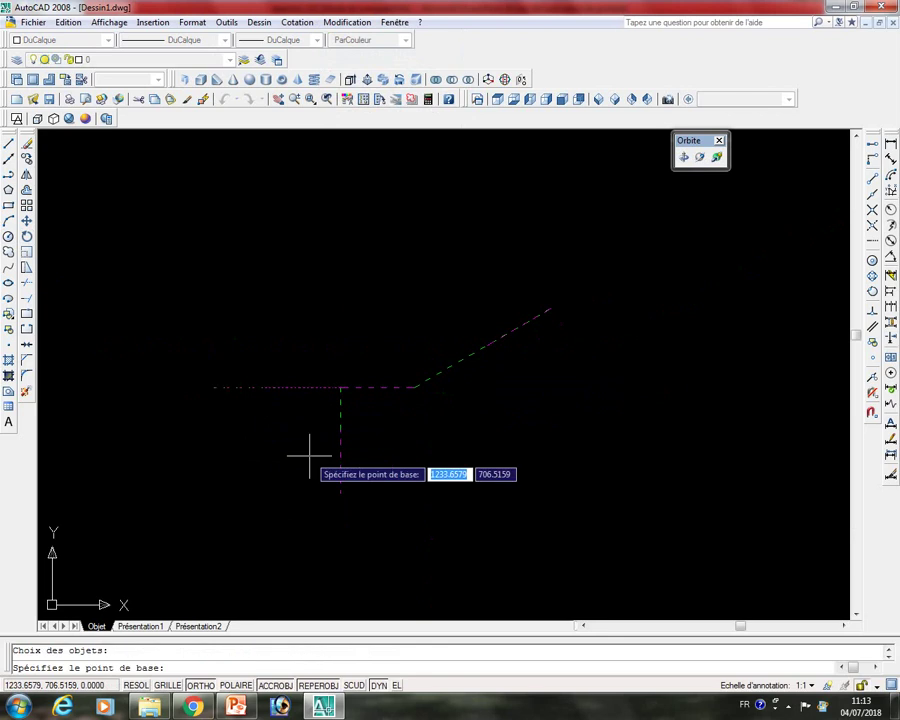
click(340, 387)
text(-3)
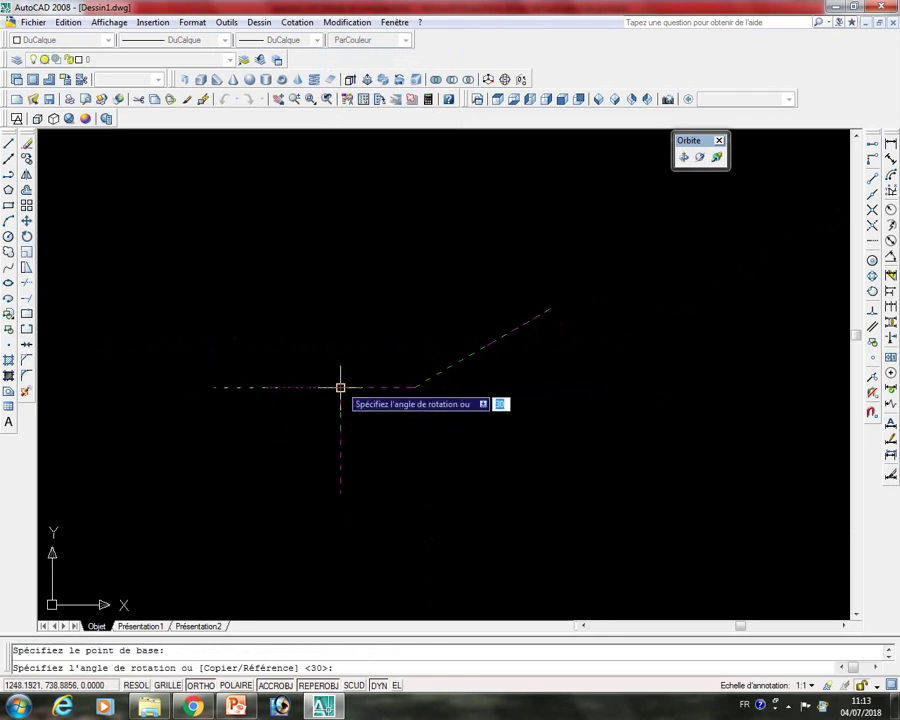
text(0)
key(Return)
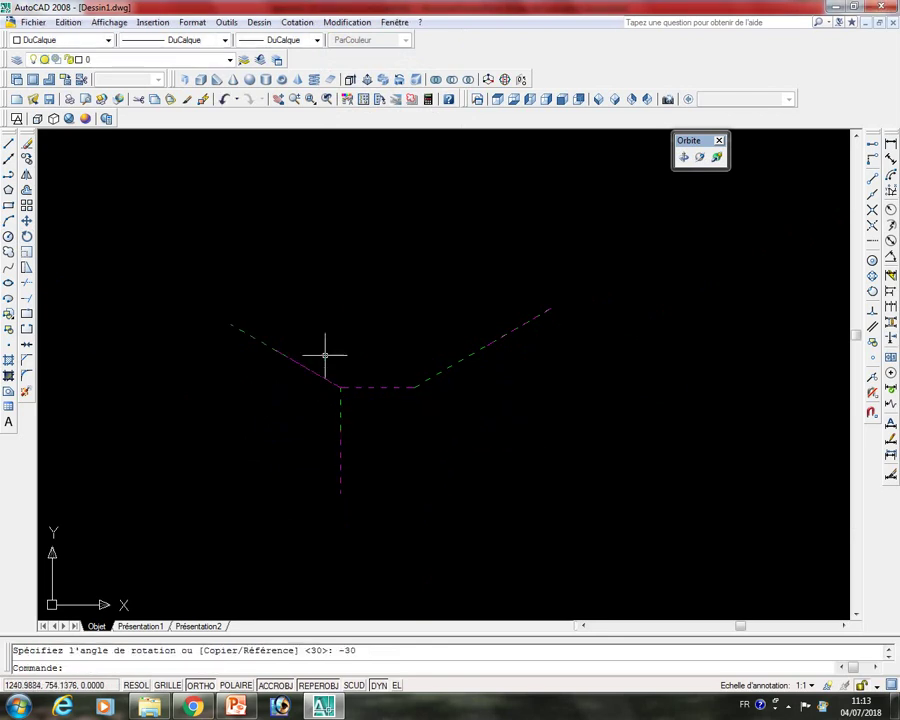
Inspect the rotated left line up close, then undo the recent operations
scroll(302, 381, up, 4)
middle_drag(282, 322, 330, 364)
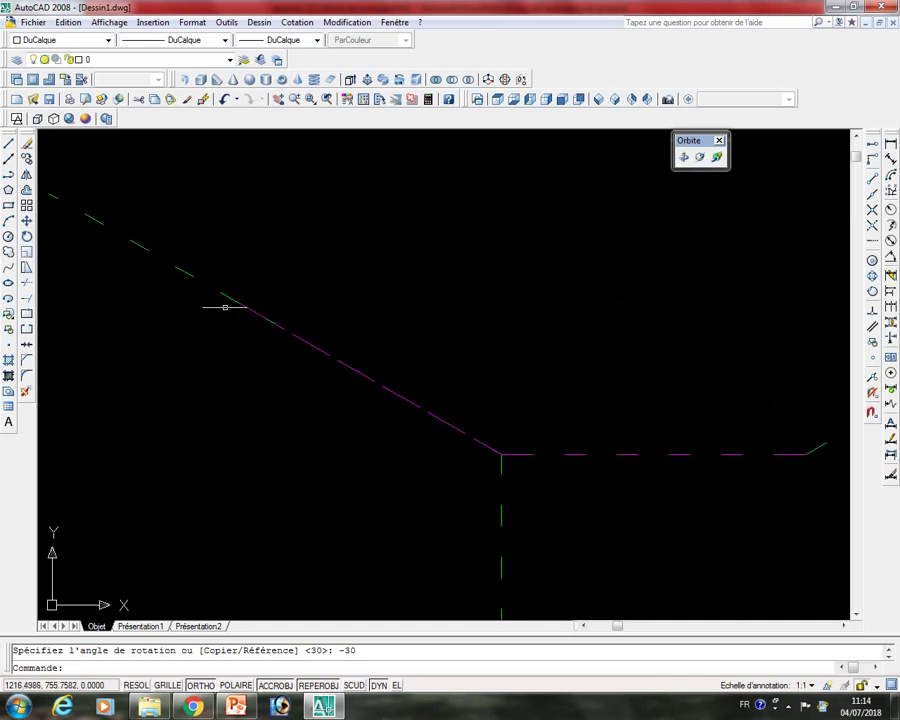
click(183, 276)
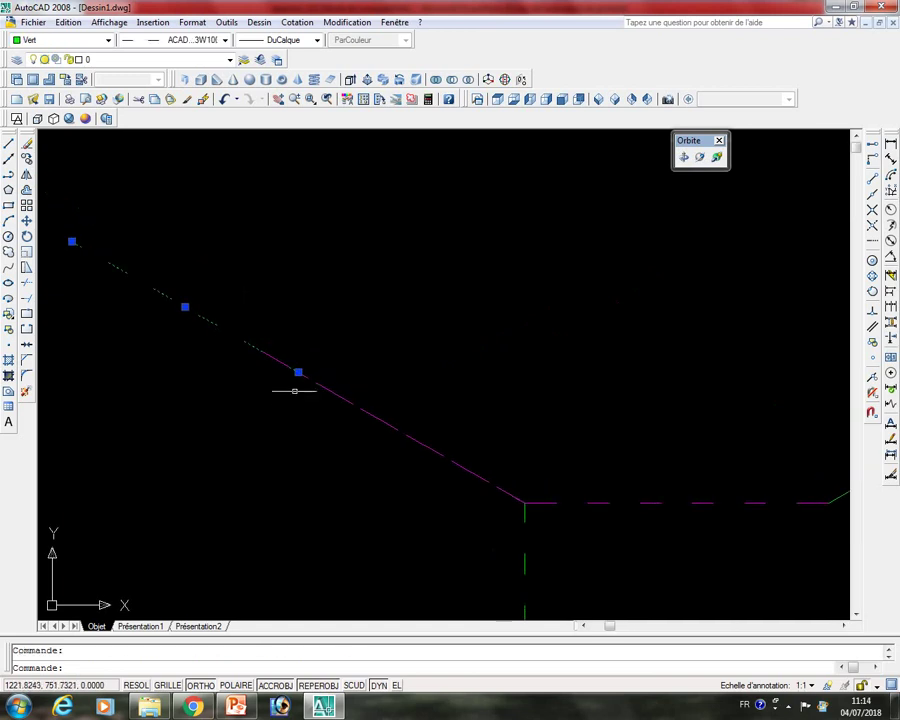
middle_drag(248, 322, 322, 420)
scroll(326, 406, up, 2)
scroll(330, 410, up, 2)
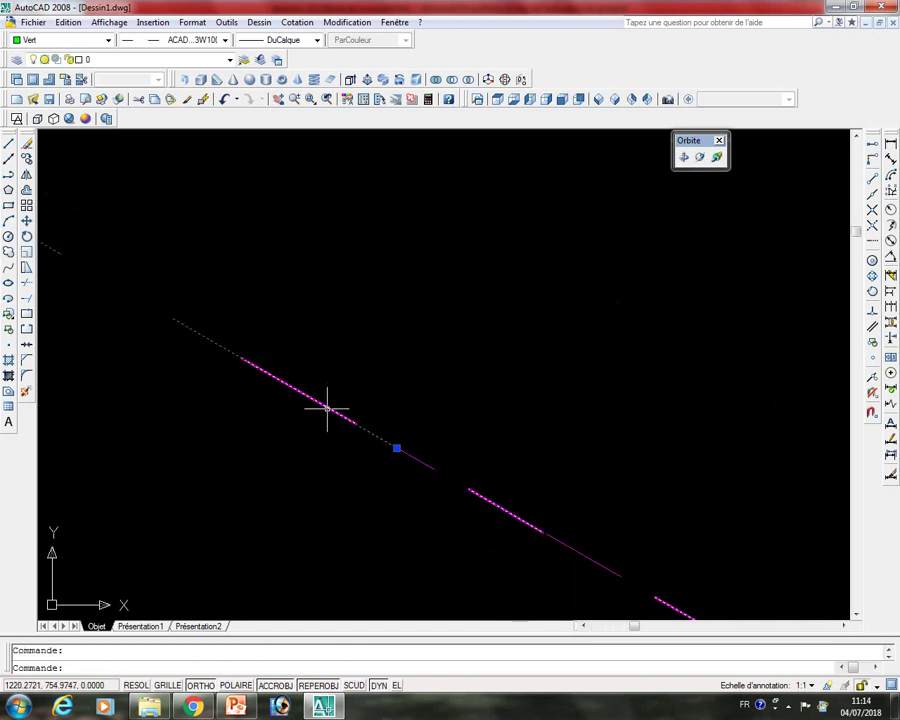
click(327, 408)
scroll(340, 435, down, 2)
scroll(352, 475, down, 3)
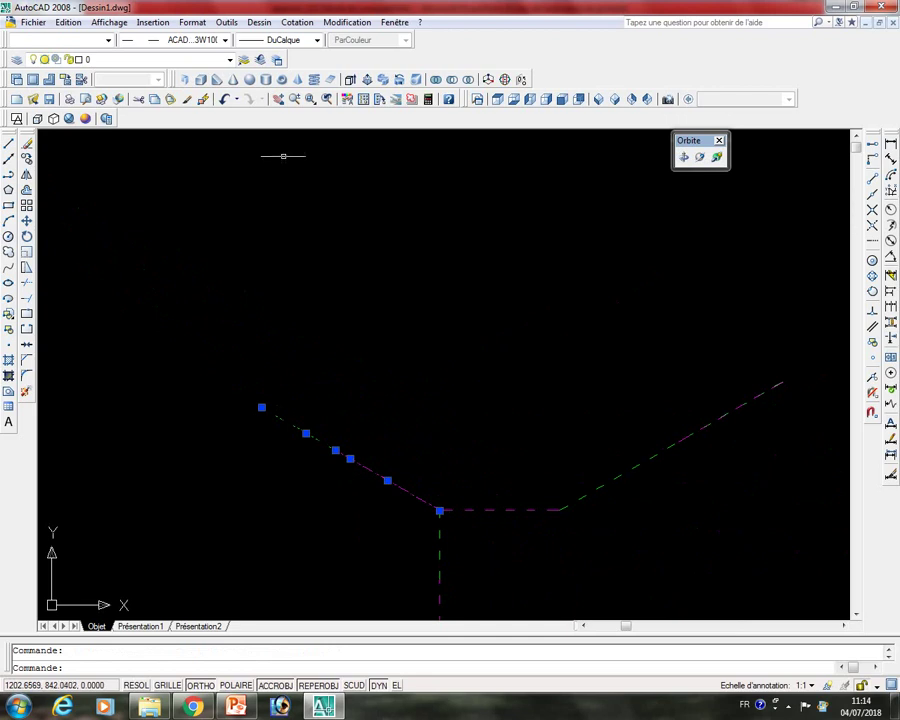
key(ctrl+z)
Finish undoing back to the straight horizontal axis and clear the selection
key(ctrl+z)
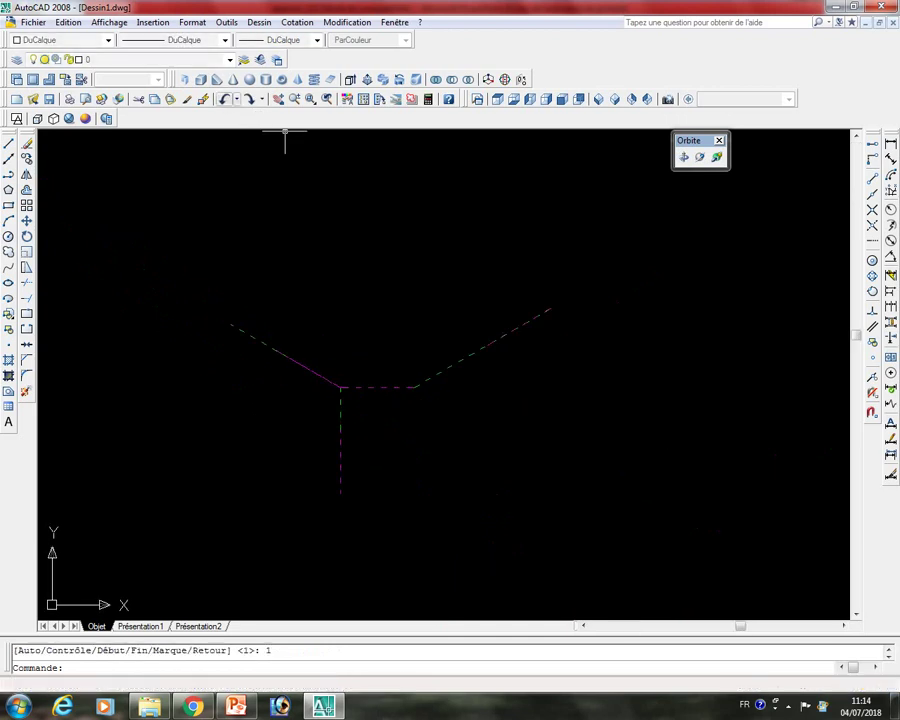
key(ctrl+z)
scroll(209, 285, up, 2)
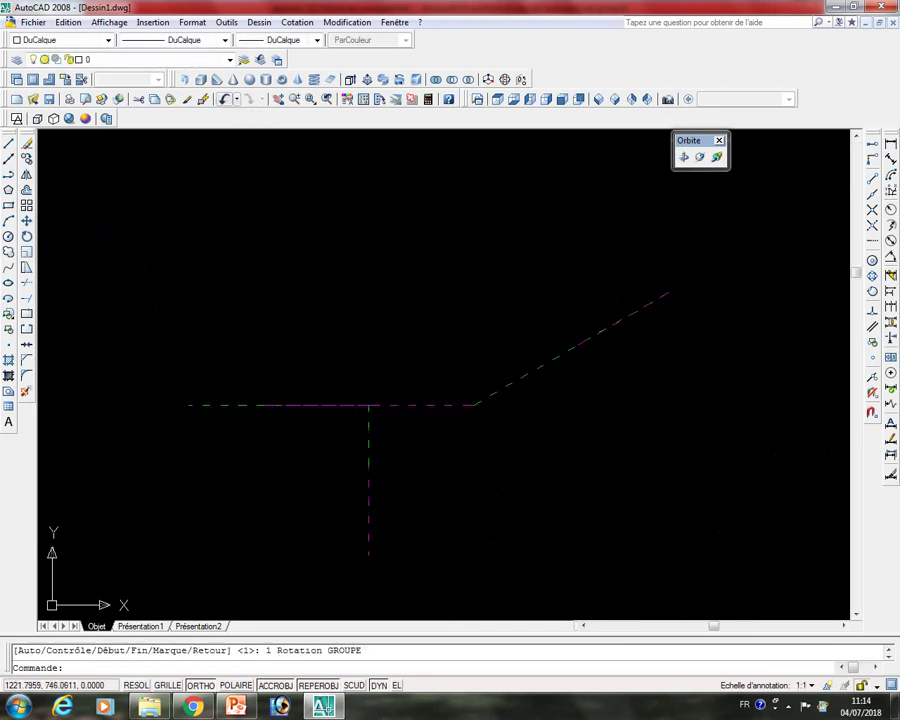
click(313, 405)
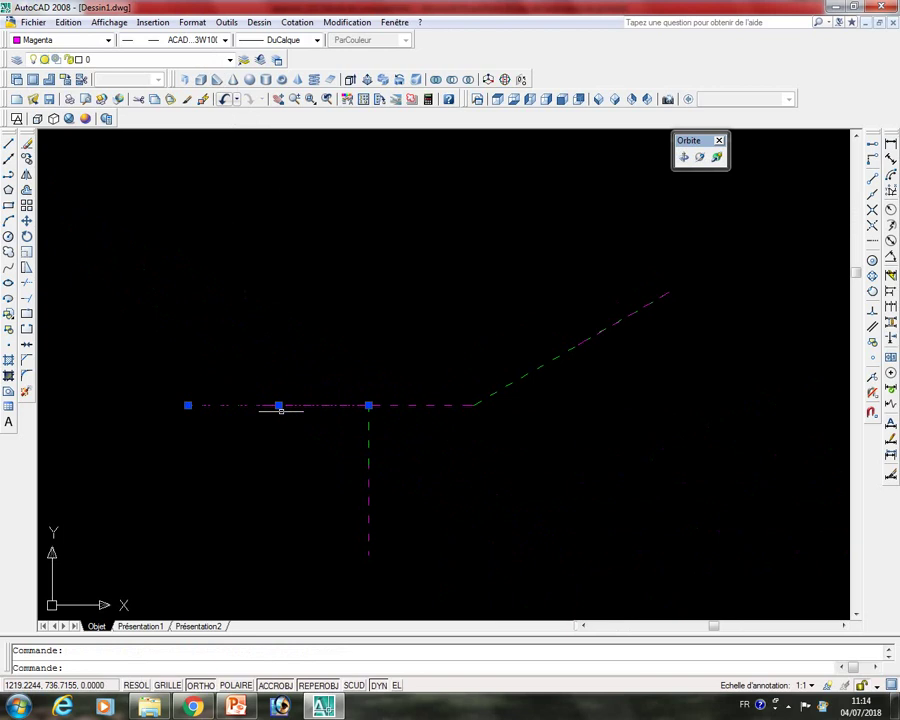
scroll(281, 410, up, 5)
key(Escape)
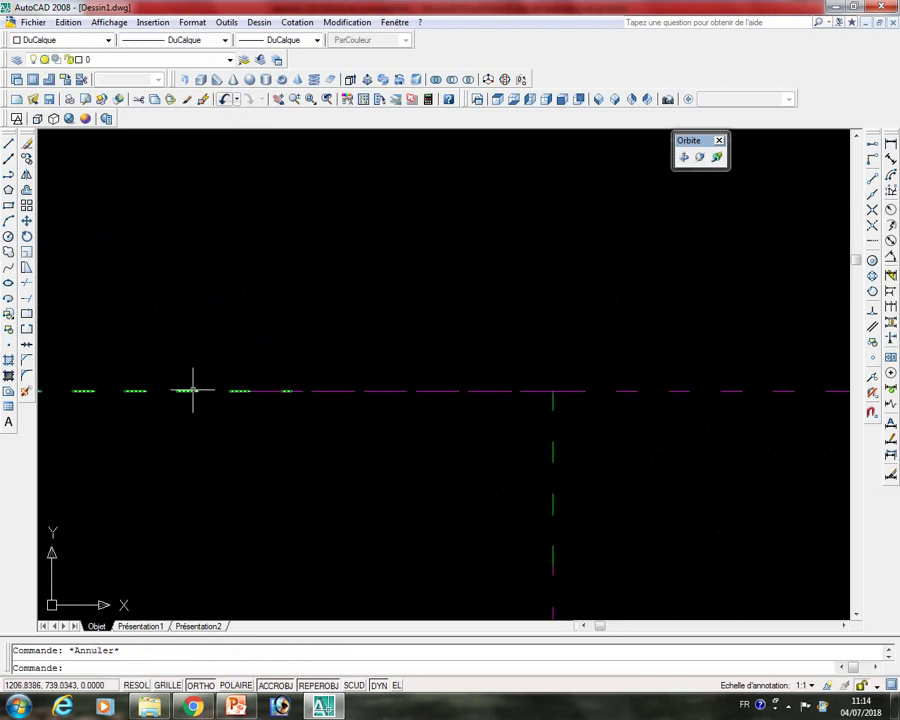
Erase the stray green segment at the axis's left end
click(192, 388)
key(Delete)
scroll(240, 343, down, 3)
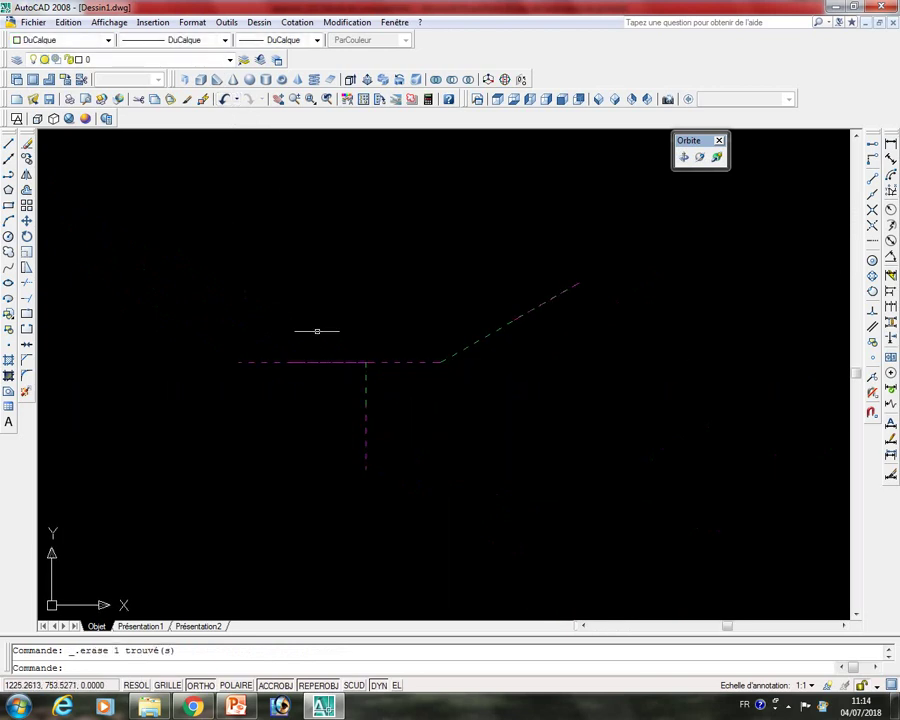
scroll(311, 366, up, 3)
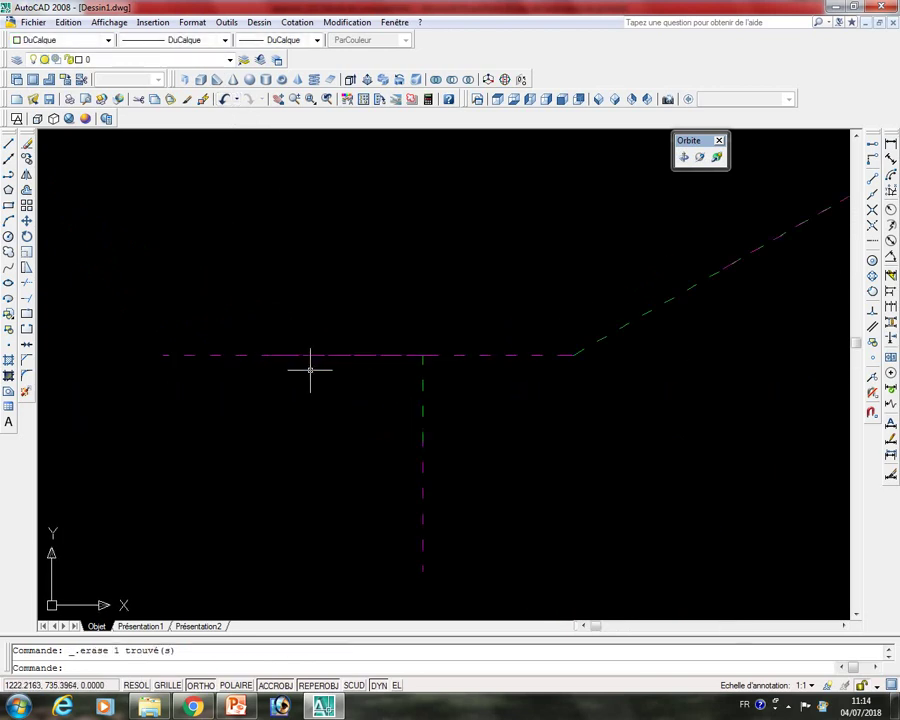
middle_drag(310, 369, 315, 366)
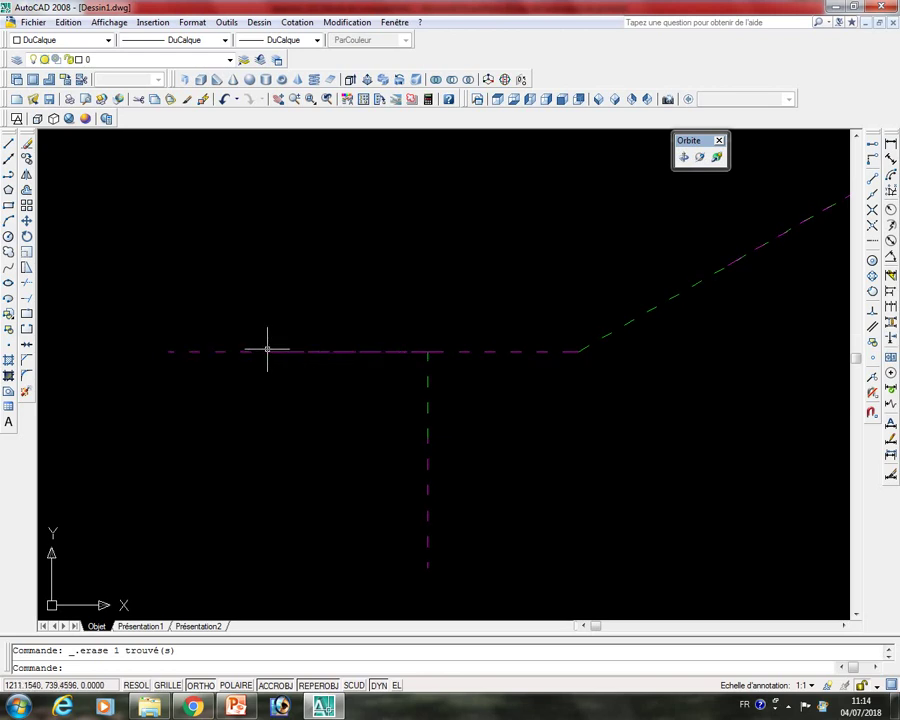
middle_drag(256, 355, 258, 376)
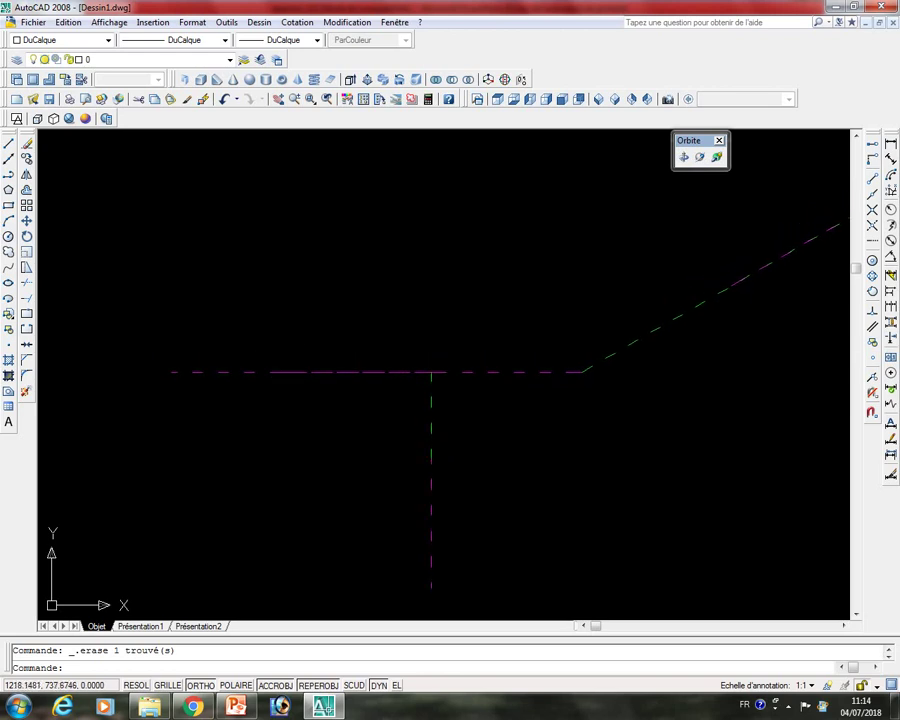
Erase the duplicate axis piece and add a trial 60 linear dimension from junction to left end
click(292, 372)
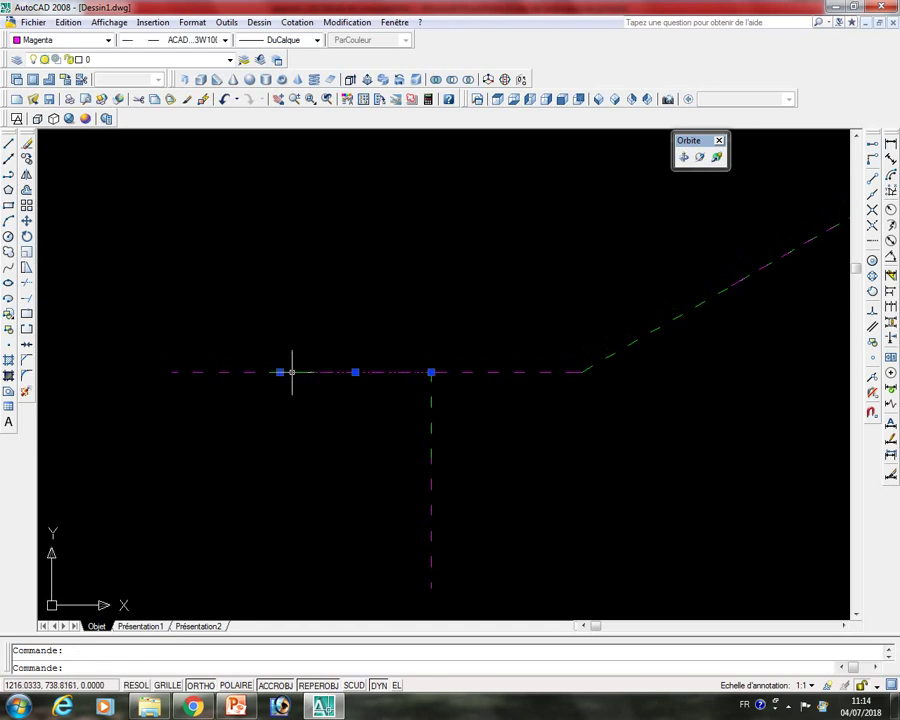
key(Delete)
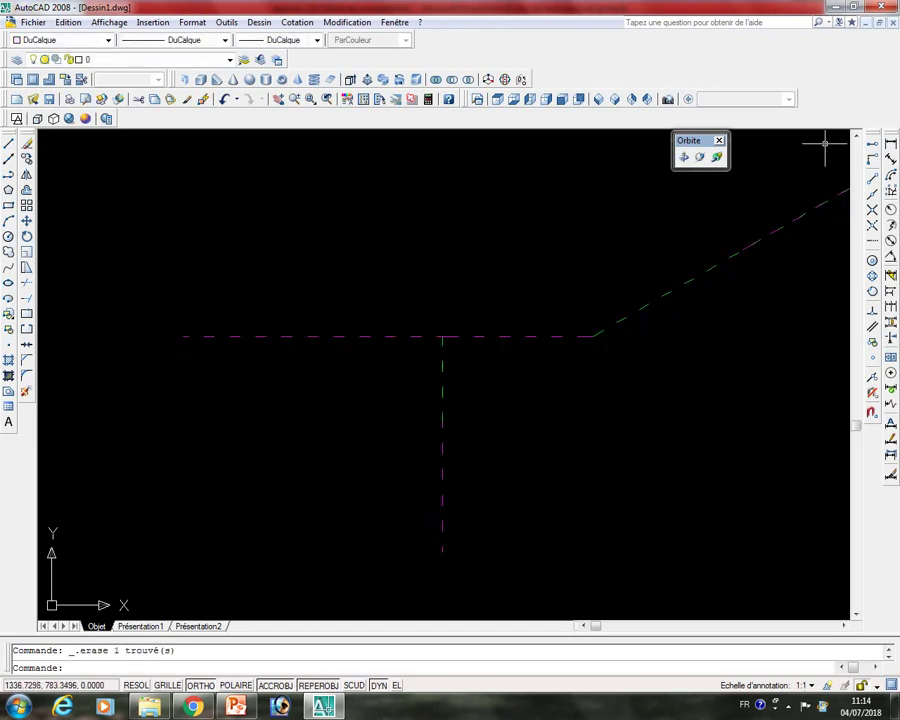
click(891, 144)
click(442, 336)
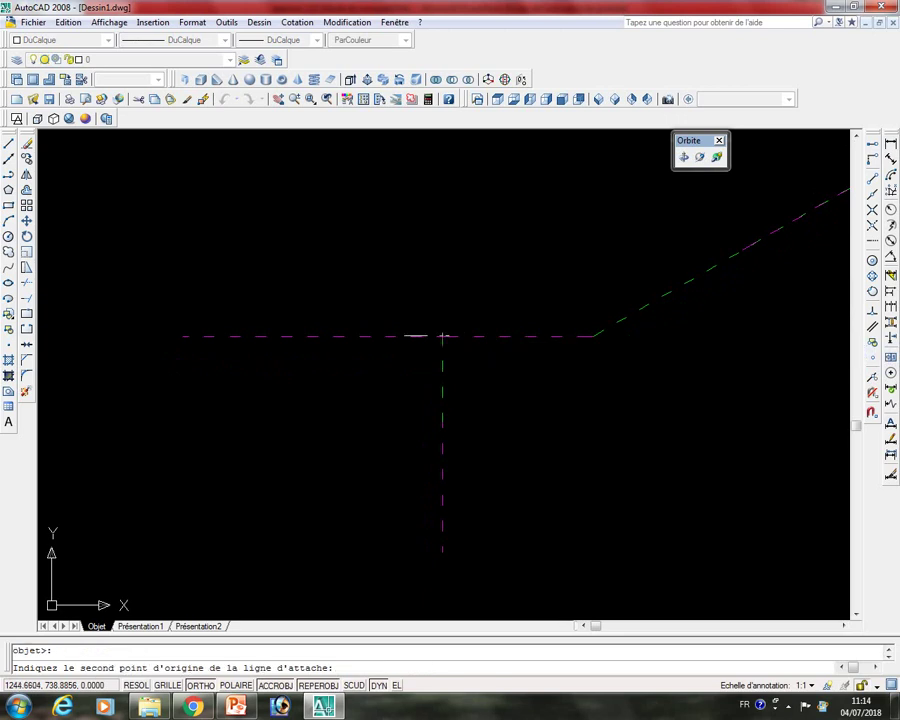
click(183, 336)
click(197, 267)
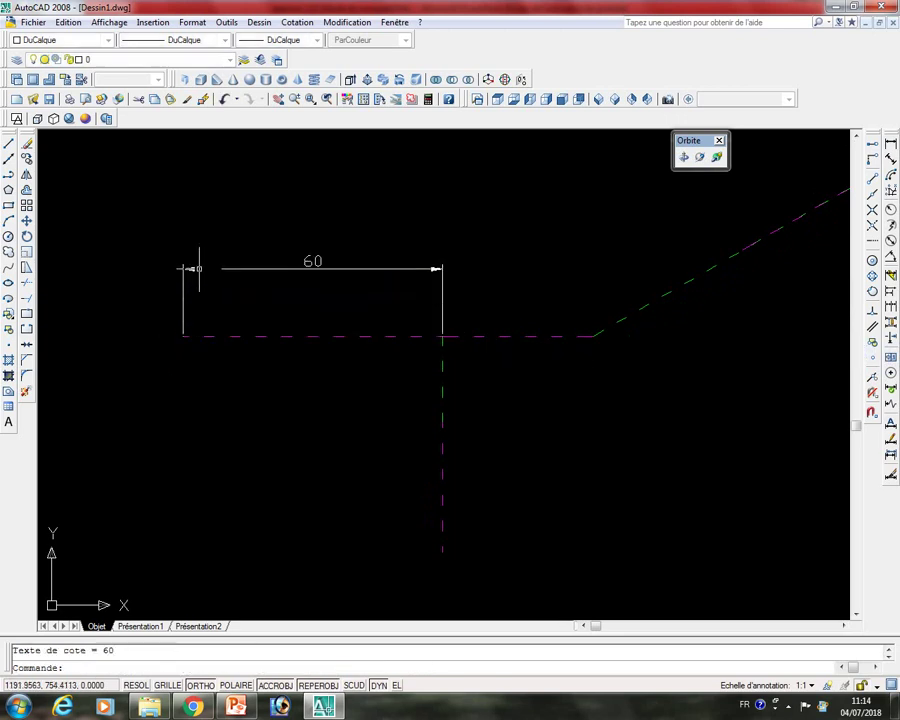
Delete the trial 60 dimension
key(Escape)
click(313, 264)
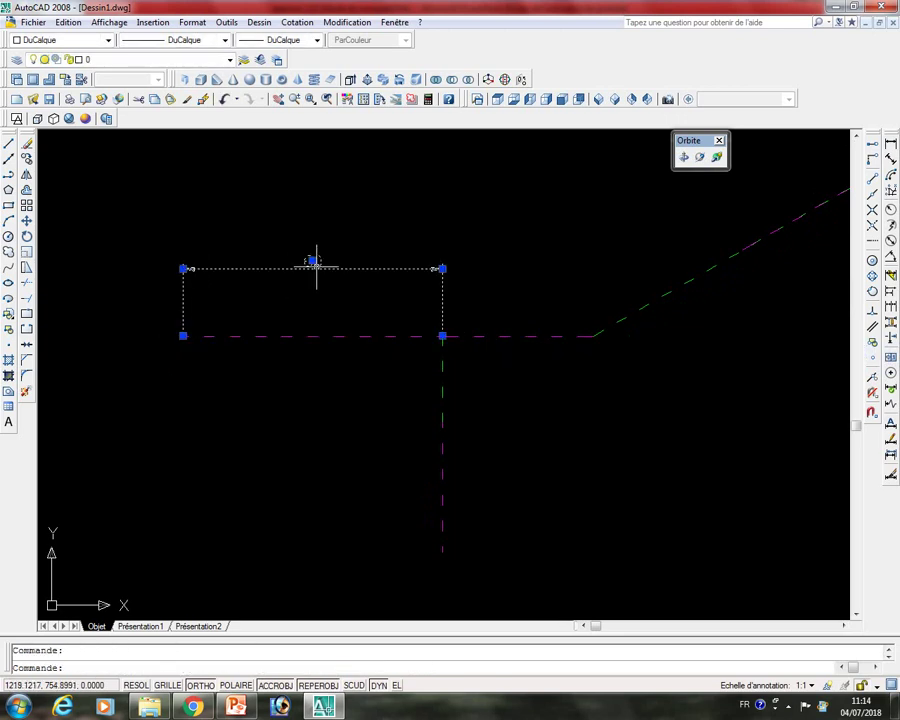
key(Delete)
Extend the axis's left end with a 30-unit line given the dashed axis style
click(9, 143)
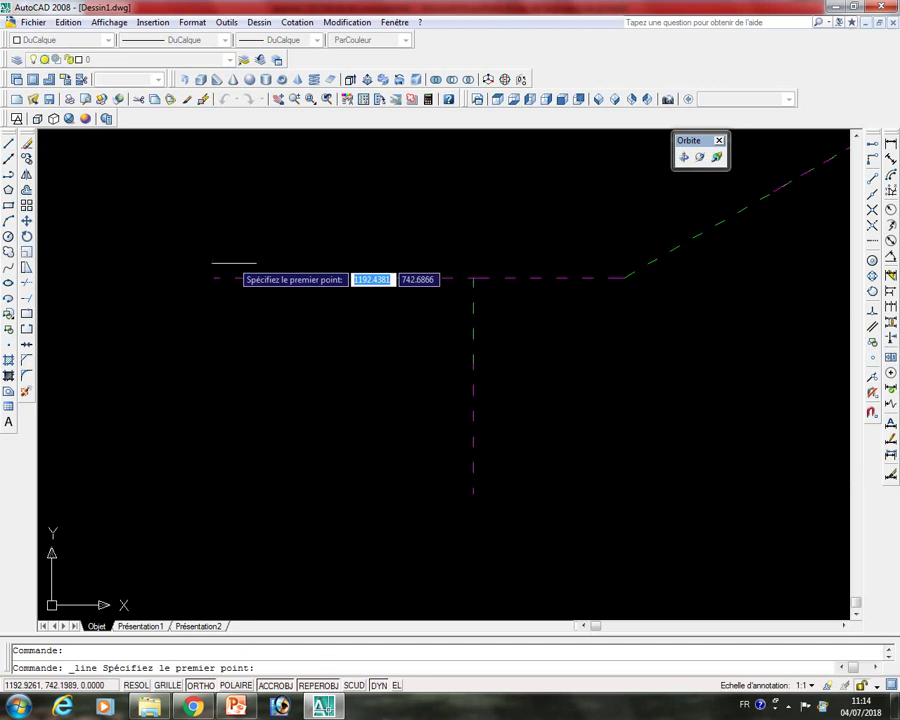
click(214, 277)
text(30)
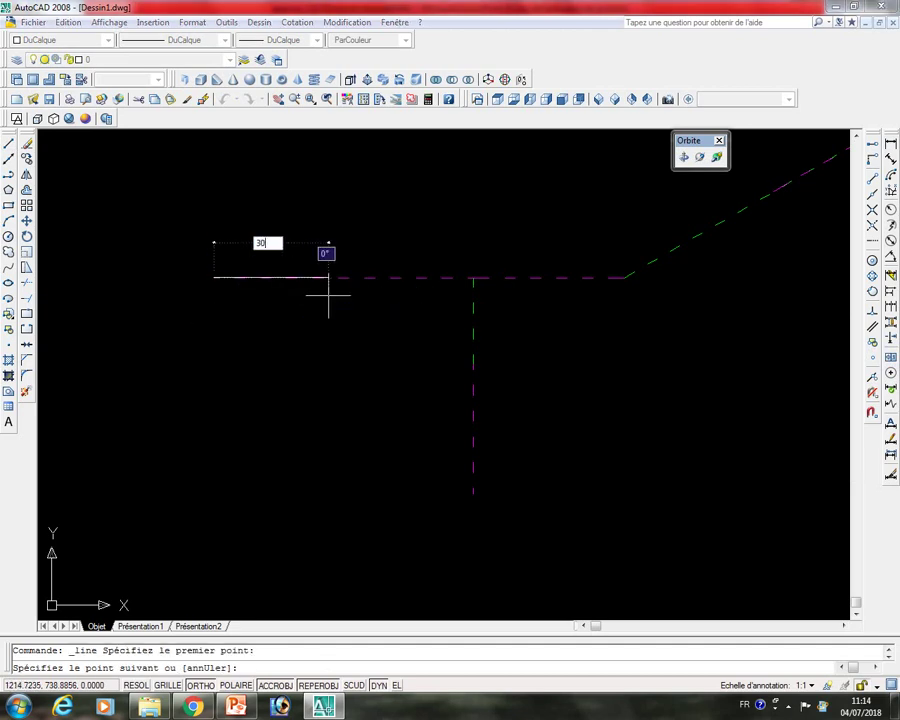
key(Return)
key(Return)
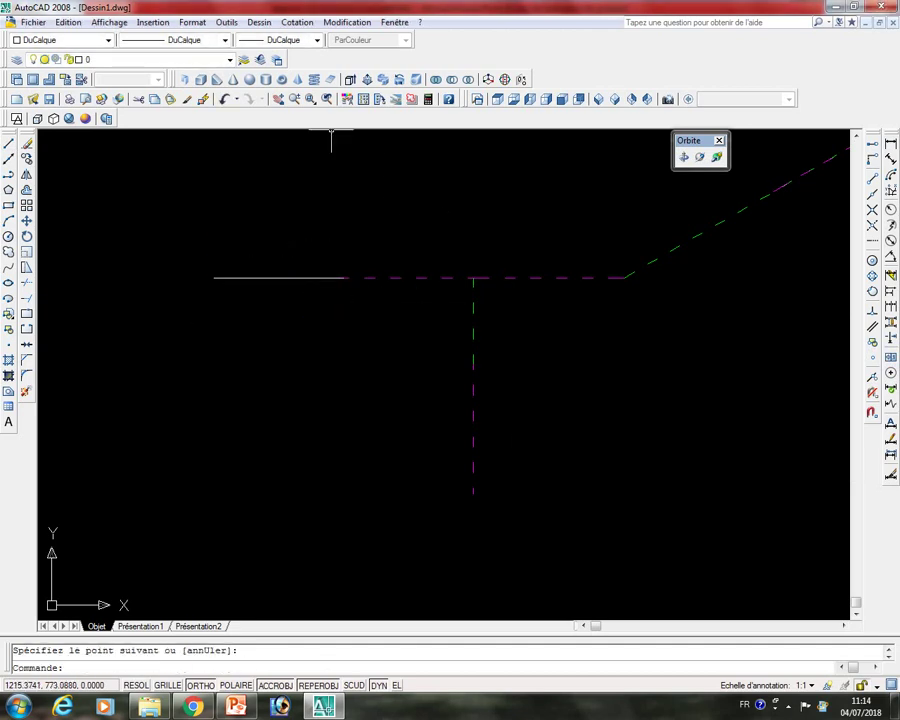
click(346, 22)
click(360, 52)
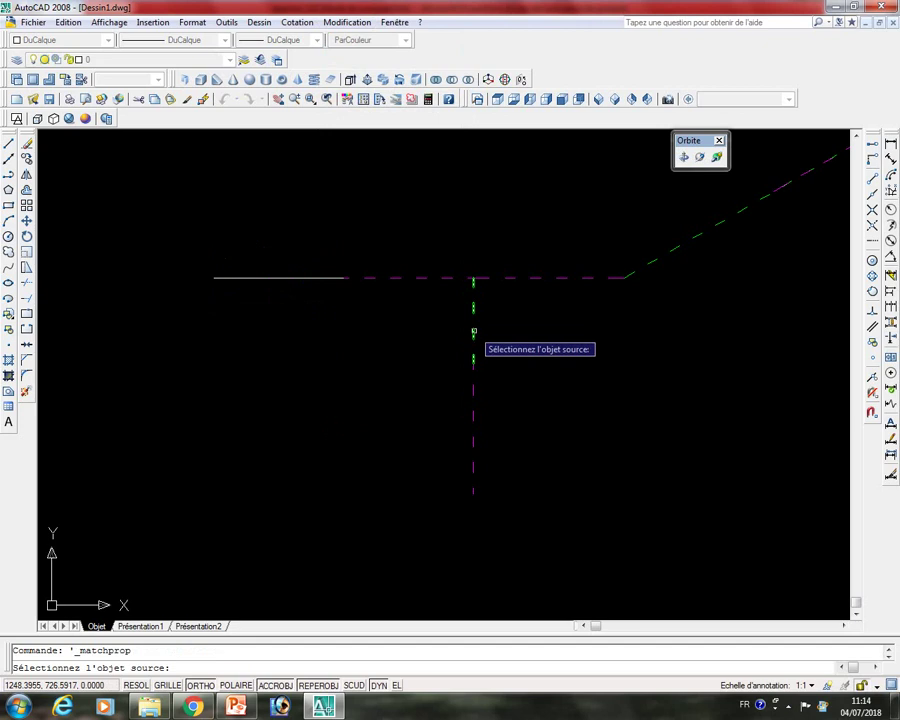
click(473, 332)
click(331, 278)
key(Return)
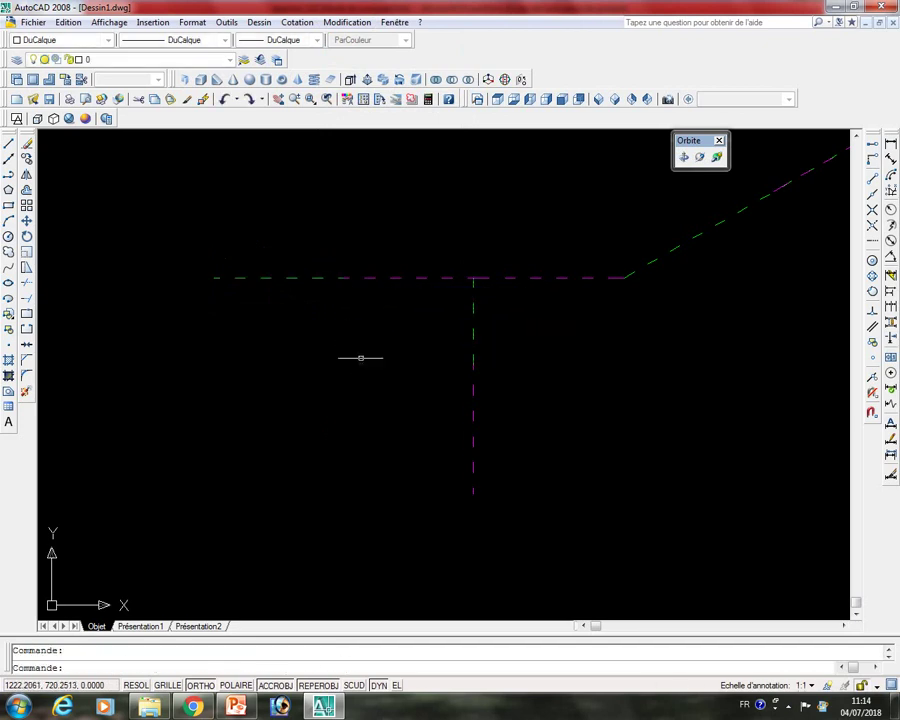
Rotate the new line and left axis piece -60° about the T junction
click(26, 236)
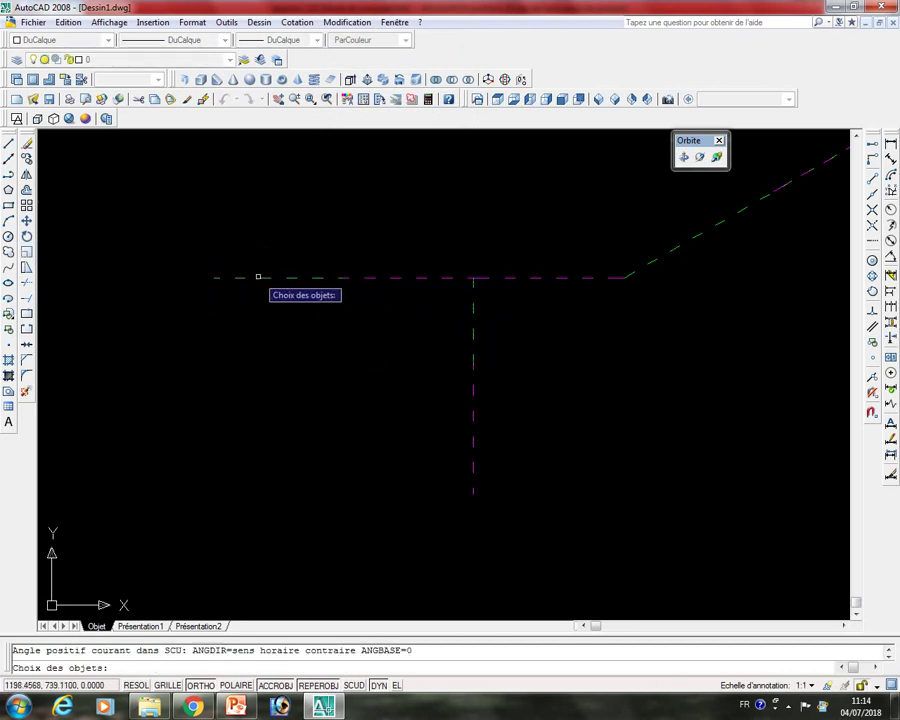
click(260, 278)
click(370, 277)
key(Return)
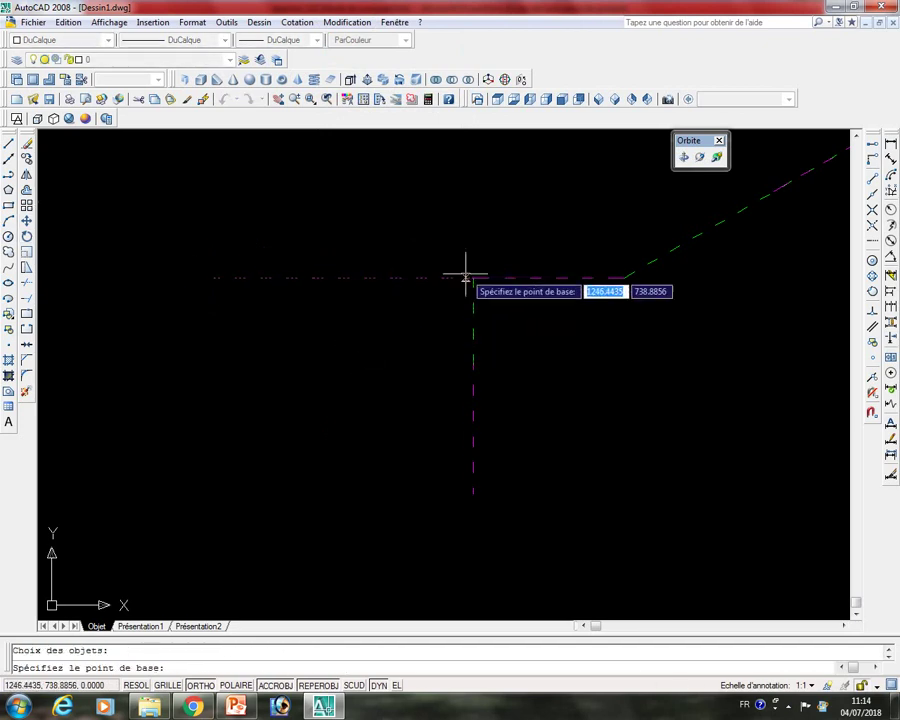
click(473, 277)
text(-30)
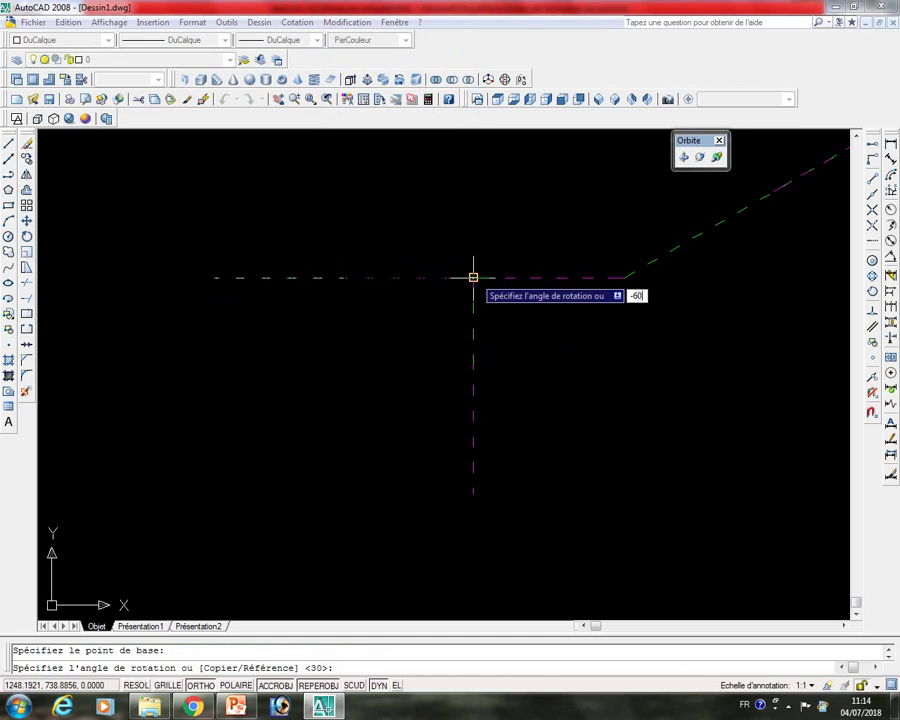
key(Return)
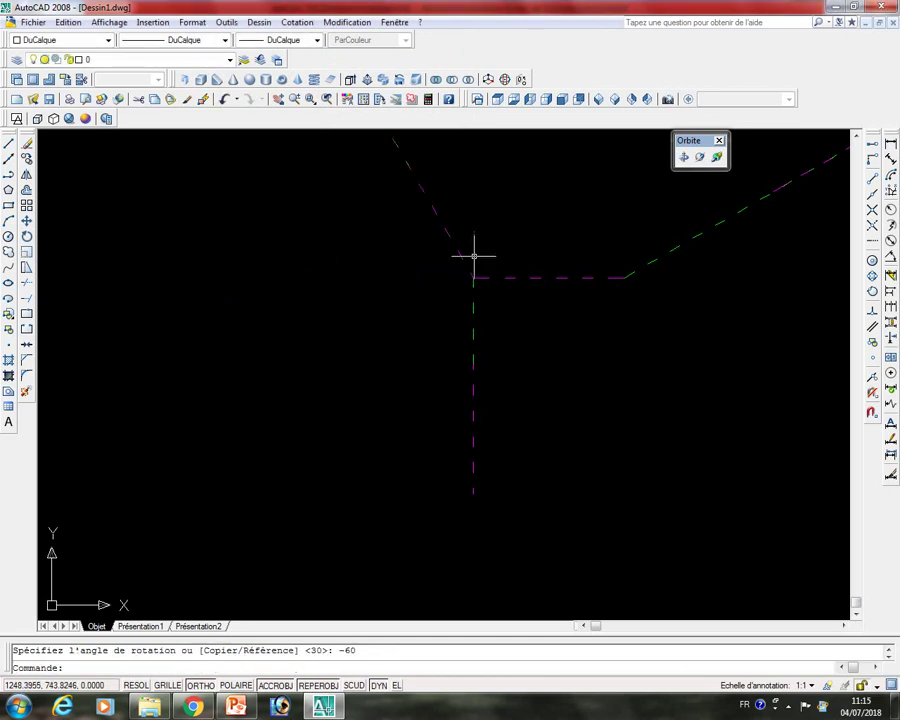
scroll(474, 256, down, 4)
Draw a 35-unit line right from the axes junction and make it magenta dashed
click(9, 143)
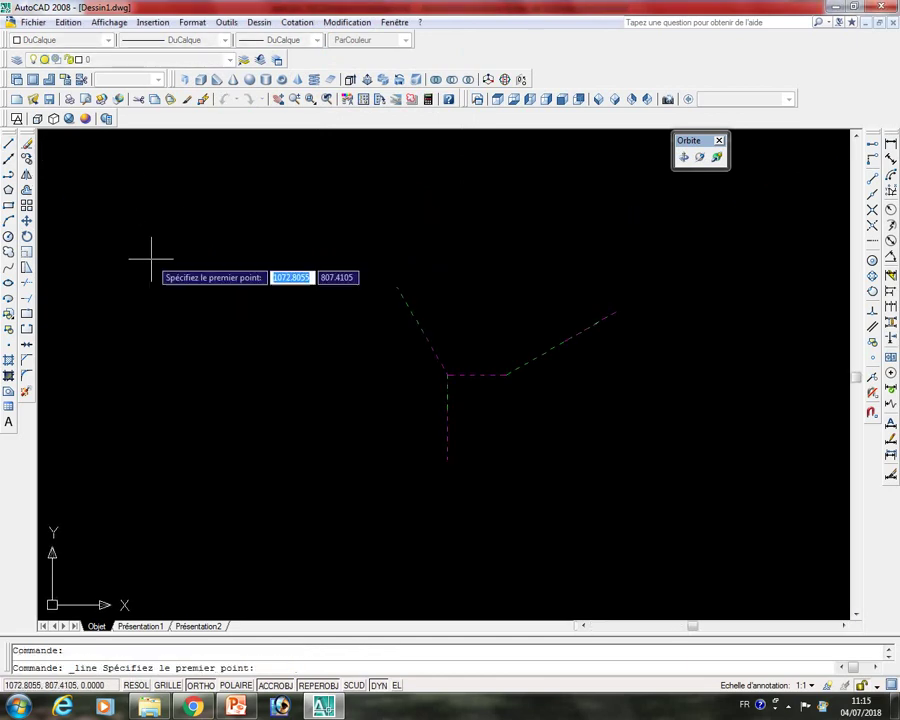
click(446, 374)
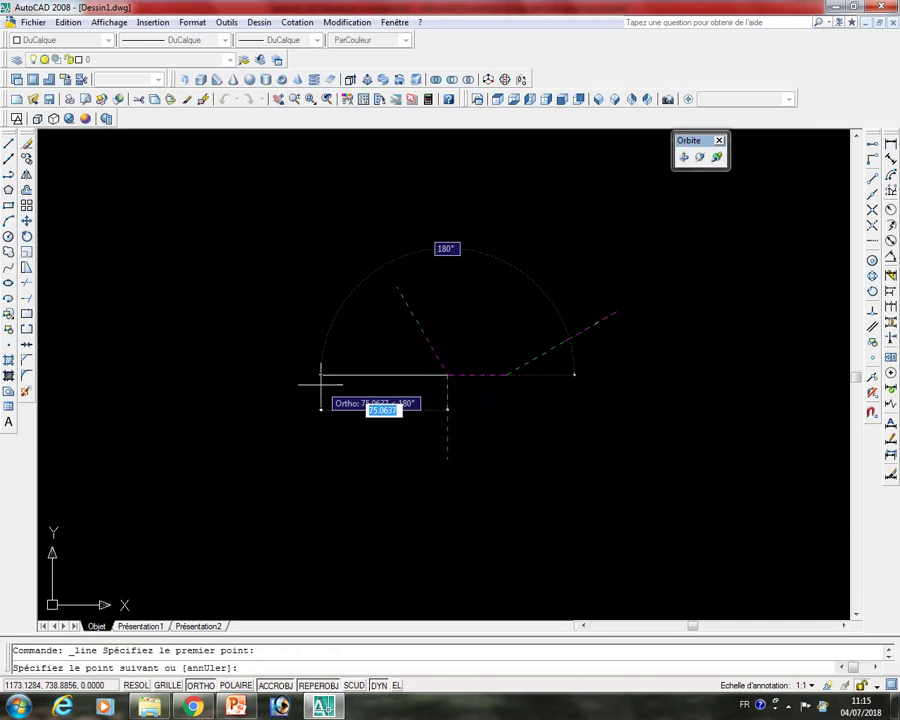
text(3)
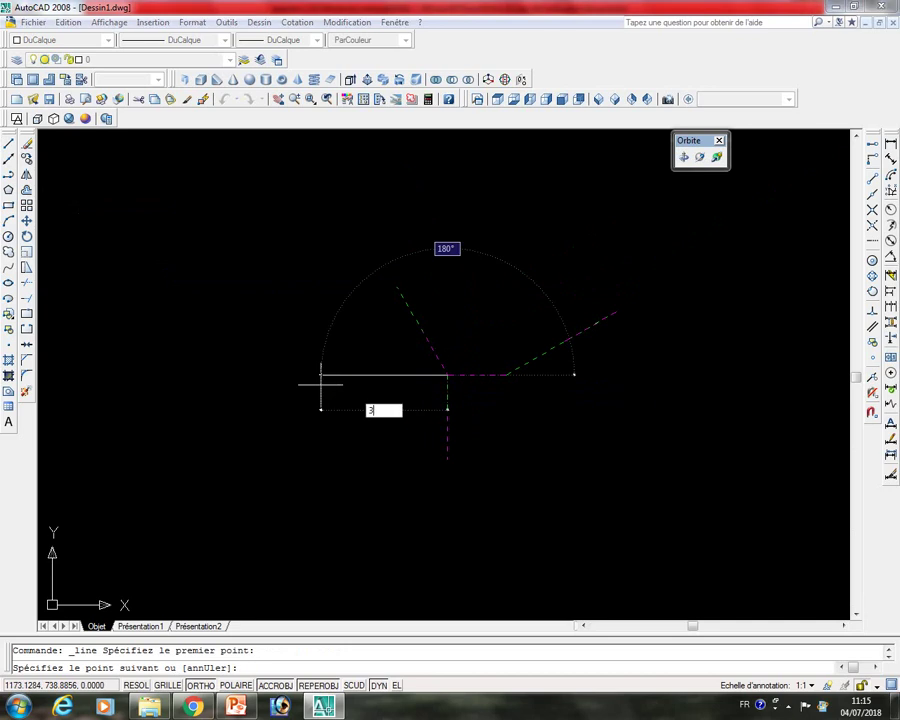
key(Return)
key(Return)
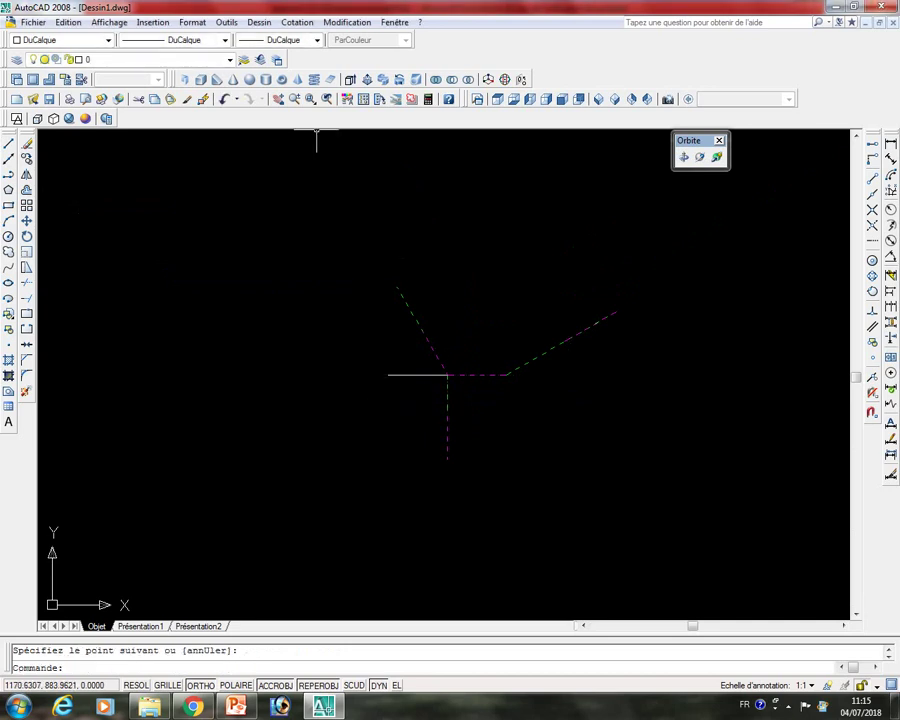
click(346, 22)
click(380, 52)
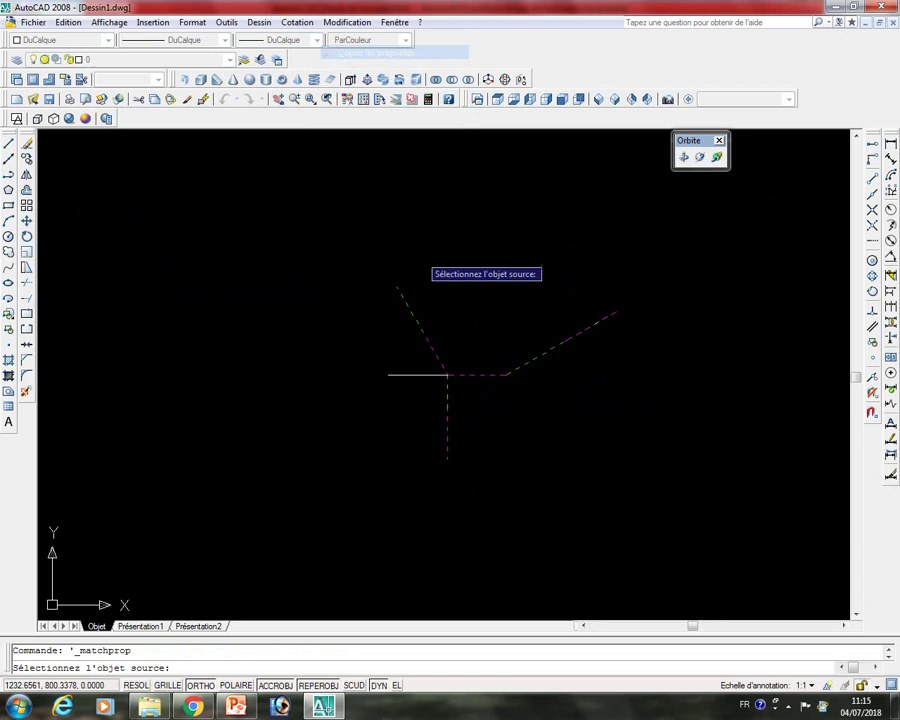
click(458, 374)
click(428, 375)
middle_drag(428, 375, 350, 421)
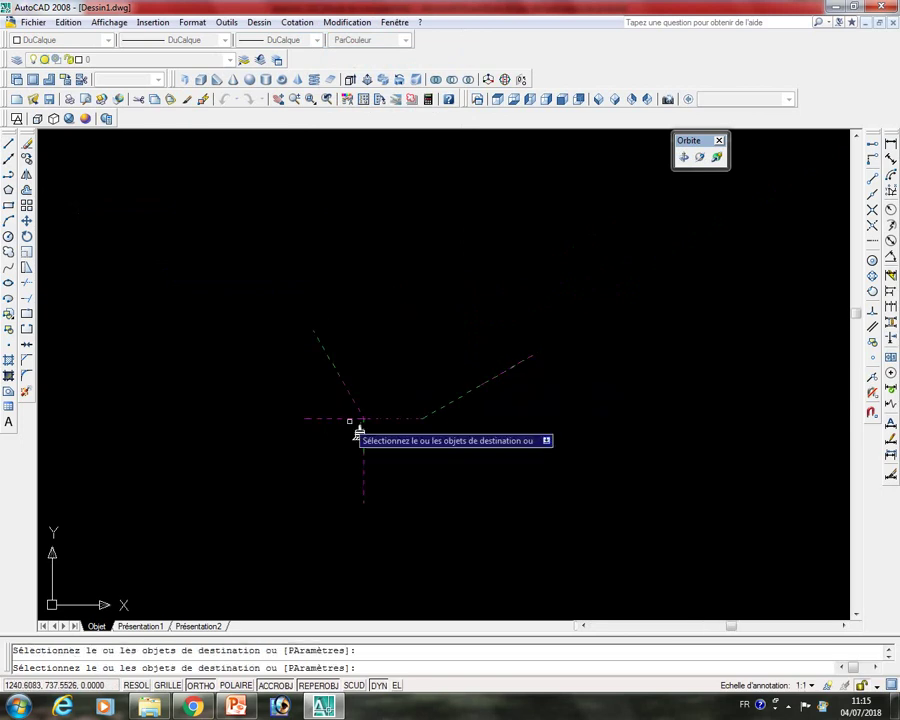
scroll(358, 430, up, 2)
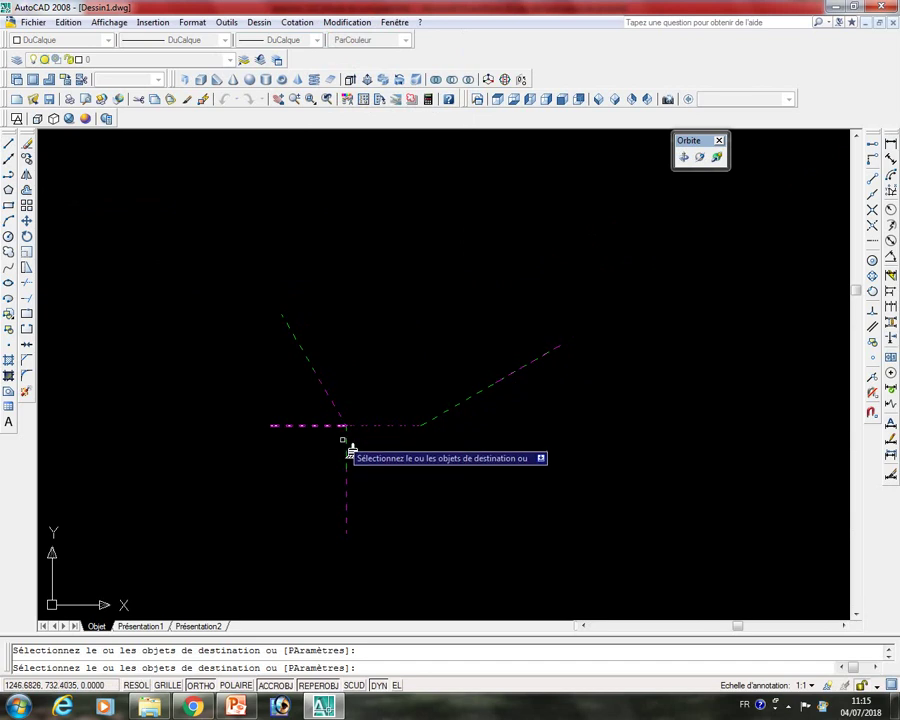
Draw an 80-unit horizontal line from the junction and give it the dashed axis style
click(9, 143)
middle_drag(343, 425, 321, 433)
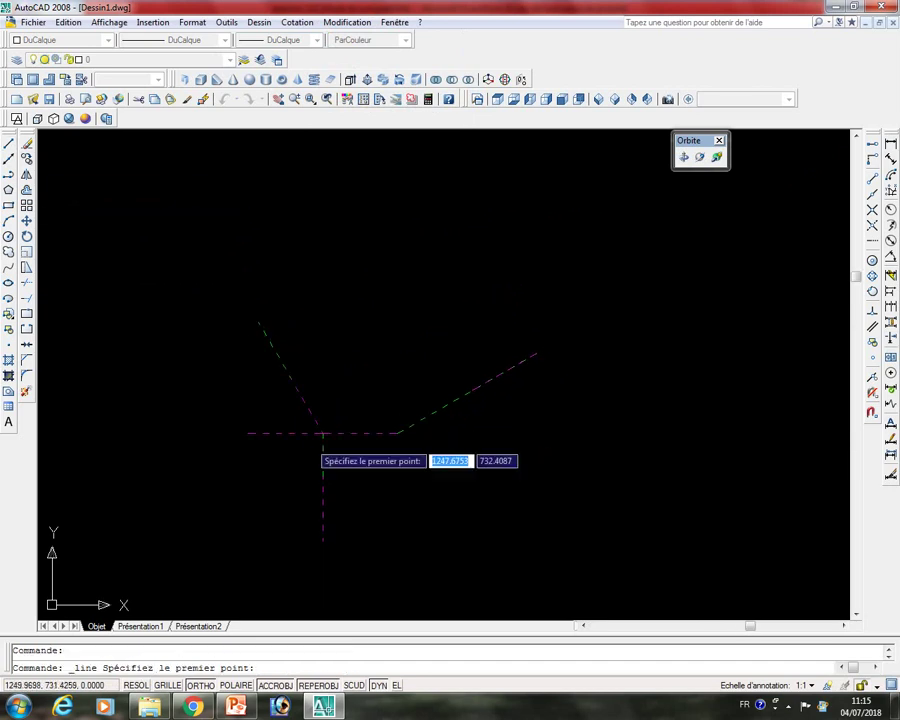
click(322, 433)
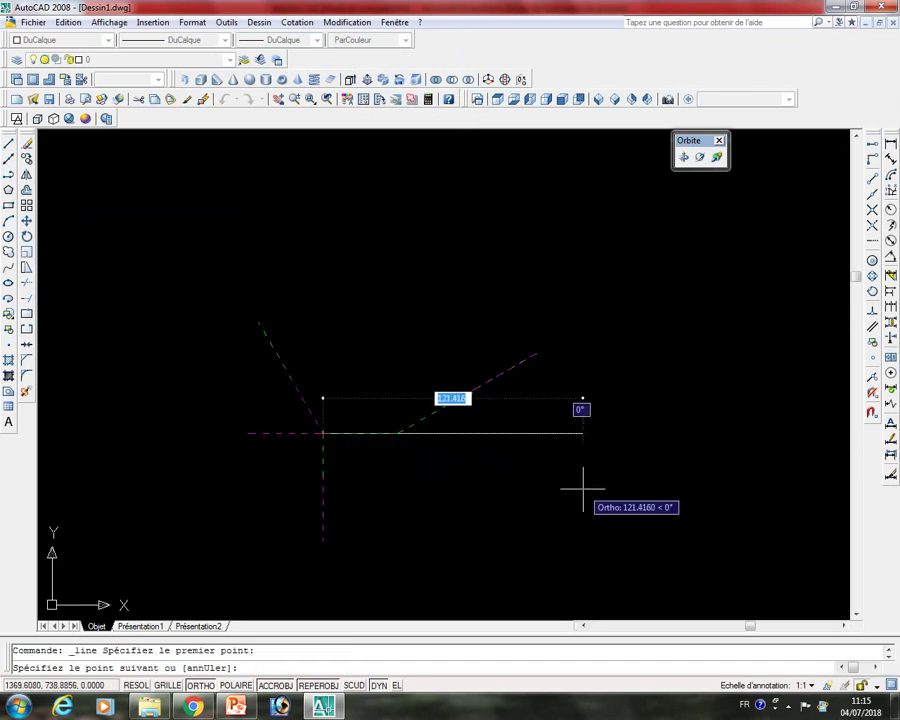
text(80)
key(Return)
key(Return)
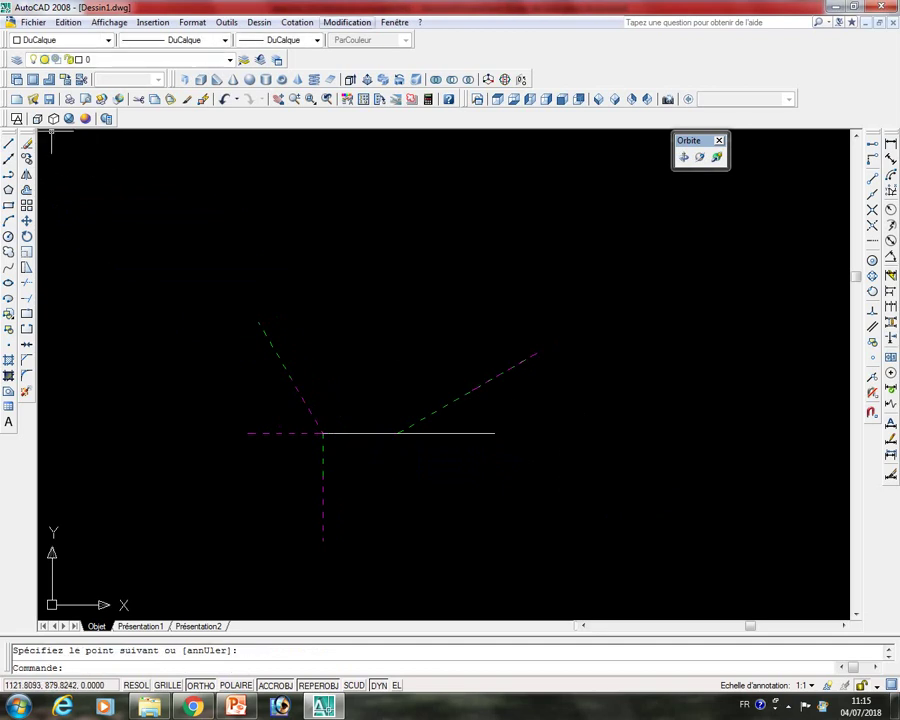
click(347, 22)
click(392, 50)
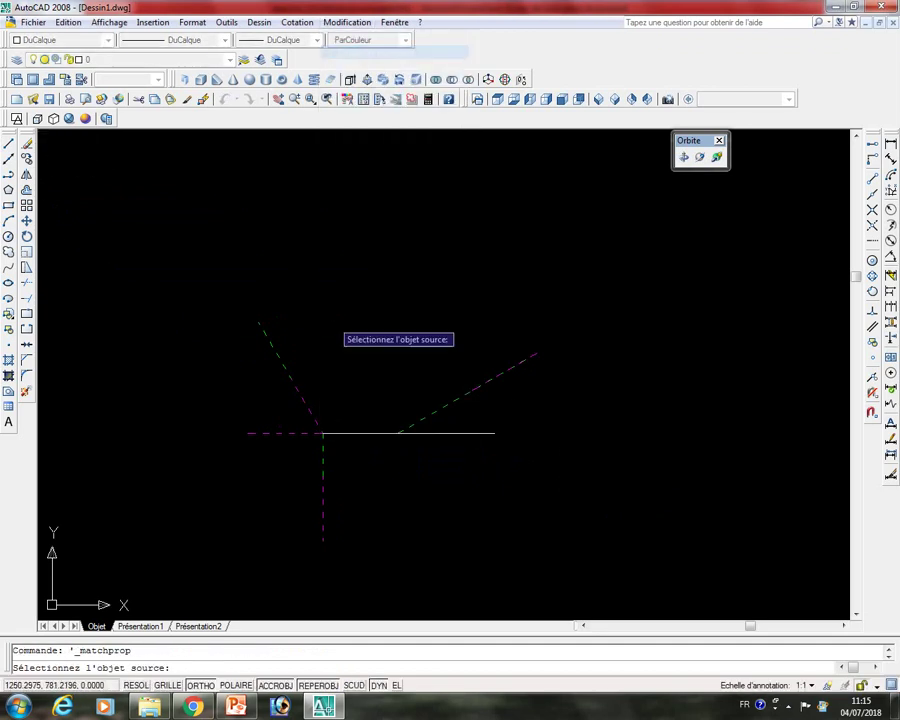
click(322, 445)
click(353, 435)
key(Escape)
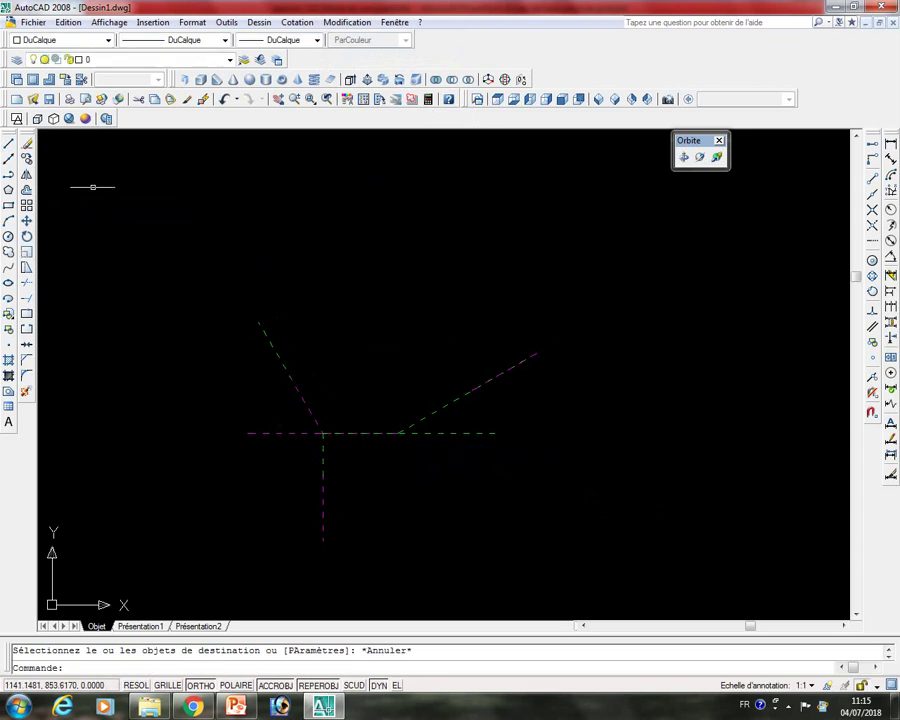
click(9, 143)
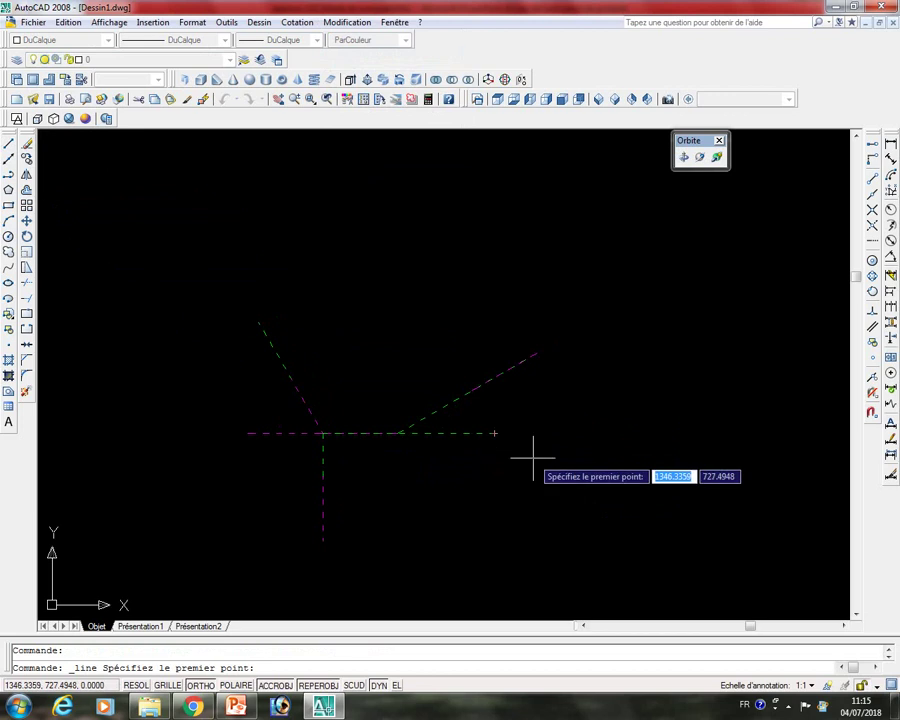
Draw a 40-unit line back along the horizontal axis and match the dashed axis properties
click(494, 433)
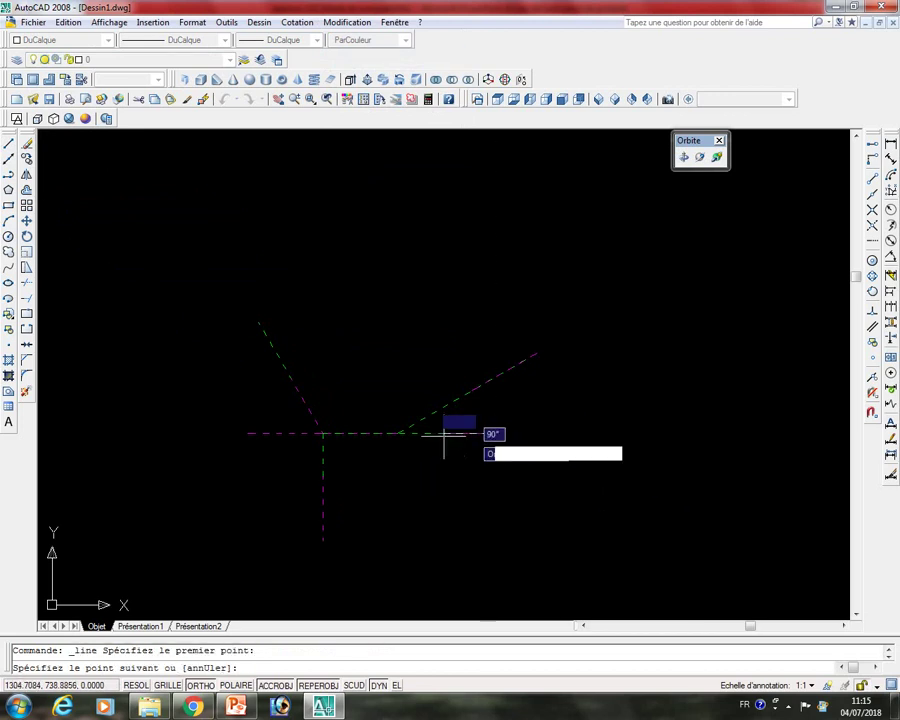
click(397, 433)
text(40)
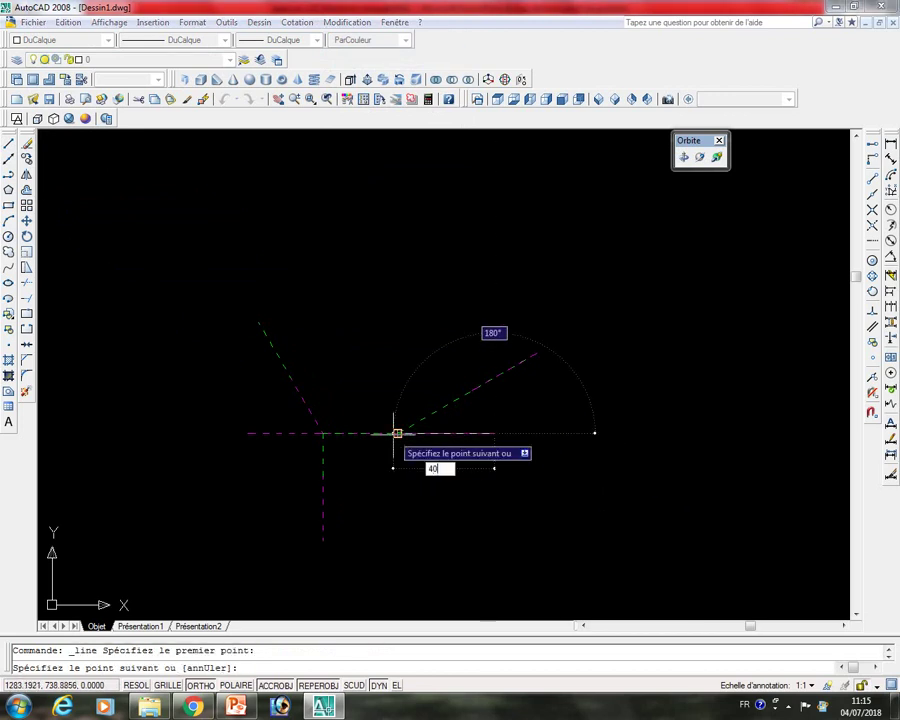
key(Return)
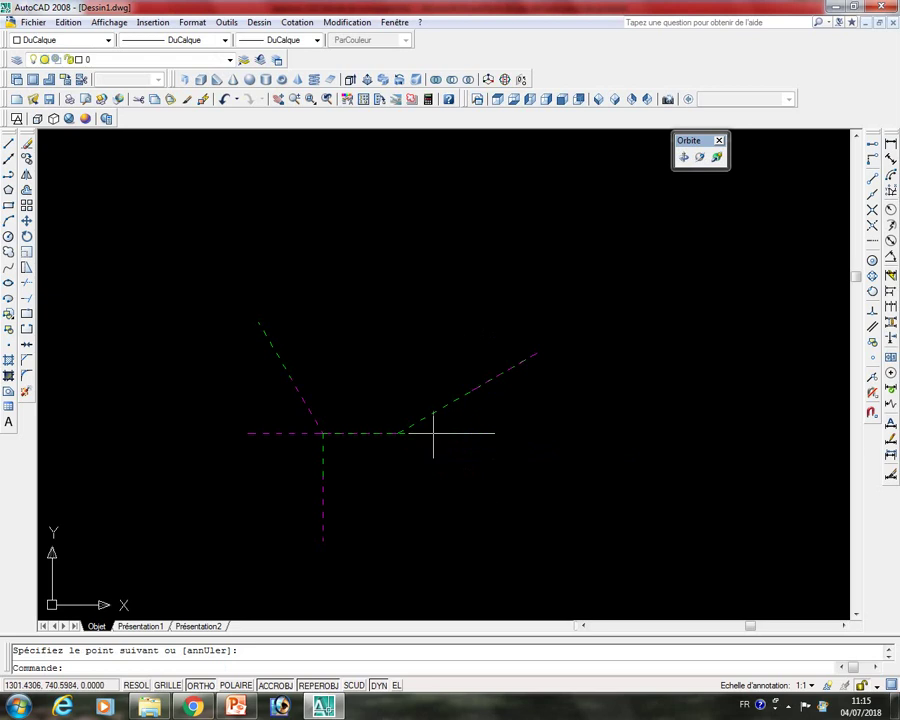
click(347, 22)
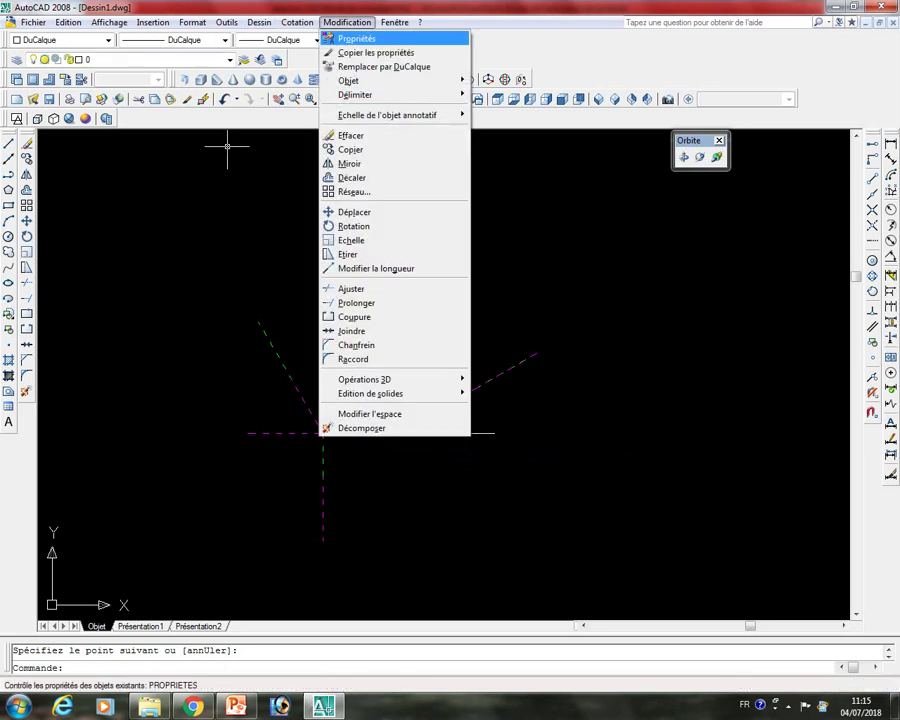
click(385, 51)
click(300, 399)
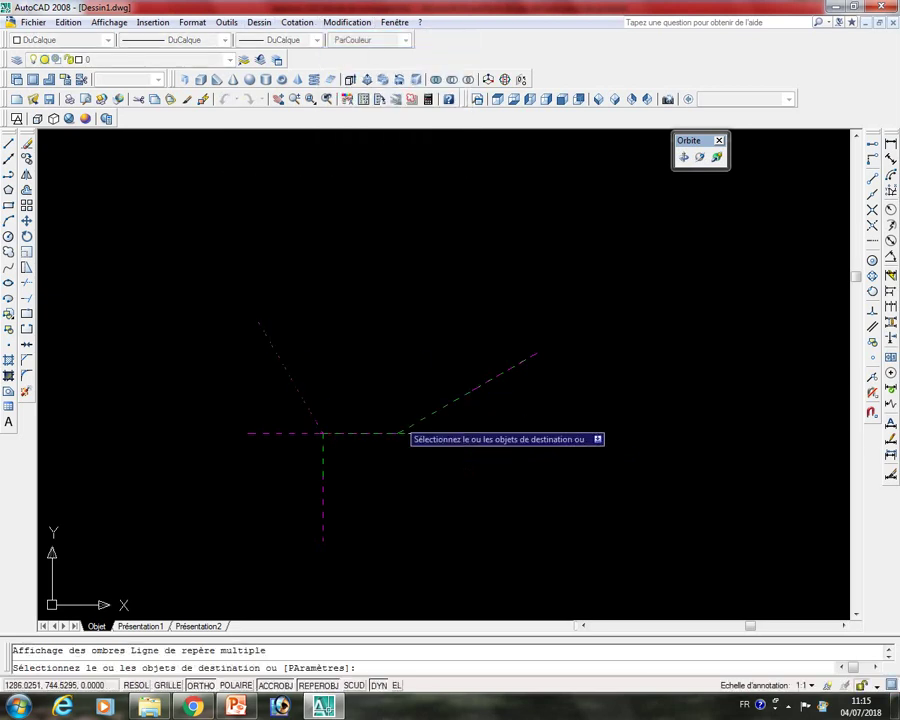
key(Escape)
scroll(404, 462, up, 3)
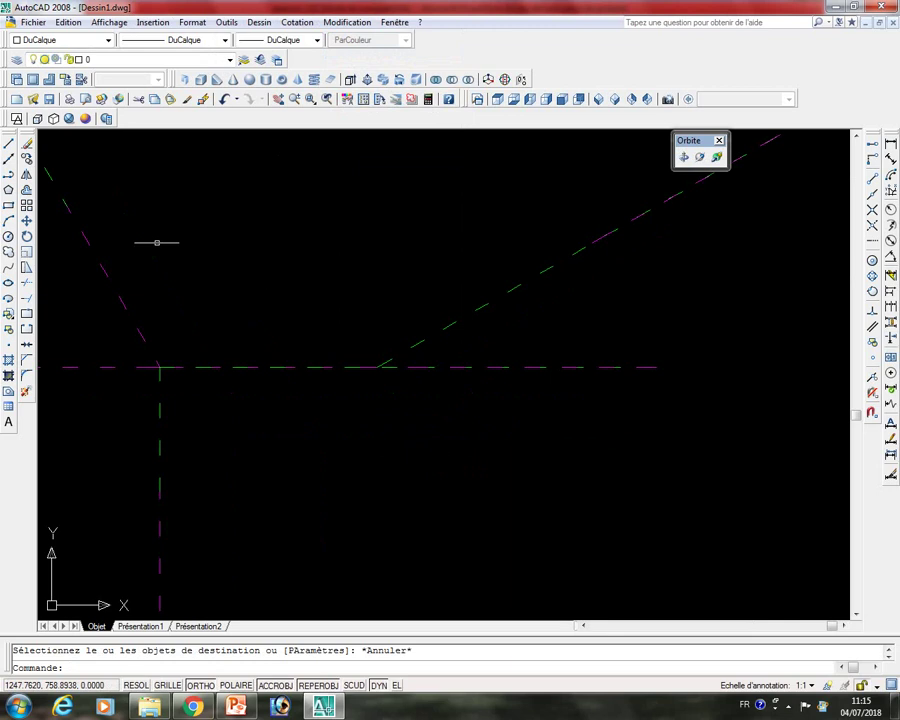
Rotate the two overlapping horizontal lines 60° about the axes' intersection
click(27, 236)
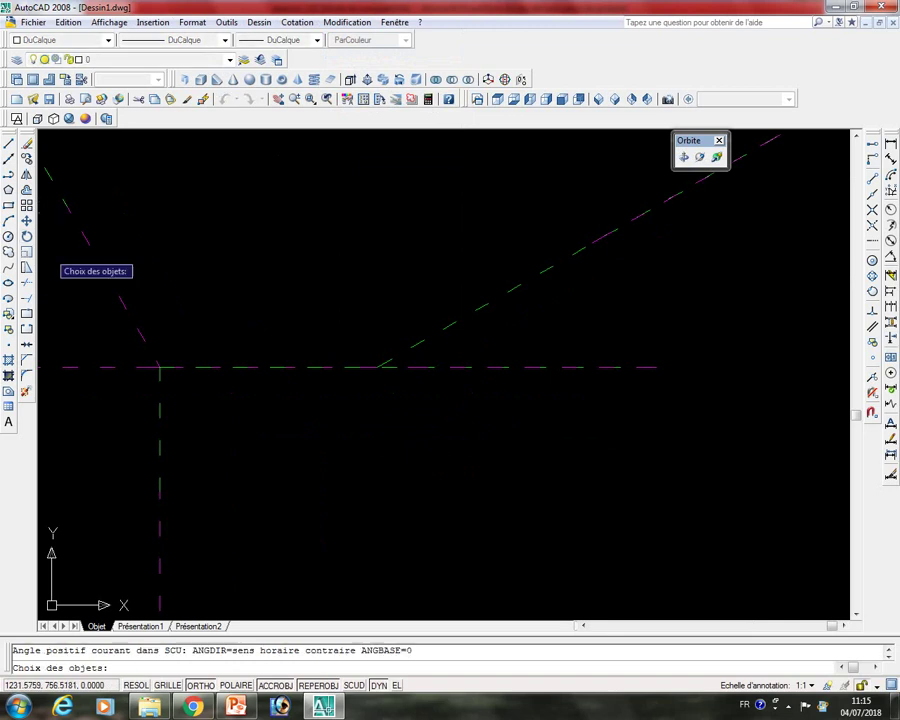
click(392, 367)
click(405, 366)
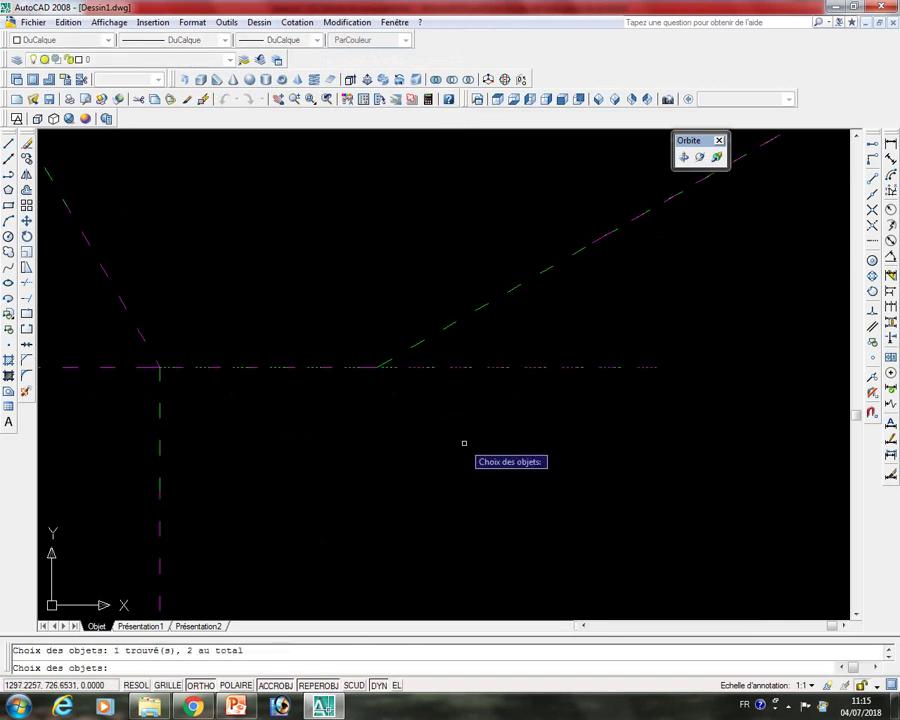
key(Return)
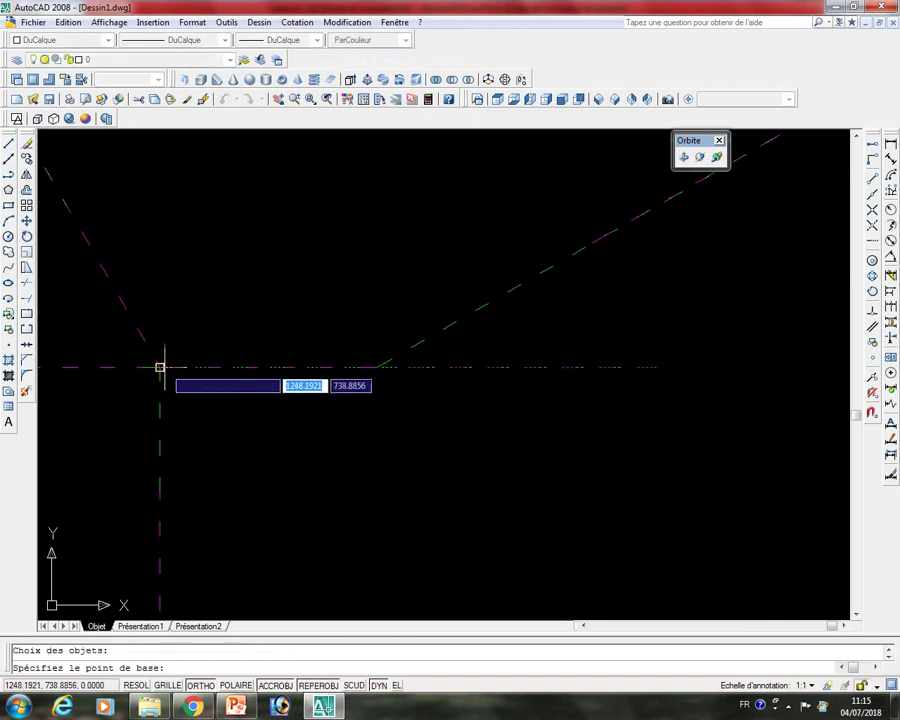
click(160, 367)
text(60)
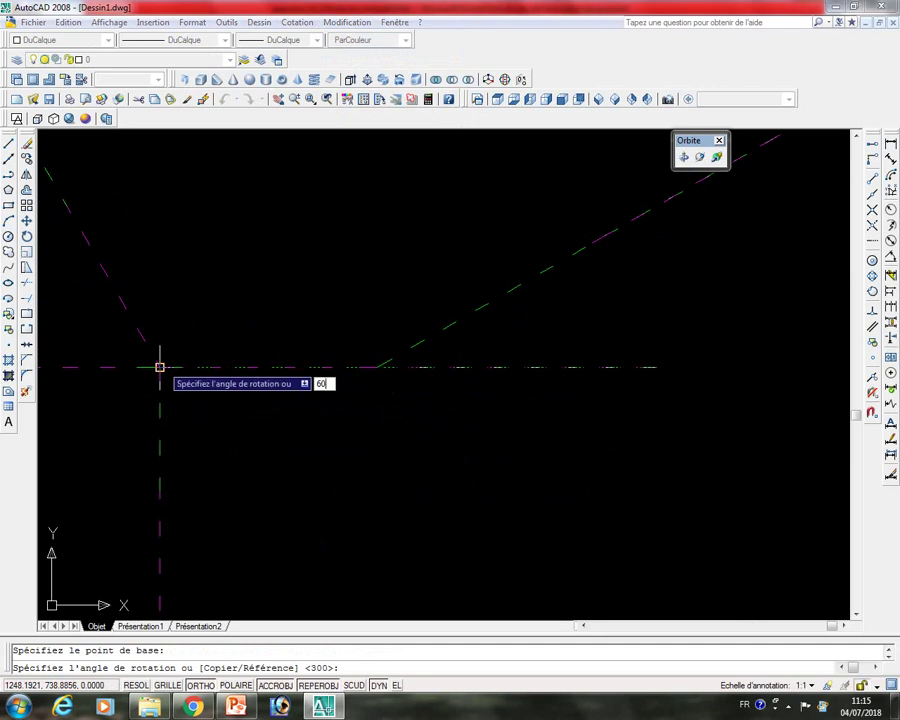
key(Return)
mouse_move(160, 365)
shift+middle_down()
mouse_move(321, 351)
mouse_move(325, 381)
mouse_move(308, 414)
mouse_move(349, 373)
mouse_move(338, 379)
shift+middle_up()
click(8, 236)
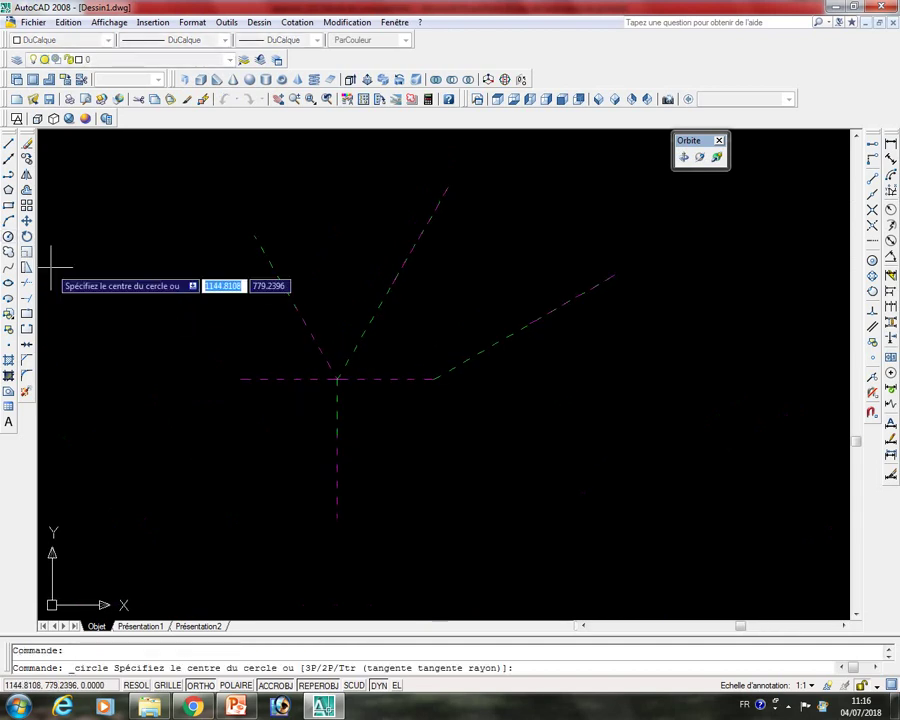
Draw concentric radius 5 and 10 circles at a lower and an upper point on the vertical axis
click(337, 517)
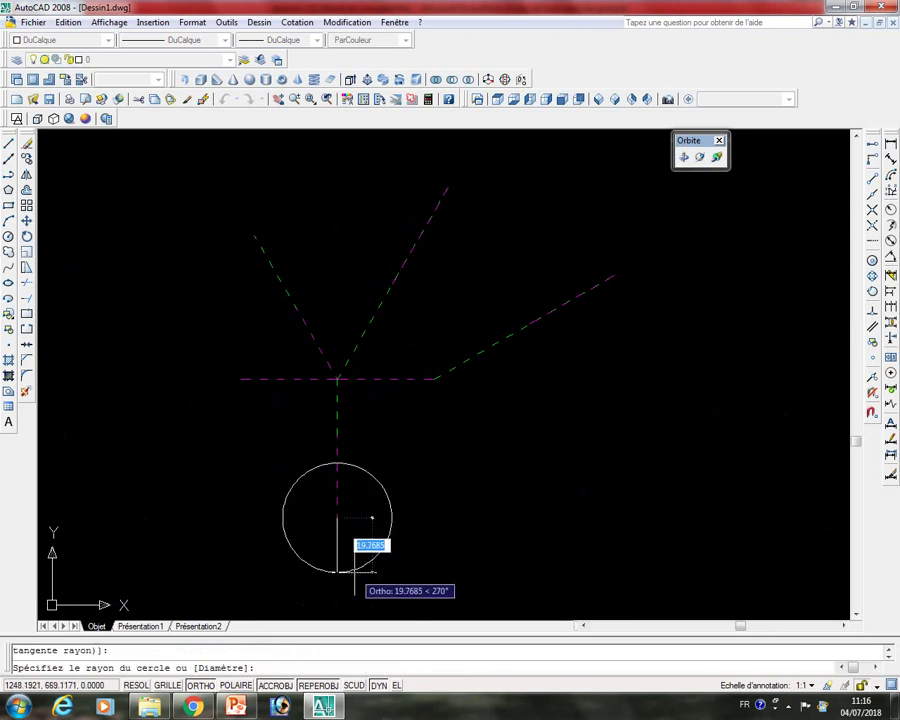
text(5)
key(Return)
key(Return)
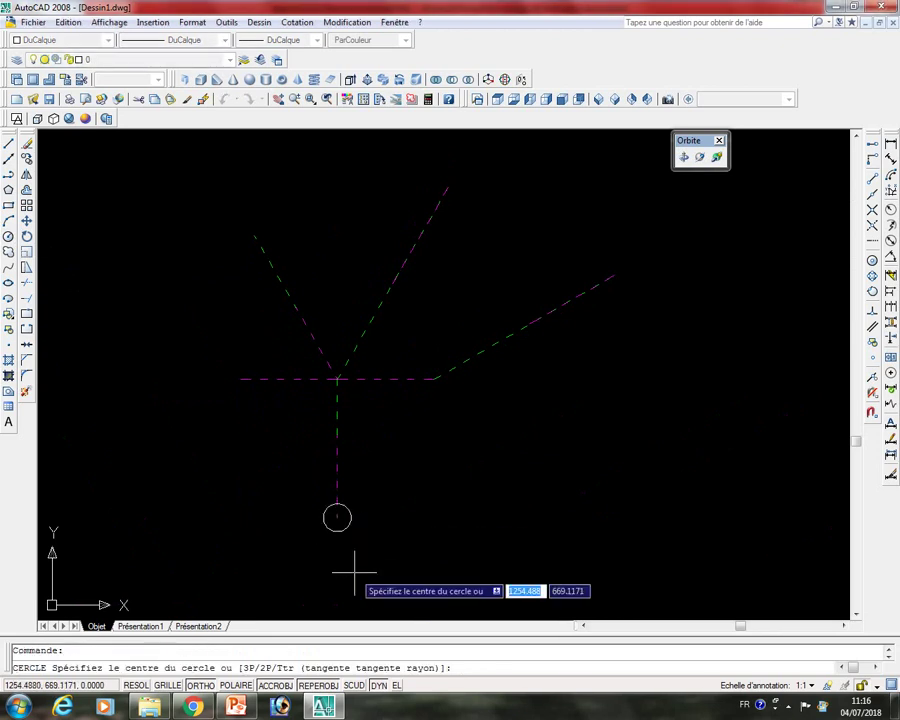
click(337, 517)
text(10)
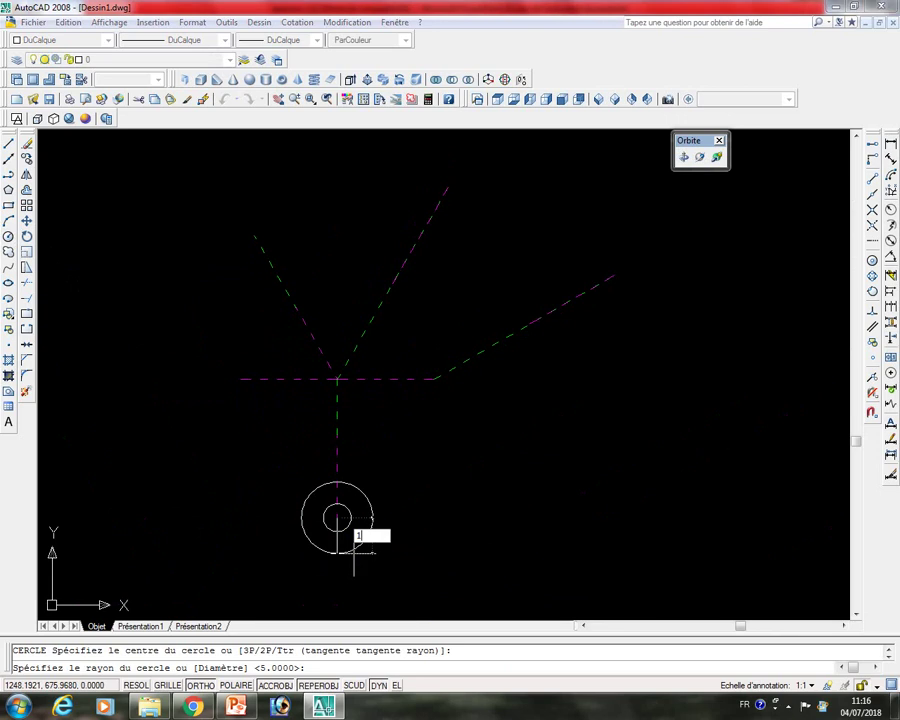
key(Return)
key(Return)
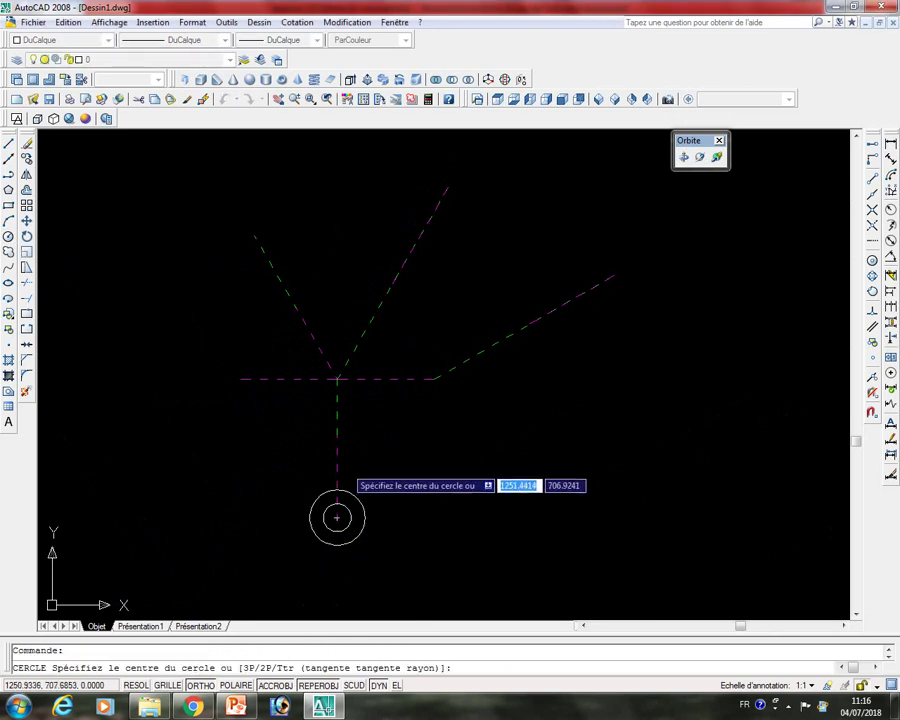
click(337, 435)
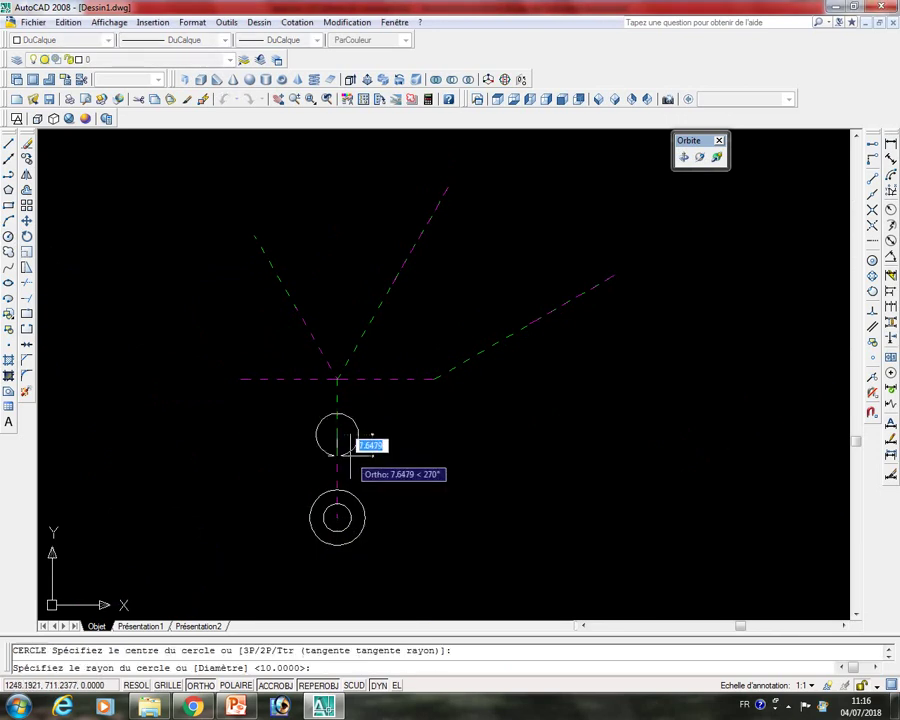
text(5)
key(Return)
key(Return)
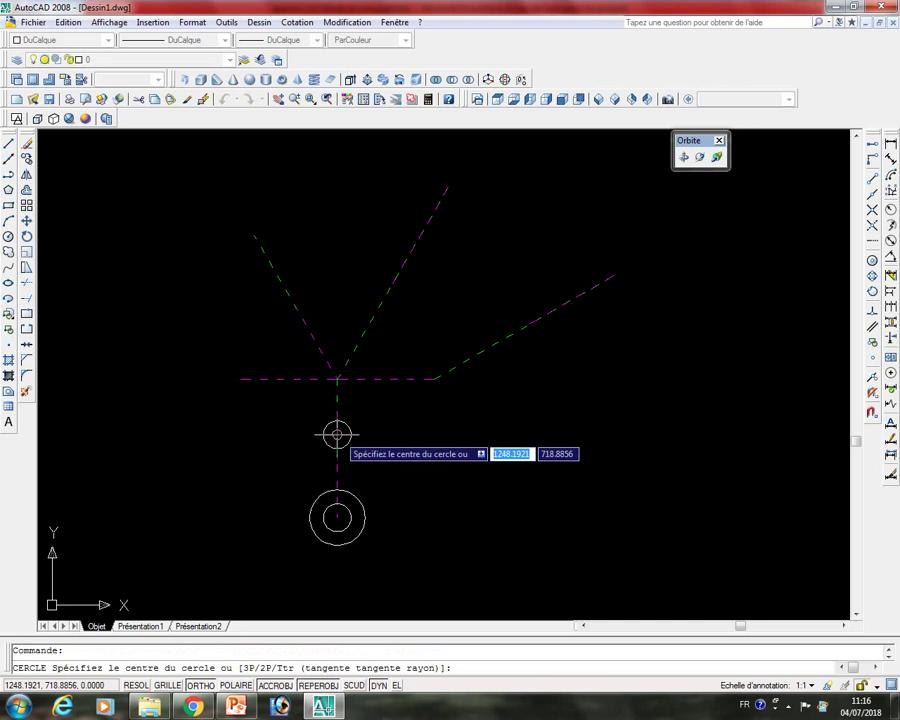
click(337, 435)
text(10)
key(Return)
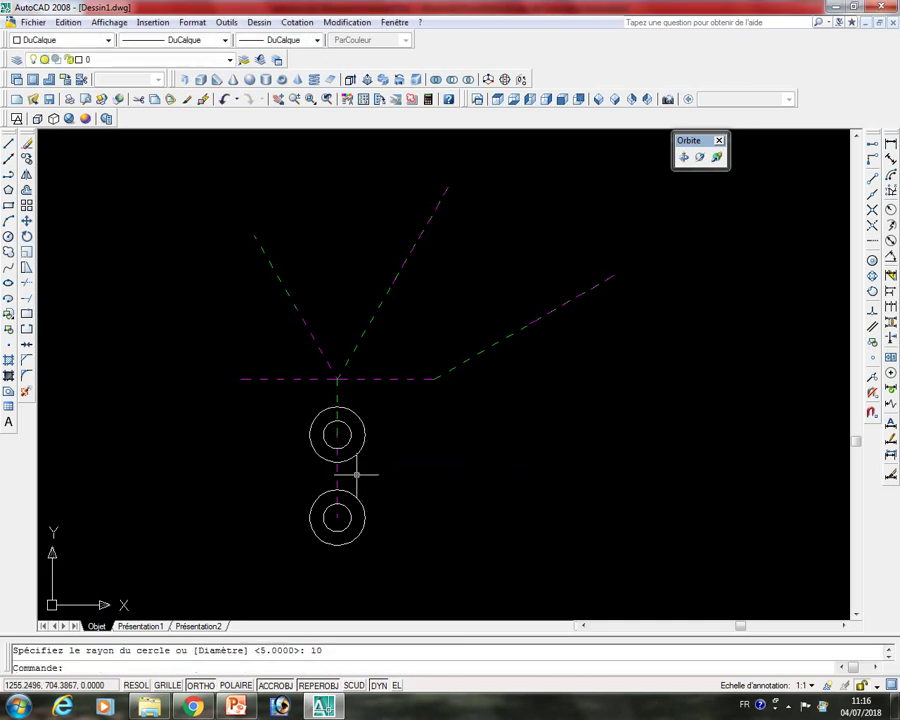
Draw a vertical line joining the upper and lower circle centres
scroll(357, 474, up, 1)
scroll(386, 447, up, 1)
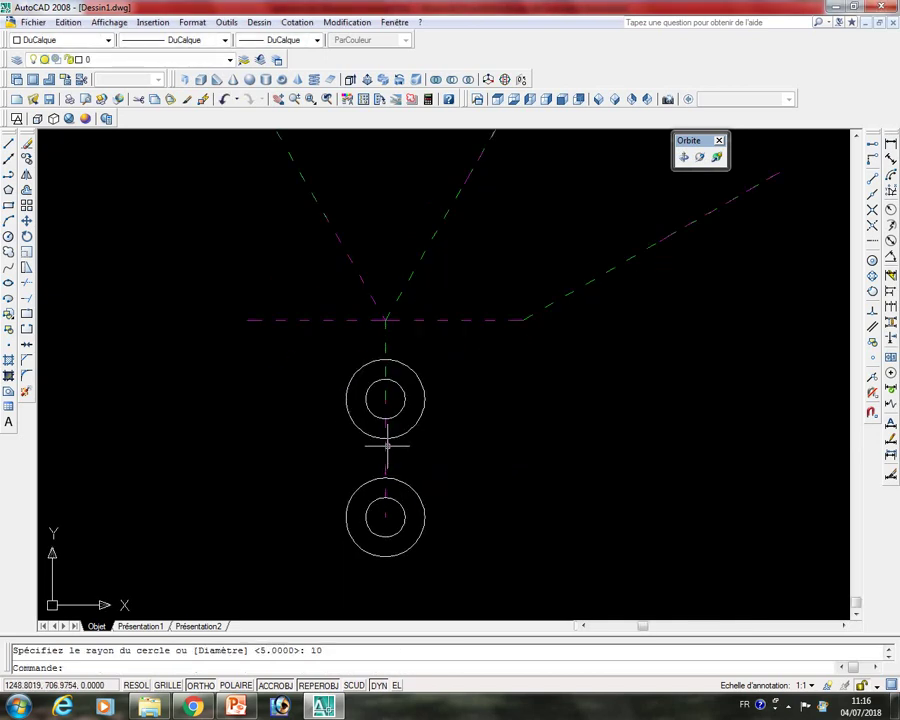
click(9, 143)
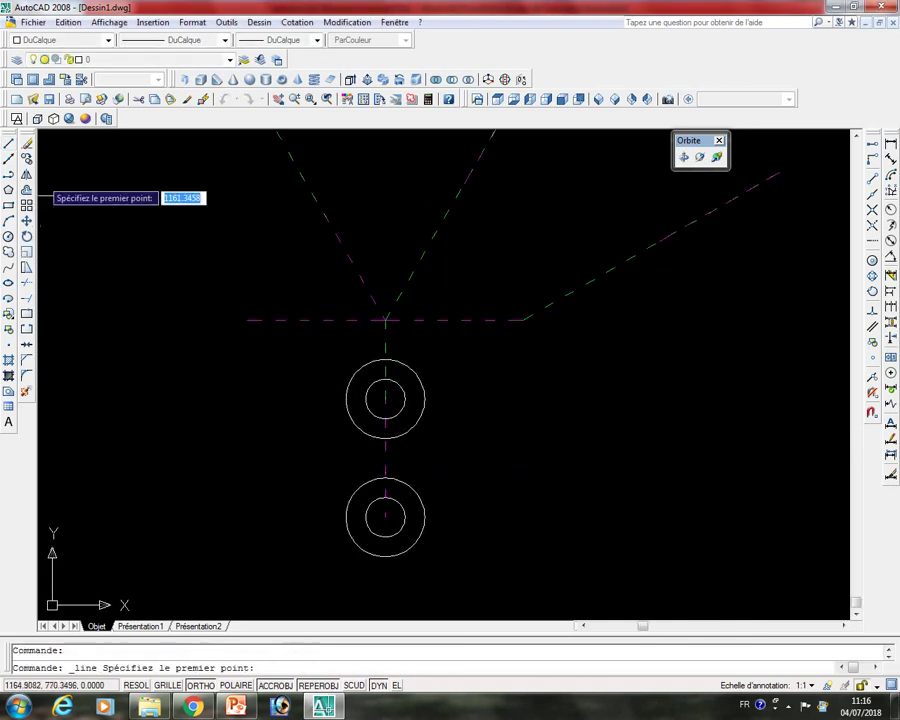
click(386, 398)
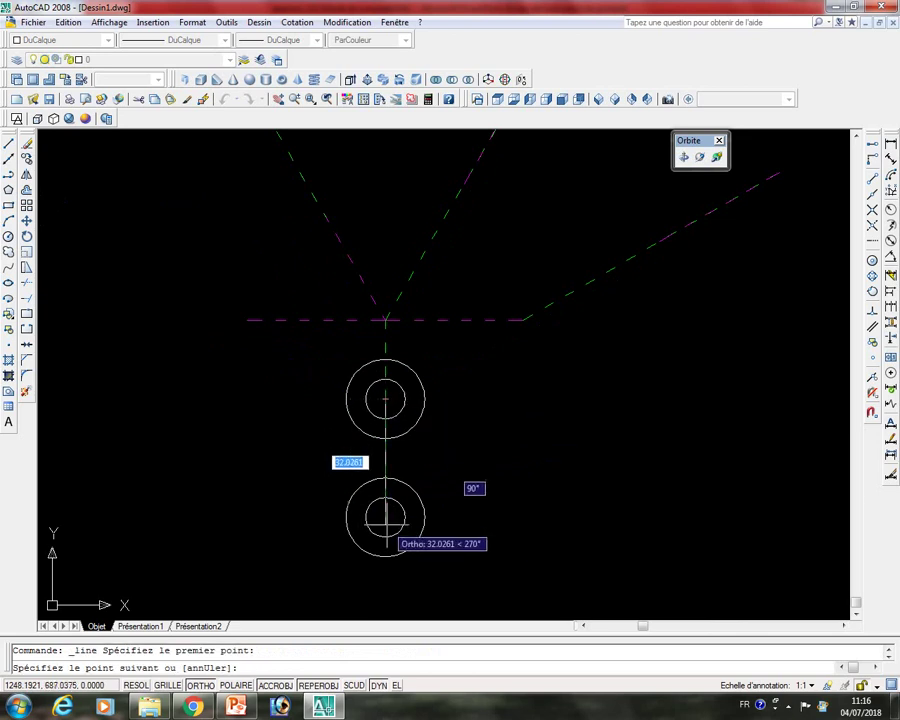
click(386, 517)
key(Escape)
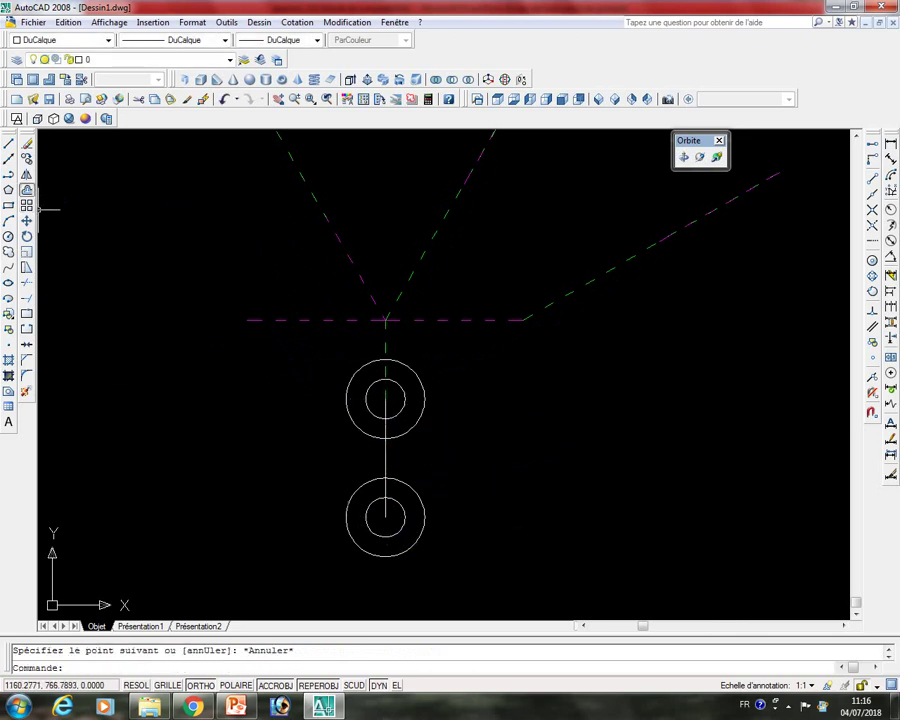
Offset the connecting line 5 units to each side
click(27, 190)
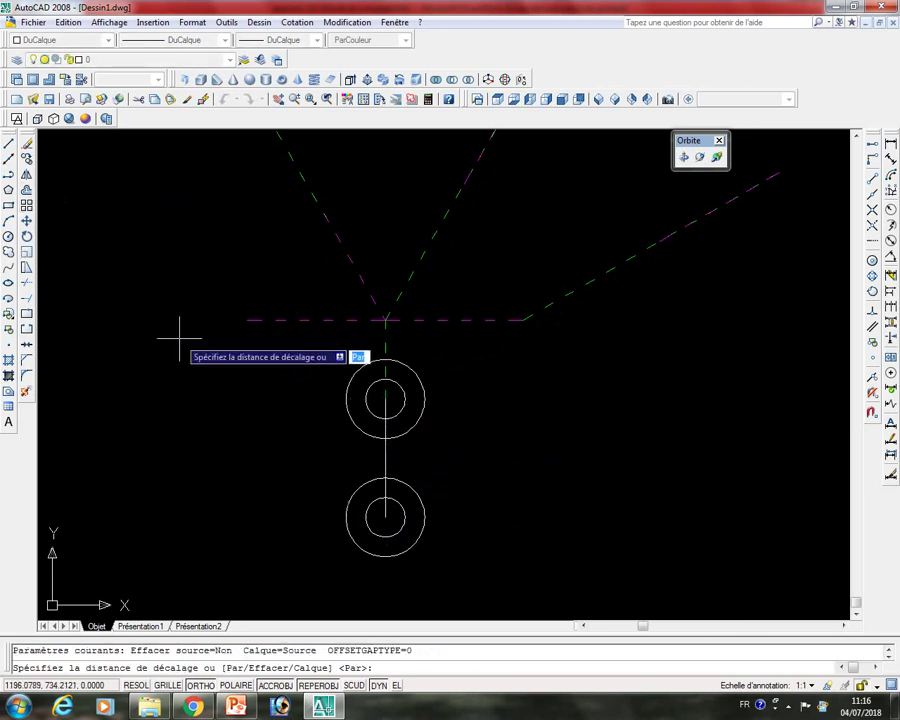
text(5)
key(Return)
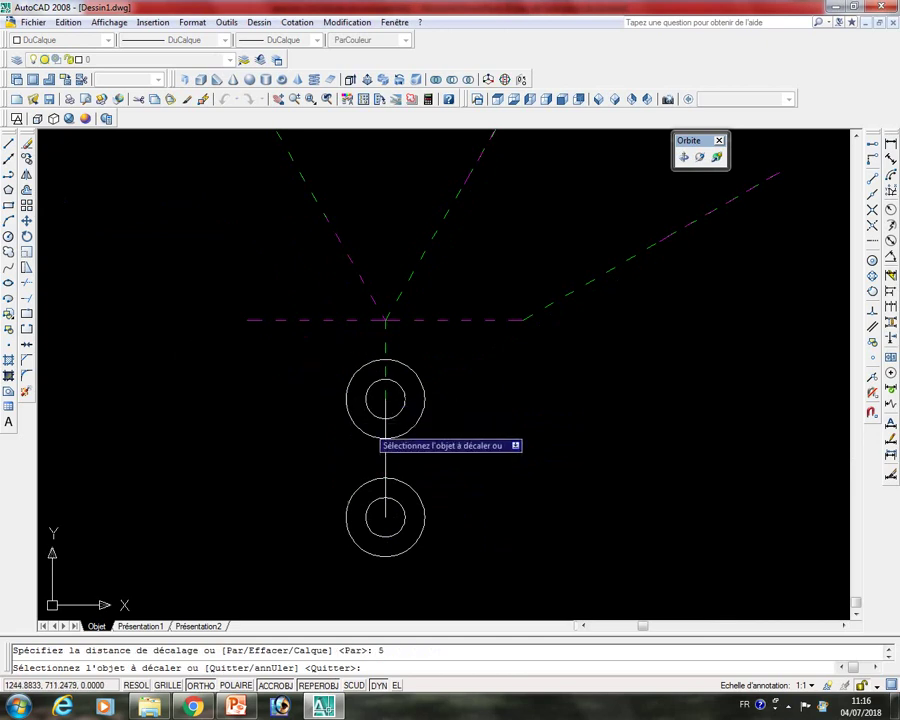
click(387, 450)
click(439, 507)
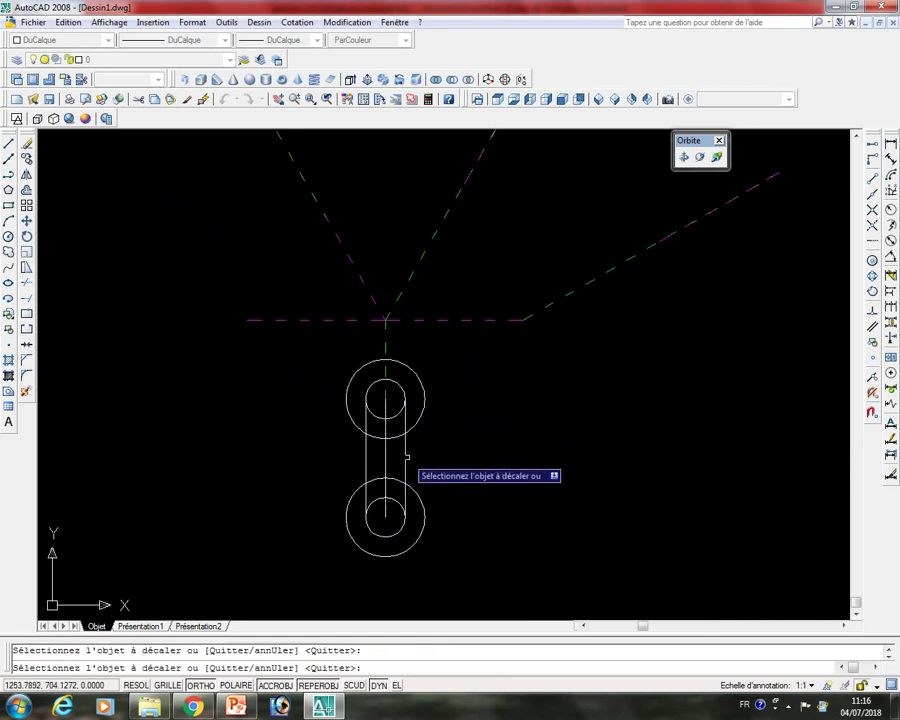
click(404, 457)
click(392, 457)
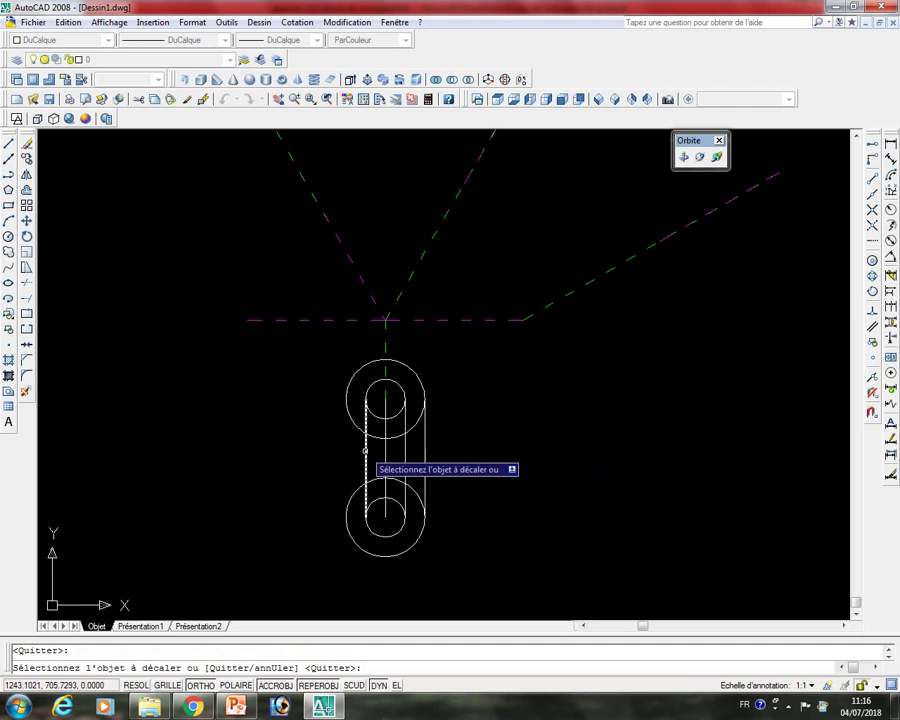
key(Escape)
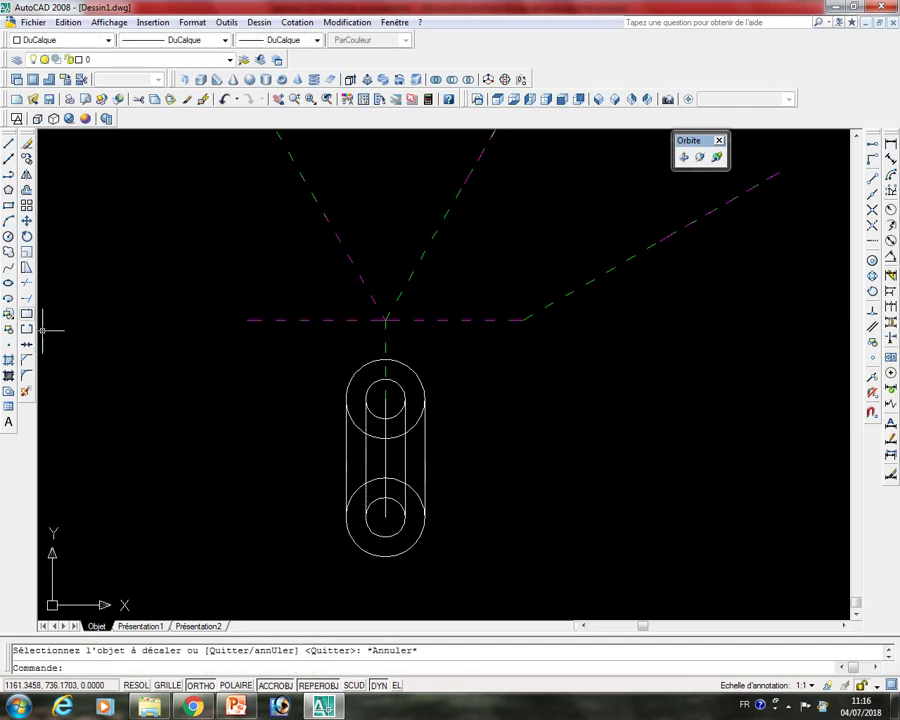
Trim the circle arcs between the slot lines with AJ and delete the leftover inner arcs
text(aj)
key(Return)
key(Return)
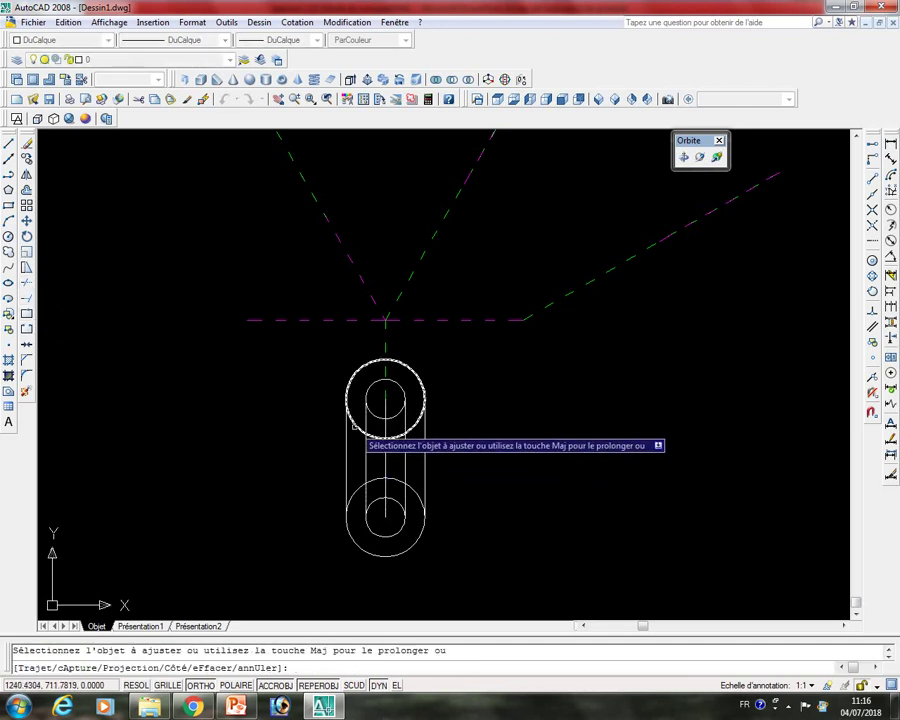
click(352, 486)
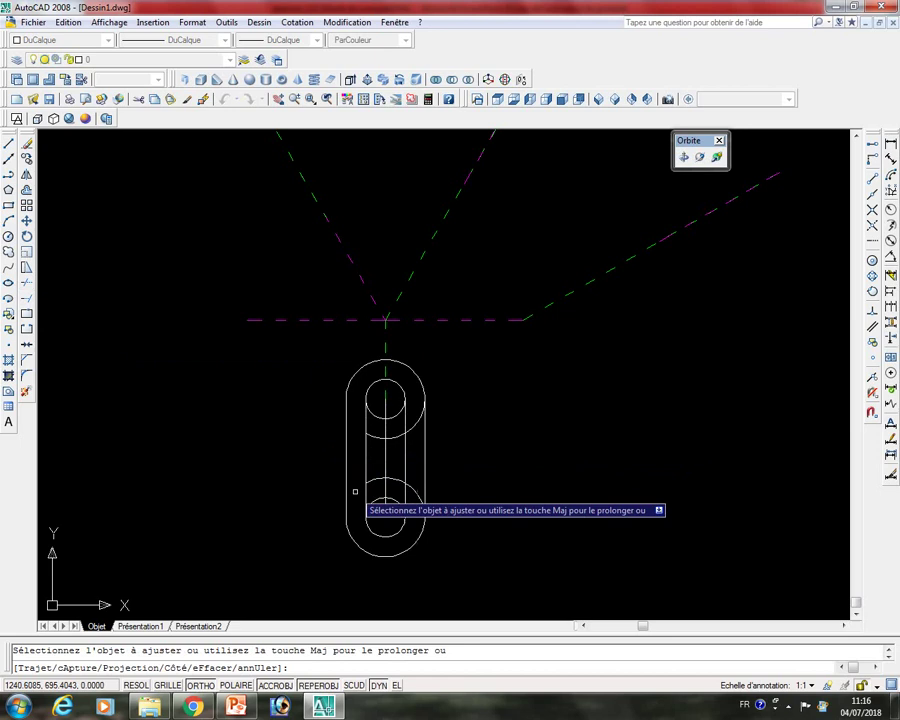
click(417, 492)
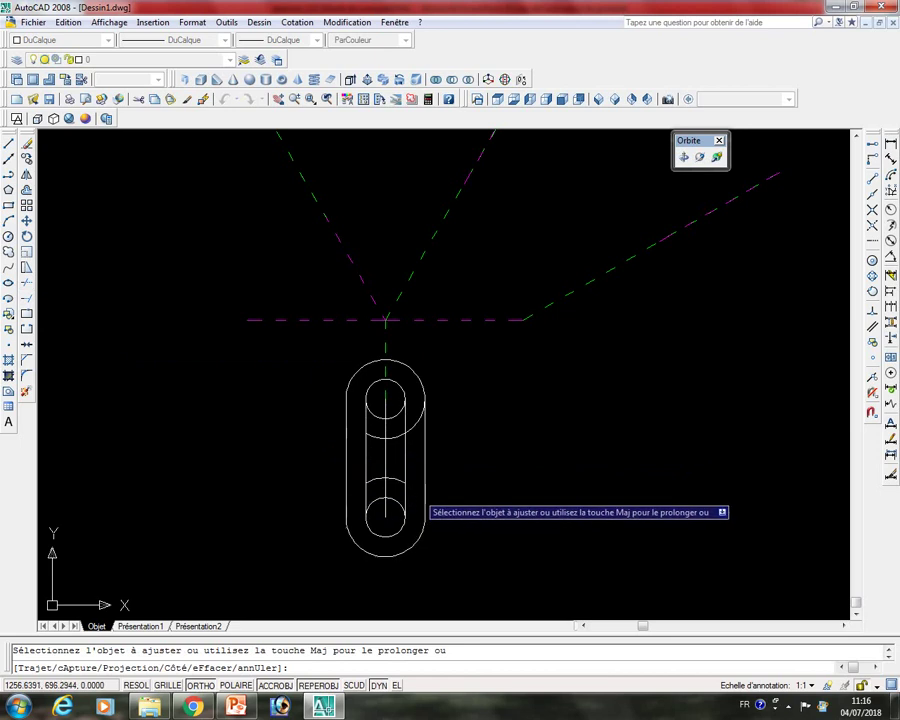
click(379, 414)
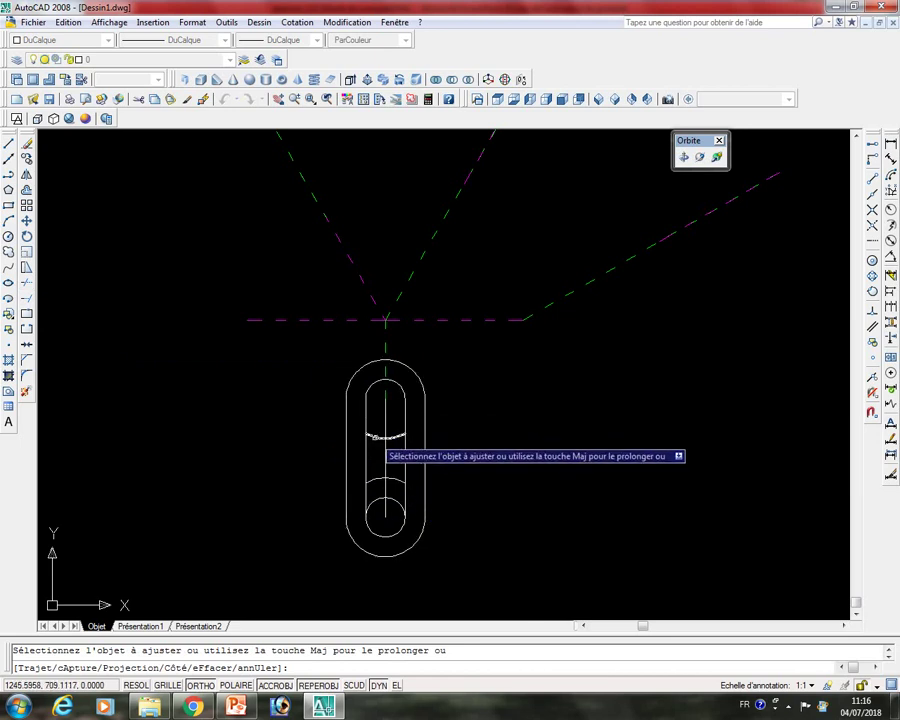
click(376, 500)
key(Escape)
click(402, 476)
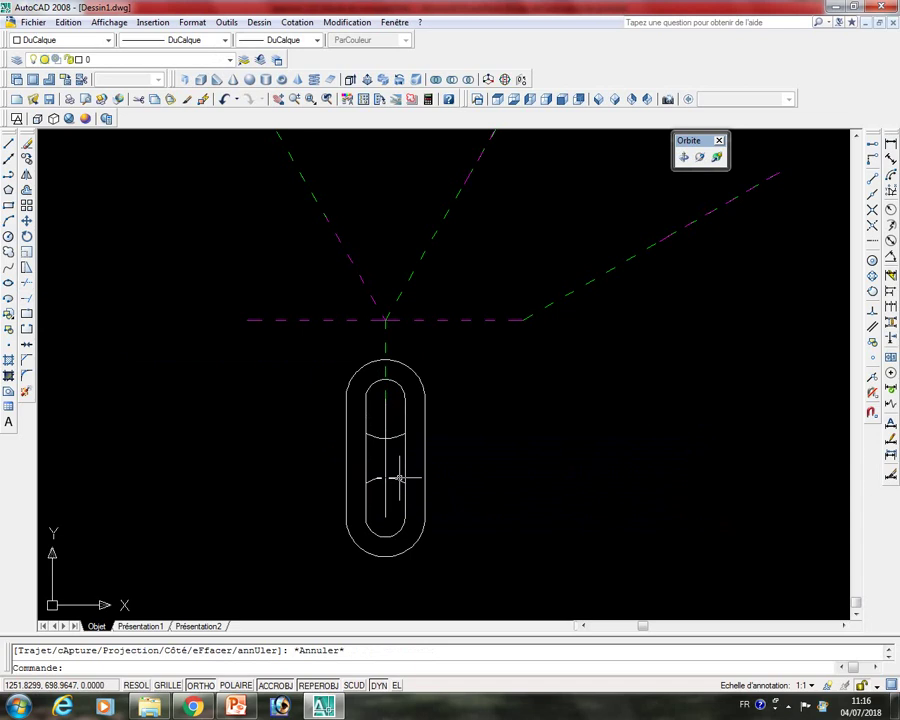
key(Delete)
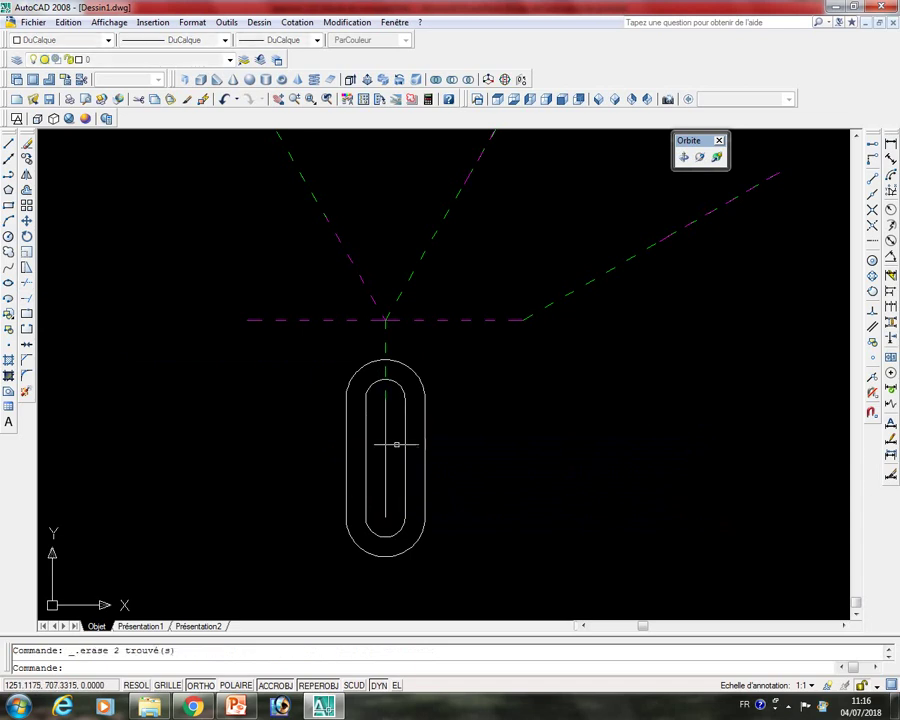
Erase the solid centre line inside the rounded slot
key(Delete)
scroll(406, 492, up, 1)
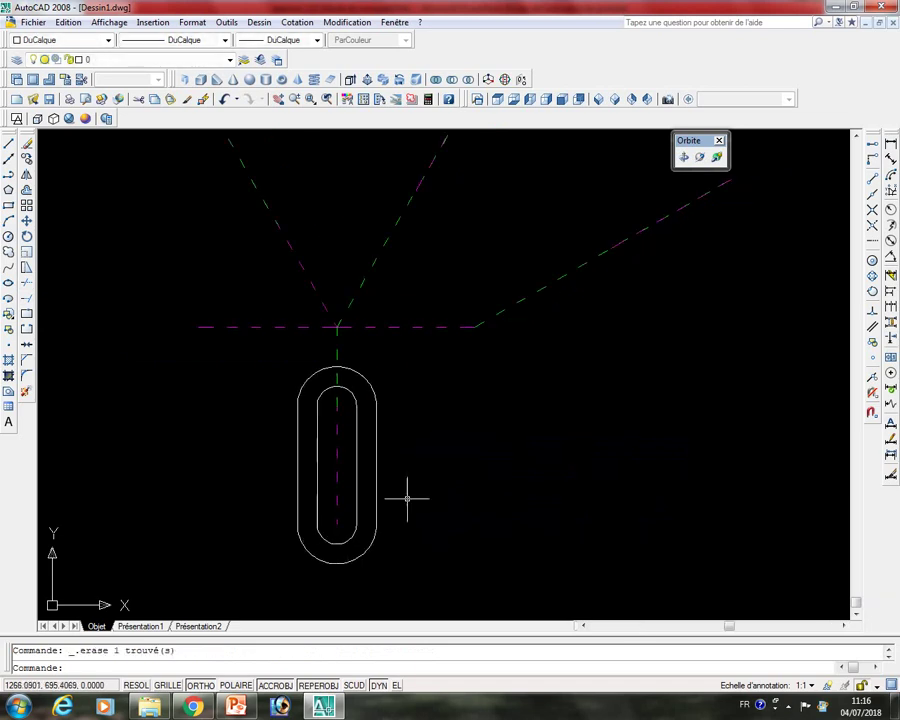
scroll(390, 488, down, 3)
scroll(375, 488, up, 2)
middle_drag(375, 488, 446, 473)
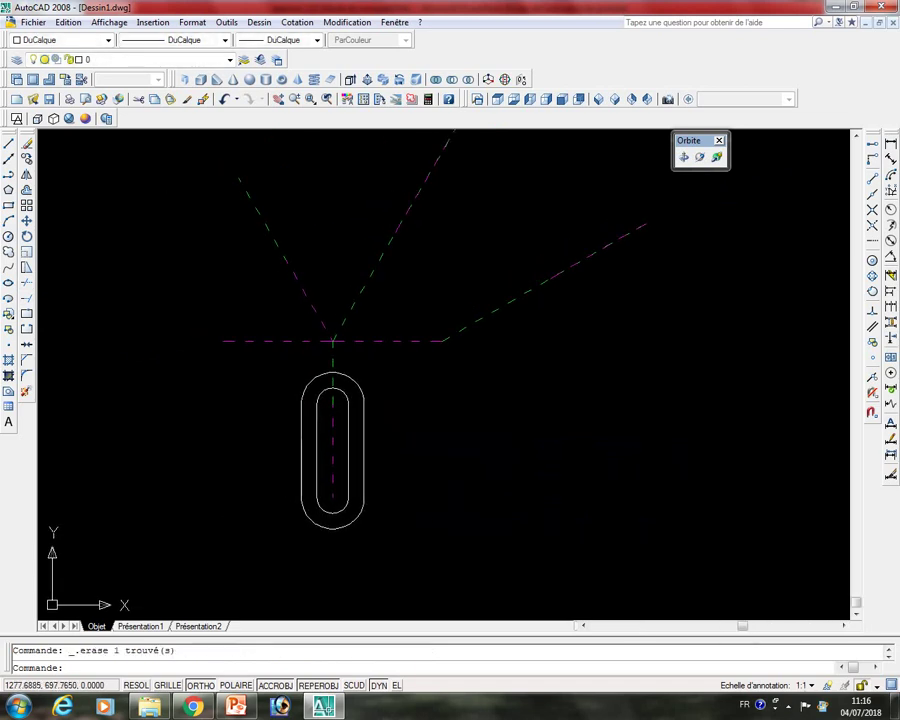
scroll(438, 462, down, 2)
scroll(419, 484, down, 1)
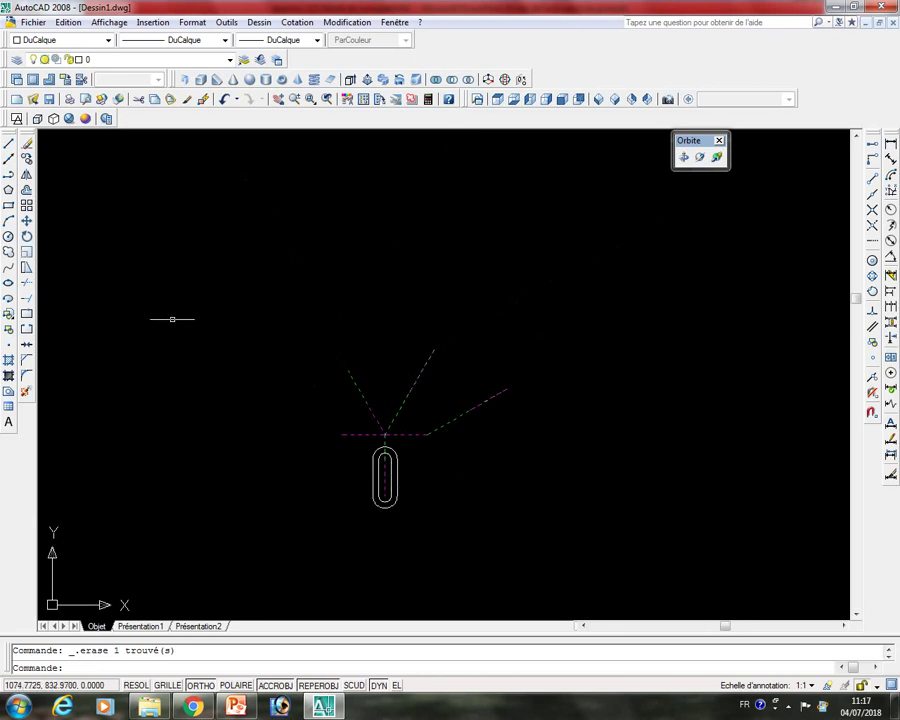
Draw concentric circles of radius 12 and 15 at the horizontal axis's left end
click(9, 236)
scroll(330, 340, up, 3)
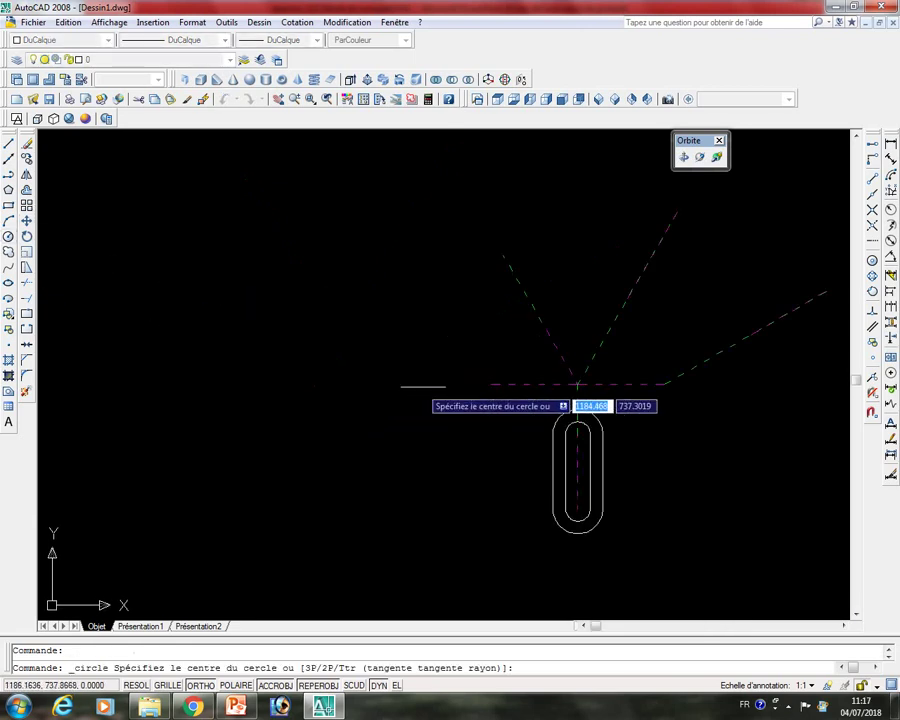
click(490, 384)
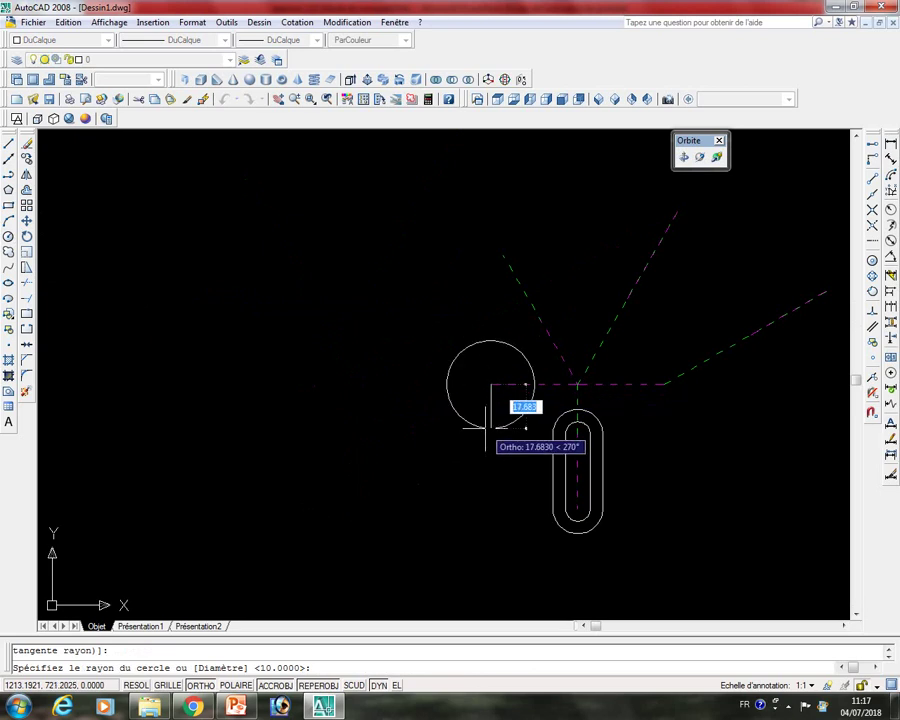
text(12)
key(Return)
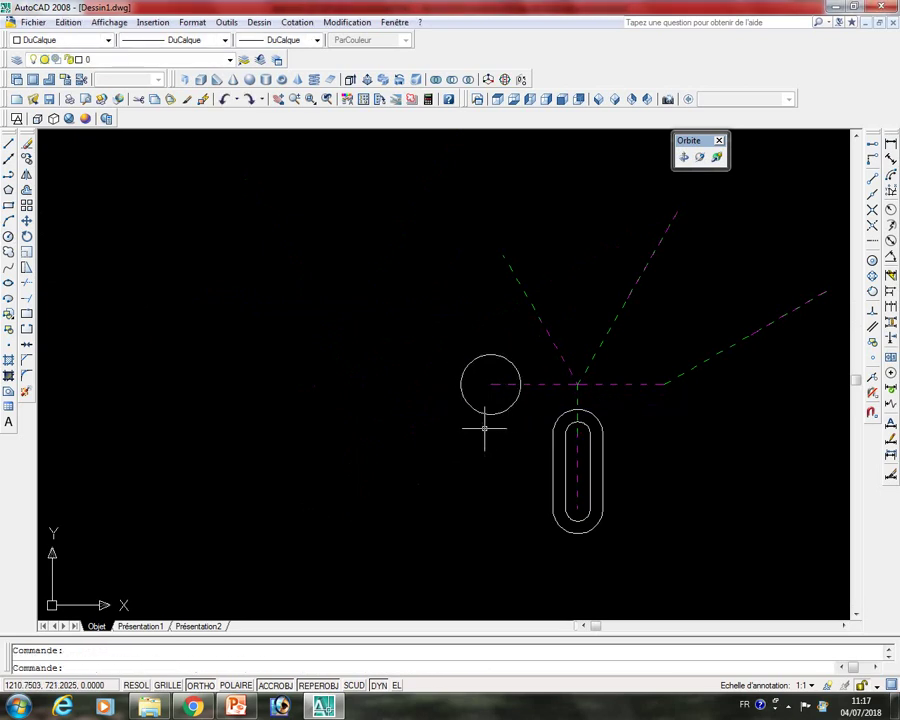
key(Return)
click(490, 384)
text(1)
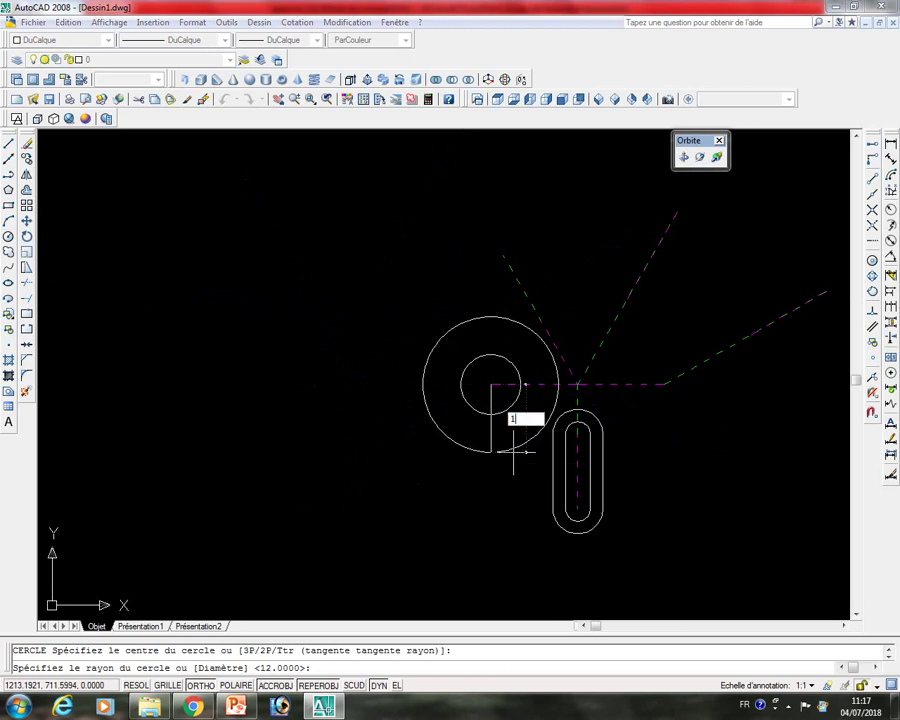
text(5)
key(Return)
Draw concentric circles of radius 12 and 16 at the horizontal axis's right end
middle_drag(516, 464, 385, 513)
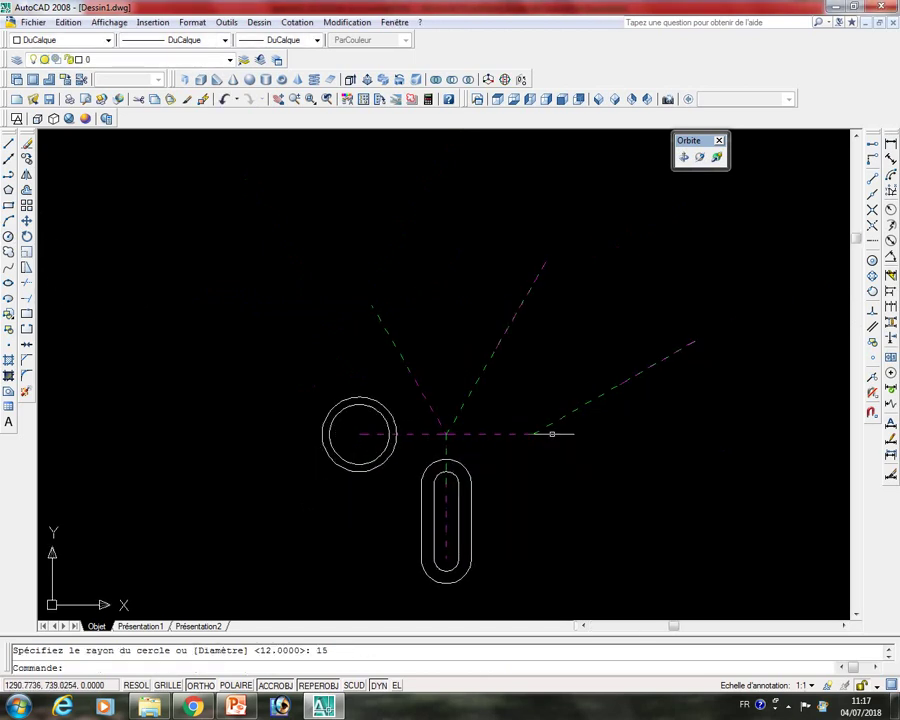
key(Return)
scroll(540, 450, up, 3)
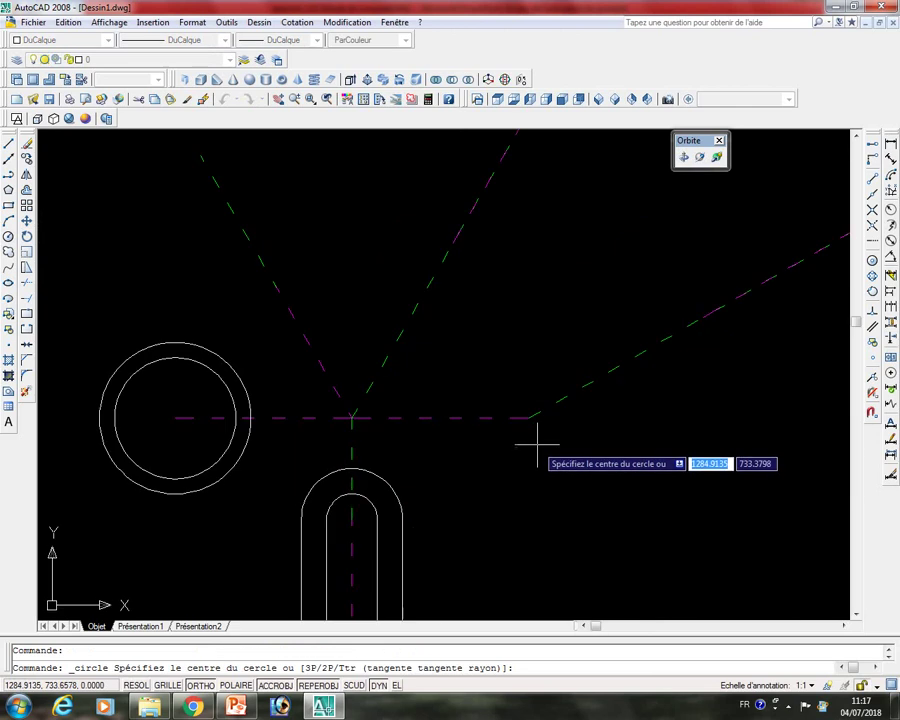
click(530, 418)
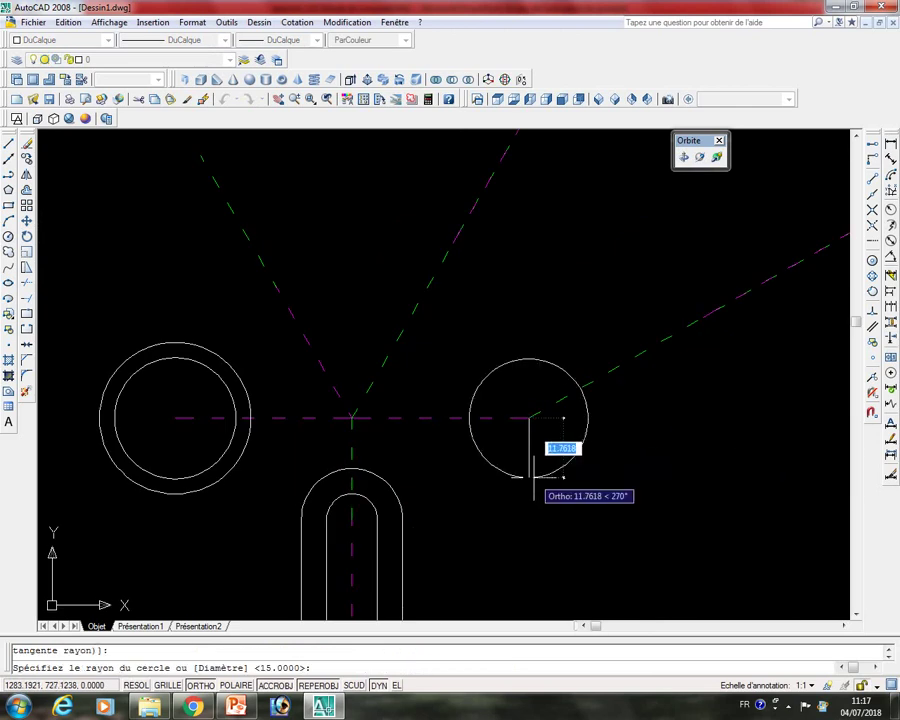
text(12)
key(Return)
key(Return)
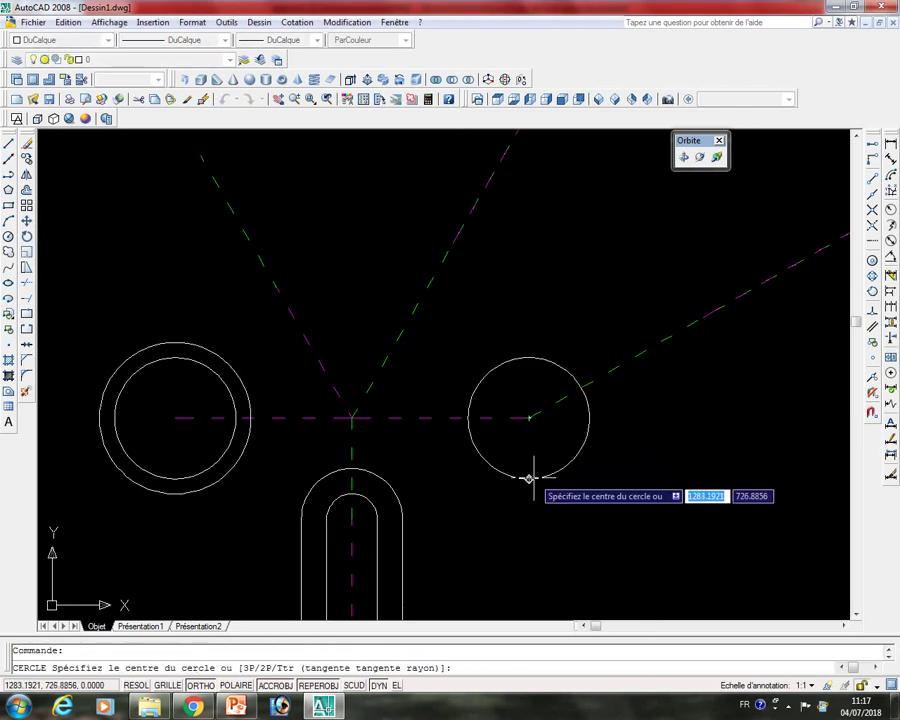
click(529, 417)
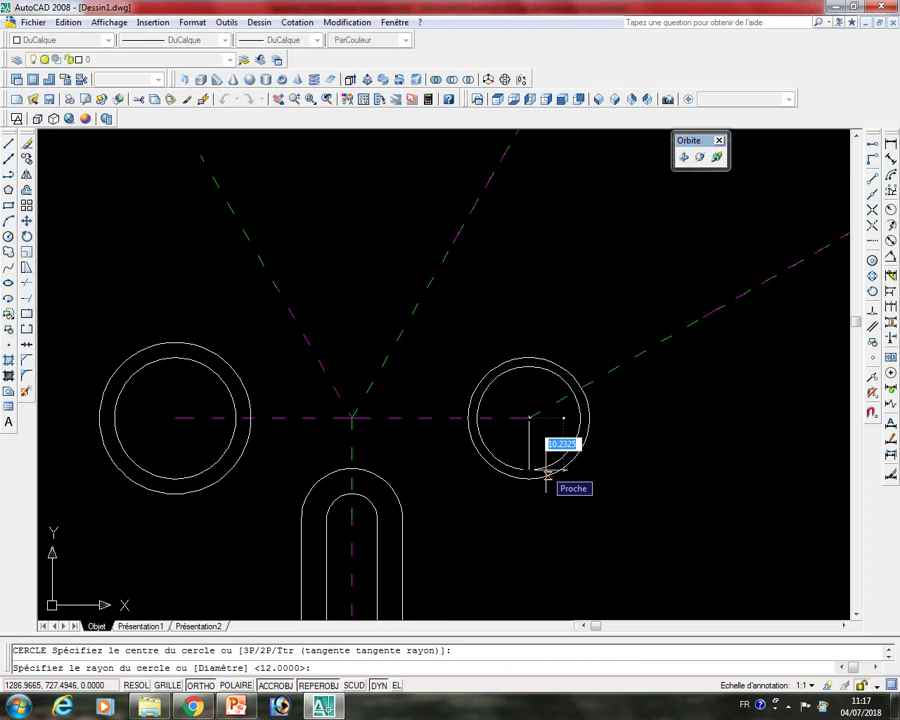
text(16)
key(Return)
scroll(544, 472, down, 3)
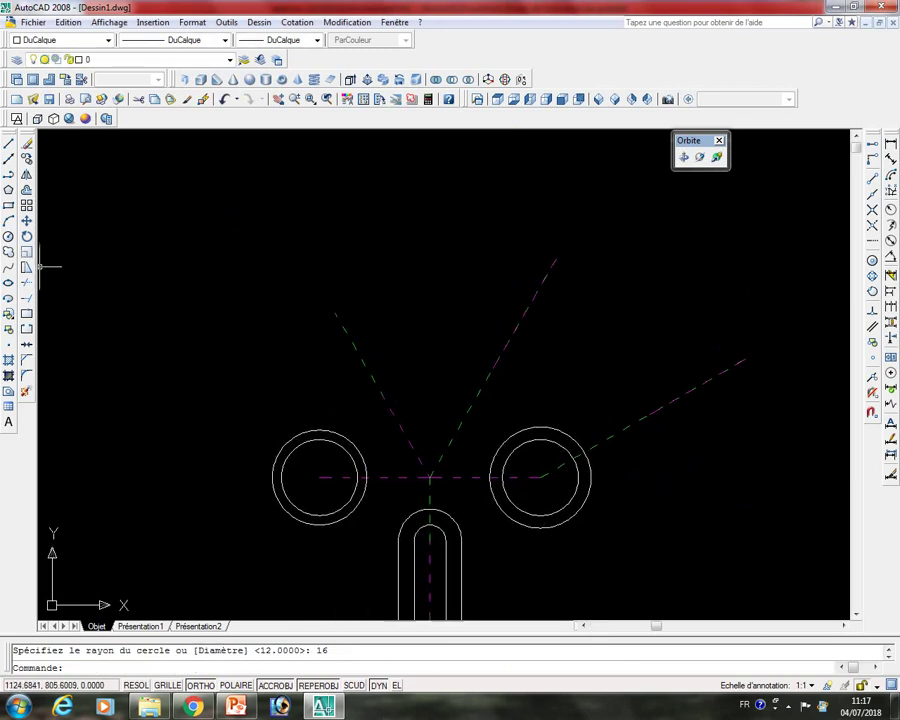
Draw concentric circles of radius 5 and 10 at the inclined axis's end
key(Return)
middle_drag(44, 257, 18, 269)
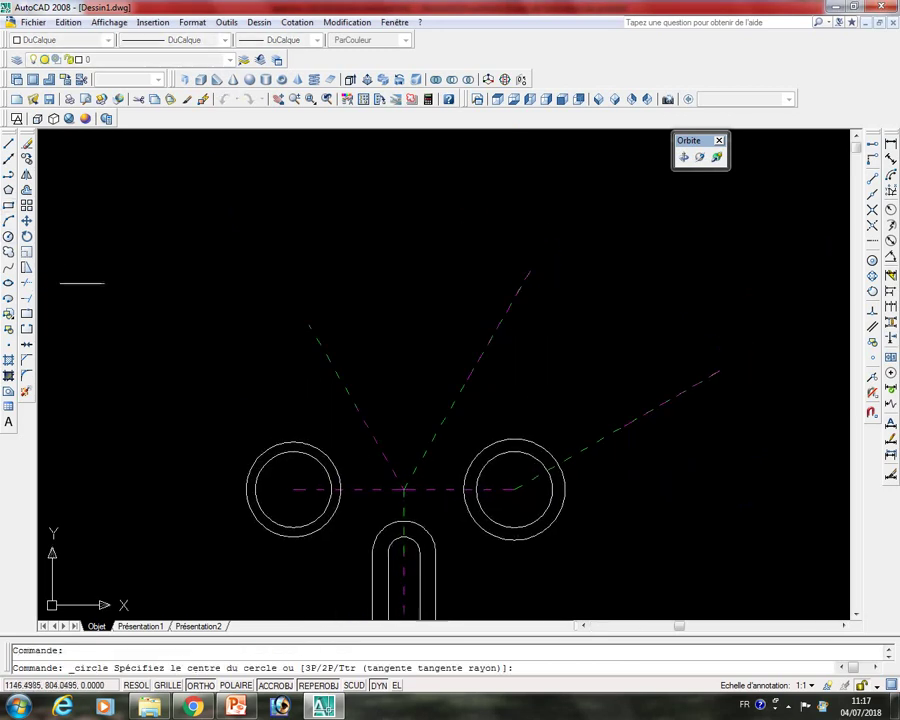
scroll(346, 362, down, 1)
scroll(494, 386, up, 4)
scroll(573, 360, down, 3)
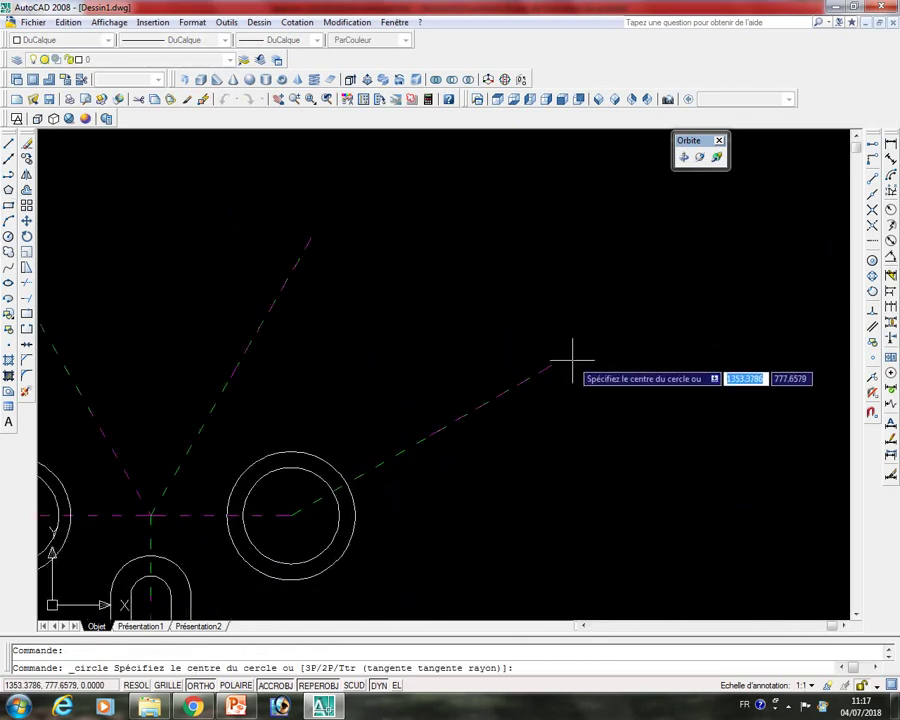
click(551, 365)
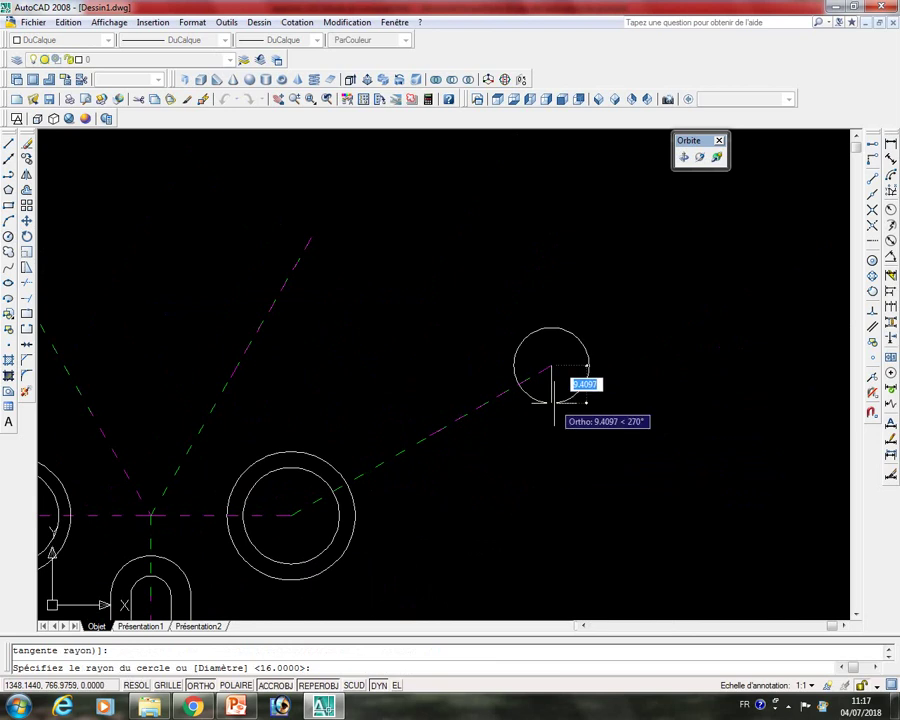
text(5)
key(Return)
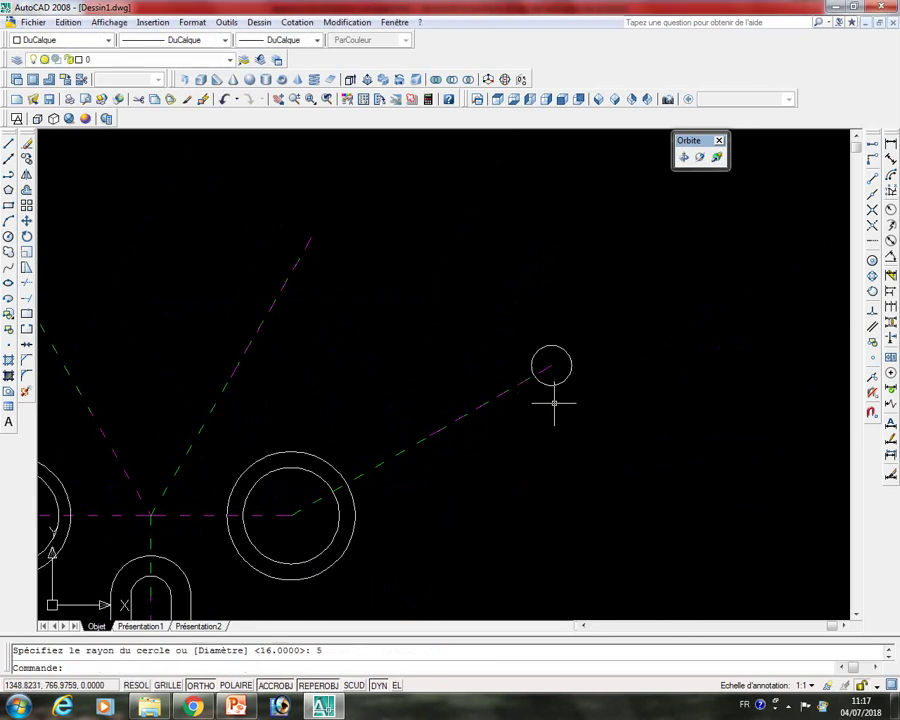
key(Return)
click(551, 365)
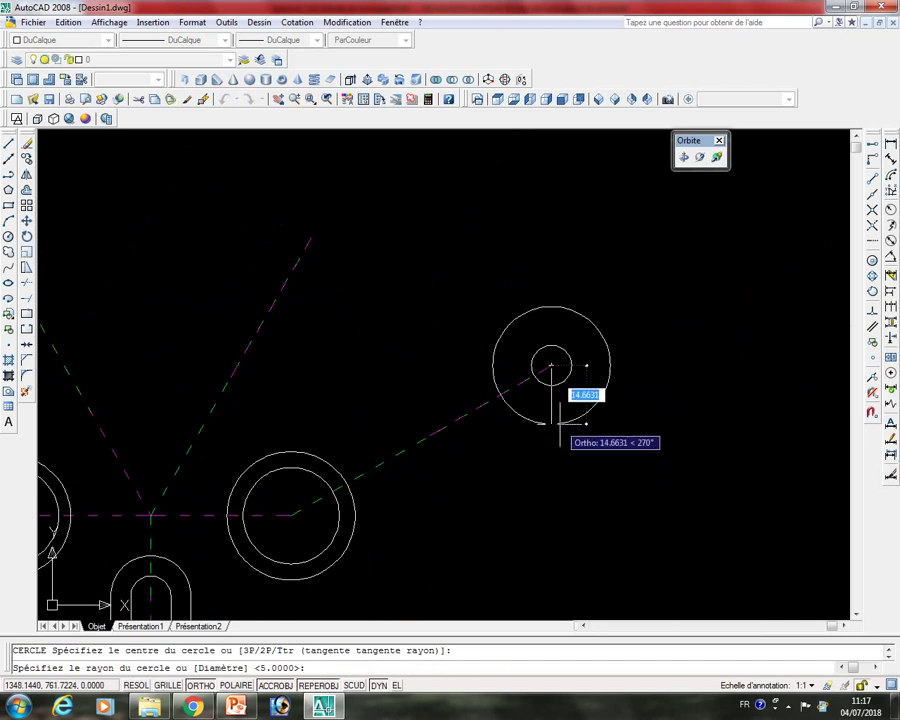
text(10)
key(Return)
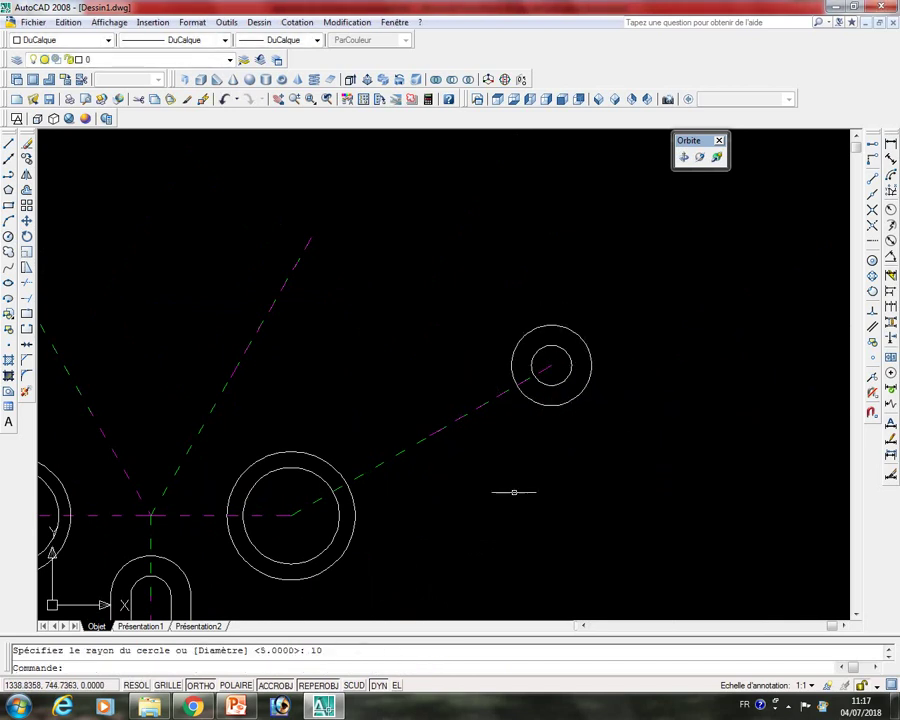
Add a second radius 5 and 10 concentric pair partway along the inclined axis
key(Return)
click(430, 437)
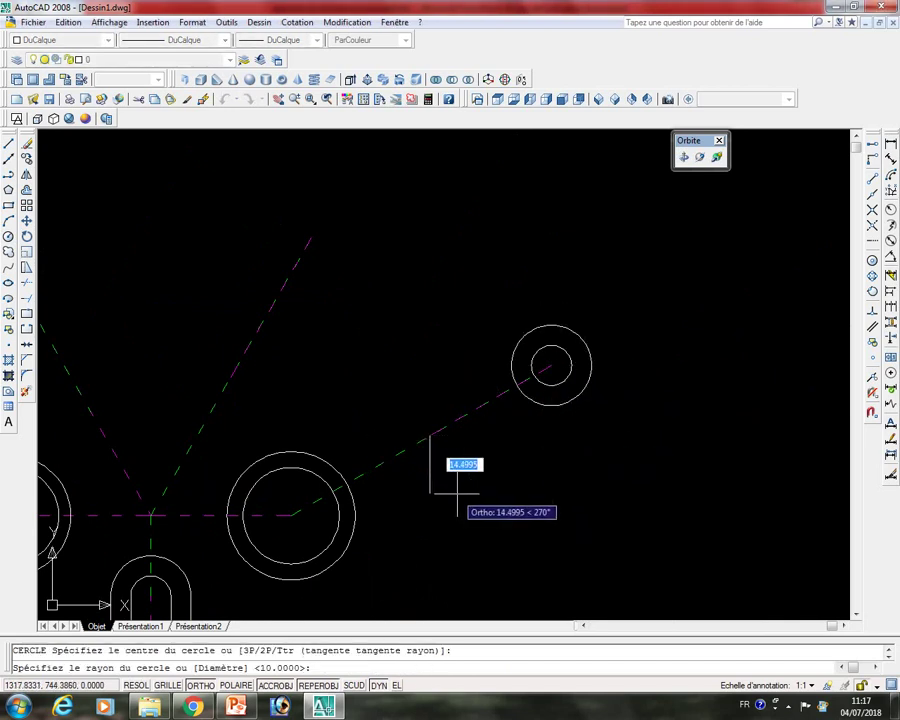
text(5)
key(Return)
key(Return)
click(430, 436)
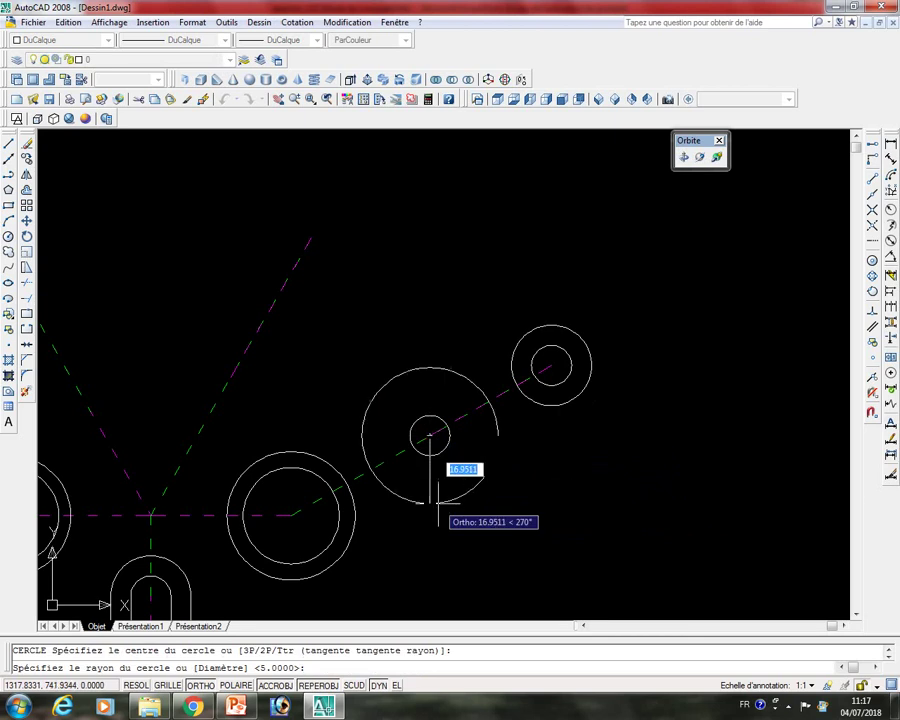
text(10)
key(Return)
scroll(482, 486, down, 3)
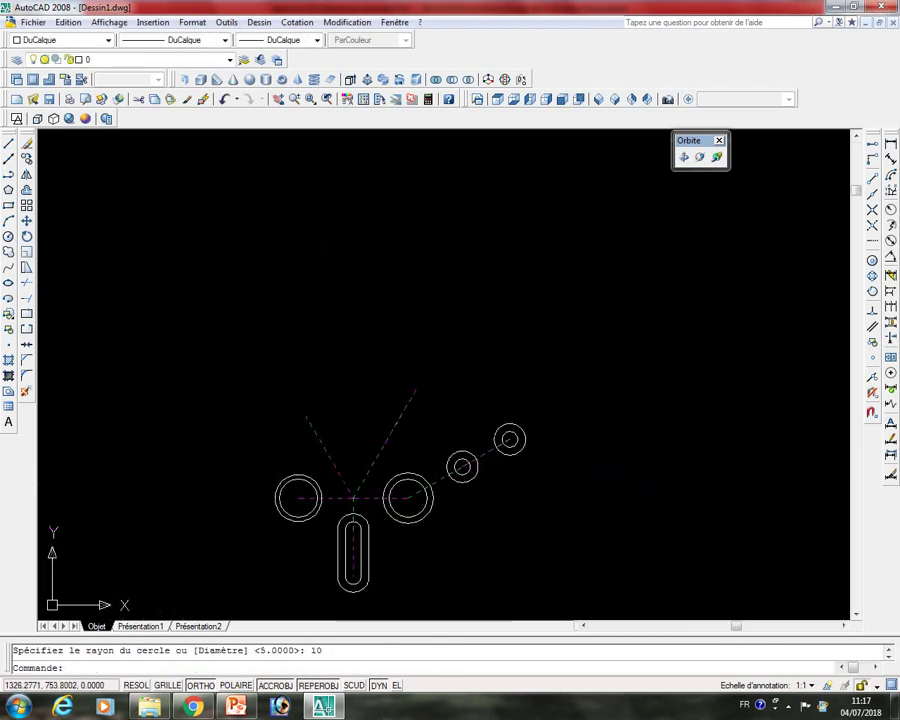
scroll(413, 542, up, 2)
Draw a line joining the two inclined circle-pair centres
middle_drag(364, 384, 313, 335)
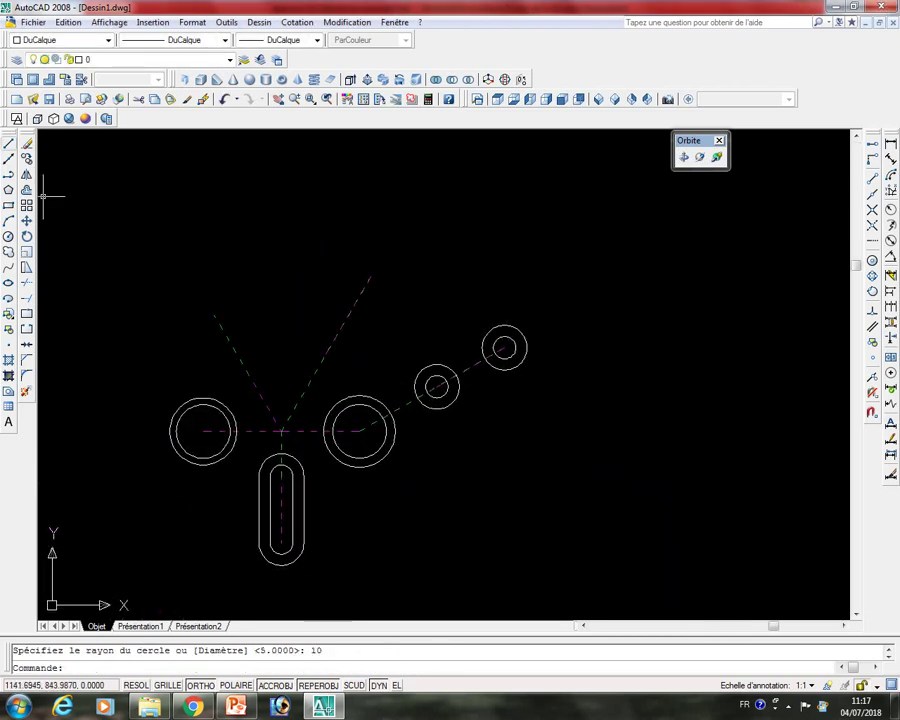
click(9, 143)
scroll(505, 350, up, 3)
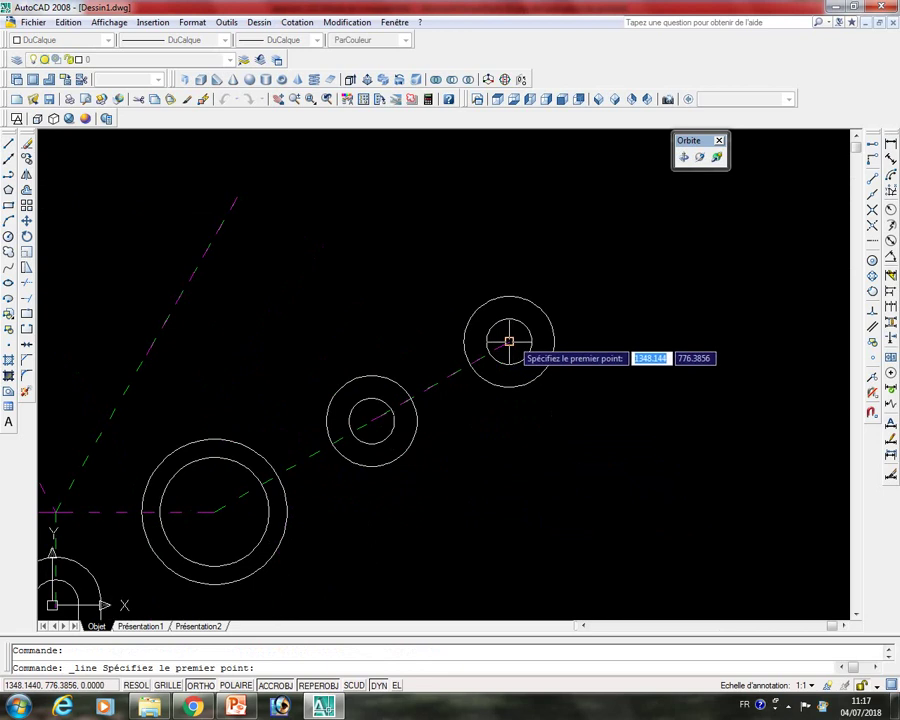
click(508, 341)
click(371, 420)
key(Escape)
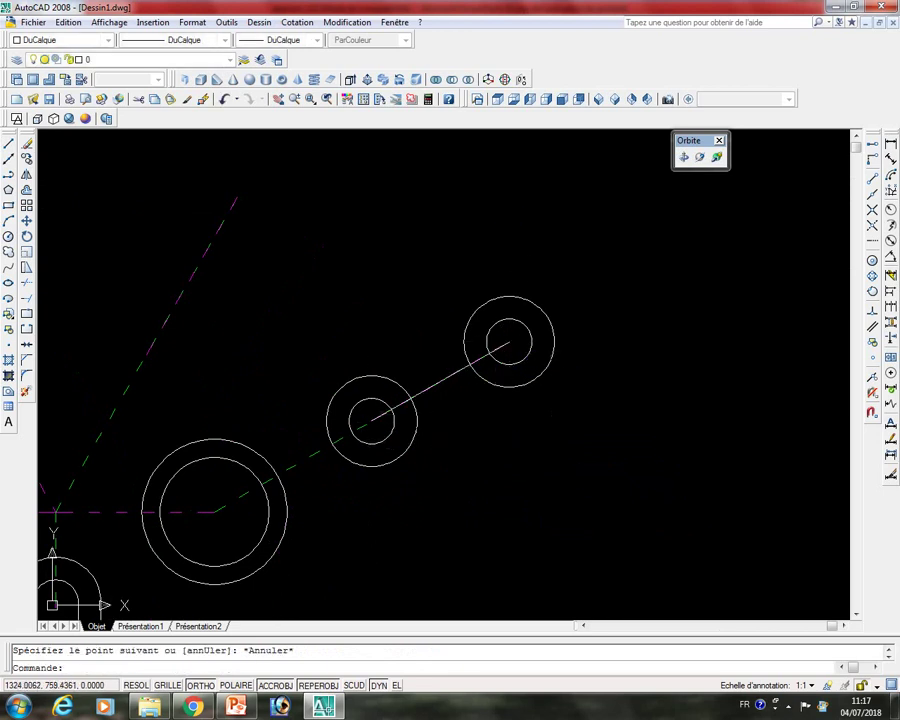
middle_drag(457, 419, 454, 396)
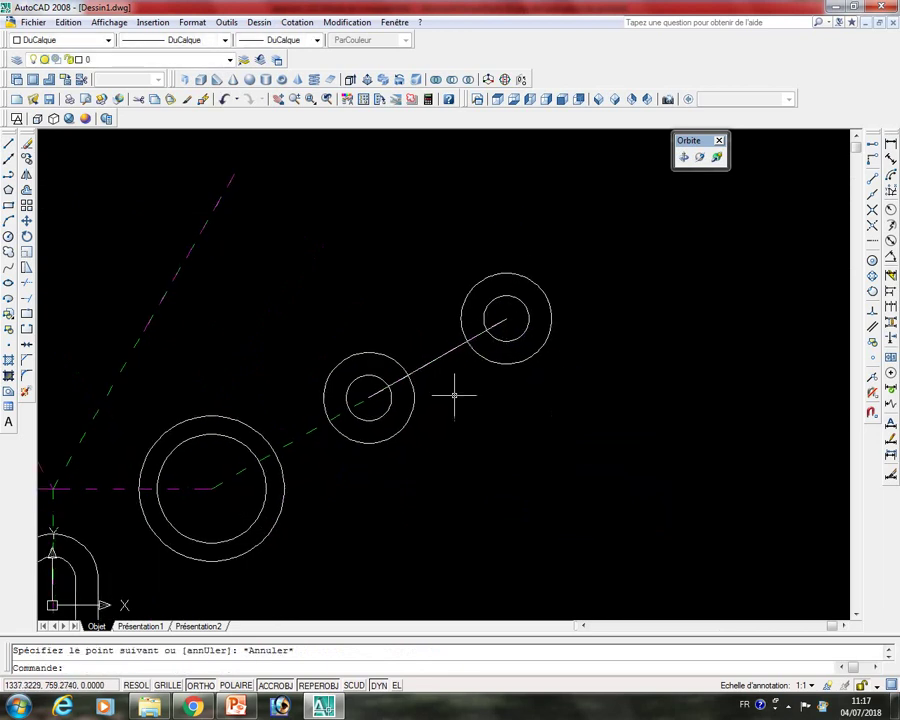
Offset the inclined centre line by 5 to both sides
click(26, 189)
text(5)
key(Return)
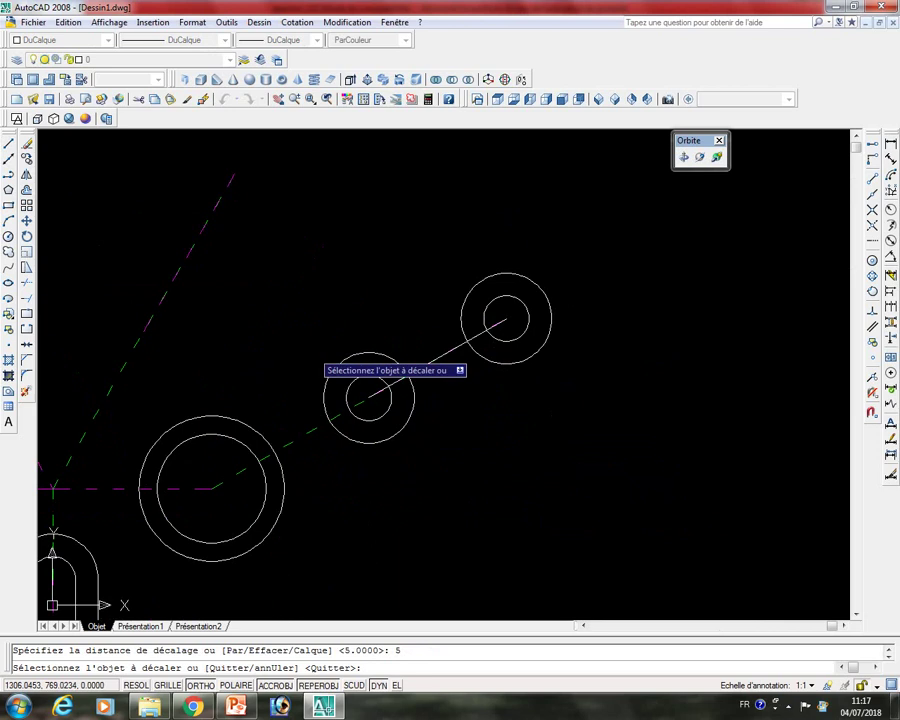
click(418, 360)
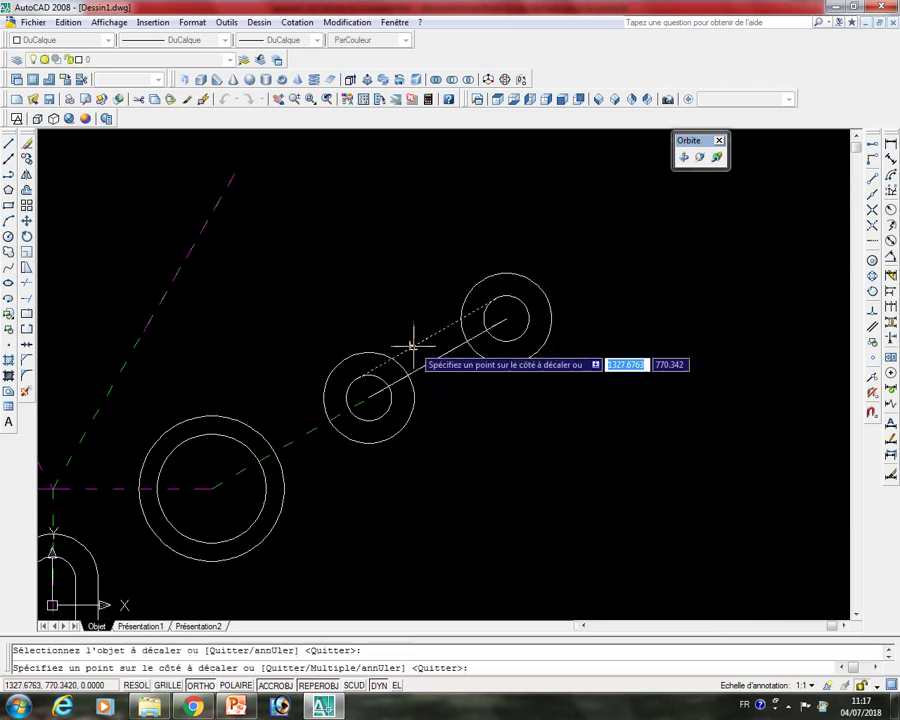
click(412, 346)
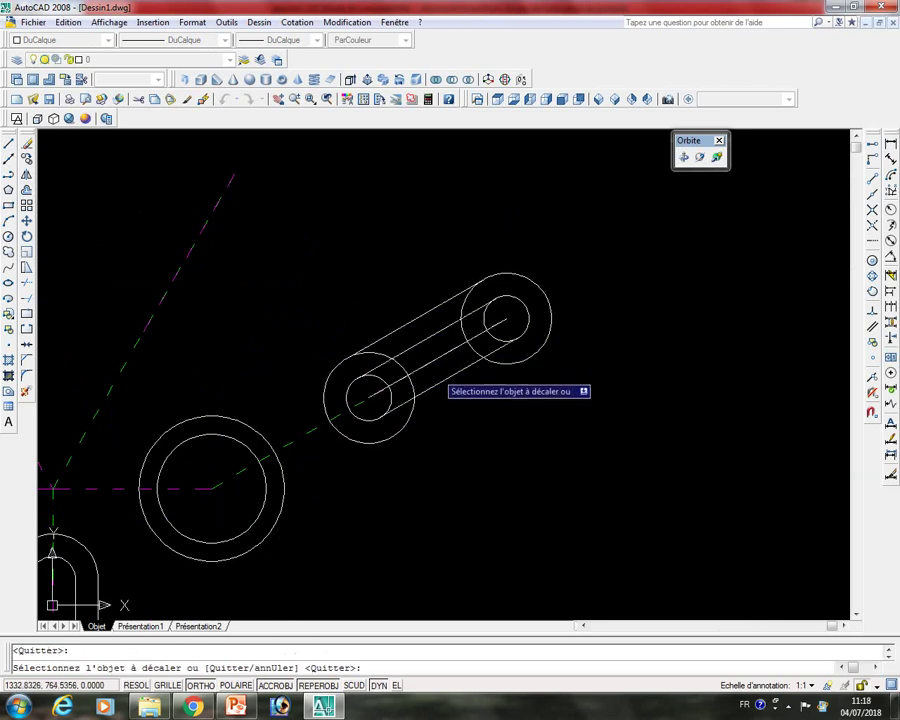
click(441, 380)
click(441, 380)
key(Escape)
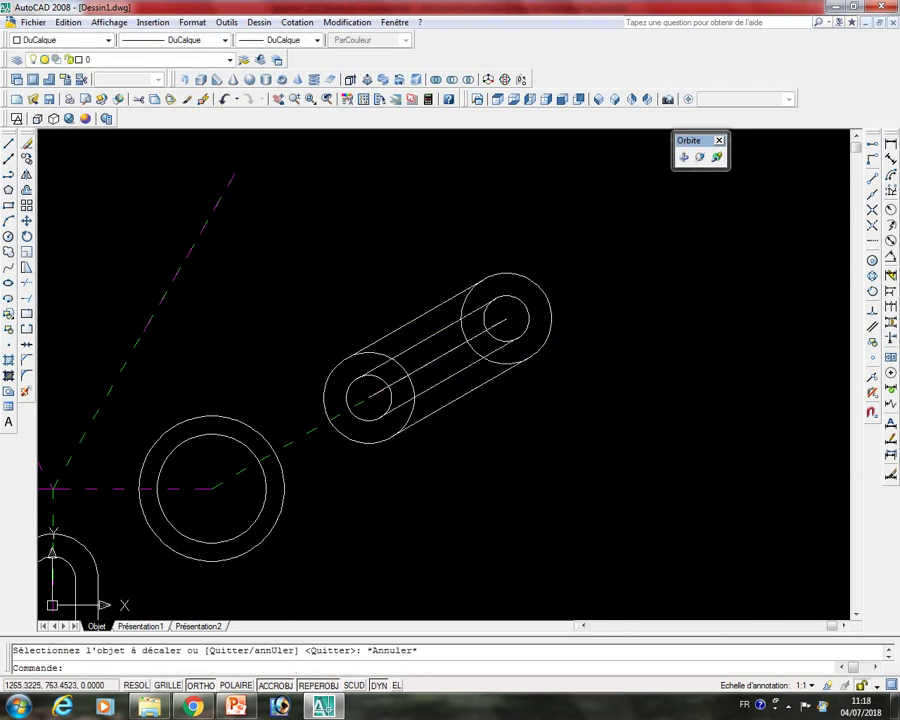
Trim the circle portions lying between the offset lines
click(26, 282)
key(Return)
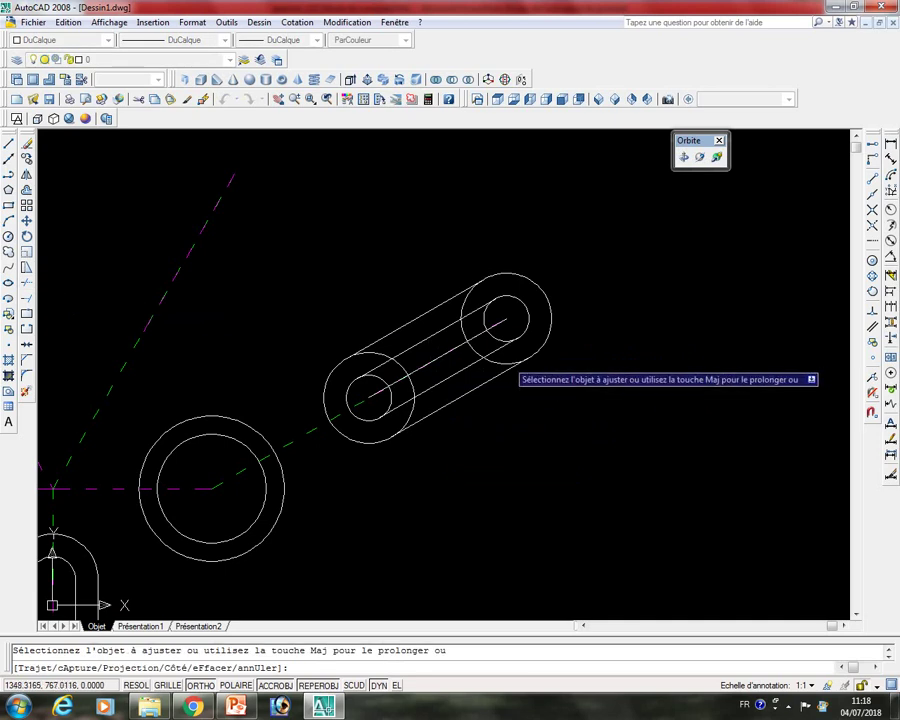
click(462, 305)
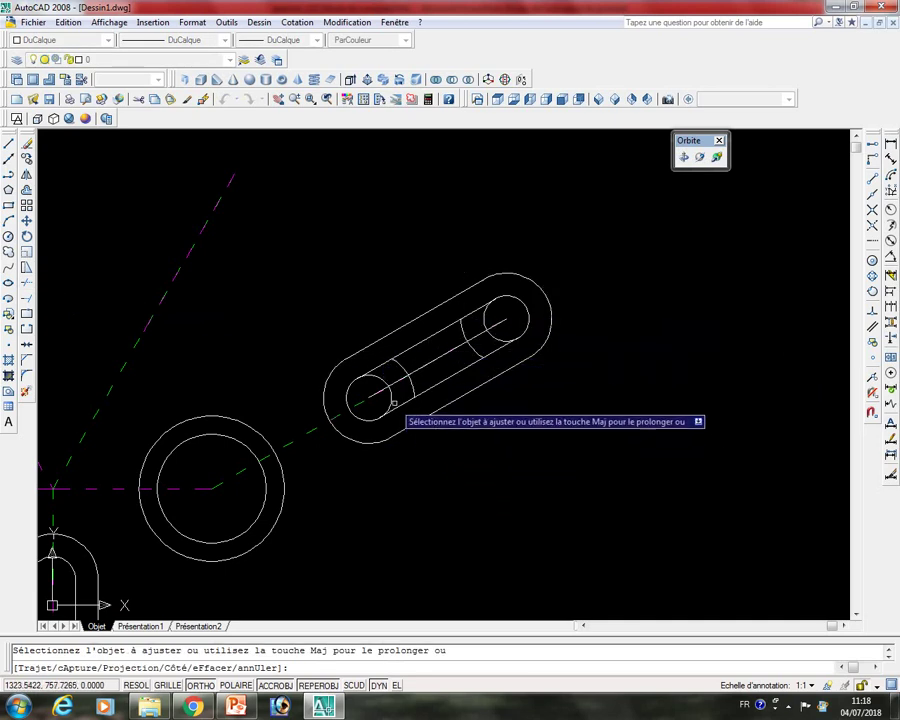
click(391, 398)
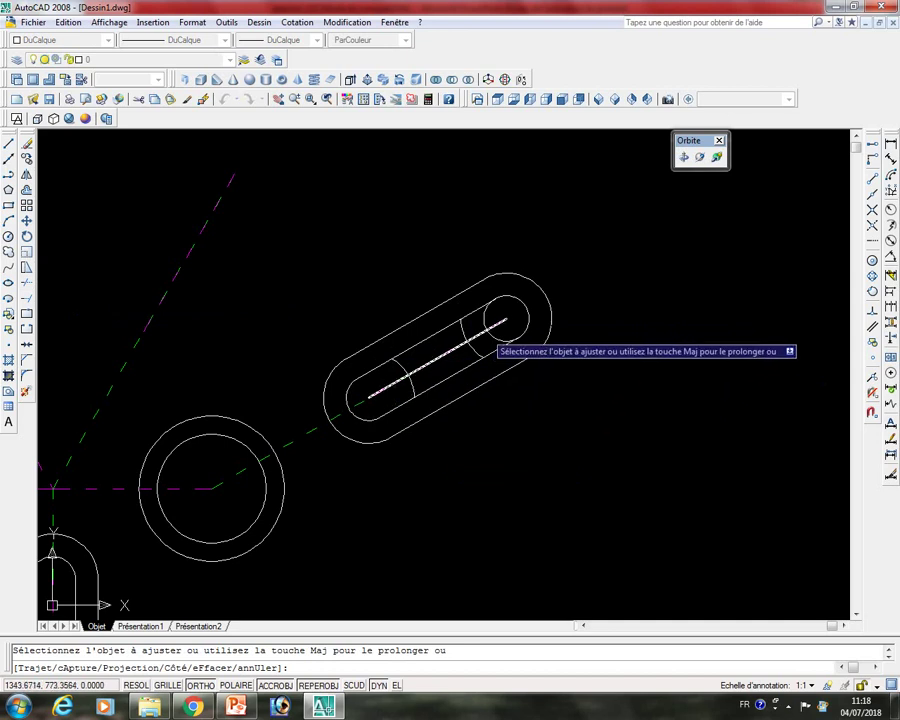
click(488, 335)
key(Escape)
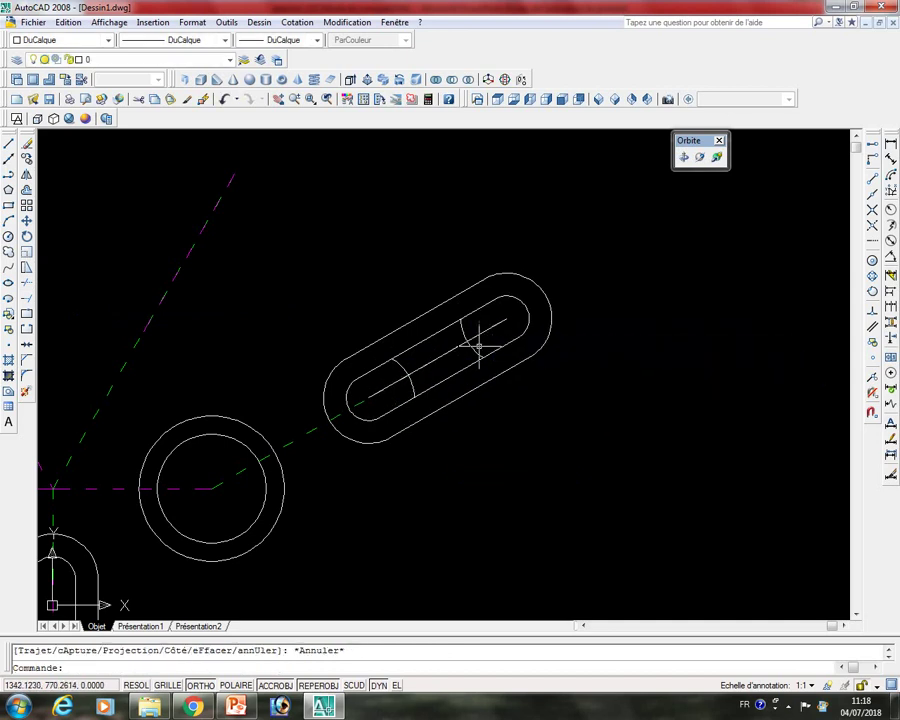
Erase the leftover arc pieces and the solid centre line inside the slot
click(470, 352)
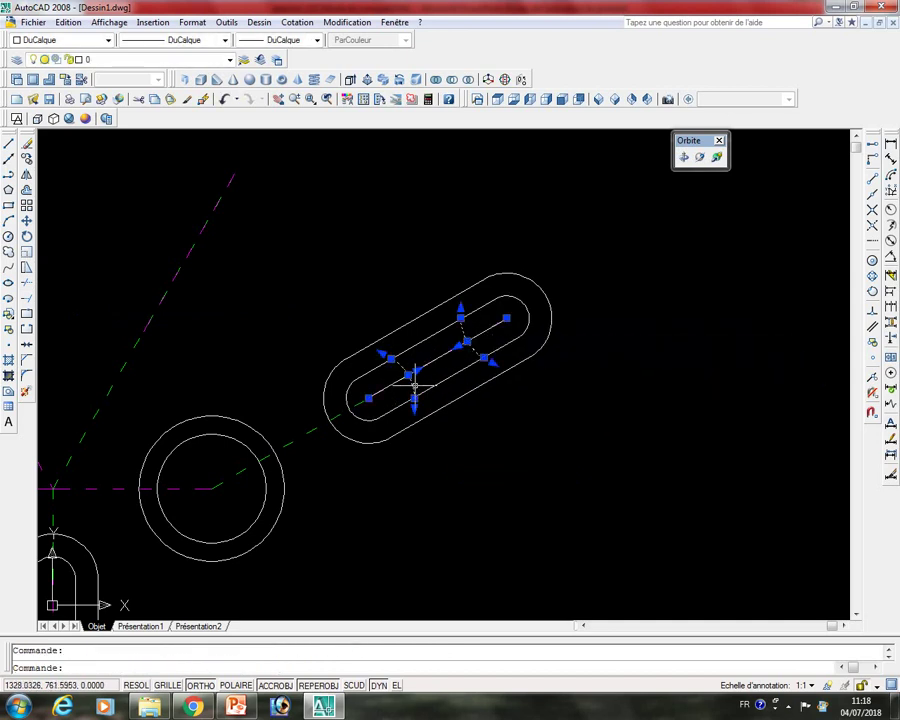
key(Delete)
click(427, 362)
key(Delete)
scroll(450, 410, down, 3)
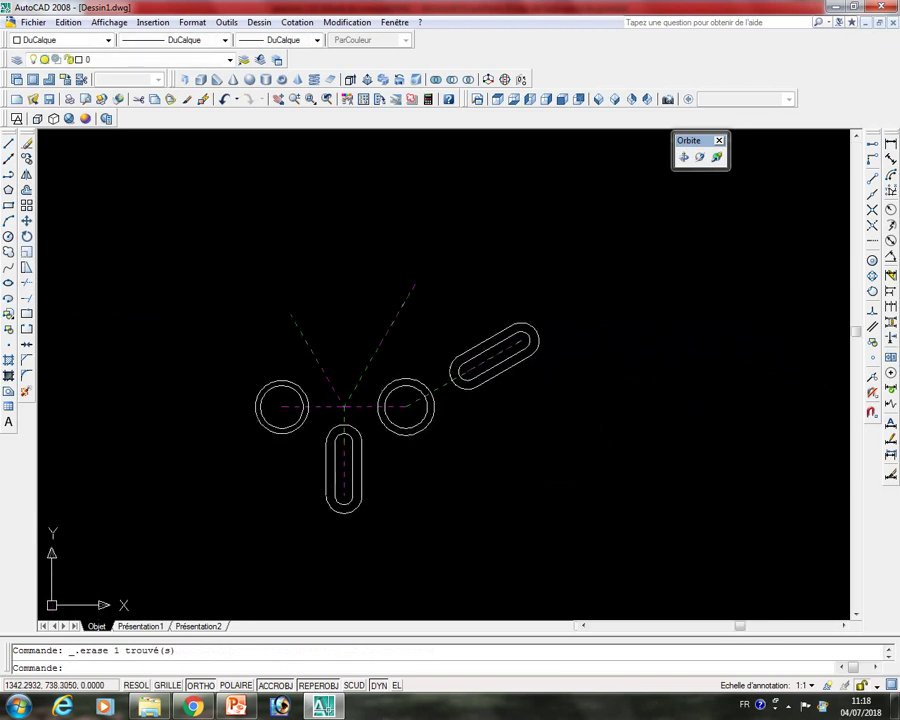
scroll(488, 410, up, 1)
scroll(428, 436, up, 1)
middle_drag(428, 436, 465, 410)
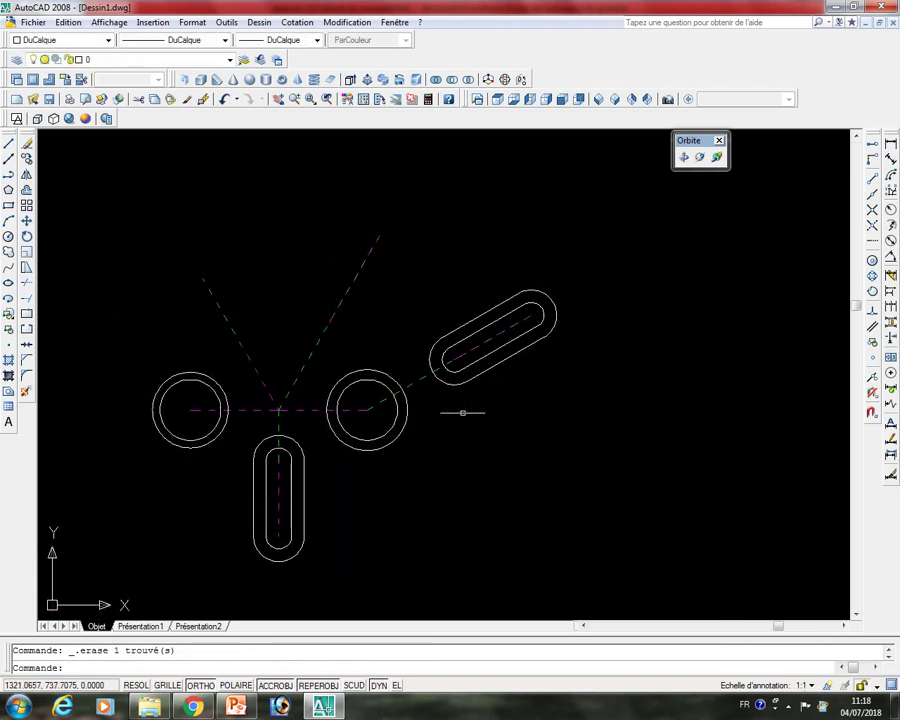
middle_drag(462, 412, 455, 400)
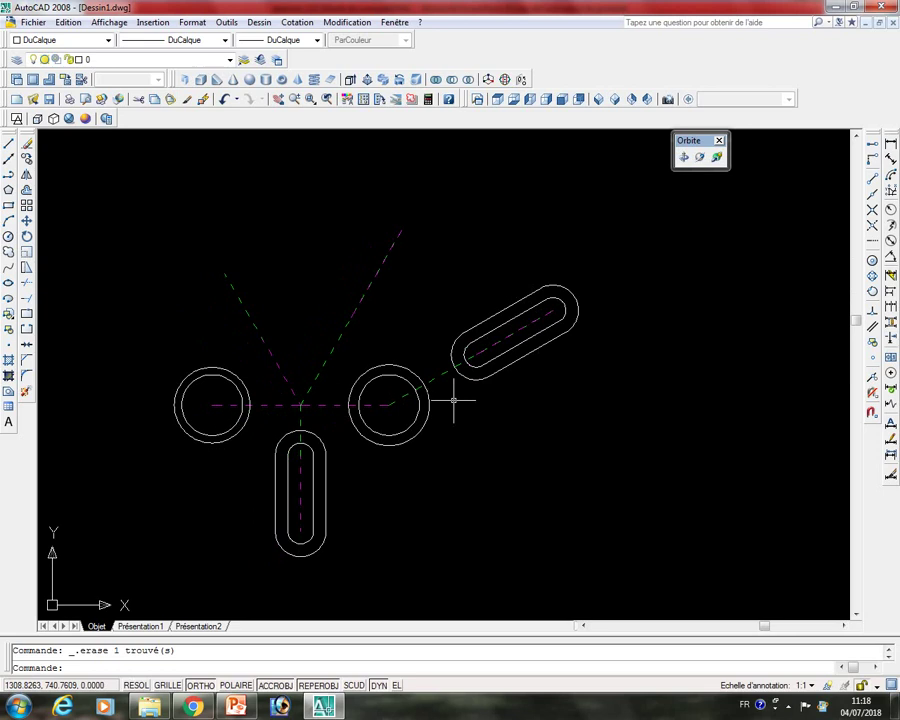
middle_drag(303, 268, 351, 268)
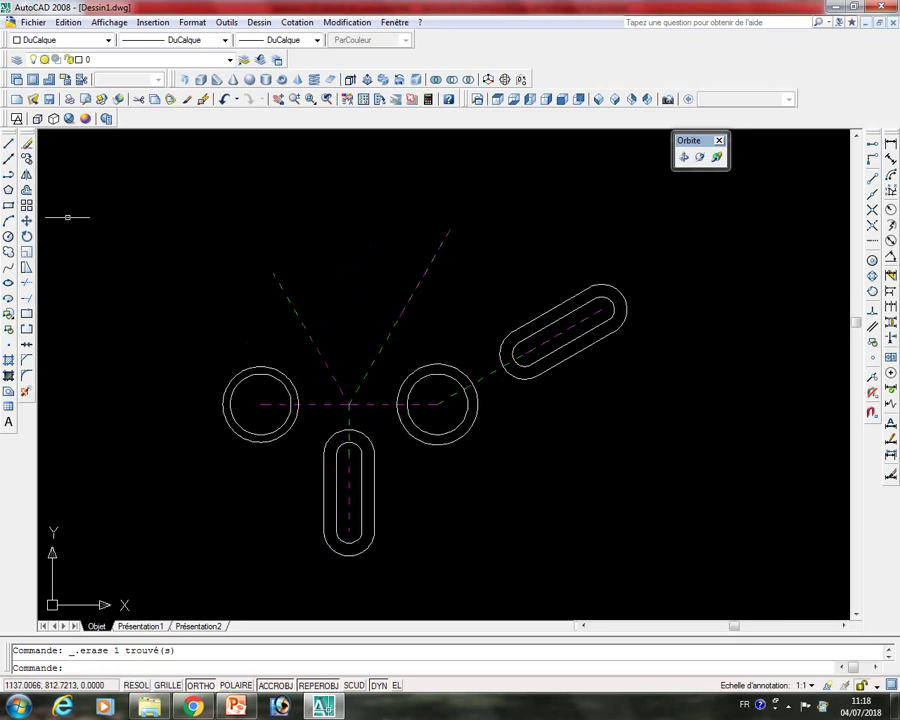
Draw concentric circles of radius 4 and 6 at the inclined axis end
click(9, 236)
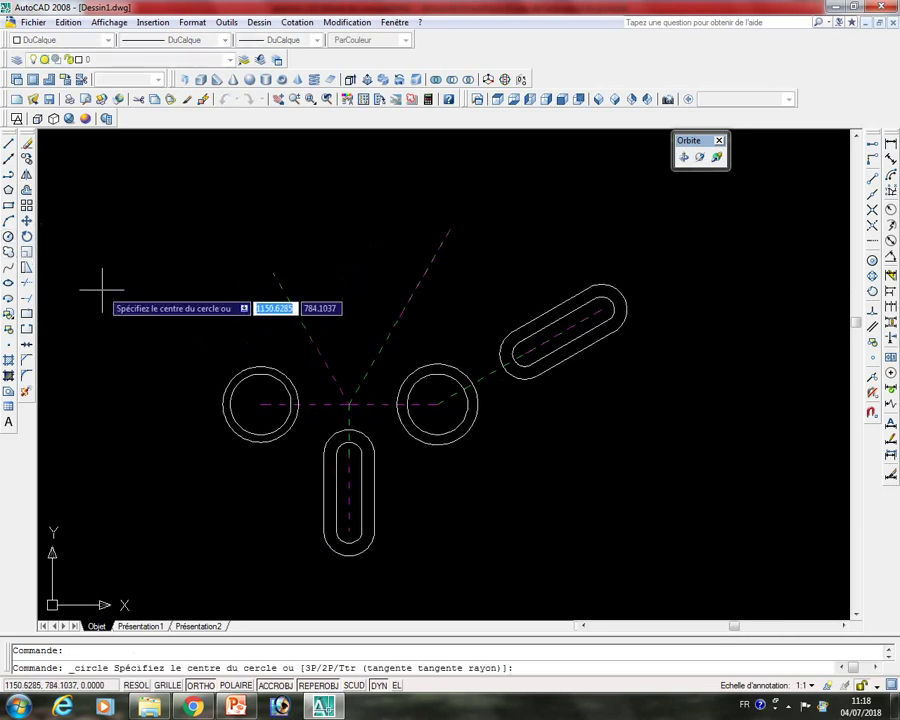
middle_drag(330, 230, 340, 314)
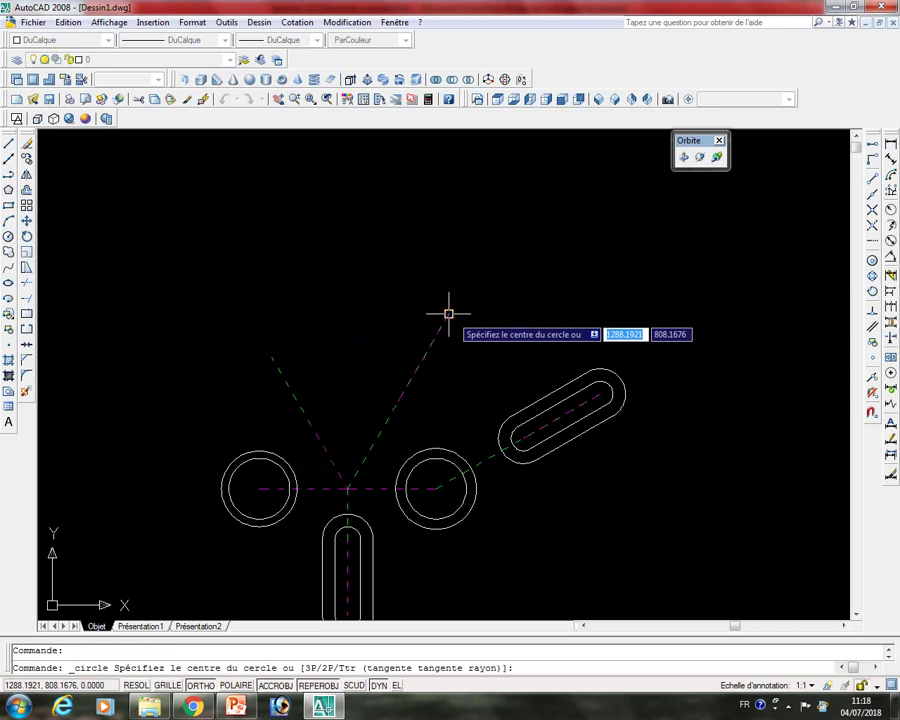
click(448, 313)
text(4)
key(Return)
key(Return)
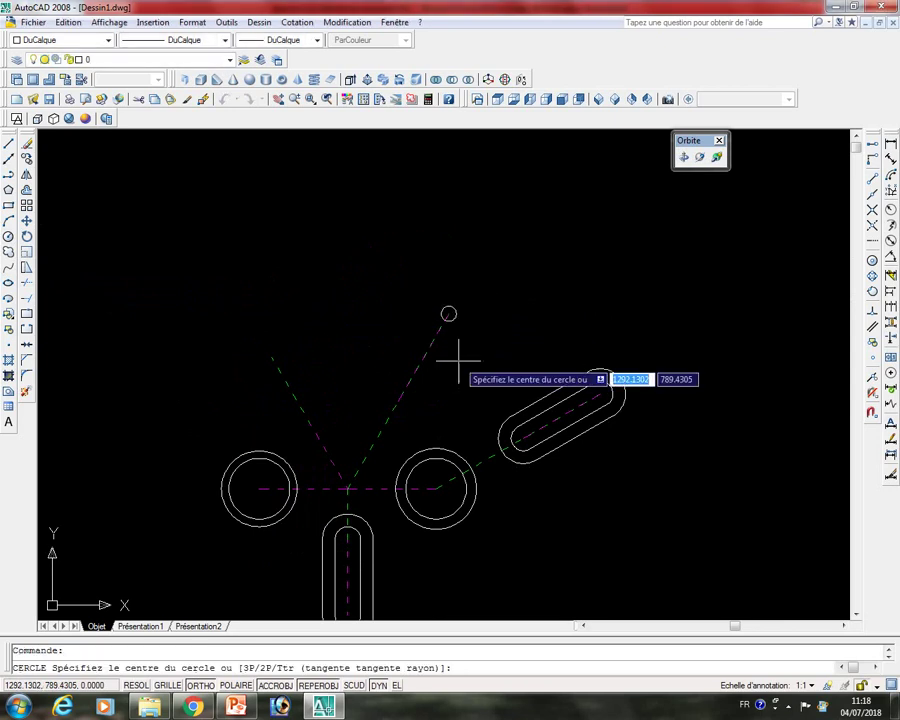
scroll(458, 358, up, 3)
click(439, 270)
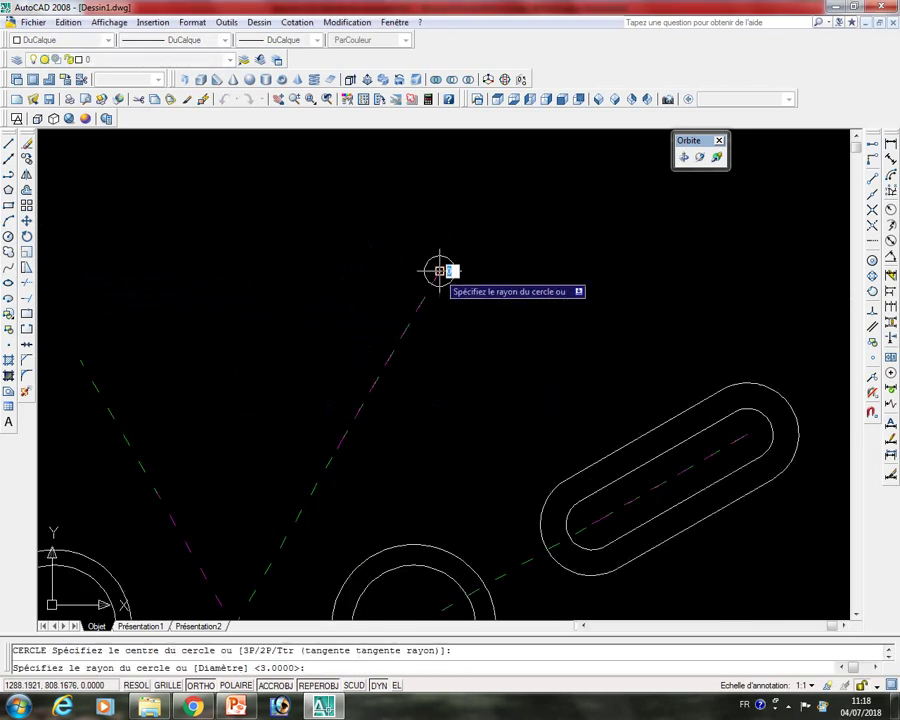
text(6)
key(Return)
key(Return)
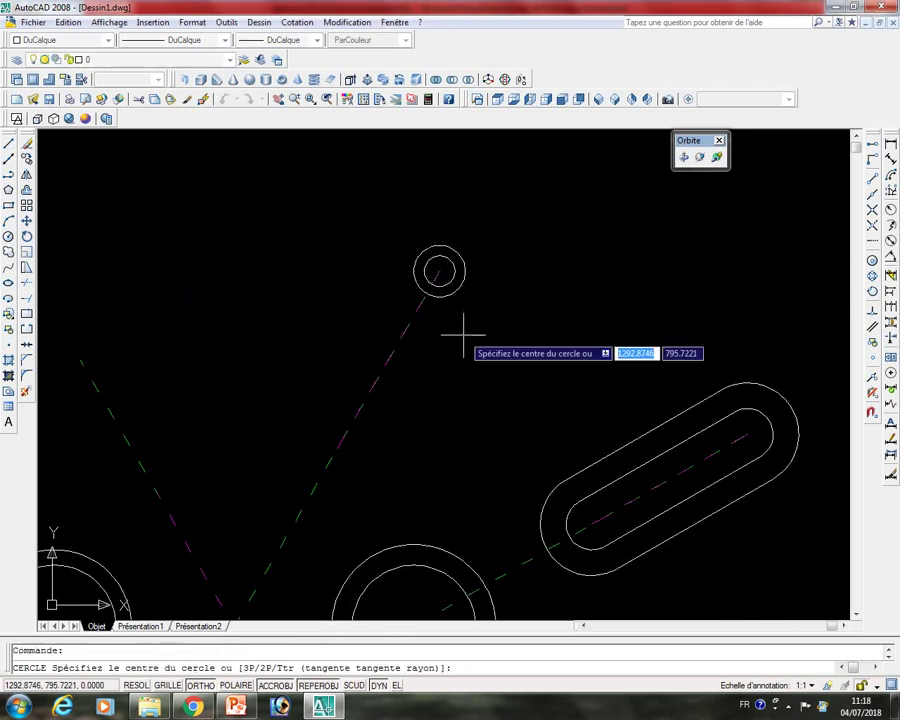
Draw a radius 5 and 10 concentric pair at the left axis end
middle_drag(384, 376, 662, 258)
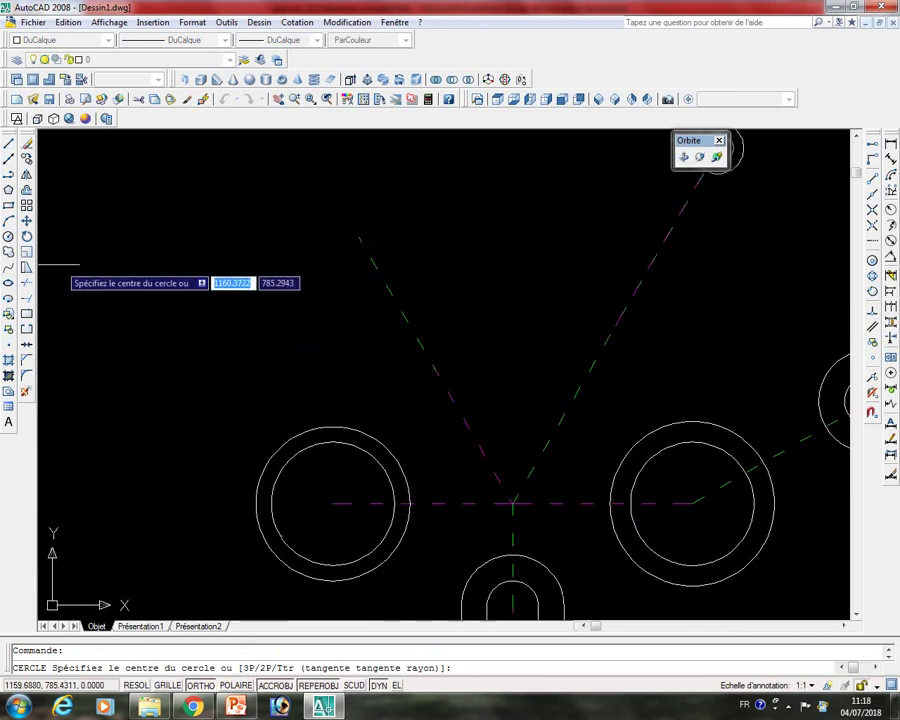
click(358, 237)
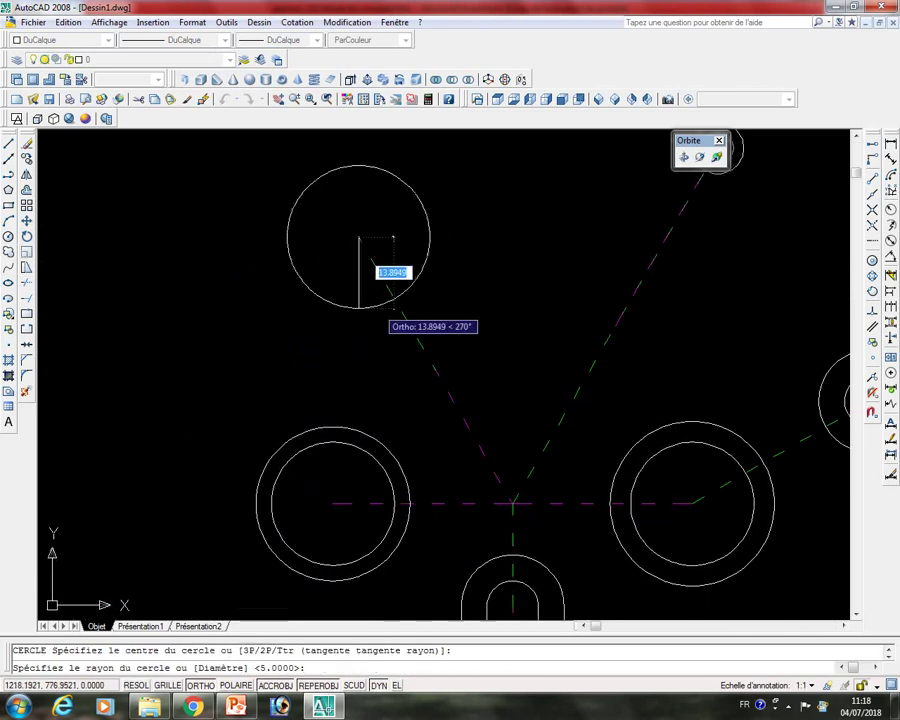
text(5)
key(Return)
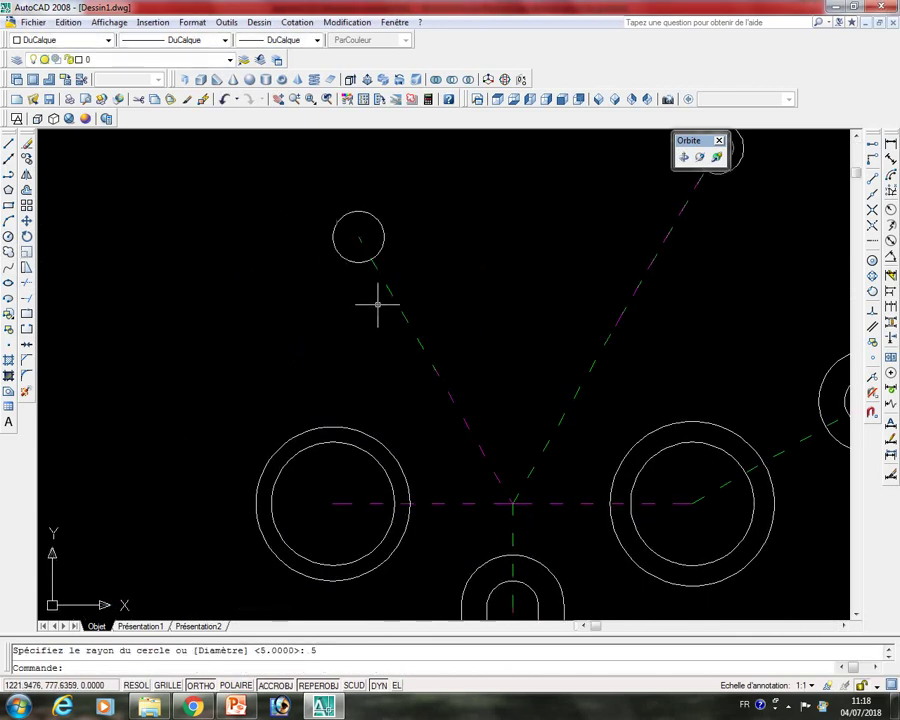
key(Return)
click(358, 237)
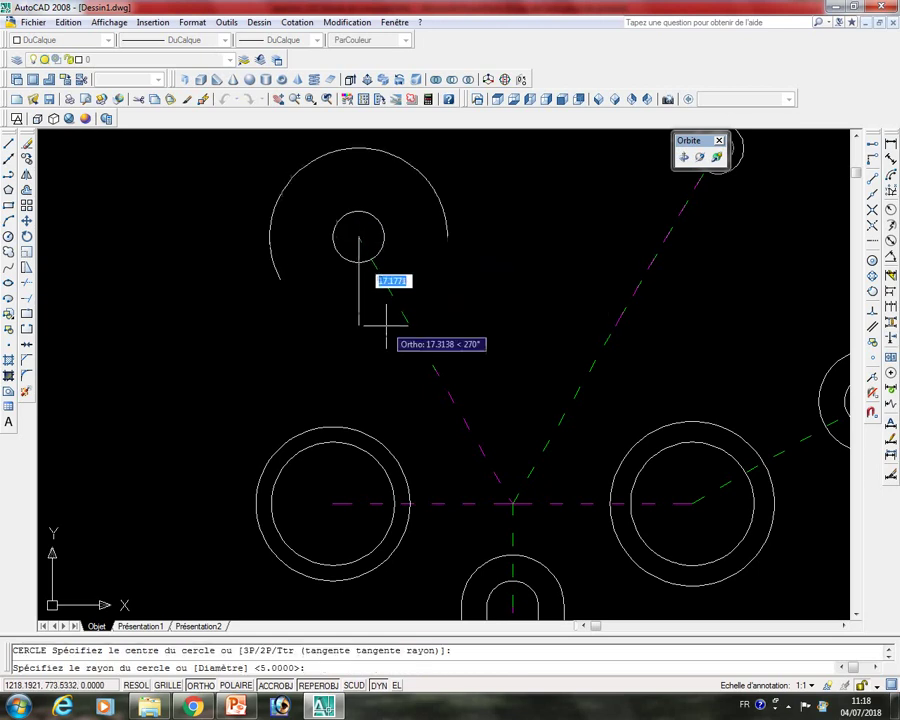
text(10)
key(Return)
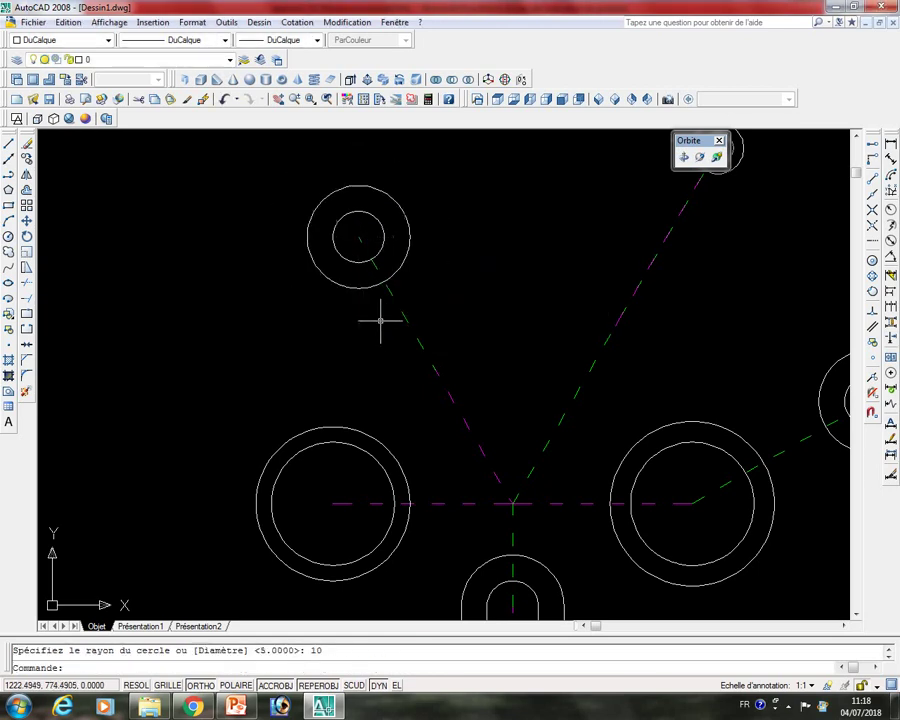
Add another radius 5 and 10 concentric pair along the inclined axis
scroll(380, 370, down, 3)
scroll(266, 274, down, 2)
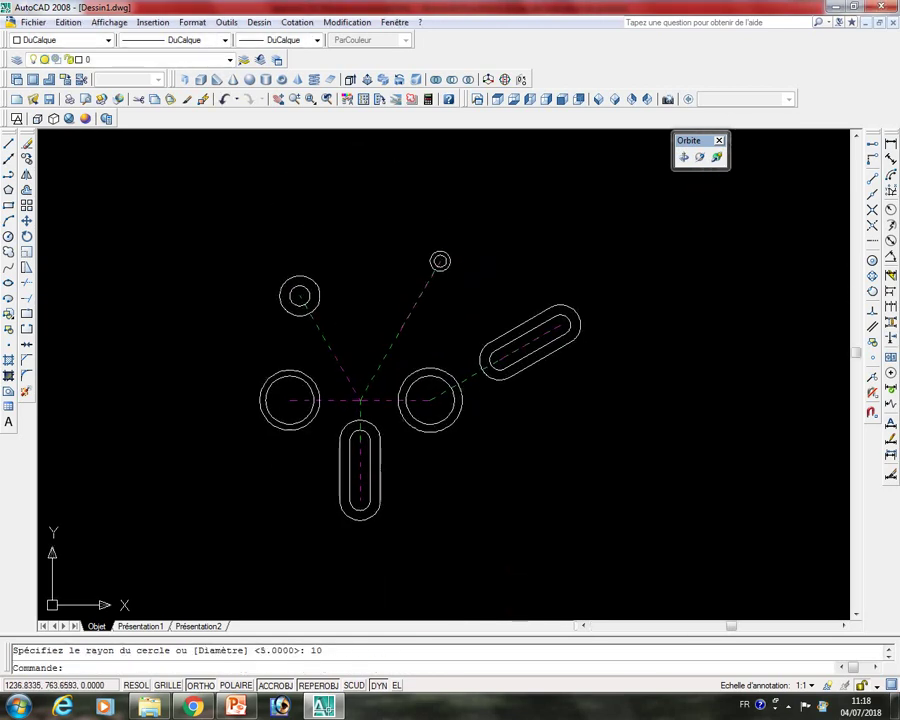
click(8, 236)
scroll(372, 350, up, 2)
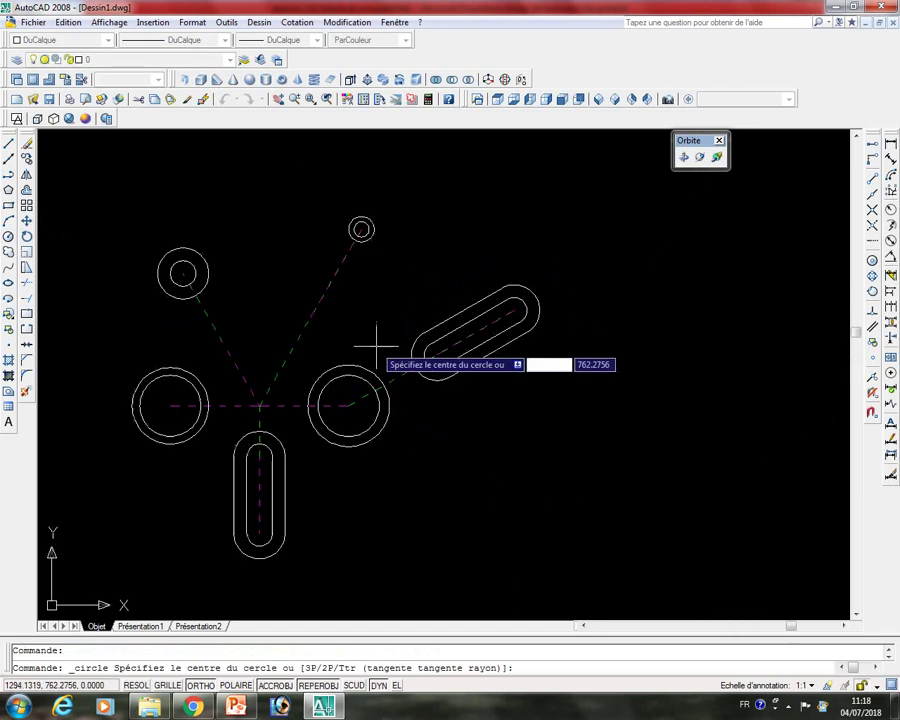
click(310, 317)
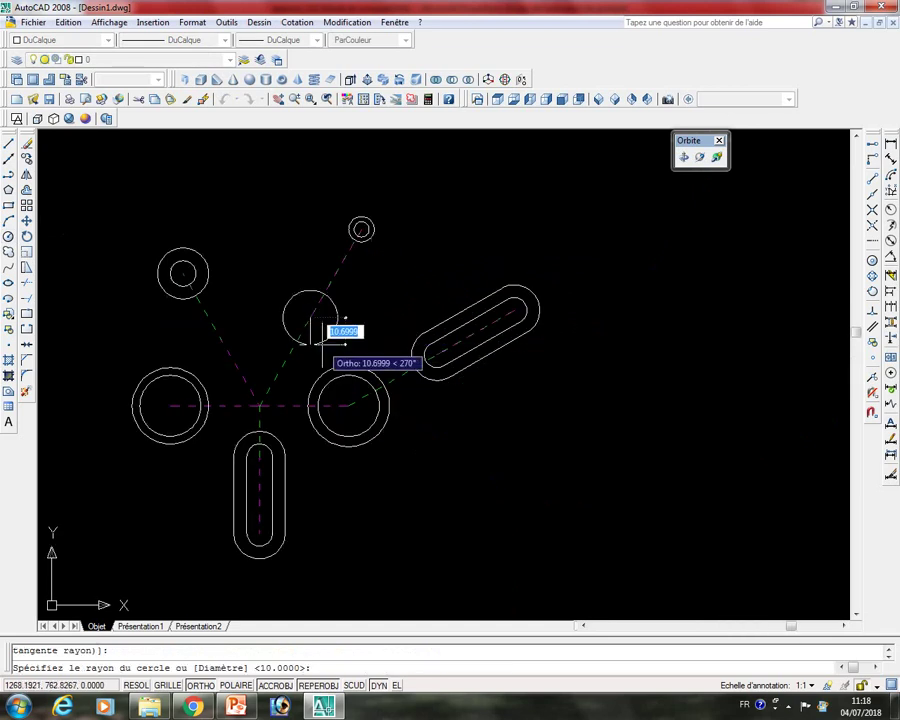
text(5)
key(Return)
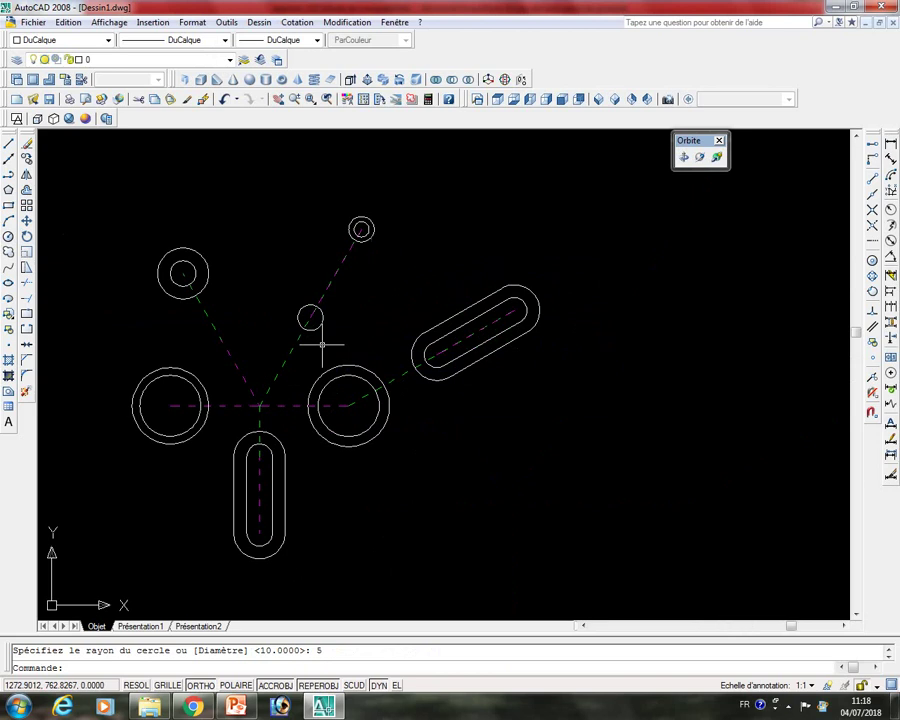
key(Return)
click(310, 317)
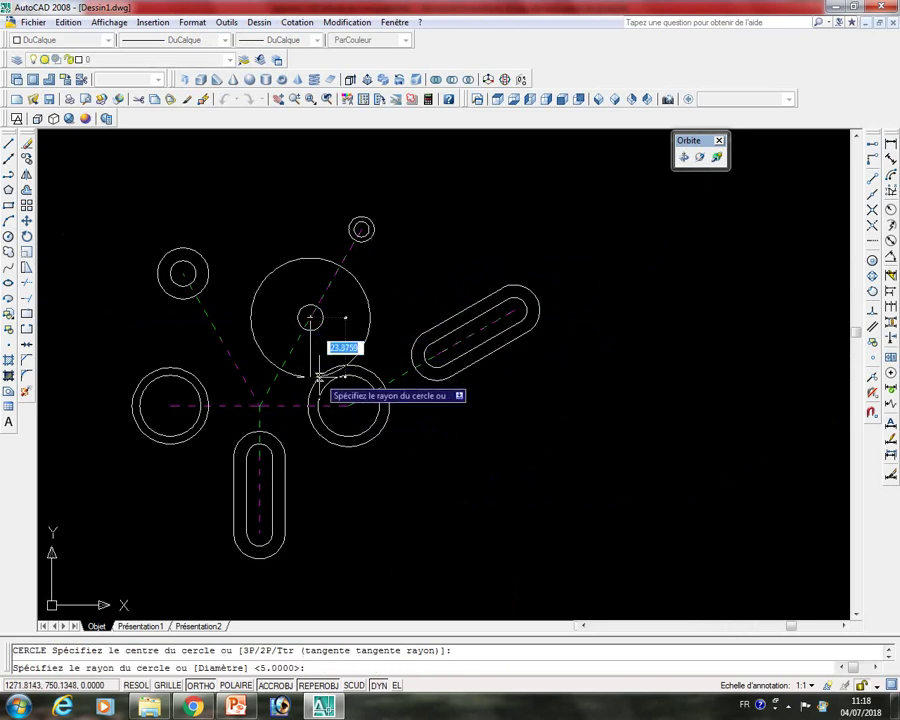
text(10)
key(Return)
Draw a radius 3 and 5 concentric pair on the upper-left axis
middle_drag(222, 405, 283, 366)
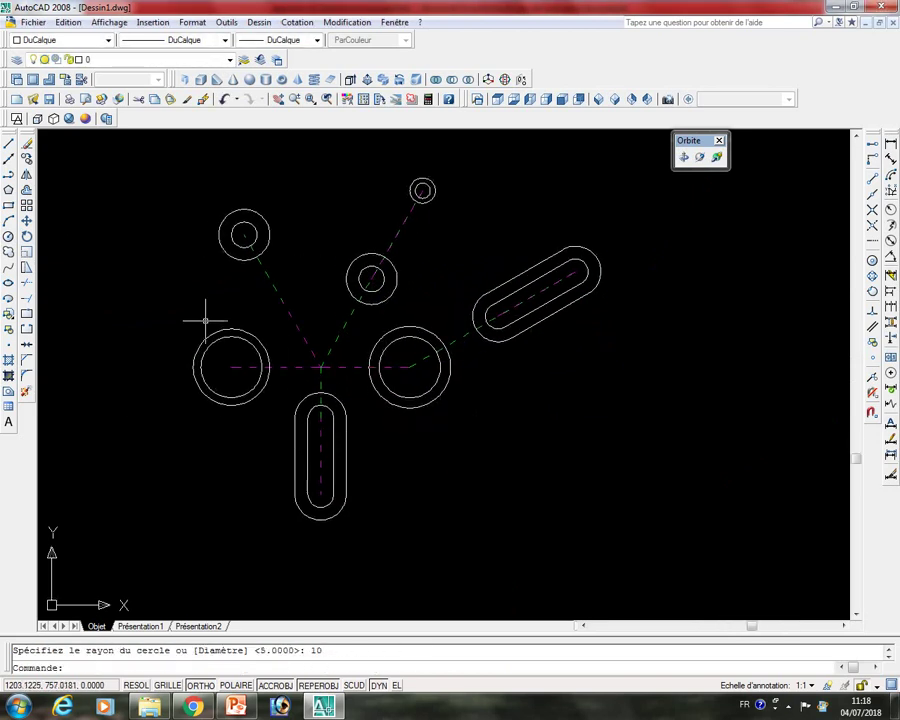
key(Return)
click(284, 297)
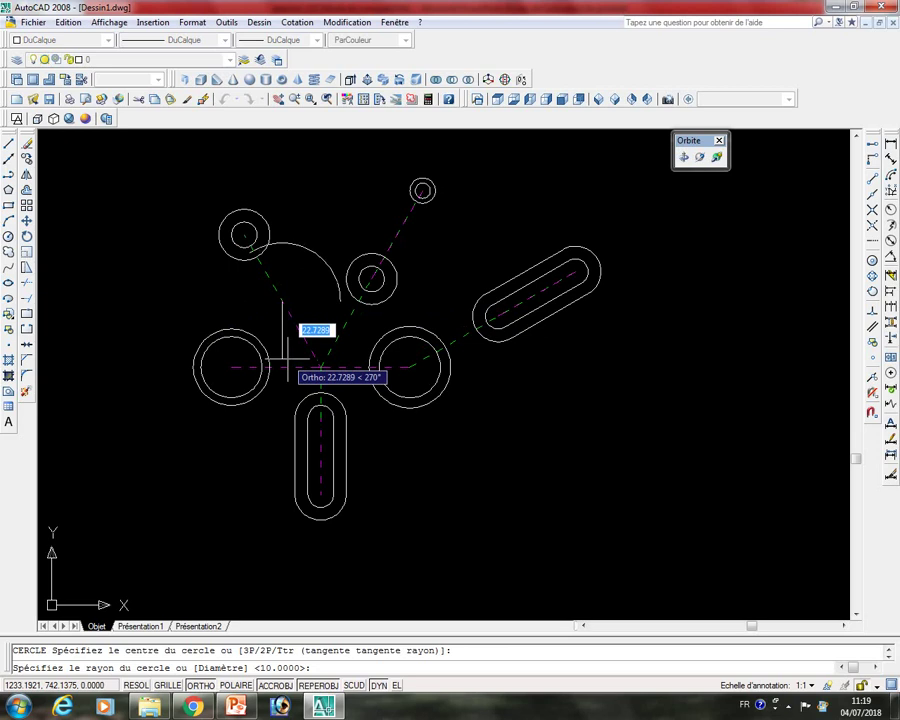
text(3)
key(Return)
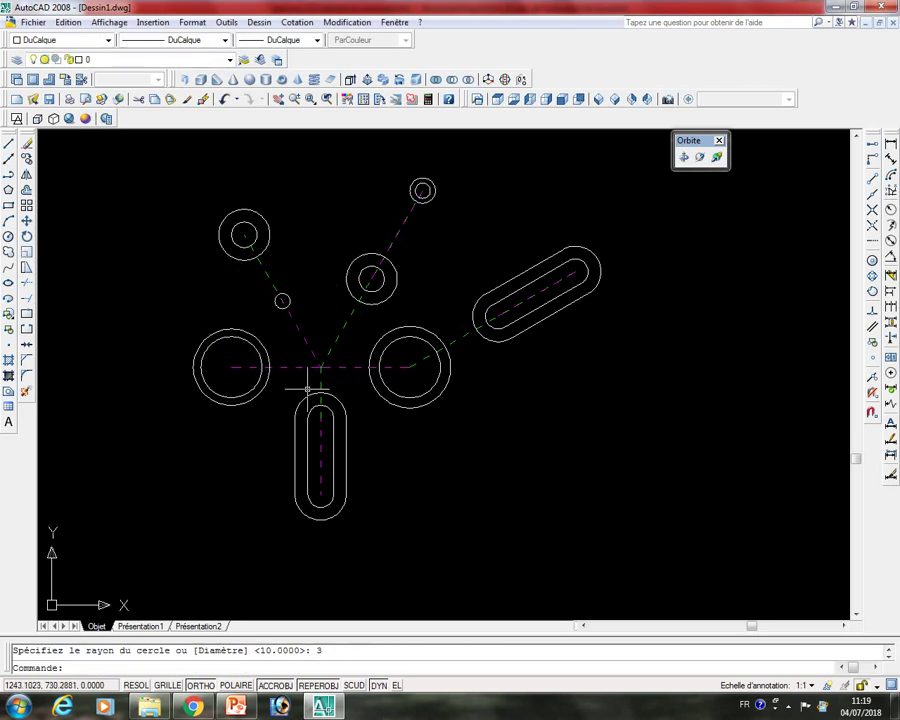
key(Return)
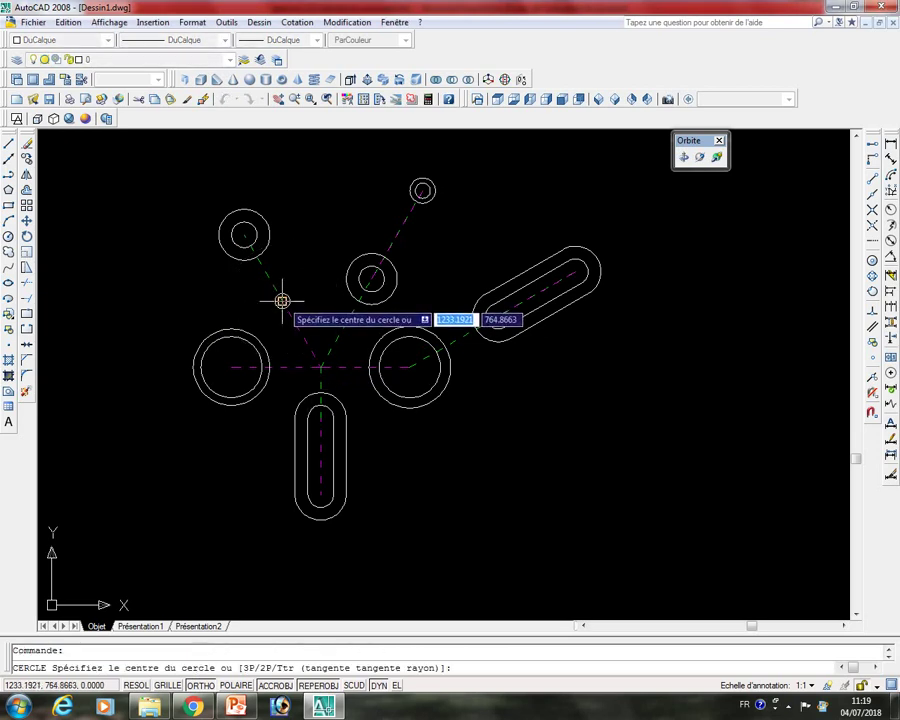
click(282, 300)
text(5)
key(Return)
middle_drag(325, 367, 341, 404)
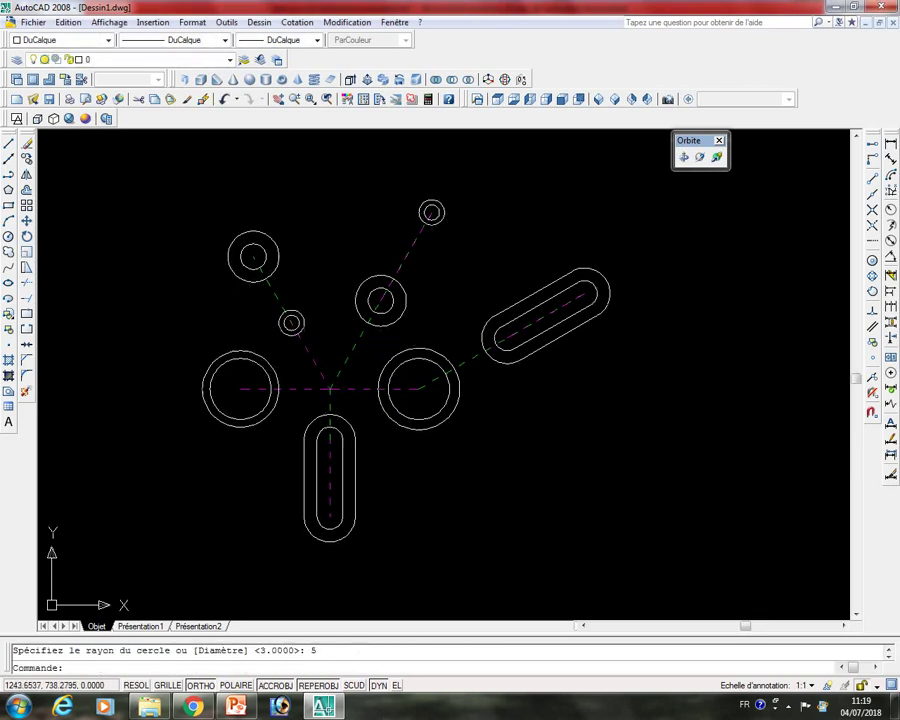
scroll(345, 390, up, 2)
Draw the upper line tangent to the middle outer circle and the small circle
middle_drag(194, 236, 268, 249)
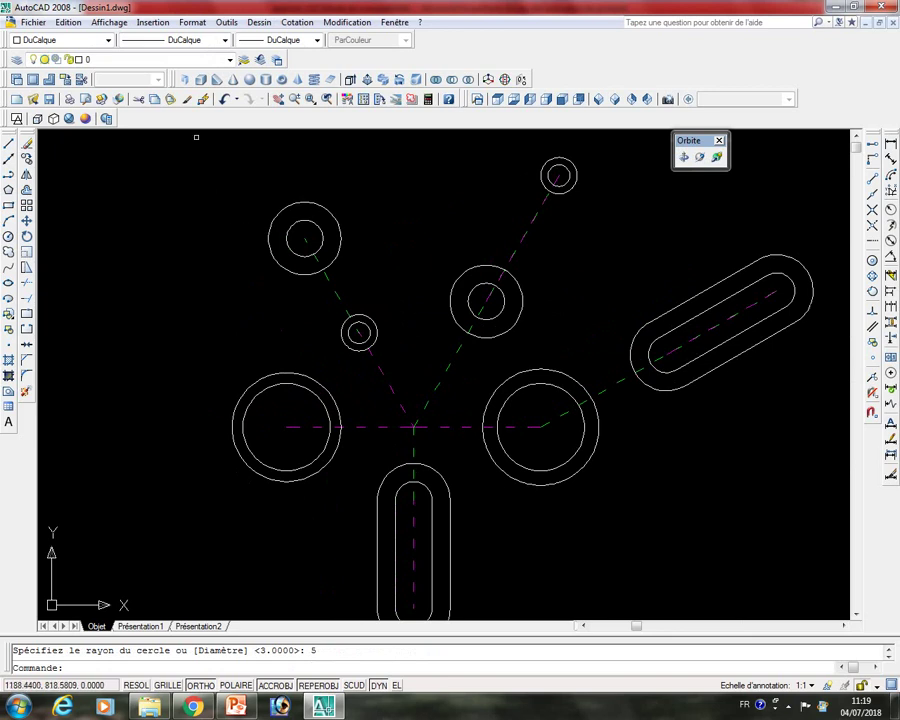
click(9, 143)
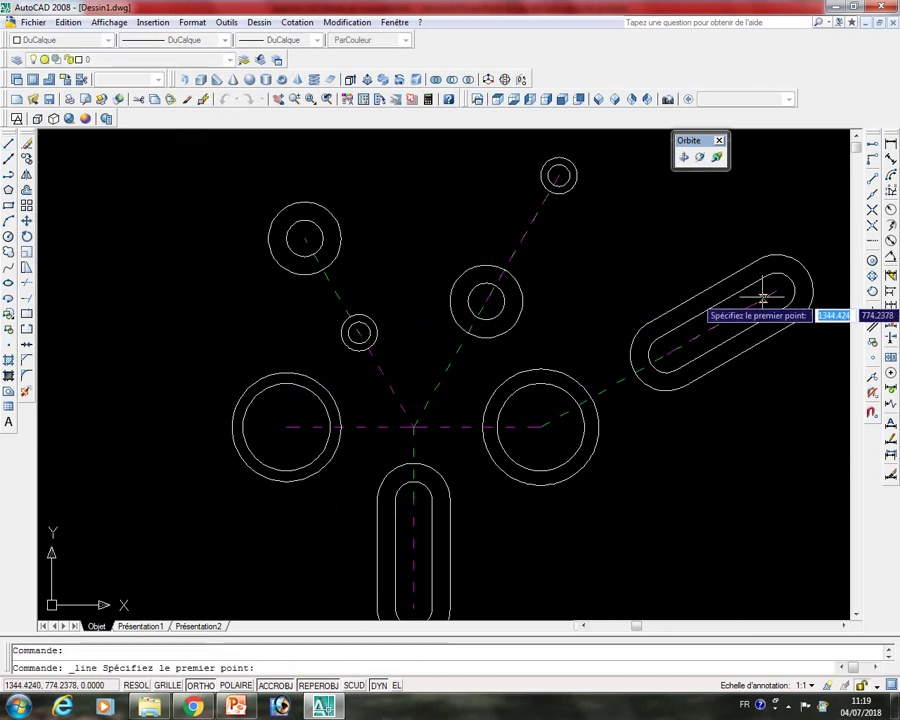
click(872, 291)
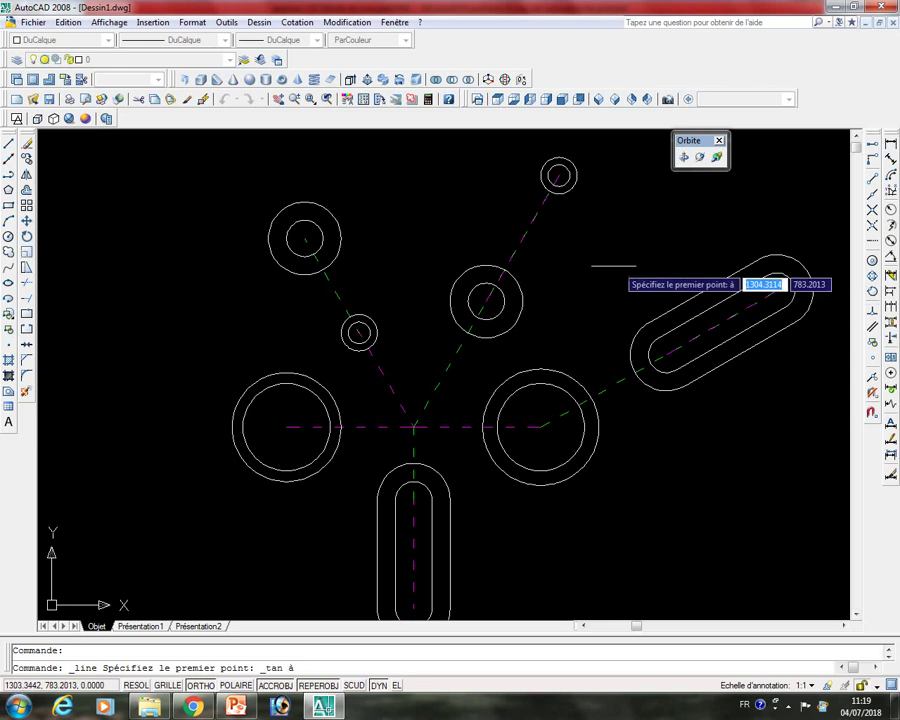
click(472, 261)
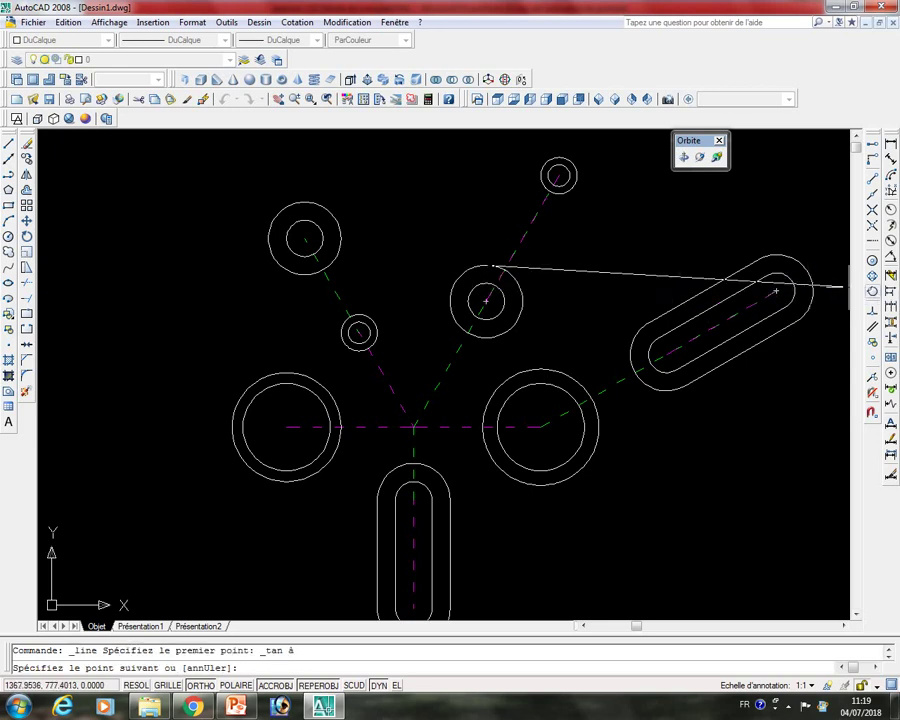
click(872, 291)
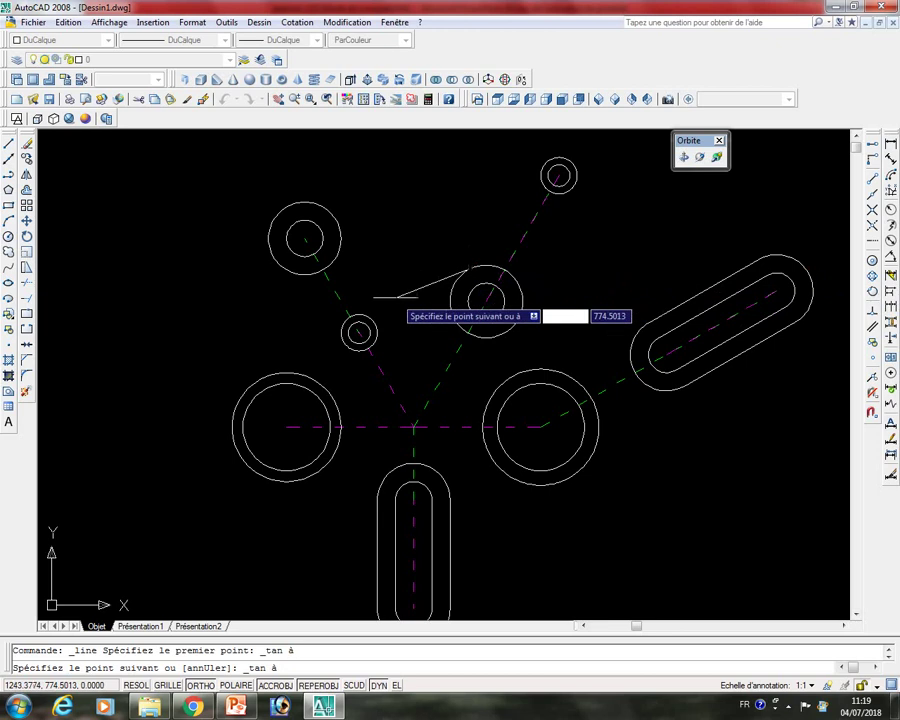
click(349, 314)
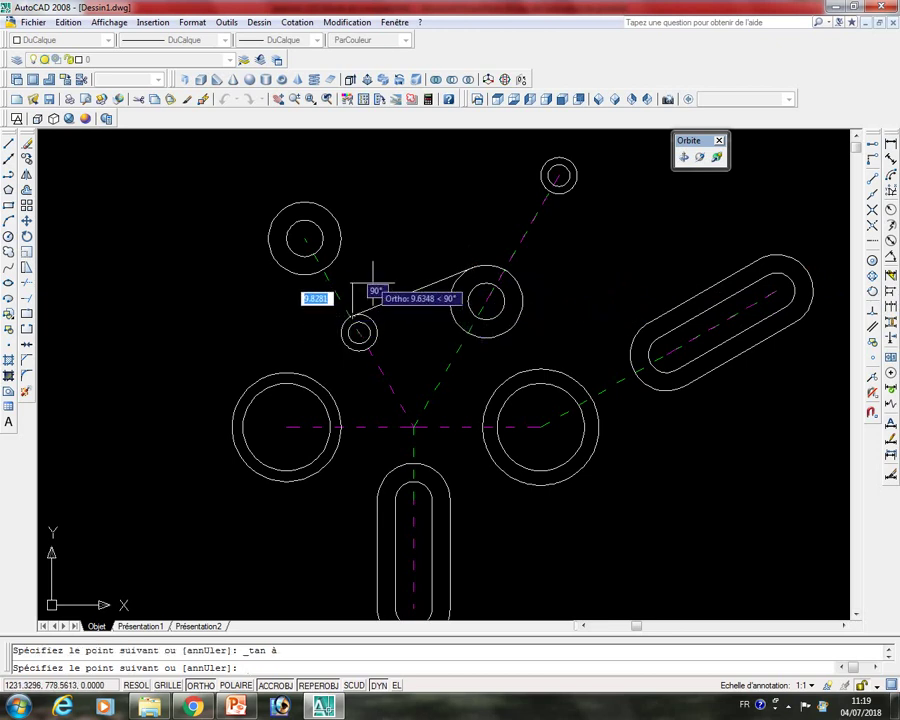
key(Return)
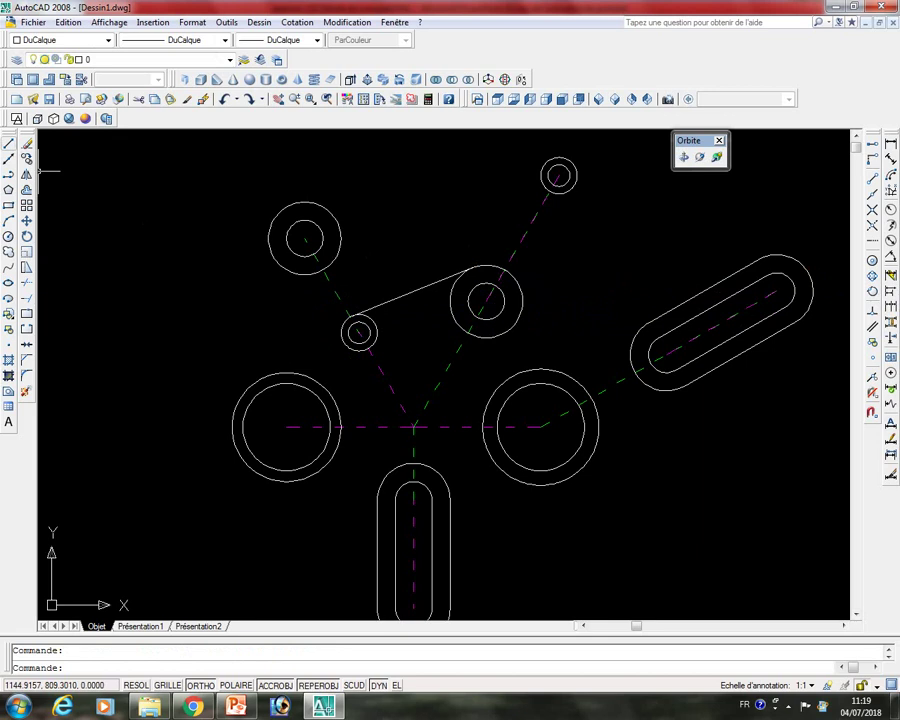
Draw the lower tangent line from the small circle to the middle outer circle
click(9, 143)
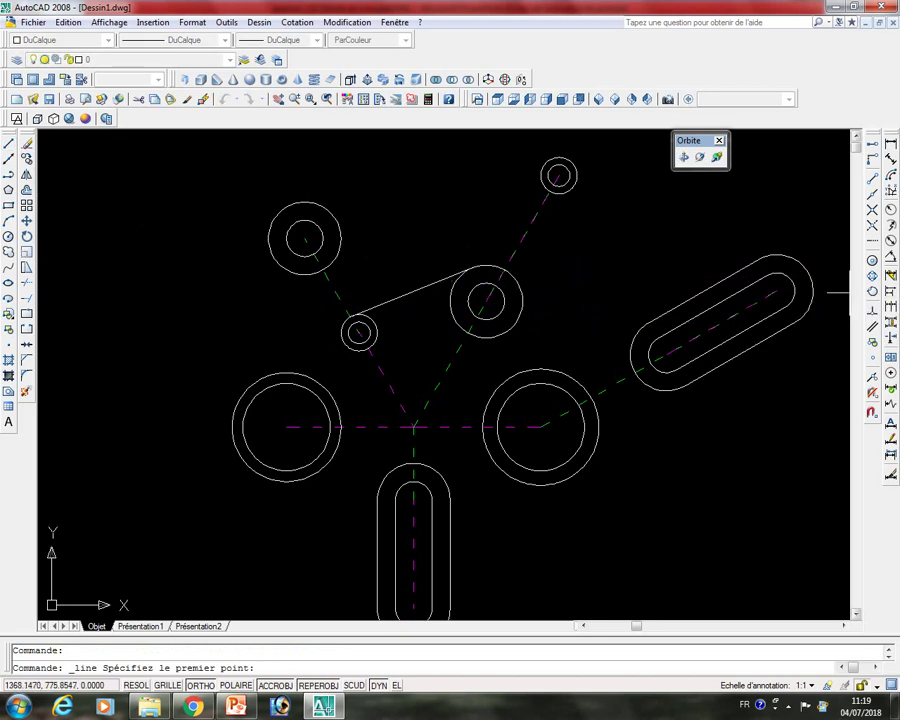
click(872, 291)
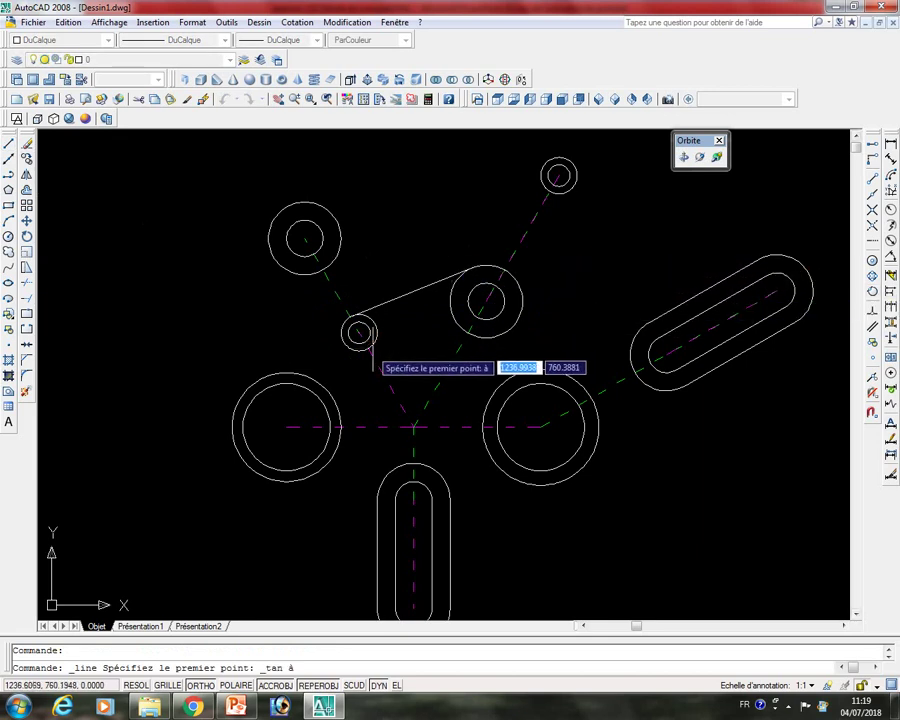
click(368, 352)
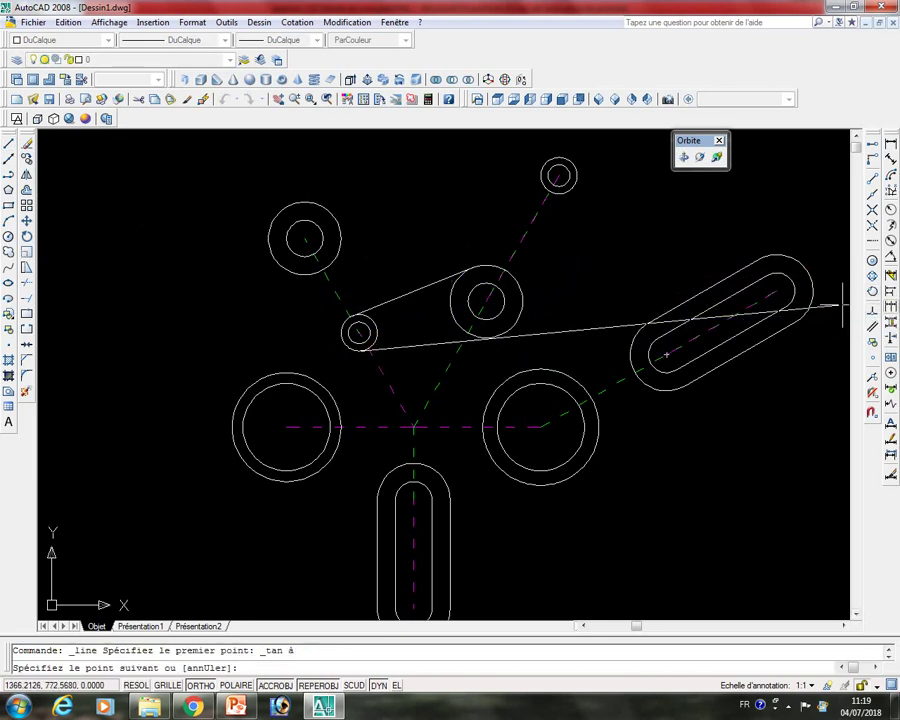
click(872, 291)
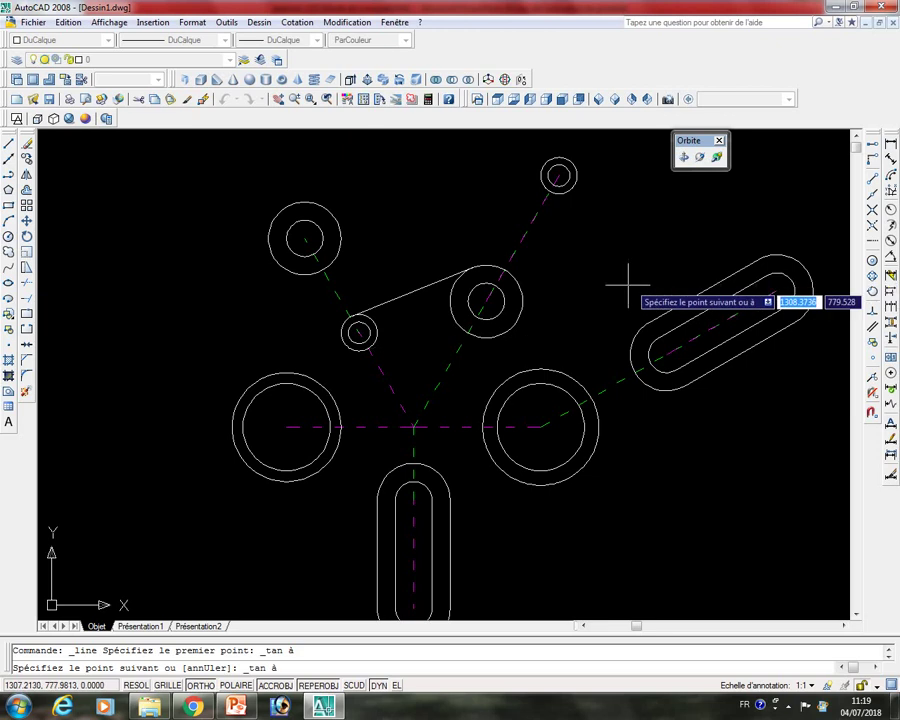
click(493, 334)
key(Escape)
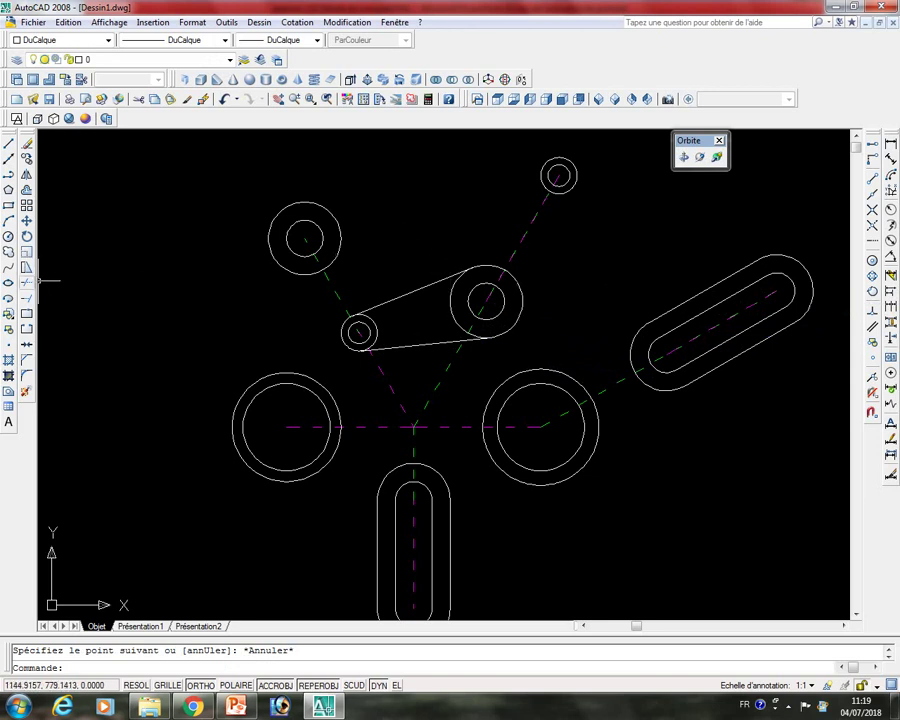
Trim an arc of the small outer circle, then undo the mistaken trim
click(26, 282)
key(Return)
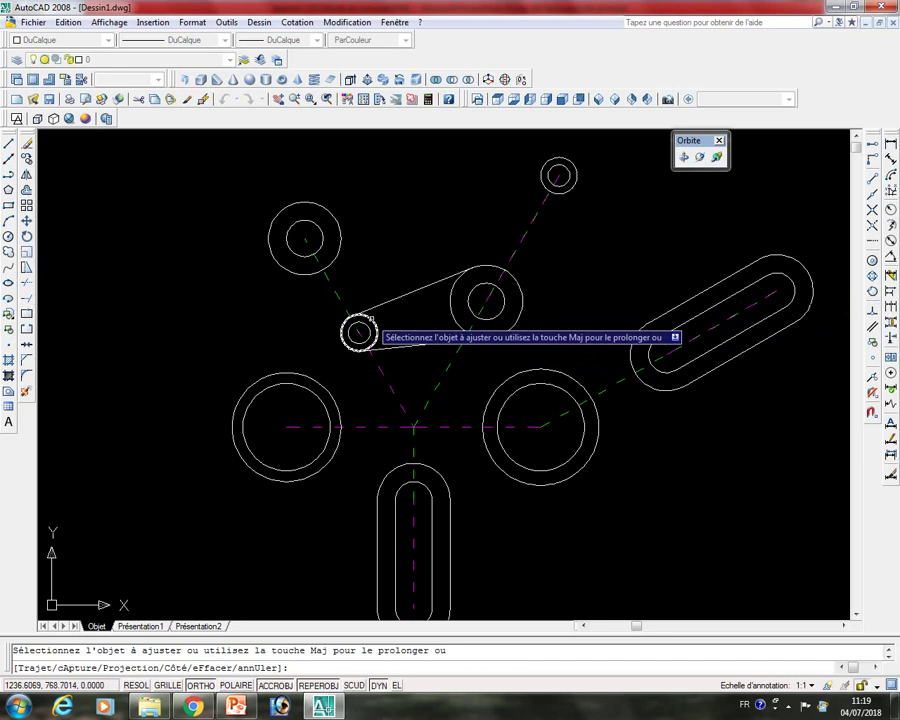
click(369, 322)
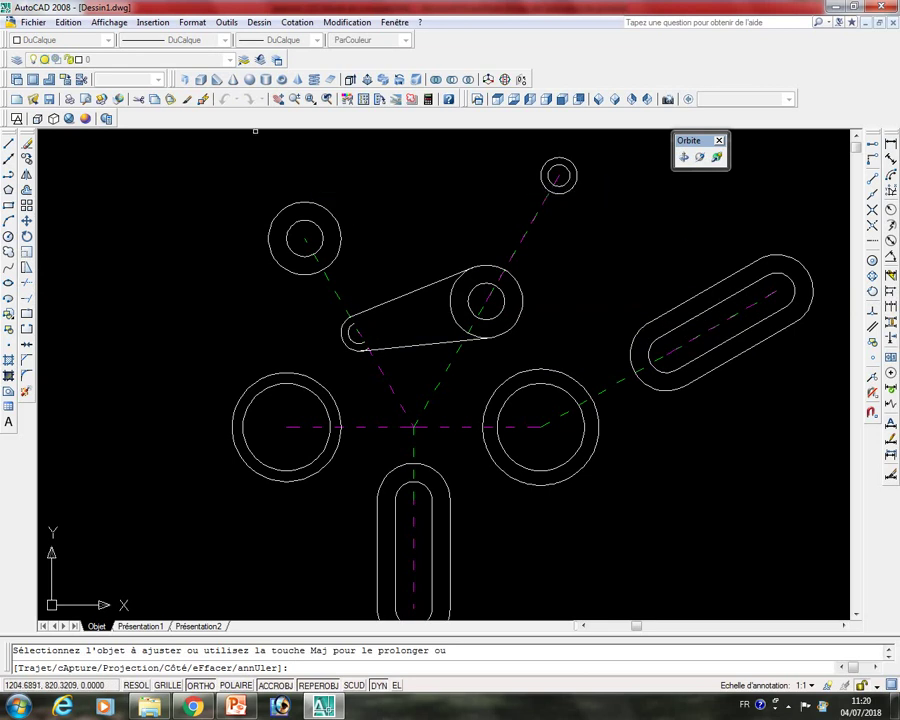
key(Escape)
key(ctrl+z)
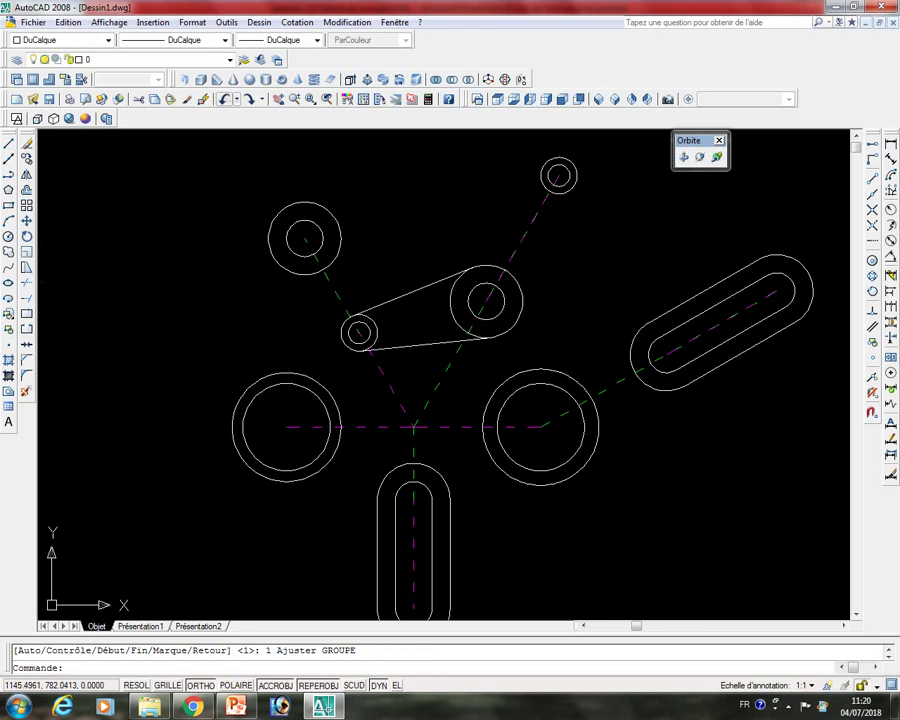
Trim away the small and middle outer circles' arcs inside the arm between the tangent lines
click(26, 282)
key(Return)
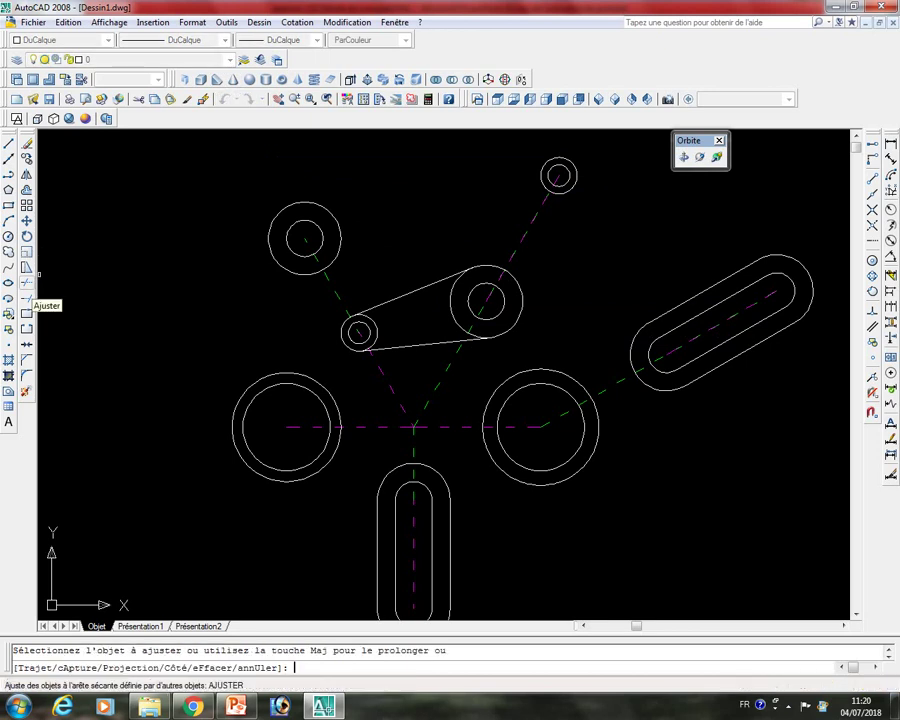
click(366, 322)
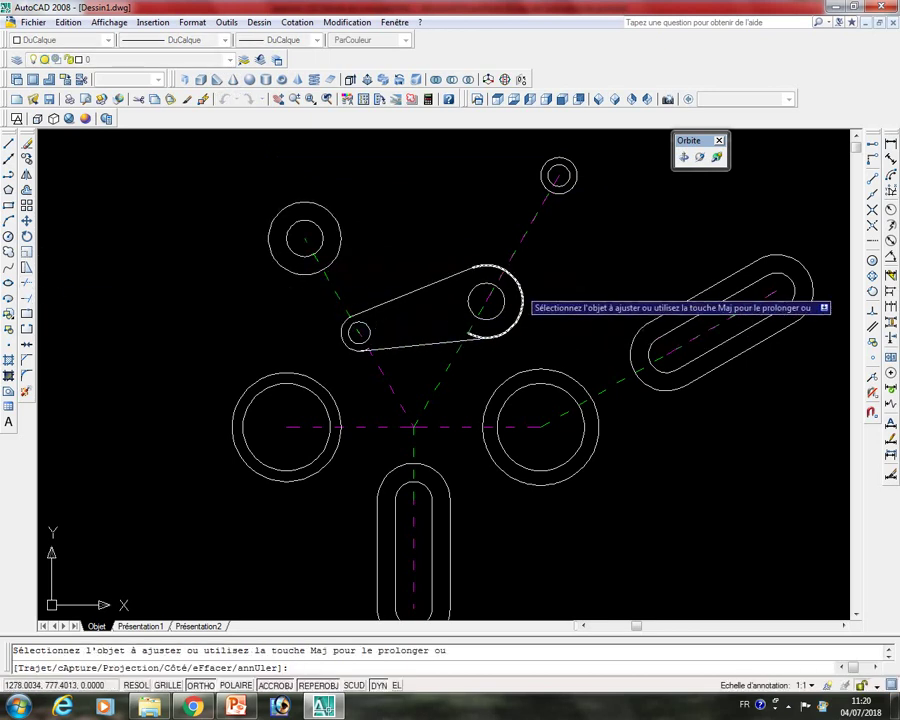
click(456, 322)
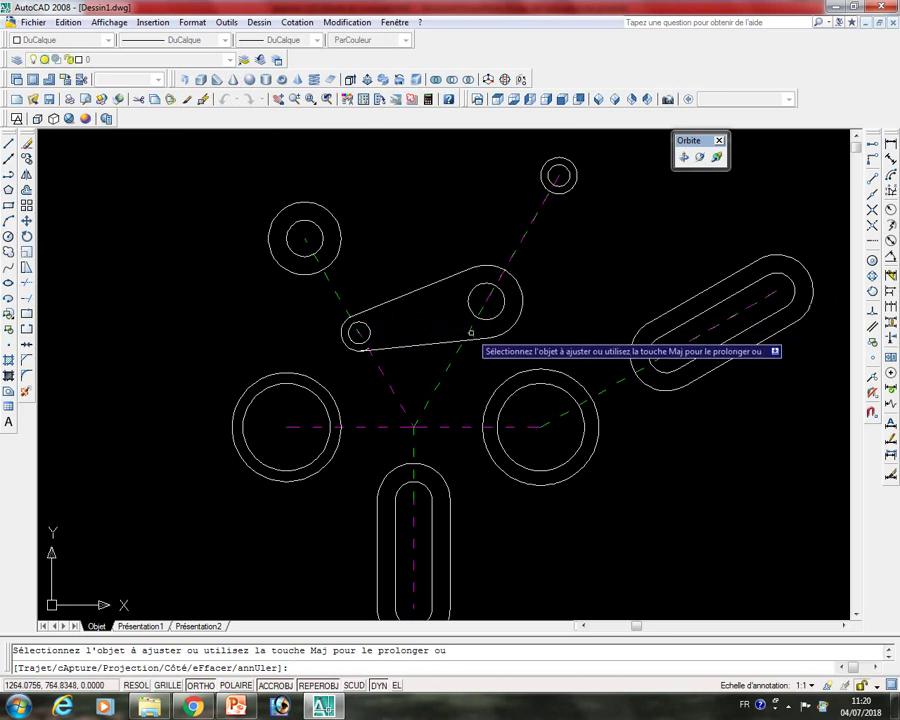
scroll(367, 341, up, 4)
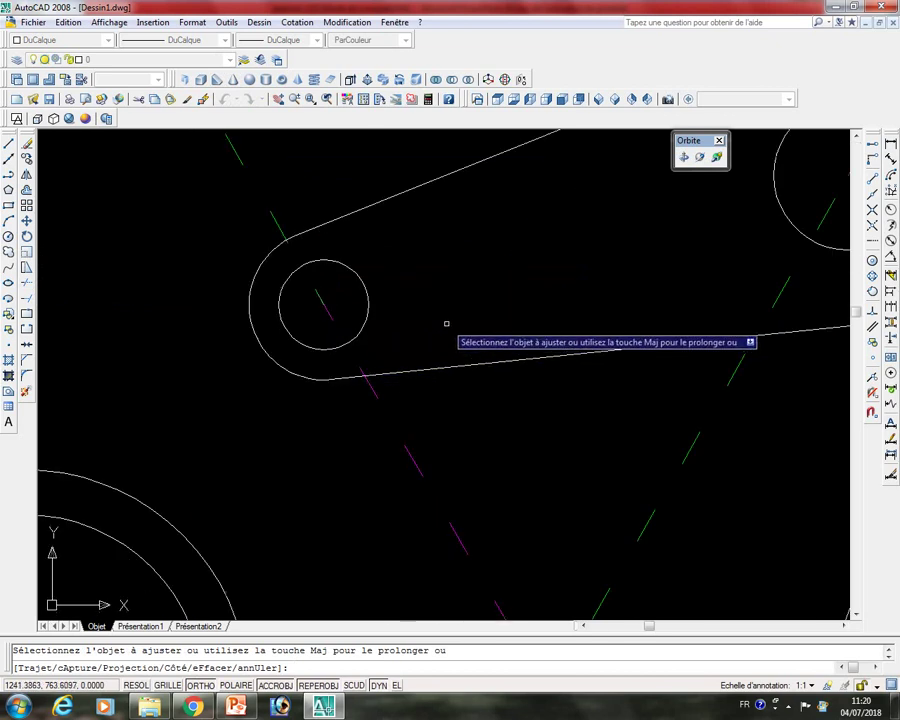
key(Escape)
scroll(448, 237, down, 5)
scroll(448, 237, down, 2)
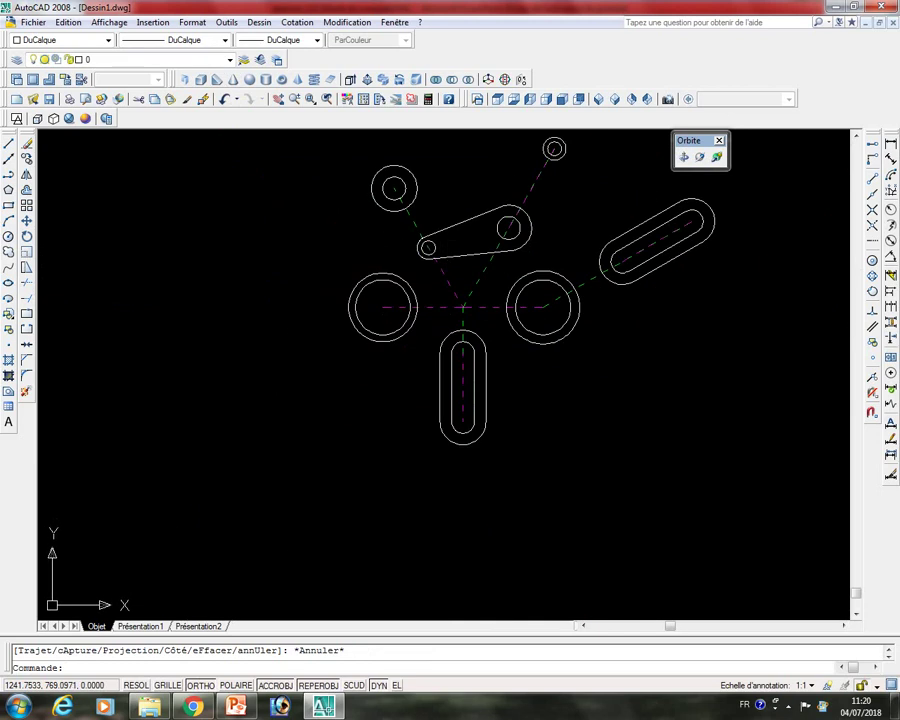
middle_drag(448, 237, 411, 288)
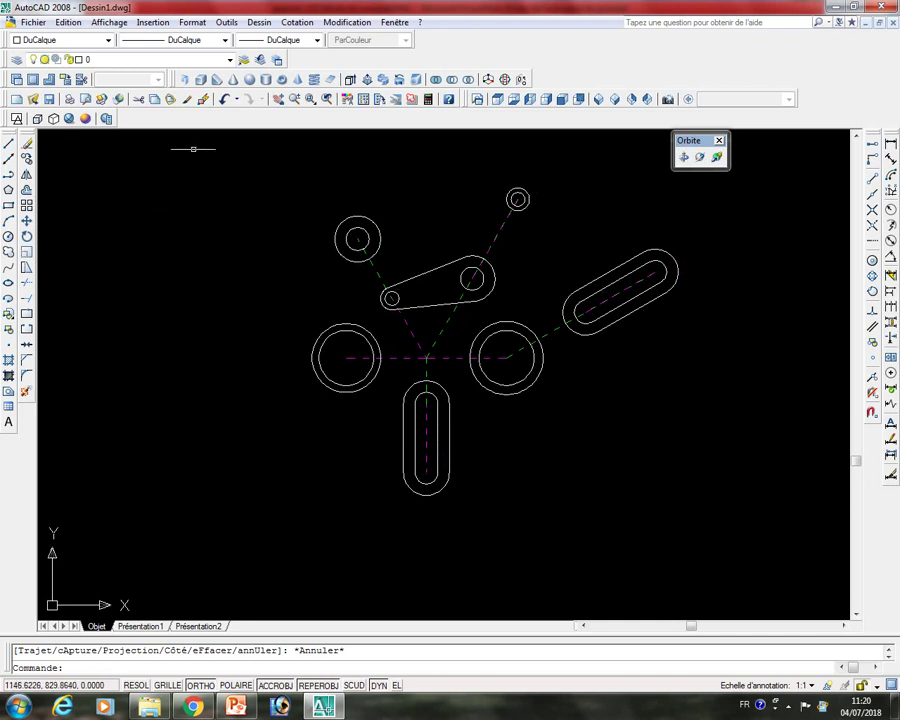
middle_drag(385, 336, 365, 385)
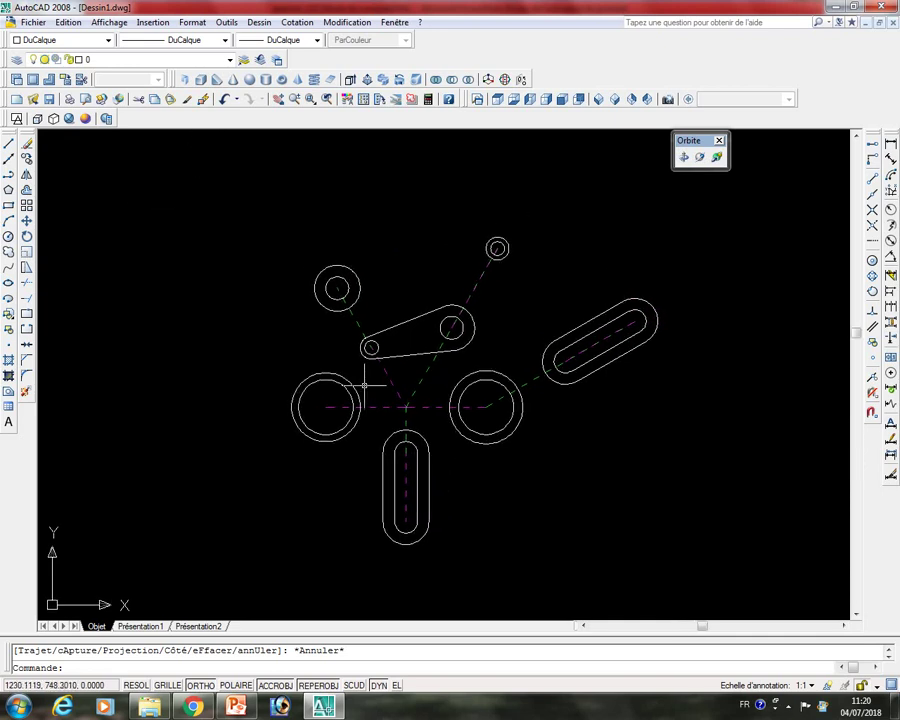
mouse_move(470, 537)
middle_down()
mouse_move(440, 575)
mouse_move(488, 550)
middle_up()
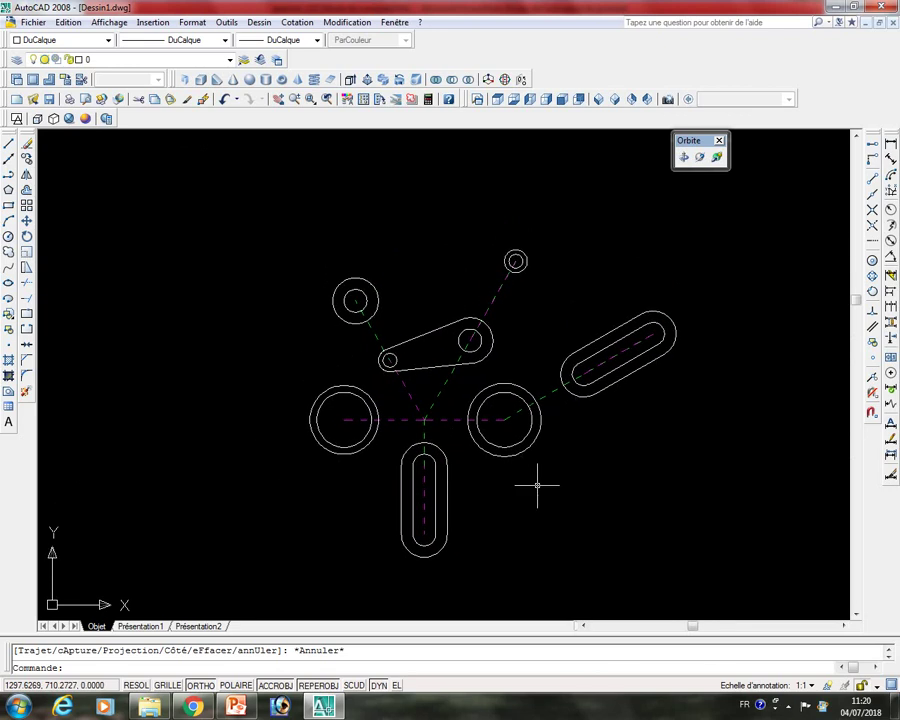
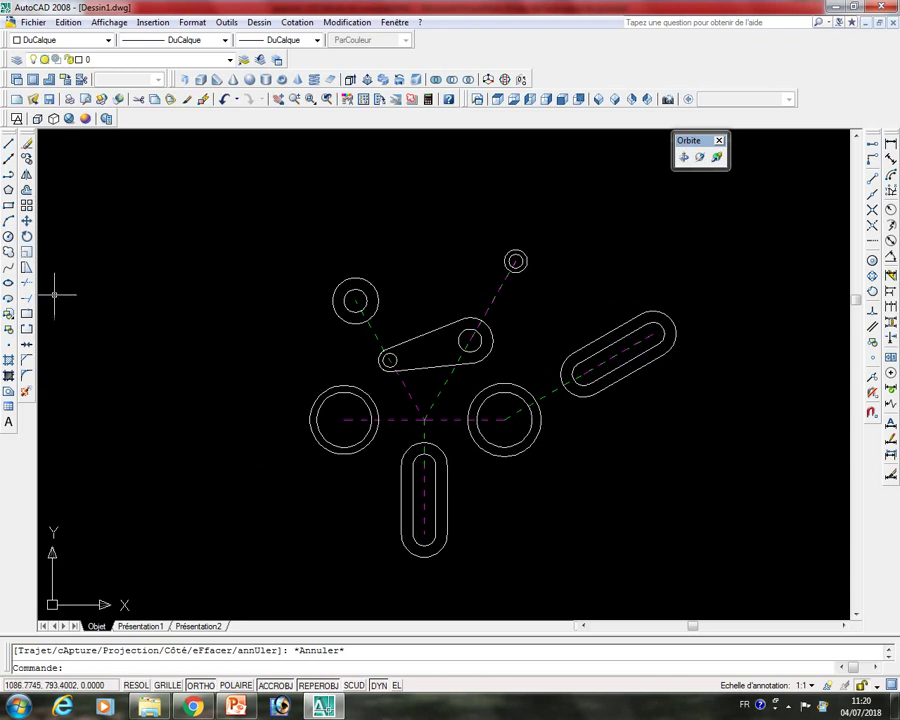
Draw tangent lines from the angled slot's upper end to the small top circle and the left circles
text(l)
key(Return)
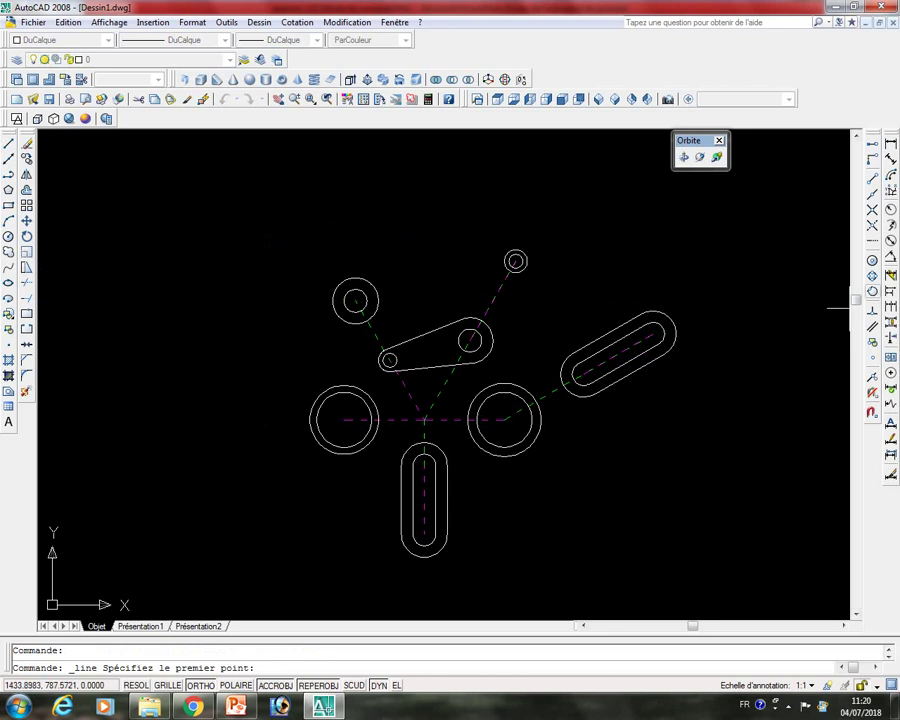
text(tan)
key(Return)
click(662, 312)
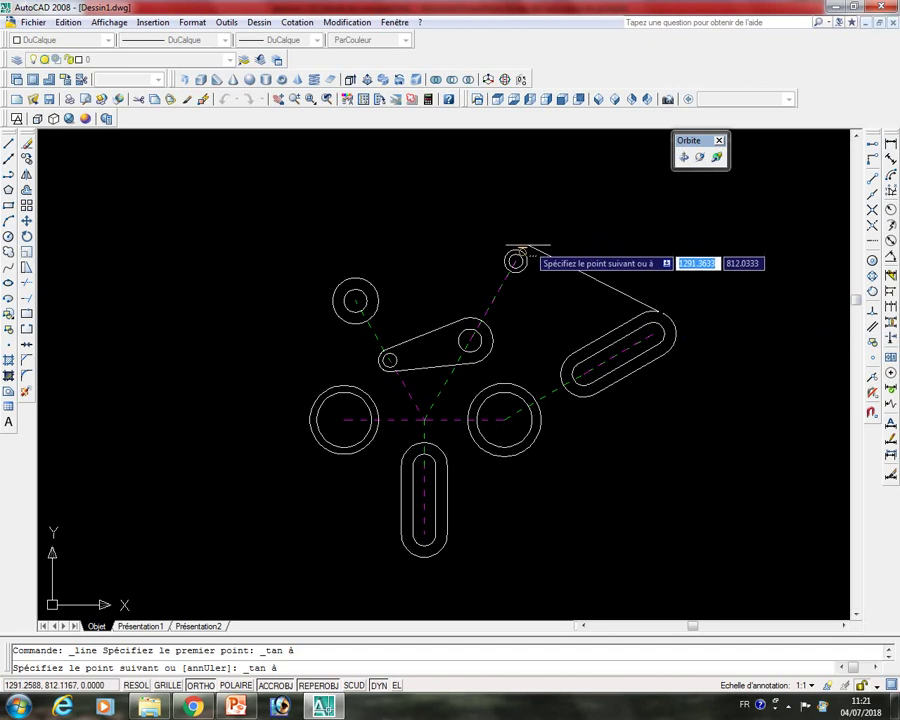
click(519, 247)
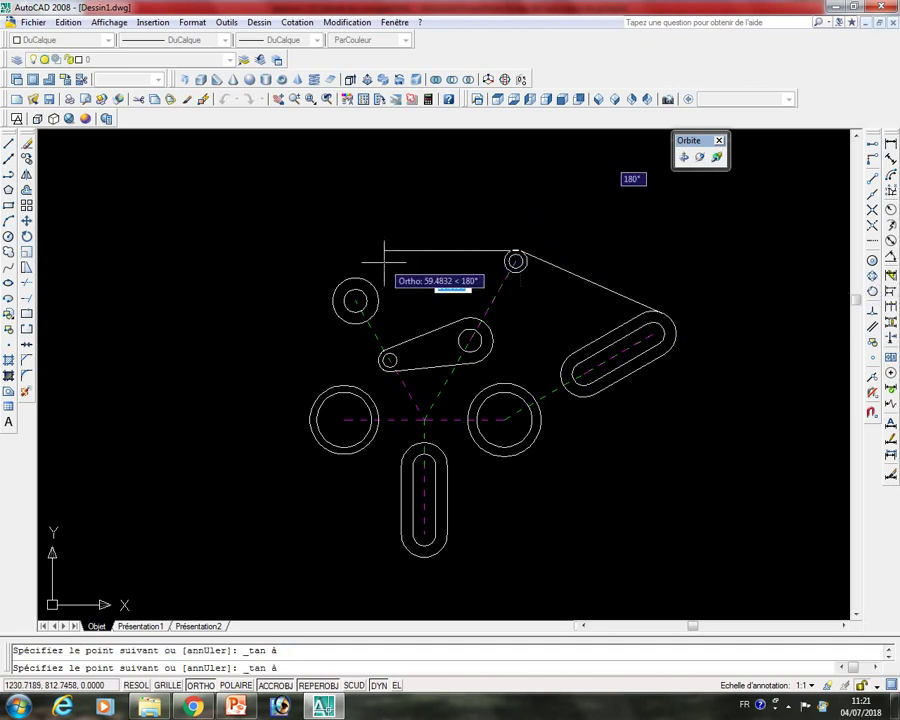
click(352, 277)
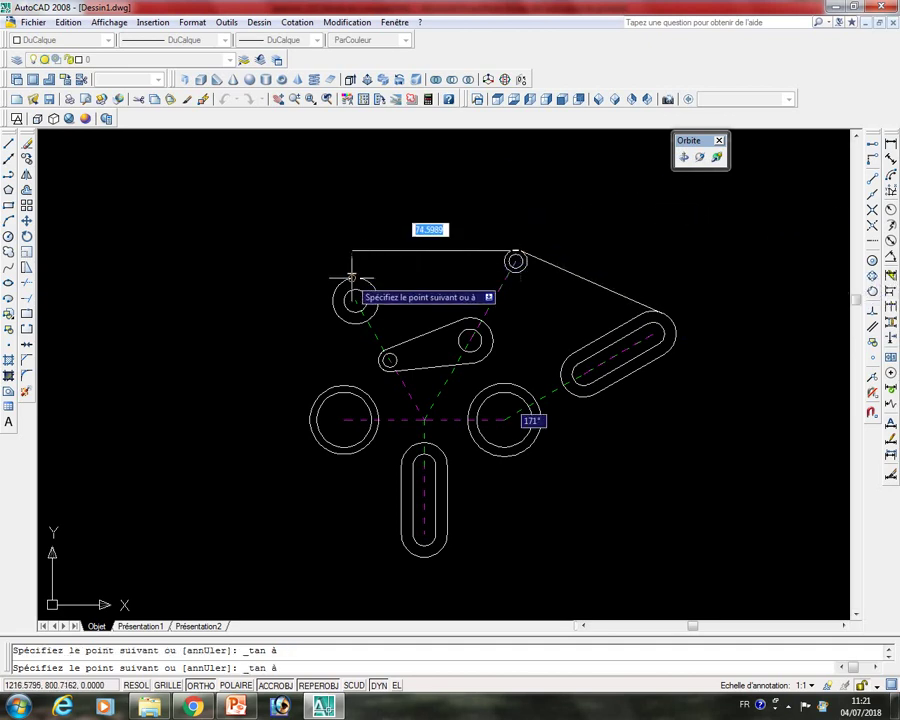
click(873, 291)
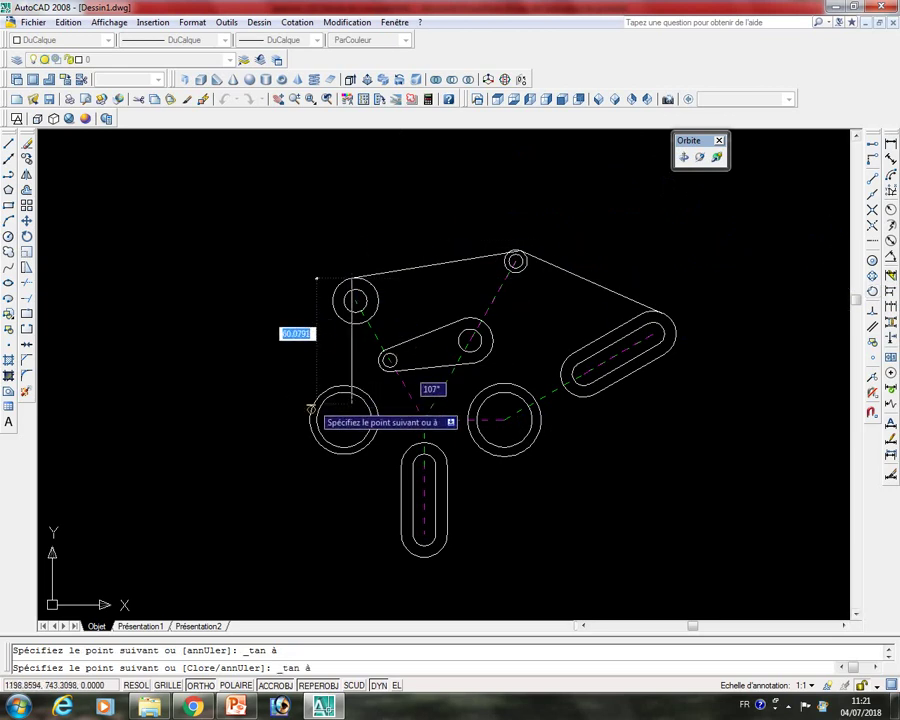
click(308, 404)
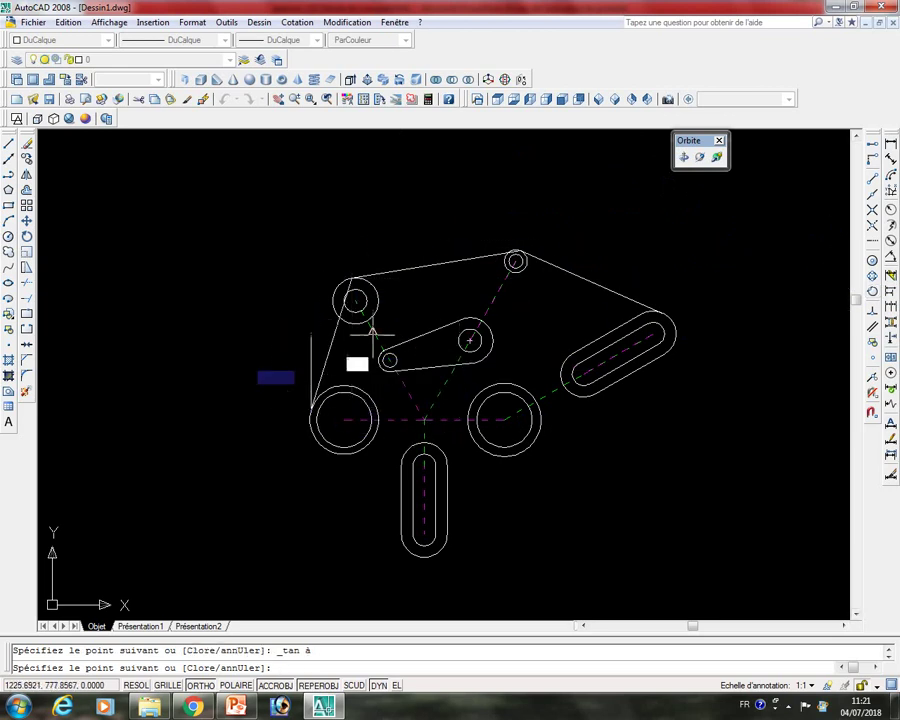
key(Escape)
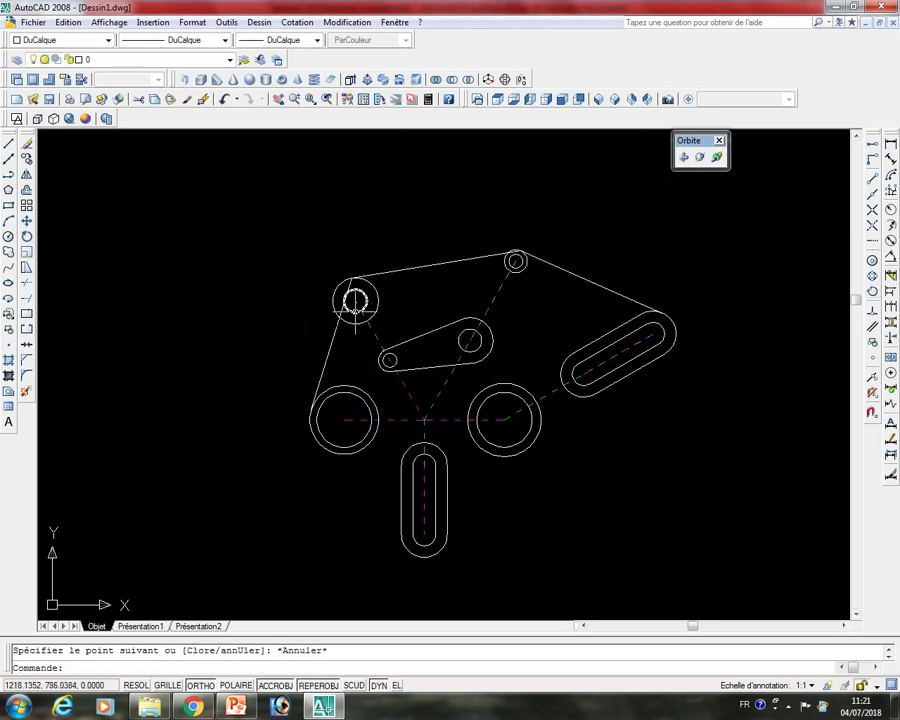
Erase the extra left and upper tangent lines, keeping only the slot-to-top-circle tangent
click(340, 322)
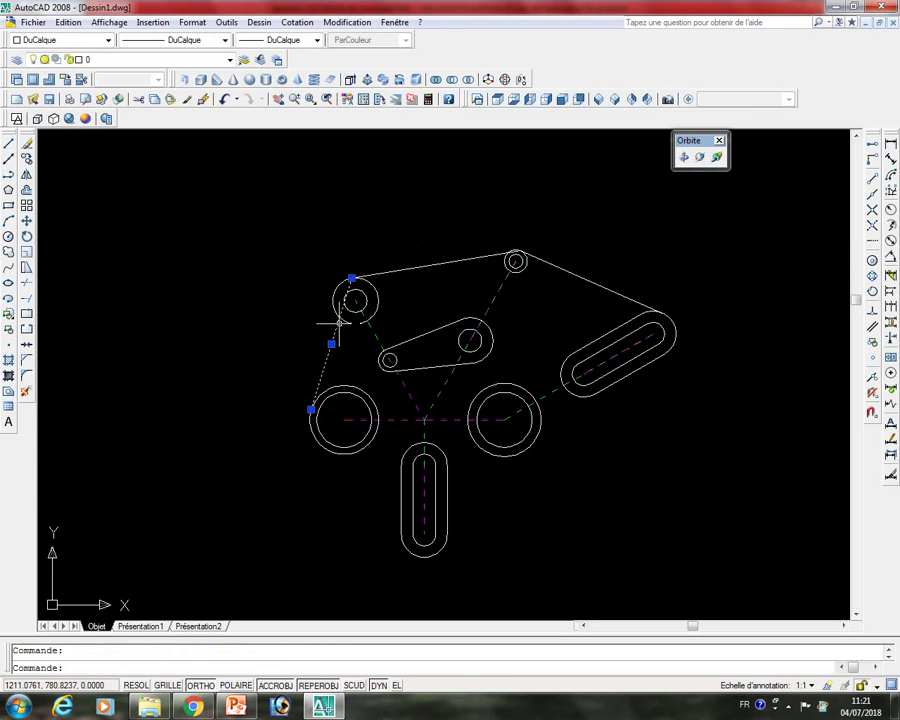
key(Delete)
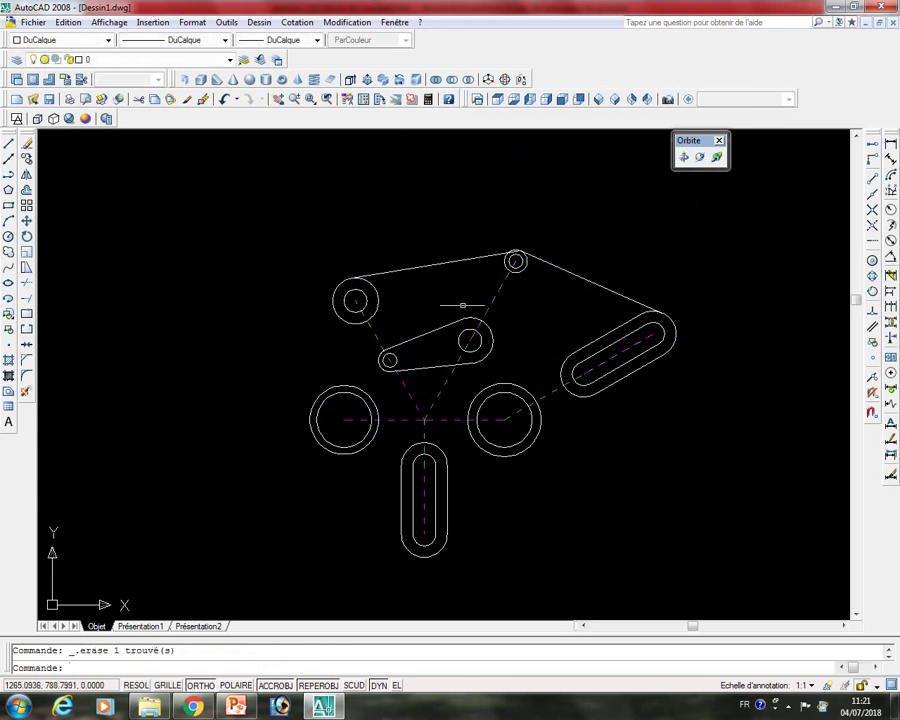
click(467, 257)
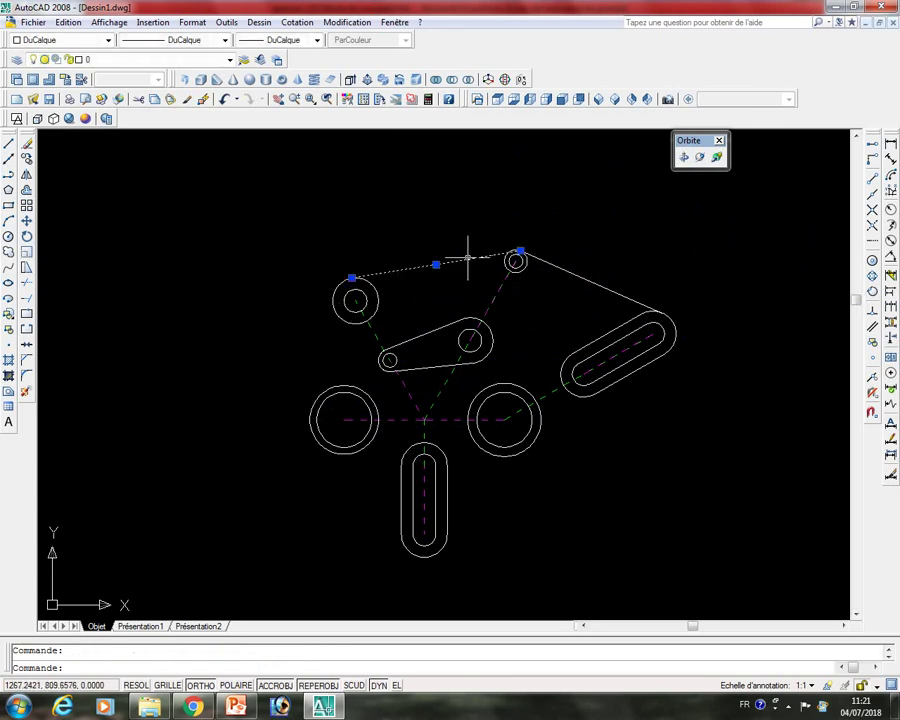
key(Delete)
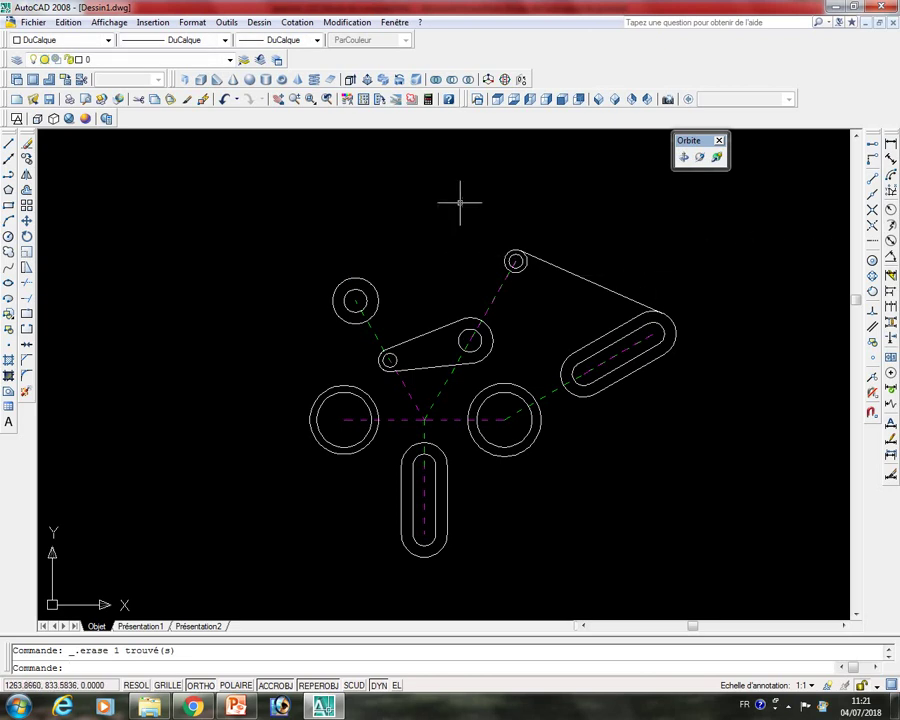
Draw a tangent line from the small top circle to the upper-left circle
text(l)
key(Return)
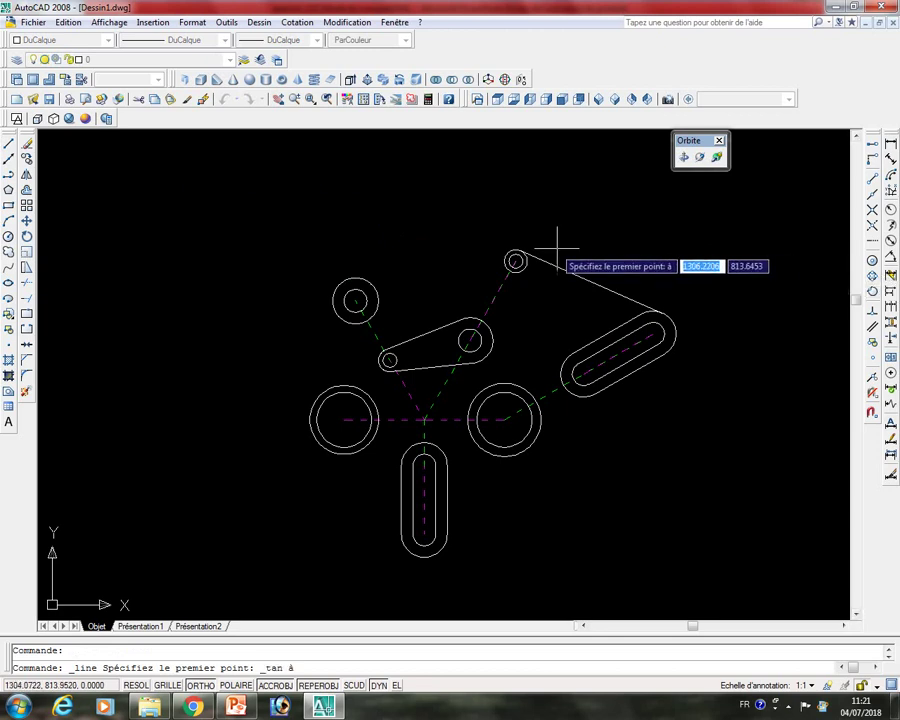
click(515, 256)
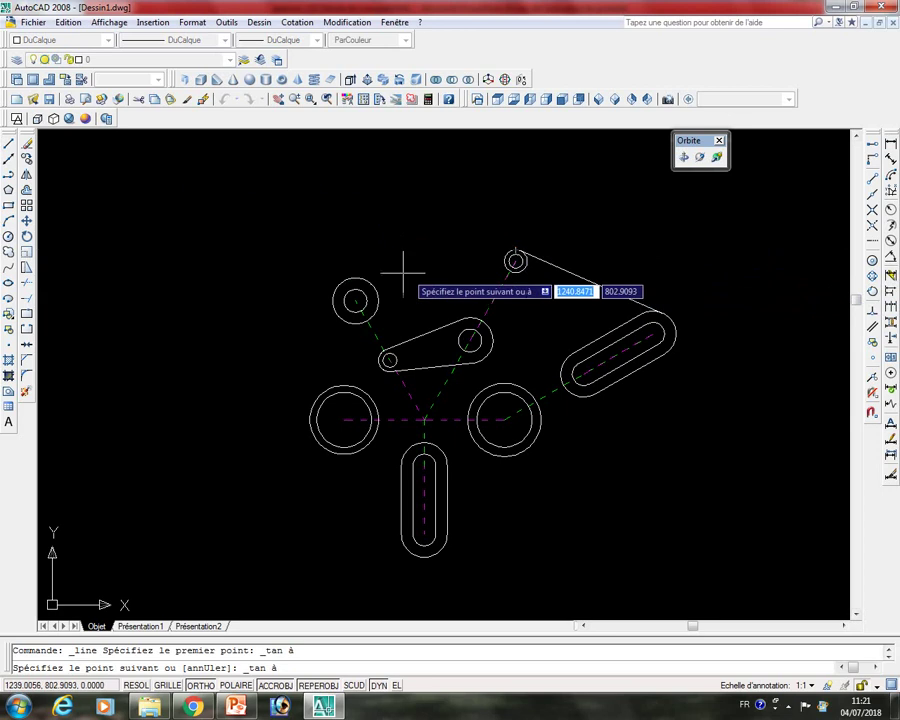
click(351, 277)
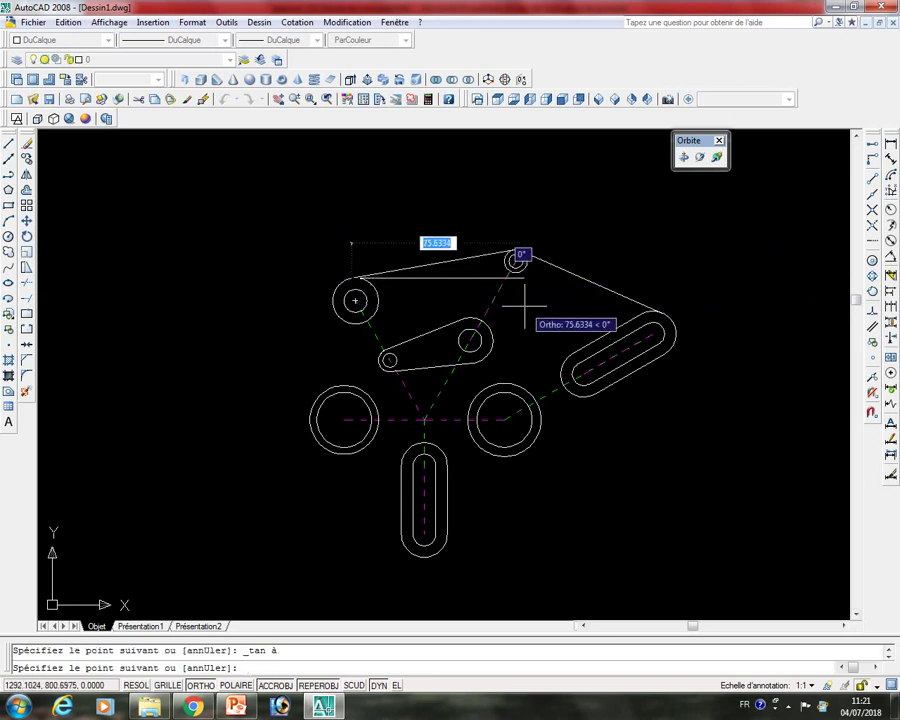
key(Return)
key(Return)
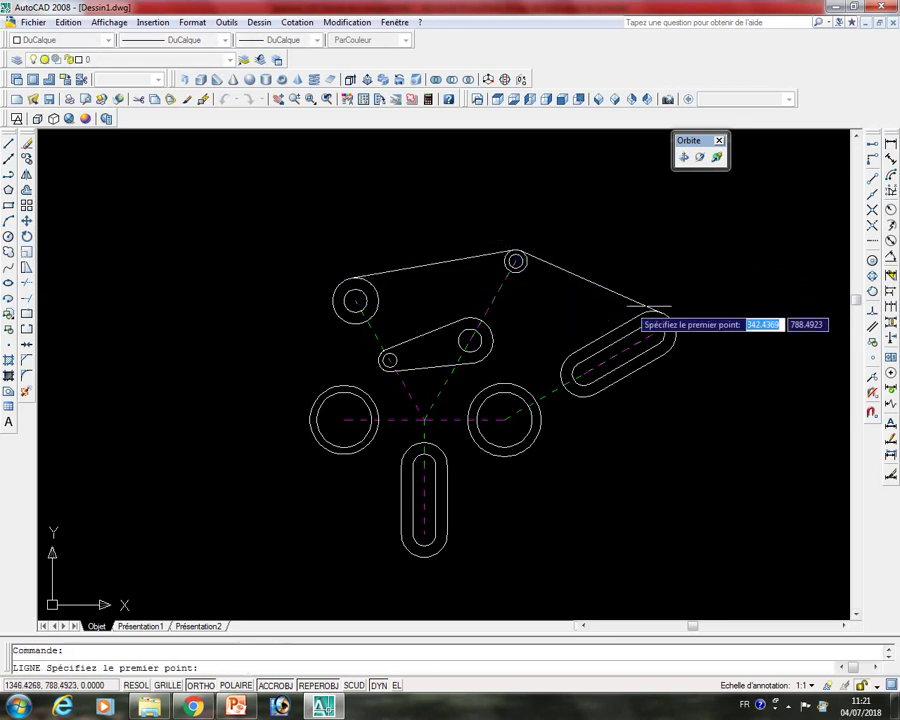
Try a line from the upper-left circle down to the lower-left circle, then erase the misplaced line
click(872, 291)
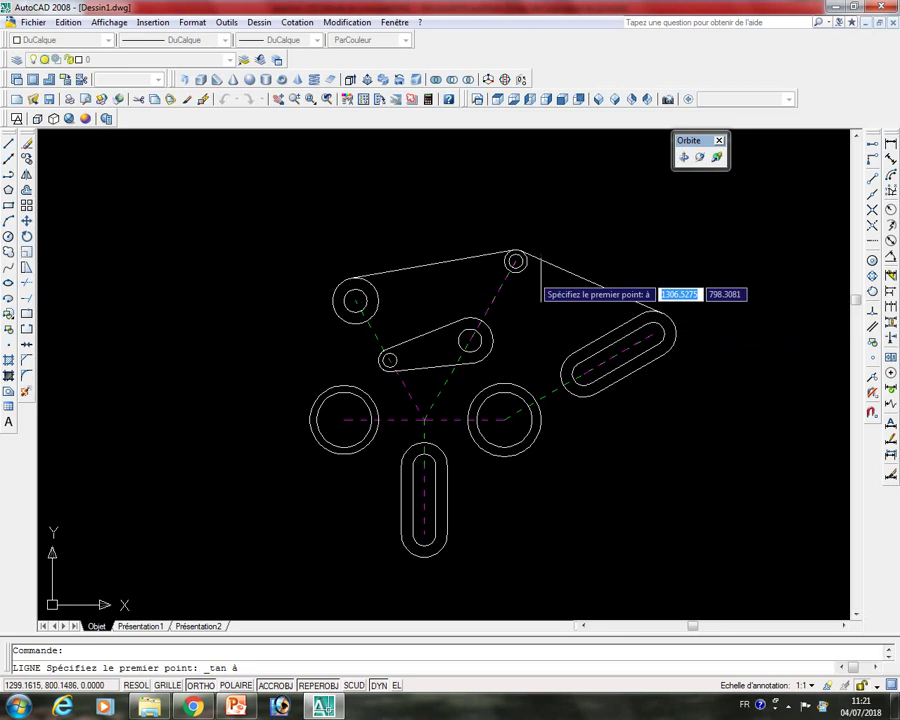
click(322, 297)
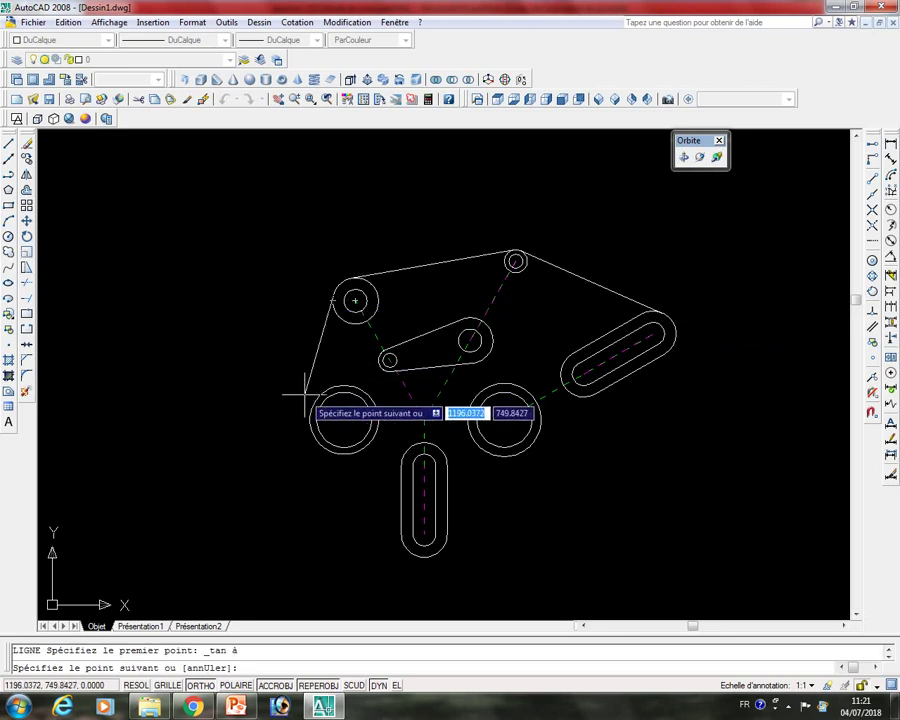
click(317, 397)
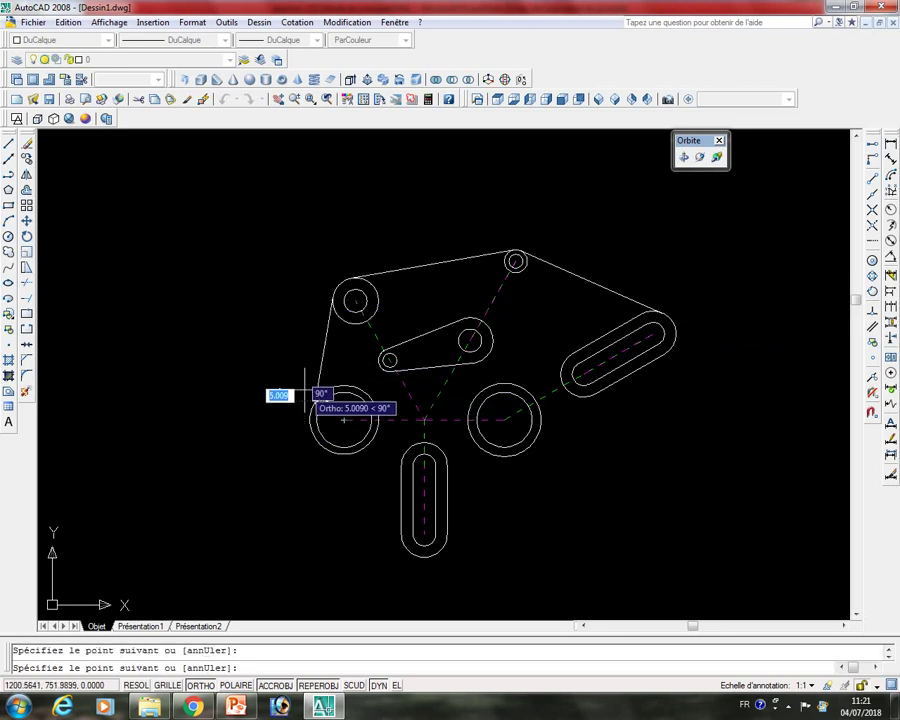
key(Return)
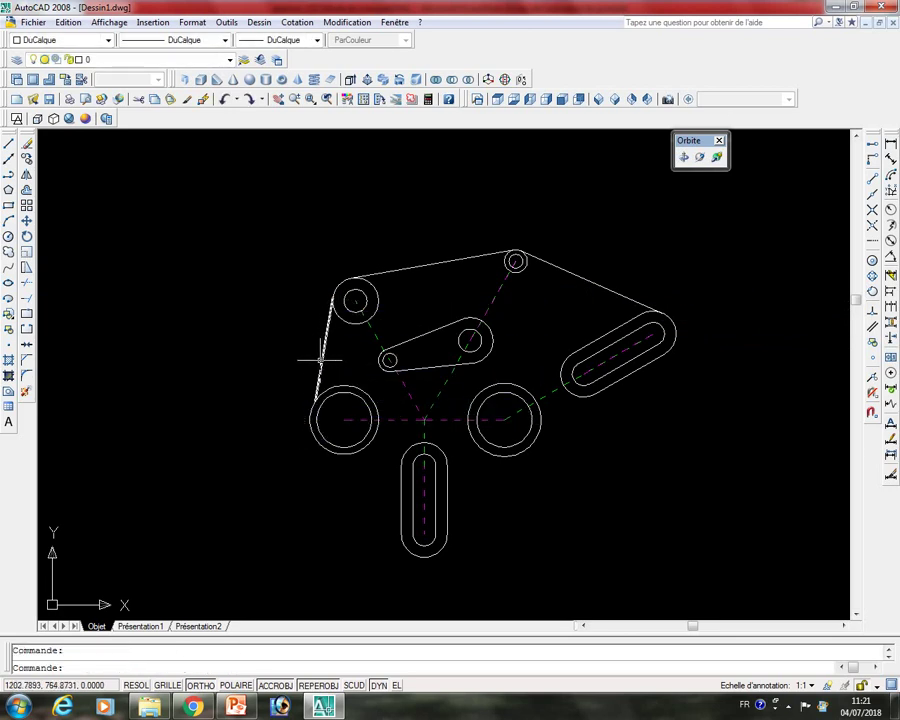
click(320, 362)
key(Delete)
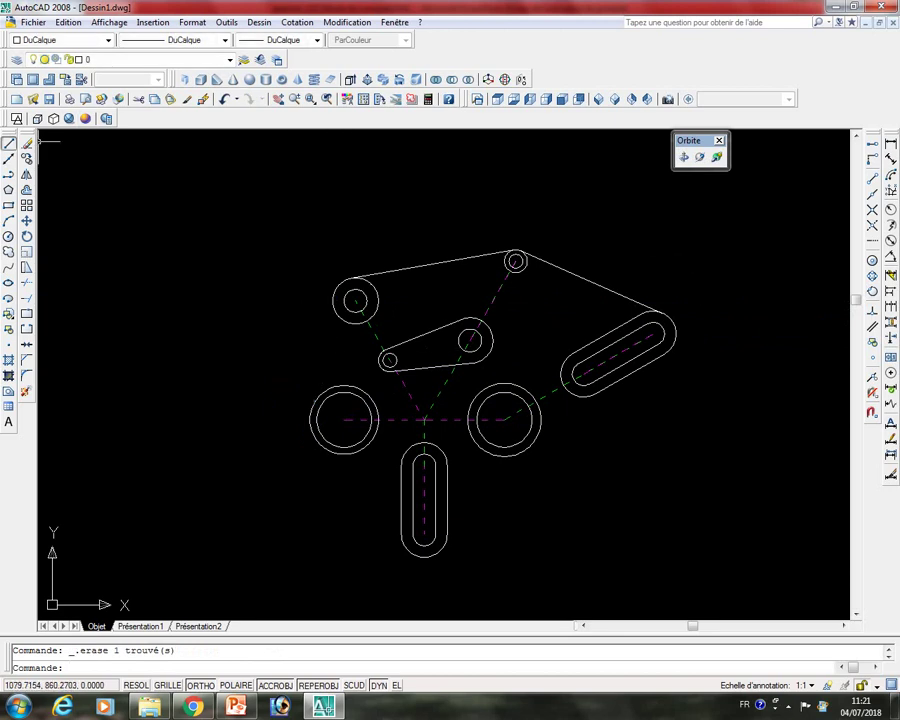
Draw a proper tangent line between the upper-left and lower-left circles
click(9, 143)
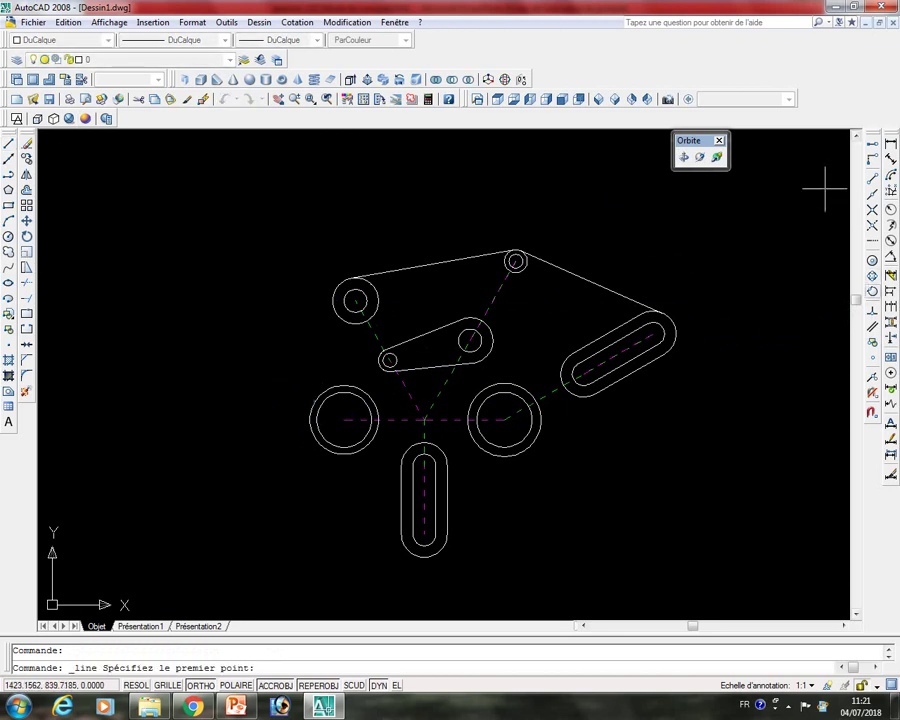
click(872, 291)
click(341, 299)
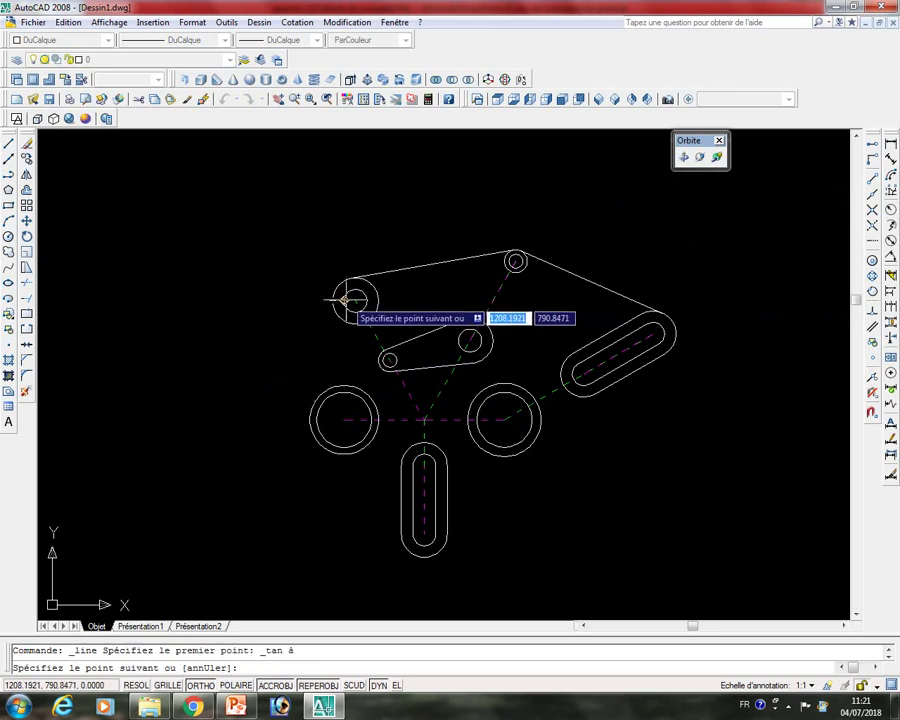
click(872, 291)
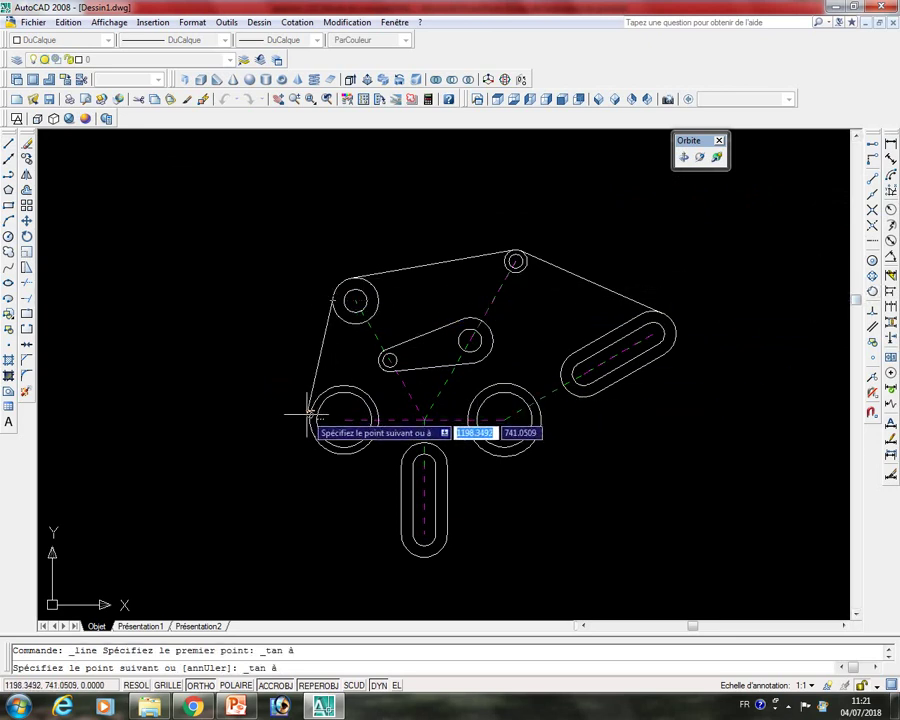
click(310, 409)
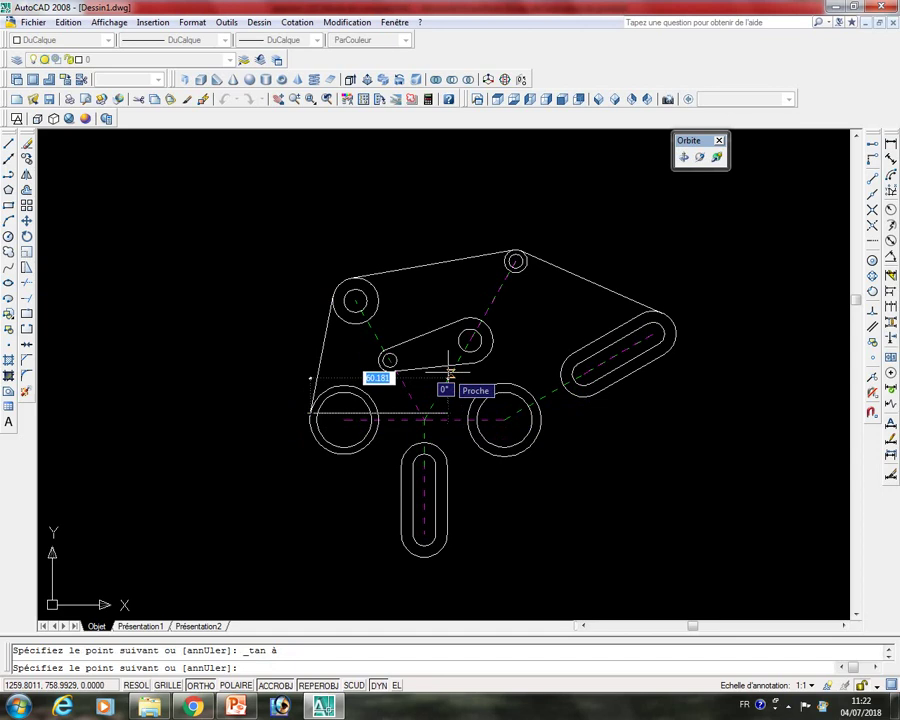
key(Escape)
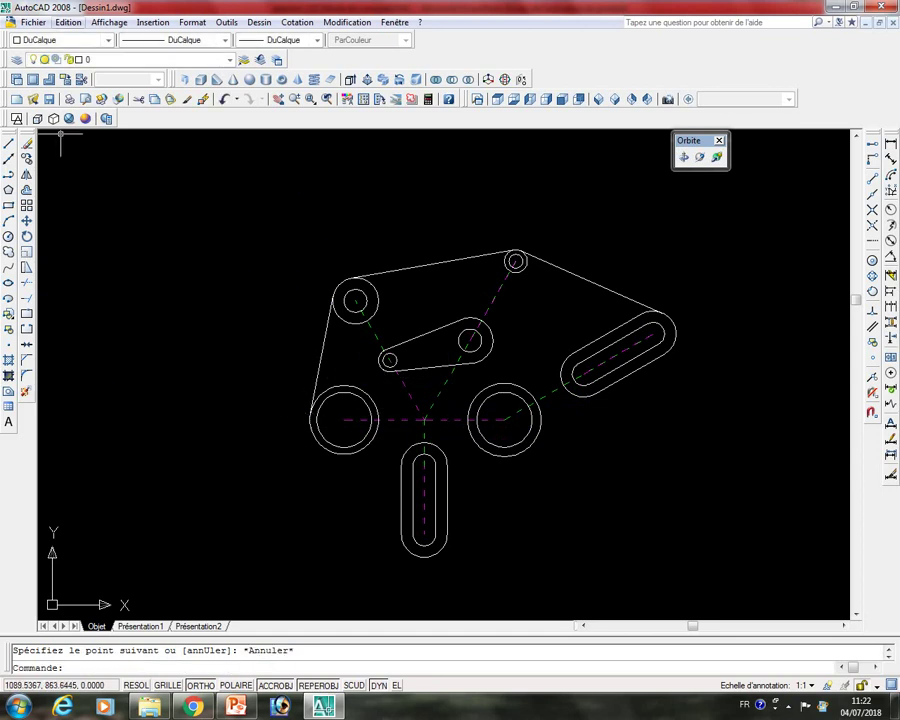
middle_drag(420, 420, 346, 357)
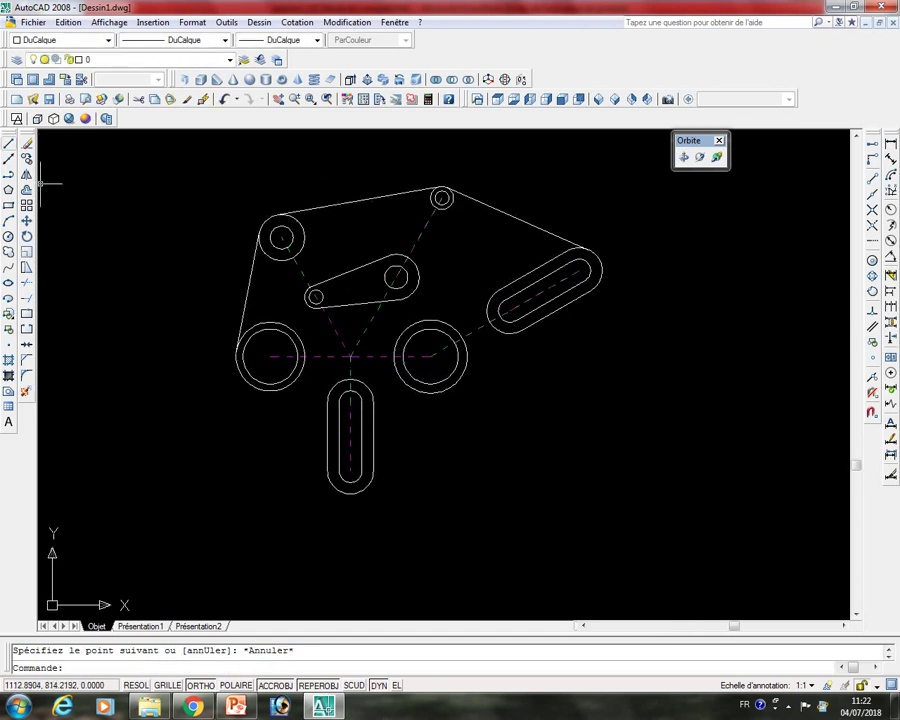
Offset from the lower-left circle by 15 to create the horizontal line beneath it
click(9, 143)
click(270, 356)
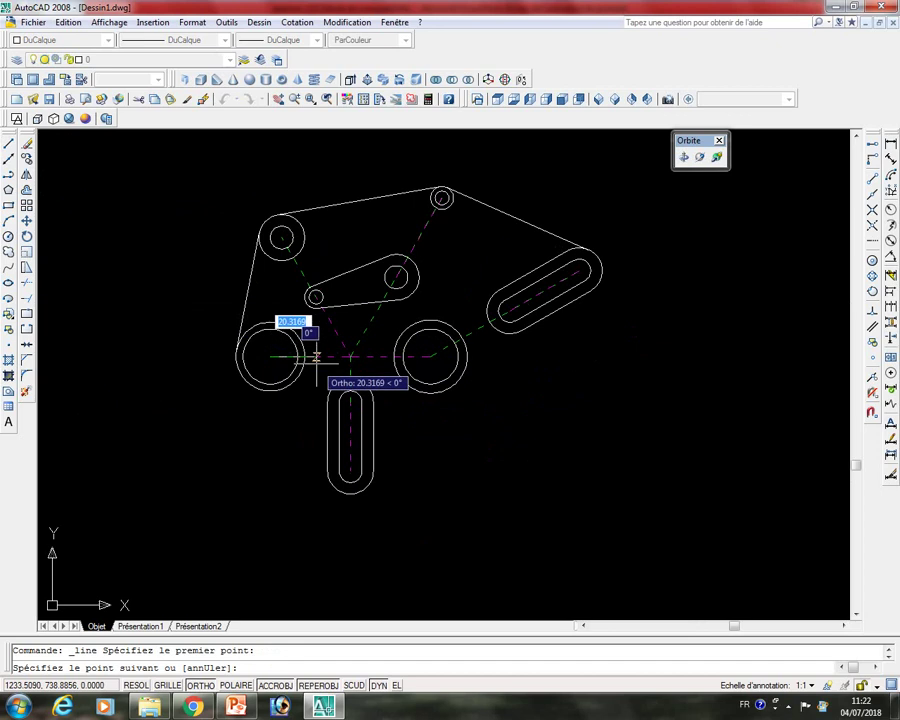
key(Escape)
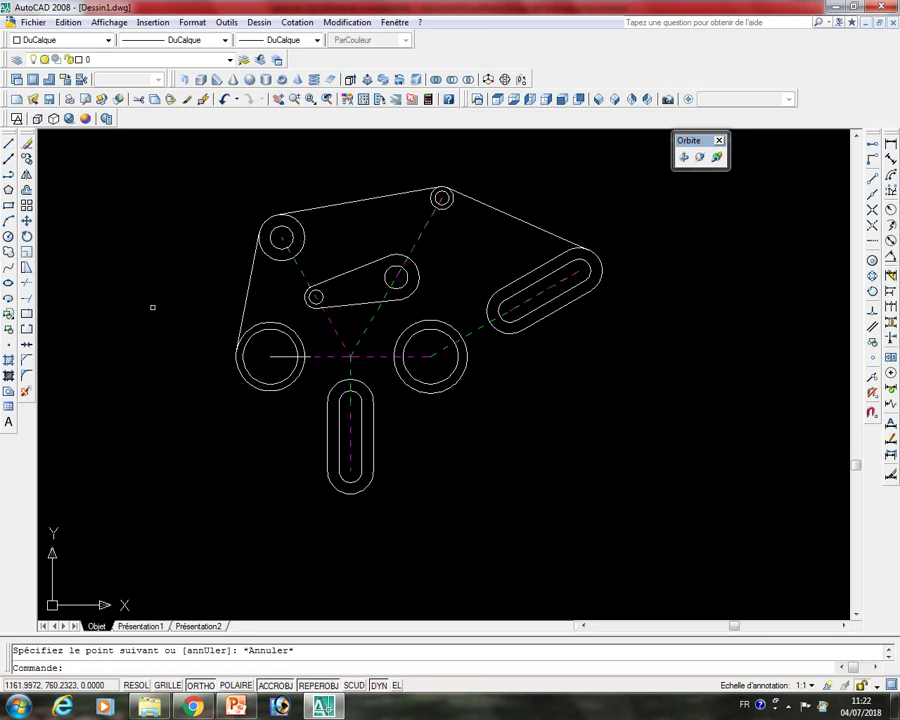
click(26, 189)
text(1)
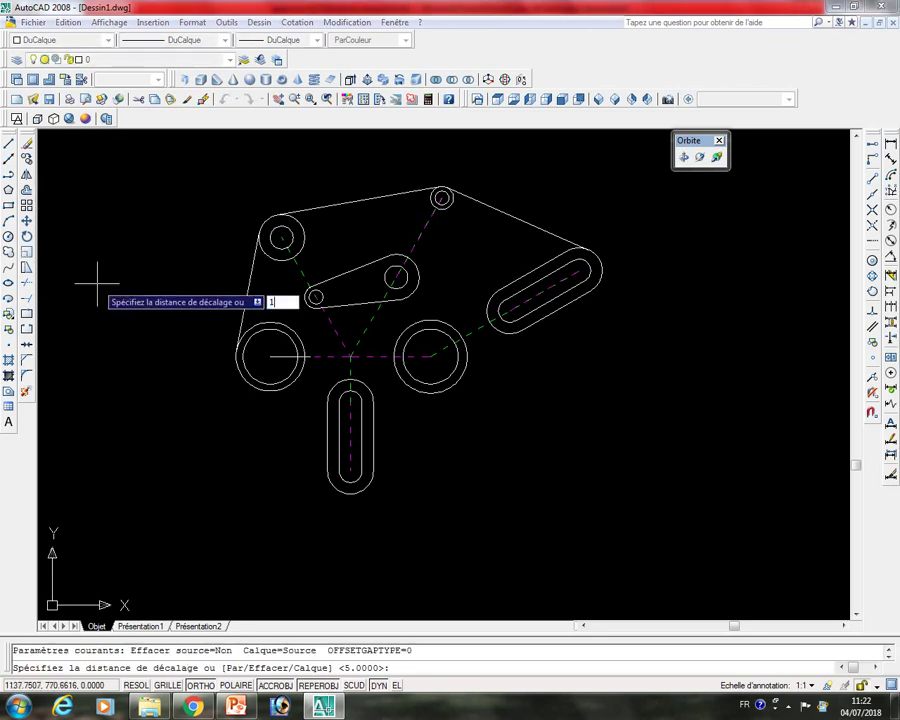
text(5)
key(Return)
click(302, 357)
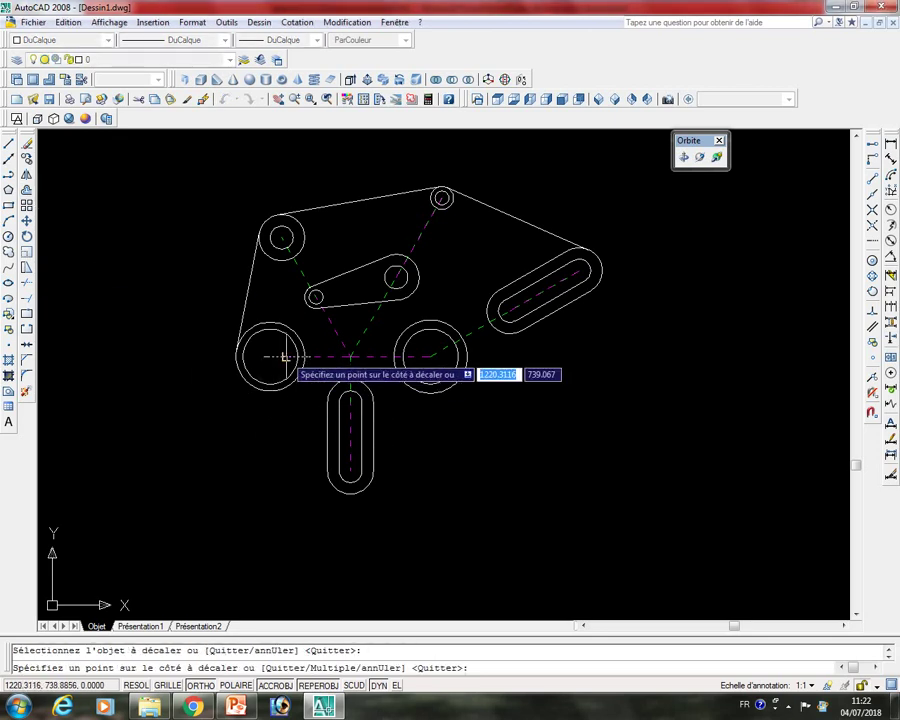
click(286, 352)
Erase the short stray line inside the lower-left circle
scroll(291, 422, up, 3)
key(Escape)
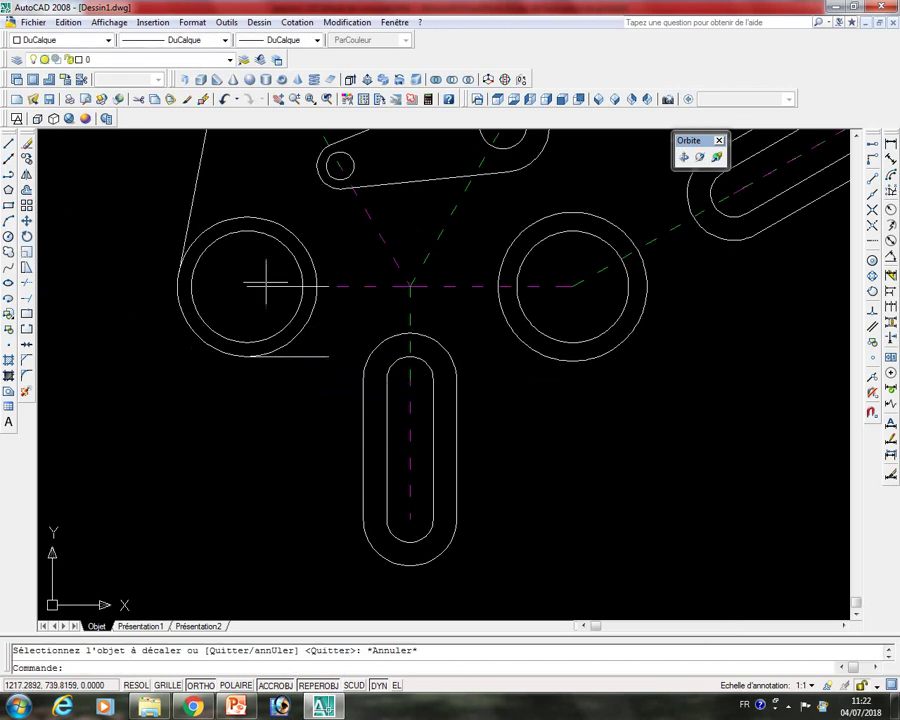
click(265, 287)
key(Delete)
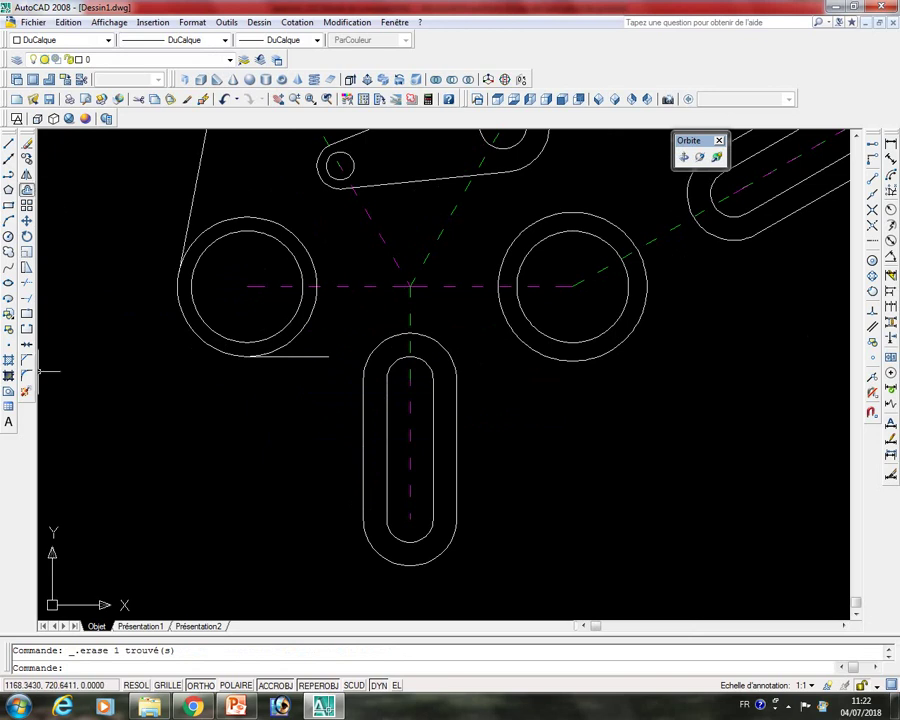
Round the corner between the slot's left edge and the lower line with a radius-10 fillet
click(26, 189)
click(26, 375)
right_click(66, 366)
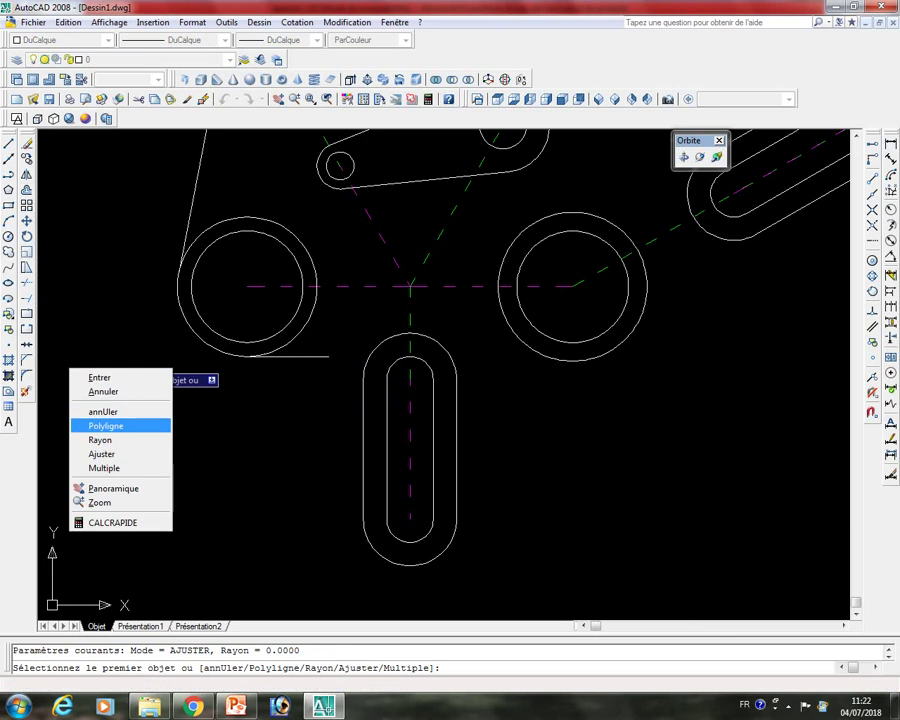
click(96, 437)
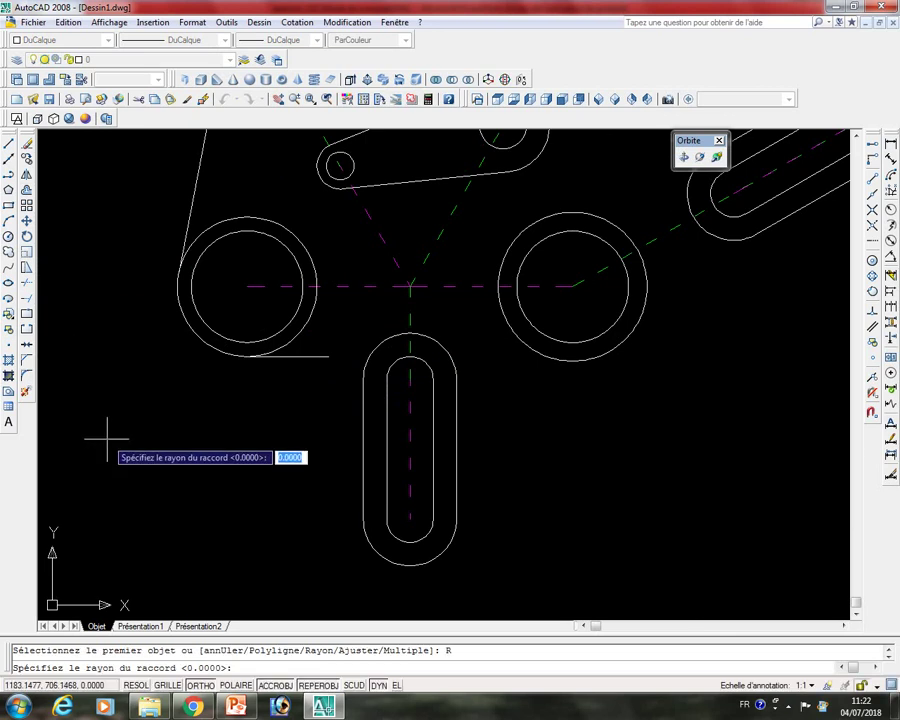
text(10)
key(Return)
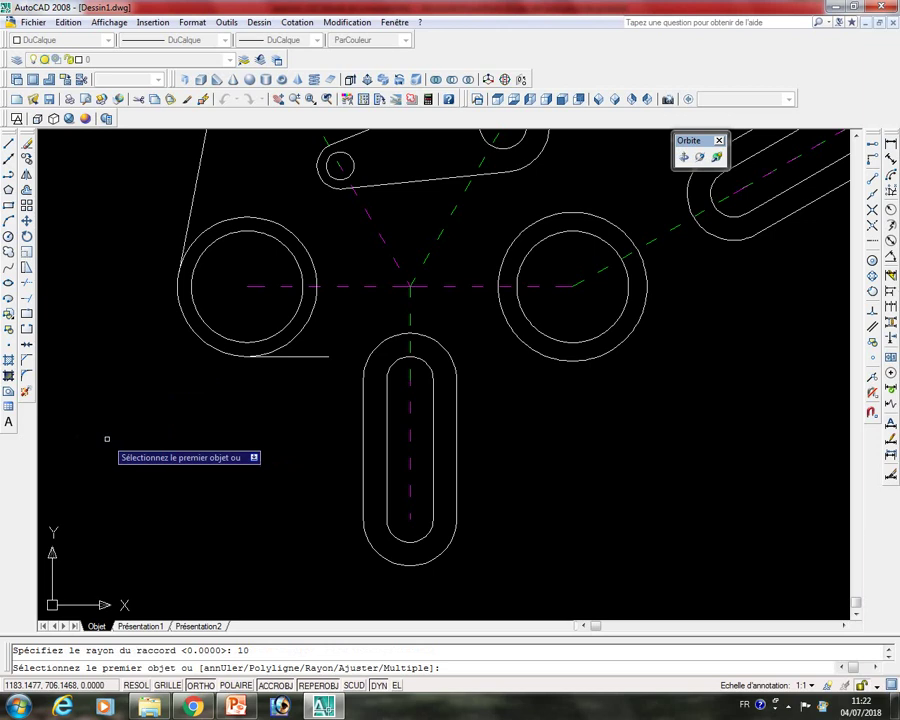
click(363, 452)
click(322, 356)
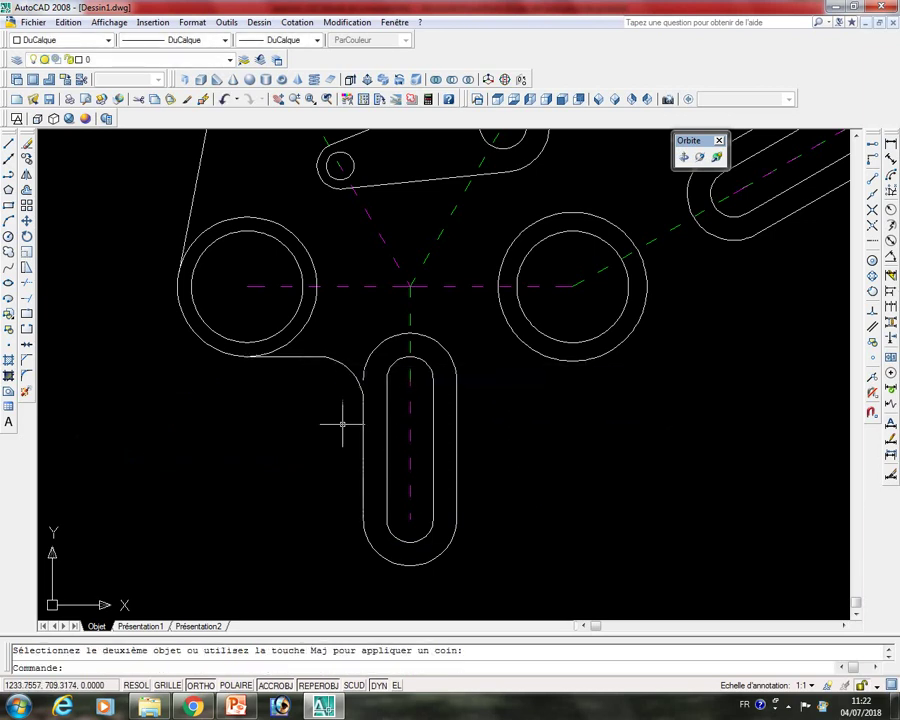
scroll(342, 424, up, 1)
scroll(344, 428, up, 1)
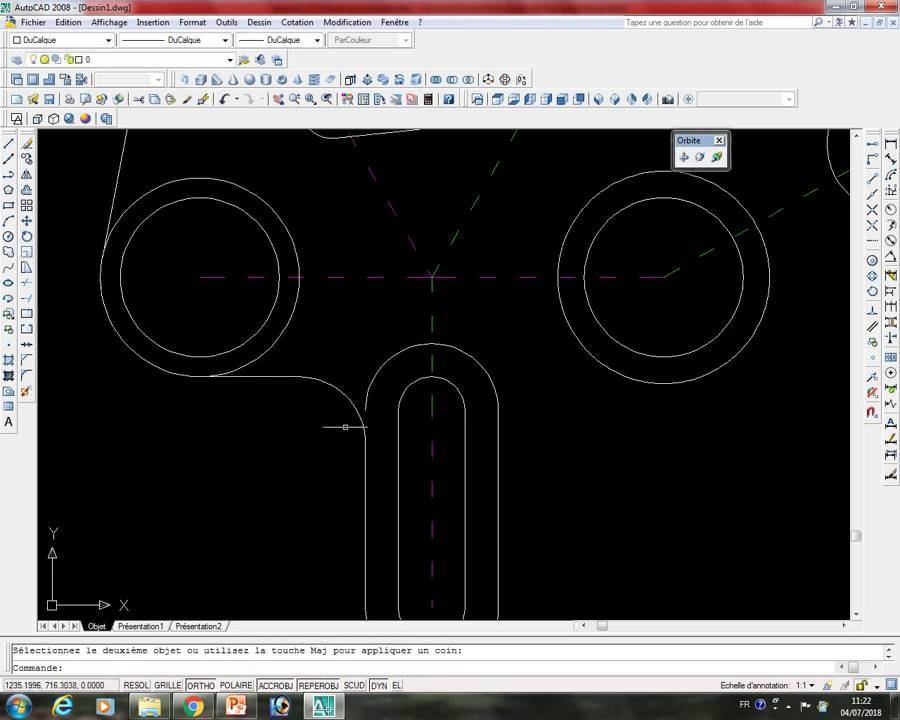
click(26, 297)
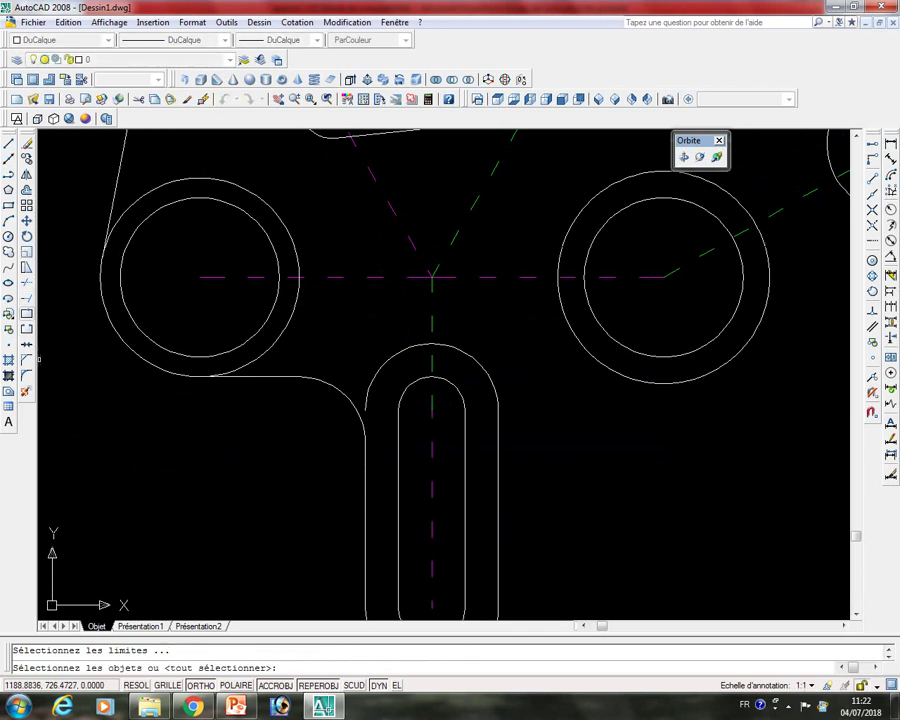
key(Return)
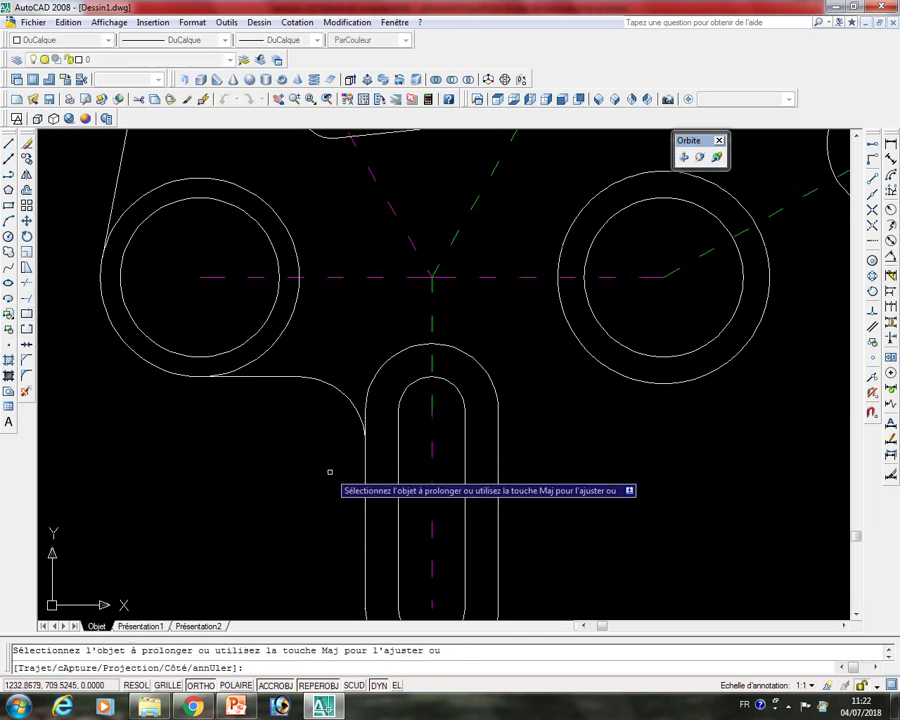
scroll(360, 455, down, 6)
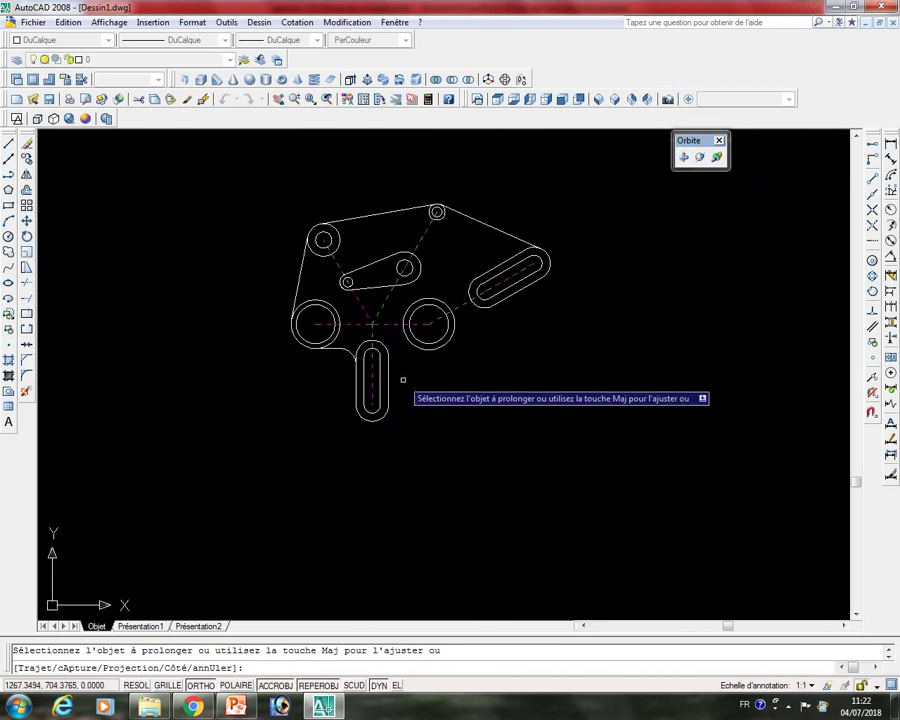
Try a radius-10 fillet between the right circle and the slot, then erase the unwanted arc
click(26, 375)
right_click(106, 352)
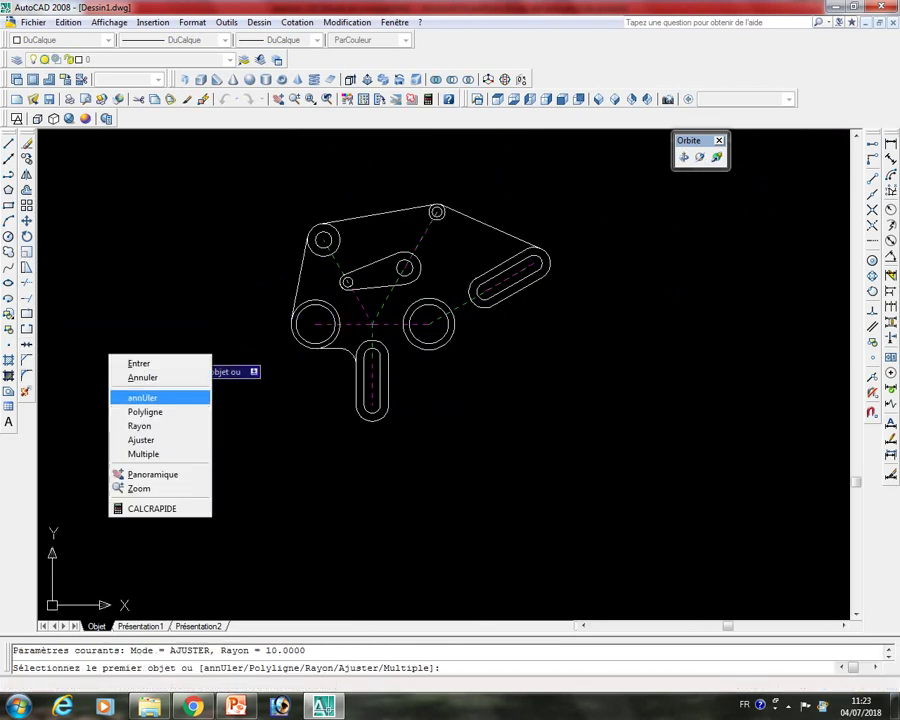
click(140, 423)
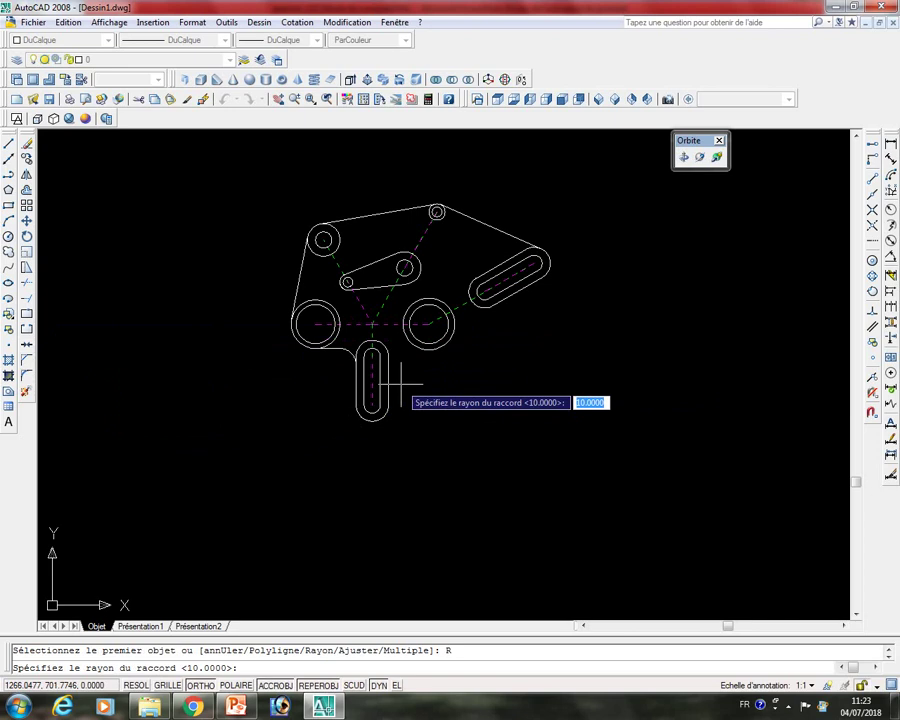
scroll(421, 374, up, 2)
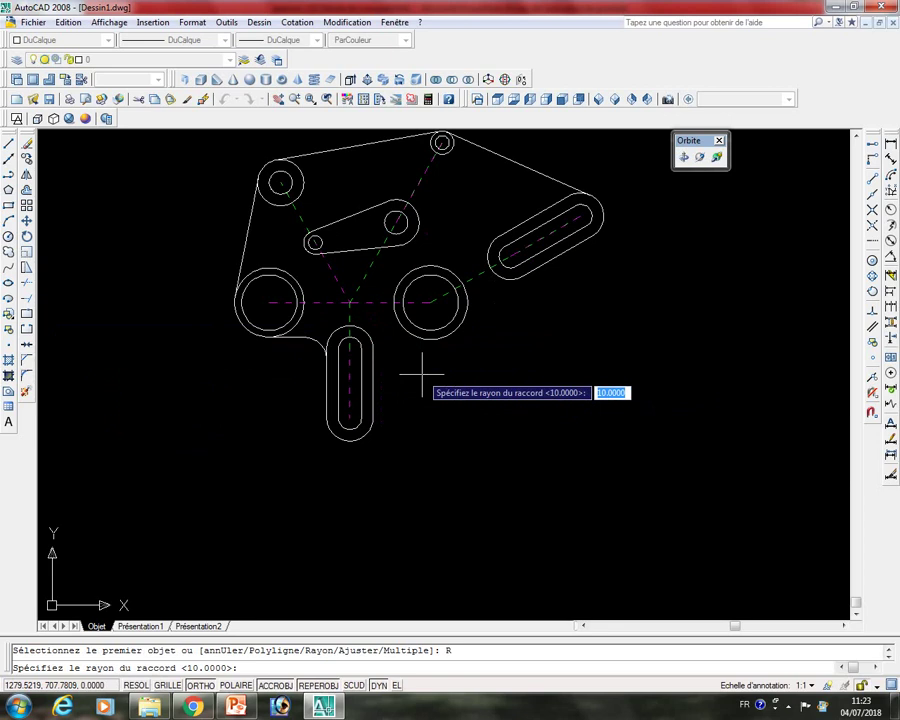
key(Return)
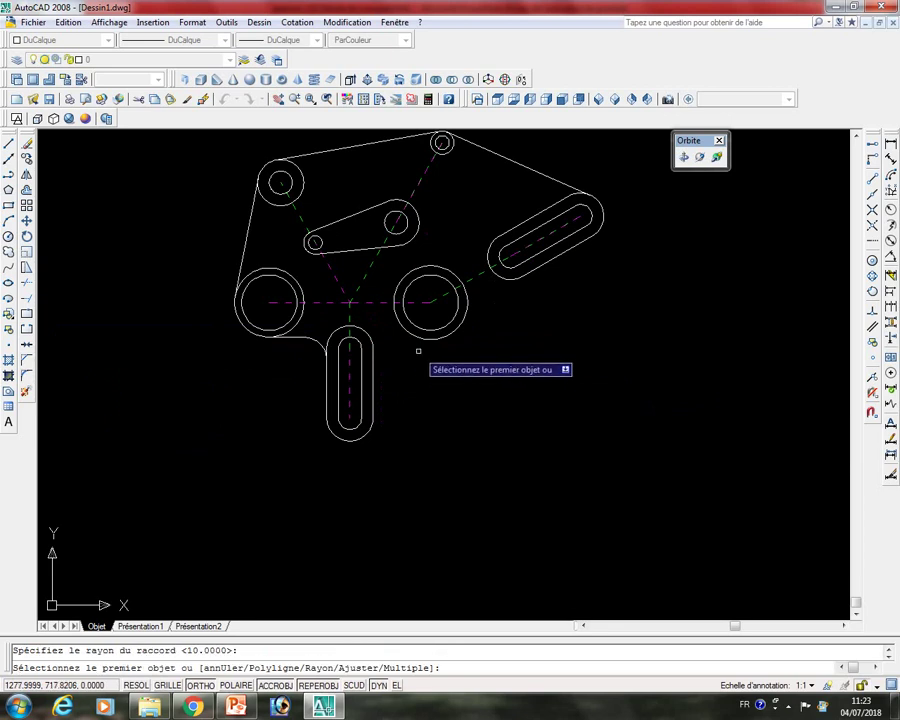
click(429, 339)
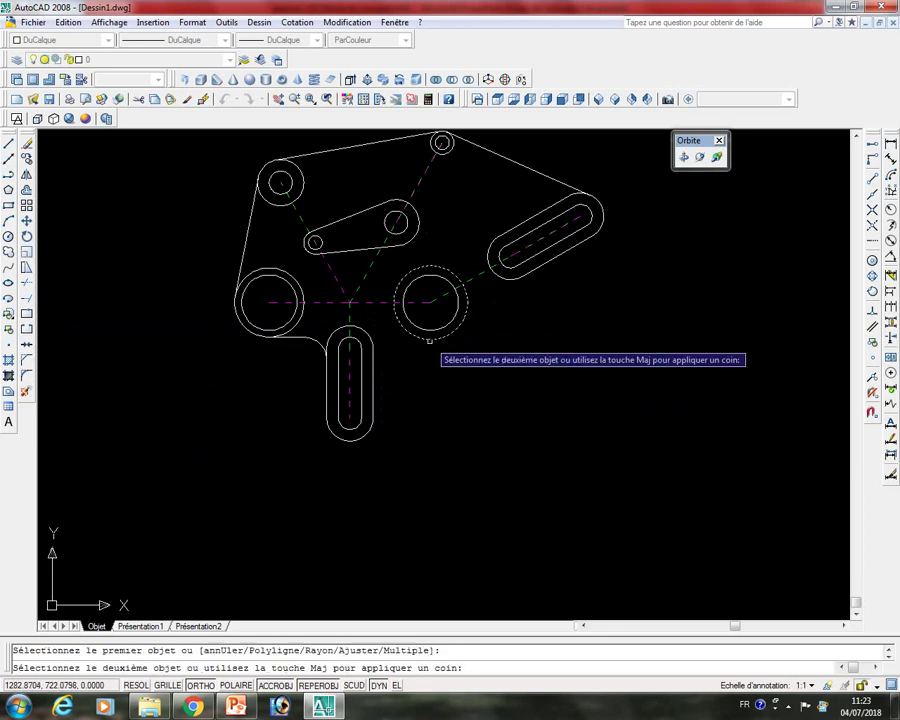
click(373, 386)
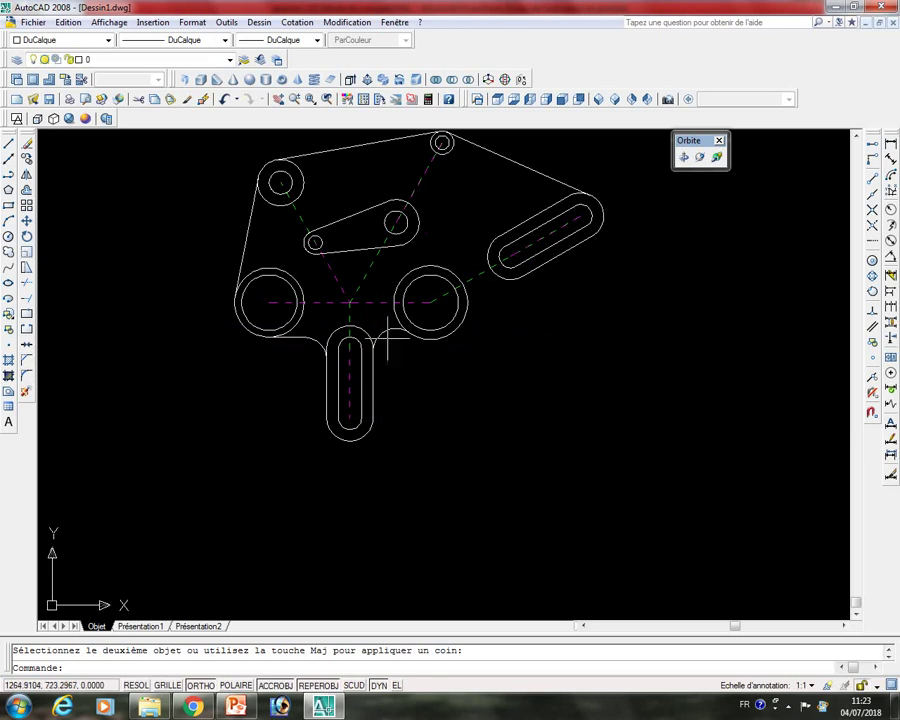
click(383, 331)
key(Delete)
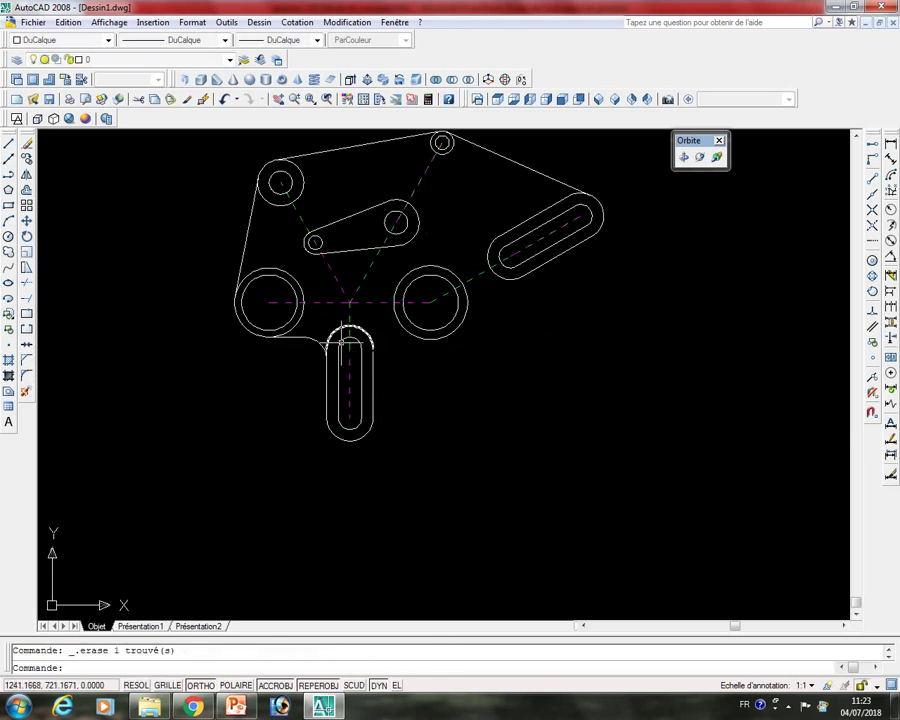
Try a radius-10 fillet between the slot's right side and the right circle, then erase it too
click(27, 375)
right_click(97, 374)
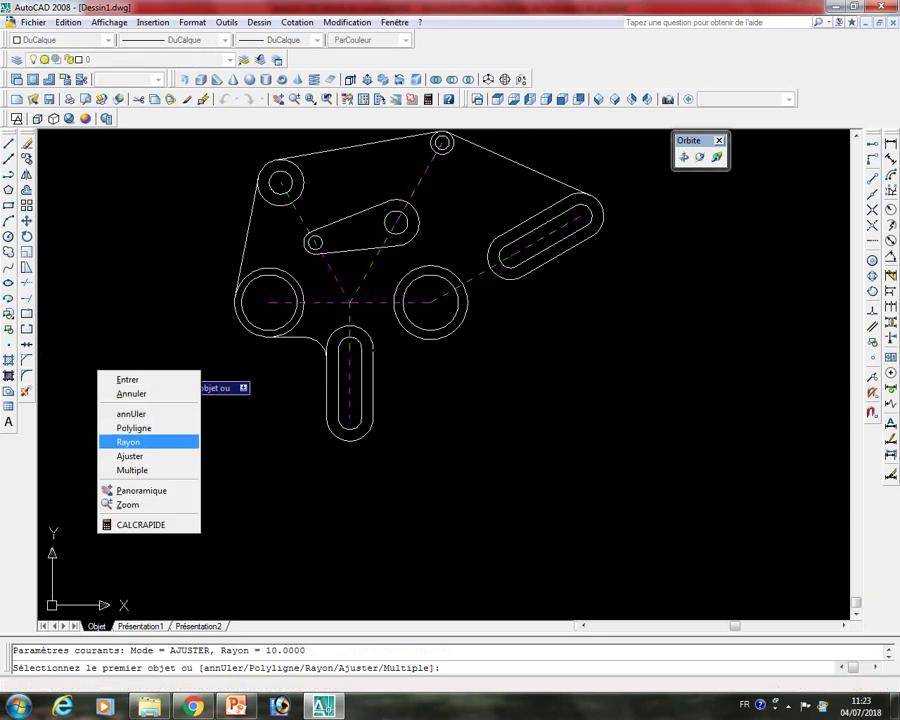
click(126, 440)
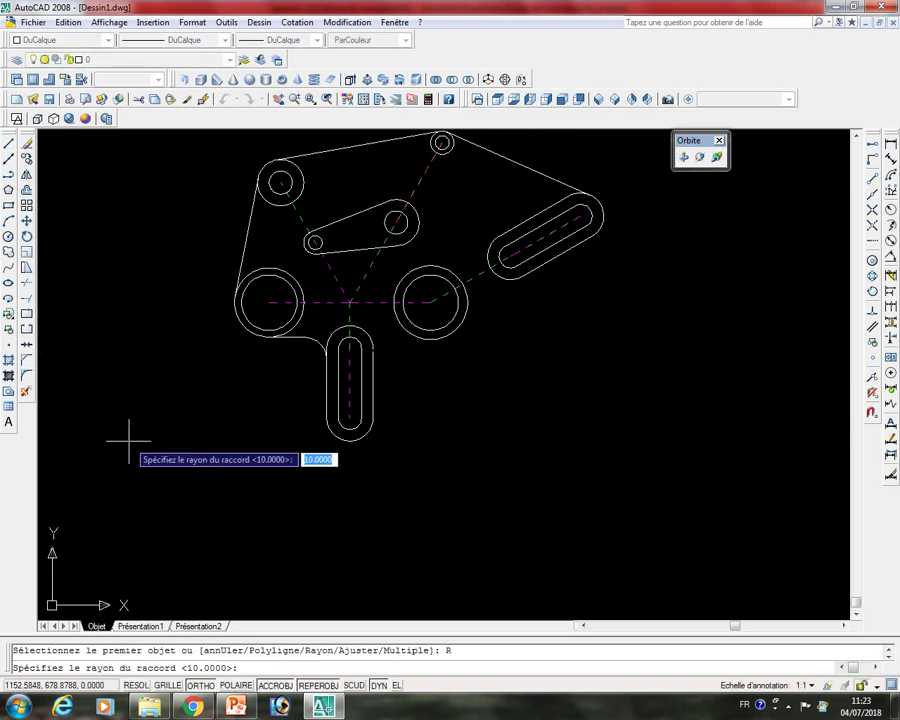
key(Return)
click(372, 404)
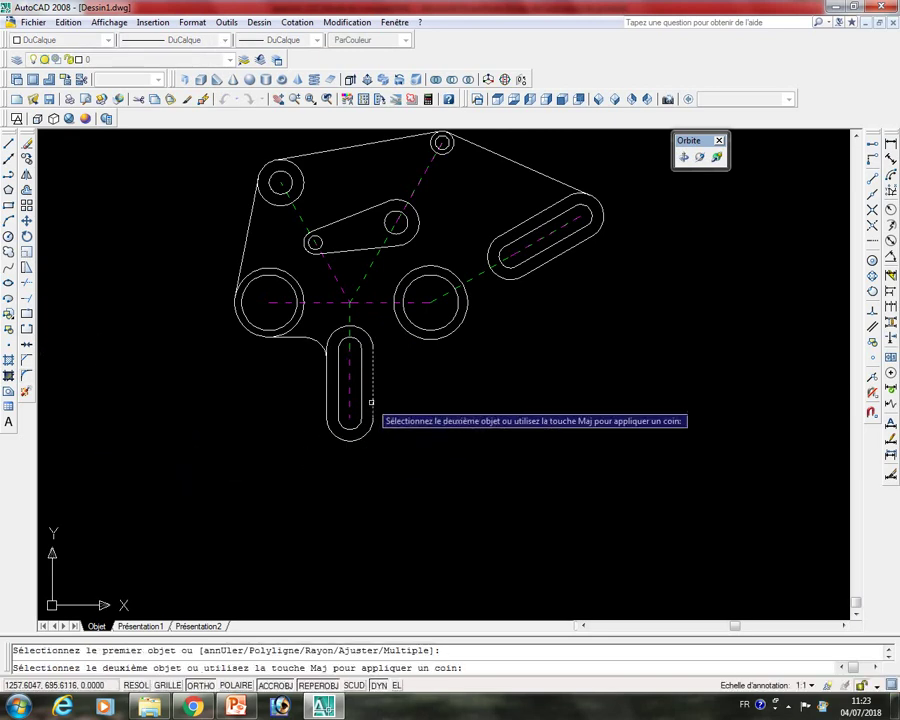
click(411, 334)
scroll(395, 362, up, 1)
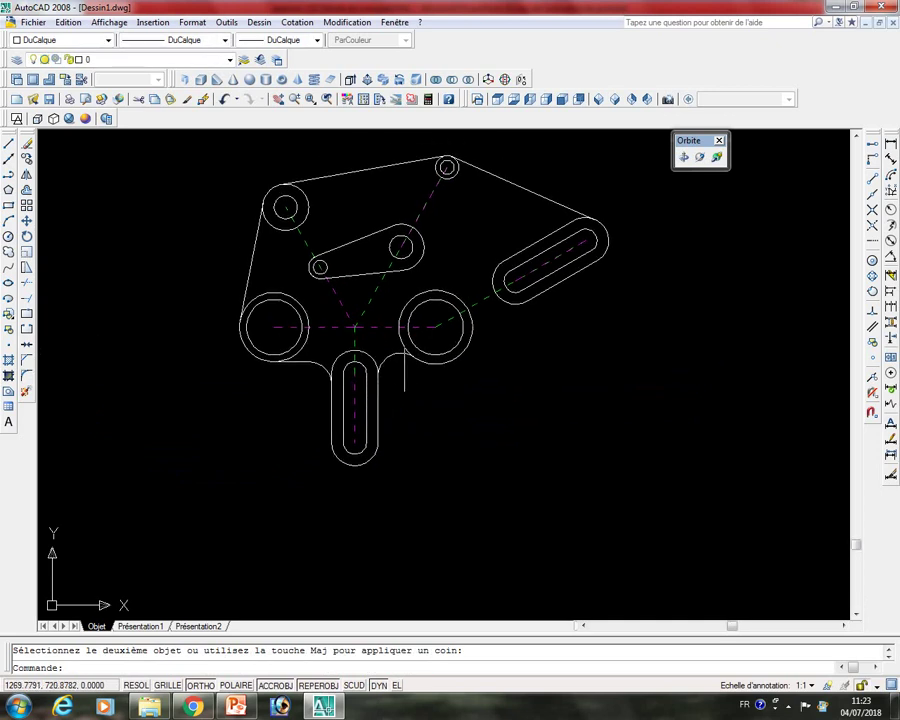
scroll(395, 362, up, 2)
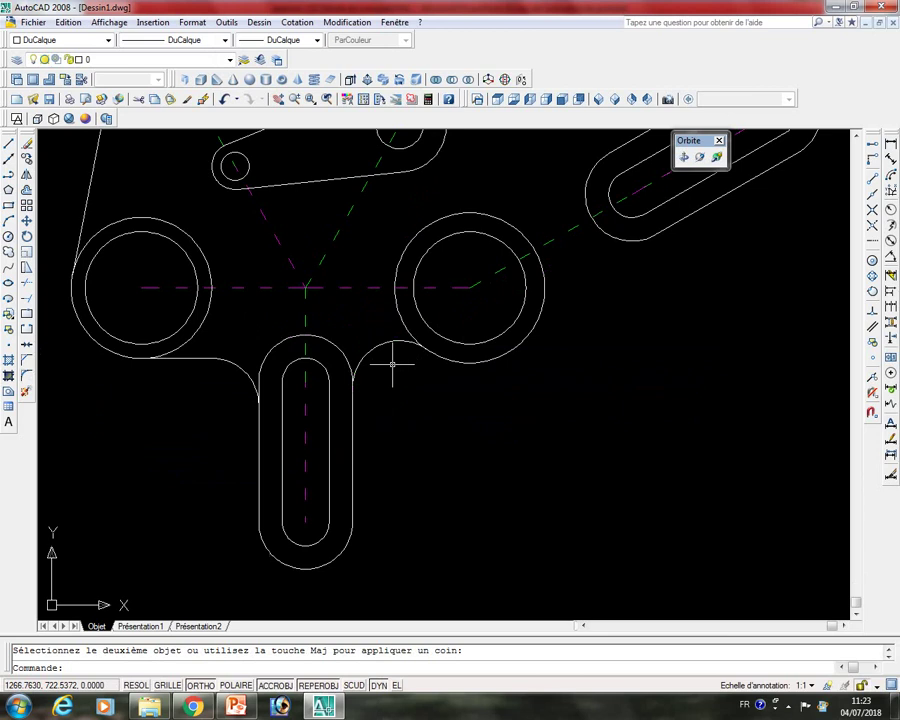
key(Escape)
click(378, 343)
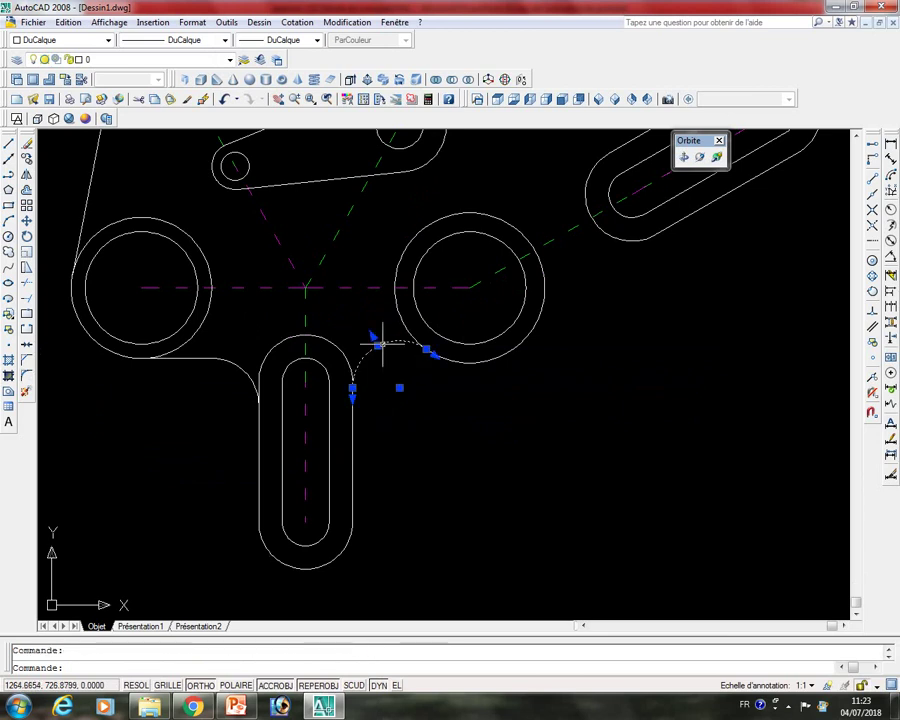
key(Delete)
middle_drag(387, 358, 358, 387)
Draw a horizontal line from the right circle's centre, offset it 16 below, and erase the original
click(9, 143)
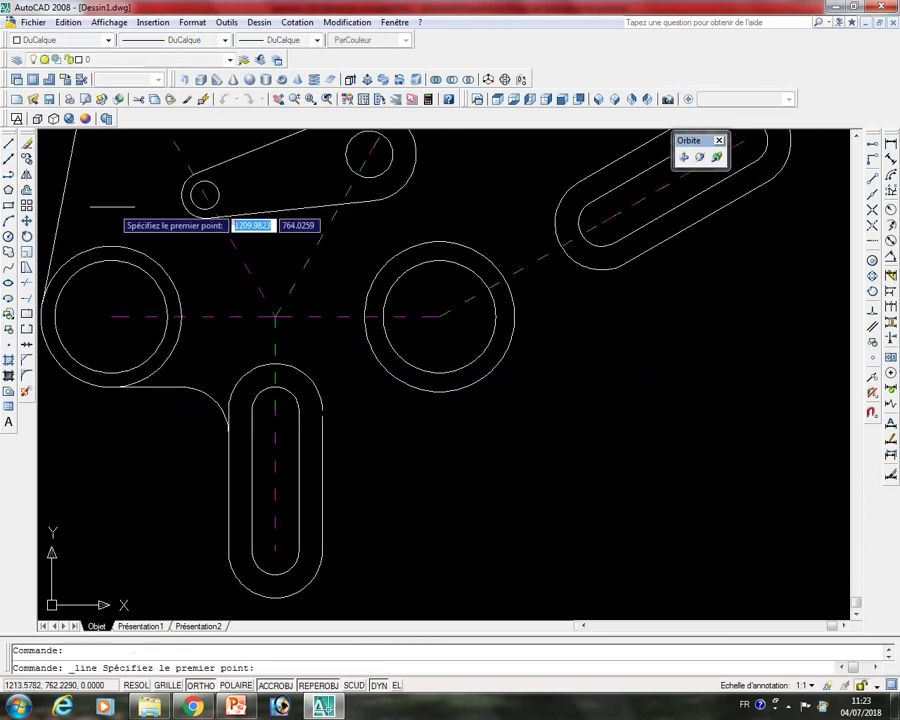
click(440, 316)
click(335, 317)
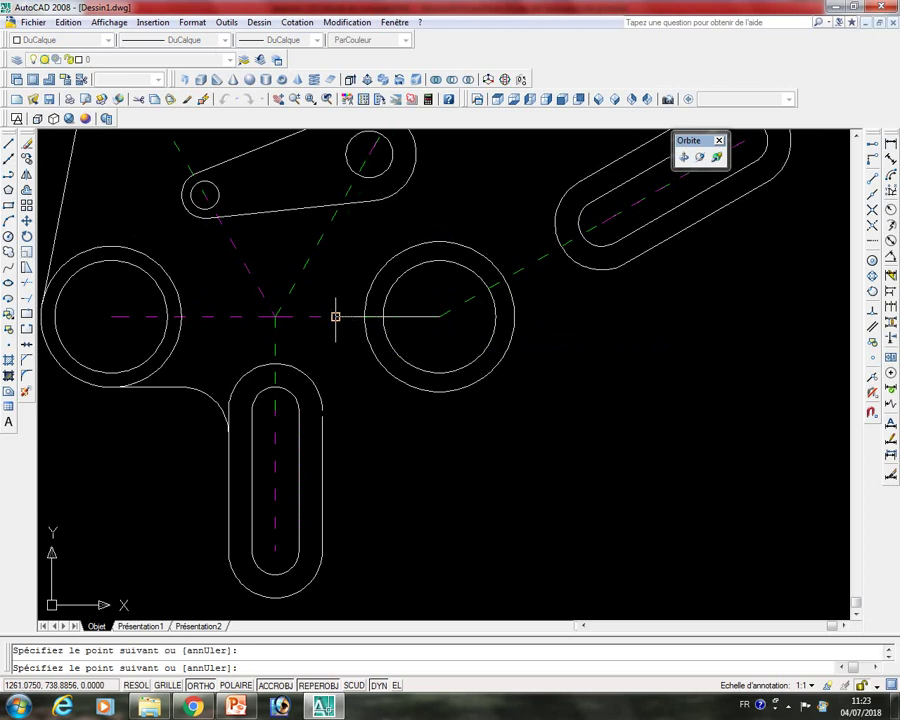
key(Escape)
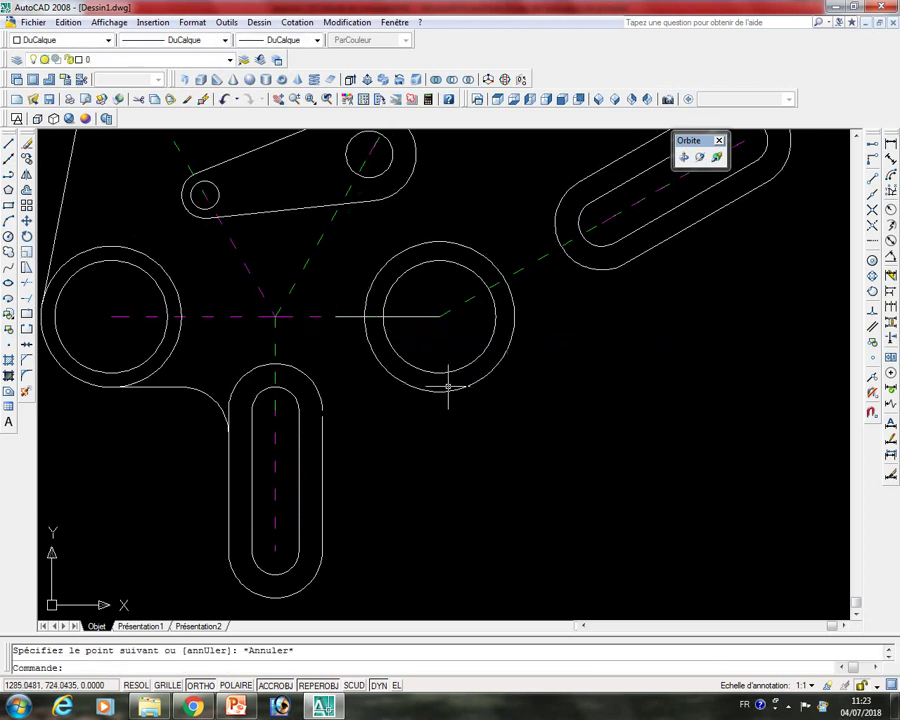
click(27, 190)
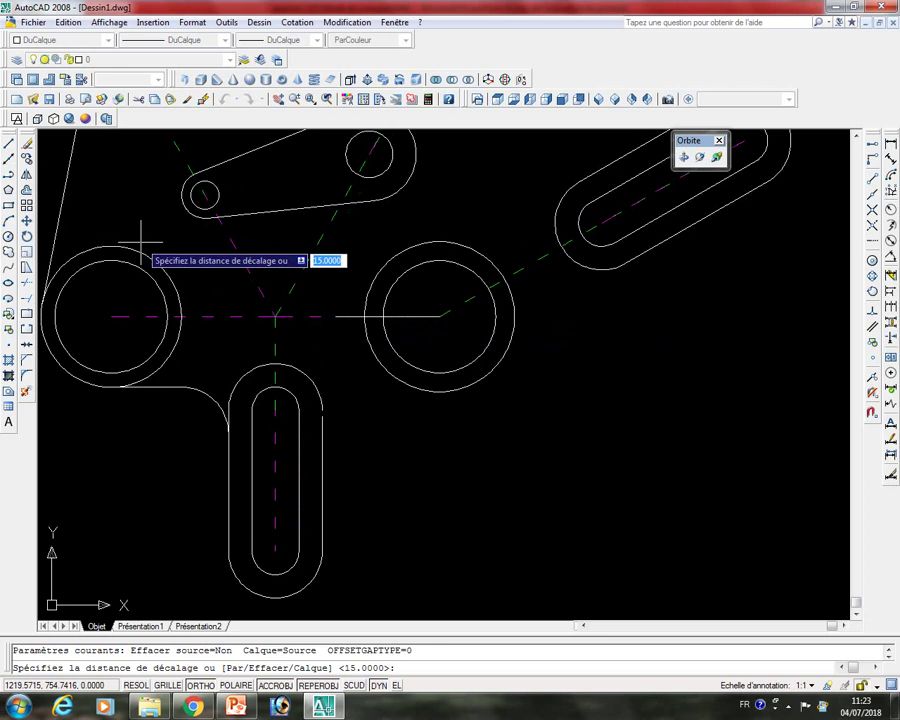
text(16)
key(Return)
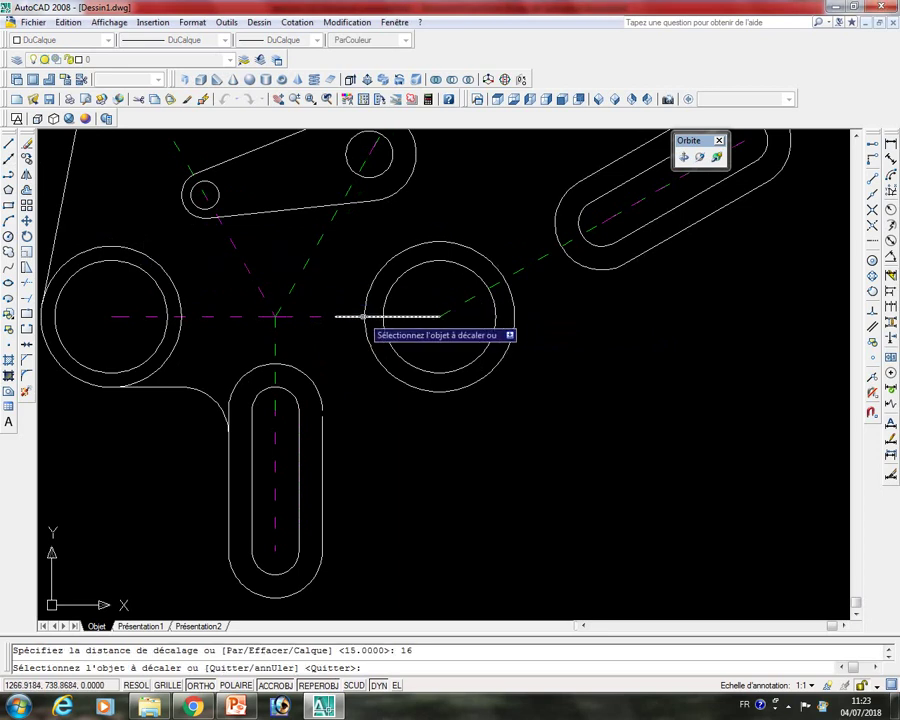
click(362, 317)
click(367, 396)
key(Return)
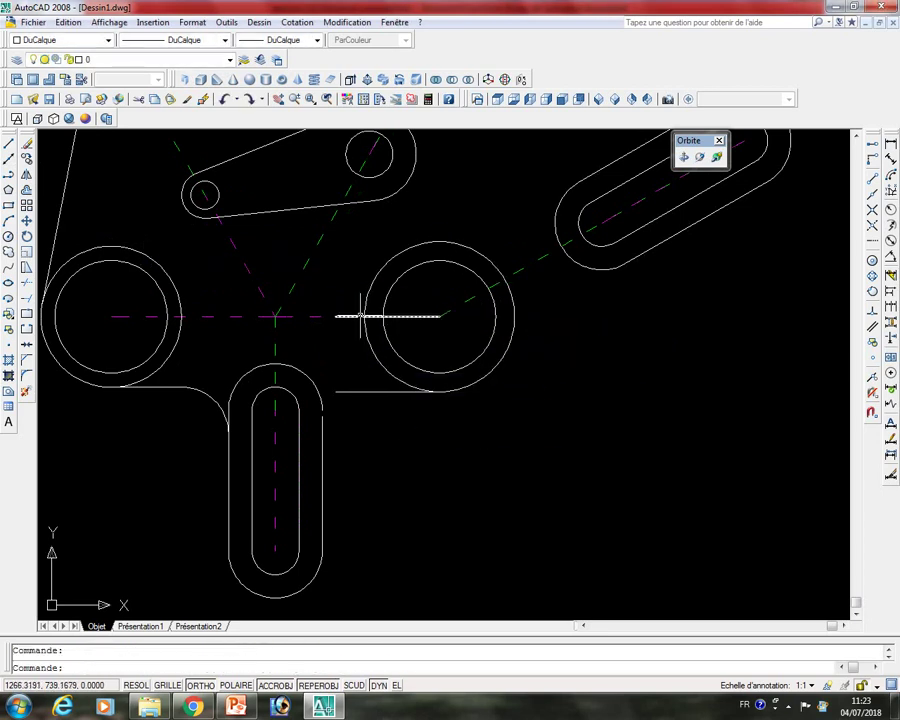
click(360, 317)
key(Delete)
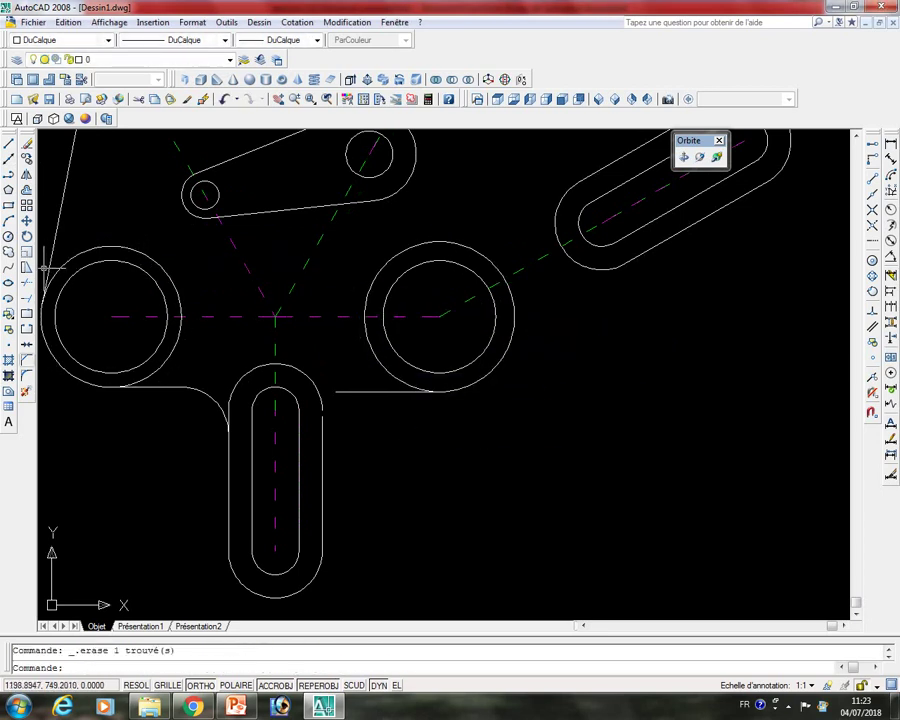
Round the corner between the horizontal edge and the slot's right side with a radius-10 fillet
click(26, 375)
right_click(63, 387)
click(92, 457)
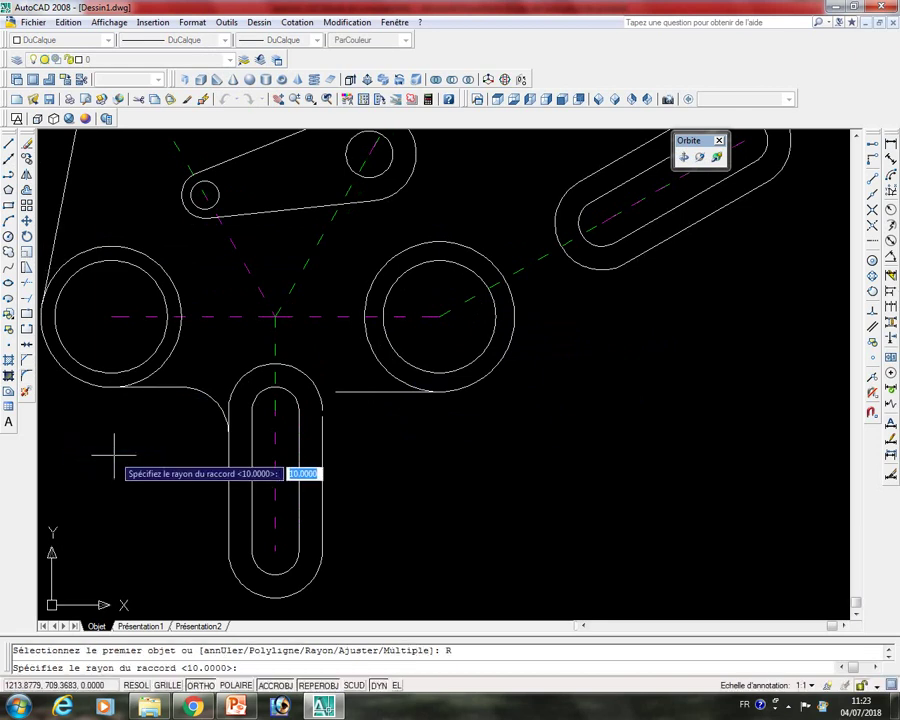
text(10)
key(Return)
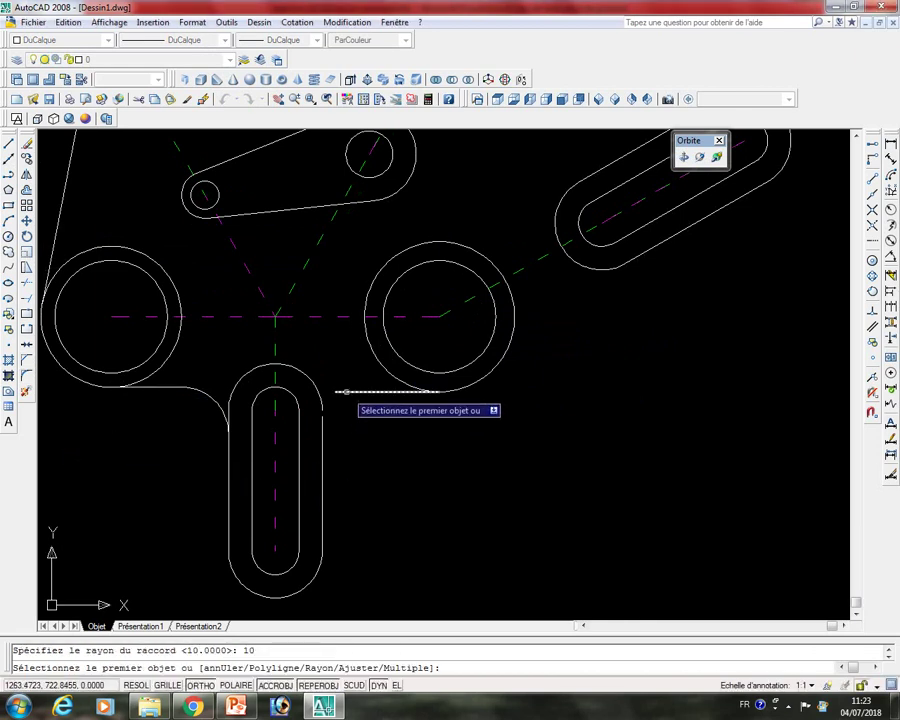
click(340, 391)
click(319, 452)
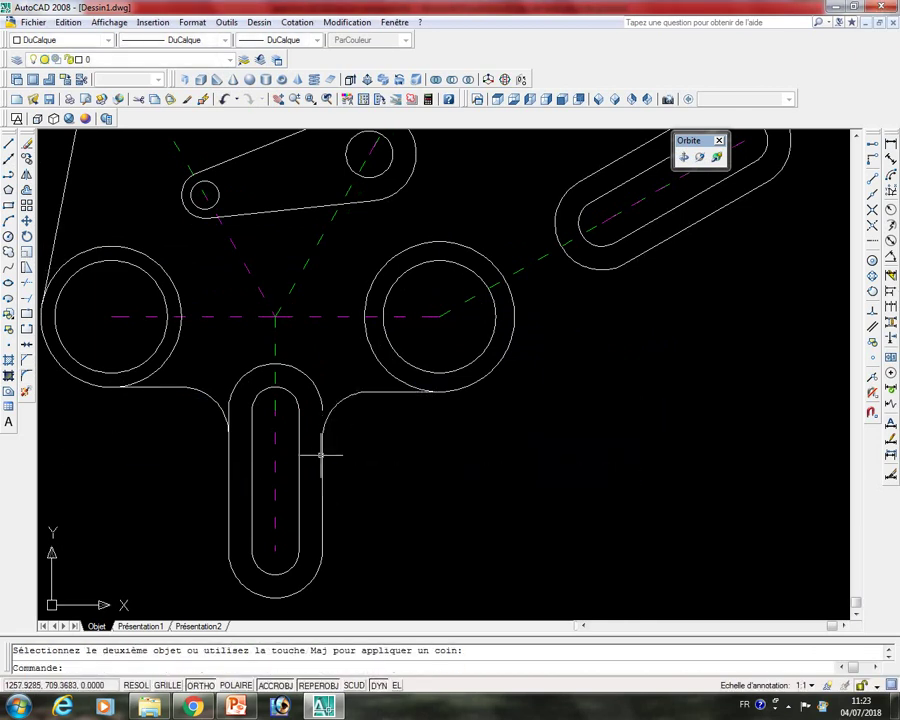
middle_drag(358, 449, 401, 436)
key(Escape)
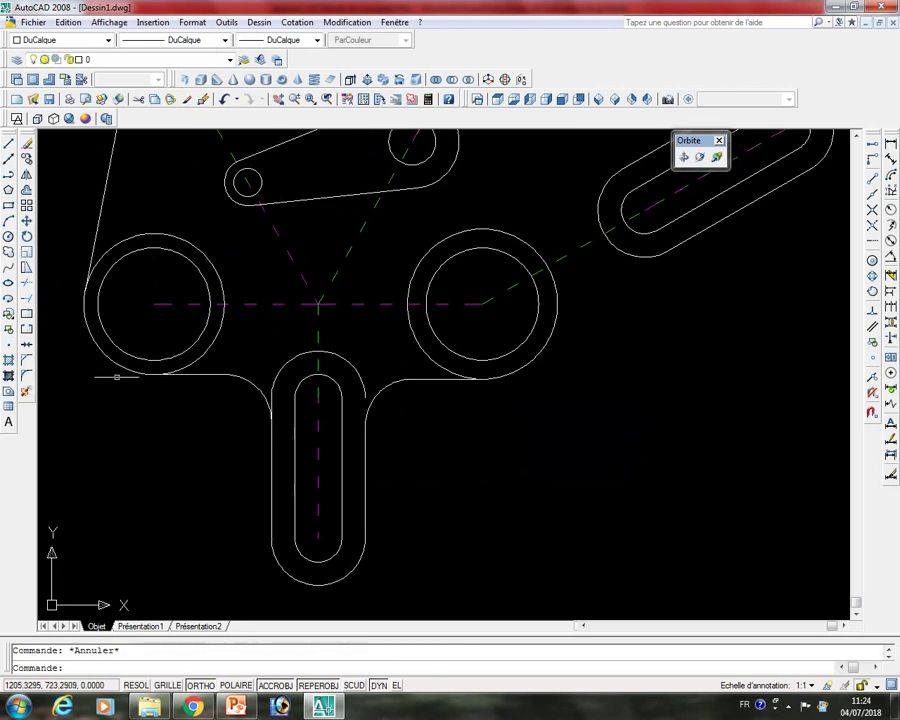
Run Extend on the outline edges, then cancel it
click(26, 283)
key(Return)
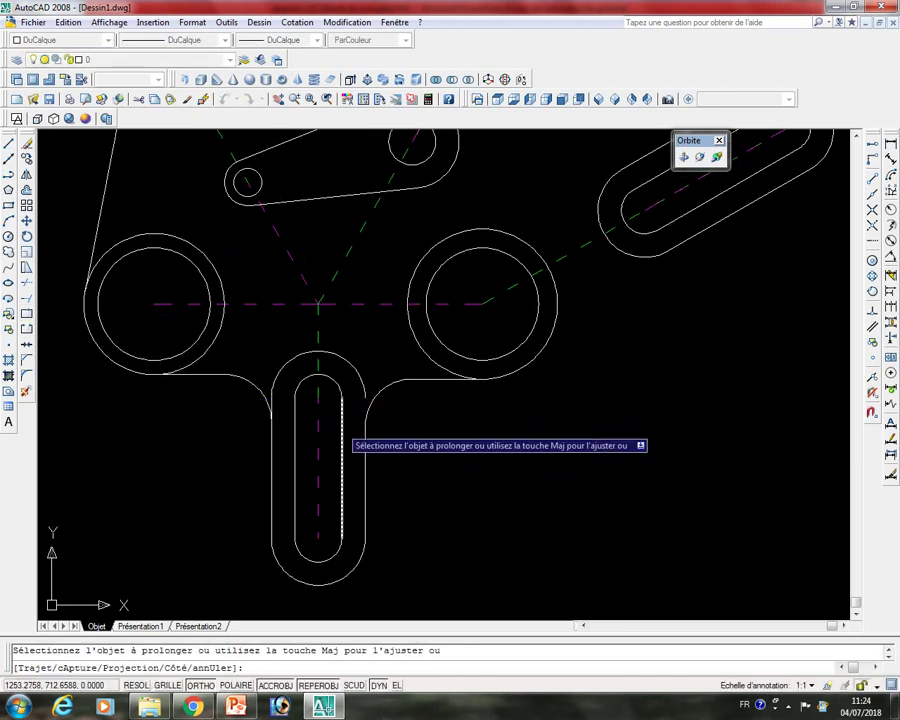
scroll(365, 433, down, 1)
scroll(340, 440, down, 5)
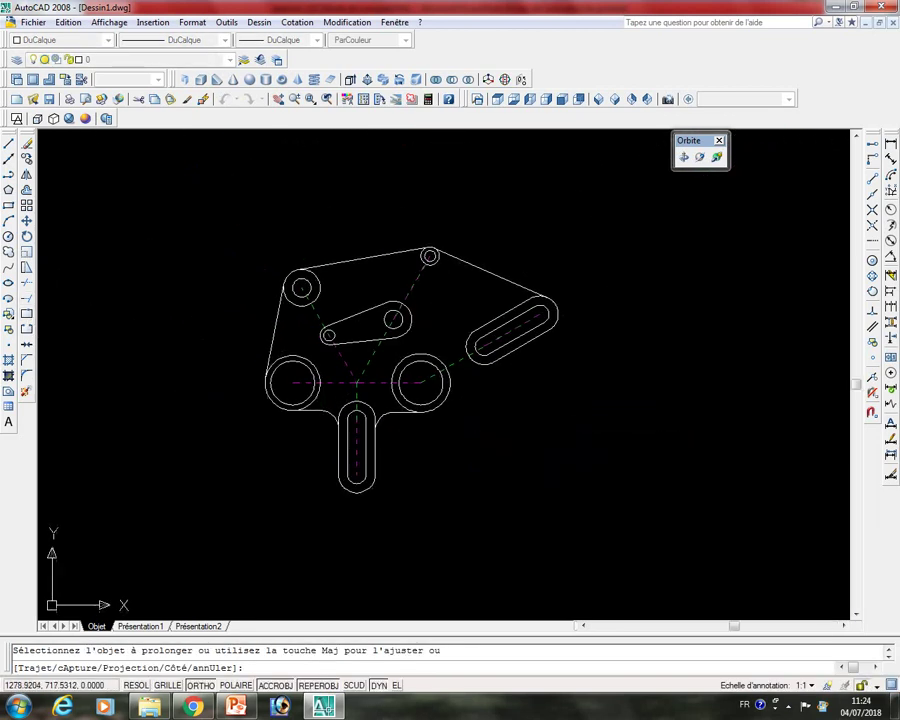
scroll(294, 454, up, 1)
key(Escape)
scroll(340, 447, up, 3)
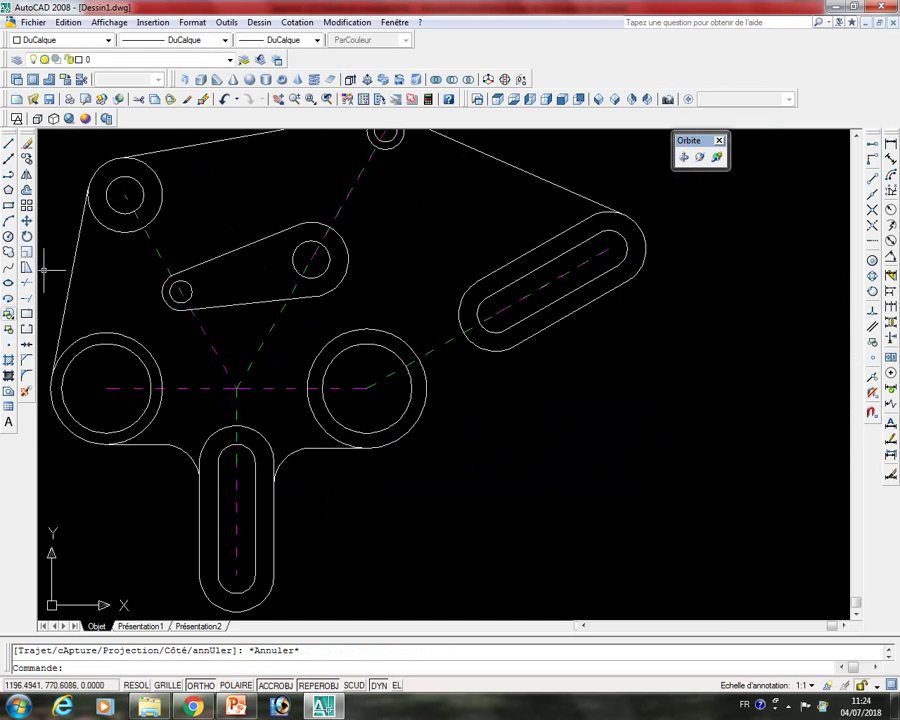
Fillet the right large circle to the right slot, then undo the result
click(26, 376)
right_click(282, 405)
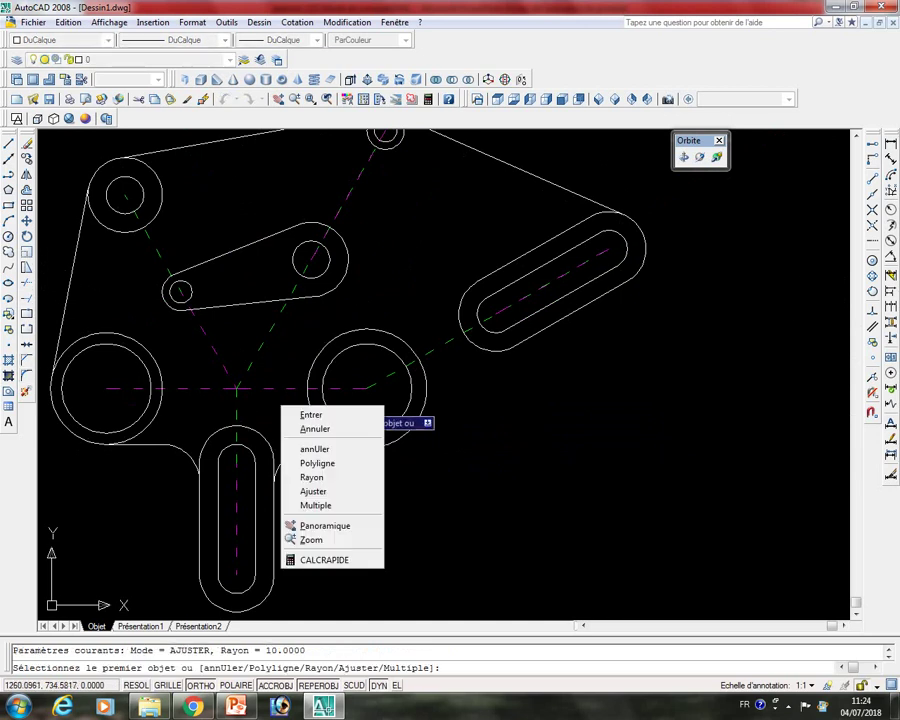
click(312, 477)
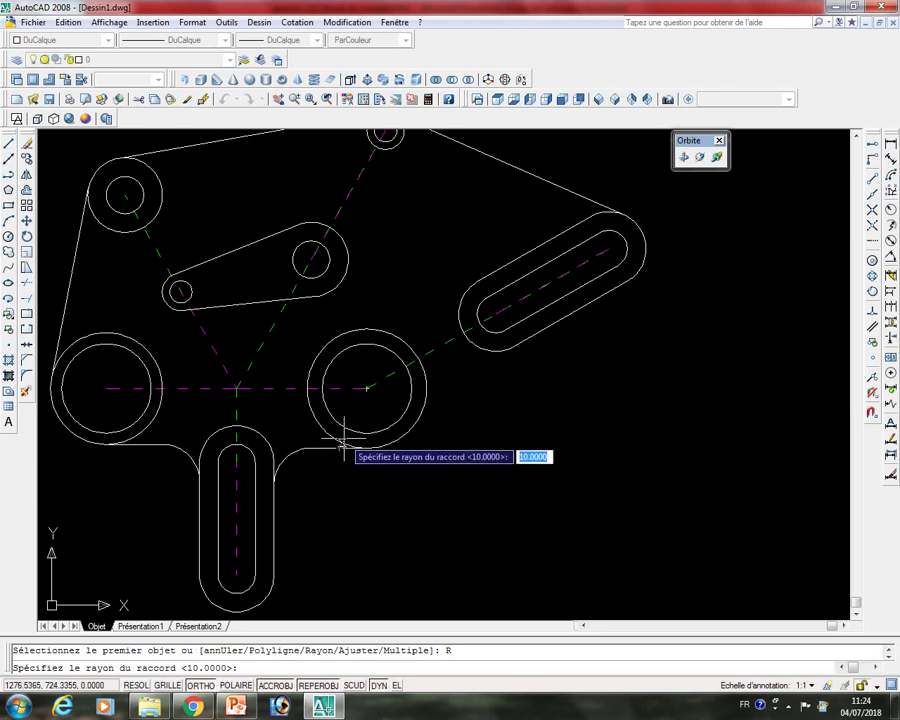
text(20)
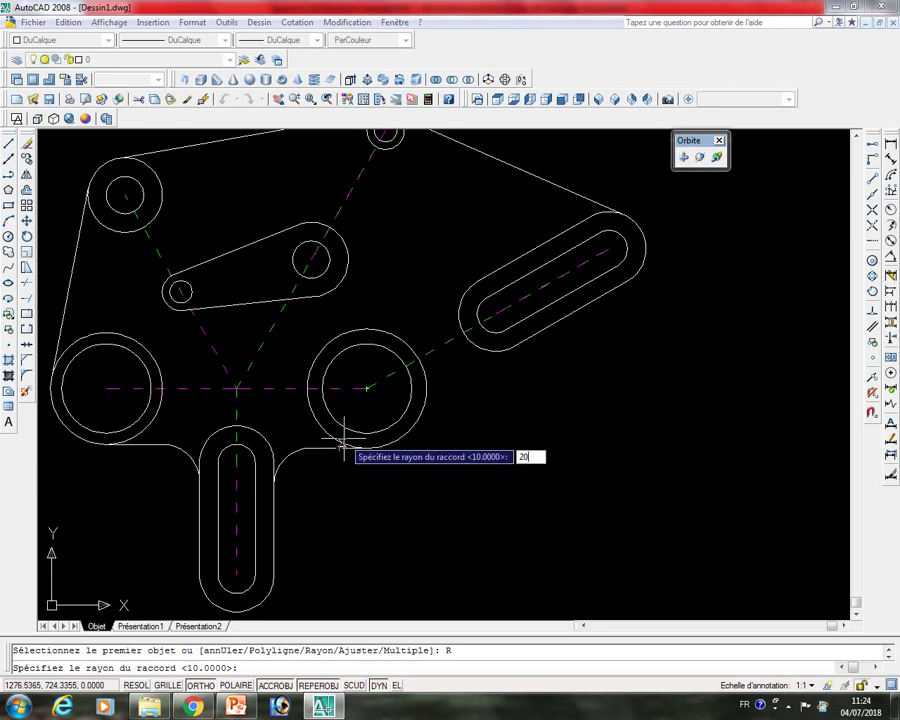
key(Return)
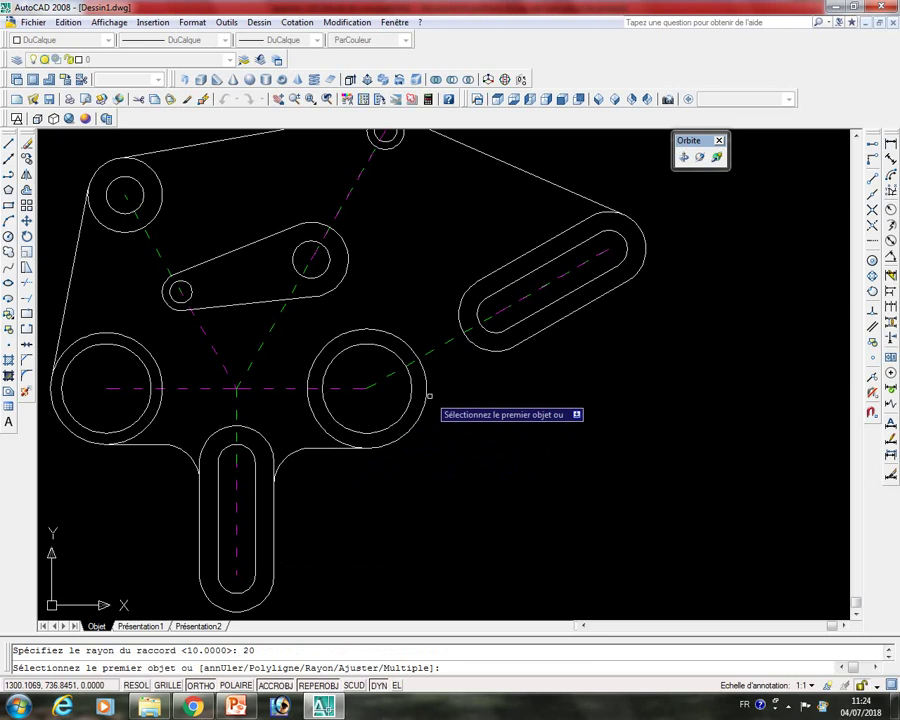
click(423, 372)
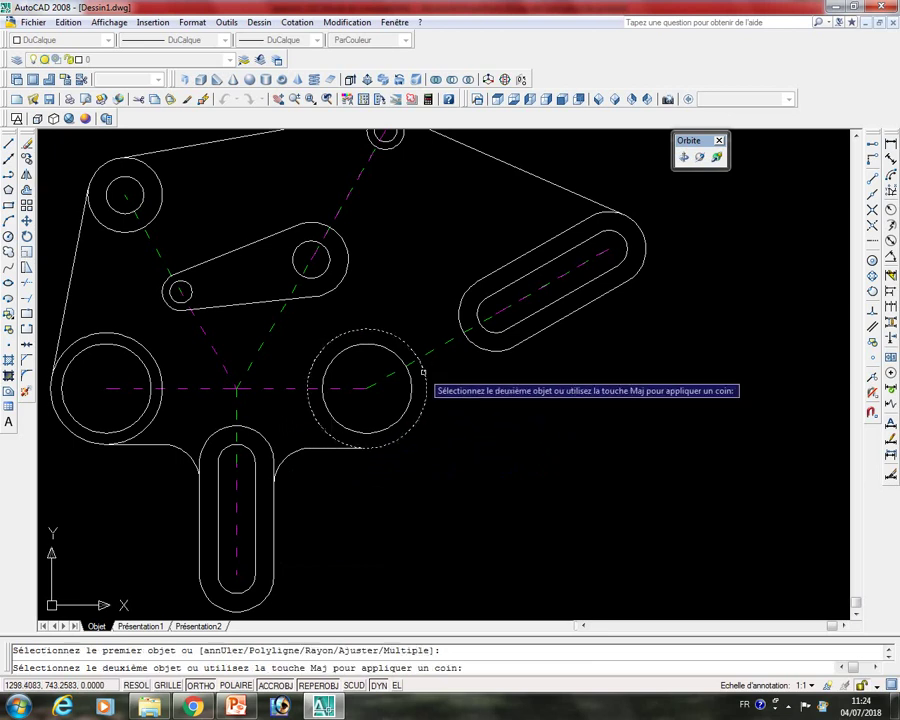
click(476, 350)
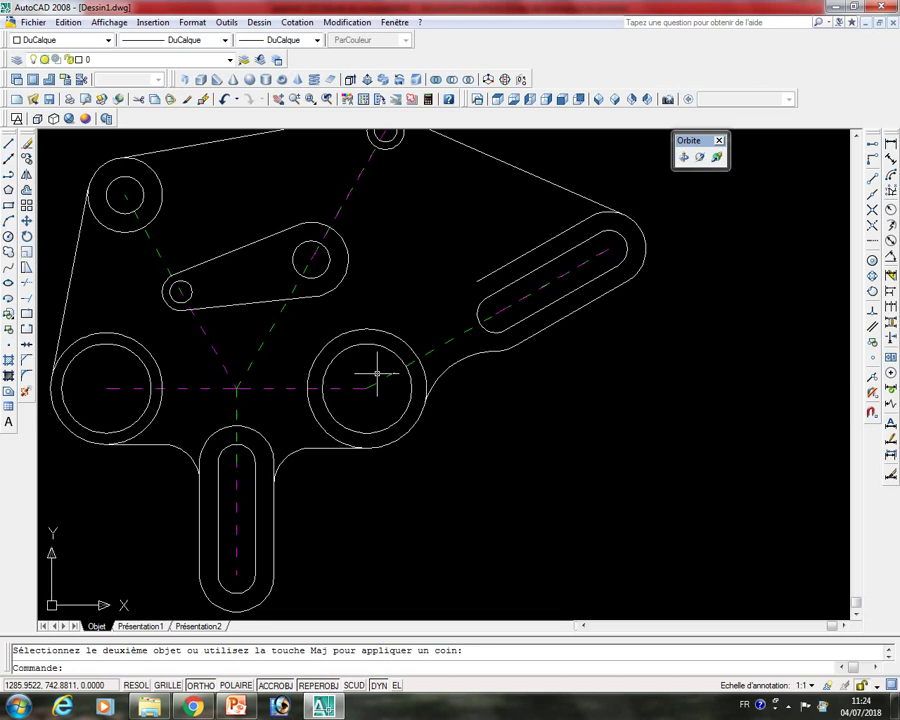
click(273, 135)
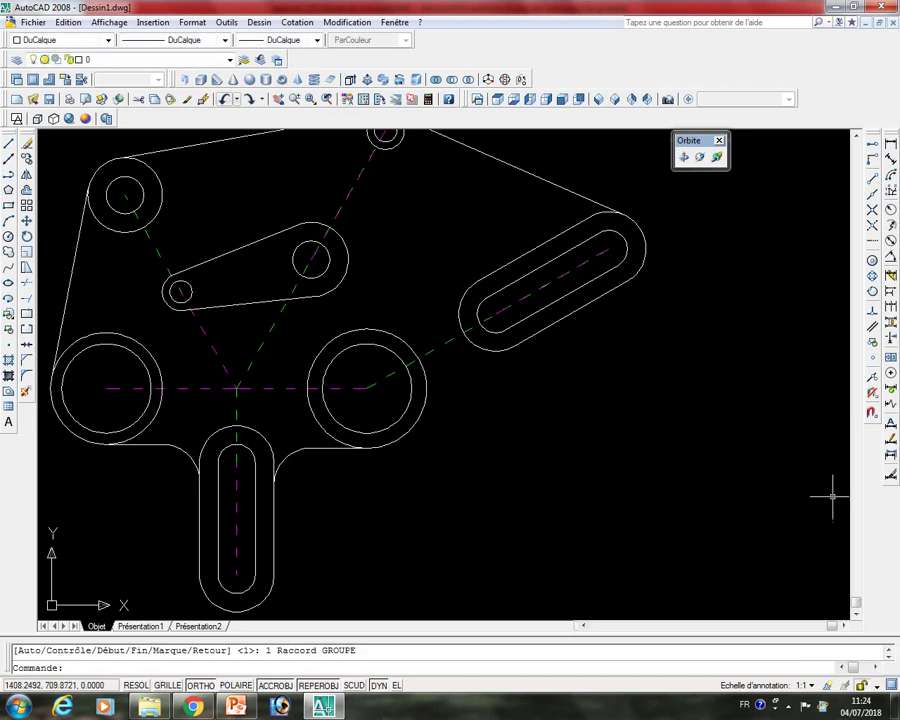
Fillet the right large circle to the slot's lower arc with radius 20
click(26, 375)
right_click(124, 317)
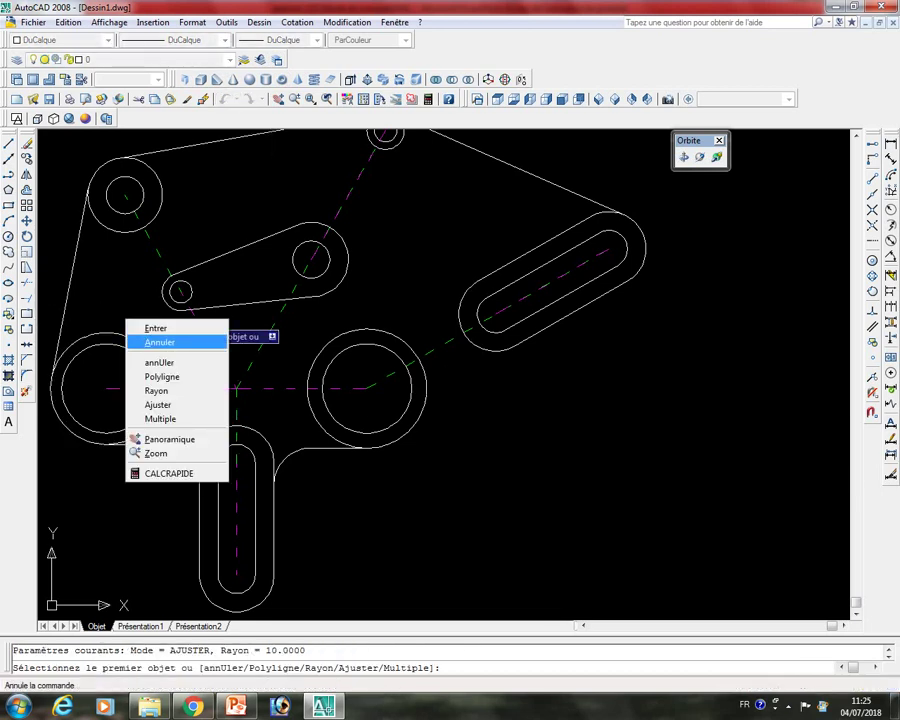
click(180, 388)
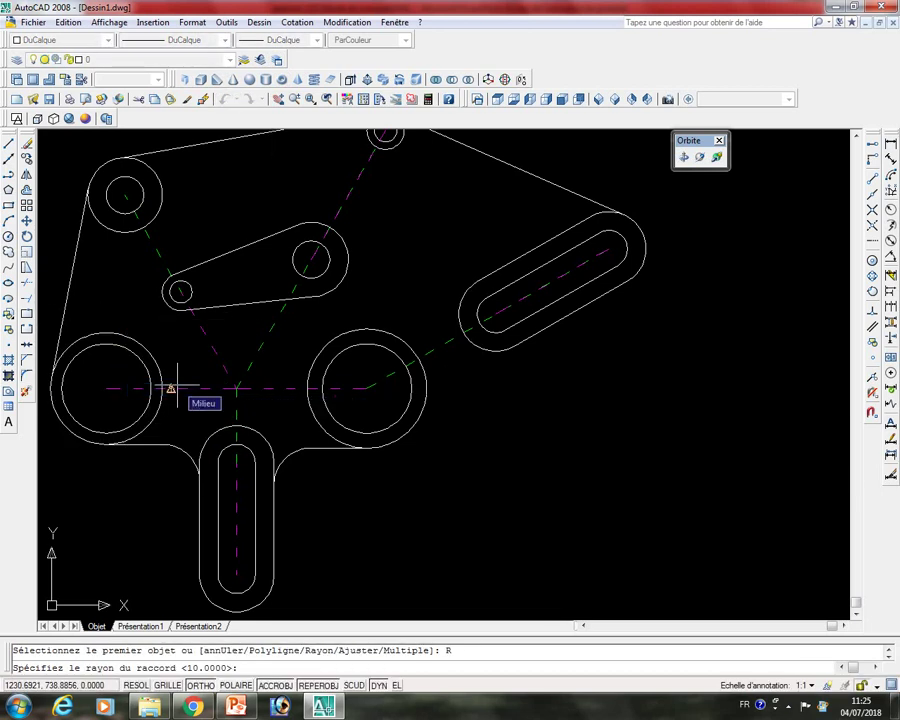
text(20)
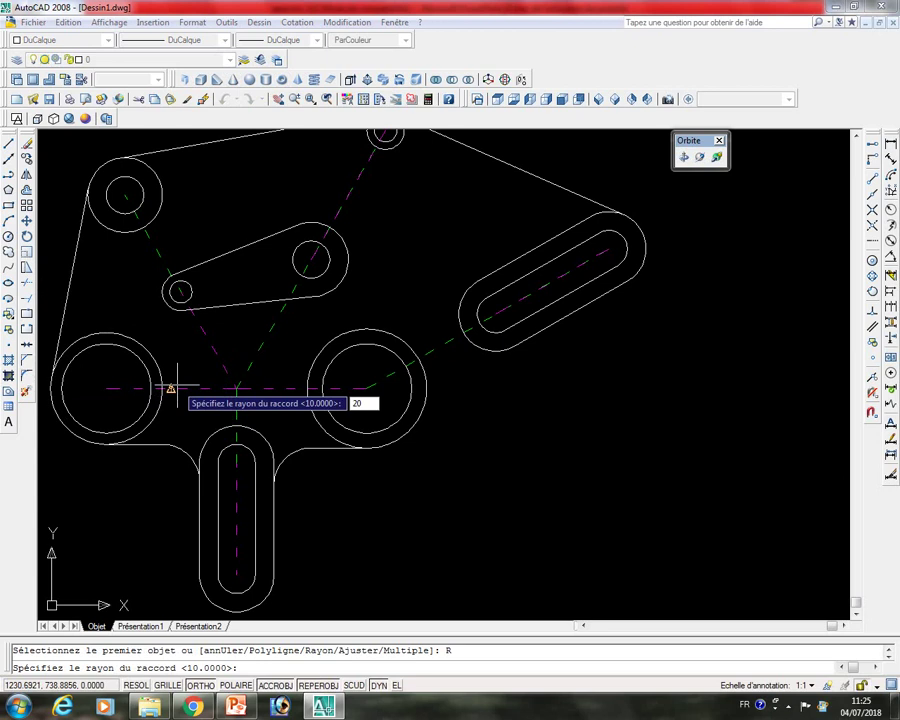
key(Return)
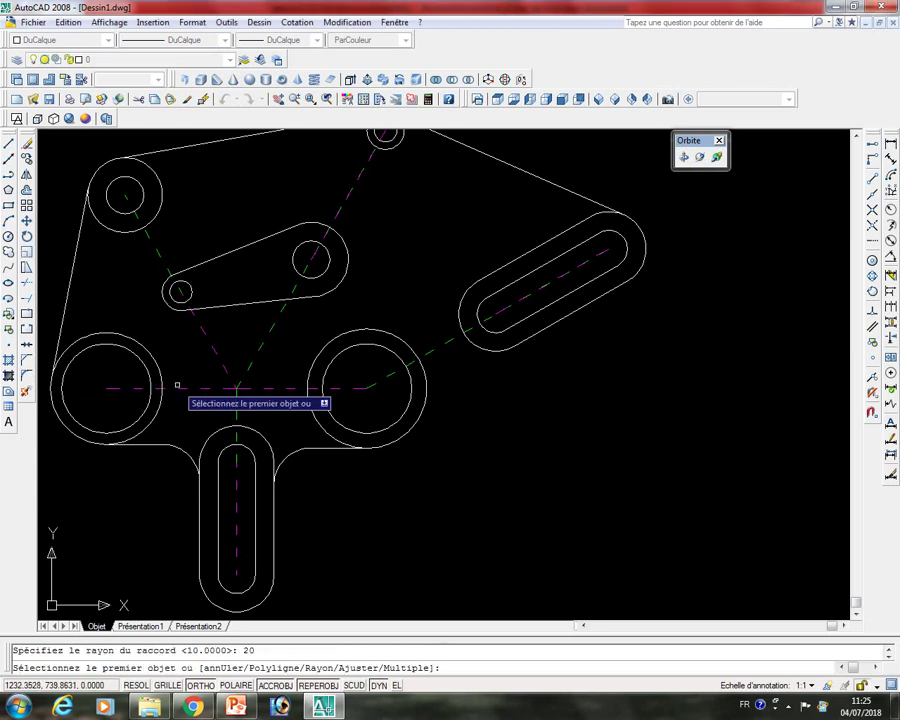
click(469, 363)
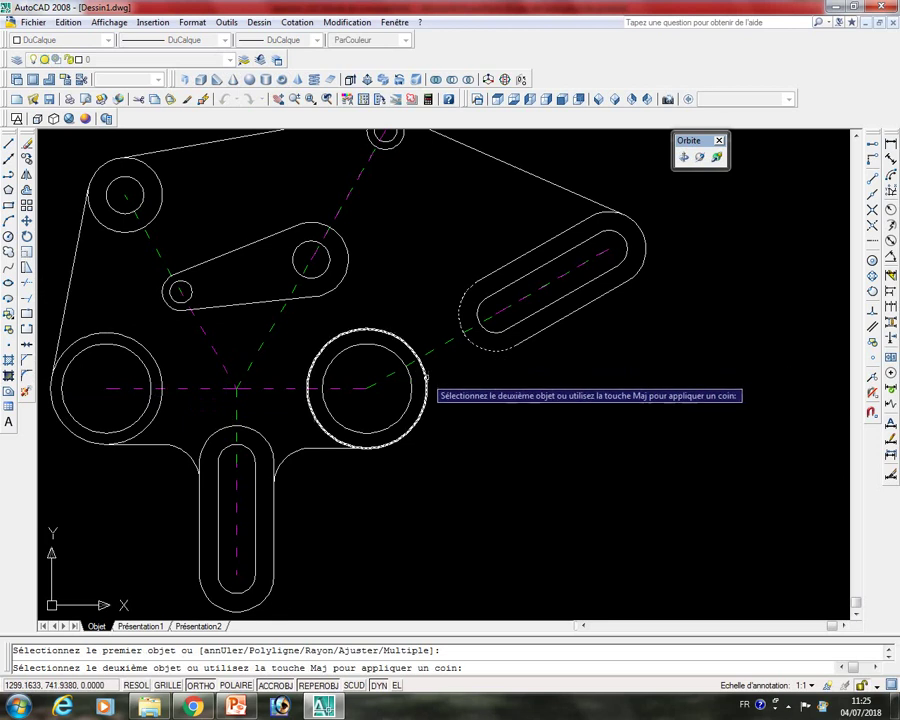
click(427, 382)
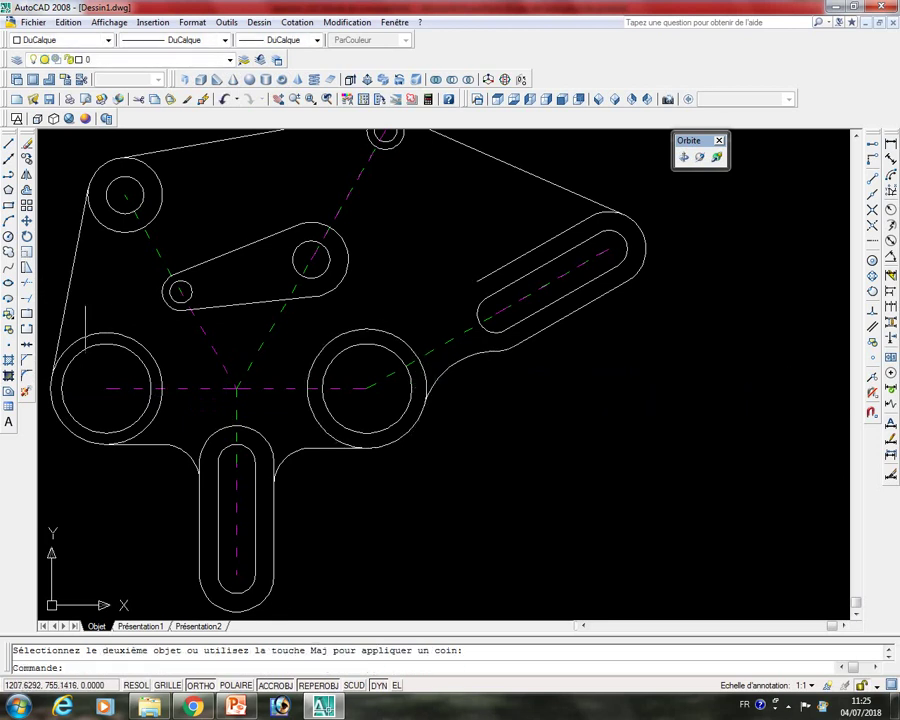
Give the right slot's centre line the magenta dashed axis style using Match Properties
click(26, 375)
right_click(129, 318)
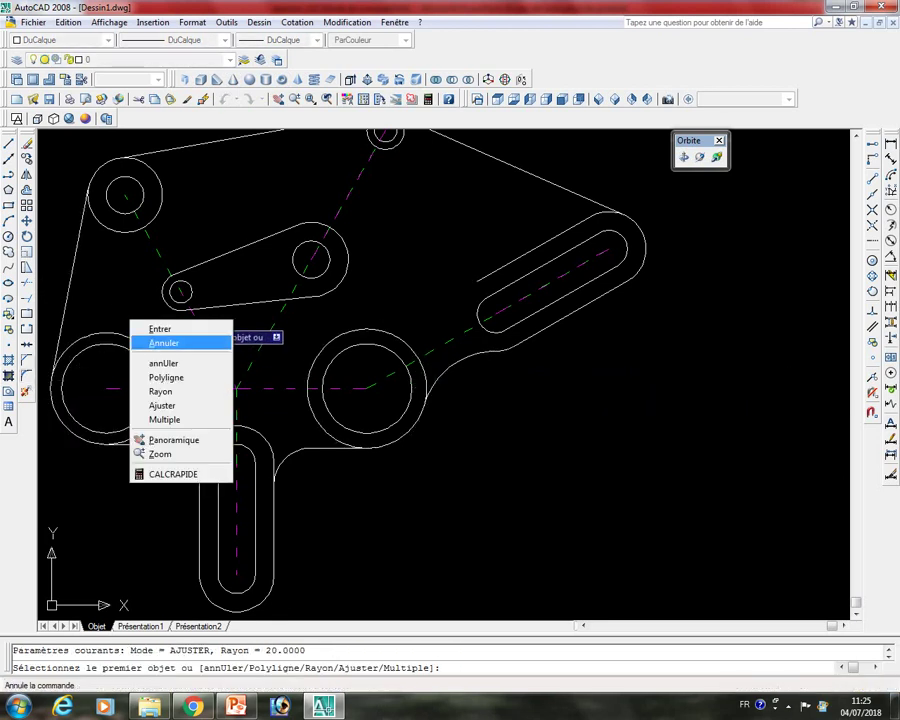
click(150, 388)
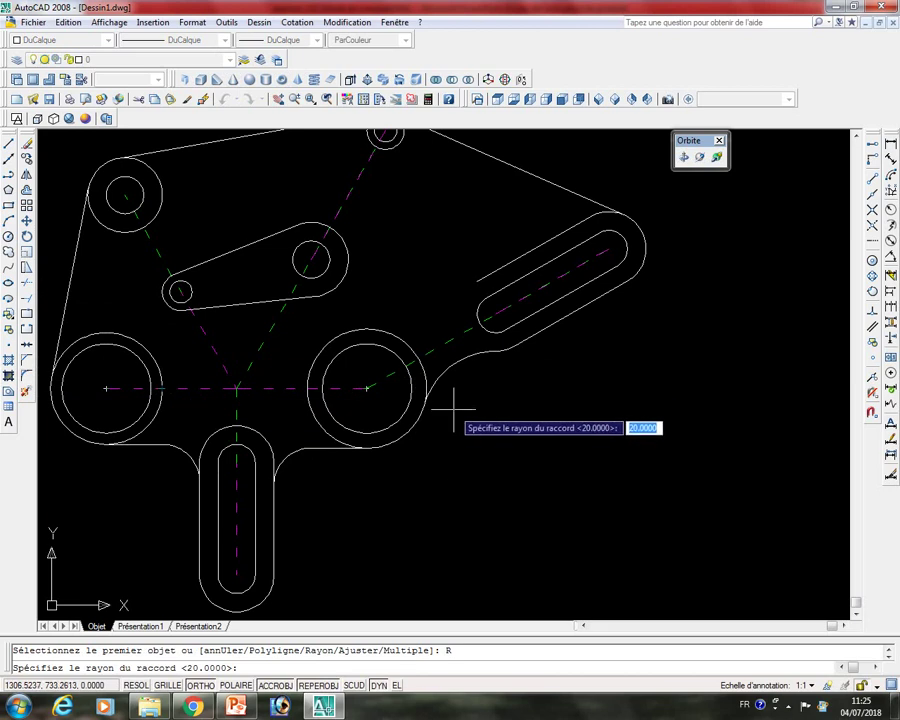
middle_drag(408, 382, 466, 420)
key(Escape)
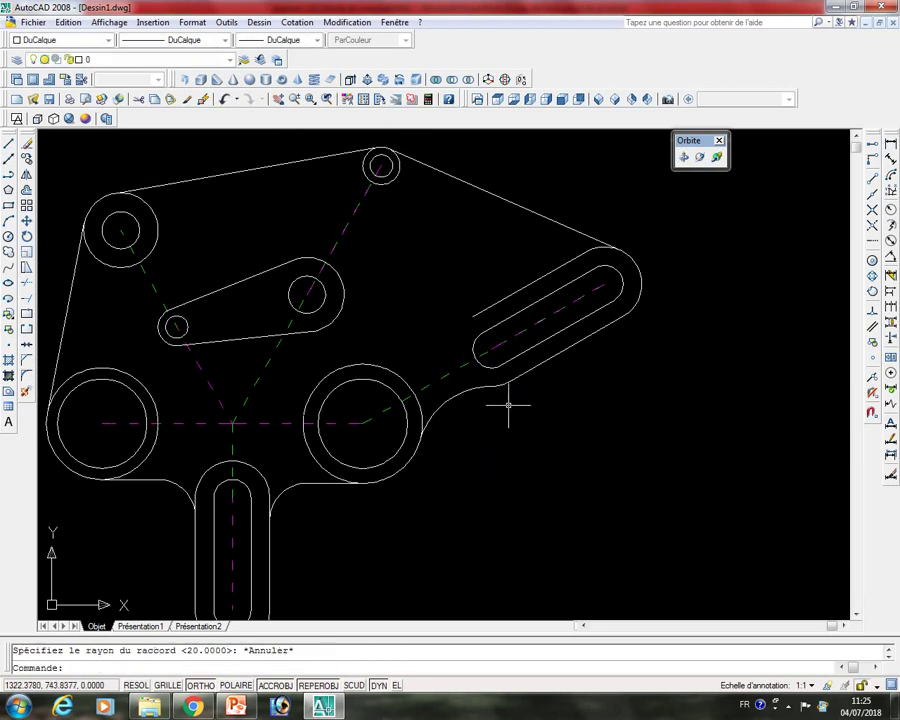
scroll(490, 388, up, 3)
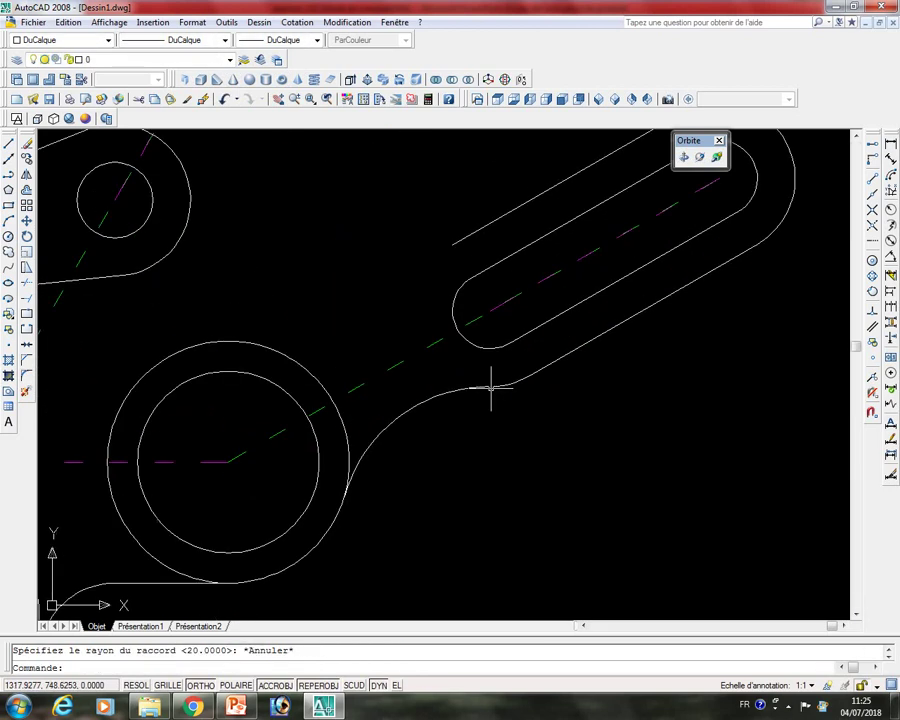
scroll(490, 388, down, 5)
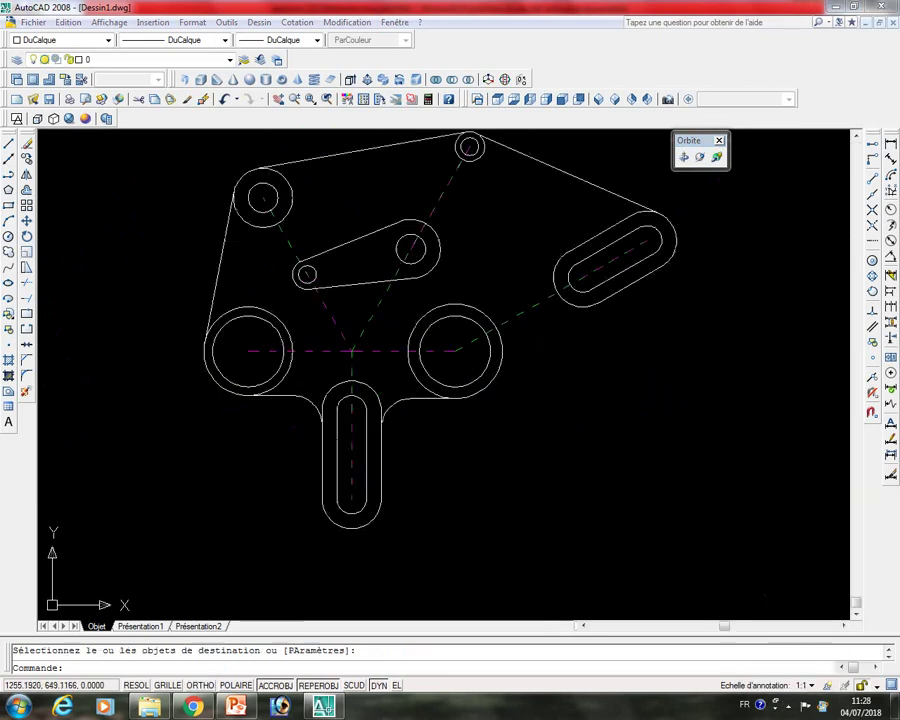
middle_drag(439, 435, 404, 502)
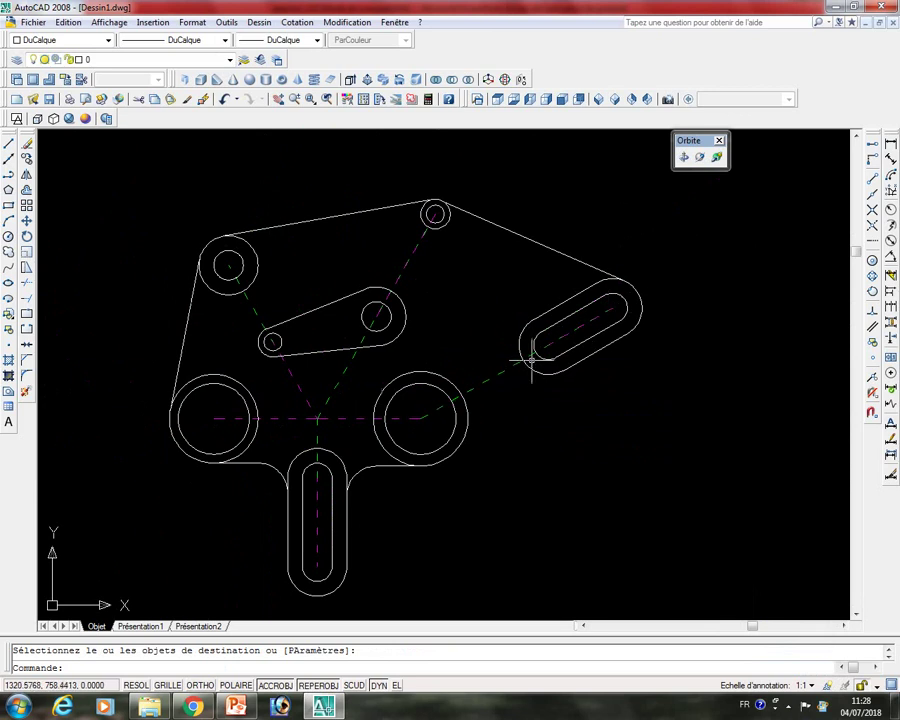
key(Escape)
click(597, 318)
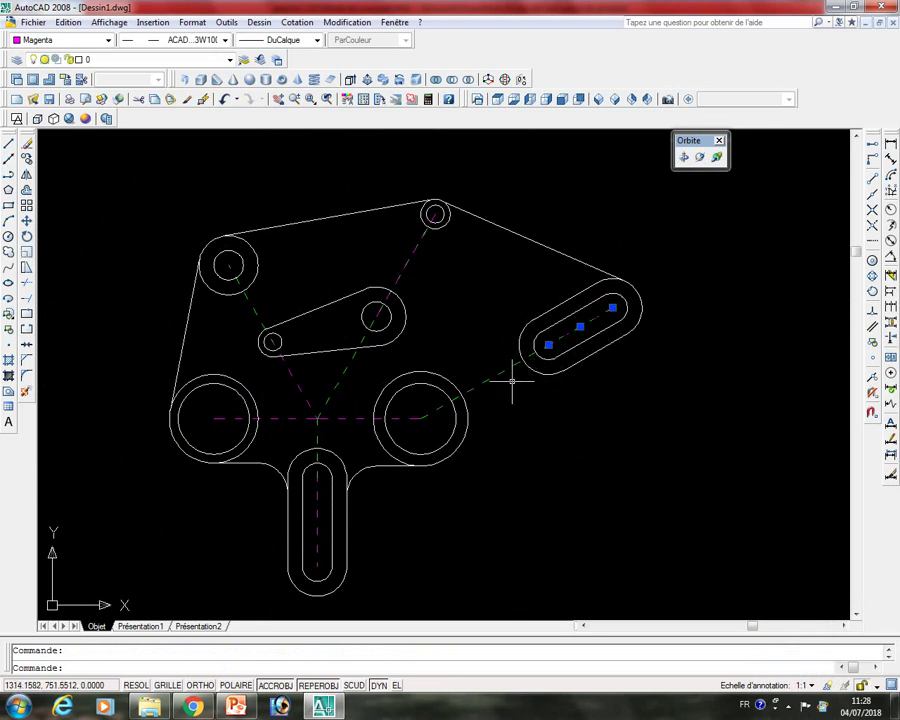
Fillet the slanted slot to the right large circle with a radius of 20
key(Escape)
click(27, 375)
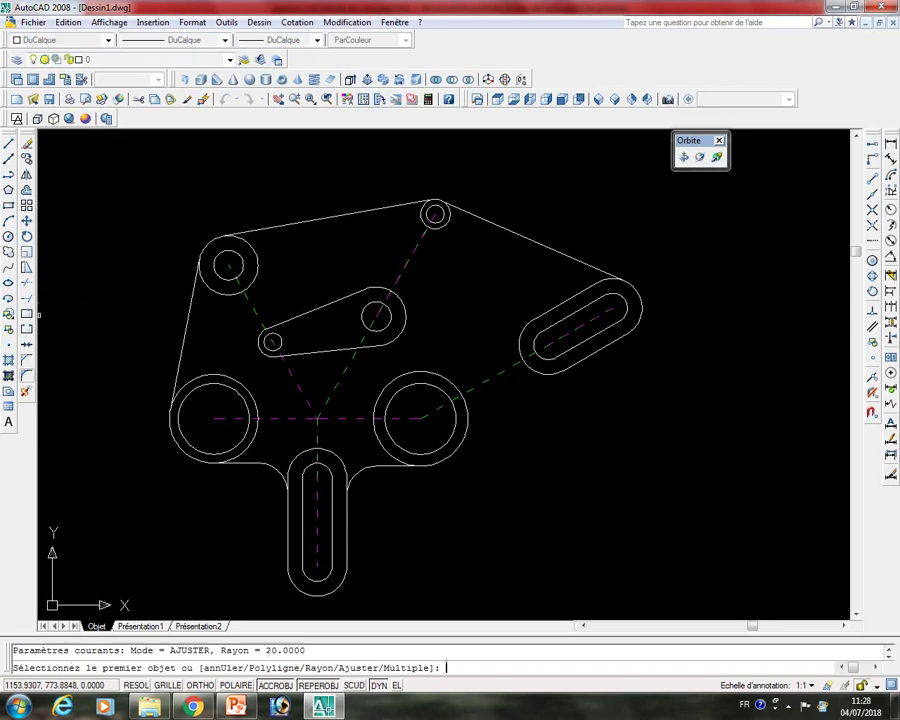
right_click(104, 305)
click(150, 372)
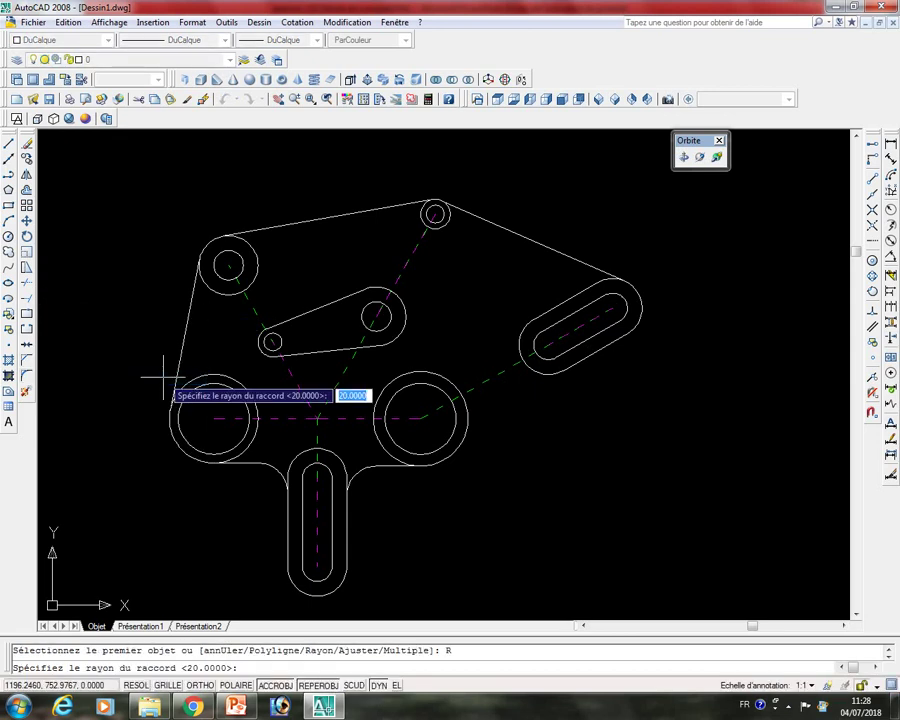
text(20)
key(Return)
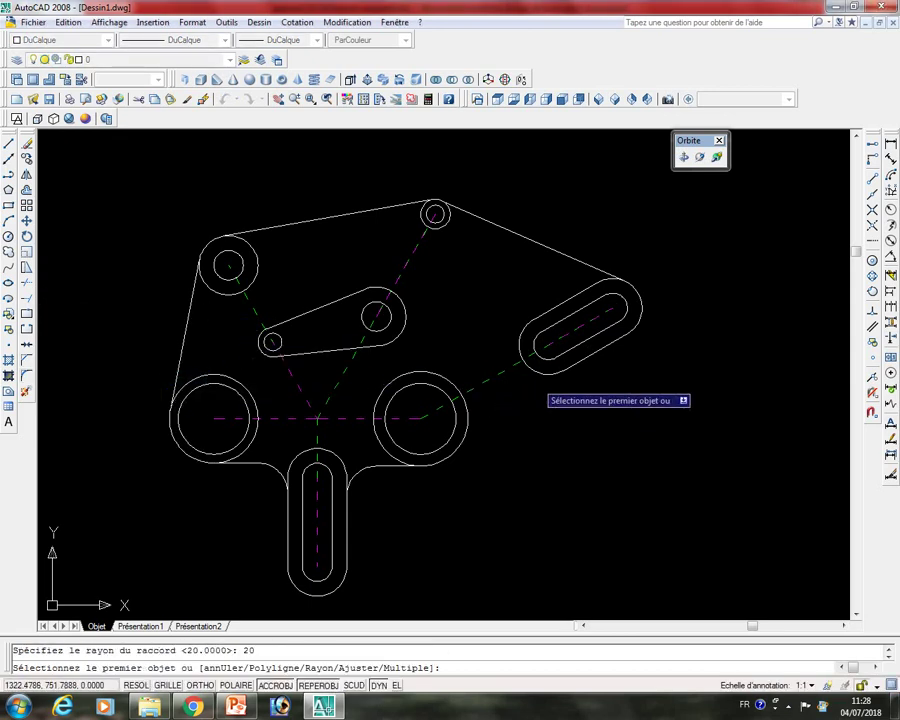
click(540, 362)
click(466, 402)
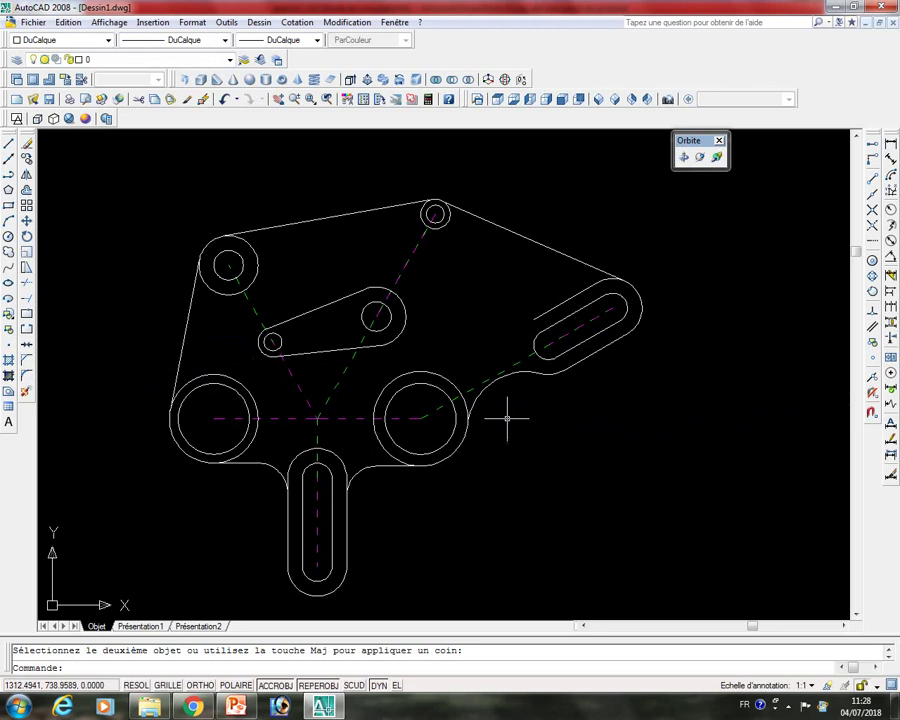
Draw a radius-10 circle at the slot's end, trim it and erase the leftover arc
click(8, 236)
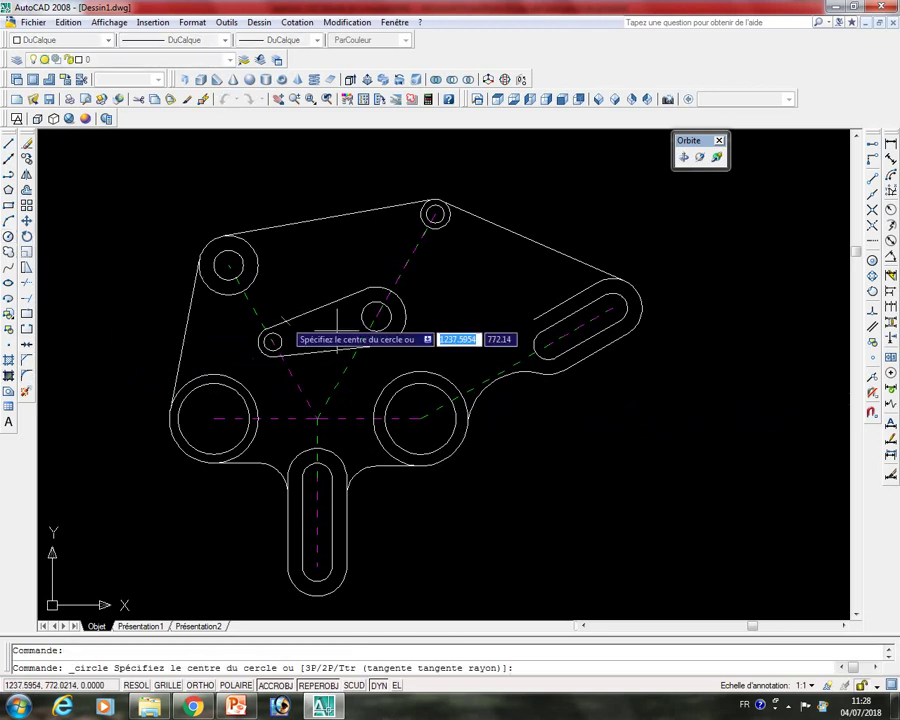
click(547, 345)
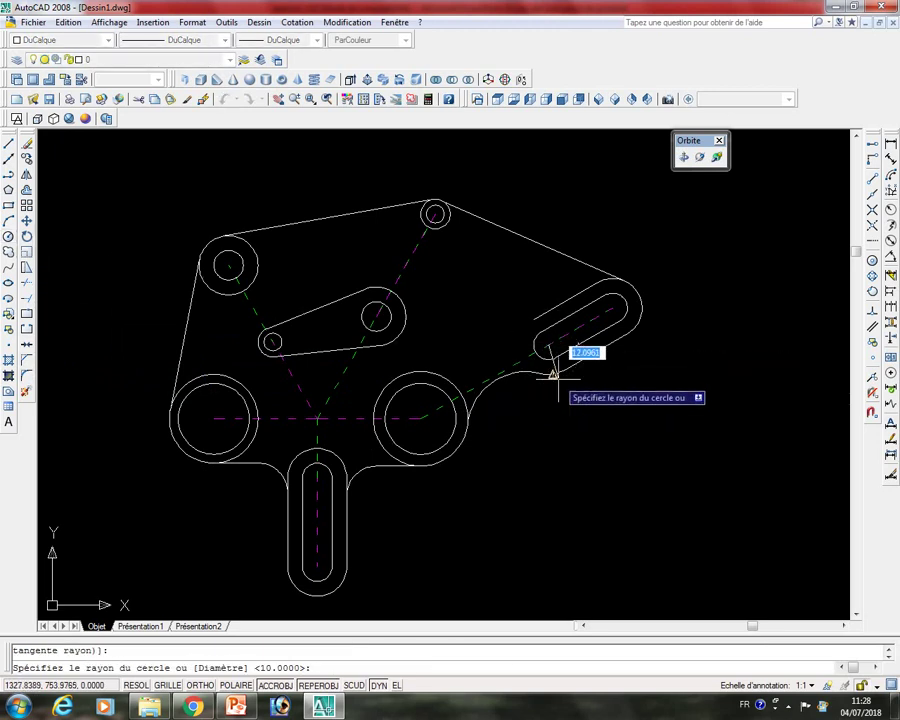
text(10)
key(Return)
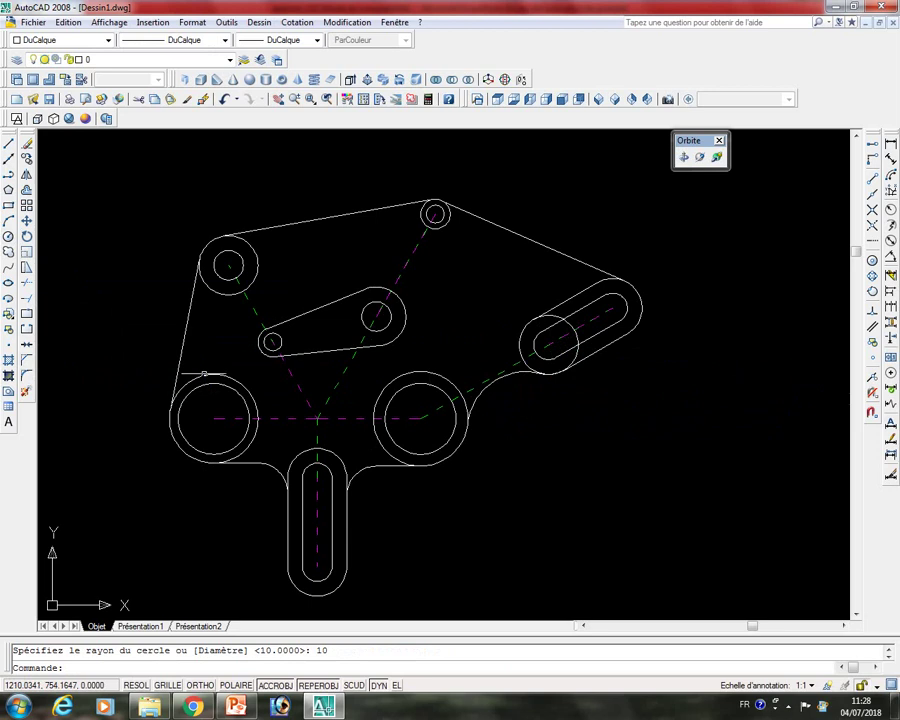
text(tr)
key(Return)
key(Return)
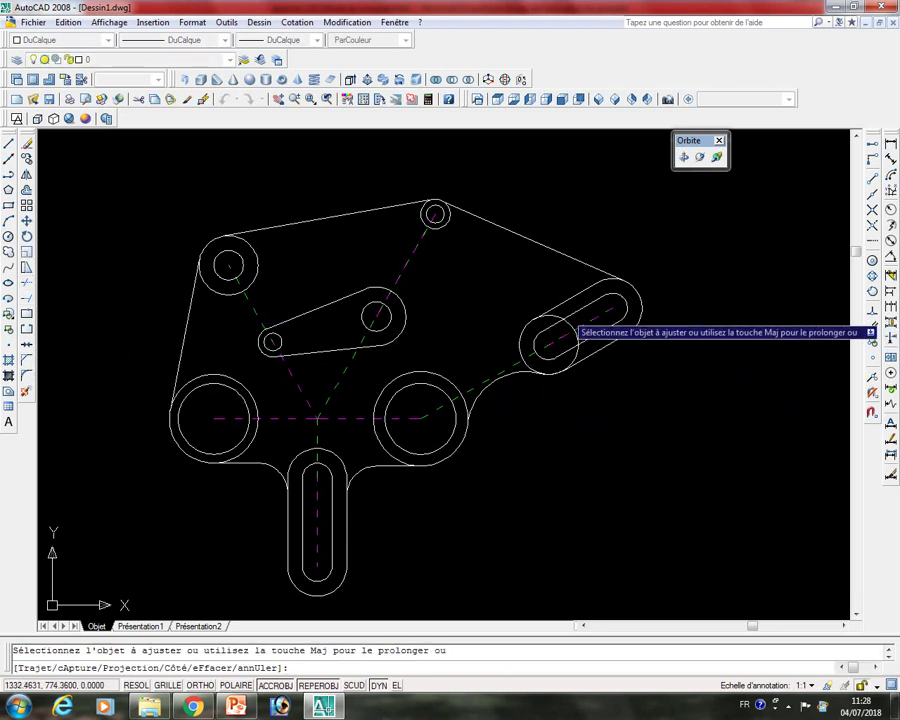
click(522, 345)
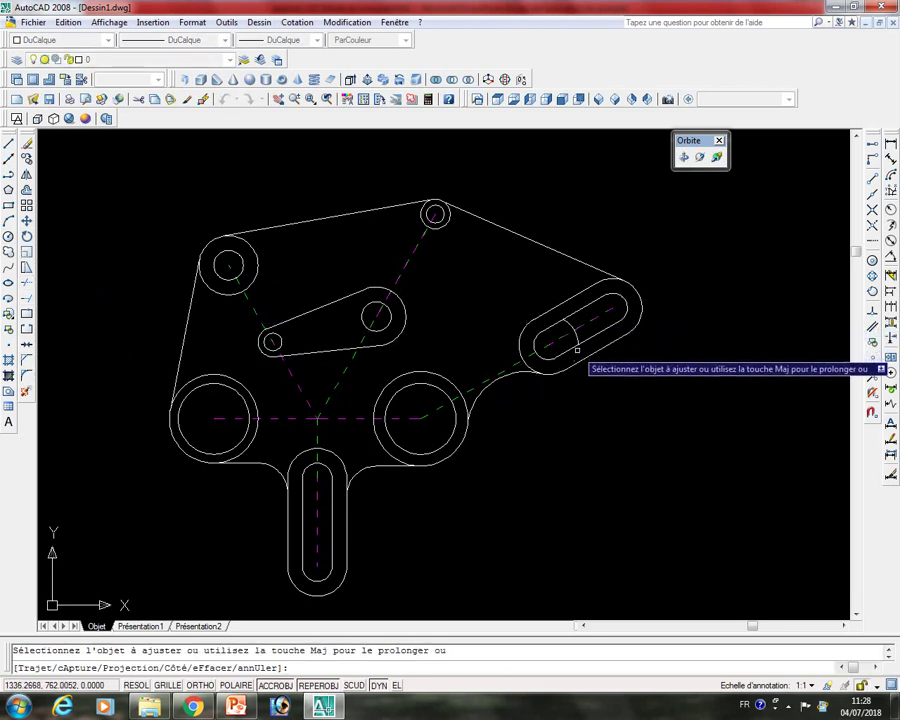
key(Escape)
click(578, 340)
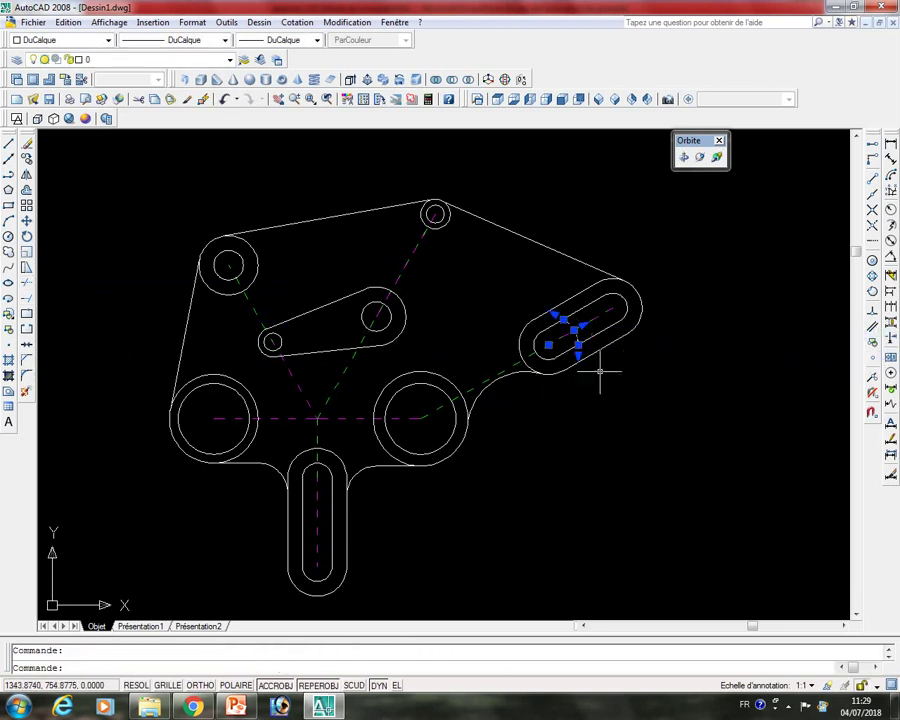
key(Delete)
scroll(624, 394, down, 4)
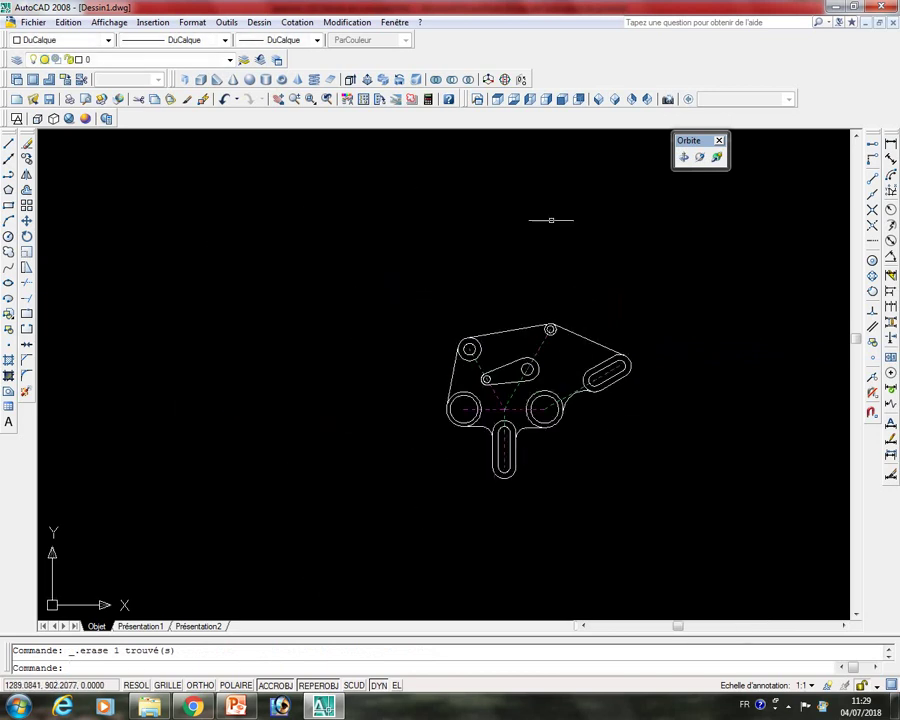
middle_drag(520, 365, 360, 345)
scroll(360, 345, up, 2)
middle_drag(600, 300, 610, 247)
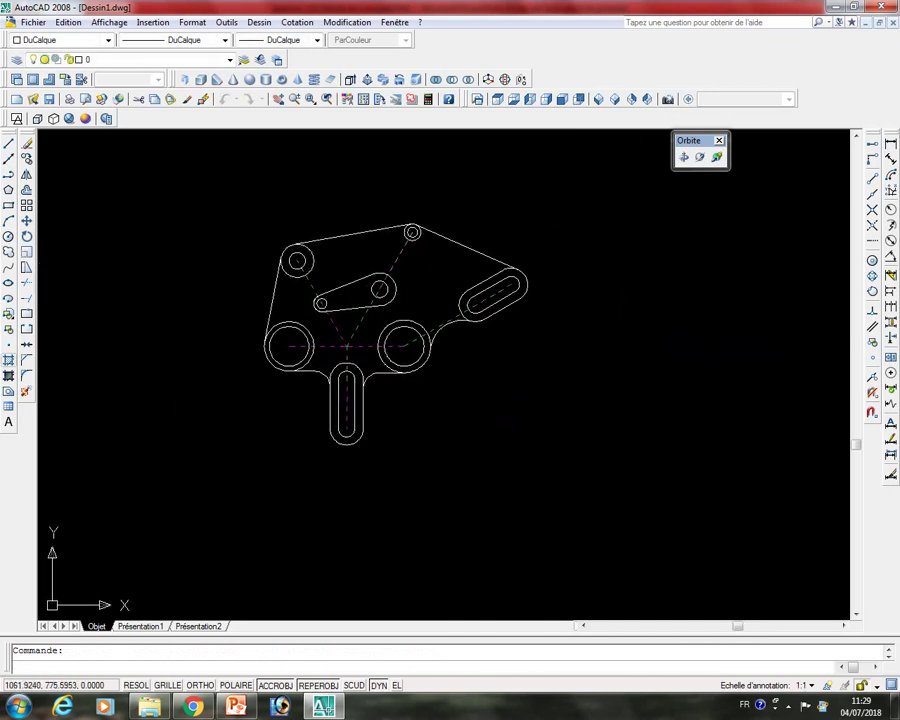
Choose the ANSI31 pattern in the Hatch and Gradient dialog
click(9, 359)
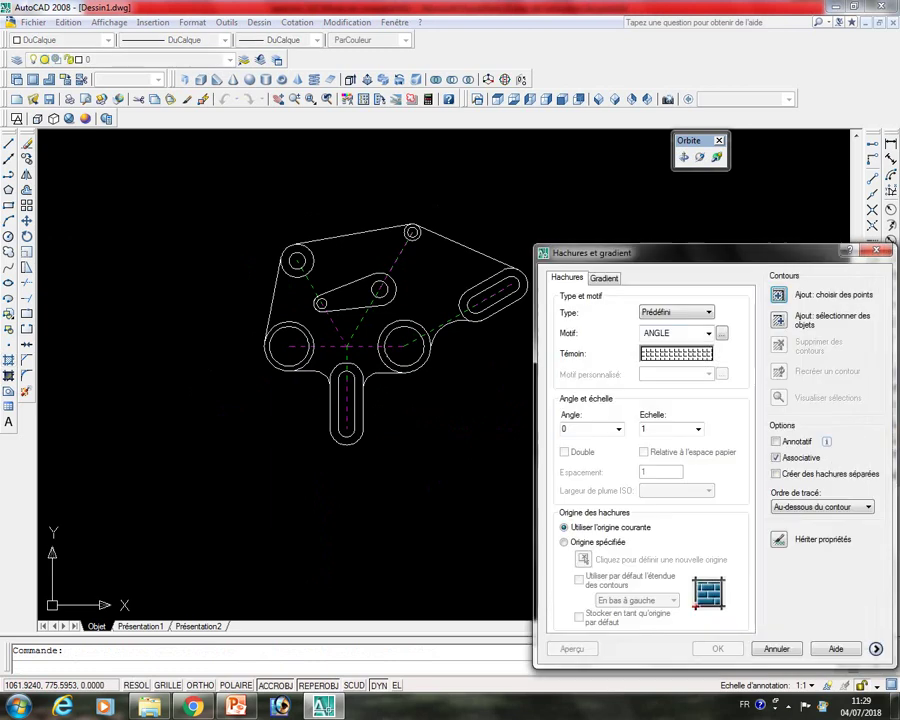
click(708, 333)
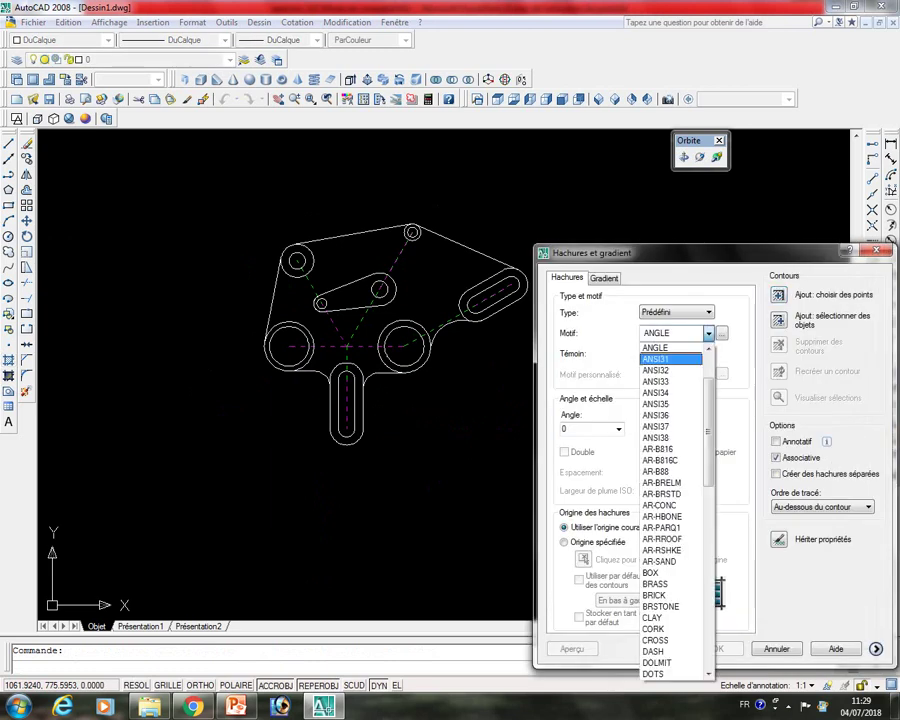
click(670, 358)
Hatch the rings around the slanted slot, right large hole and lower slot, plus the link arm
click(778, 295)
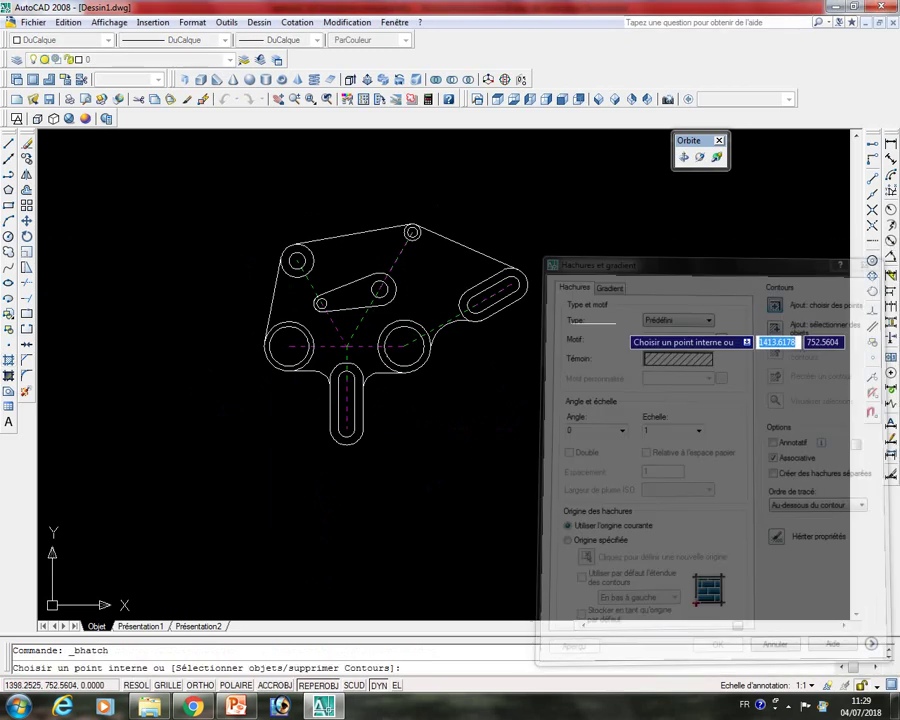
scroll(491, 310, up, 3)
click(491, 310)
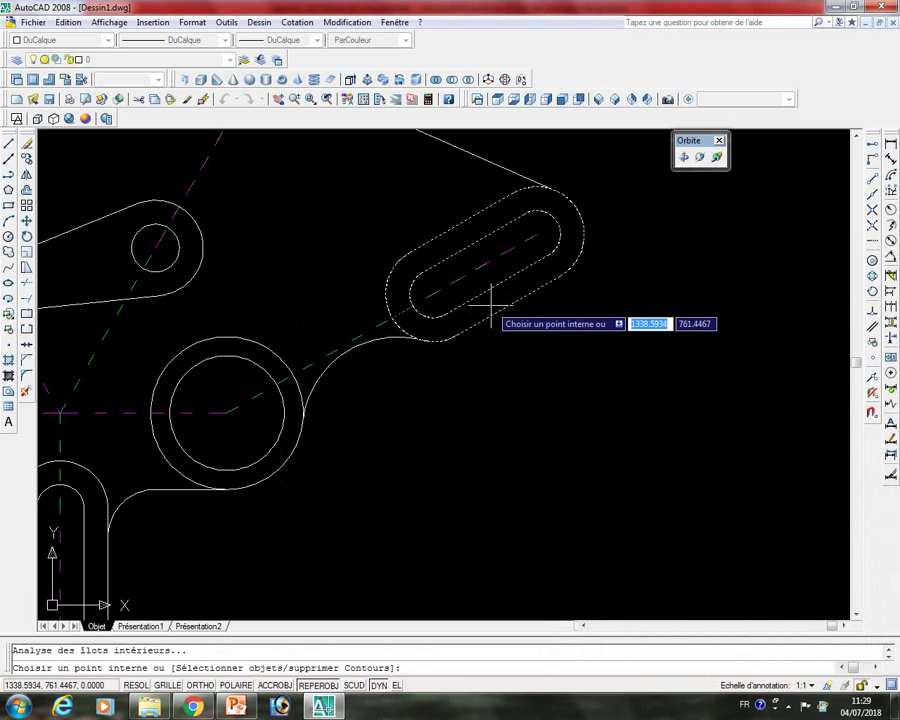
scroll(484, 300, down, 5)
scroll(432, 300, up, 3)
scroll(431, 289, down, 2)
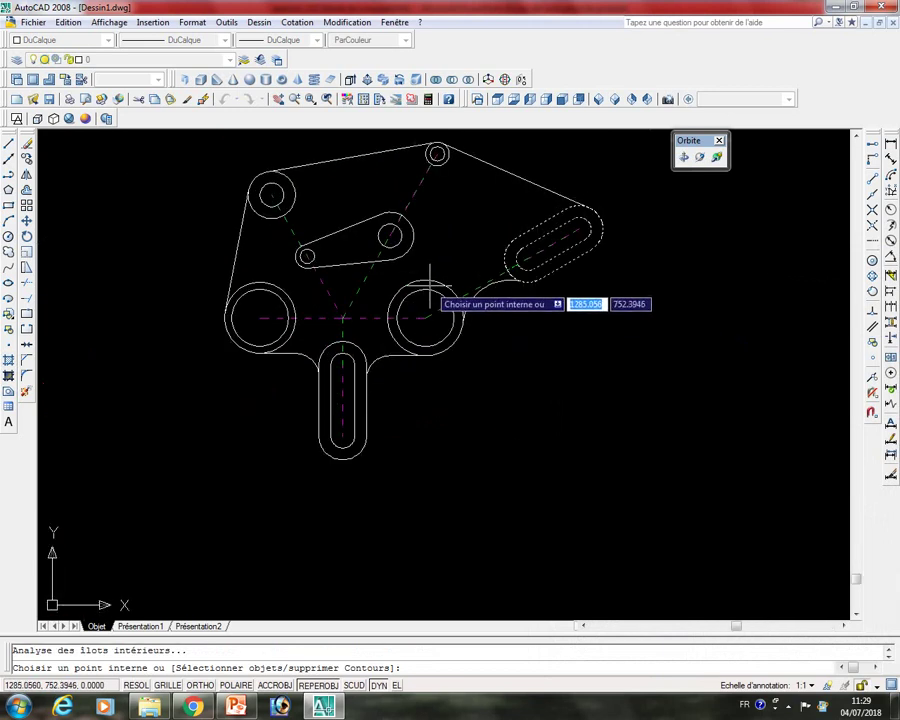
click(430, 316)
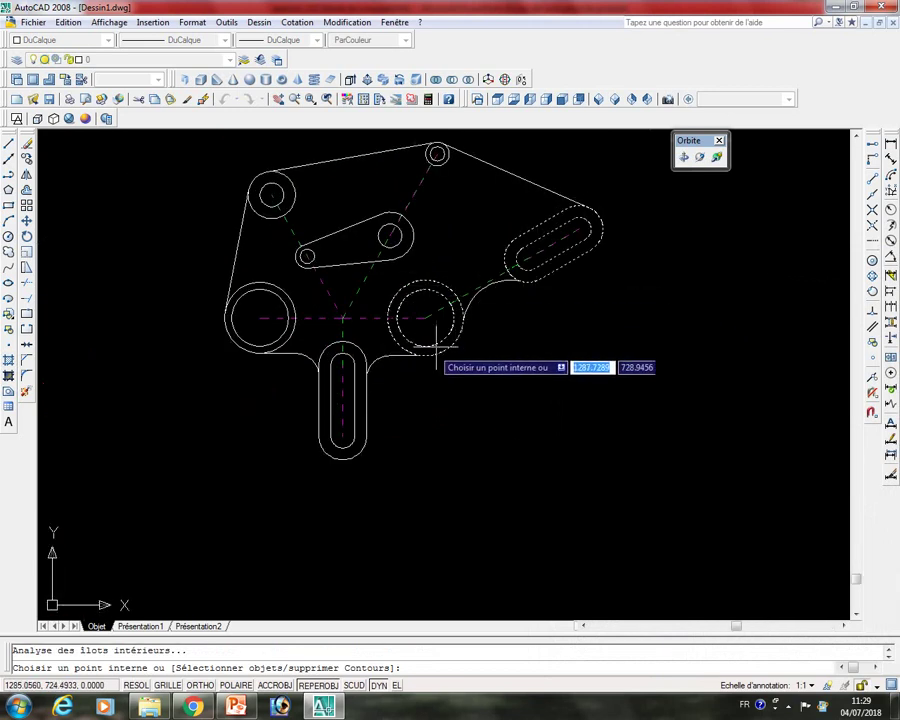
click(338, 352)
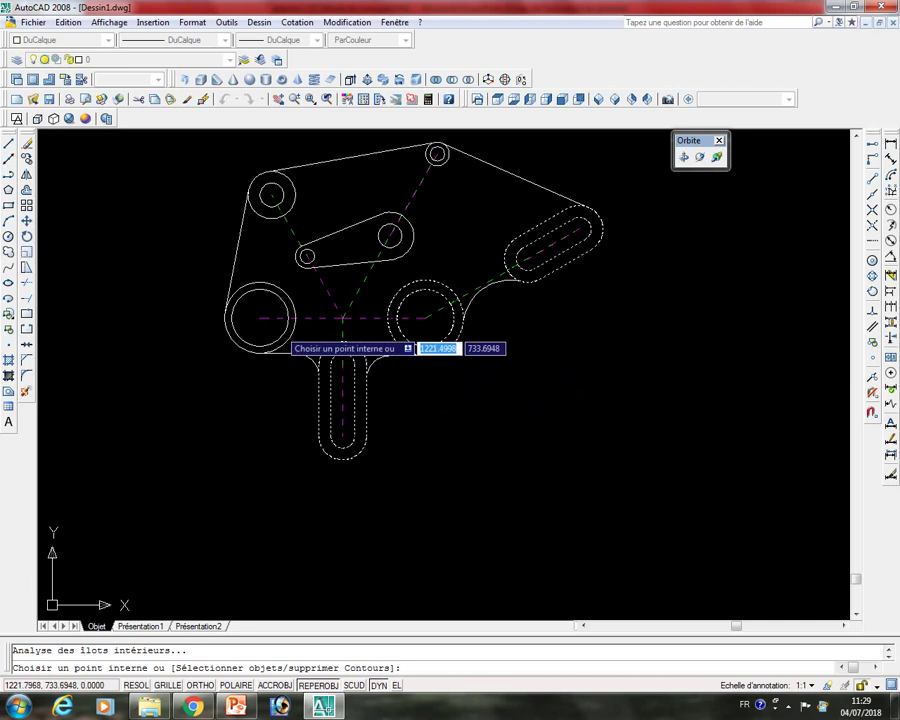
scroll(287, 329, up, 3)
scroll(288, 326, up, 1)
scroll(300, 315, down, 2)
scroll(320, 300, down, 2)
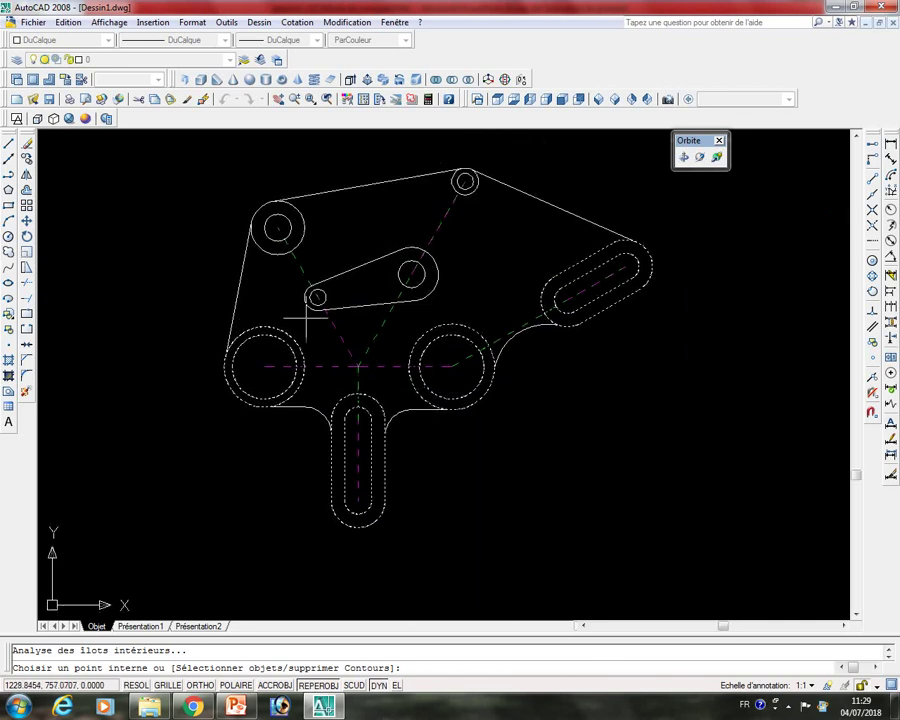
click(432, 272)
scroll(466, 186, up, 4)
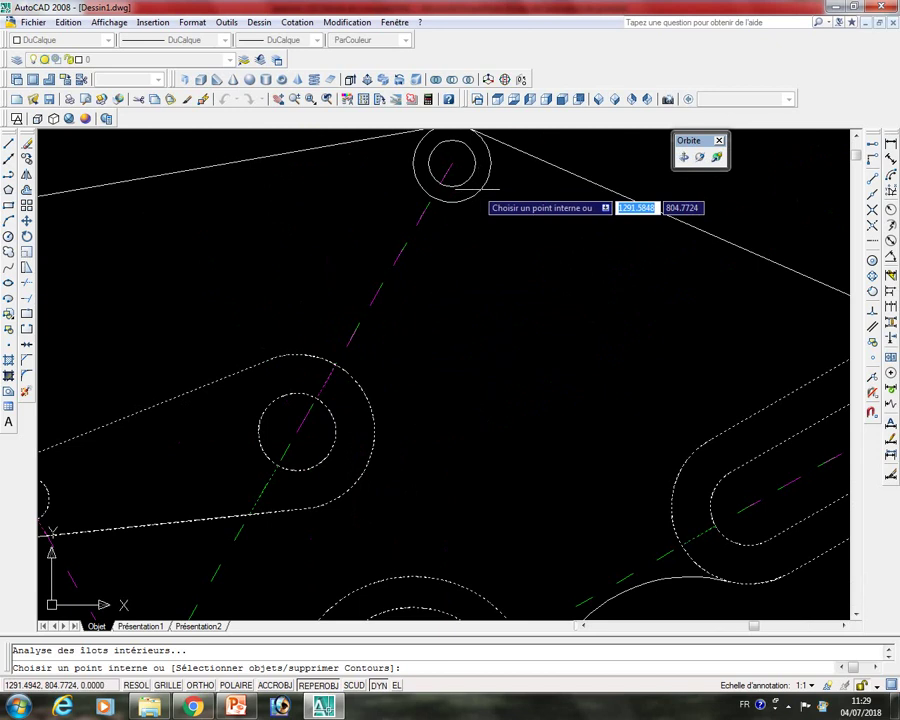
scroll(466, 186, down, 2)
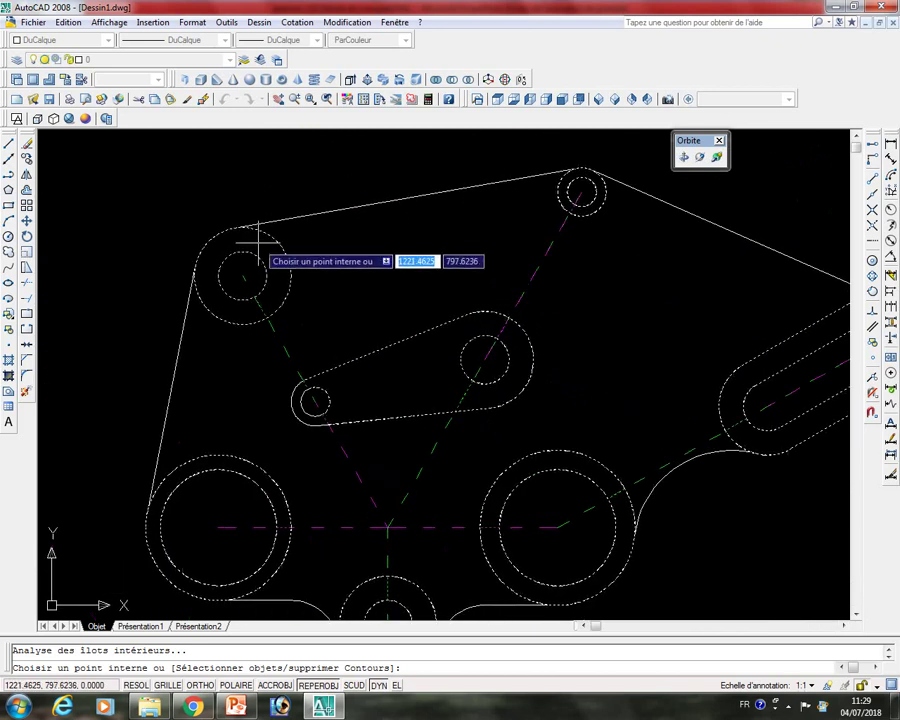
key(Return)
key(Return)
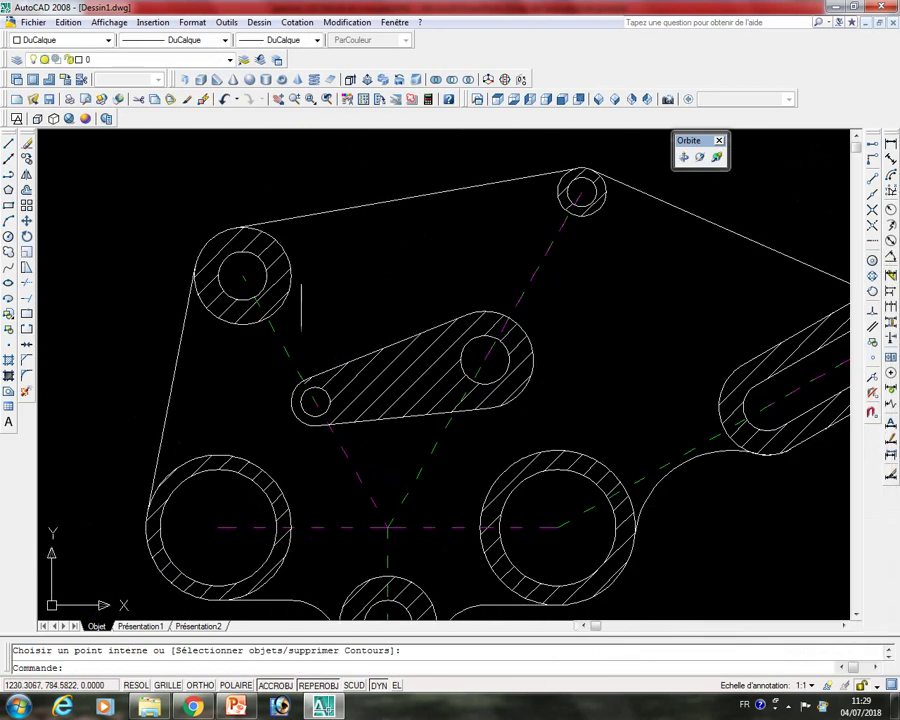
Change the hatch scale to 0.2 for denser hatching
scroll(300, 305, down, 2)
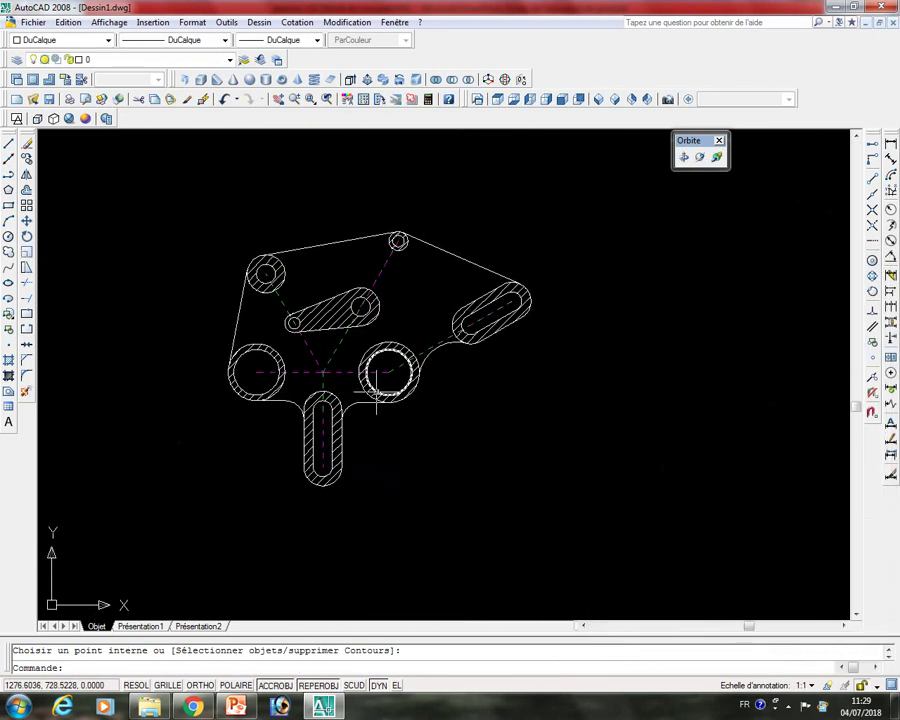
scroll(377, 395, up, 2)
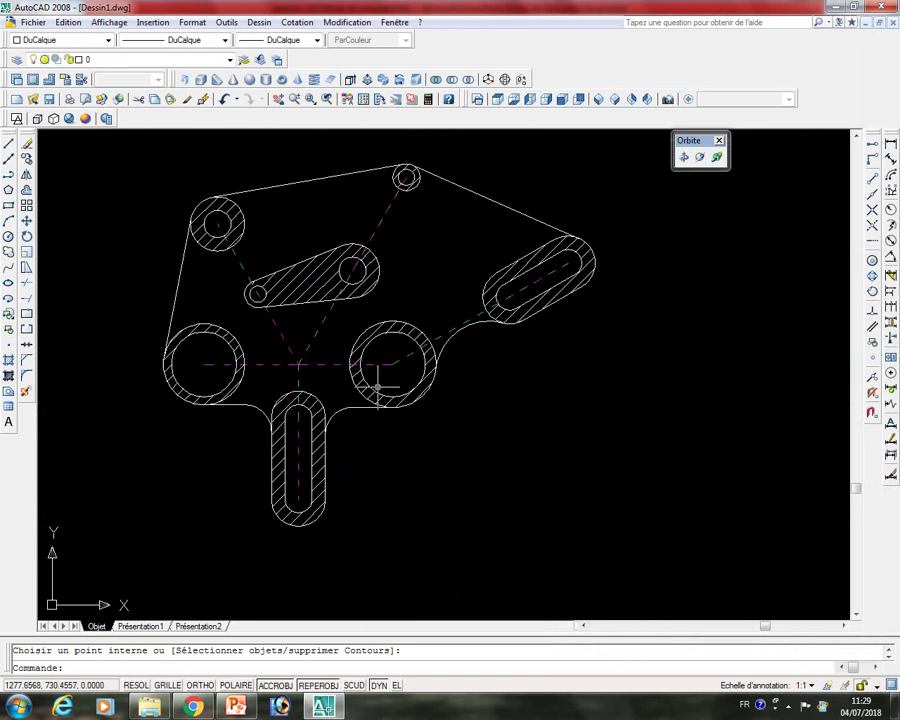
scroll(288, 328, up, 3)
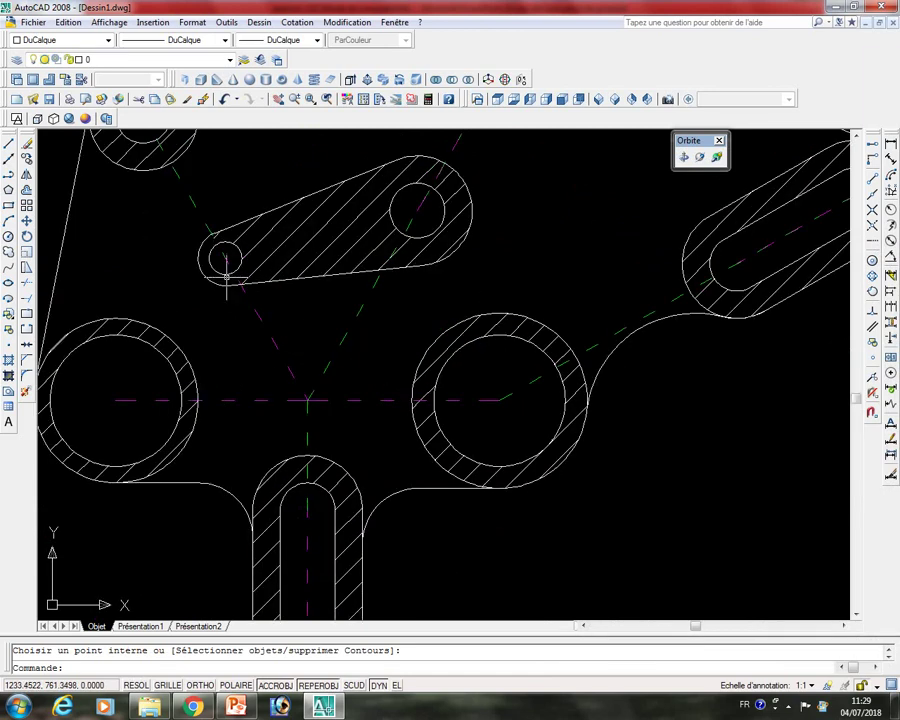
key(Return)
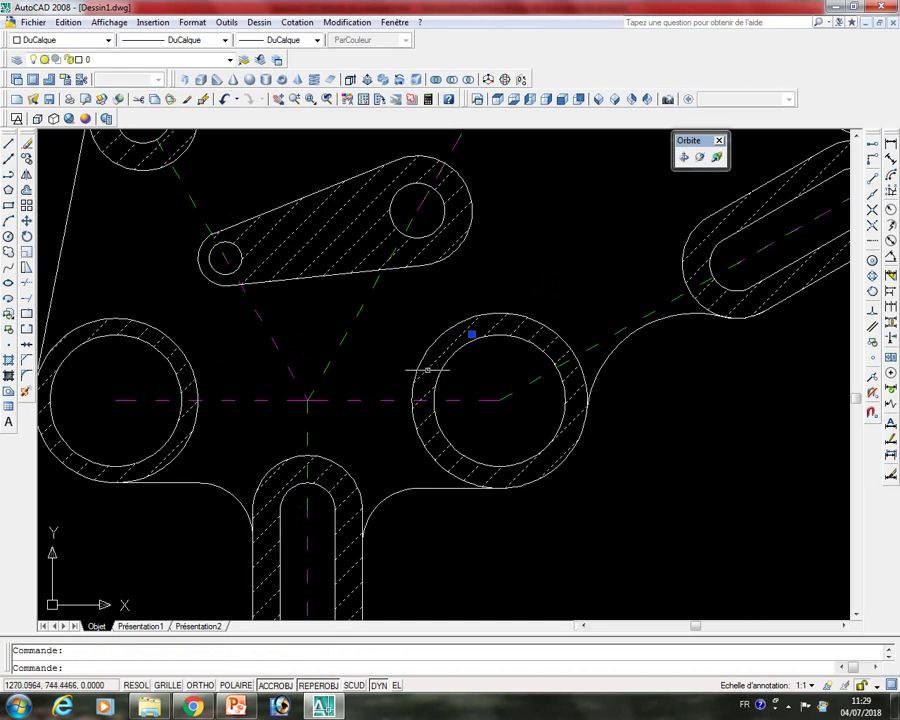
double_click(471, 334)
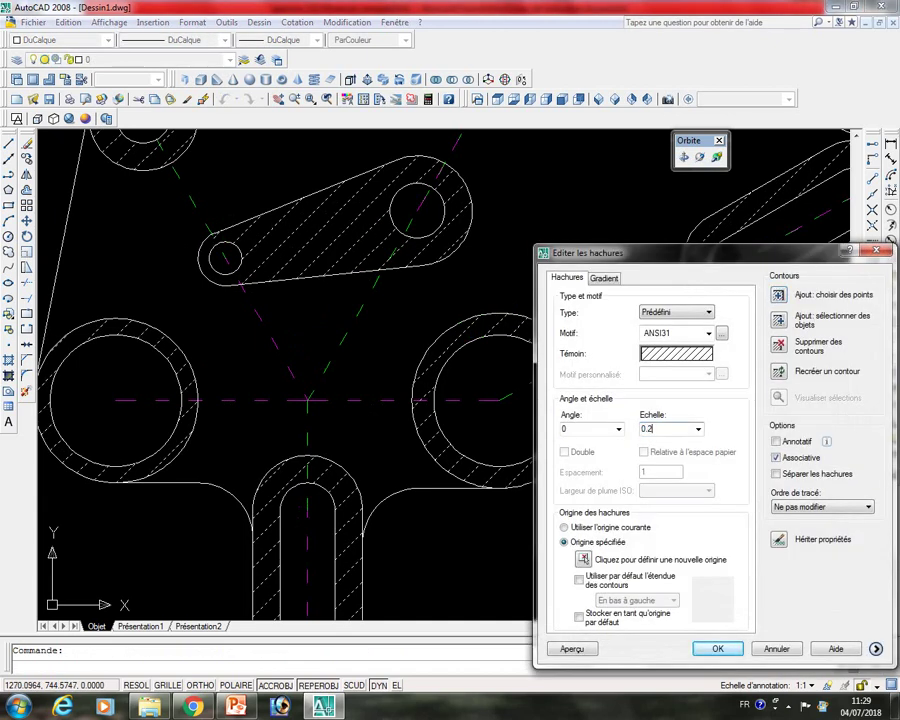
key(Return)
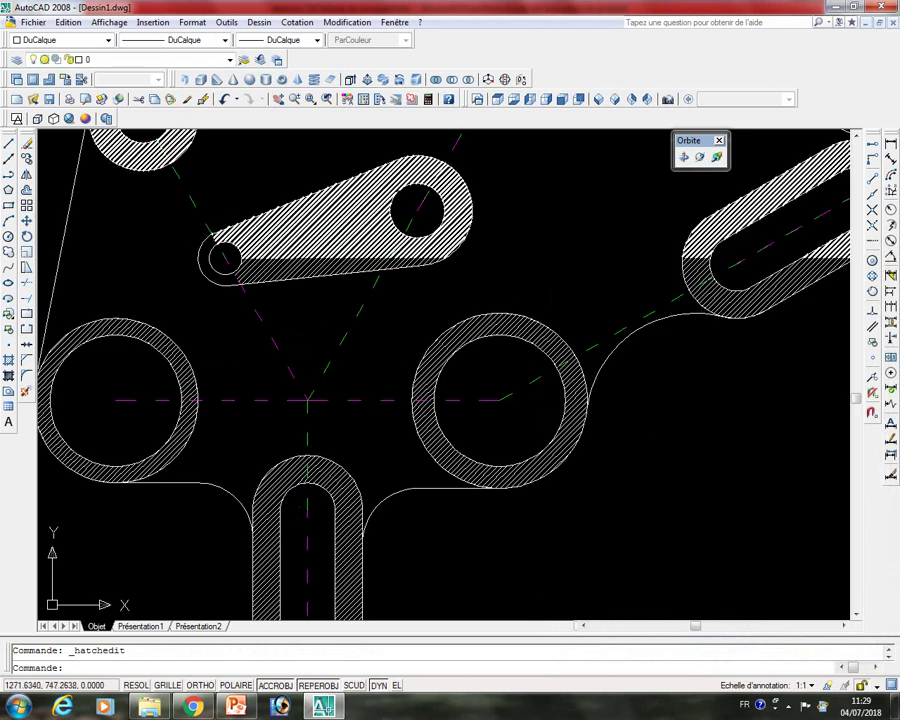
Extend the link arm's hatch to cover its end around the small hole
double_click(311, 254)
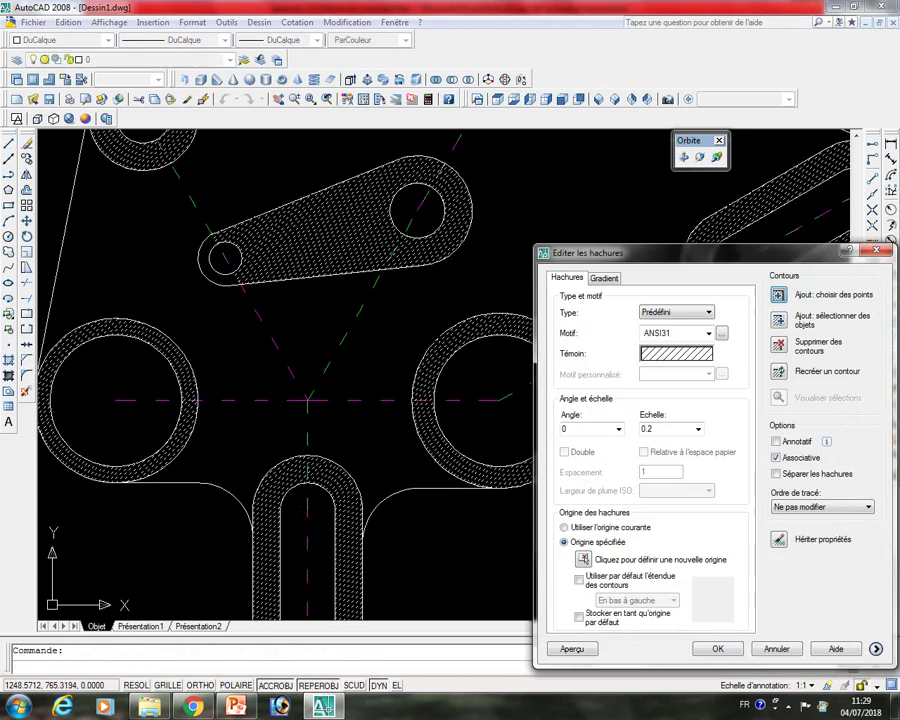
click(778, 294)
scroll(211, 255, up, 5)
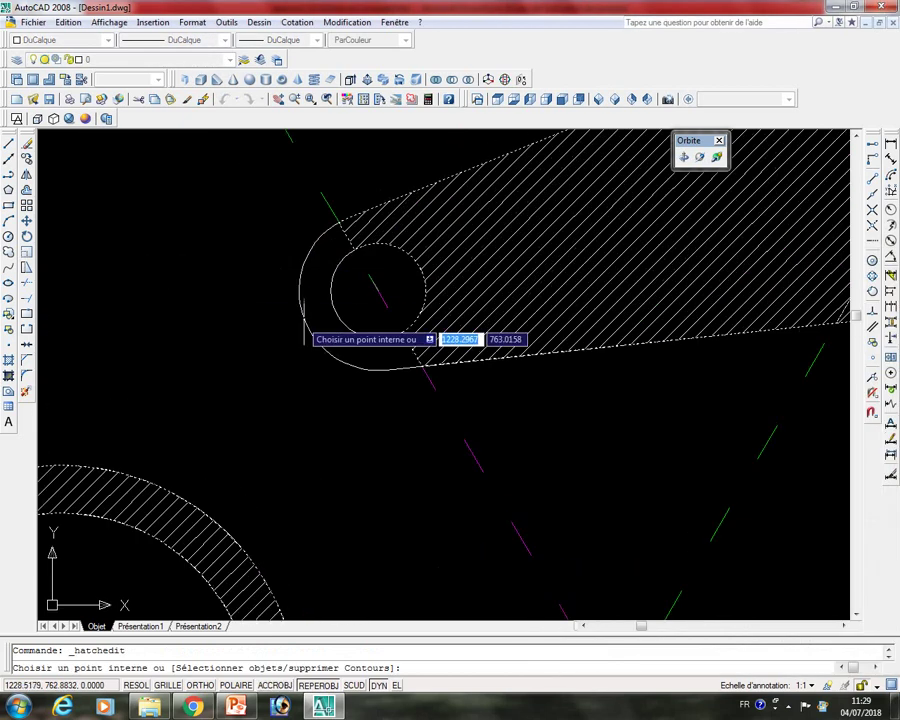
key(Return)
key(Return)
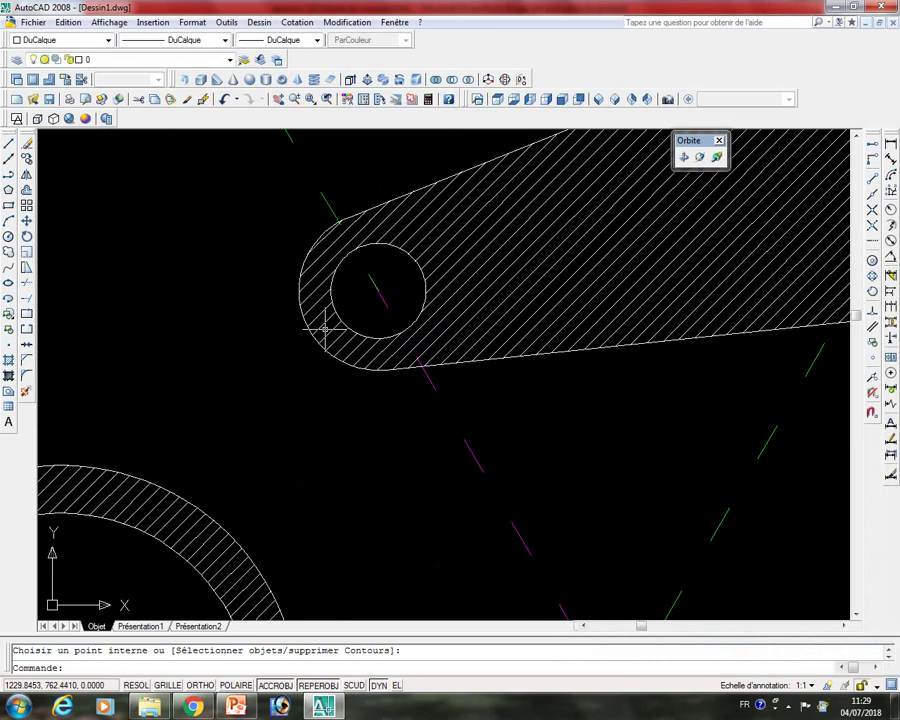
scroll(323, 326, down, 3)
scroll(324, 400, down, 3)
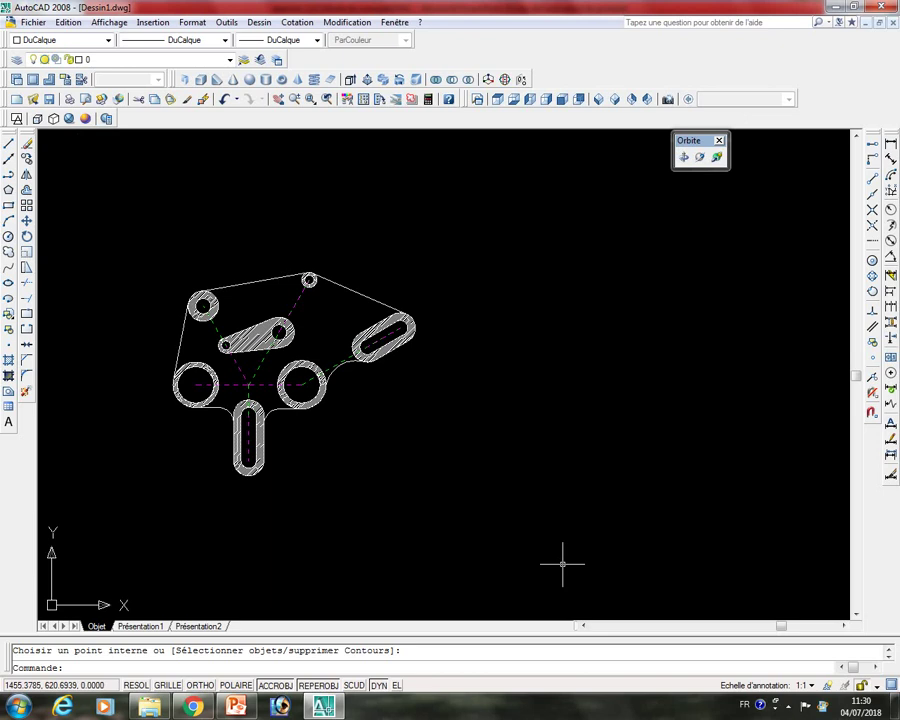
scroll(424, 301, down, 2)
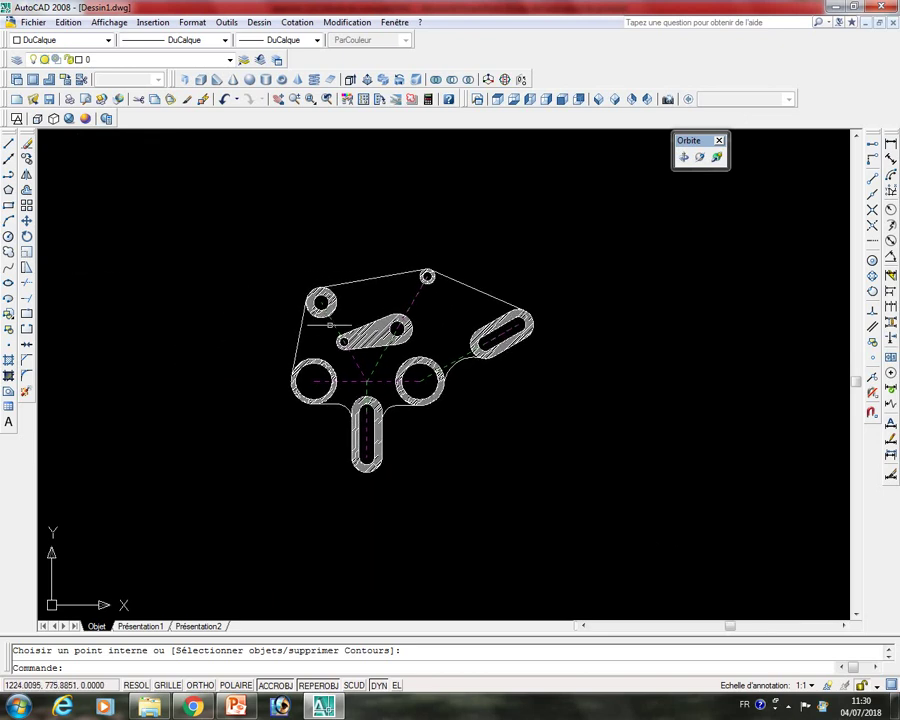
mouse_move(318, 312)
middle_down()
mouse_move(256, 288)
mouse_move(262, 305)
middle_up()
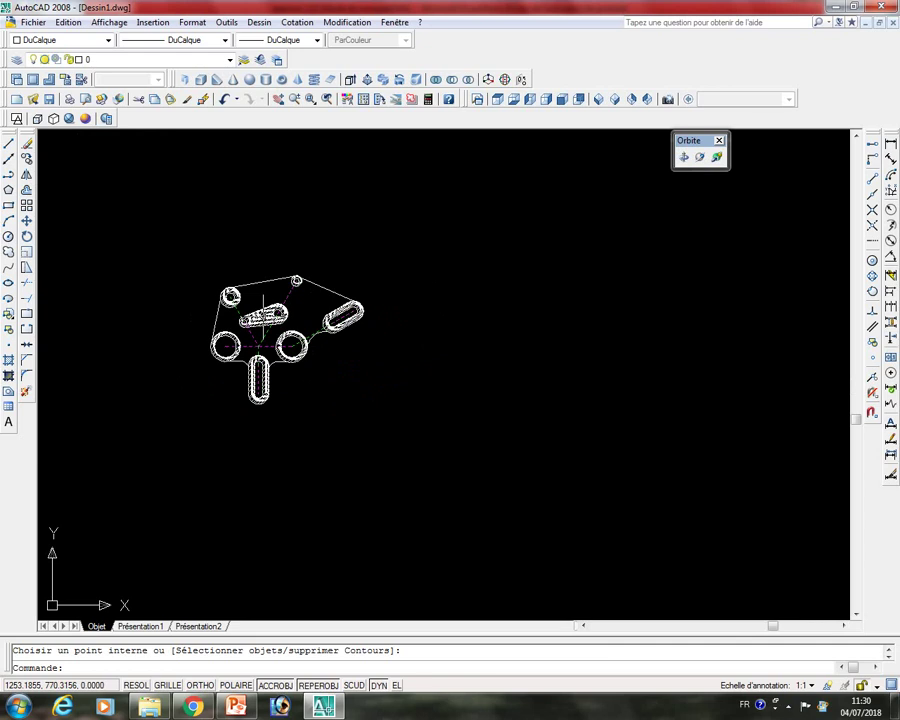
middle_drag(220, 353, 228, 386)
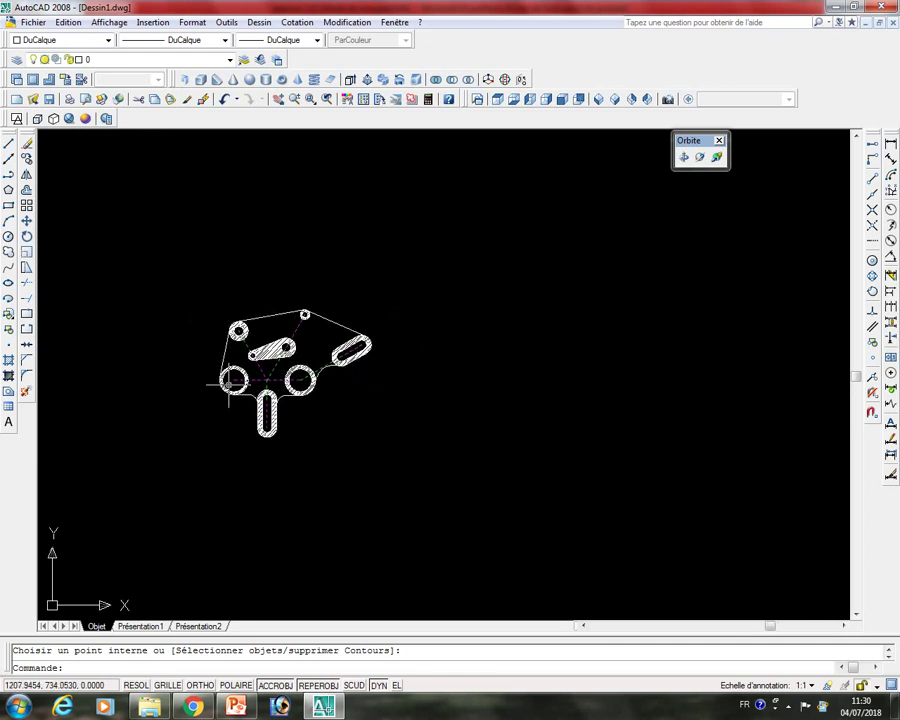
scroll(310, 402, up, 2)
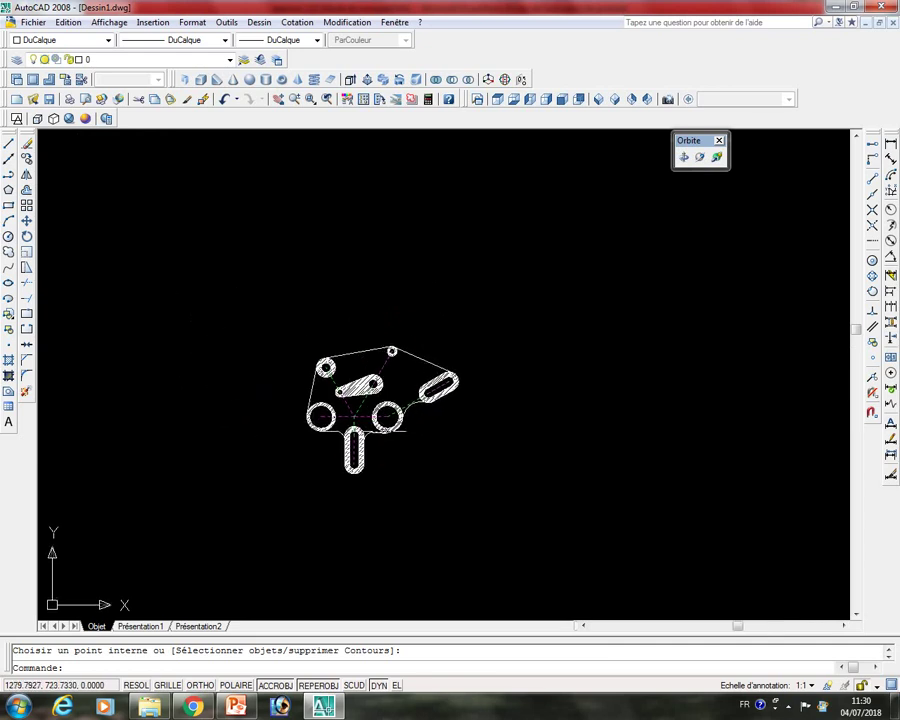
middle_drag(77, 203, 46, 262)
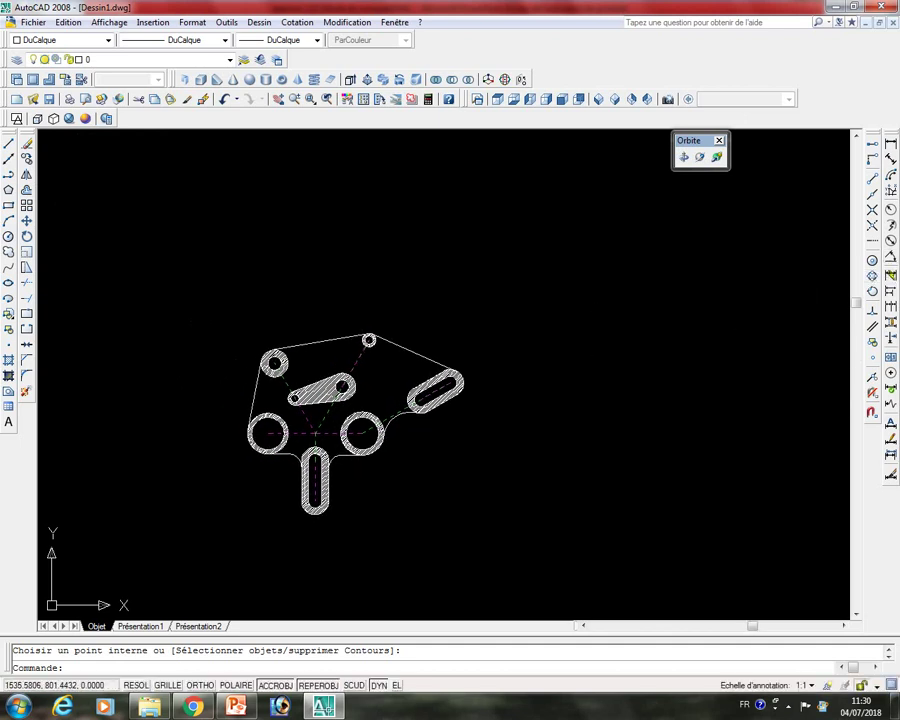
middle_drag(813, 343, 846, 315)
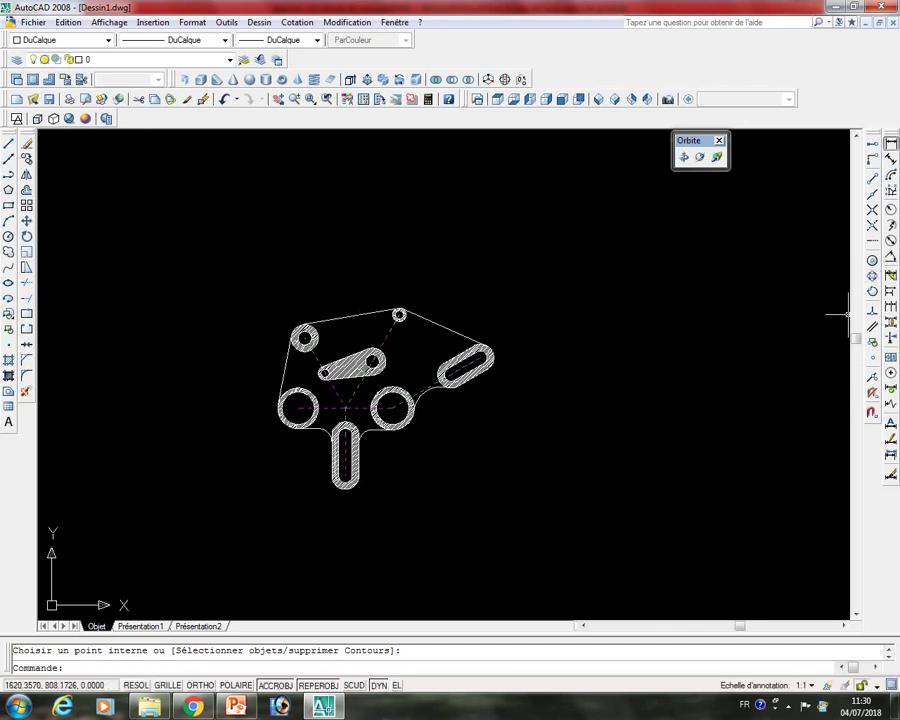
Add a vertical 30 linear dimension between the bottom slot's end centres, left of the slot
click(872, 143)
scroll(470, 485, up, 5)
middle_drag(196, 308, 336, 322)
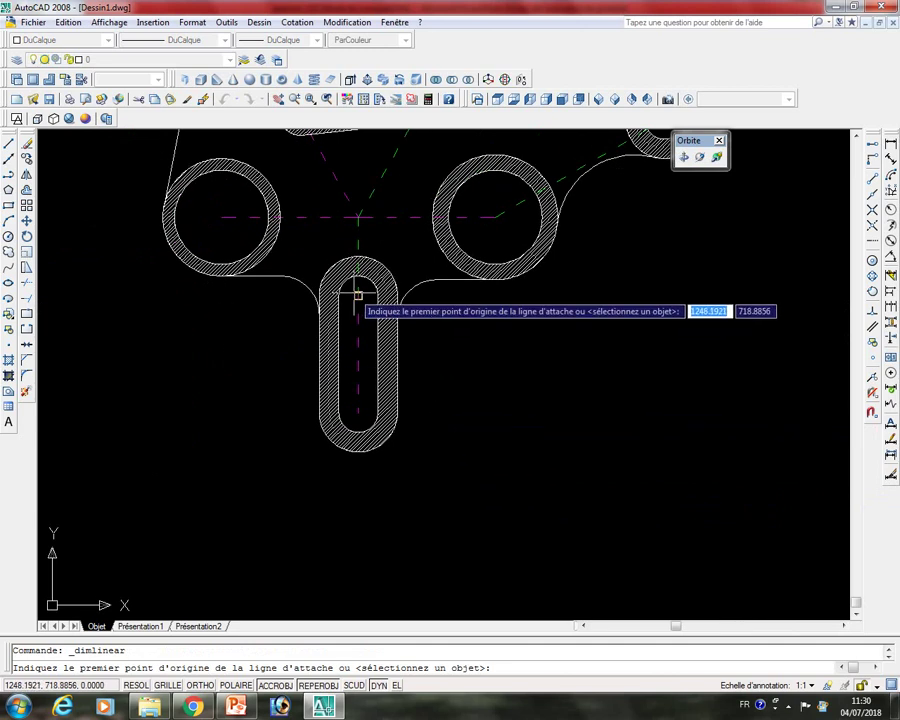
click(358, 295)
click(358, 410)
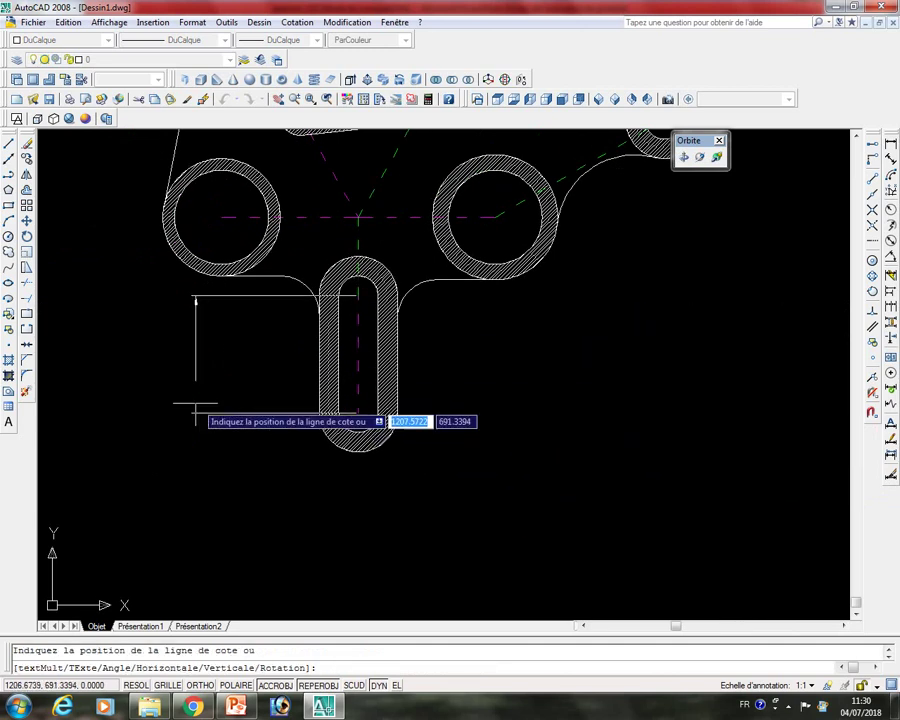
middle_drag(140, 390, 316, 434)
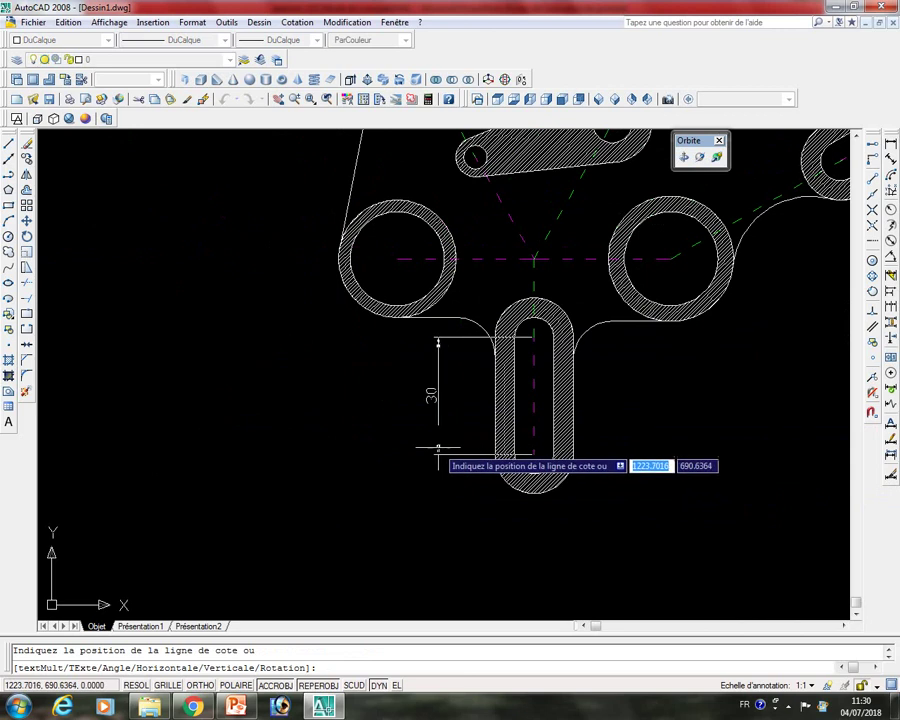
click(437, 452)
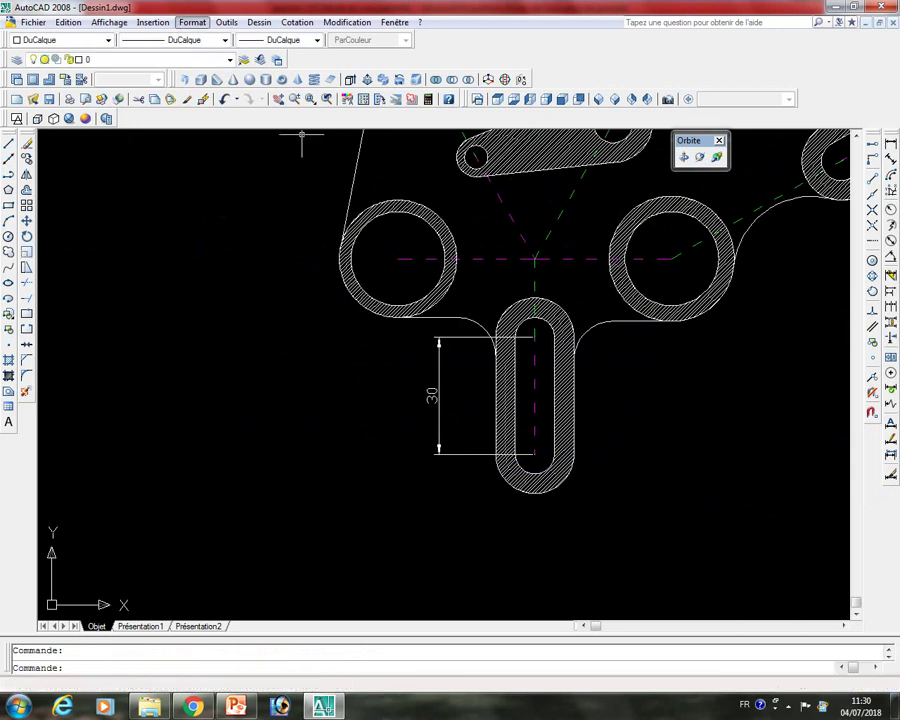
click(192, 22)
Edit ISO-25 to suppress extension line 1 and use whole-number (0) precision
click(212, 212)
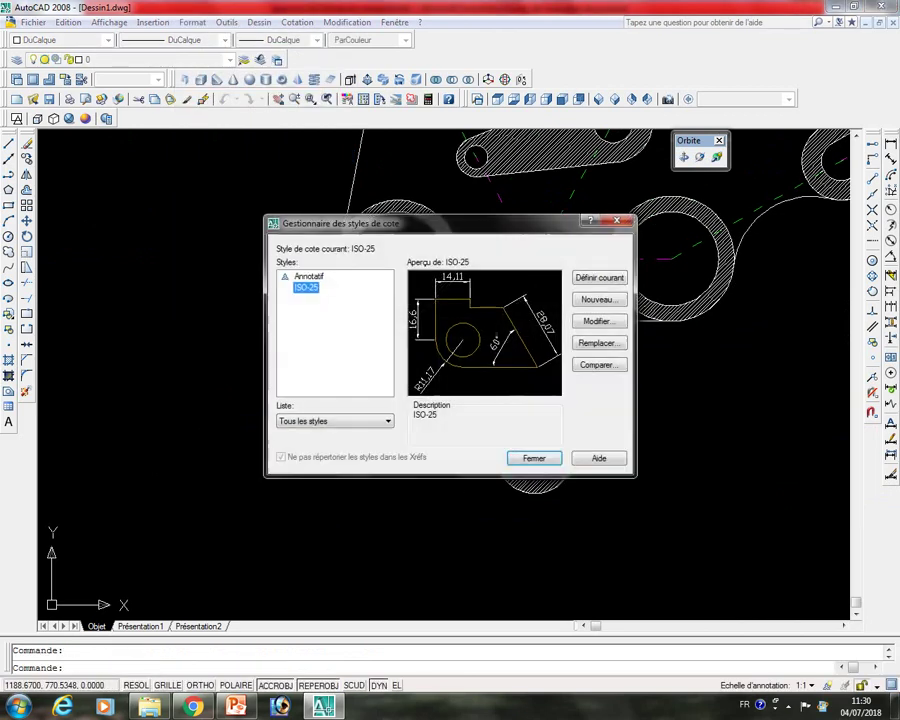
click(597, 321)
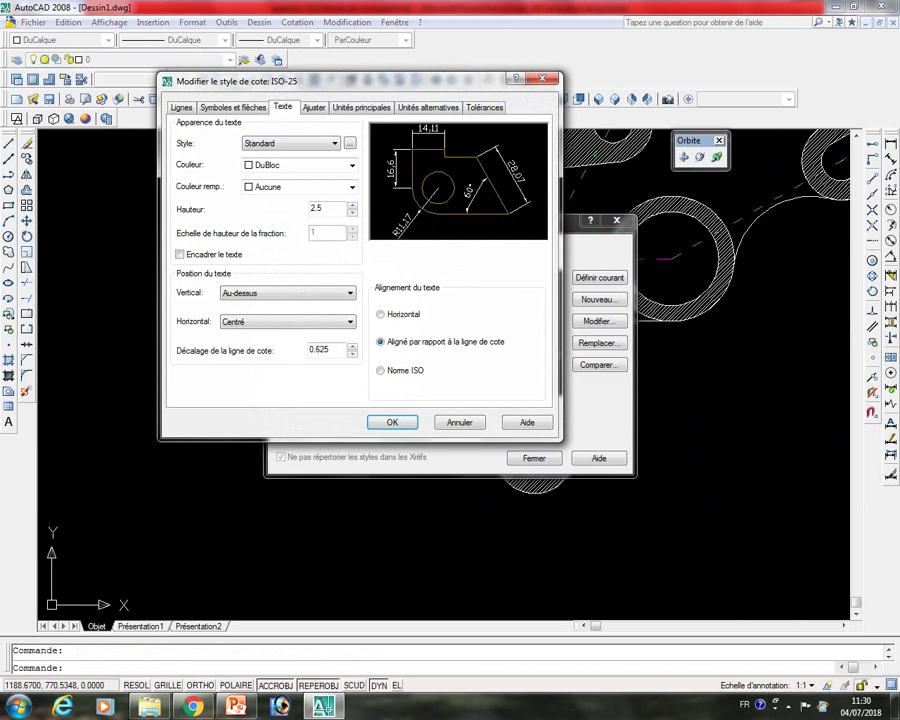
click(181, 107)
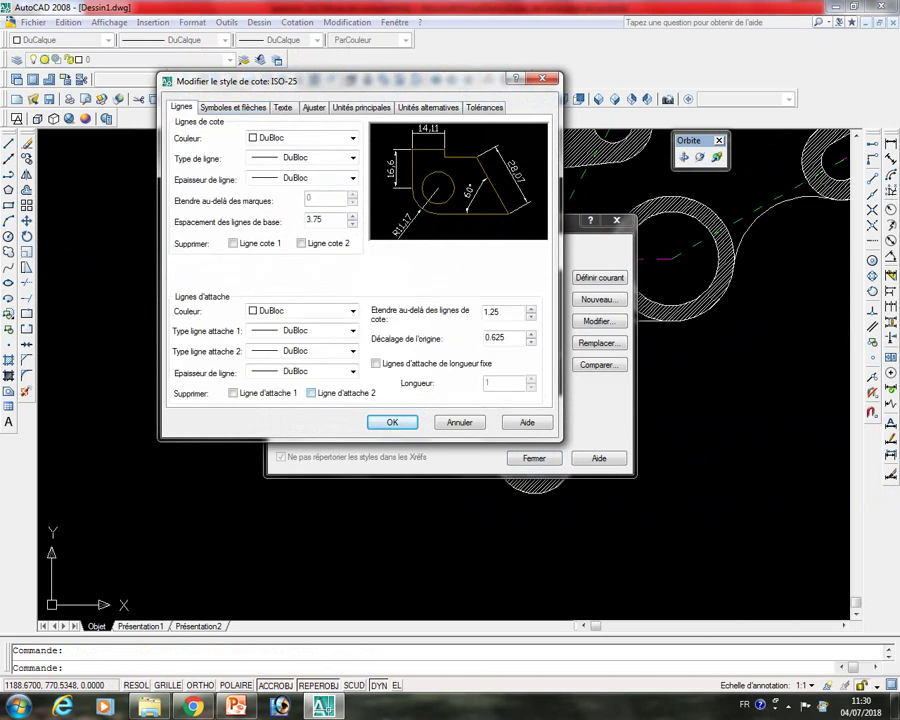
click(233, 393)
click(233, 107)
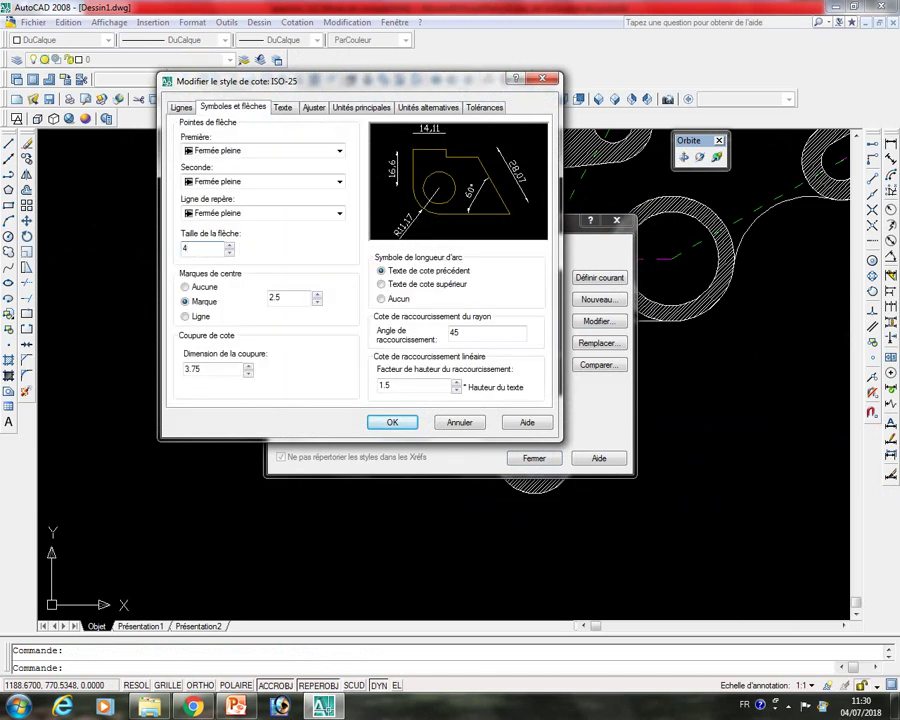
click(283, 107)
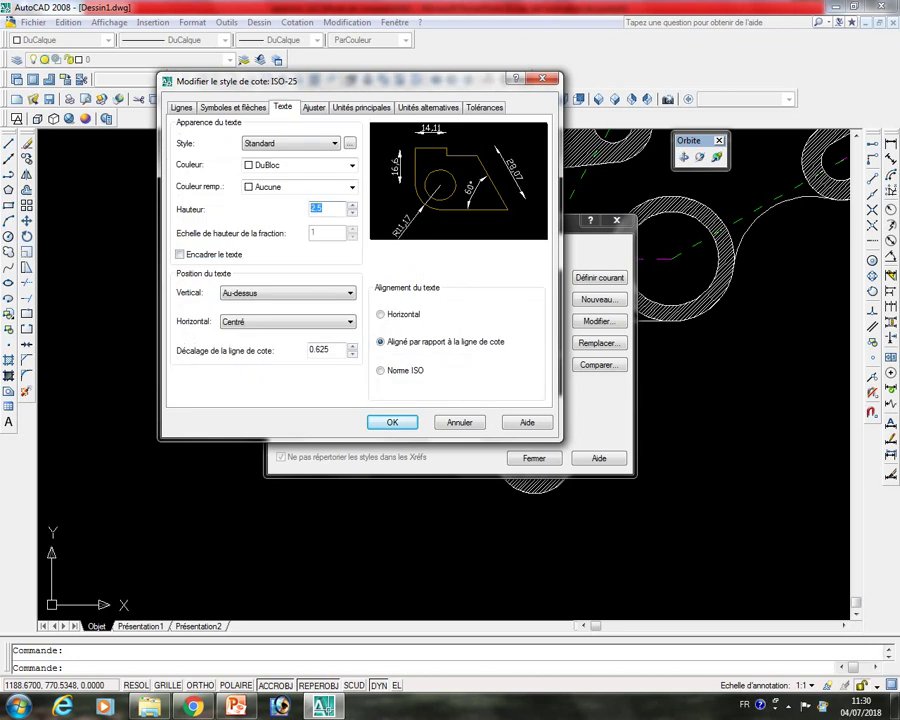
text(5)
click(361, 107)
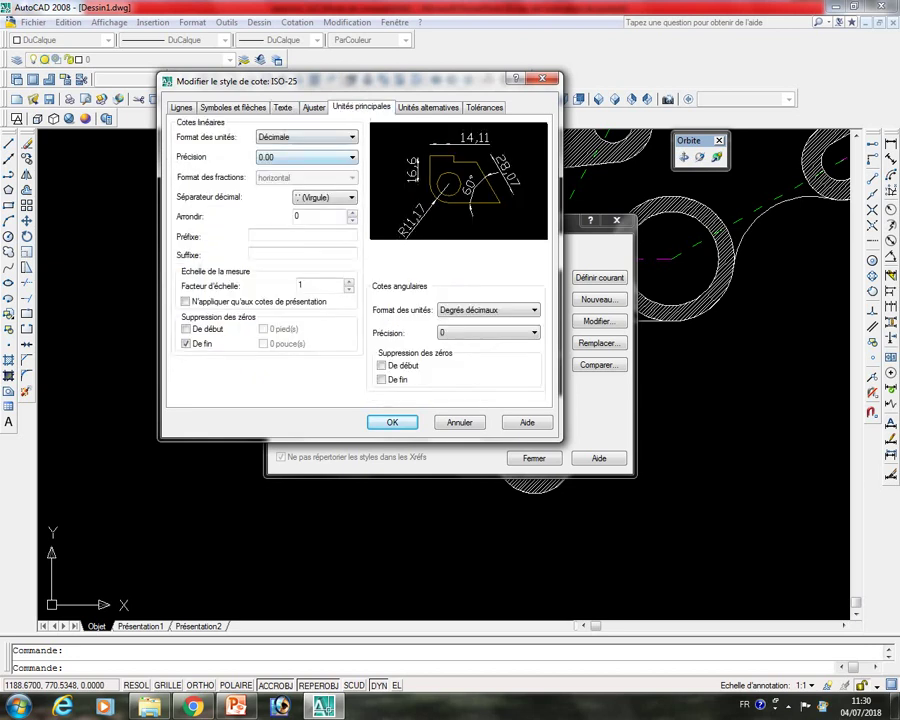
click(306, 157)
click(280, 175)
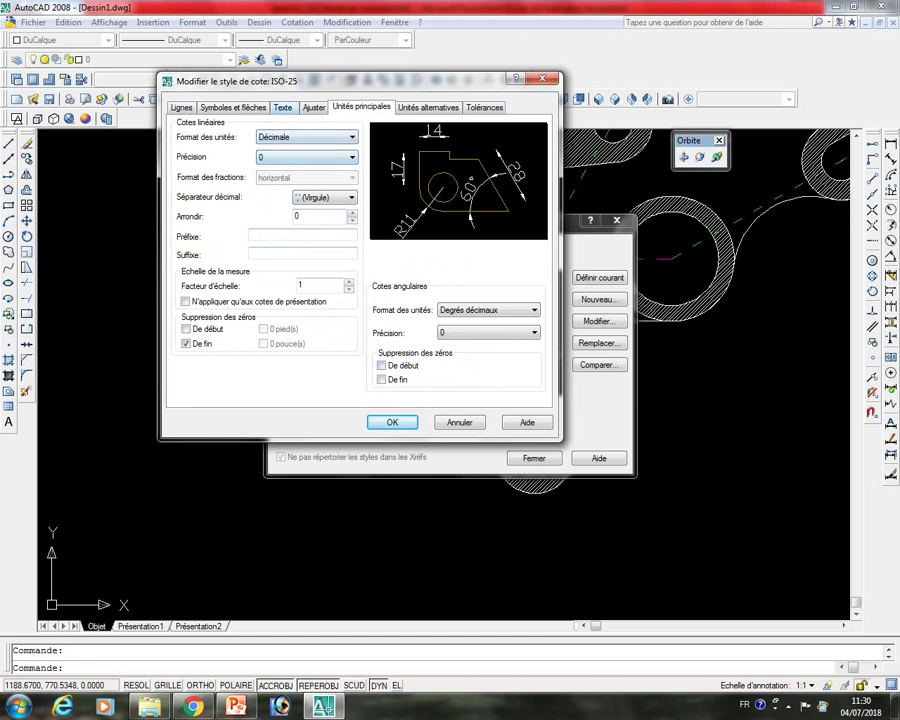
Make the ISO-25 dimension text cyan with a Verdana font and apply the changes
click(283, 107)
click(352, 165)
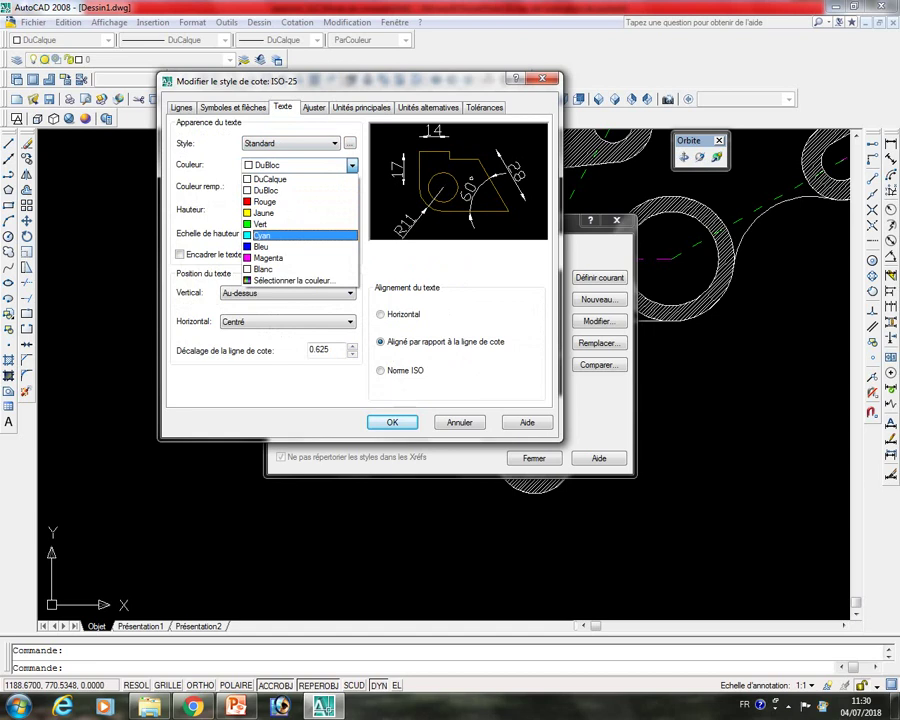
click(290, 235)
click(350, 143)
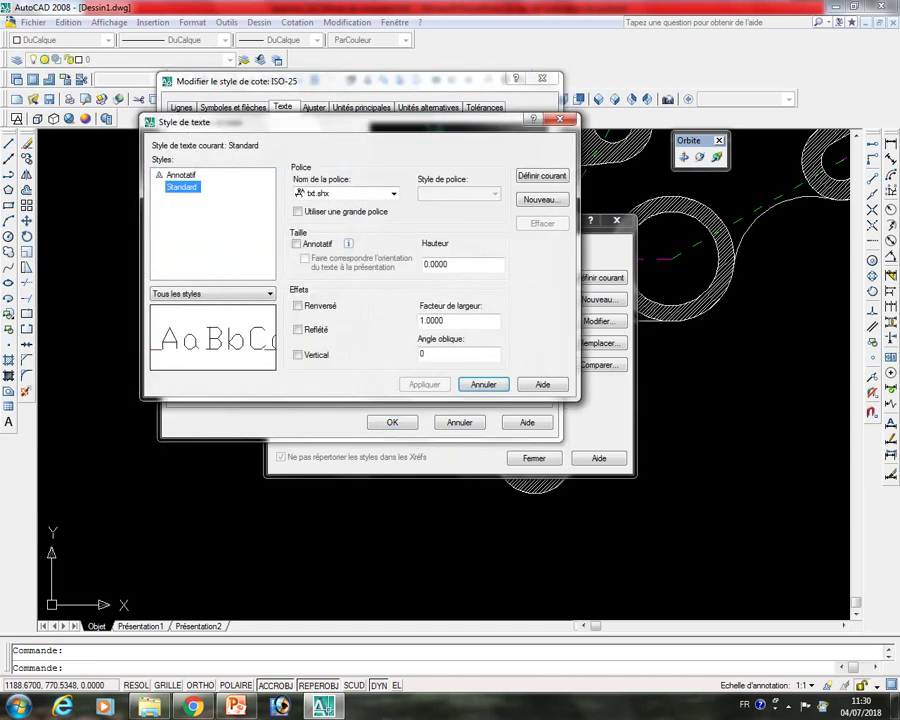
click(393, 193)
click(320, 245)
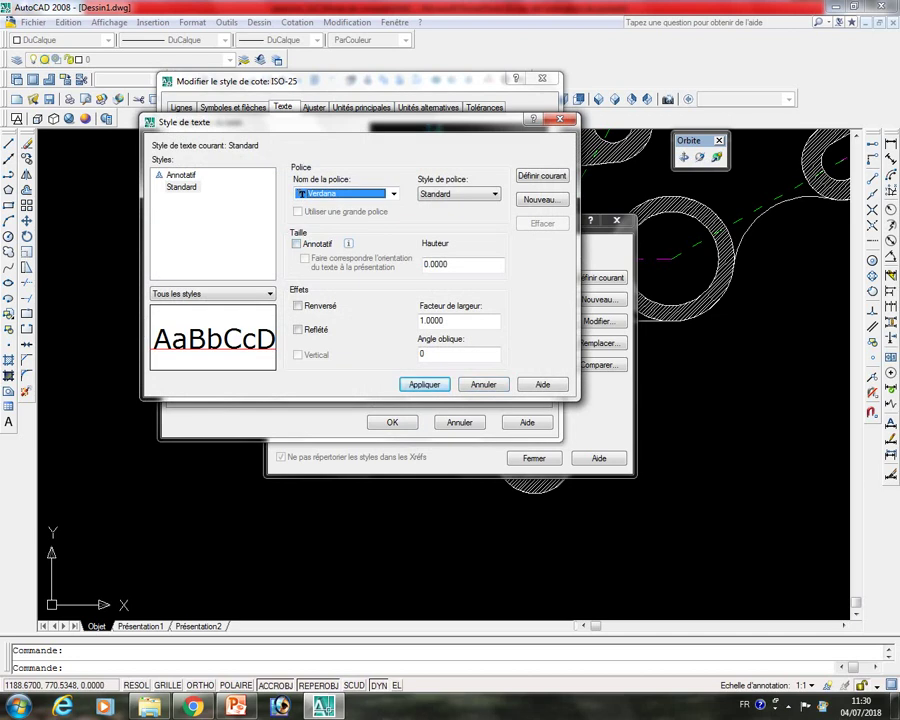
click(424, 384)
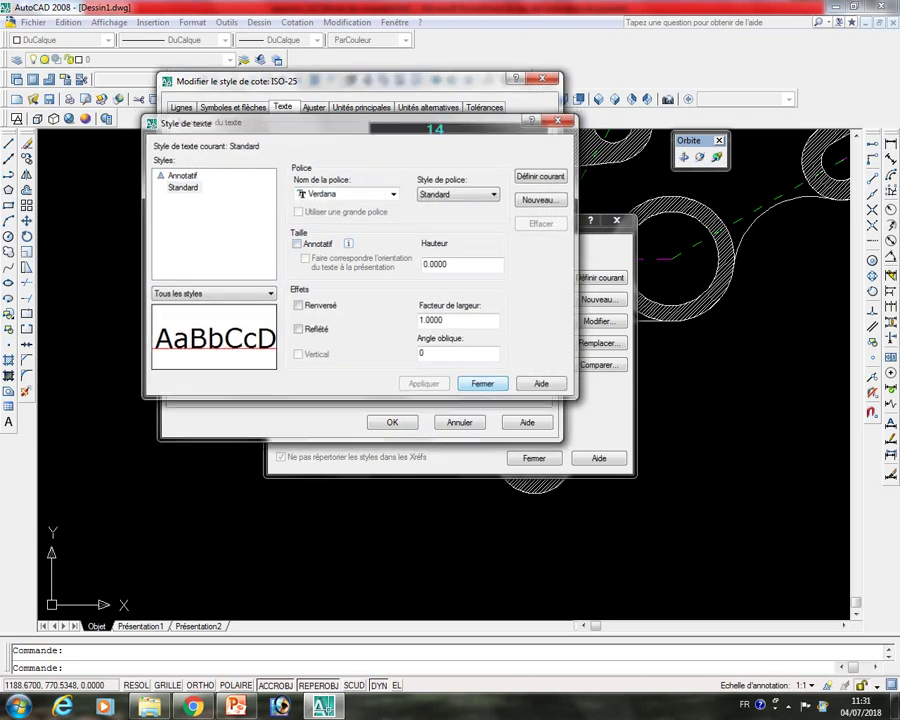
key(Return)
key(Return)
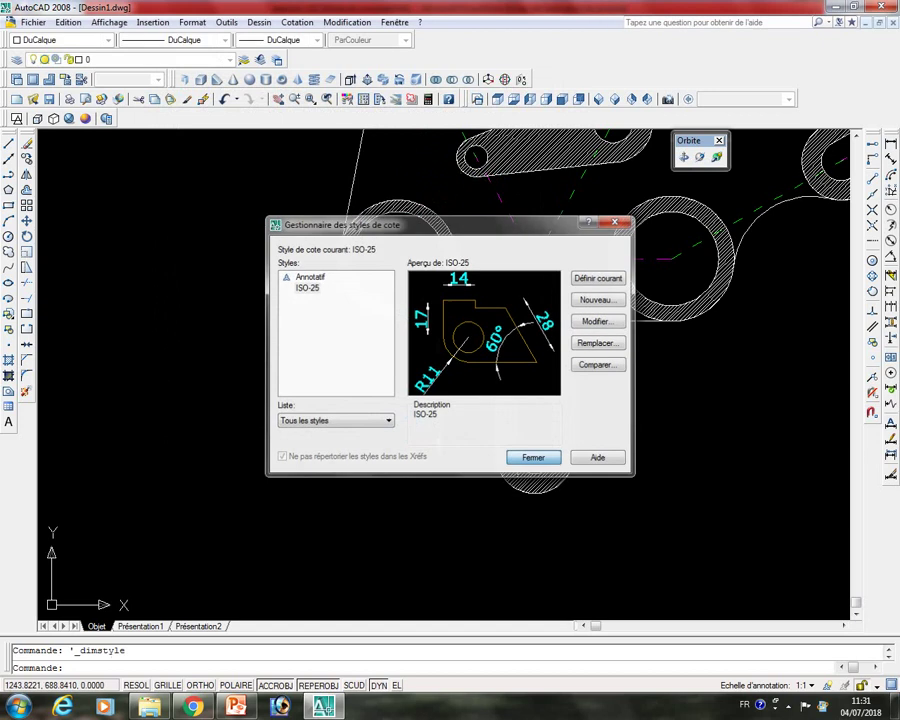
key(Return)
scroll(576, 437, down, 1)
scroll(576, 437, down, 3)
scroll(560, 420, up, 2)
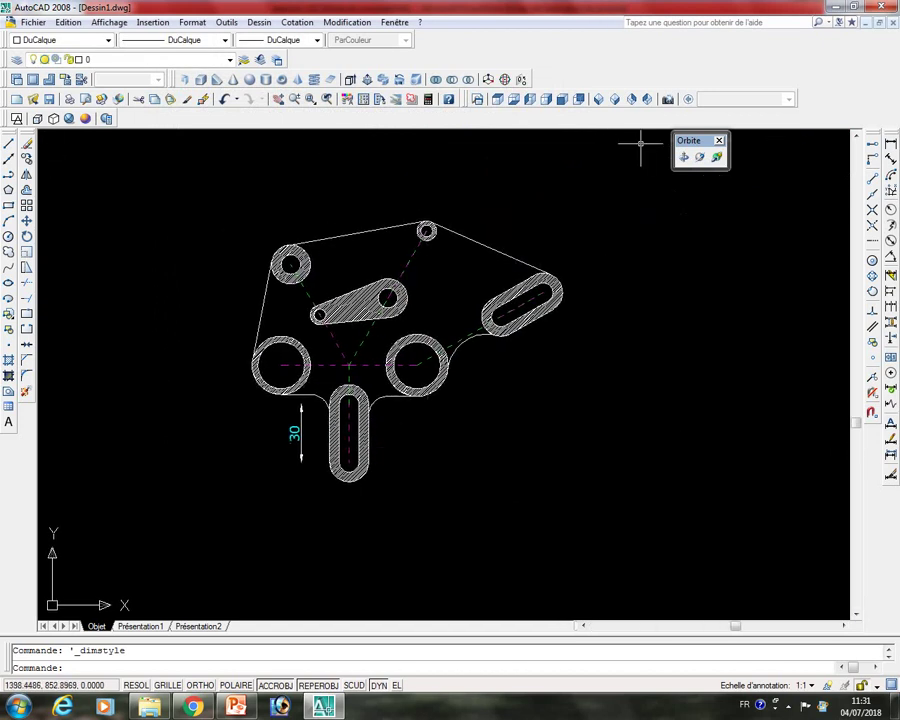
Add a linear 35 from the left circle centre to the slot centre, continued 35 to the right circle
click(889, 143)
scroll(350, 370, up, 2)
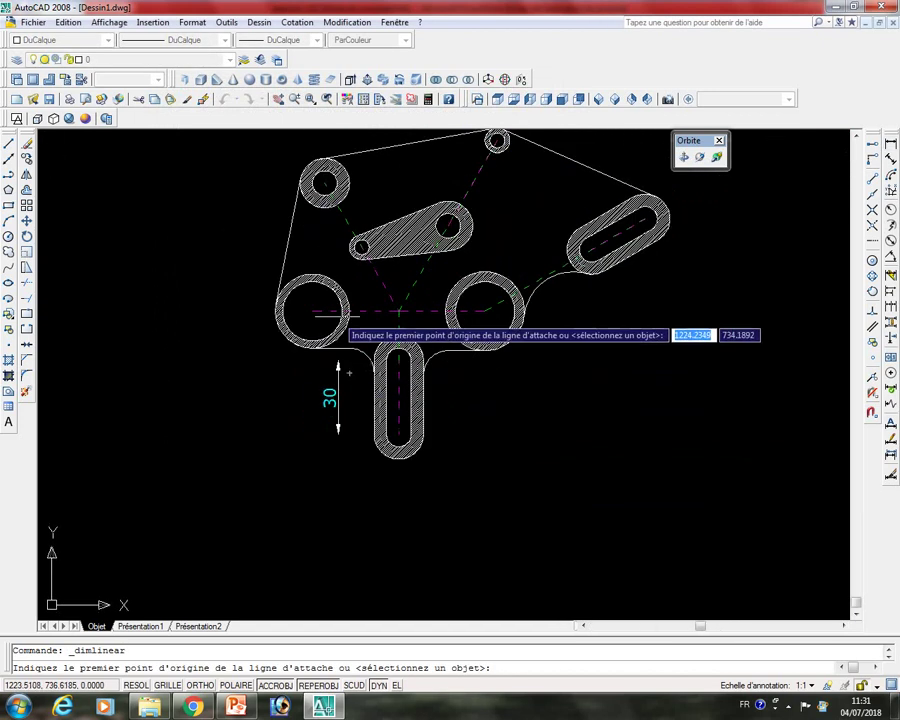
click(312, 311)
click(399, 311)
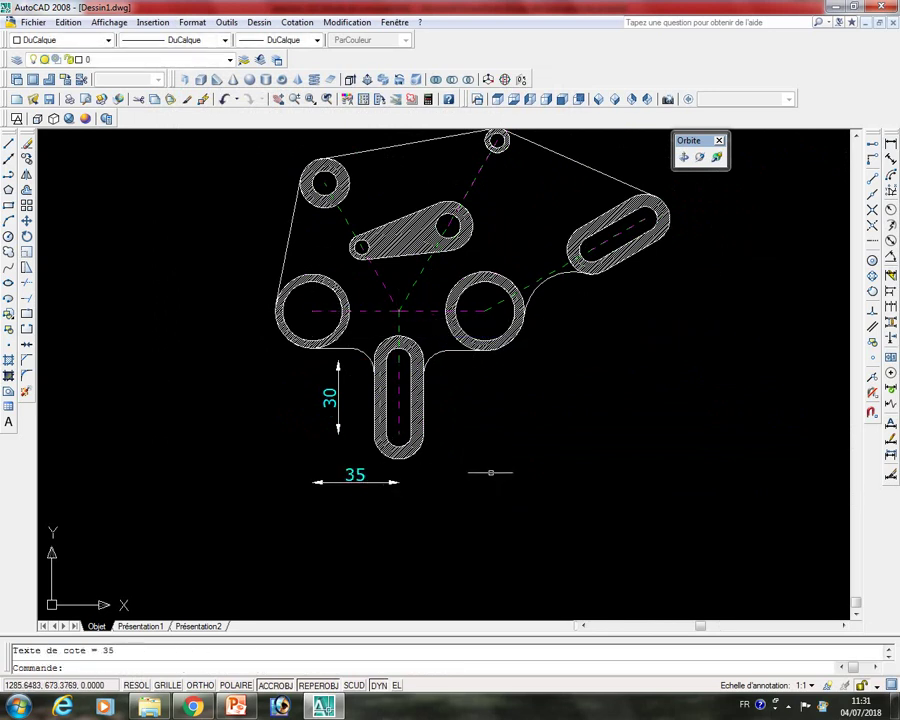
middle_drag(490, 472, 511, 448)
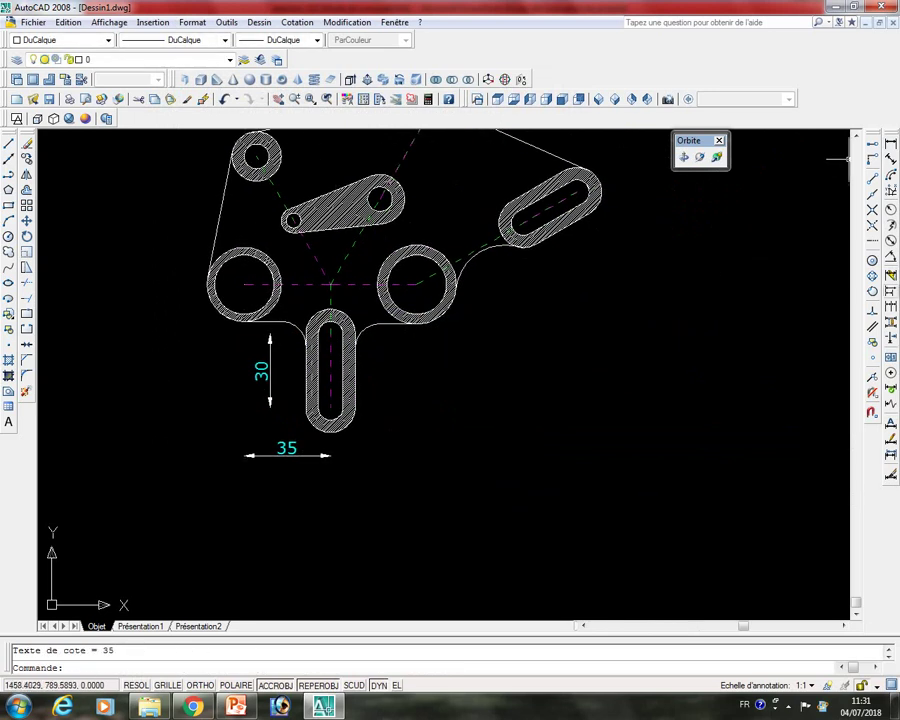
click(891, 306)
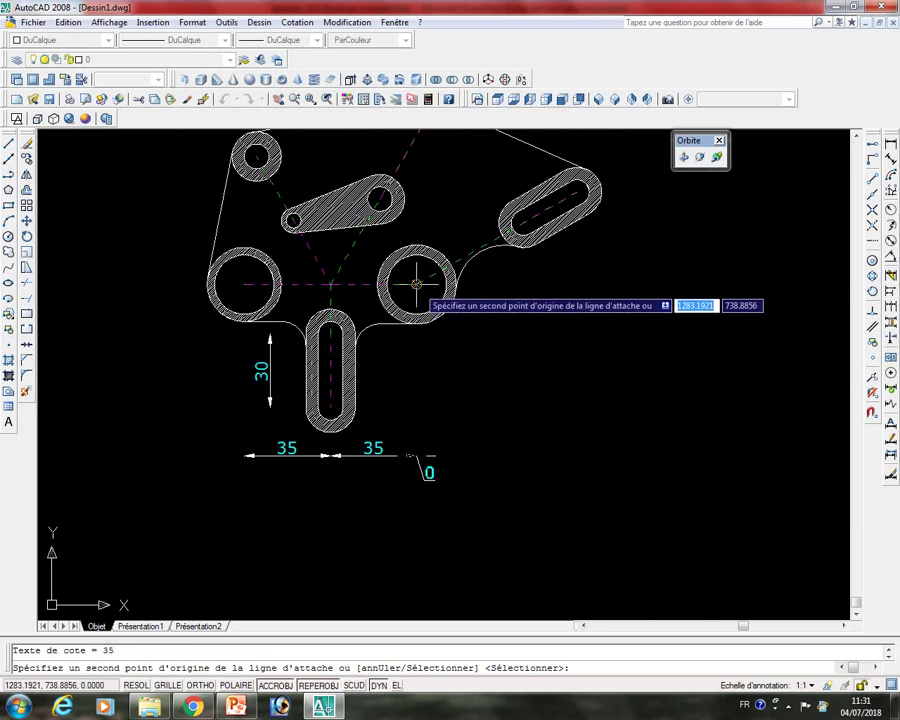
key(Escape)
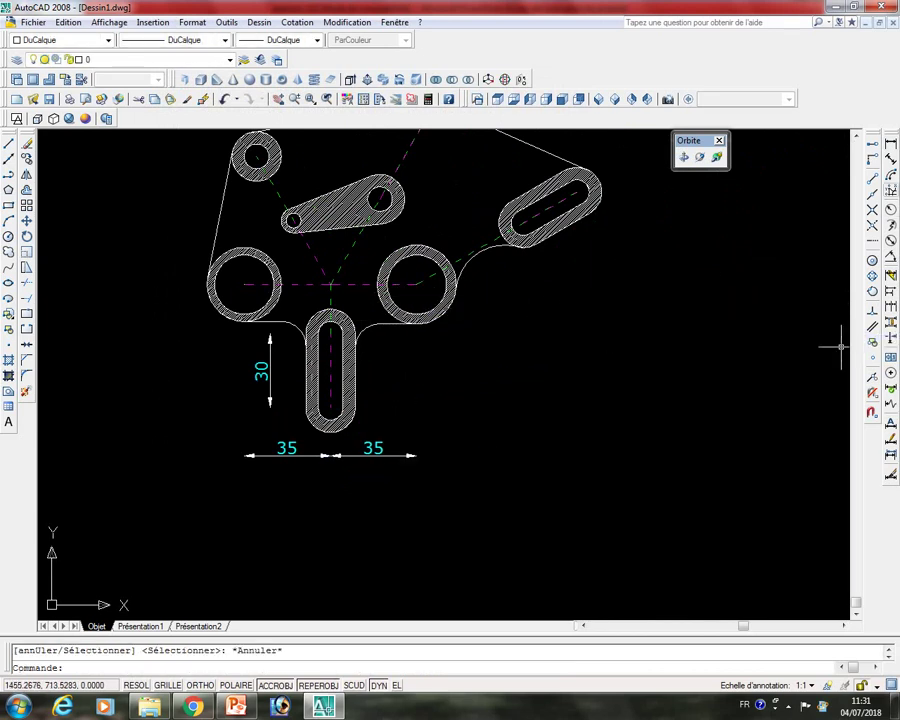
text(dal)
key(Return)
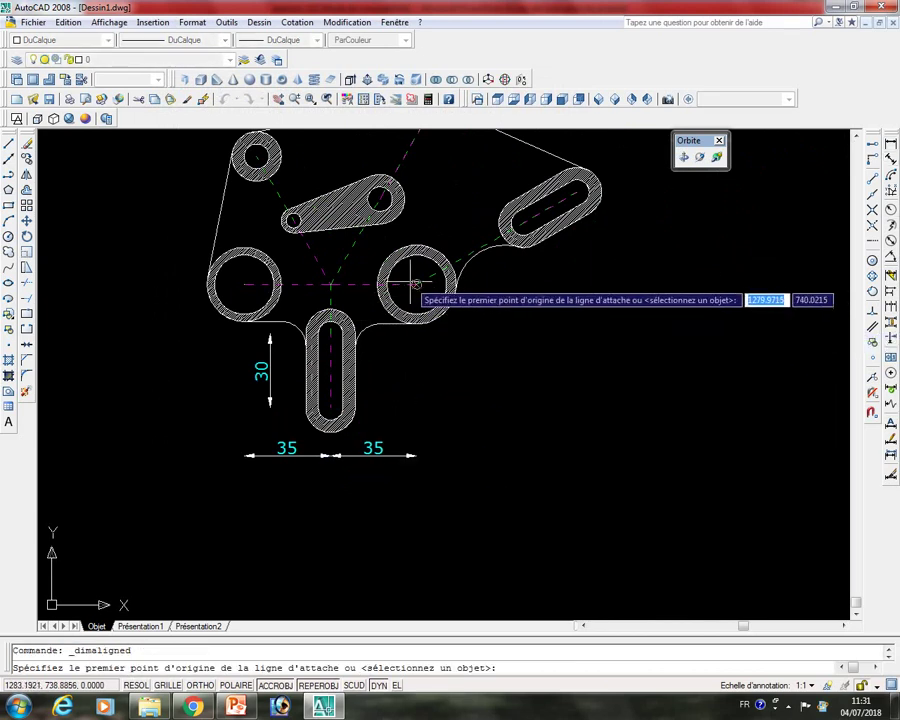
Add aligned 75 and 25 dimensions along and across the right slot
click(417, 284)
click(585, 195)
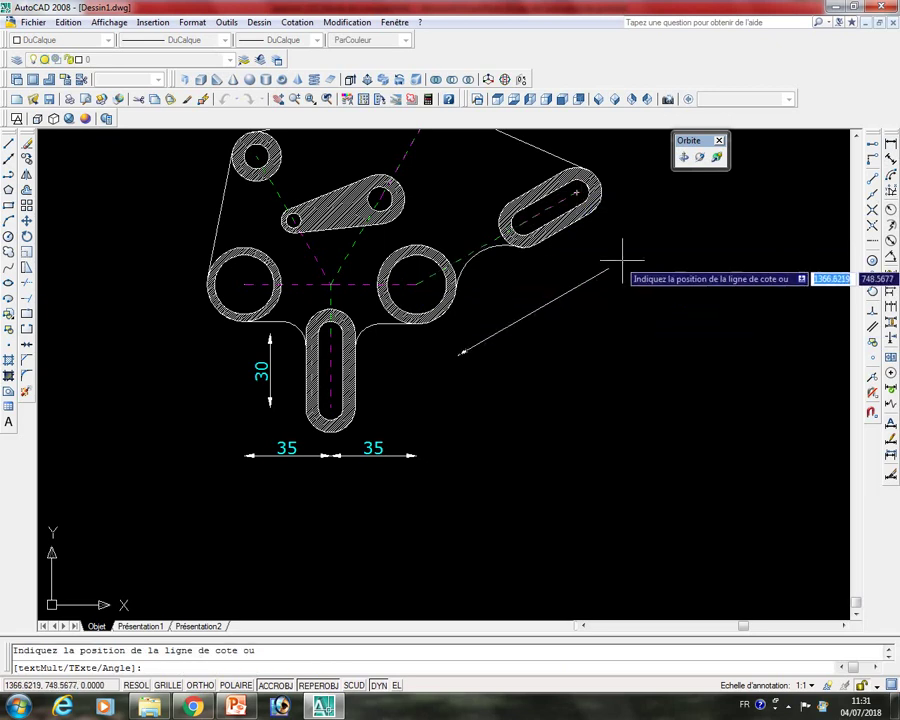
click(622, 261)
key(Return)
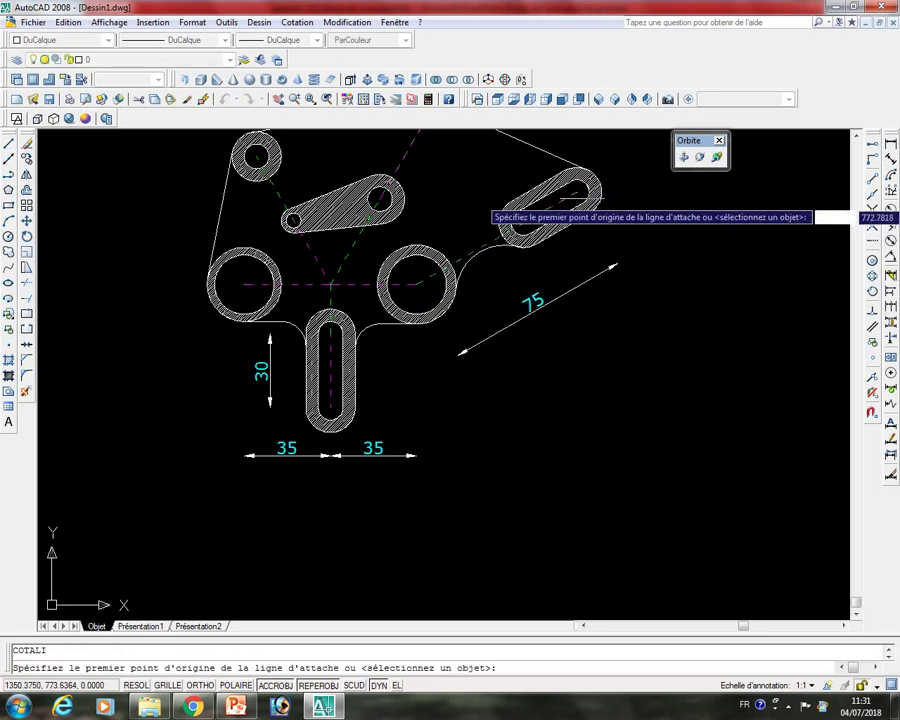
click(530, 205)
click(583, 178)
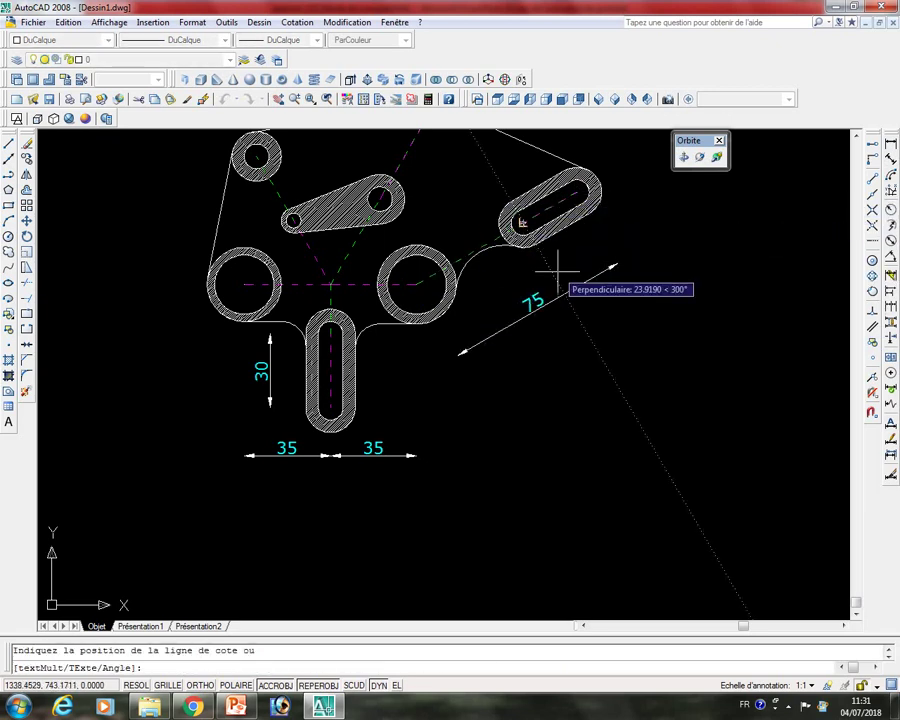
click(550, 262)
middle_drag(601, 311, 593, 436)
Add two aligned 40 dimensions running through the link hole centre
key(Return)
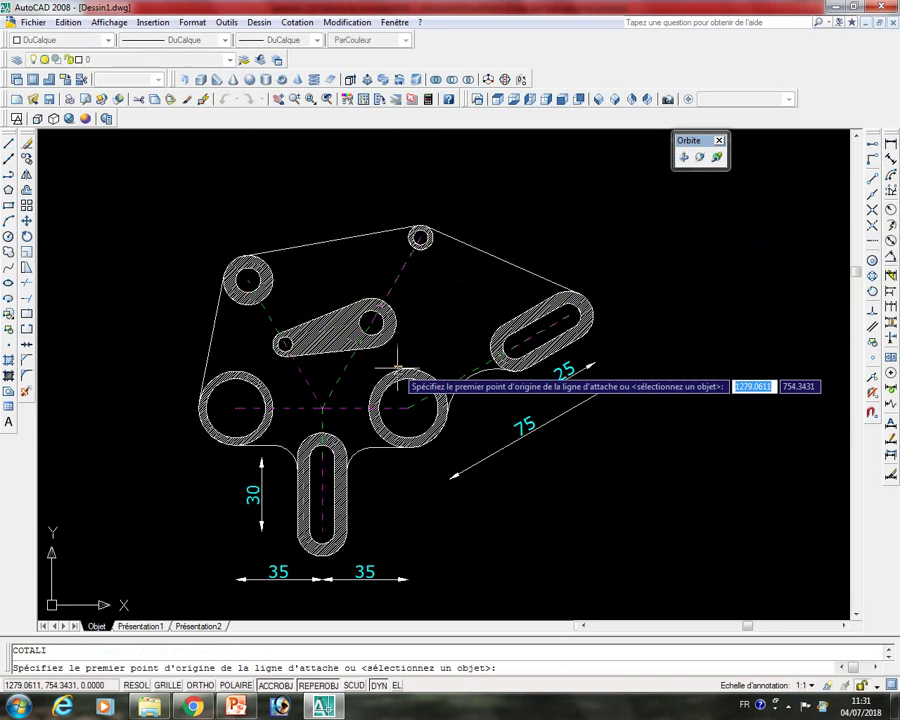
click(322, 402)
click(371, 321)
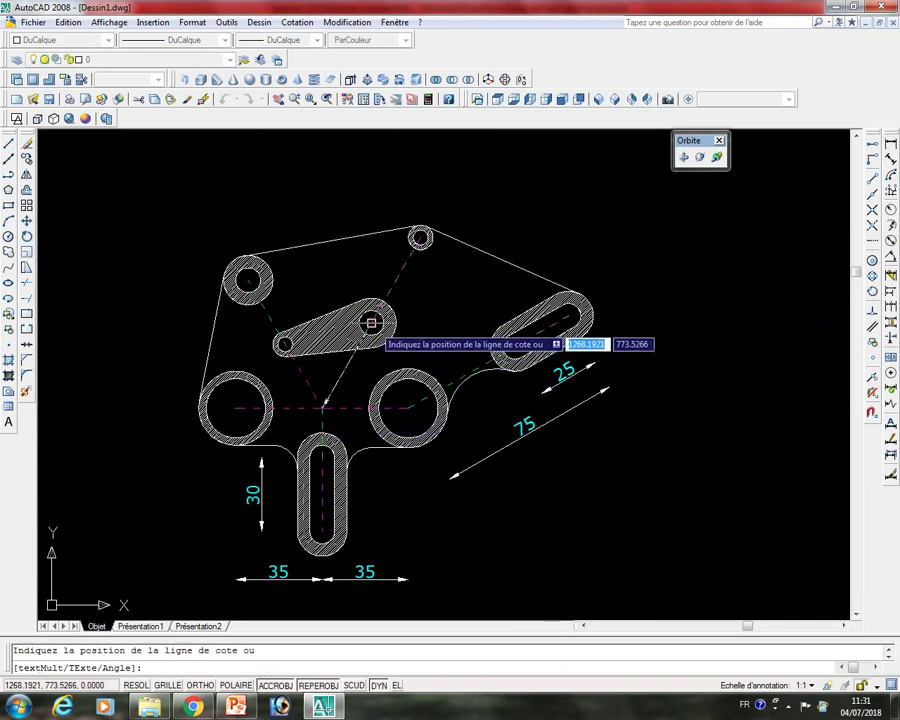
click(393, 341)
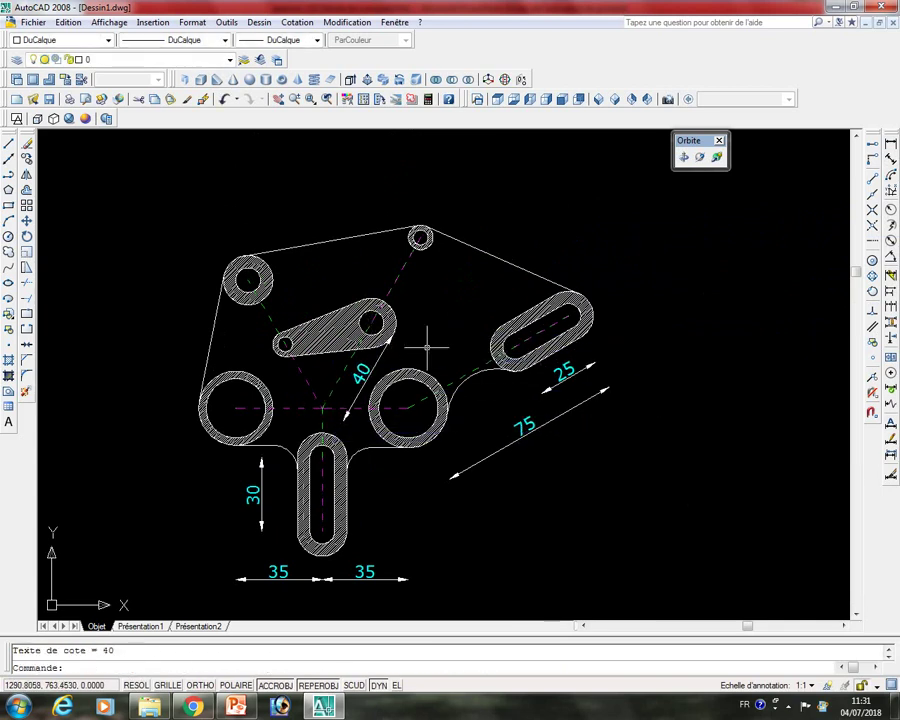
key(Return)
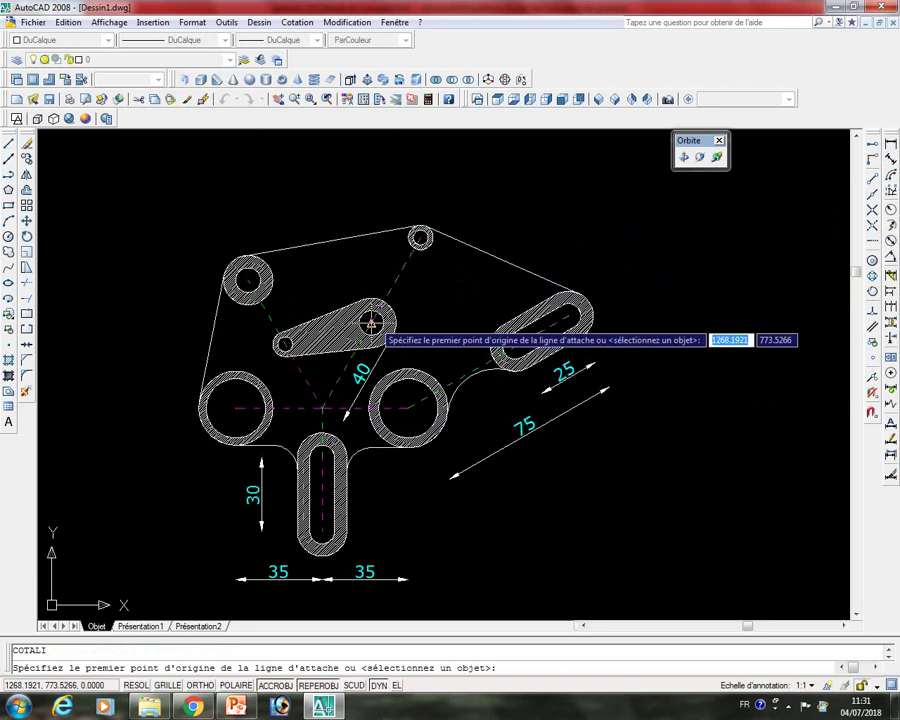
click(371, 321)
click(420, 237)
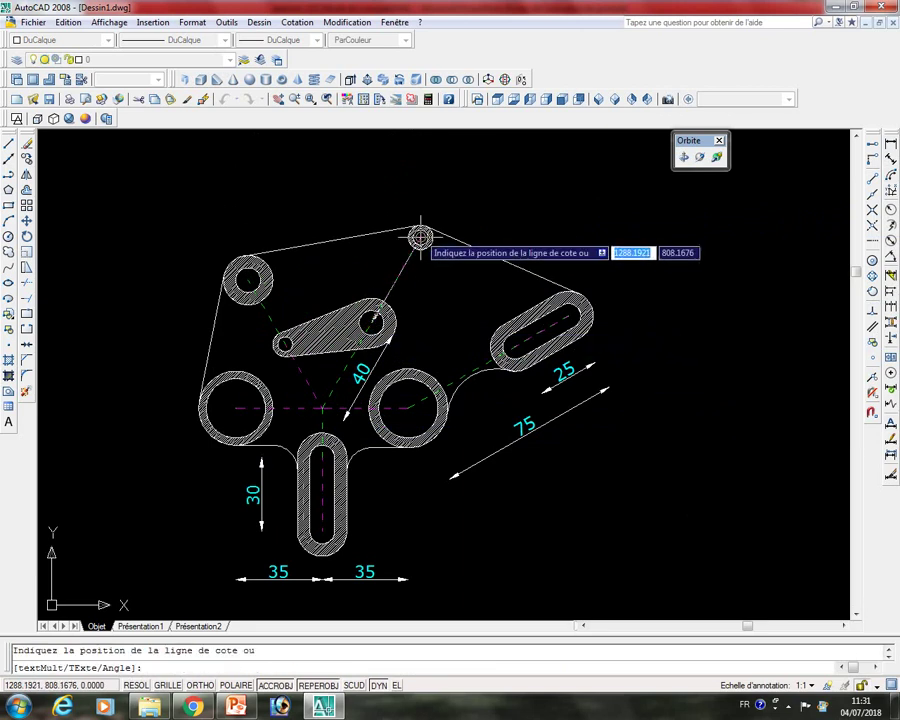
click(442, 242)
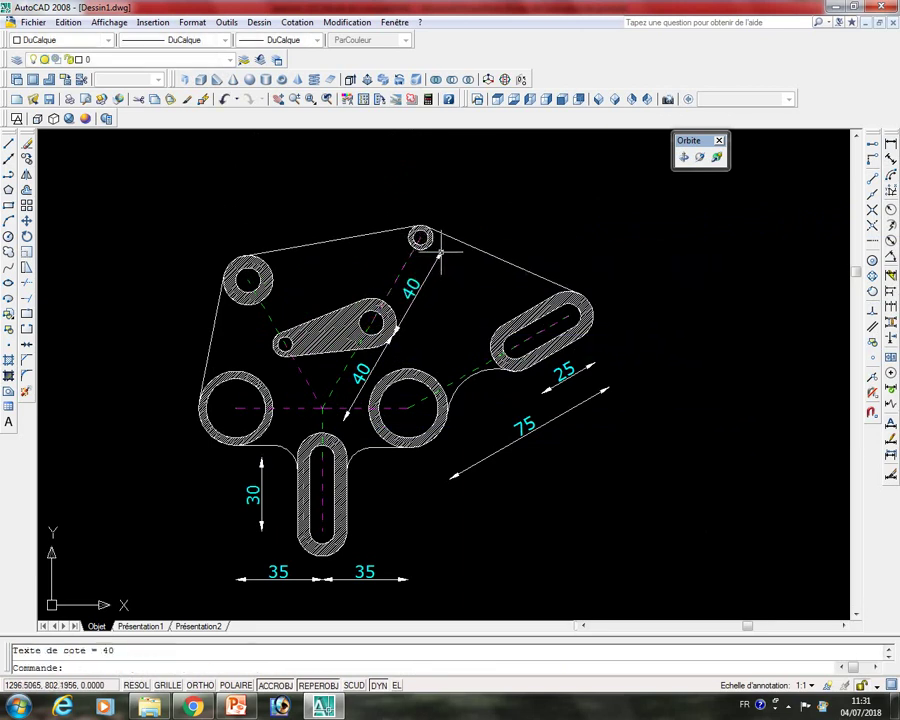
Add aligned 30 and 29 dimensions to the link's small hole
key(Return)
click(323, 409)
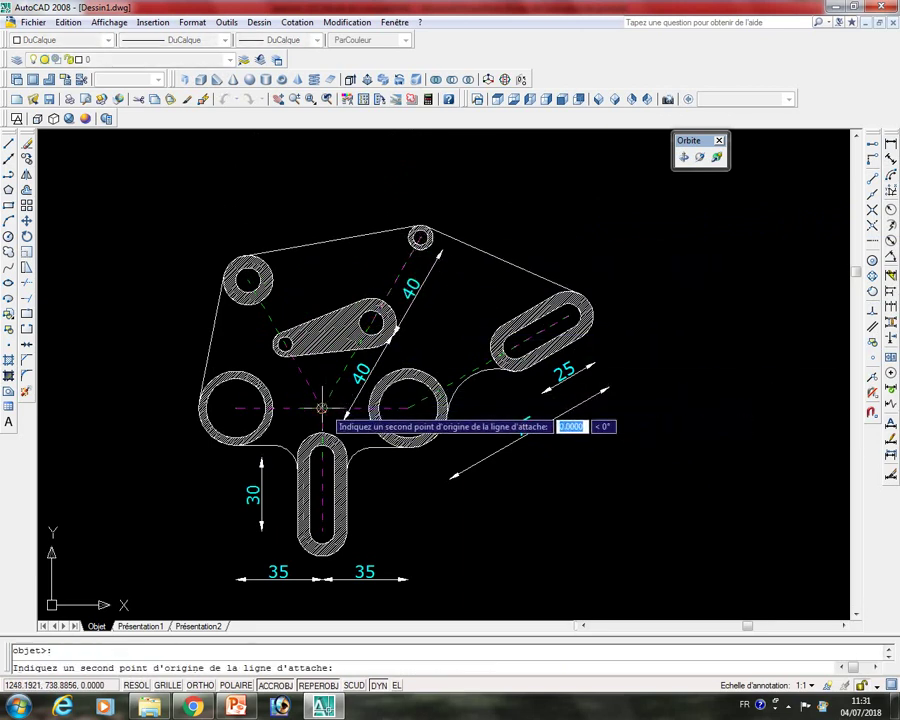
click(284, 345)
click(272, 352)
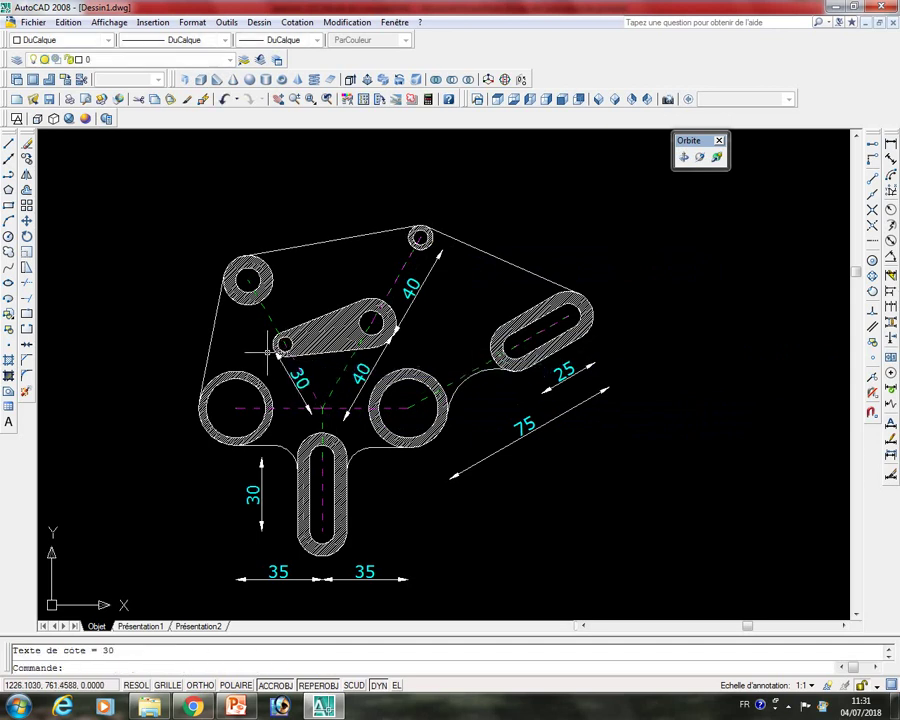
key(Return)
click(283, 344)
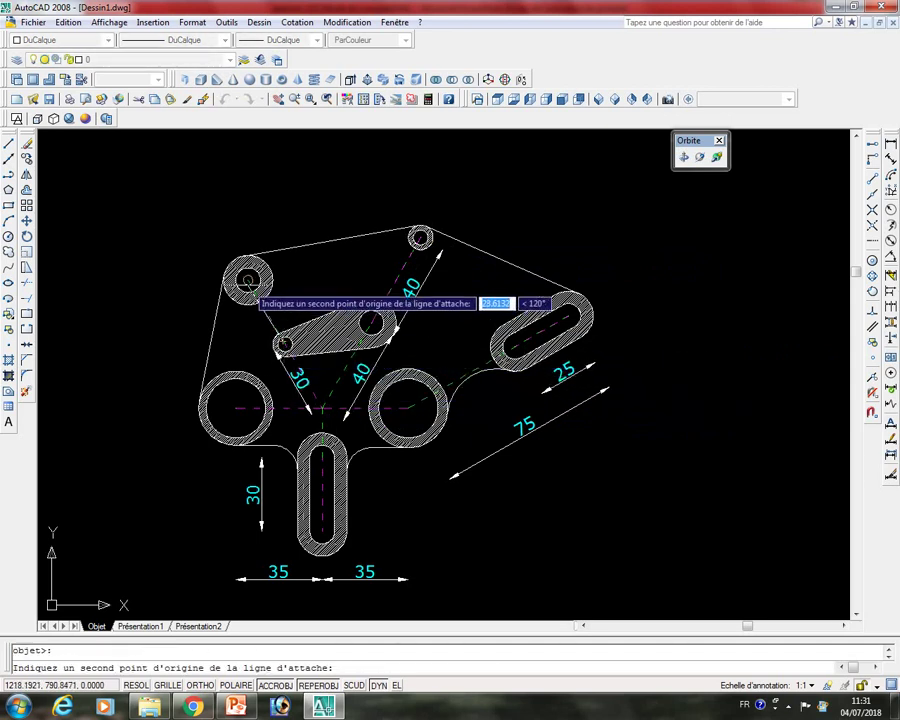
click(248, 281)
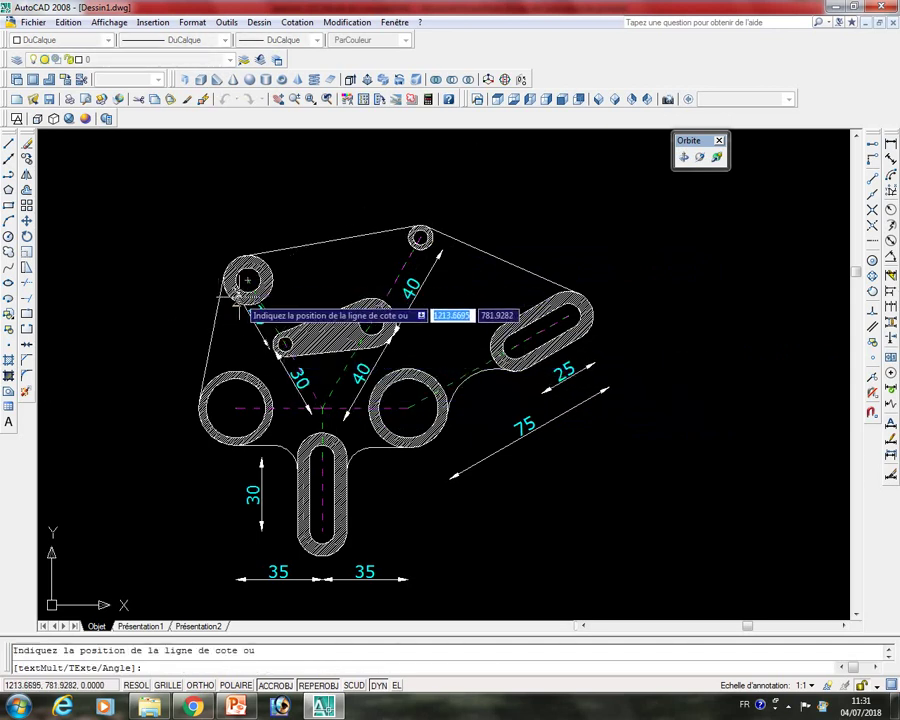
click(250, 302)
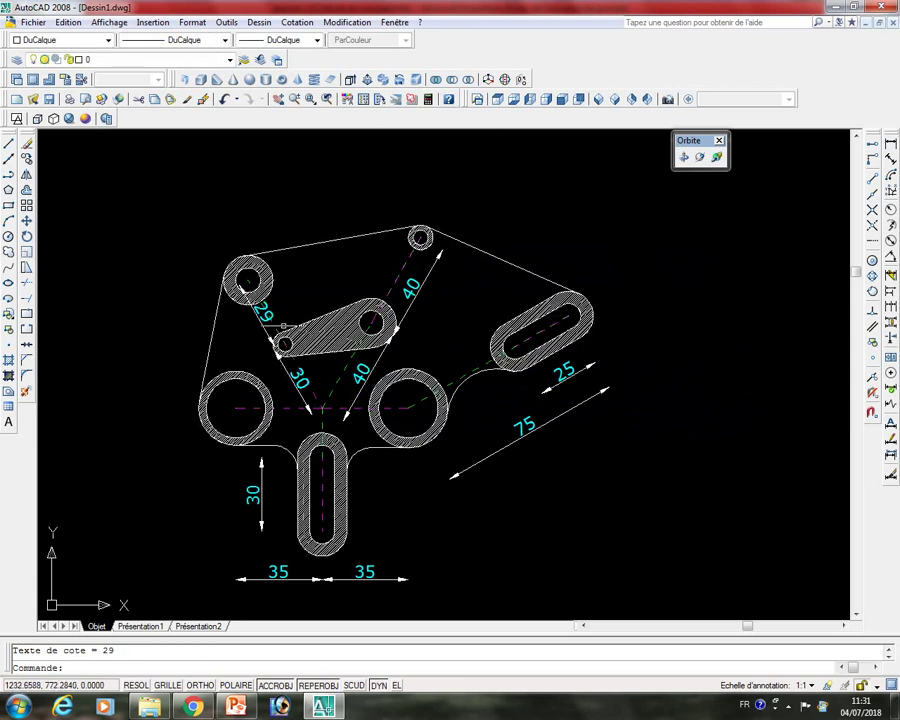
scroll(250, 308, up, 3)
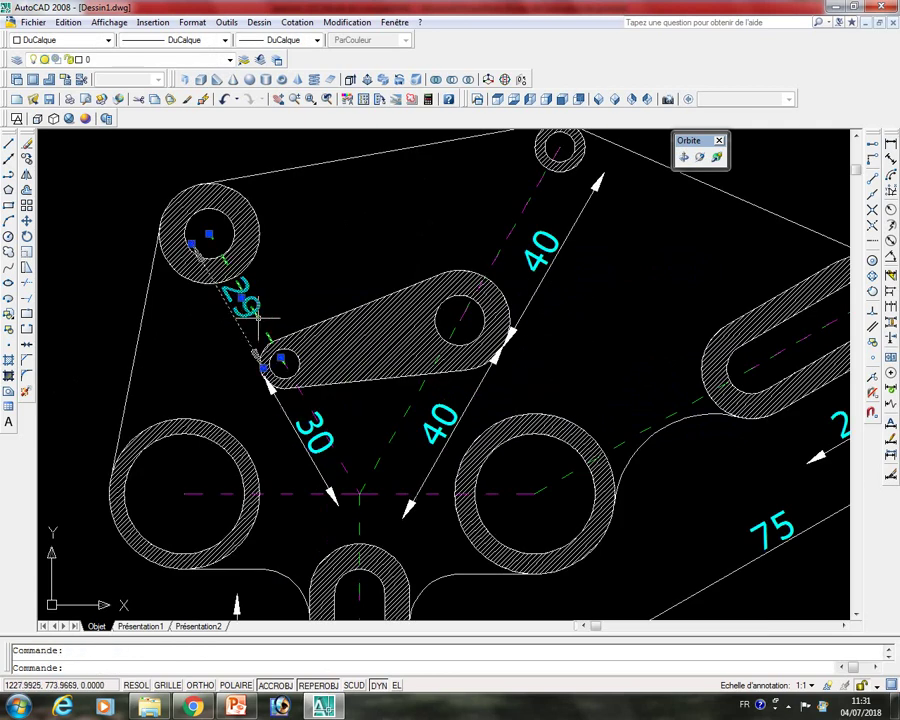
Replace the 29 dimension with an aligned 30 between the link's small hole and upper-left circle centre
key(Delete)
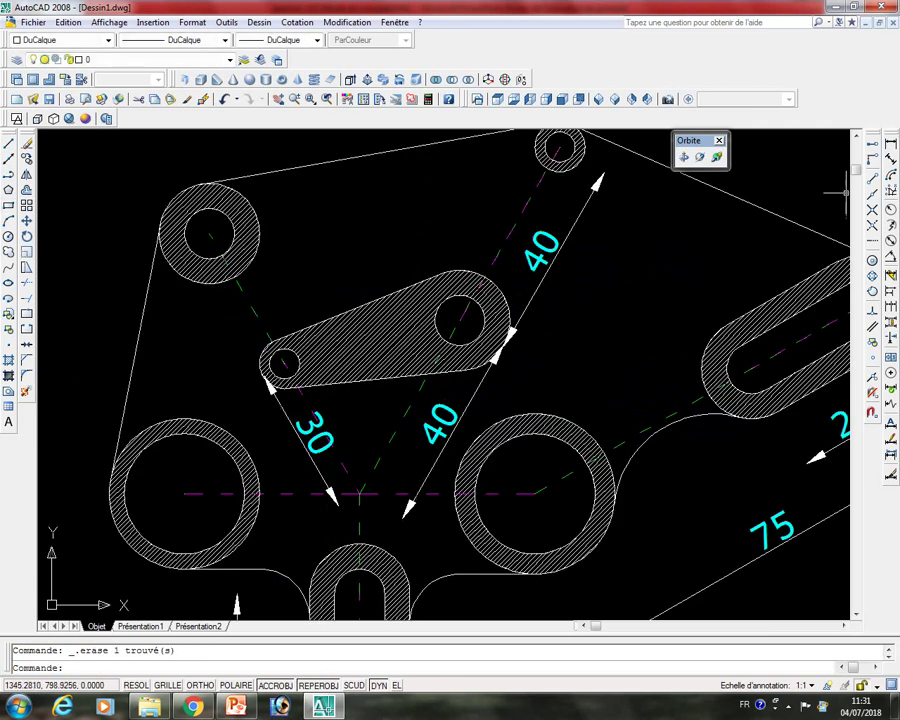
scroll(332, 379, up, 3)
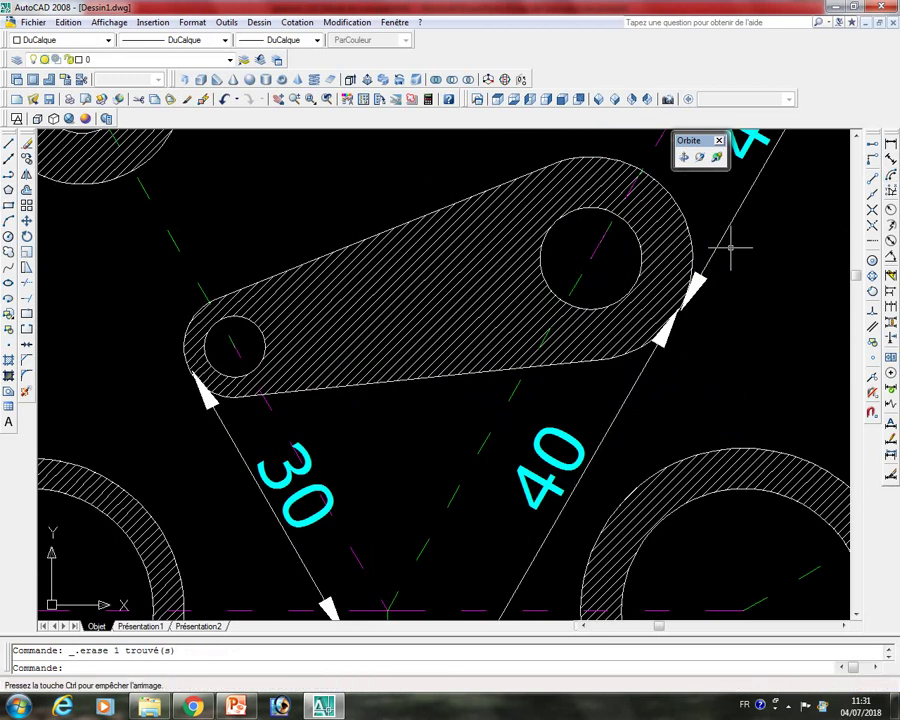
click(888, 158)
click(234, 346)
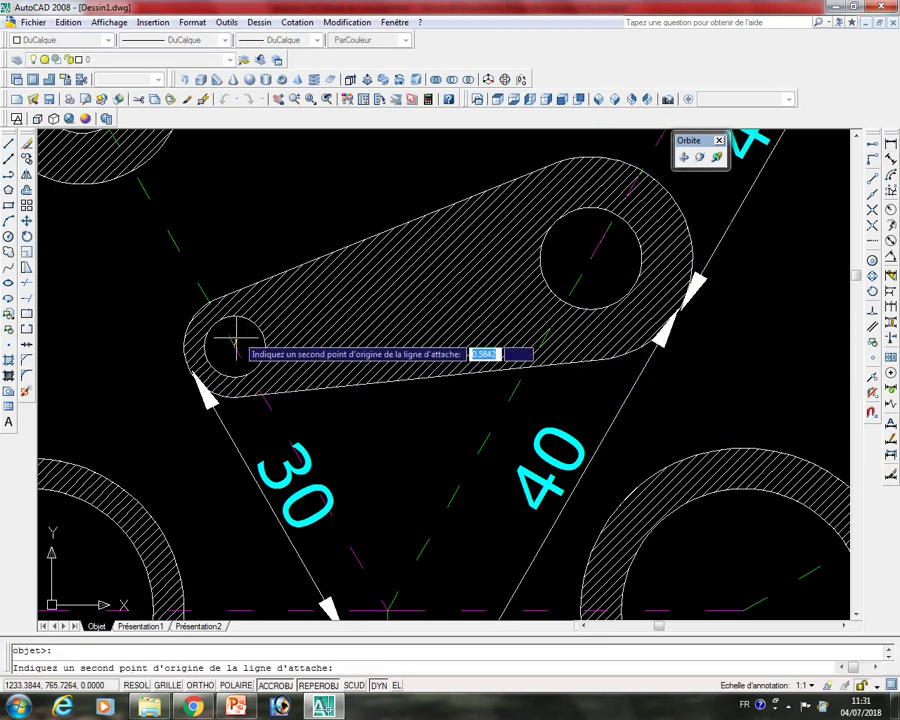
scroll(420, 436, down, 2)
click(357, 304)
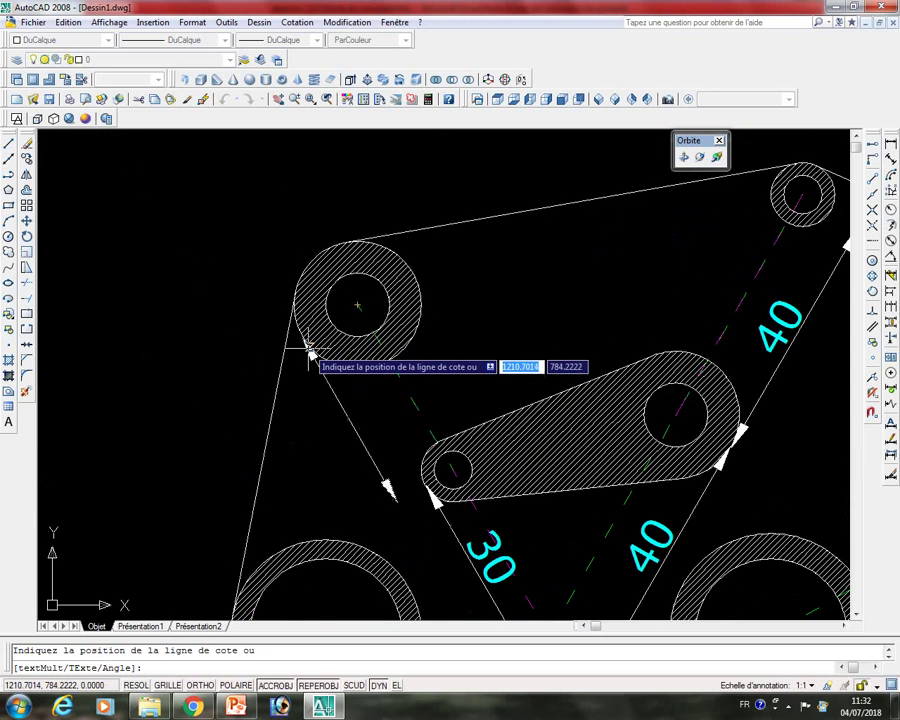
click(340, 333)
scroll(345, 320, down, 1)
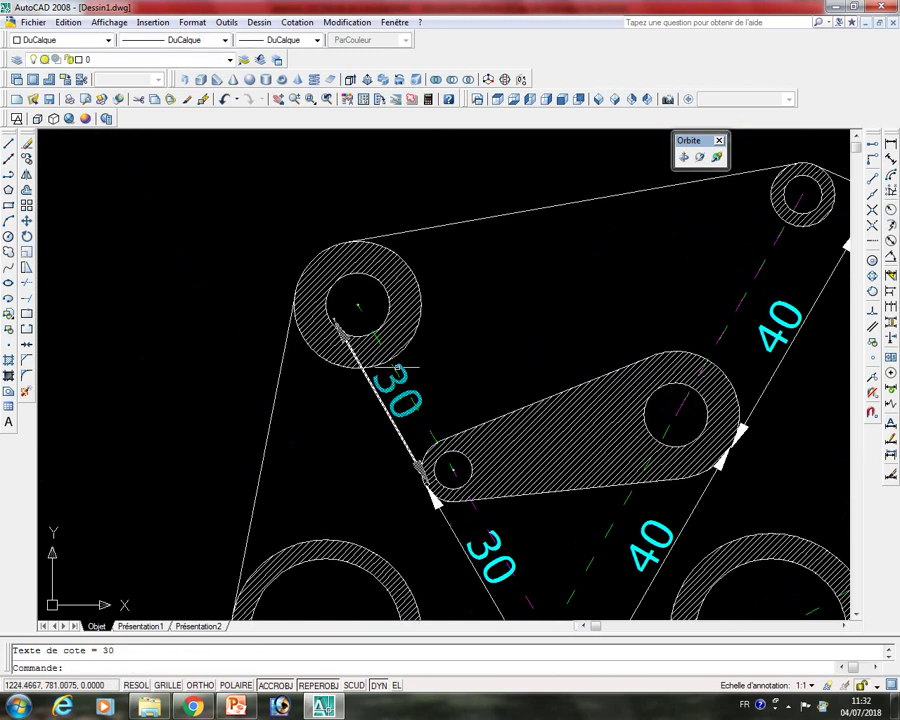
scroll(365, 350, down, 2)
scroll(384, 377, down, 1)
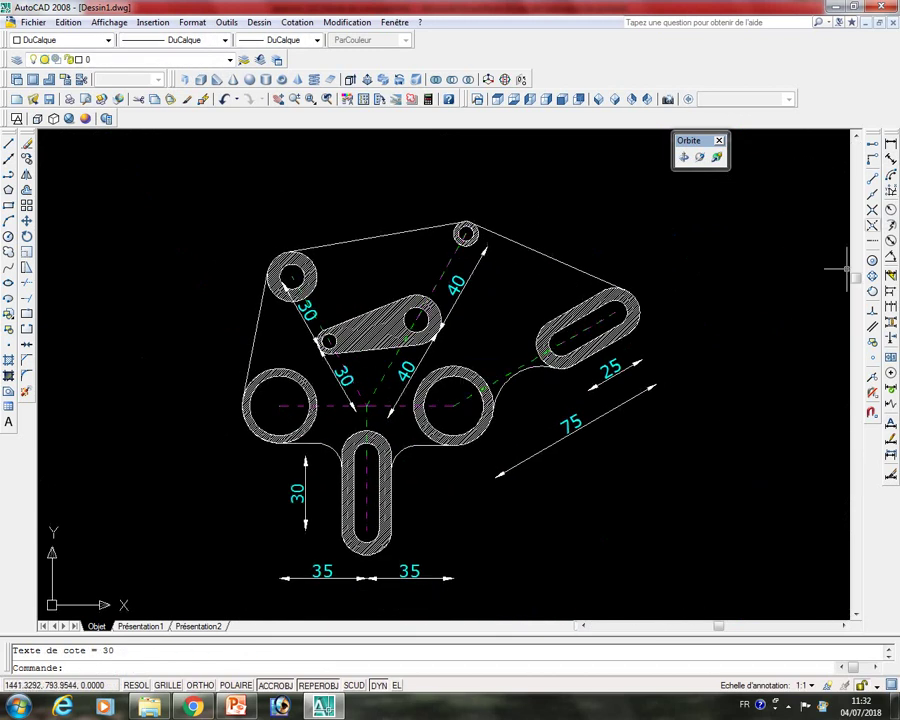
Add a 30° angular dimension between the horizontal centre line and the right slot's axis
click(889, 258)
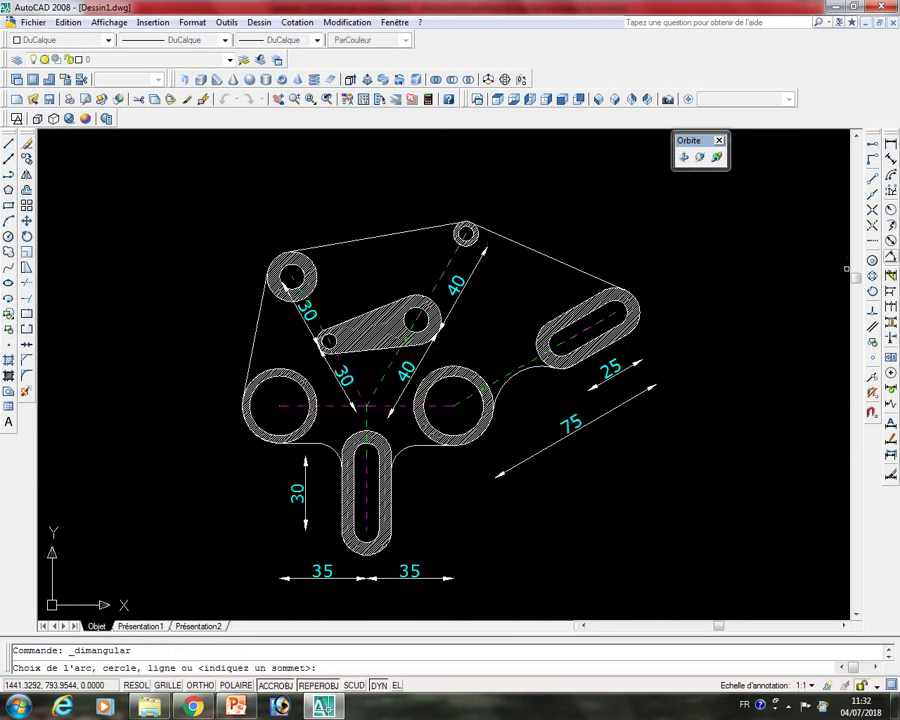
click(436, 405)
click(470, 397)
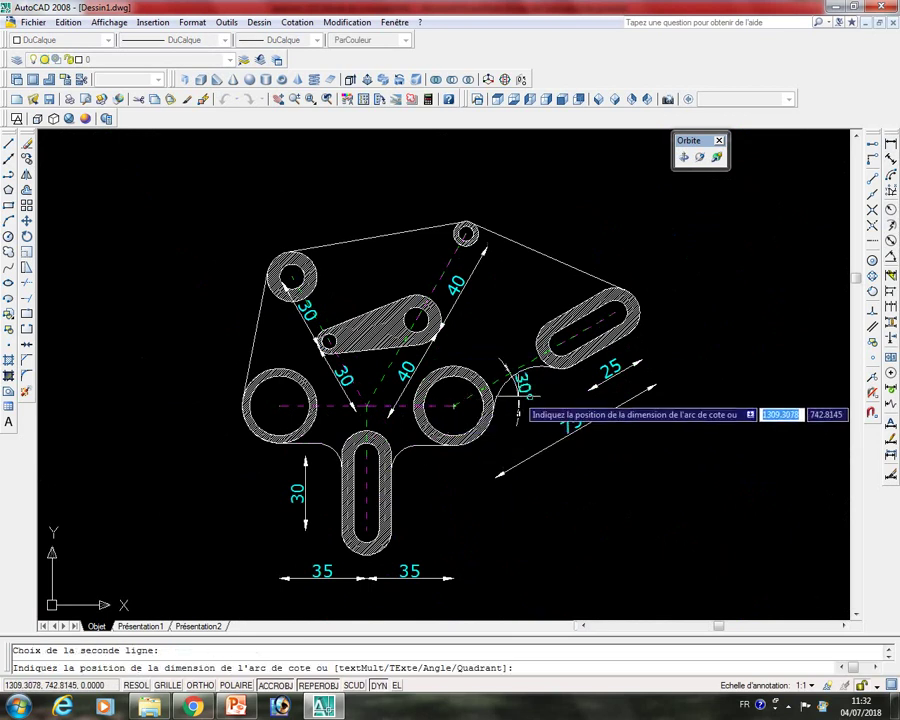
click(527, 396)
middle_drag(521, 413, 513, 457)
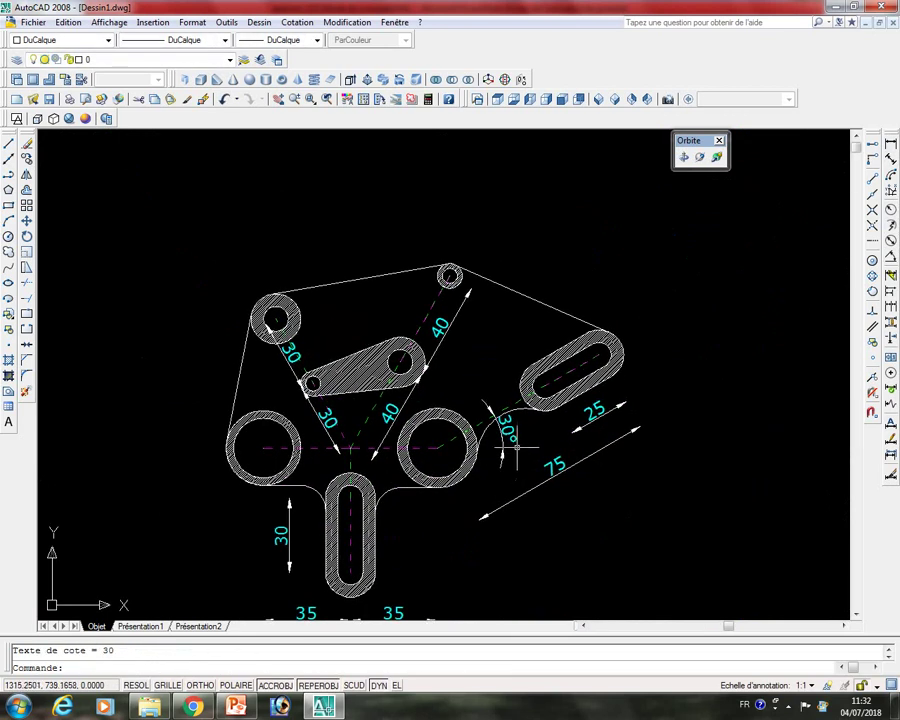
Add a vertical 50 linear dimension on the plate's left side
click(9, 143)
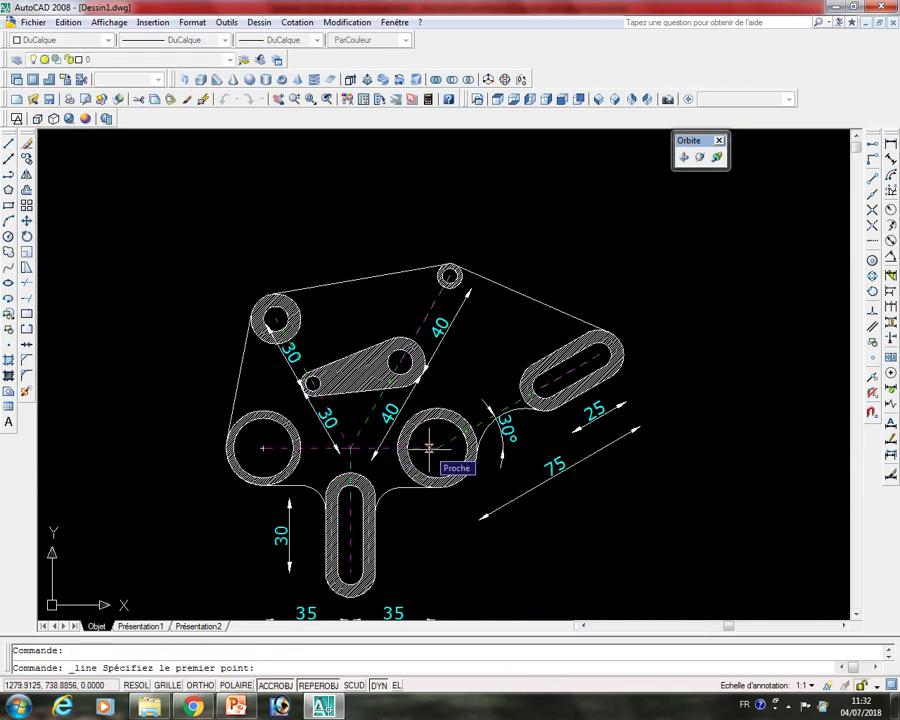
middle_drag(435, 497, 421, 452)
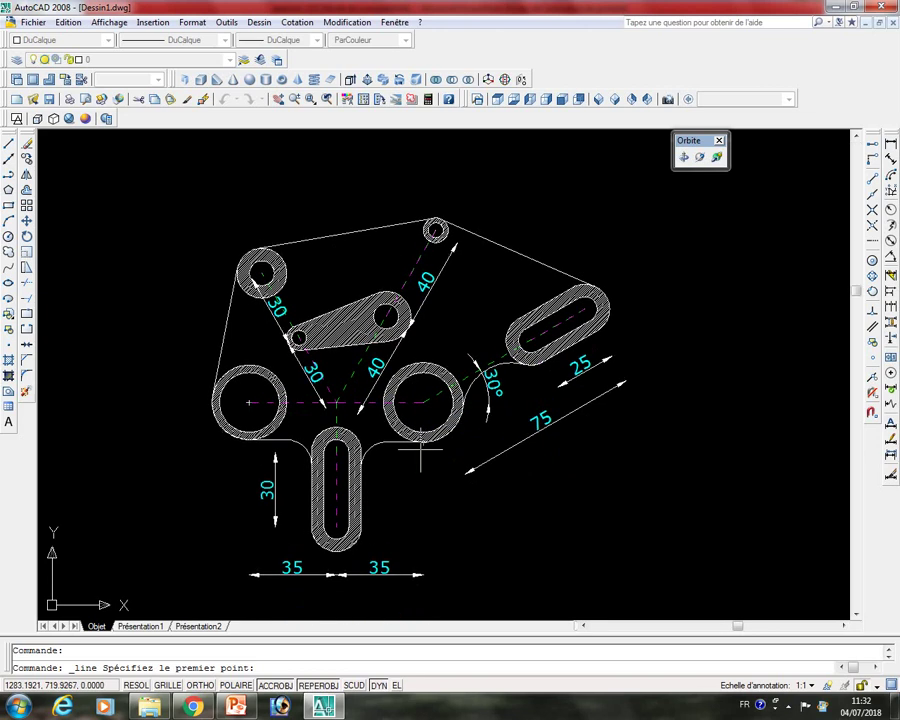
key(Escape)
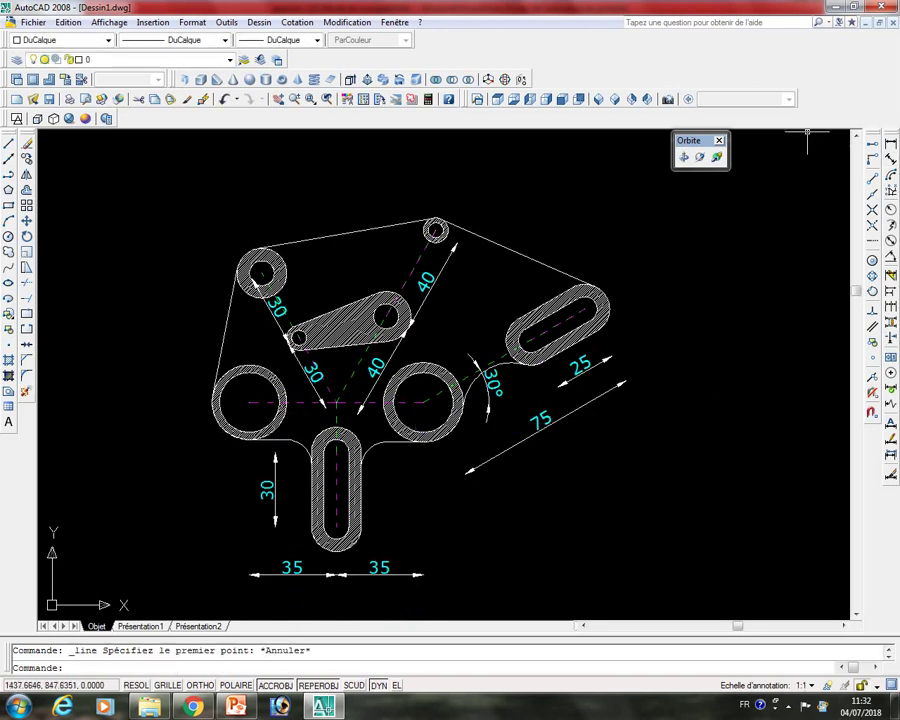
click(890, 143)
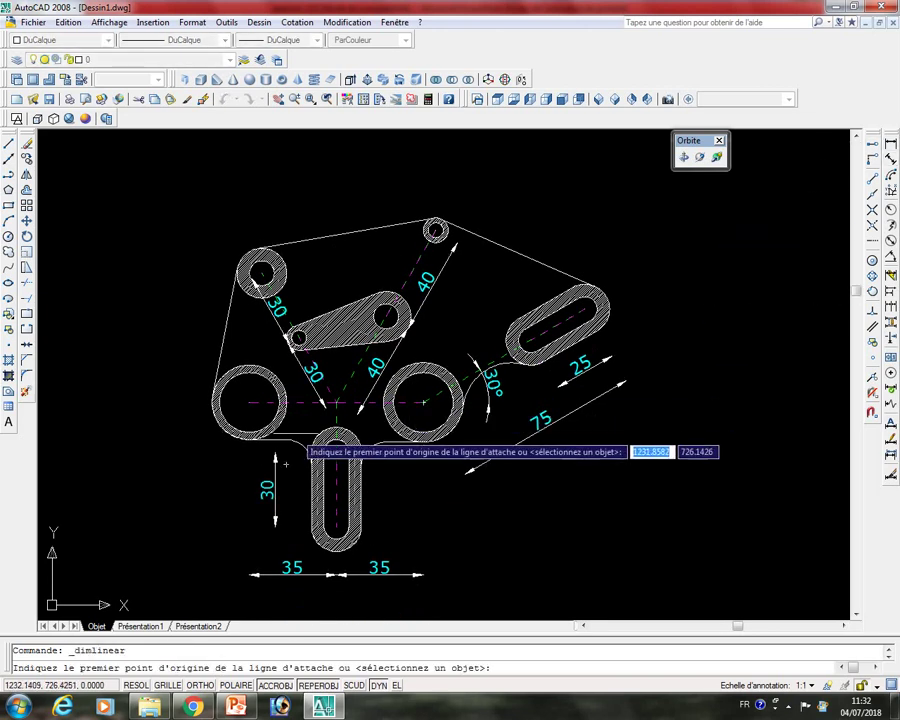
click(323, 405)
click(335, 508)
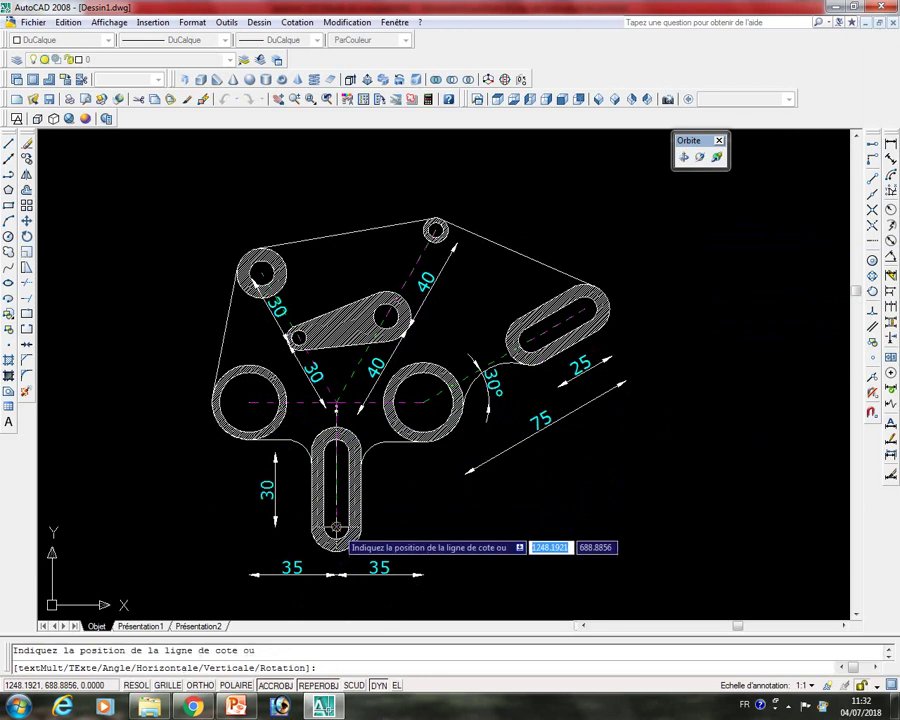
click(178, 512)
middle_drag(178, 512, 154, 546)
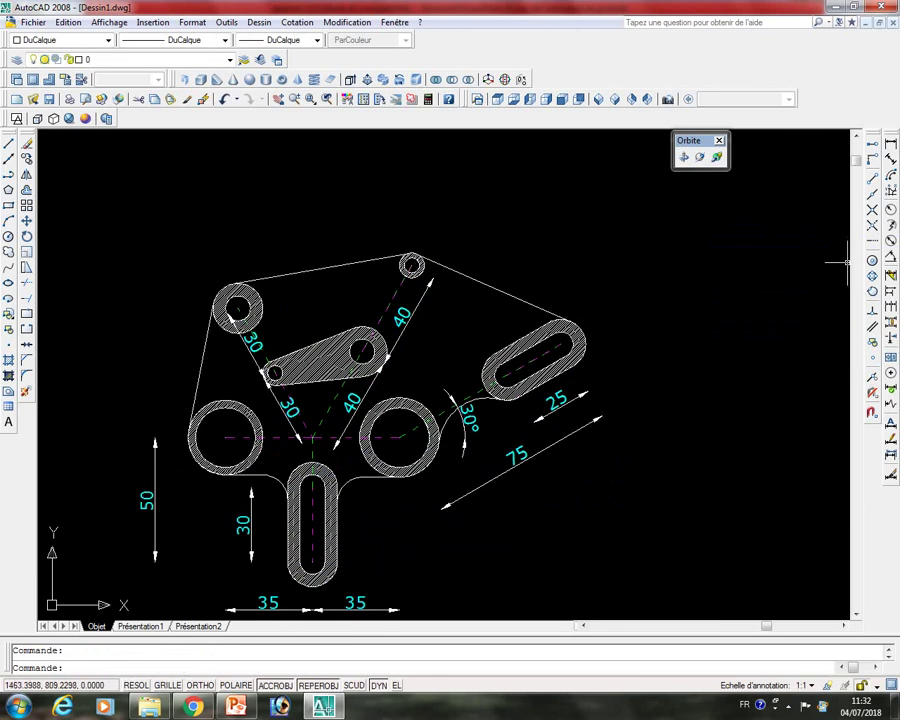
Add 60° angular dimensions between the axis lines, one near the right large hole and one on the left
click(890, 256)
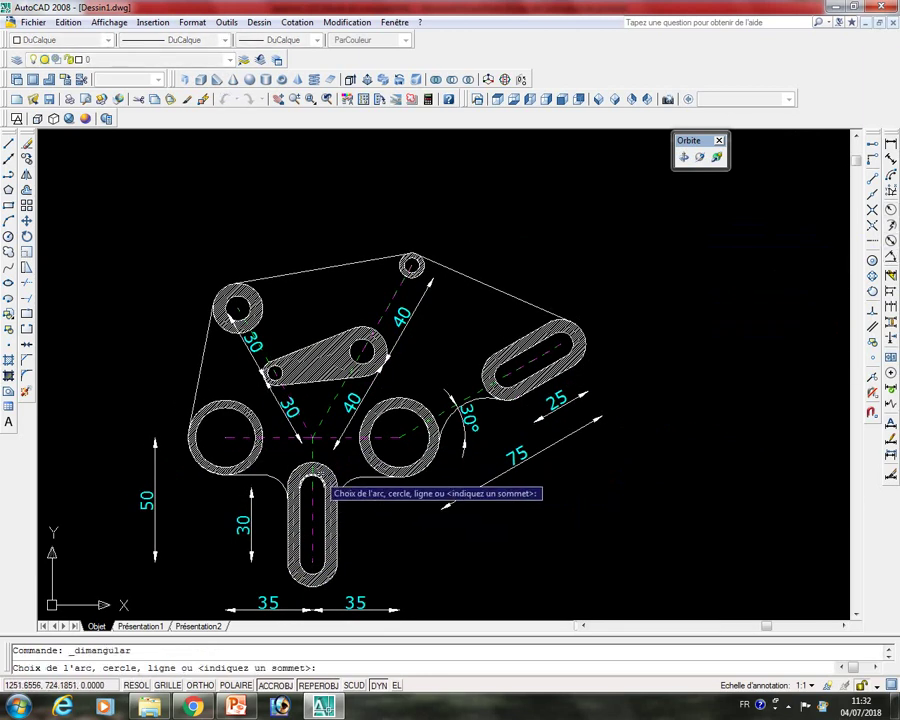
click(350, 438)
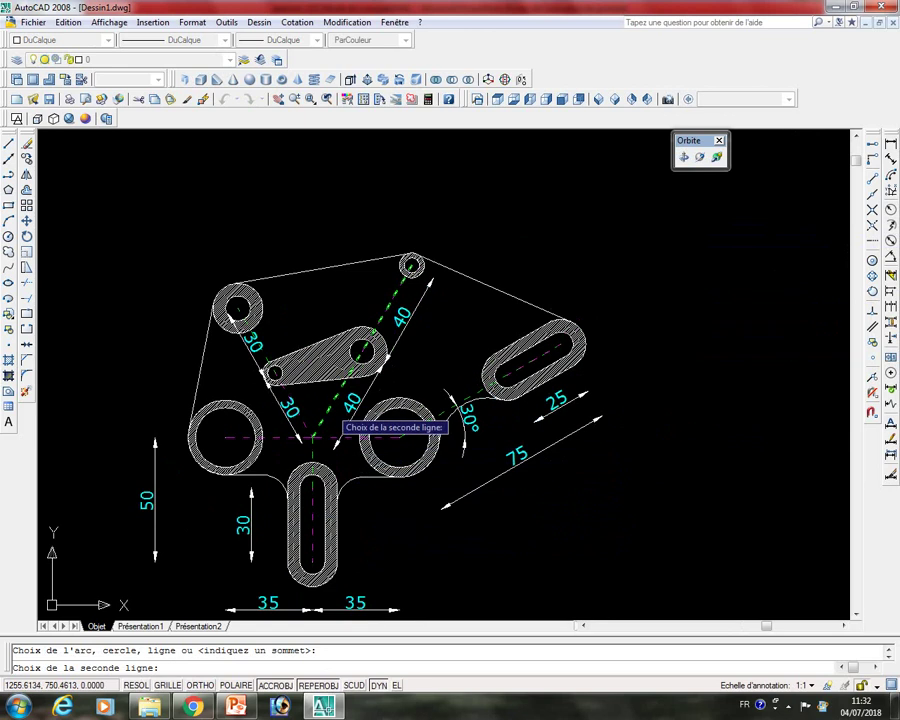
click(338, 438)
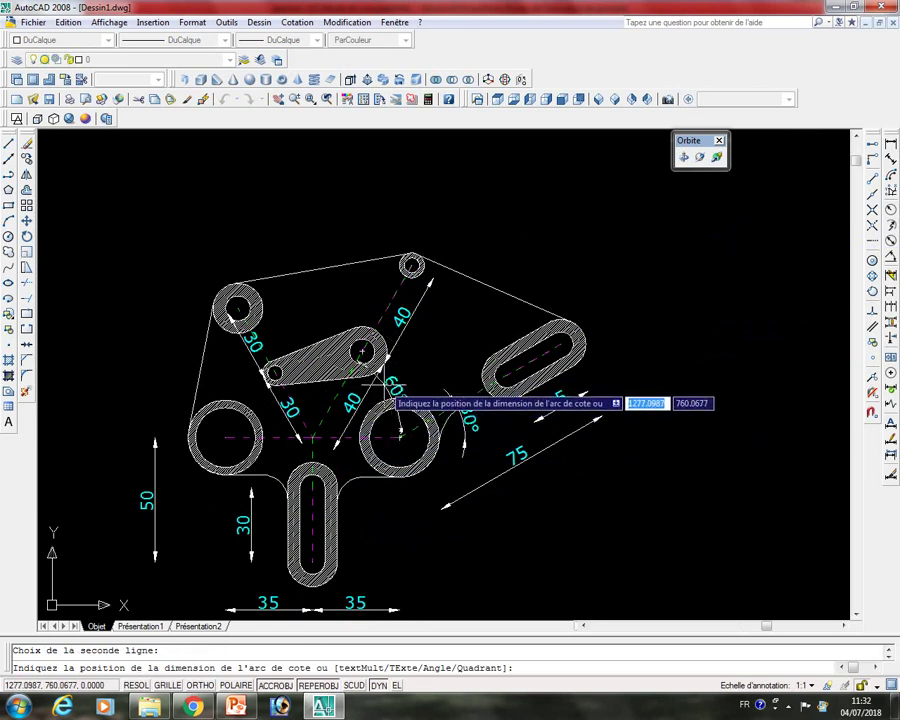
click(382, 384)
key(Return)
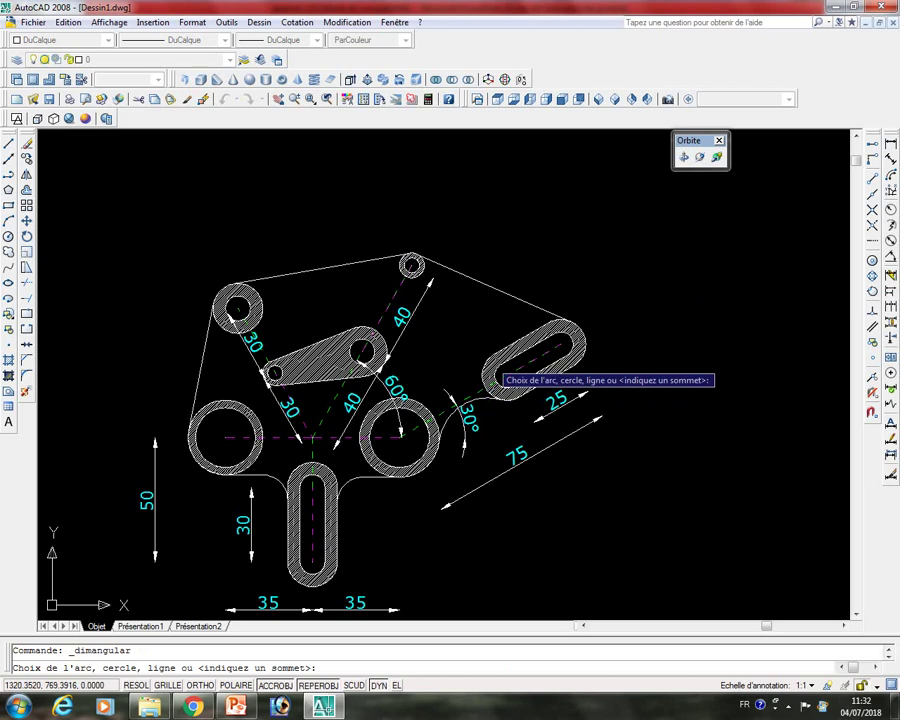
click(240, 437)
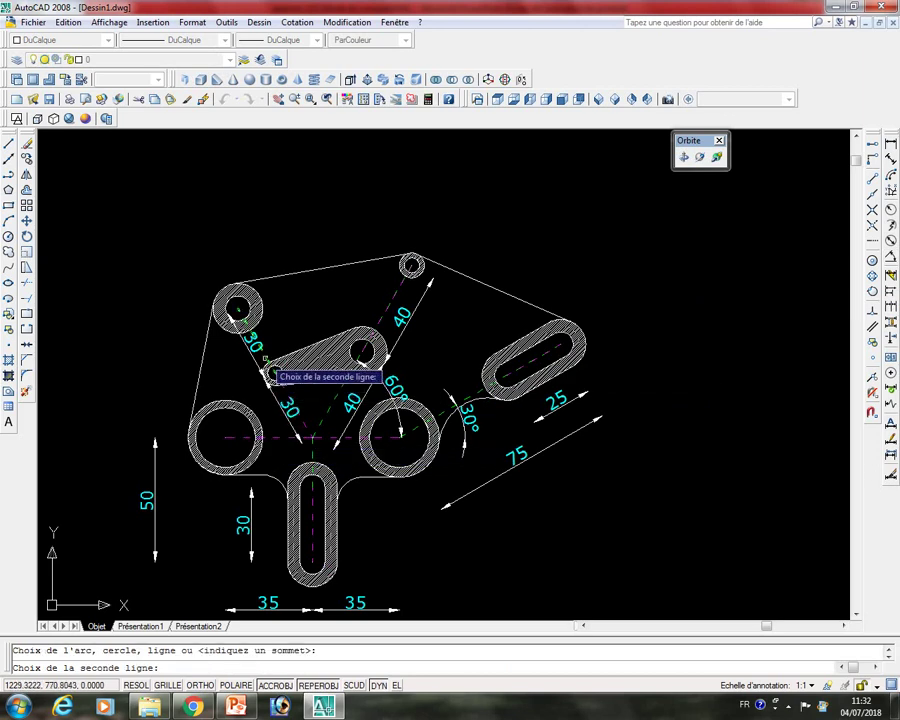
click(268, 373)
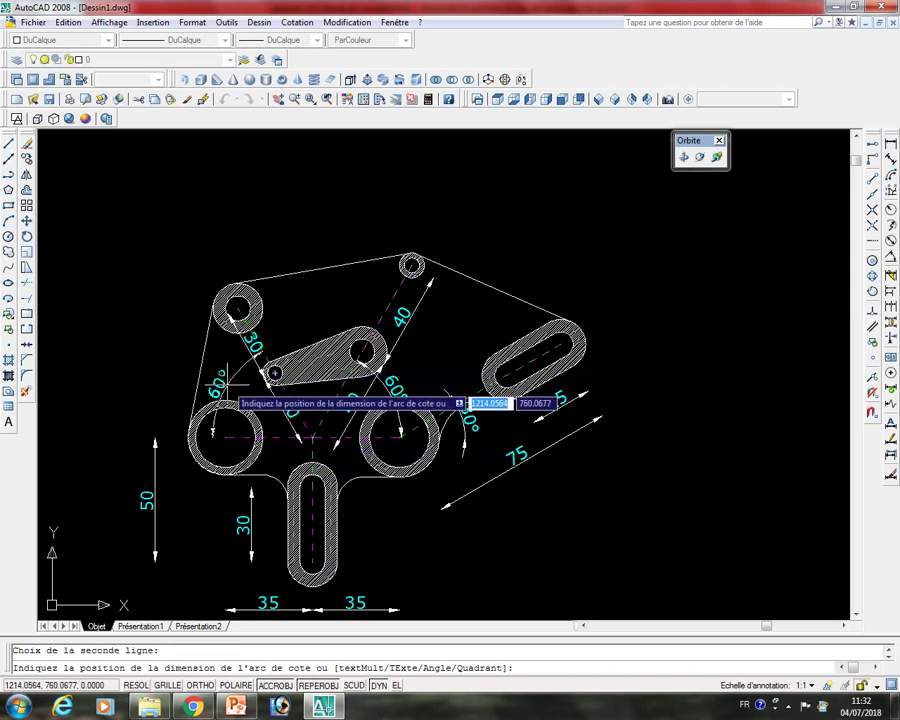
click(228, 378)
middle_drag(305, 406, 265, 443)
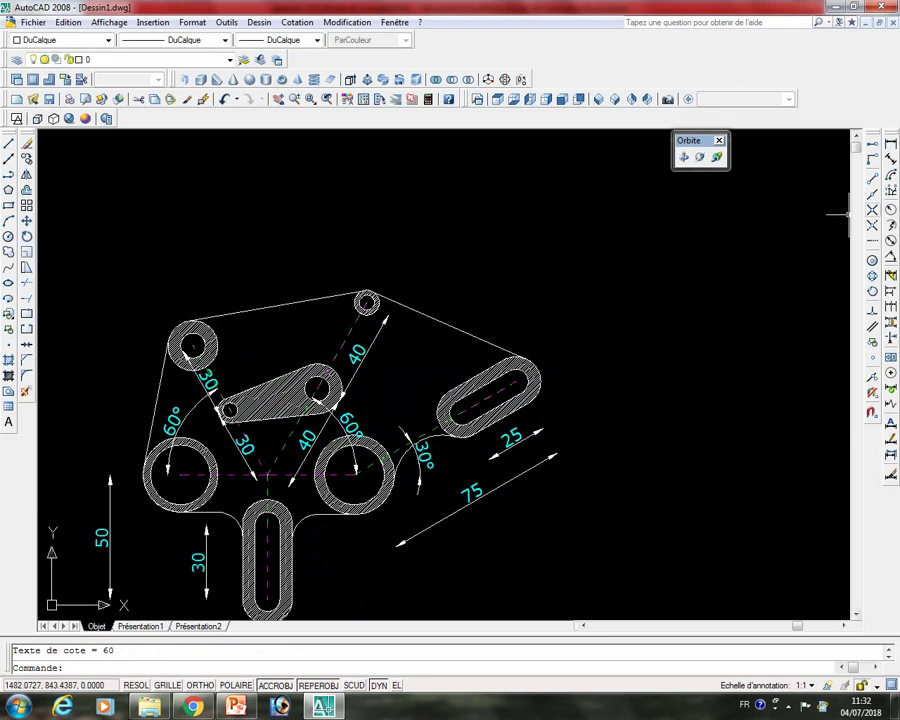
Dimension the slanted slot's end arcs with radius dimensions R10 and R5
click(889, 210)
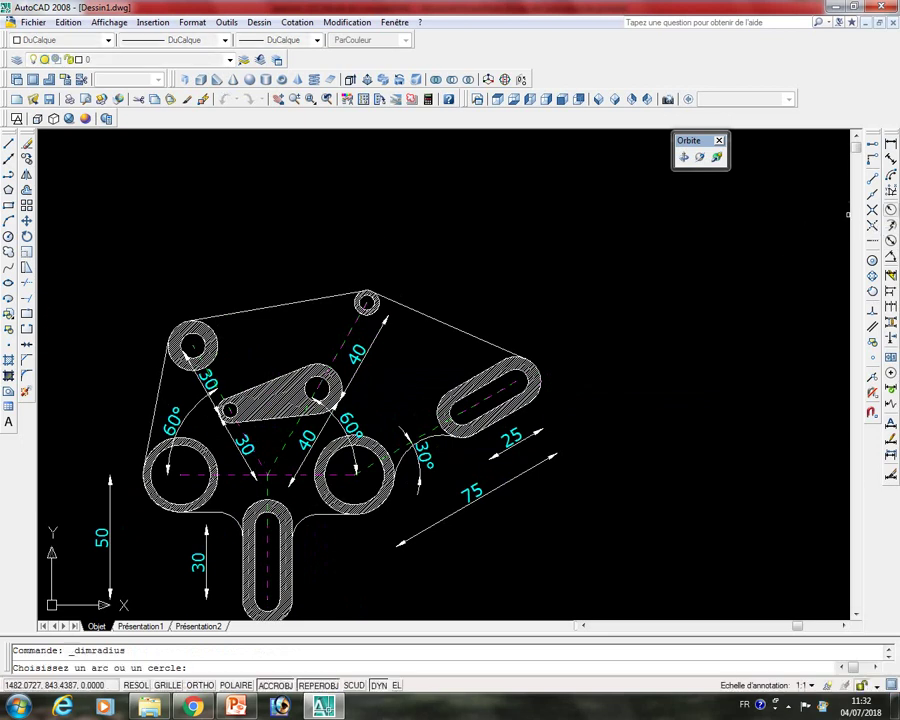
click(540, 376)
click(595, 355)
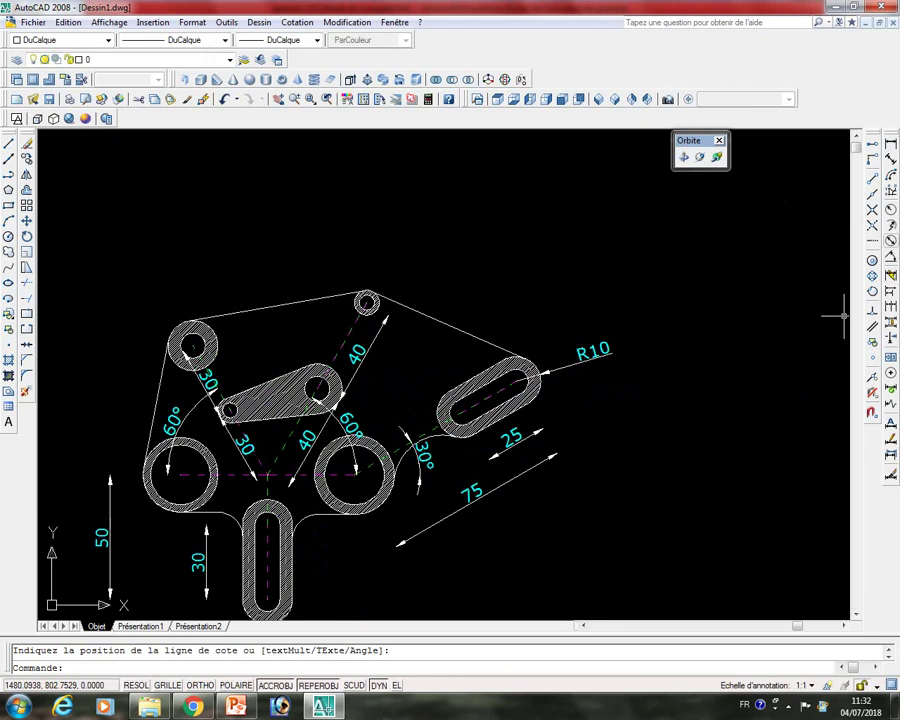
key(Return)
scroll(540, 390, up, 2)
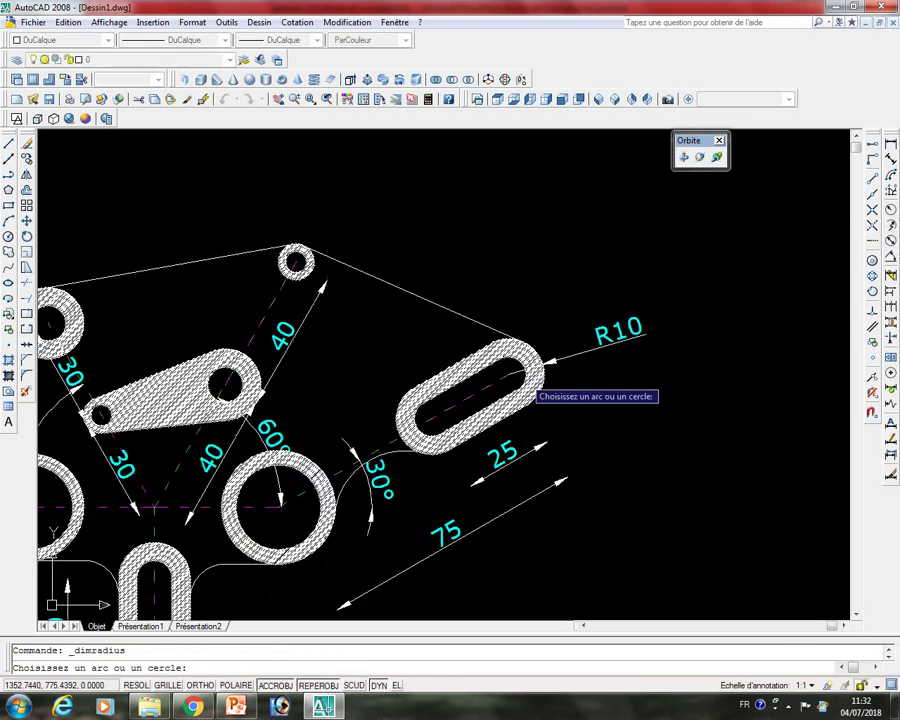
click(515, 360)
click(556, 310)
middle_drag(540, 404, 566, 404)
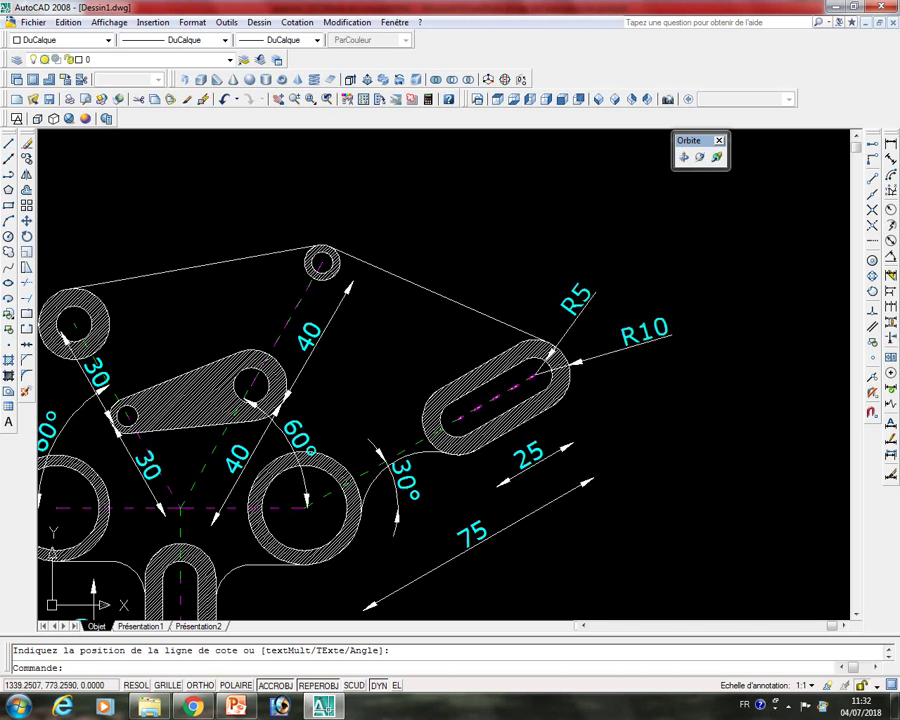
middle_drag(310, 300, 338, 275)
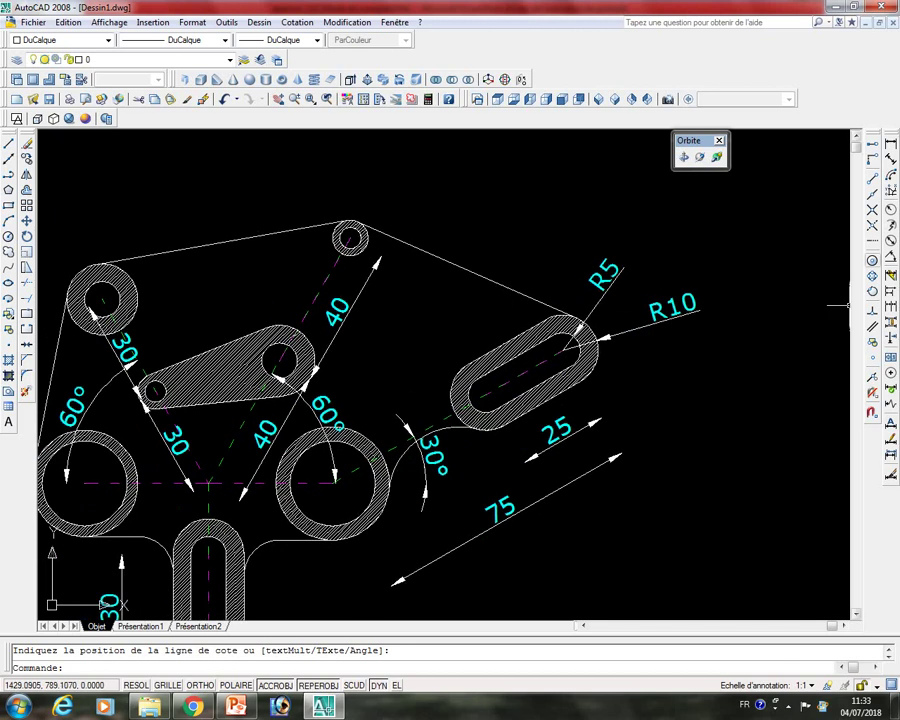
Add radius dimensions R20 on the fillet, R16 on the right circle and R12 below it
key(Return)
click(426, 436)
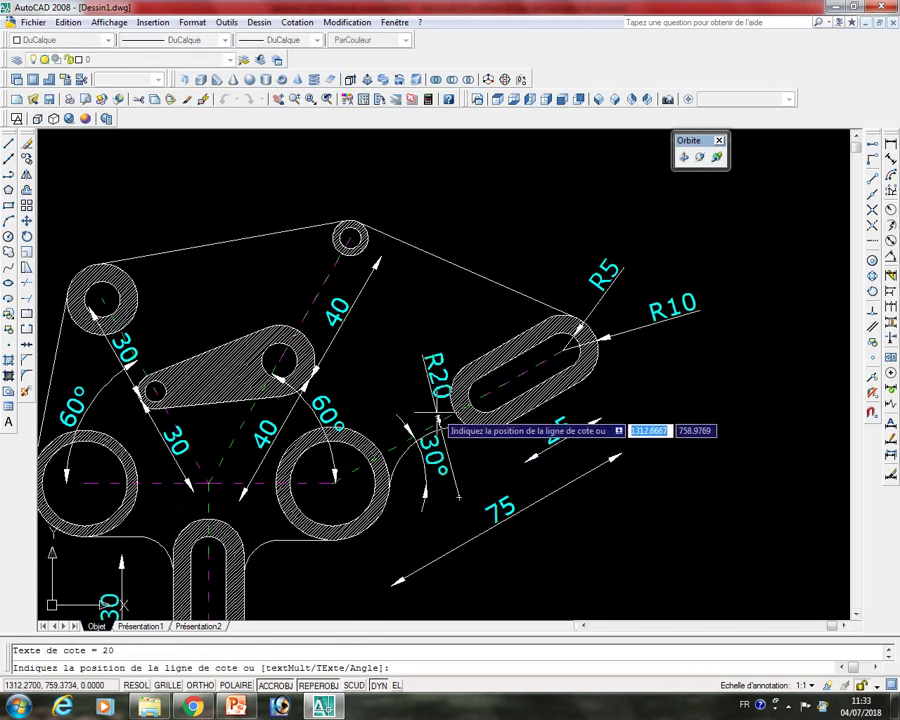
click(412, 400)
middle_drag(453, 343, 453, 364)
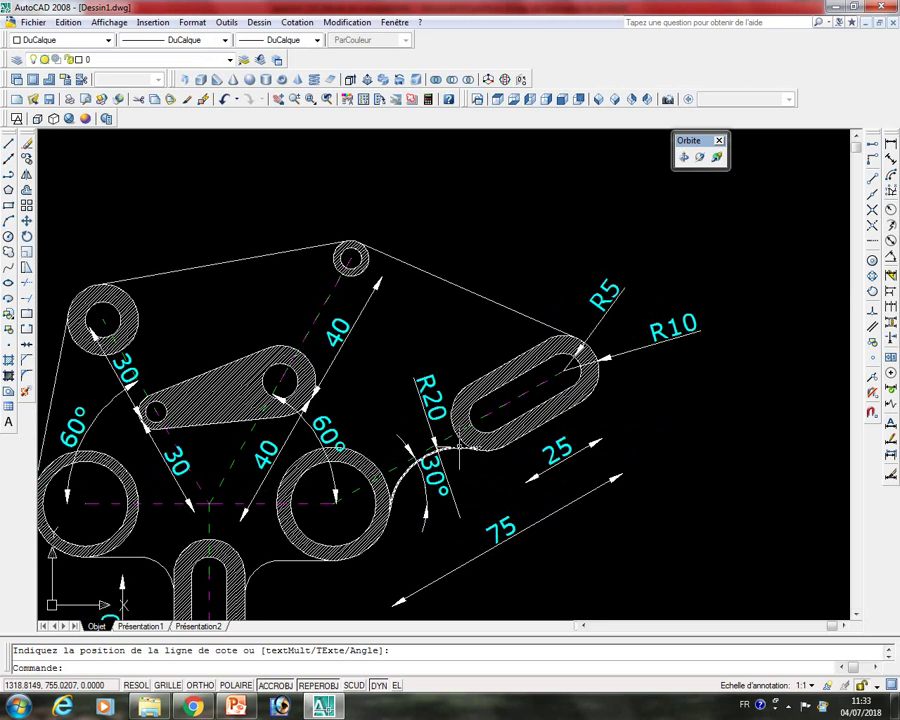
key(Return)
middle_drag(381, 579, 398, 482)
click(390, 452)
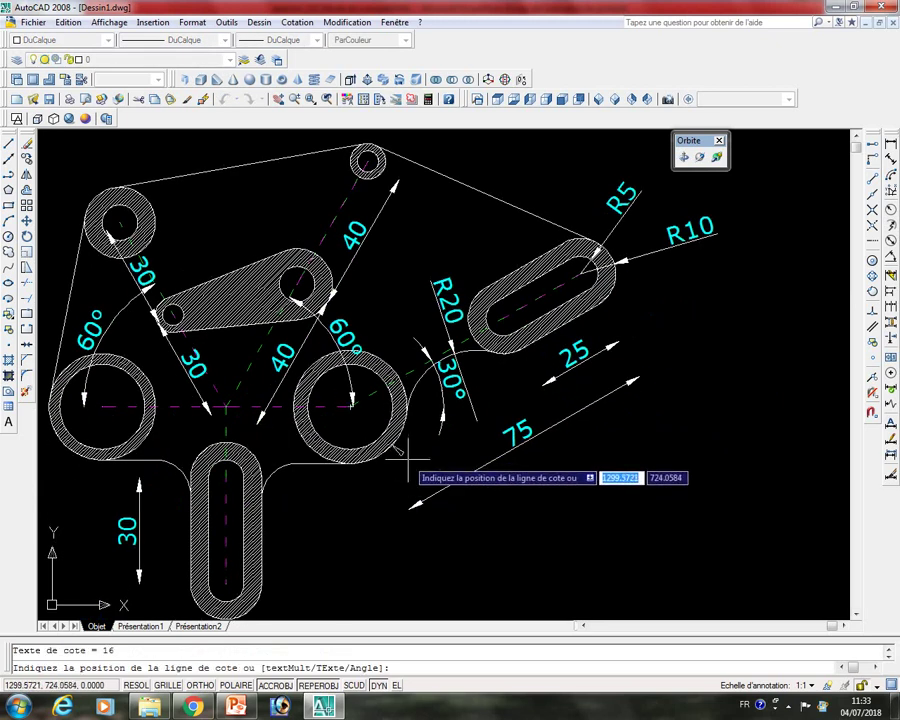
click(386, 520)
key(Return)
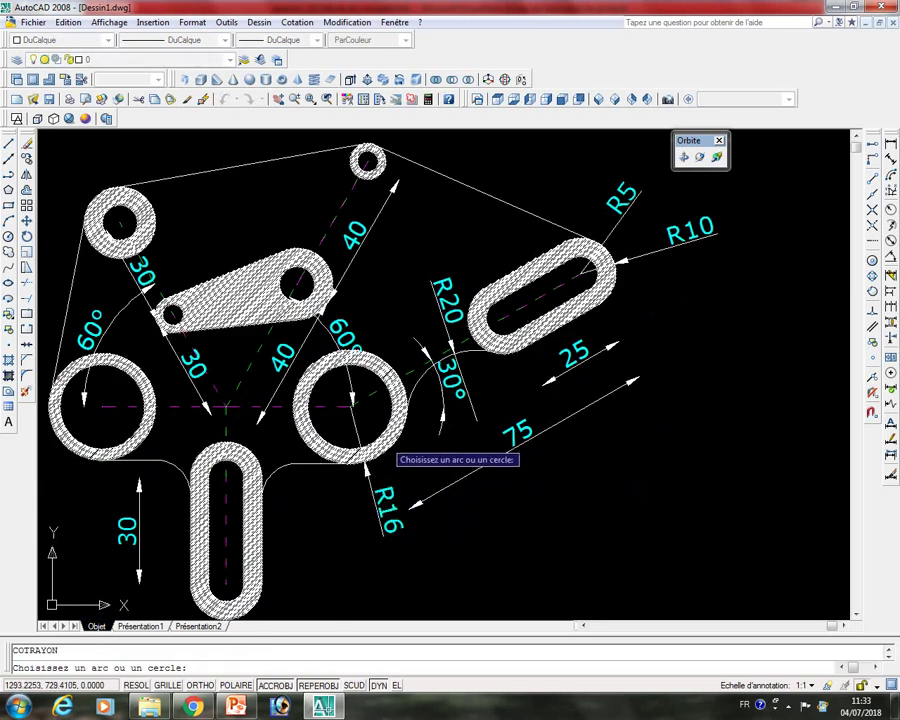
click(386, 460)
click(406, 458)
Dimension the bottom slot area: R10 fillet, R10 outer end arc and R5 inner arc
key(Return)
middle_drag(406, 458, 497, 383)
click(368, 392)
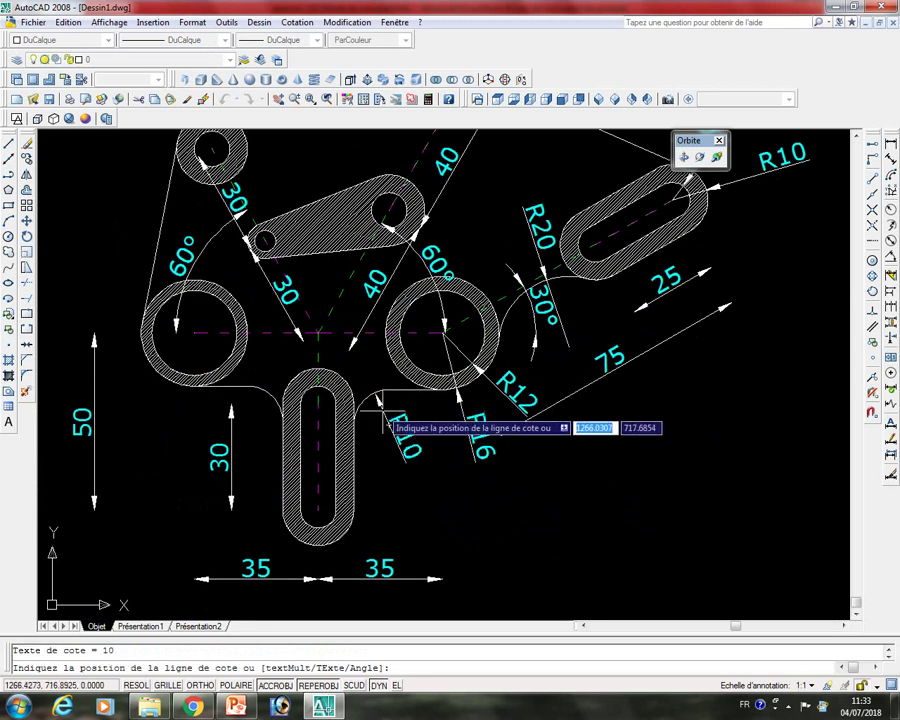
click(388, 420)
key(Return)
middle_drag(392, 468, 434, 358)
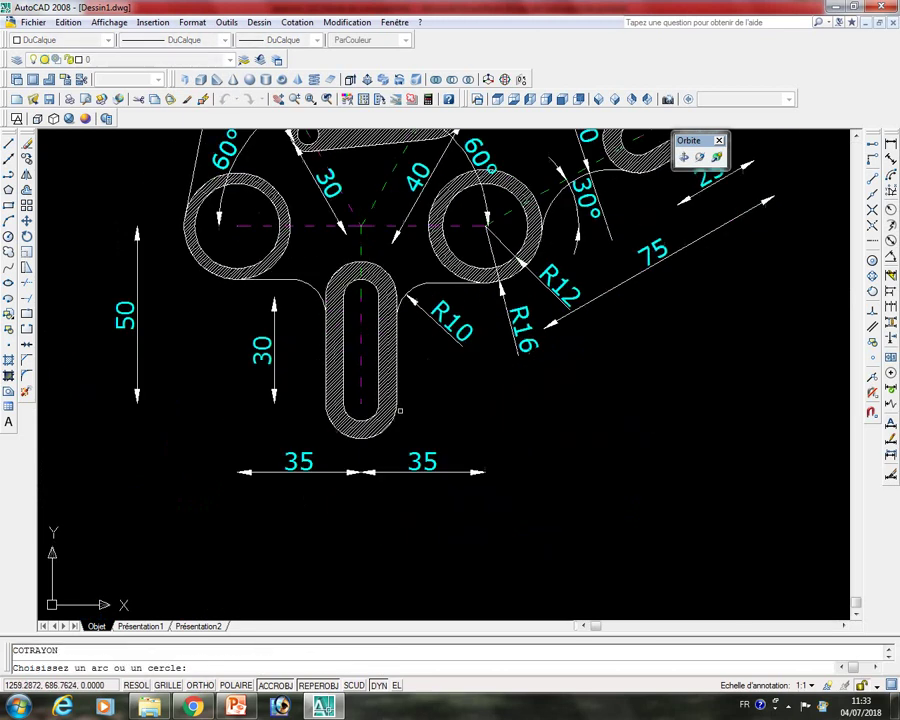
click(382, 428)
click(408, 432)
key(Return)
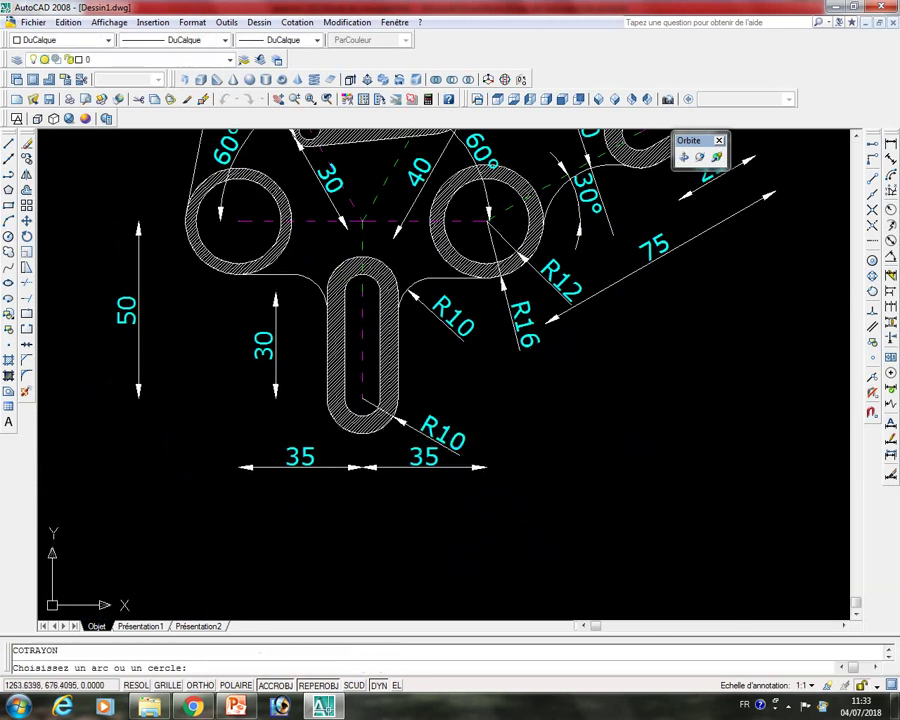
click(352, 410)
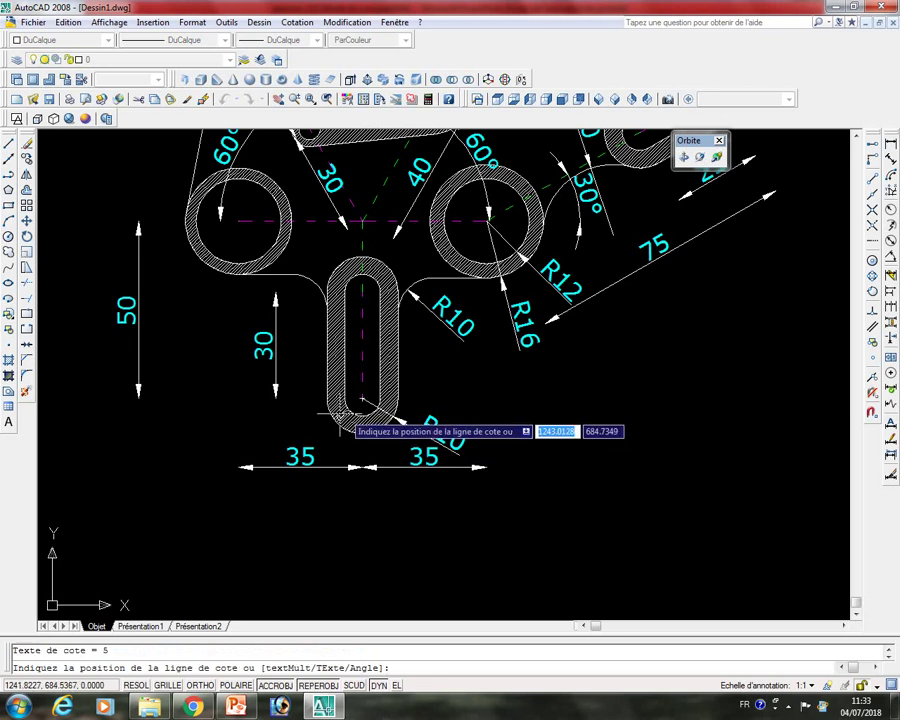
click(310, 412)
key(Return)
Add R10 to the fillet left of the bottom slot, and R15 and R12 to the left circle
click(318, 292)
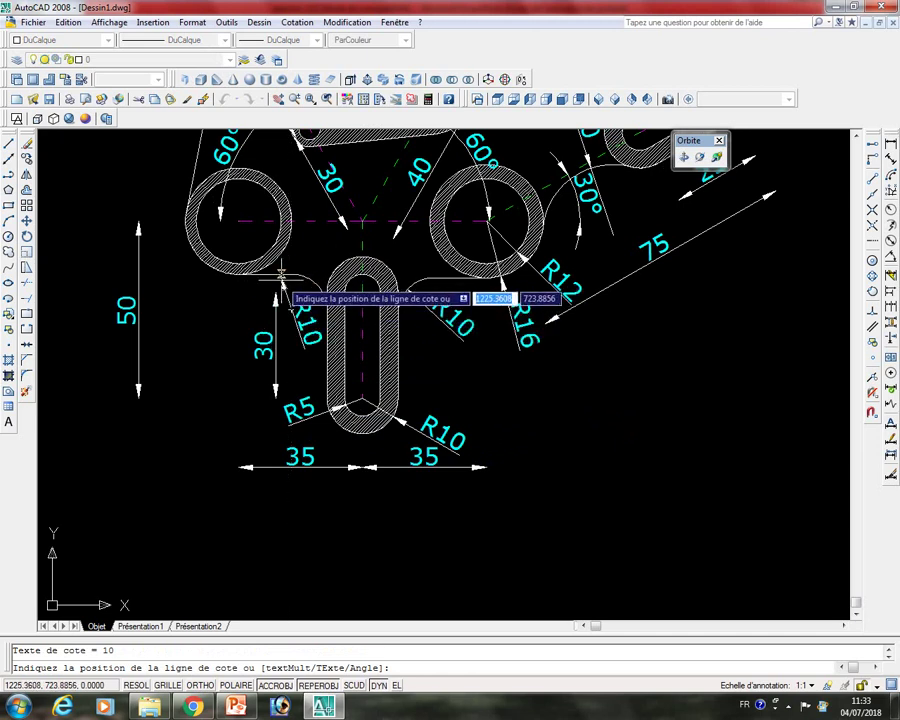
click(283, 276)
middle_drag(316, 322, 326, 393)
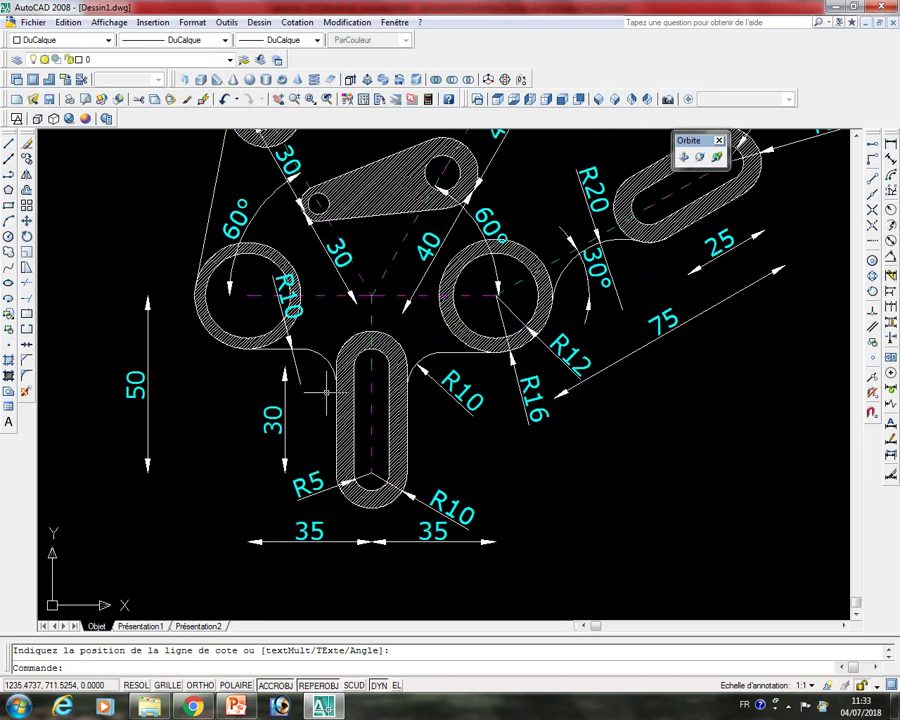
key(Return)
click(217, 341)
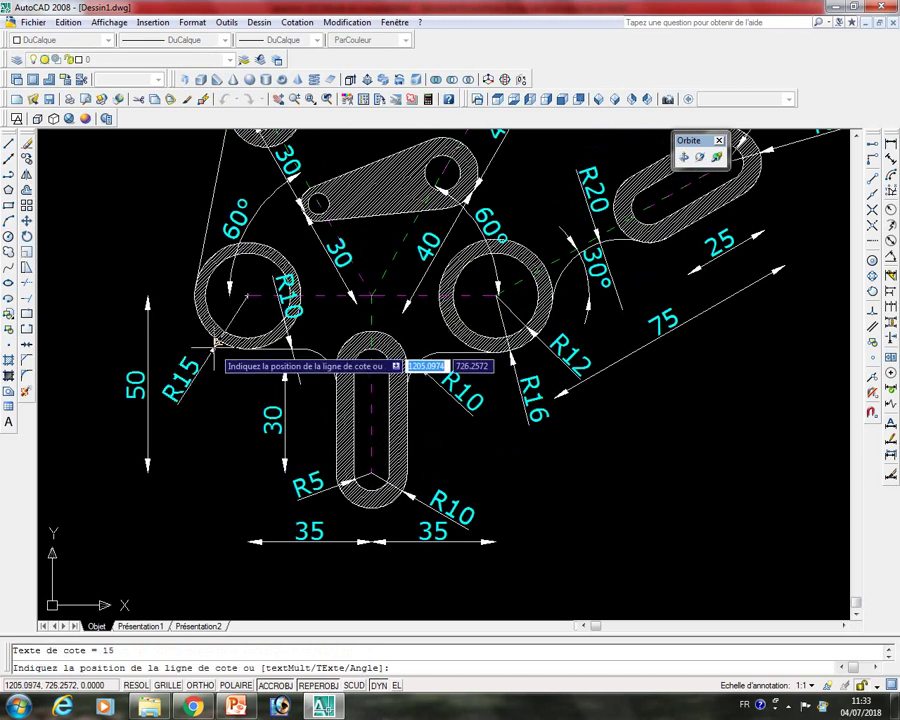
click(185, 375)
key(Return)
click(220, 326)
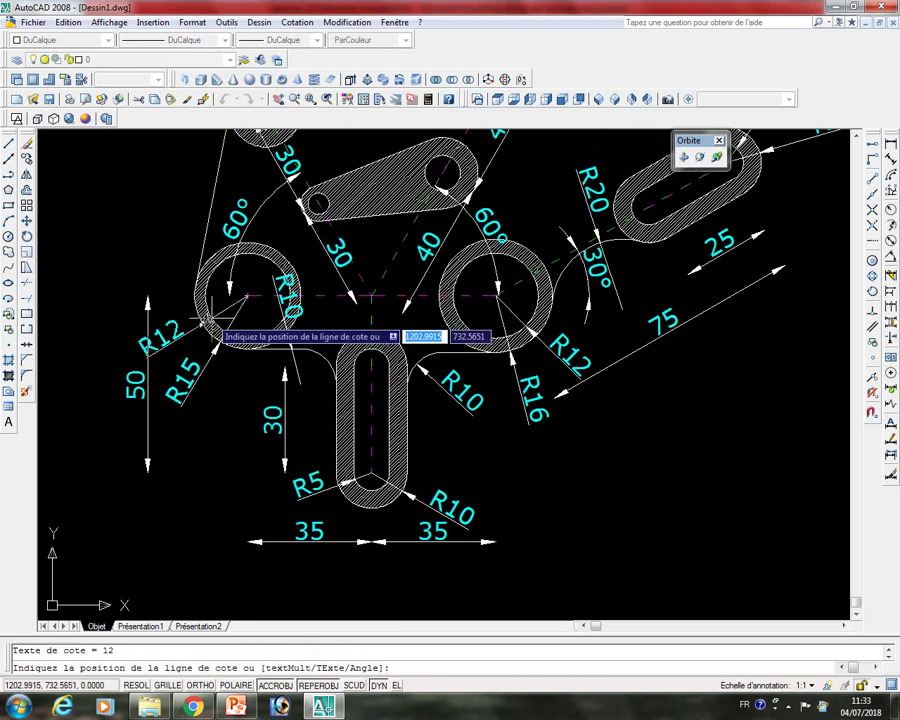
click(128, 262)
middle_drag(128, 262, 153, 407)
middle_drag(461, 277, 452, 333)
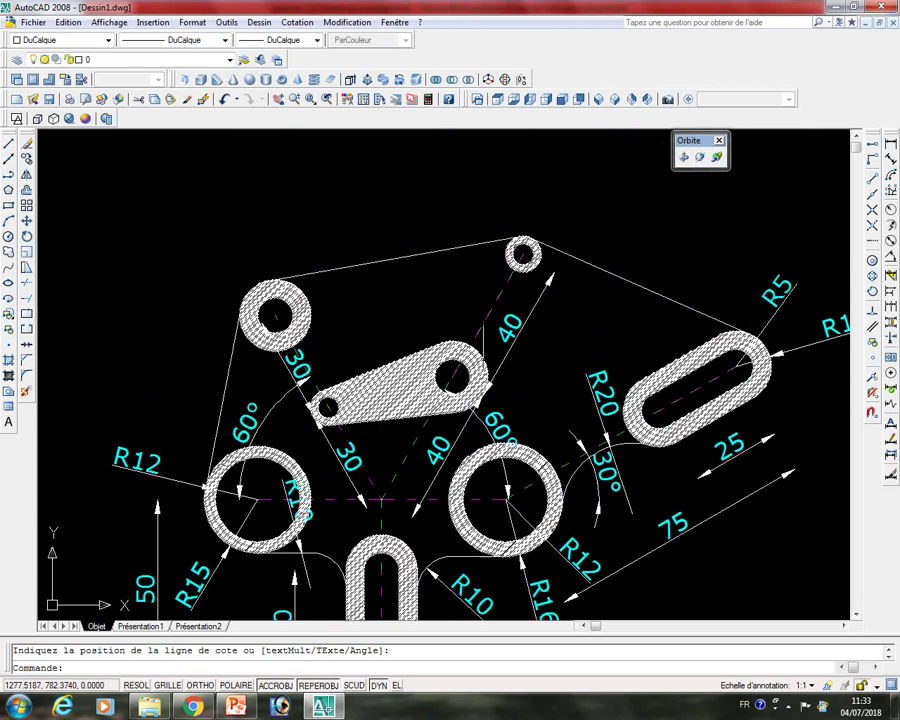
Dimension the lever's right boss with R10 and R5, and its small left hole with R5 and R3
key(Return)
click(455, 358)
click(452, 330)
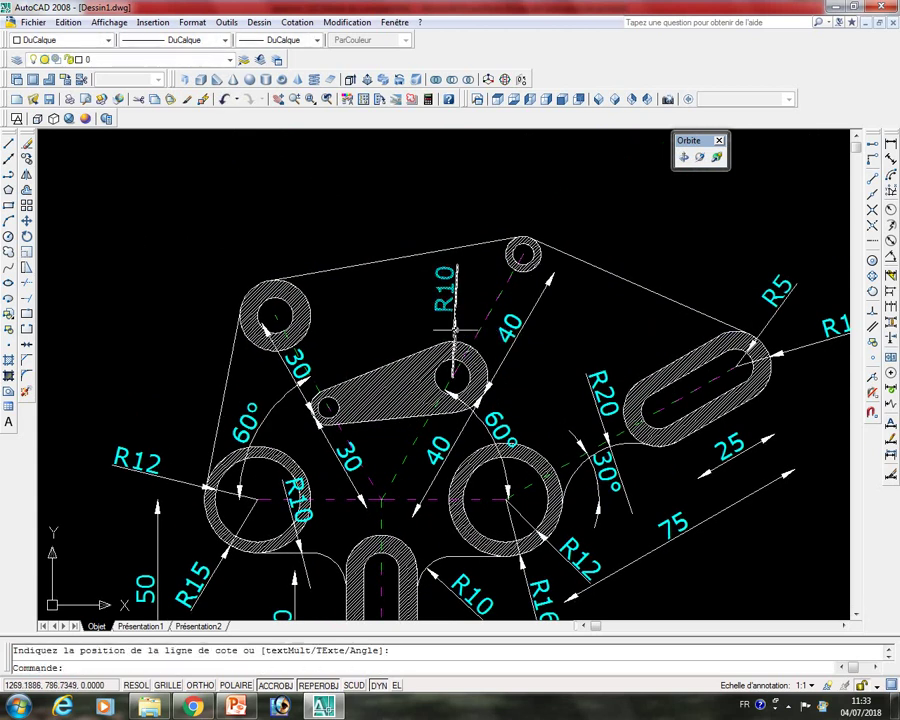
key(Return)
click(451, 364)
click(444, 342)
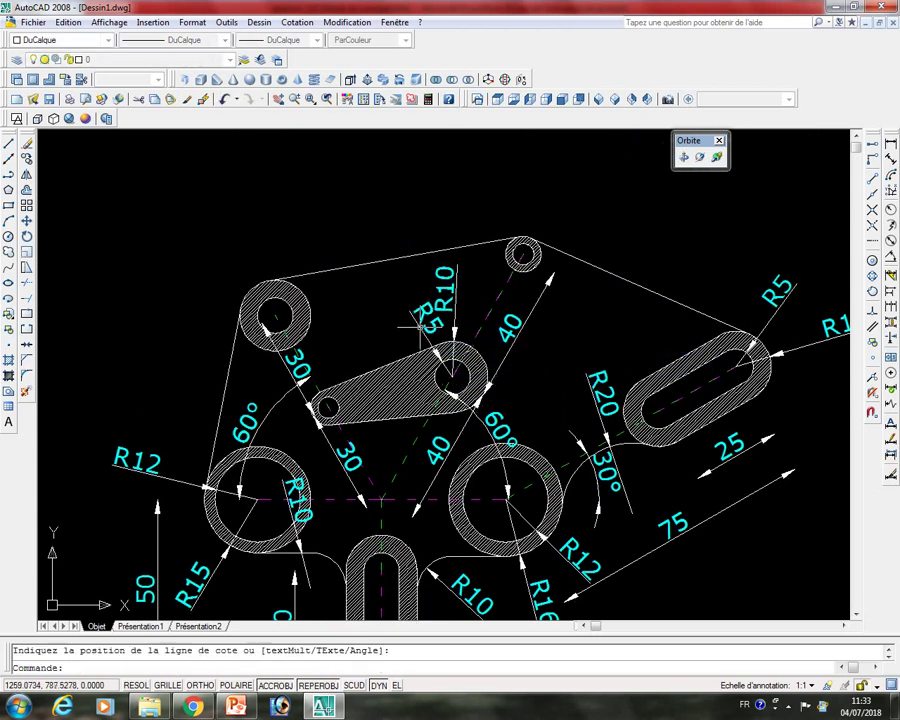
key(Return)
click(322, 406)
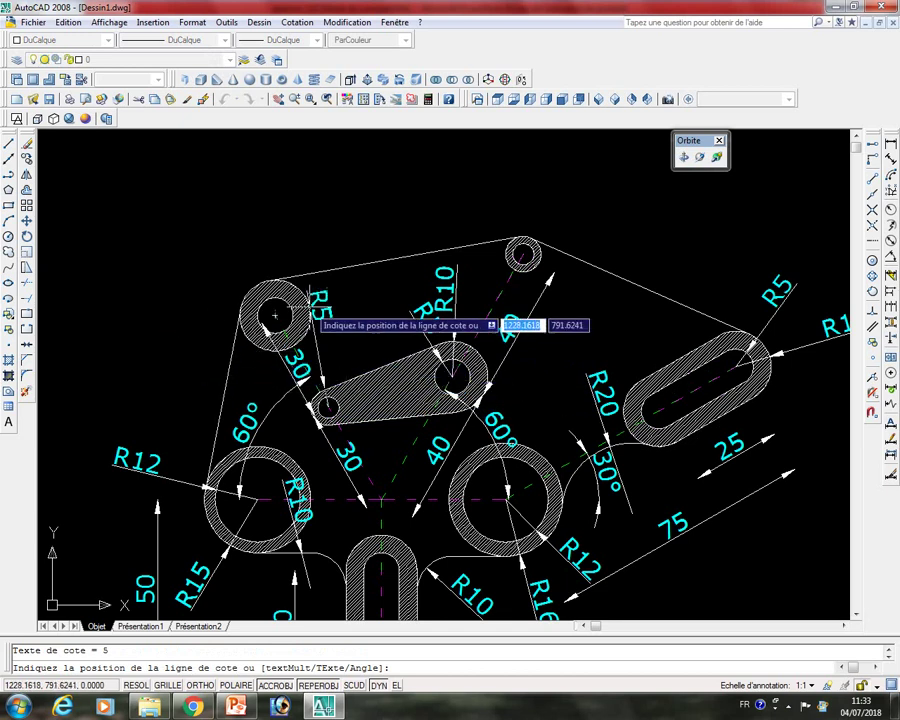
click(155, 330)
key(Return)
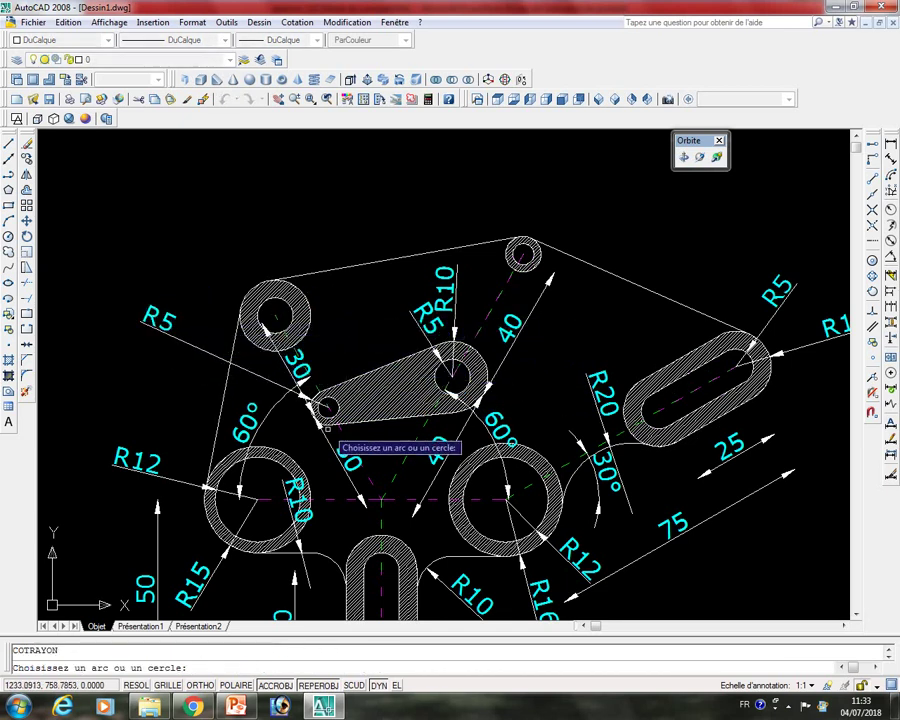
click(325, 407)
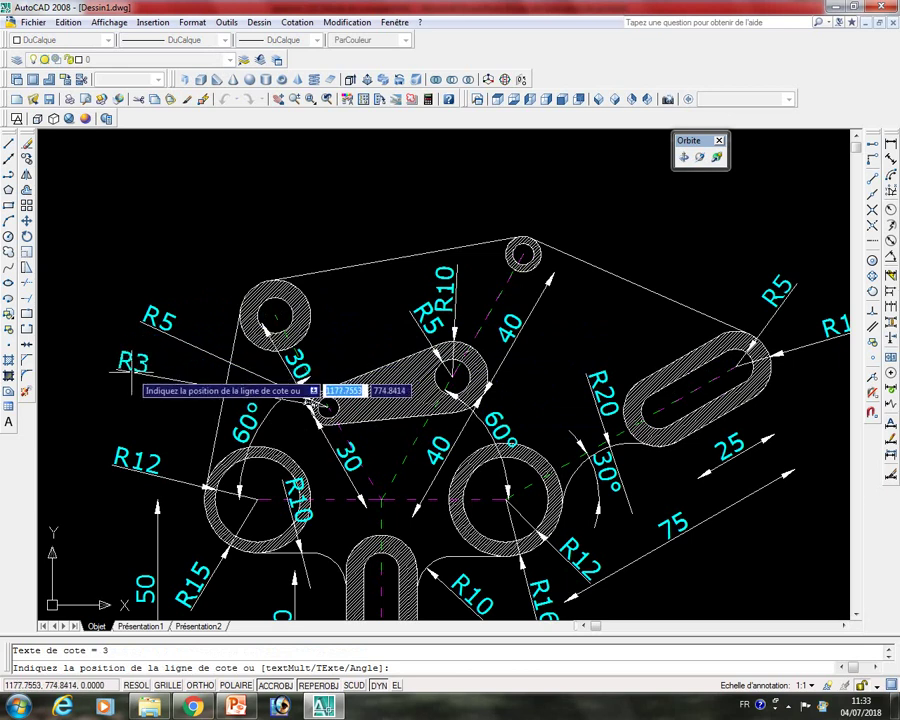
click(128, 371)
Add R10 and R5 radius dimensions to the upper-left circle and its hole
key(Return)
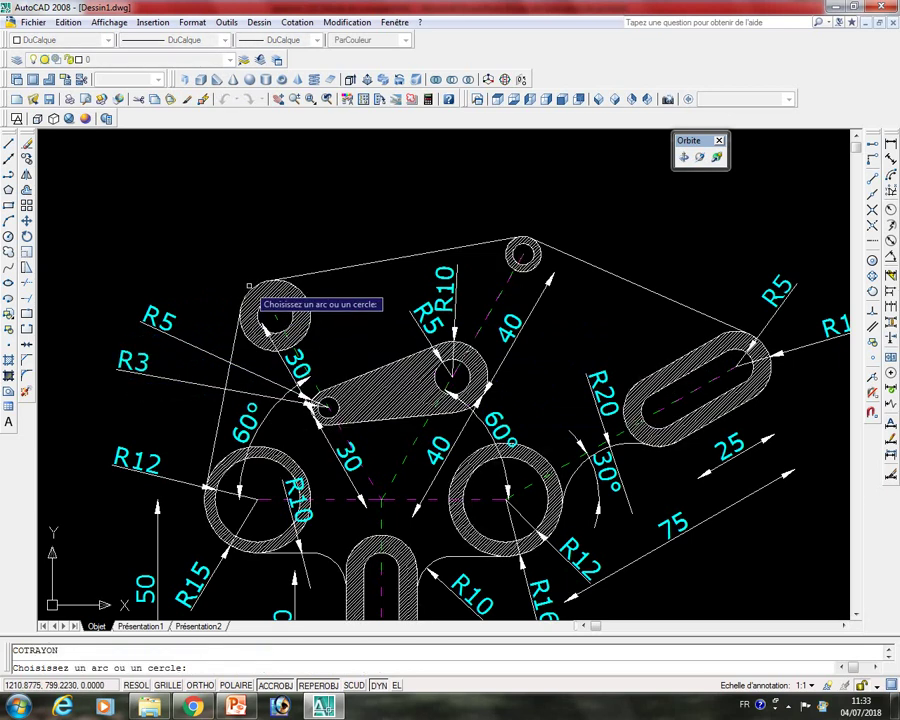
click(249, 286)
click(190, 245)
key(Return)
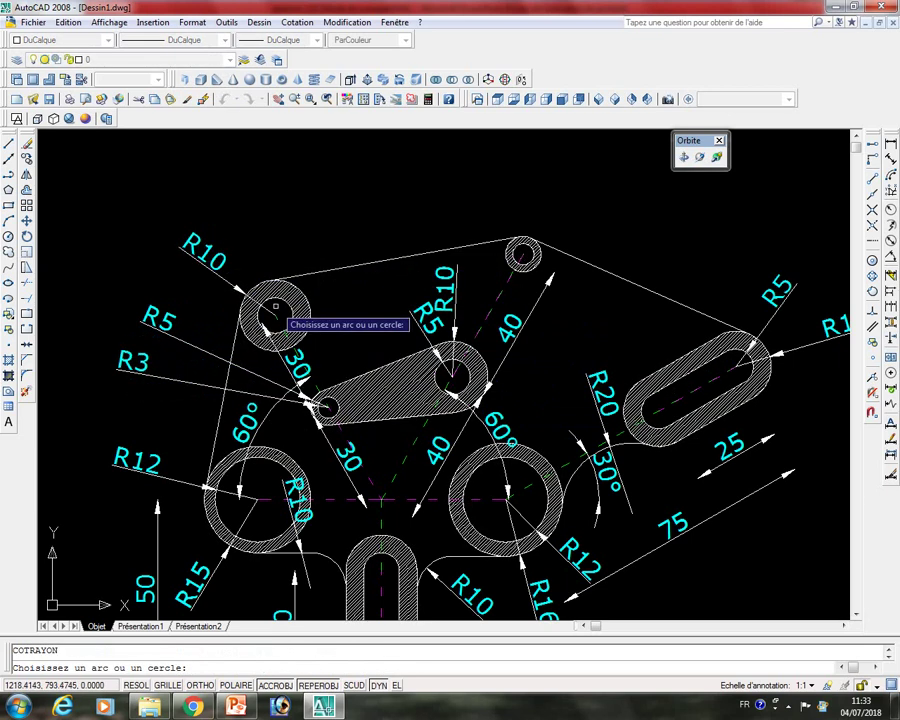
click(270, 315)
click(255, 248)
Add R5 and R3 radius dimensions to the small top circle and its hole
middle_drag(532, 243, 503, 340)
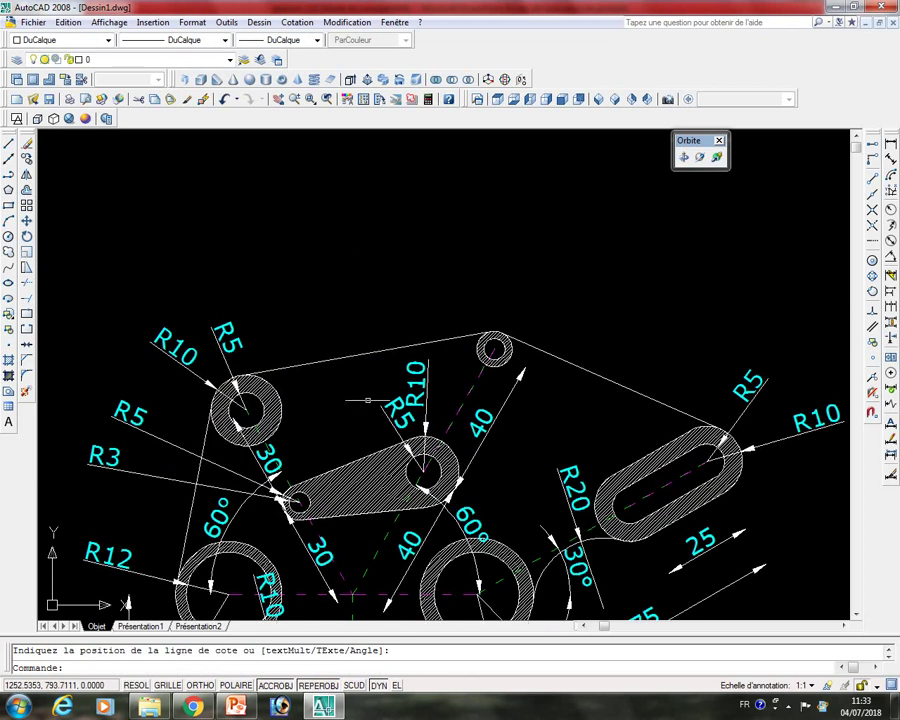
key(Return)
click(493, 347)
click(515, 283)
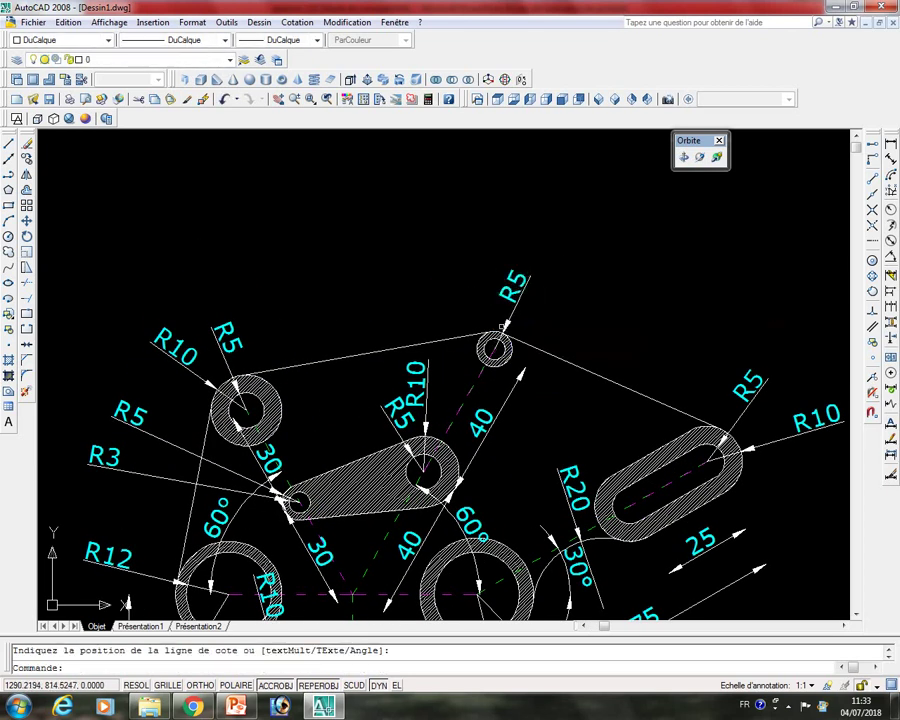
key(Return)
click(492, 345)
click(490, 340)
middle_drag(490, 340, 490, 253)
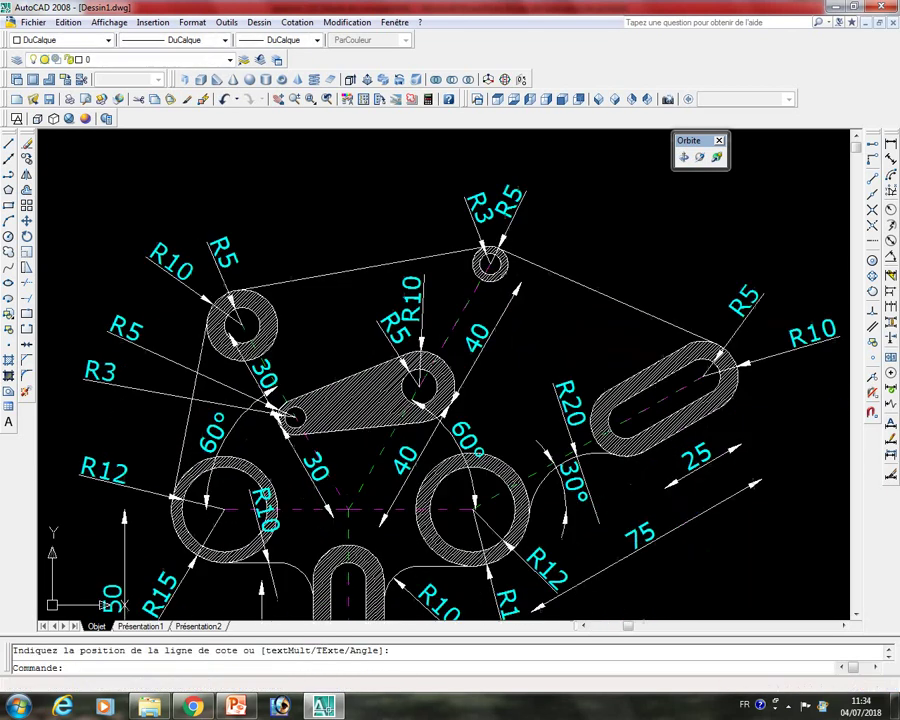
scroll(543, 383, down, 3)
Frame the whole dimensioned plate and float the Calques layer toolbar as its own panel
scroll(543, 383, up, 1)
scroll(443, 377, up, 2)
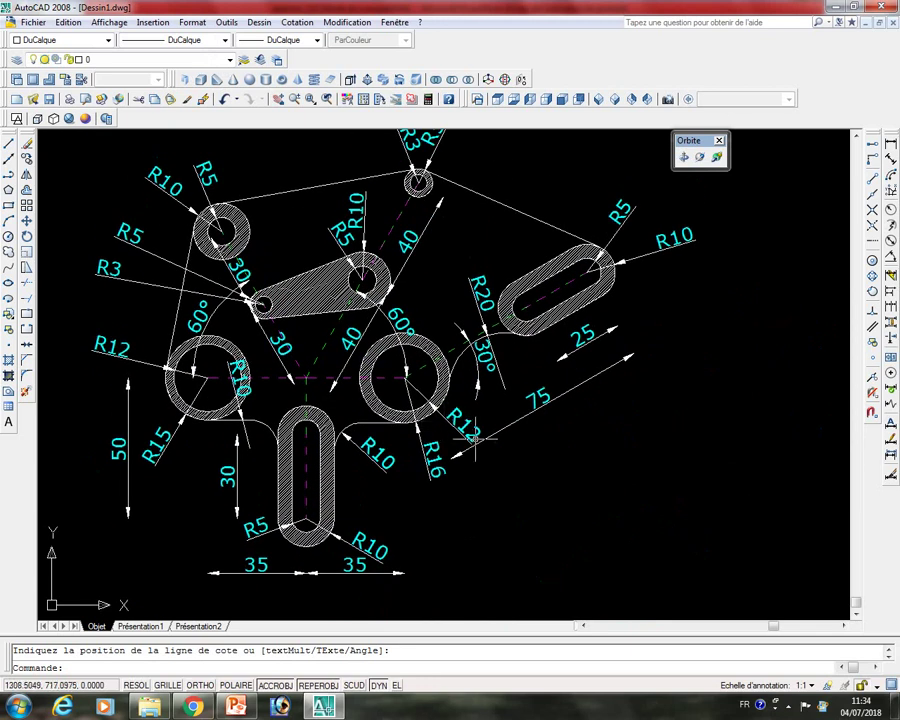
middle_drag(475, 437, 518, 472)
scroll(518, 472, down, 2)
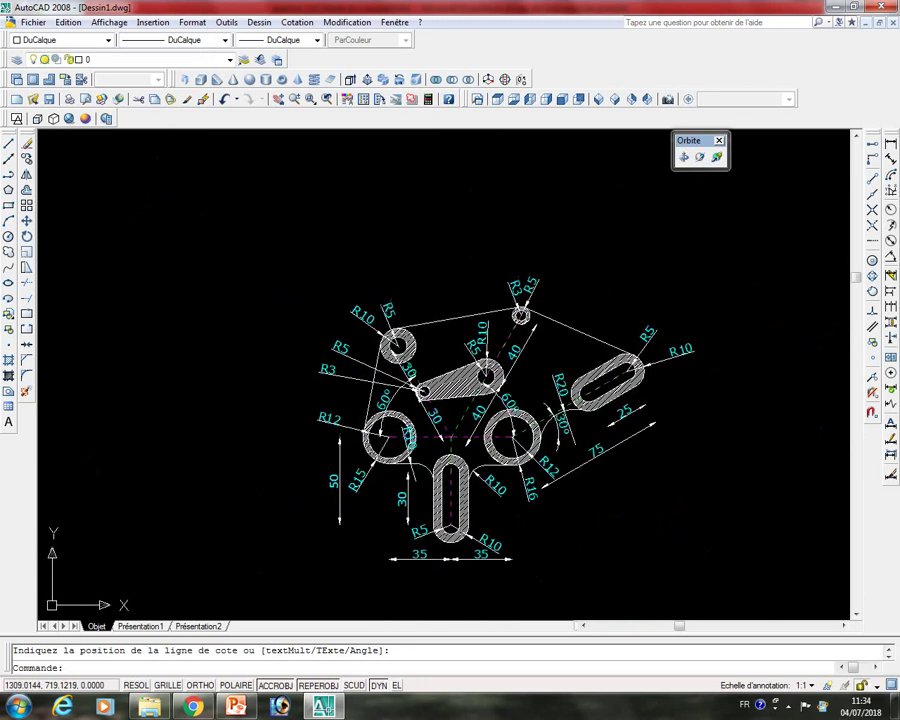
scroll(550, 455, up, 3)
middle_drag(539, 459, 558, 451)
scroll(555, 430, down, 4)
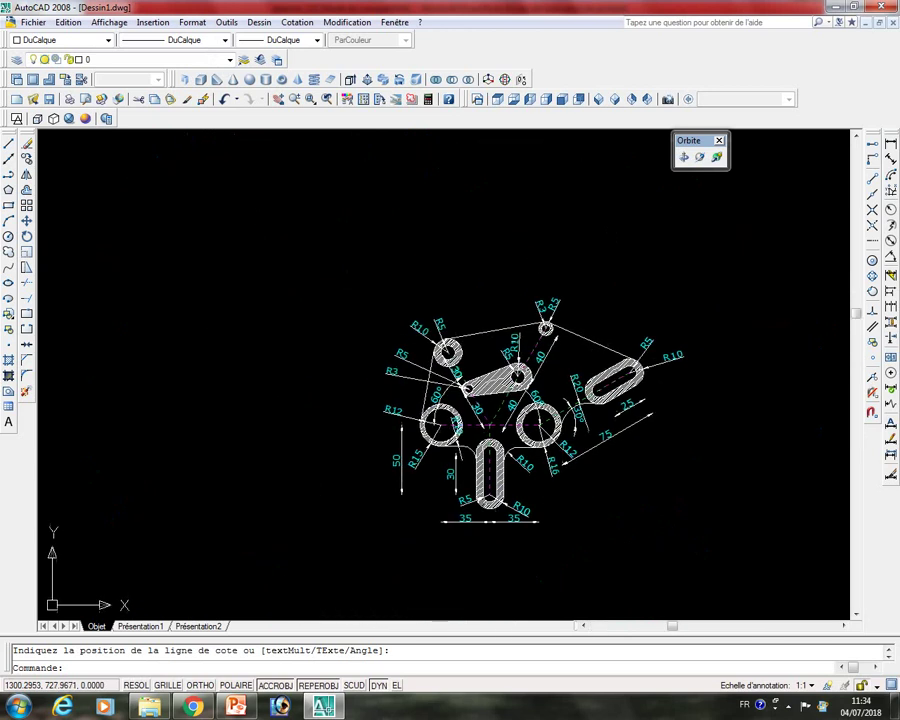
scroll(555, 430, up, 2)
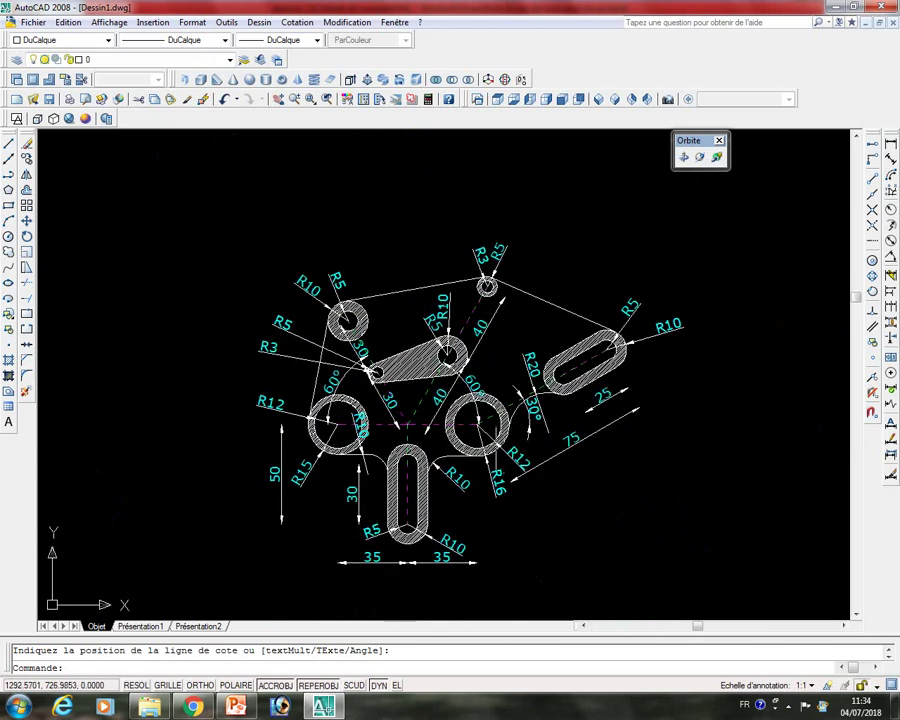
middle_drag(367, 312, 305, 300)
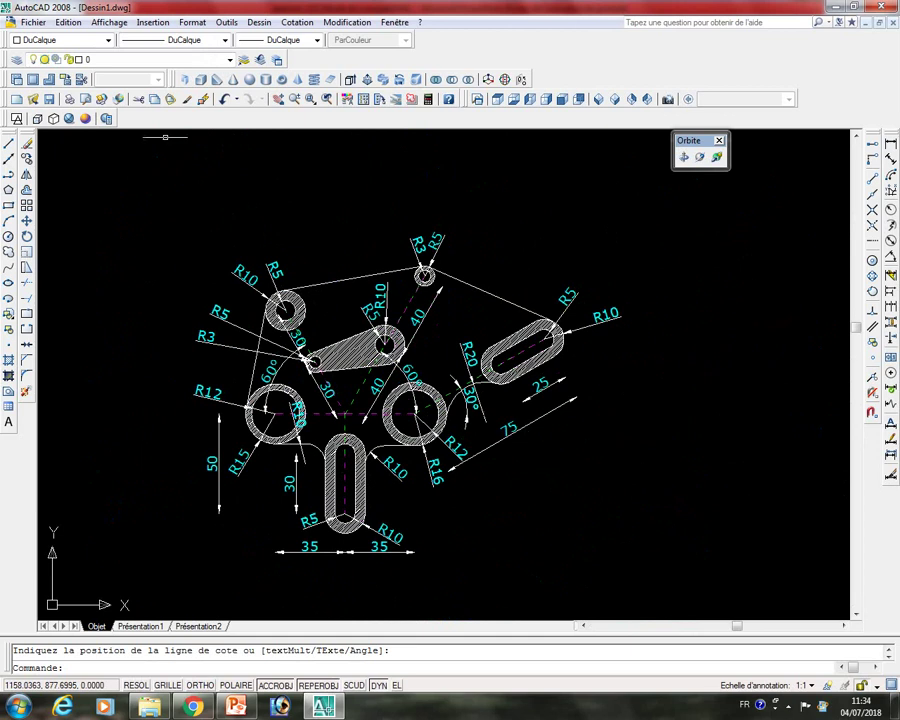
drag(8, 59, 270, 176)
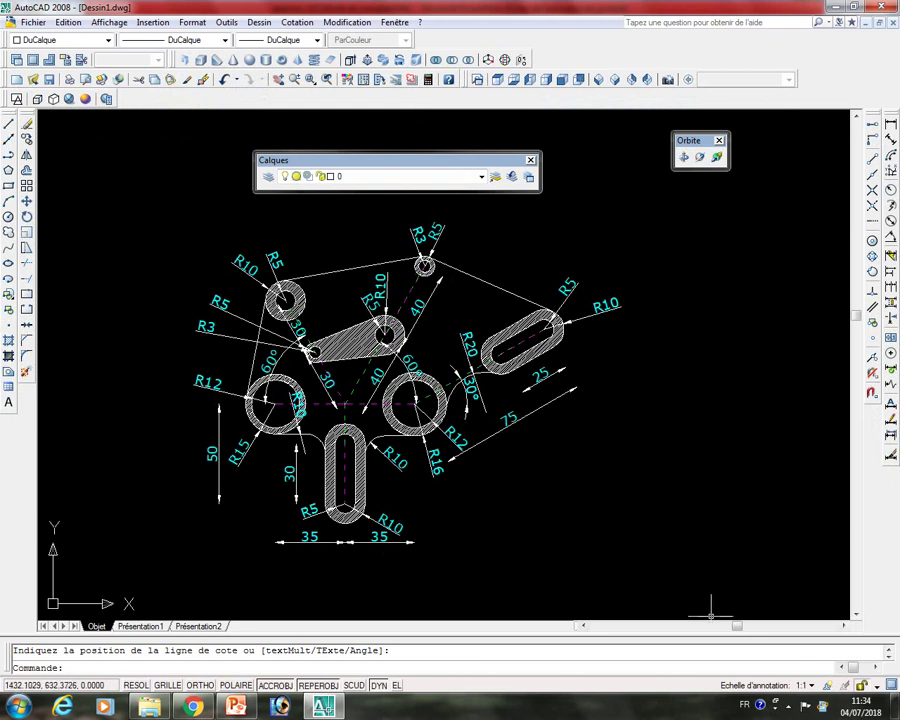
Cancel the pending dimension command and open the Layer Properties Manager
click(788, 705)
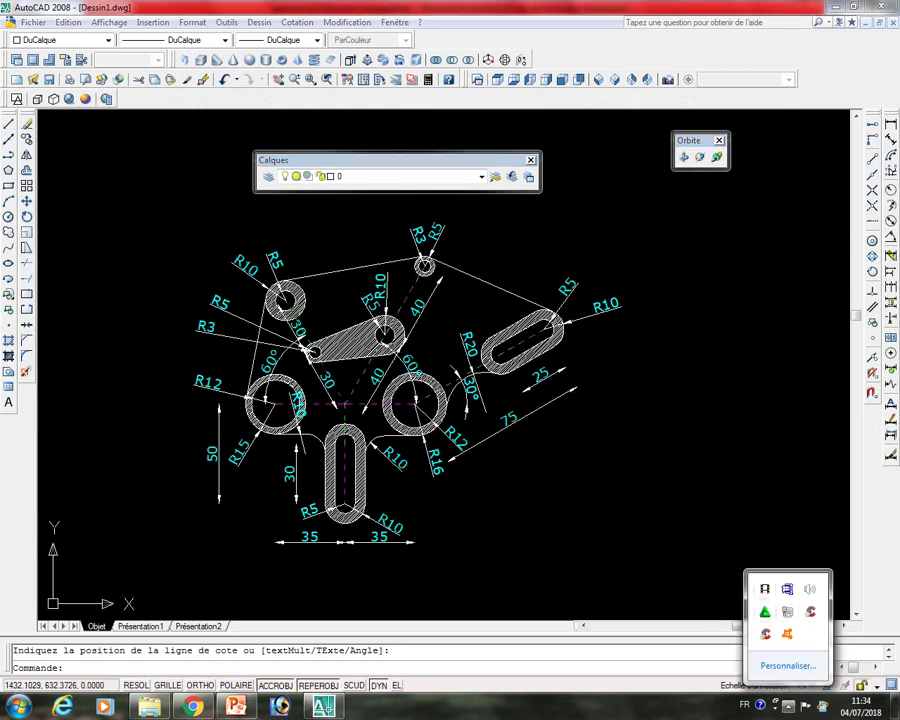
key(Escape)
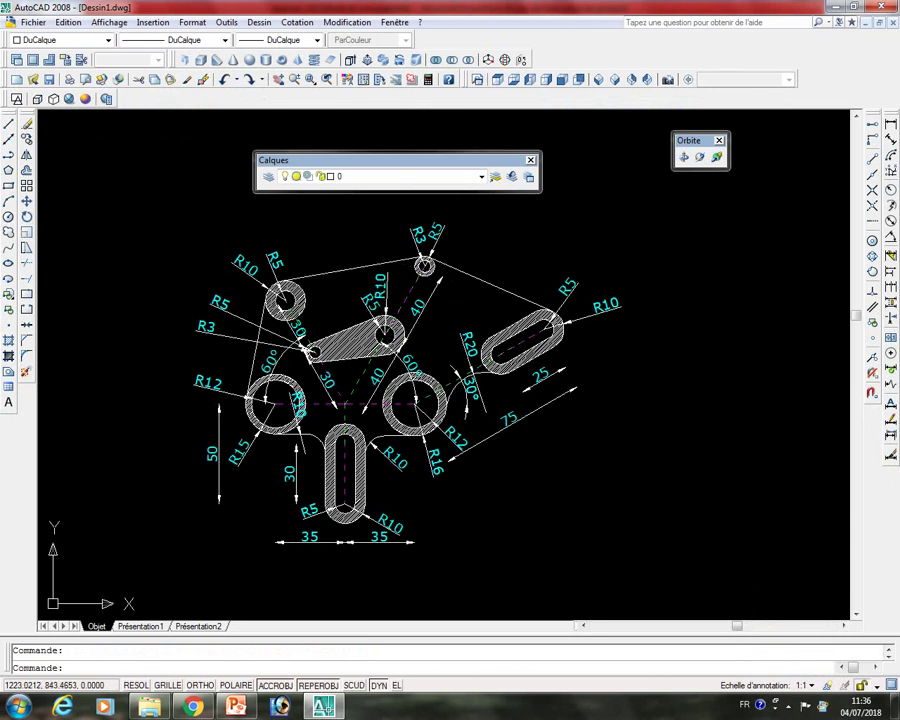
click(268, 176)
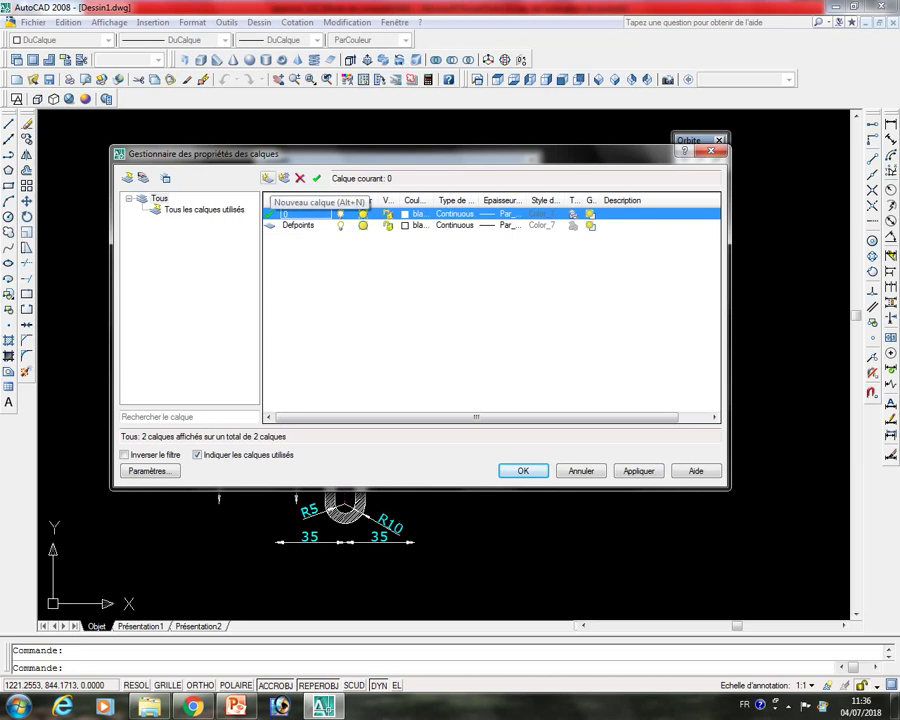
Create new layers named axes and hachures
click(268, 178)
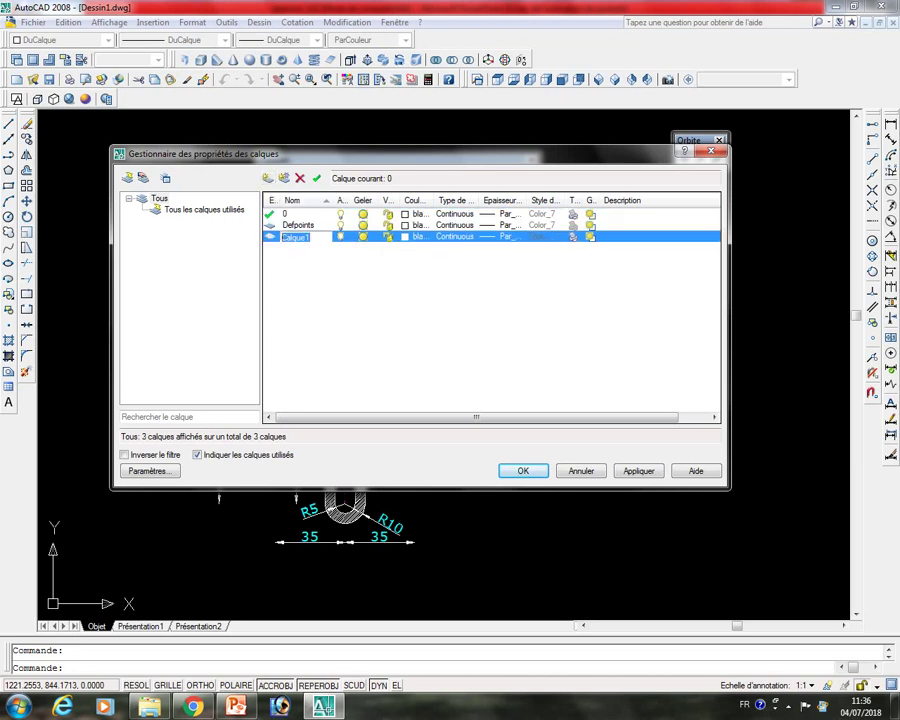
text(axes)
key(Return)
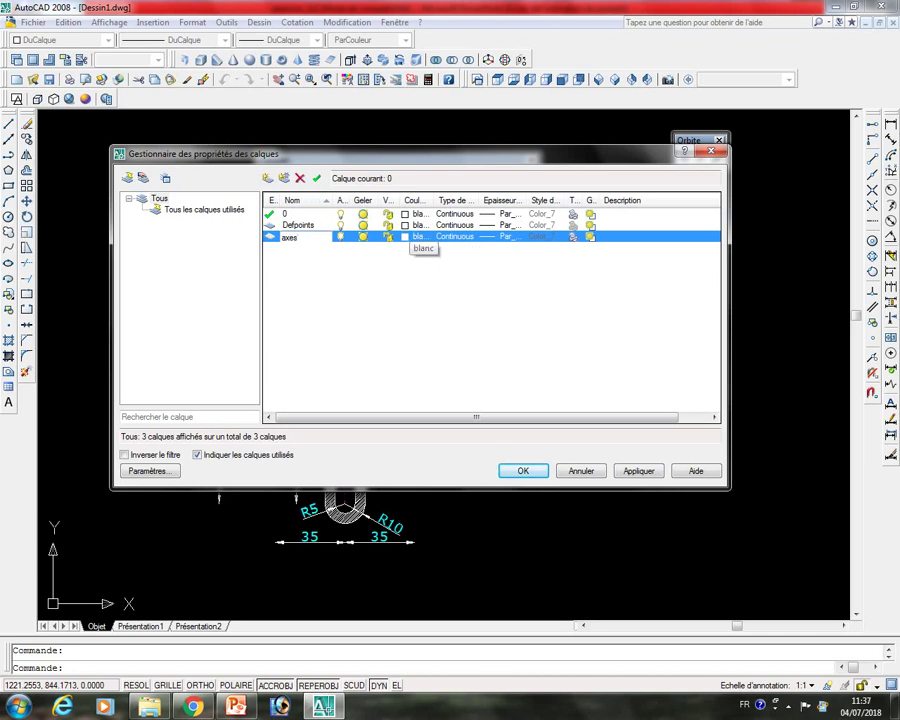
click(268, 178)
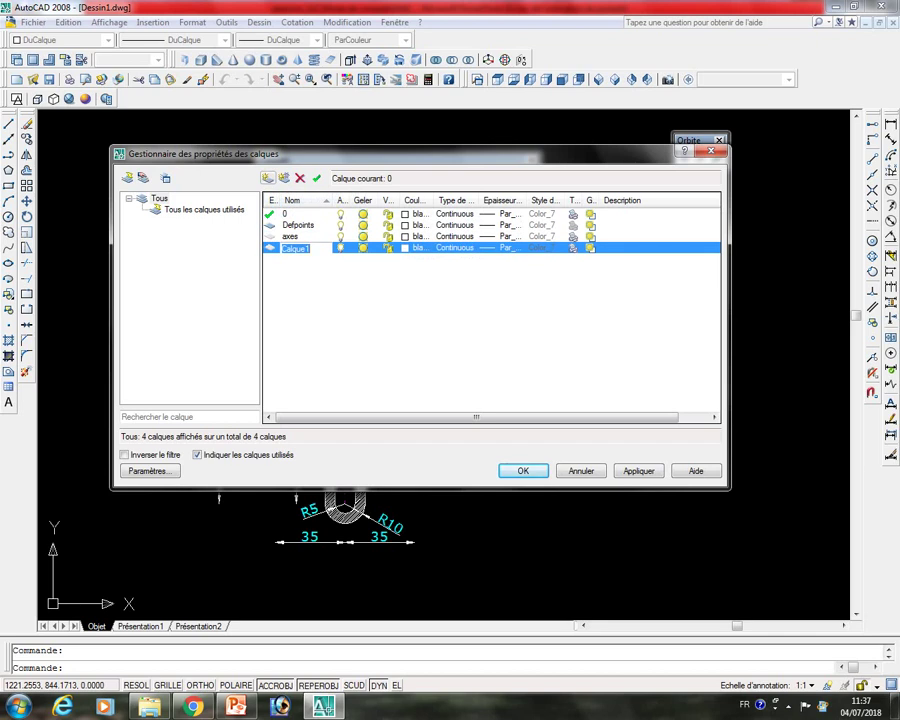
text(hachures)
click(268, 178)
Add the cotation, conteur and textes layers, apply the changes and close the manager
text(cotation)
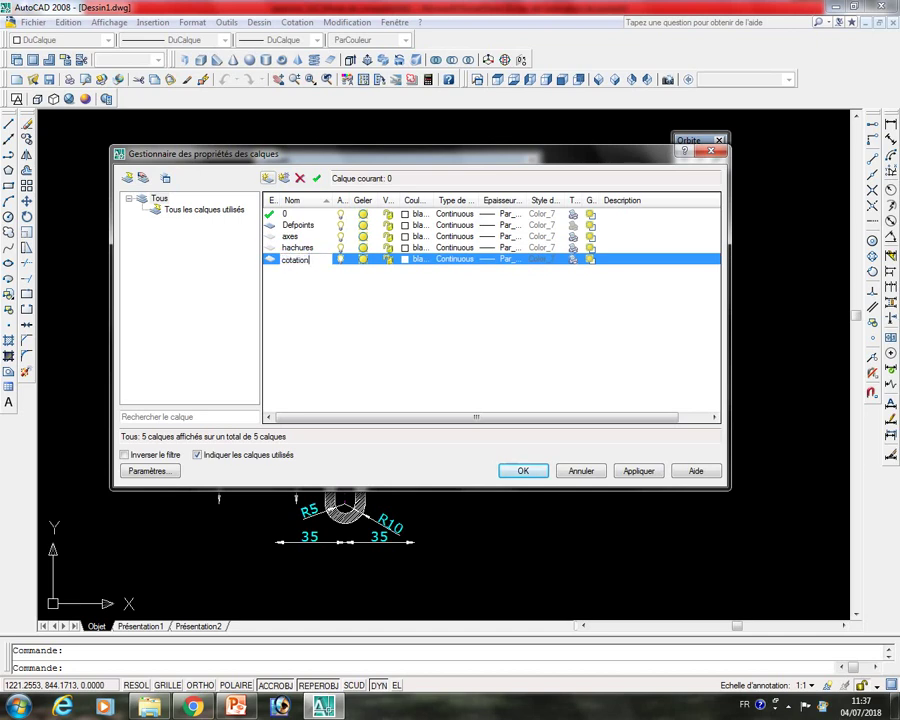
key(alt+n)
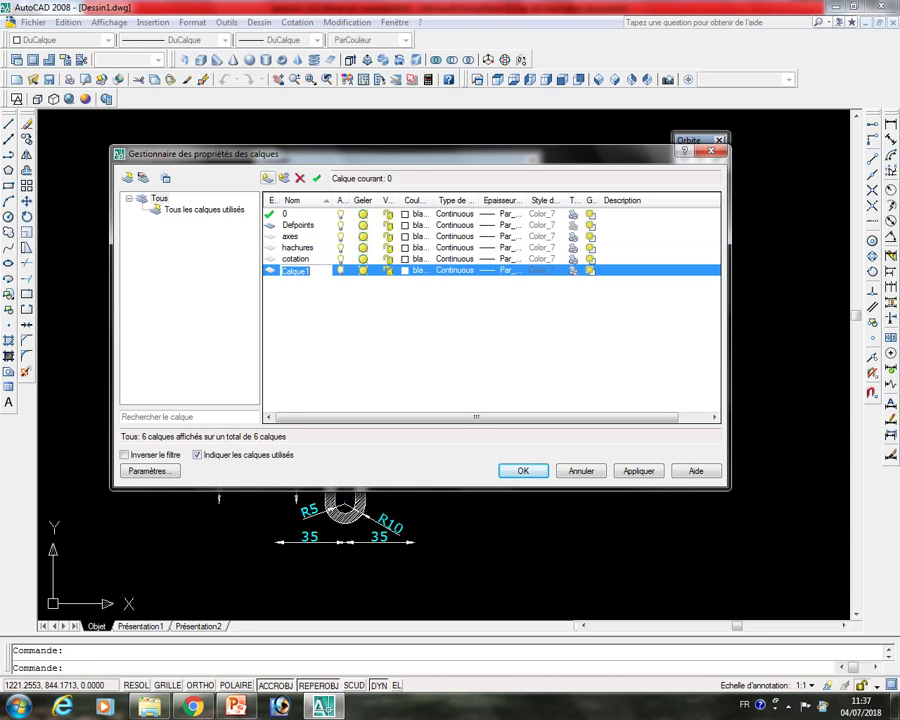
text(conteur)
key(comma)
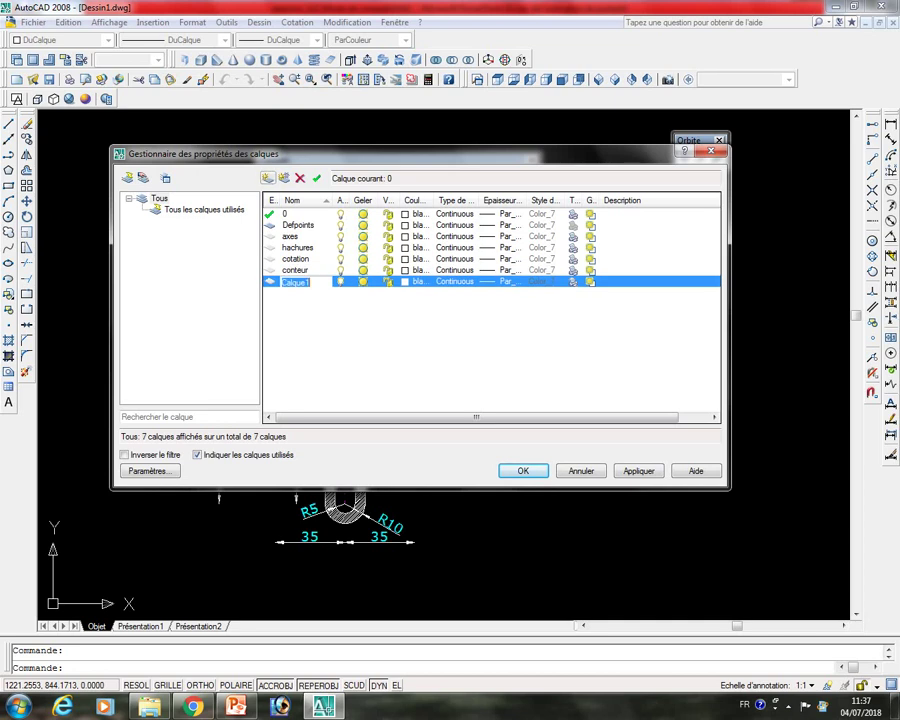
text(textes)
click(638, 470)
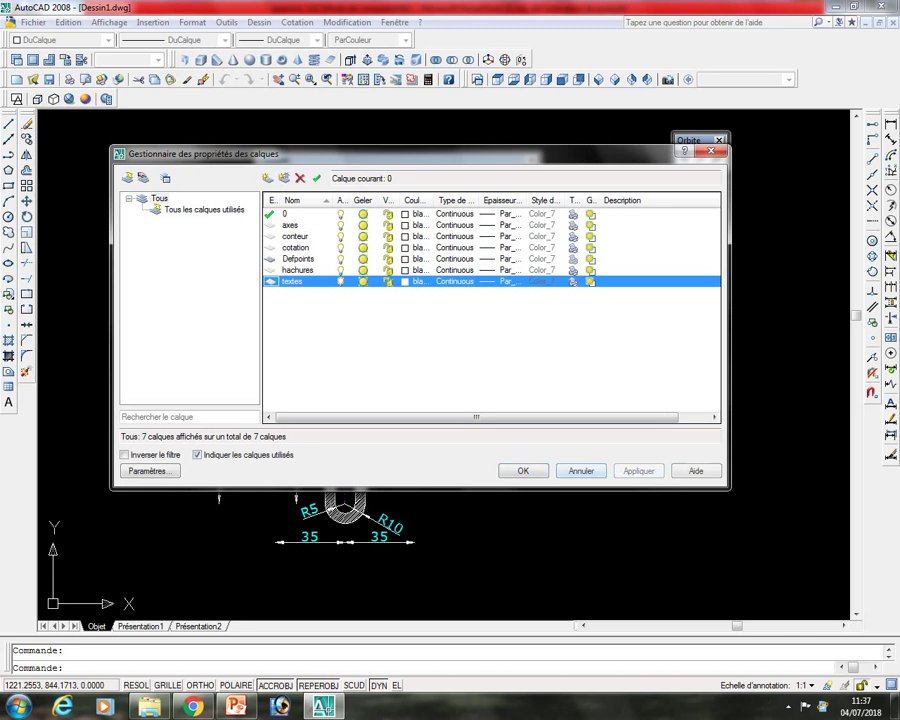
click(522, 470)
Draw a multiline text box below the plate for the title
middle_drag(551, 547, 518, 518)
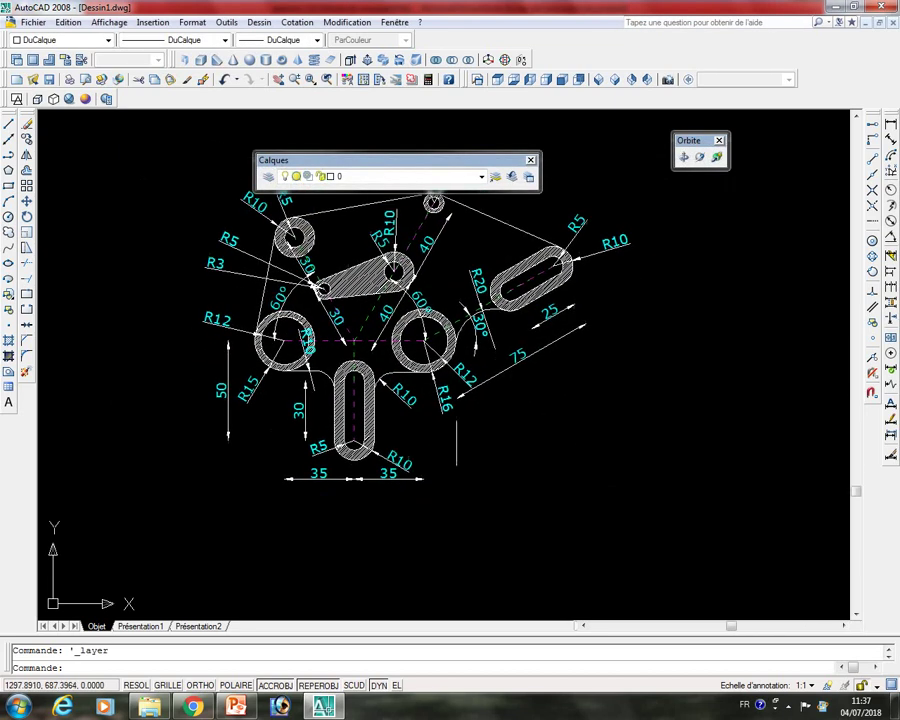
click(9, 402)
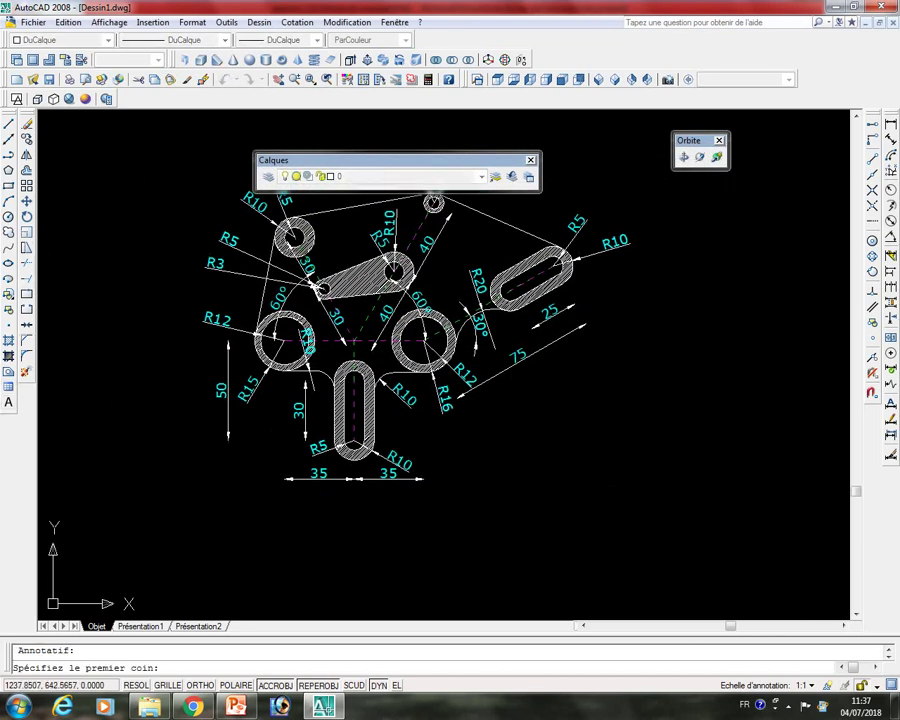
middle_drag(248, 518, 228, 489)
click(228, 489)
click(567, 556)
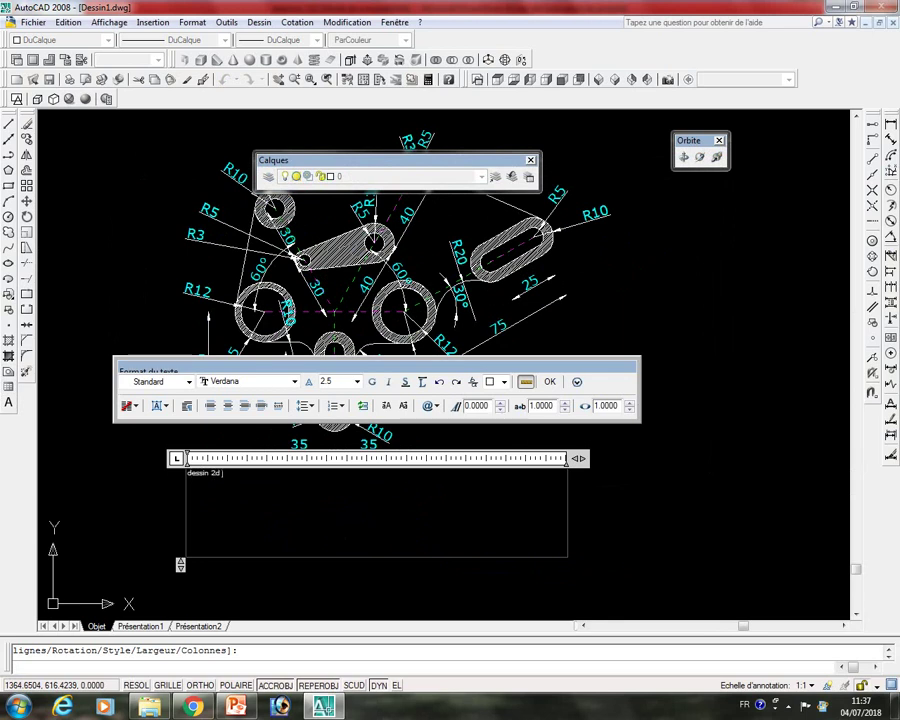
Make the 'dessin 2d' title 10 high, bold and centred, then place it
key(ctrl+a)
click(338, 381)
text(10)
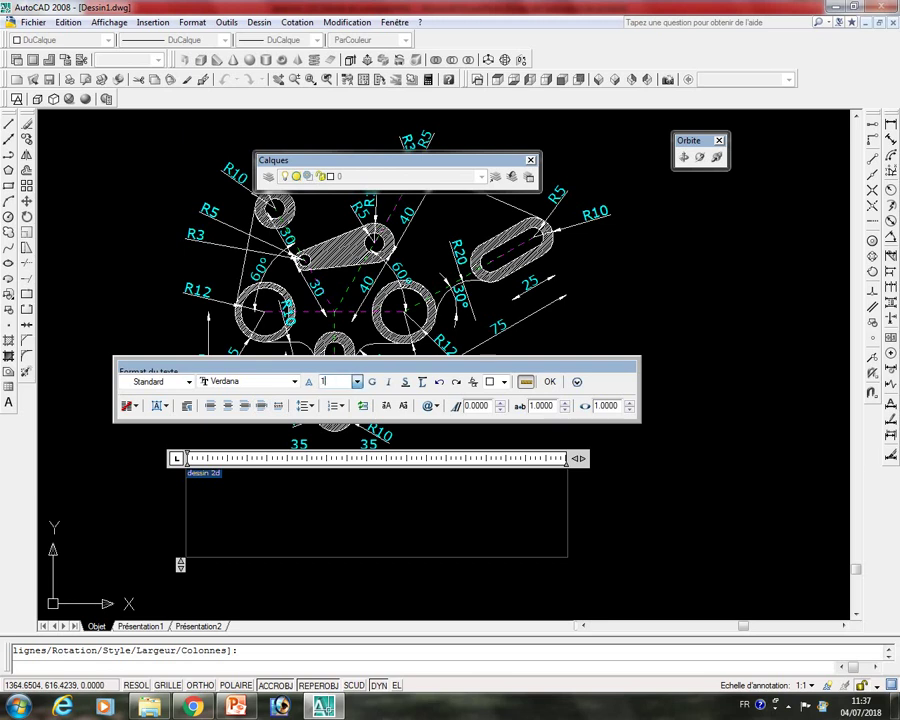
click(372, 381)
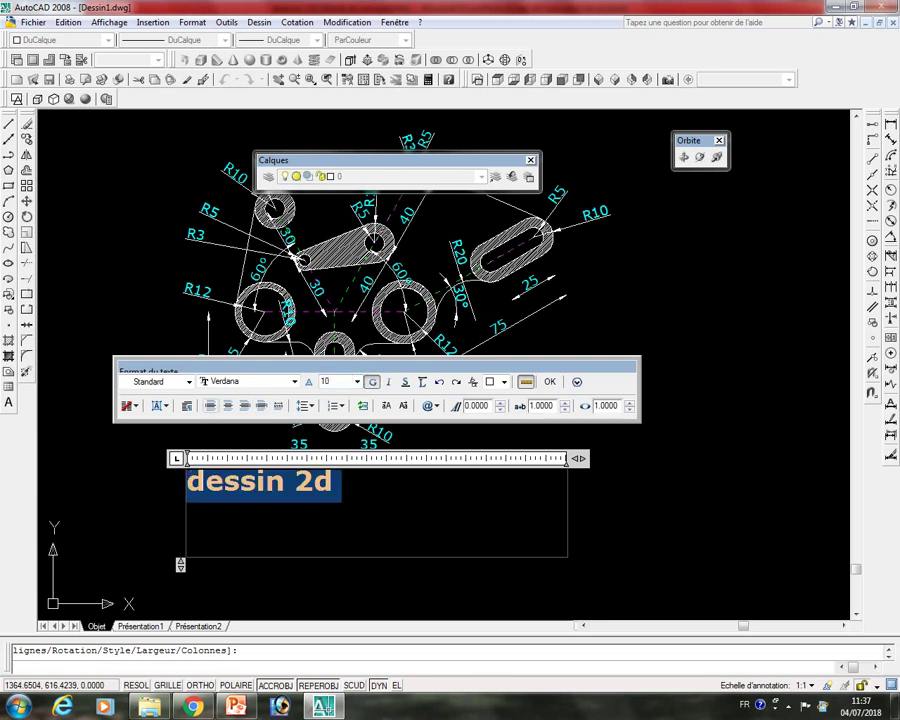
click(228, 405)
click(550, 381)
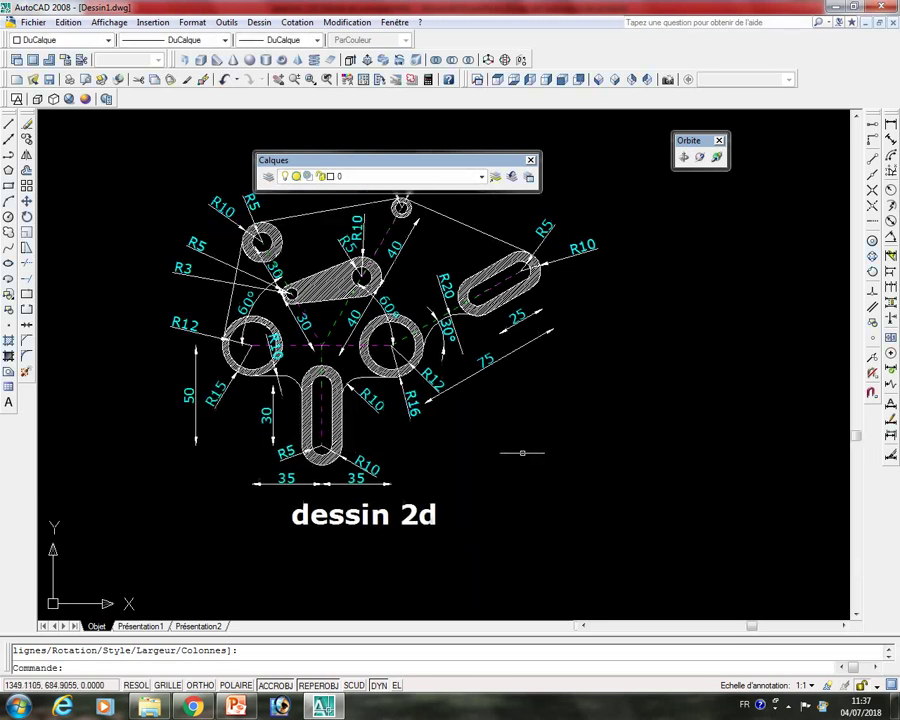
scroll(602, 483, down, 1)
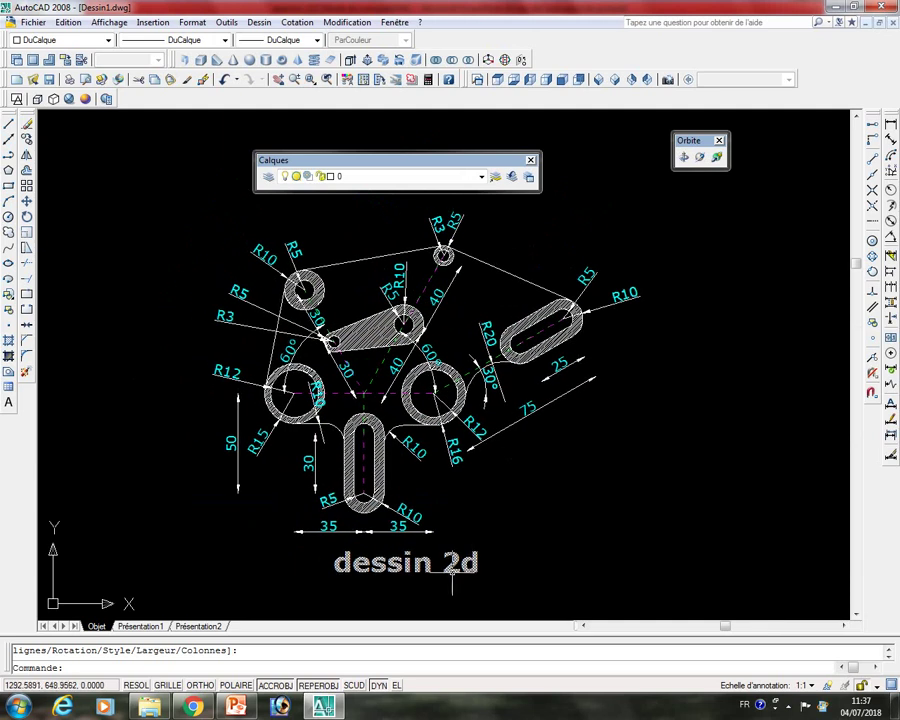
click(455, 563)
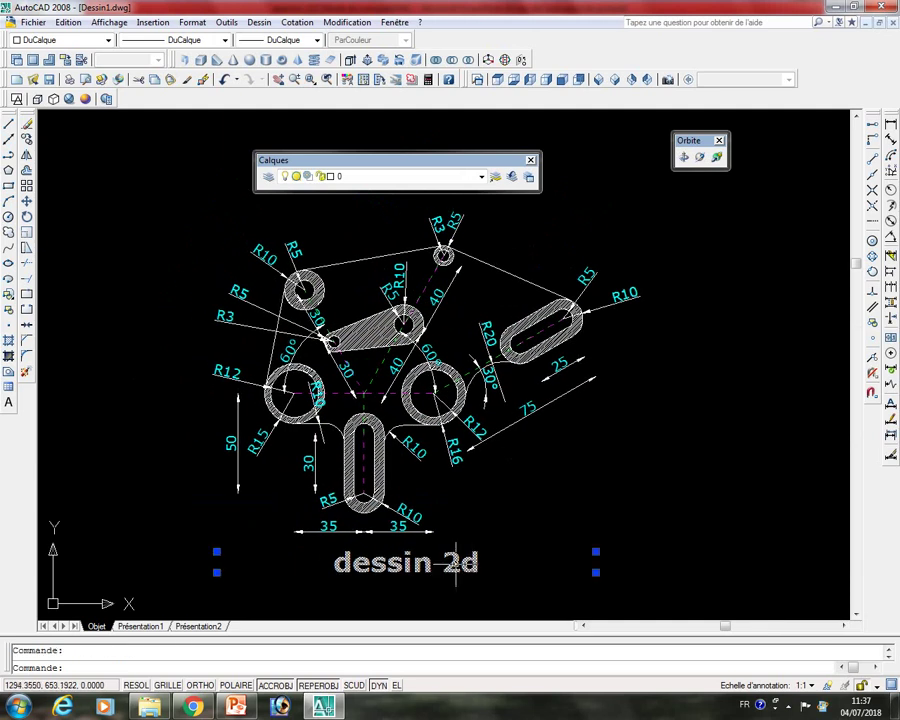
Turn off the textes layer to hide the 'dessin 2d' title text
click(400, 176)
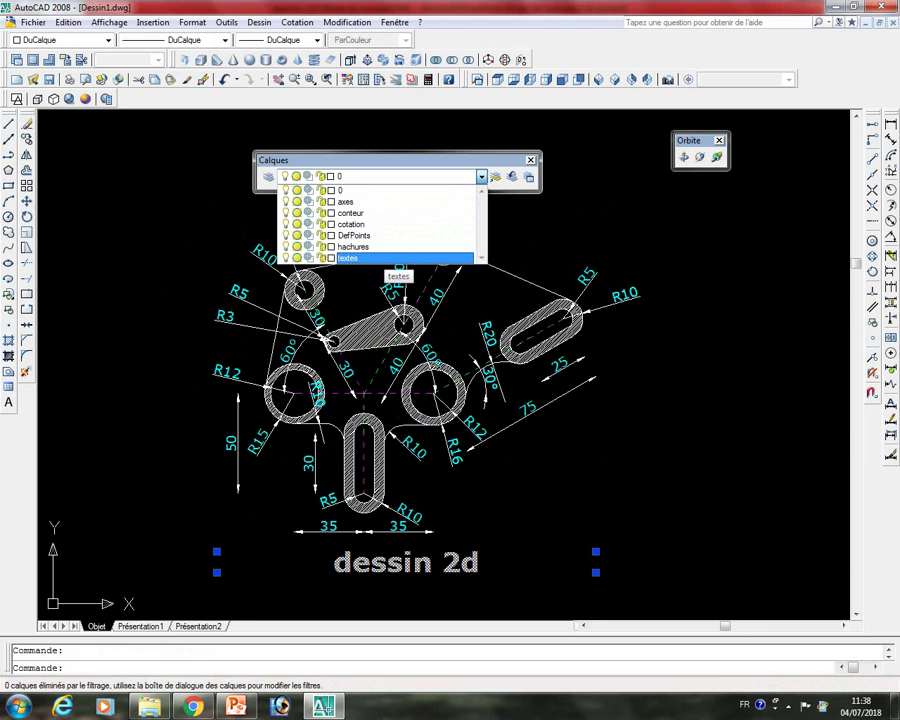
click(385, 258)
key(Escape)
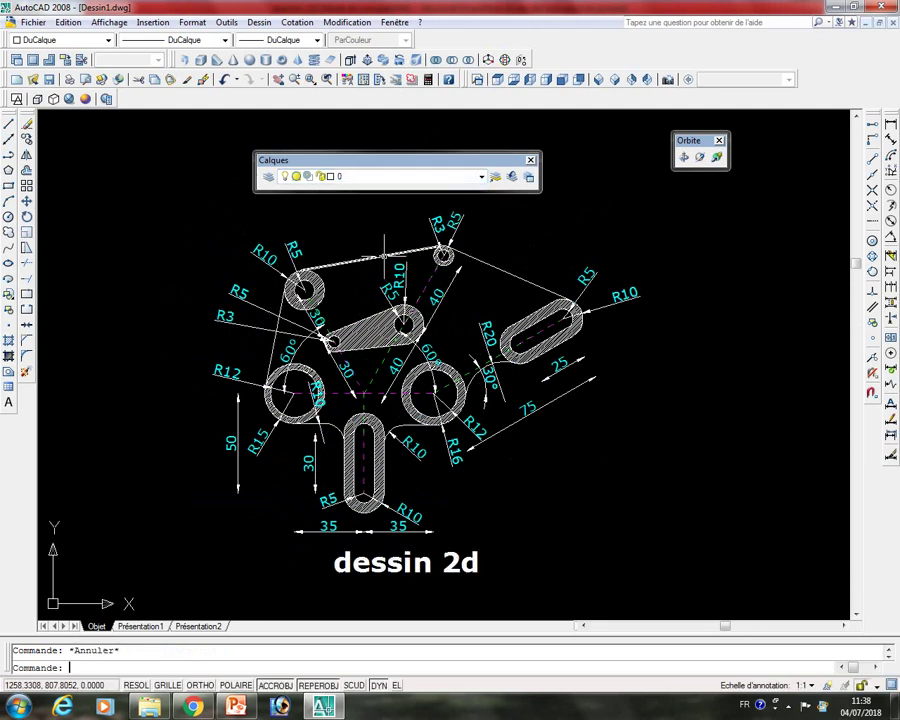
click(400, 176)
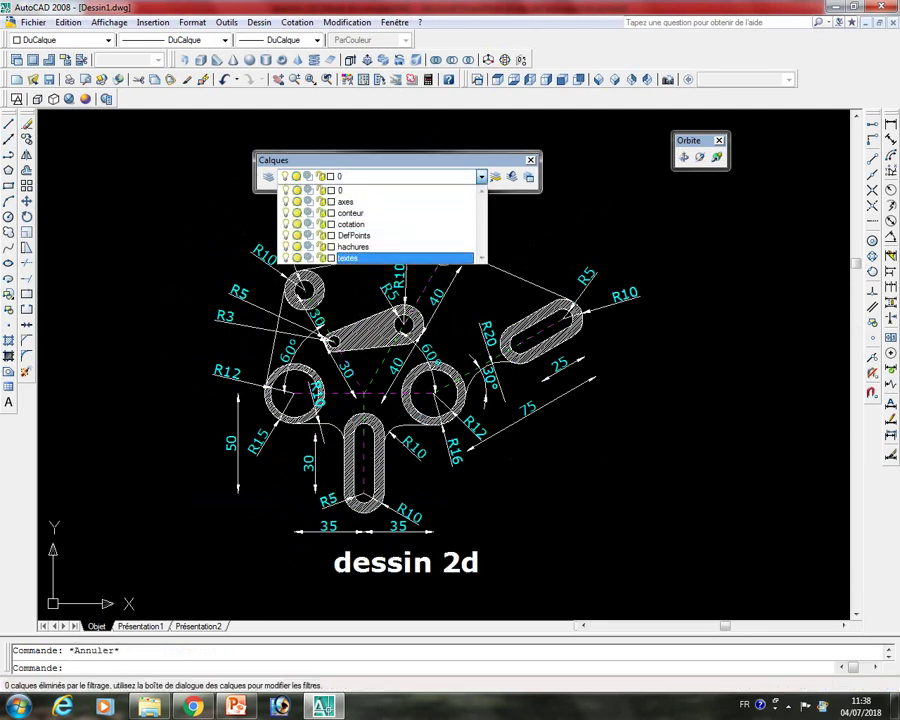
click(285, 258)
click(195, 261)
Select the bottom 35s, vertical 30, 50, R5, R12, left R3/R5 and top R10/R3 dimensions
scroll(215, 317, up, 2)
middle_drag(215, 317, 229, 287)
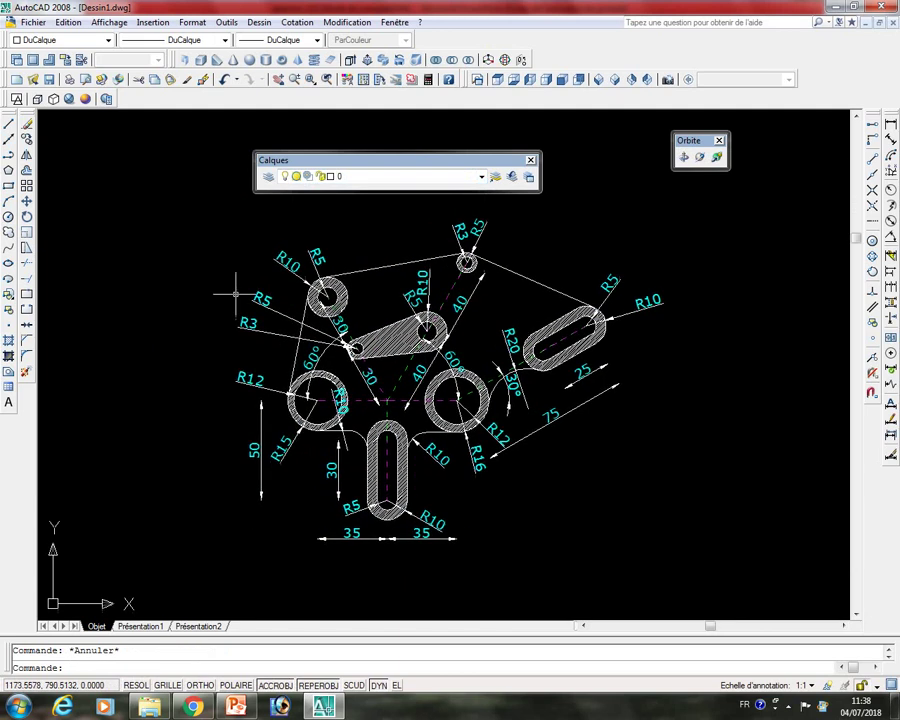
click(412, 535)
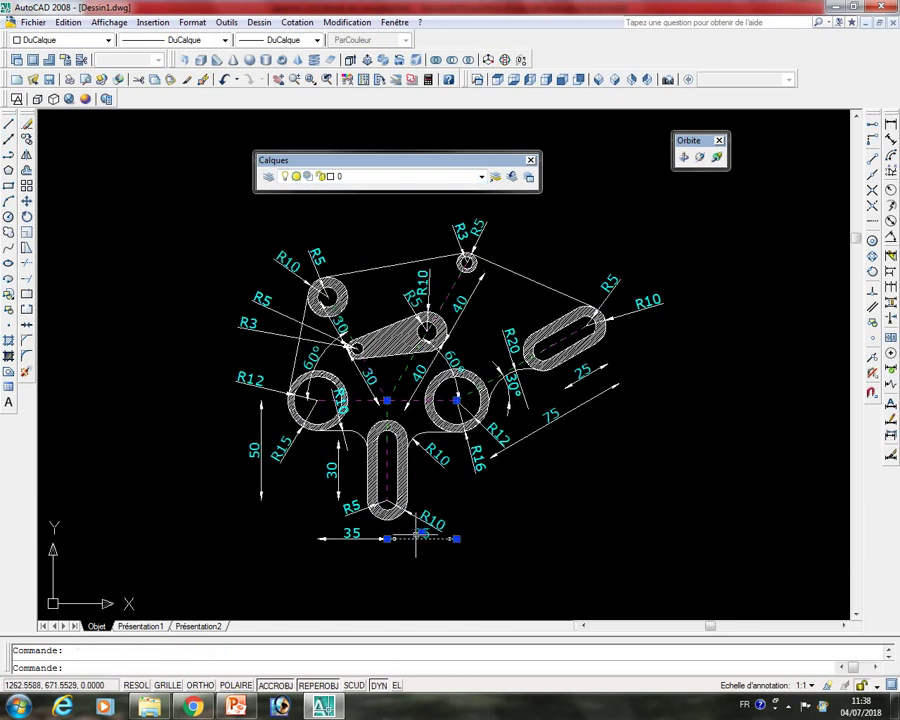
click(350, 537)
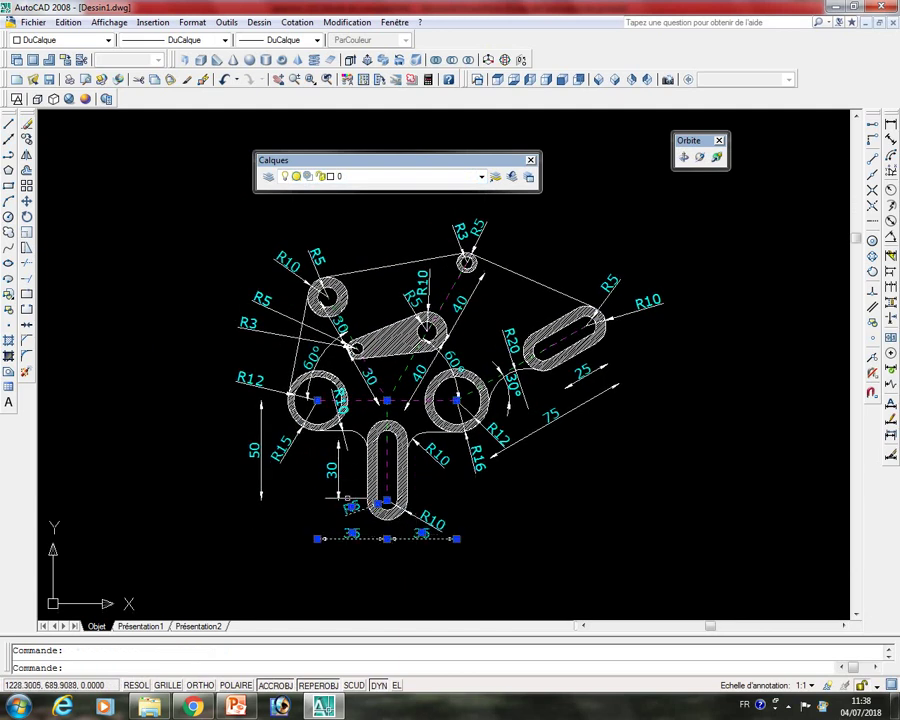
click(338, 470)
click(281, 449)
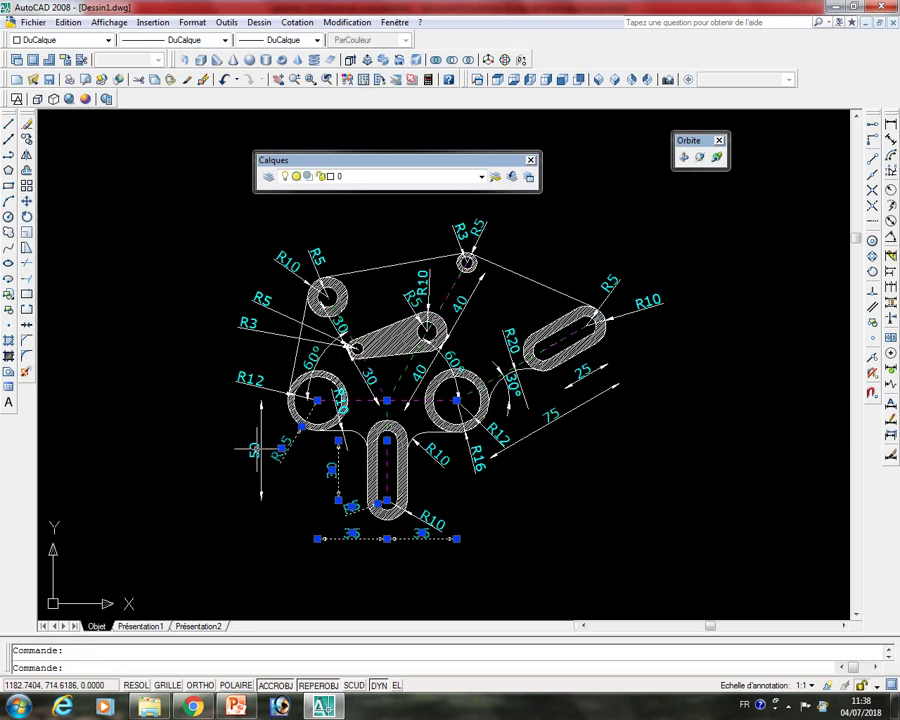
click(261, 450)
click(250, 381)
click(248, 323)
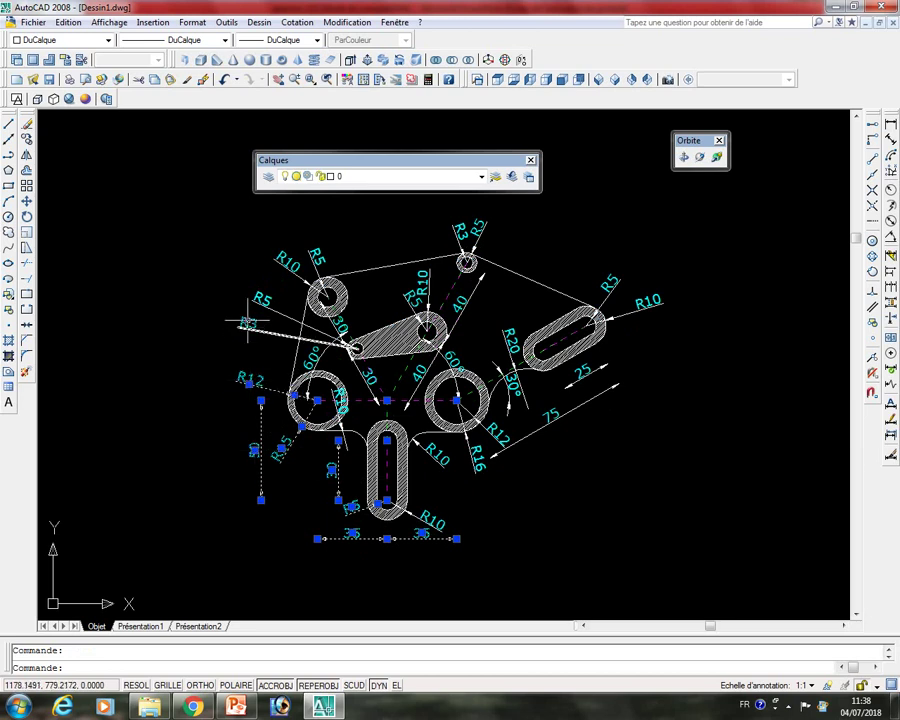
click(261, 300)
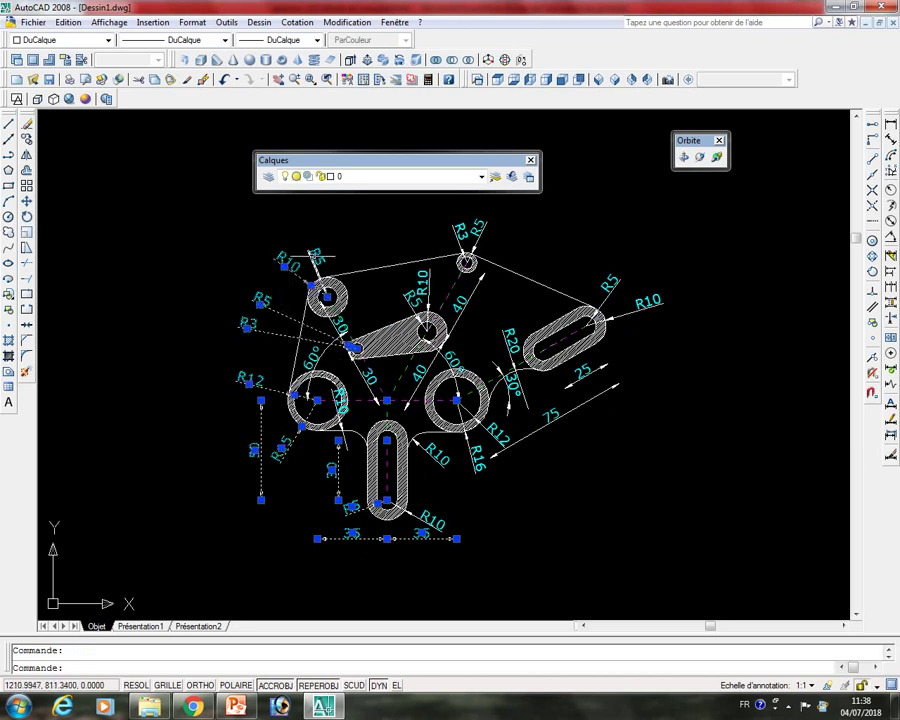
click(287, 261)
click(456, 230)
Add the slot R5/R10, 25, 75, R12, R16, R10, 60°, 40 and 30° dimensions to the selection
click(478, 228)
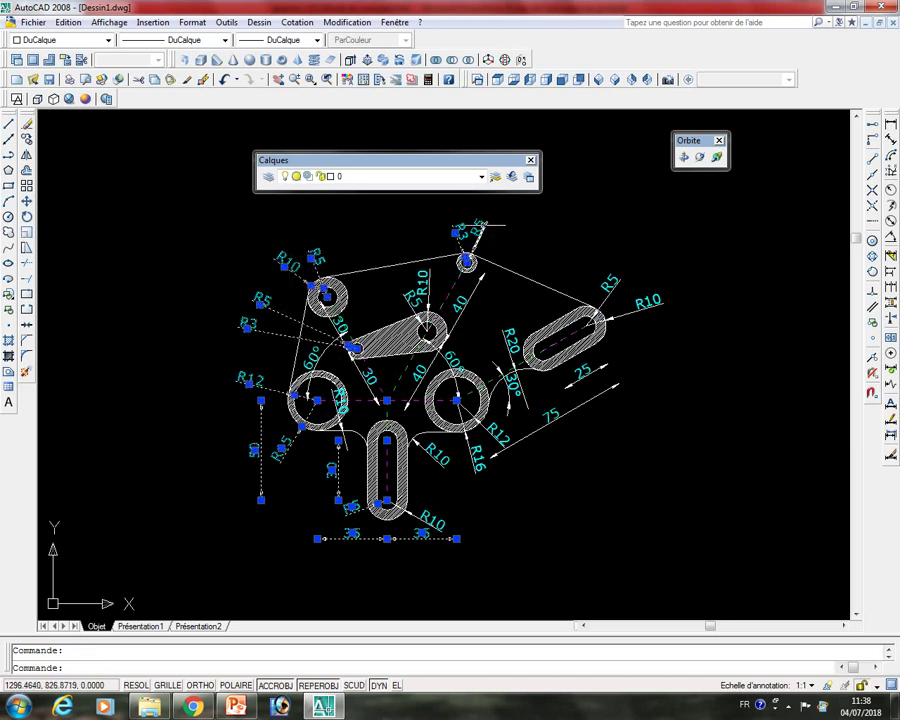
click(610, 284)
click(645, 300)
click(560, 338)
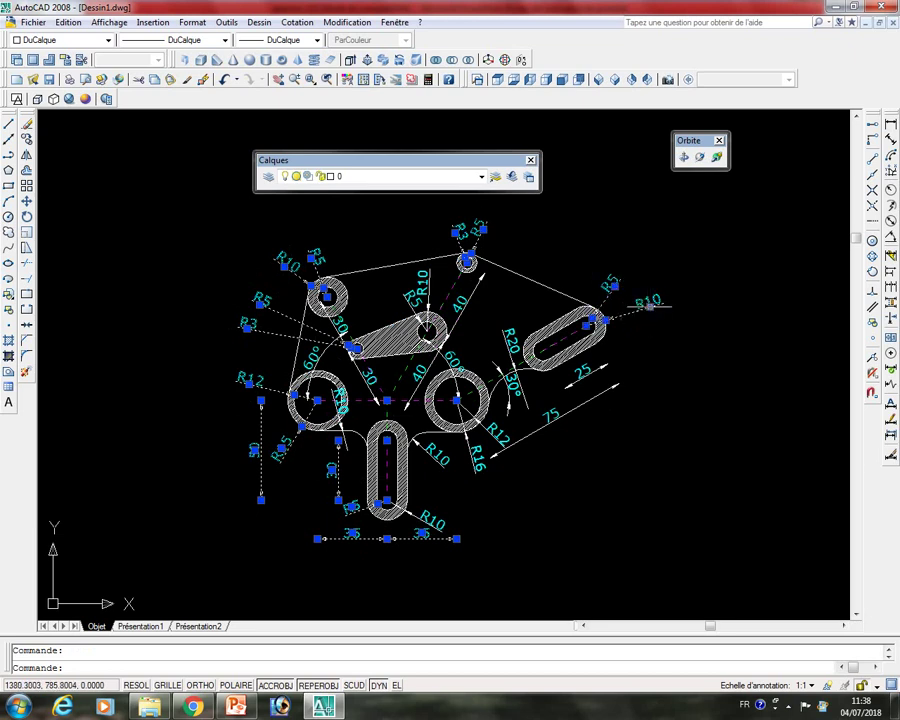
click(582, 372)
click(551, 414)
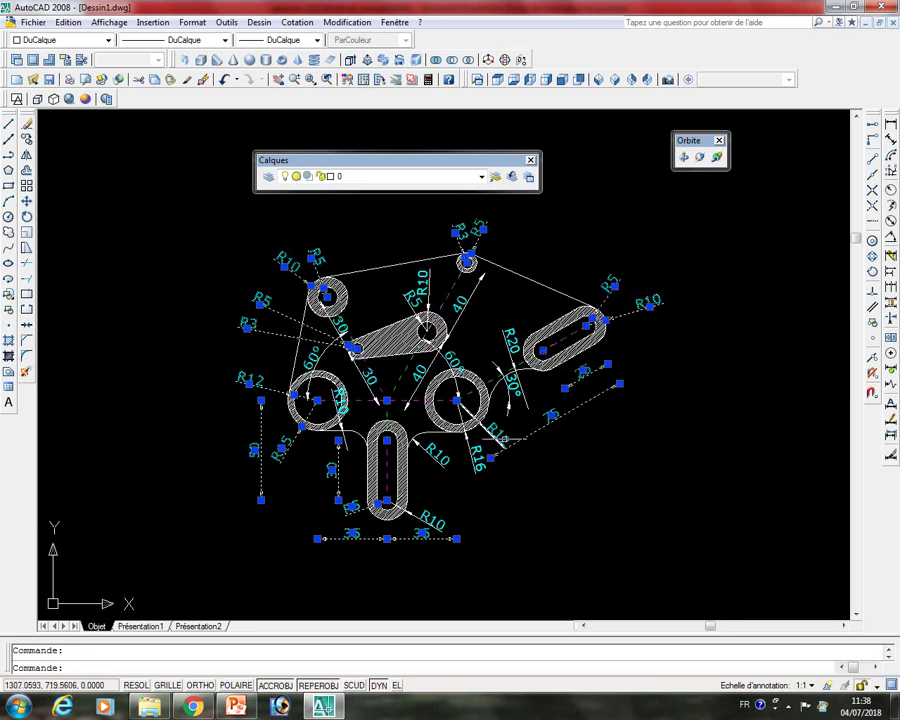
click(497, 433)
click(479, 459)
click(437, 453)
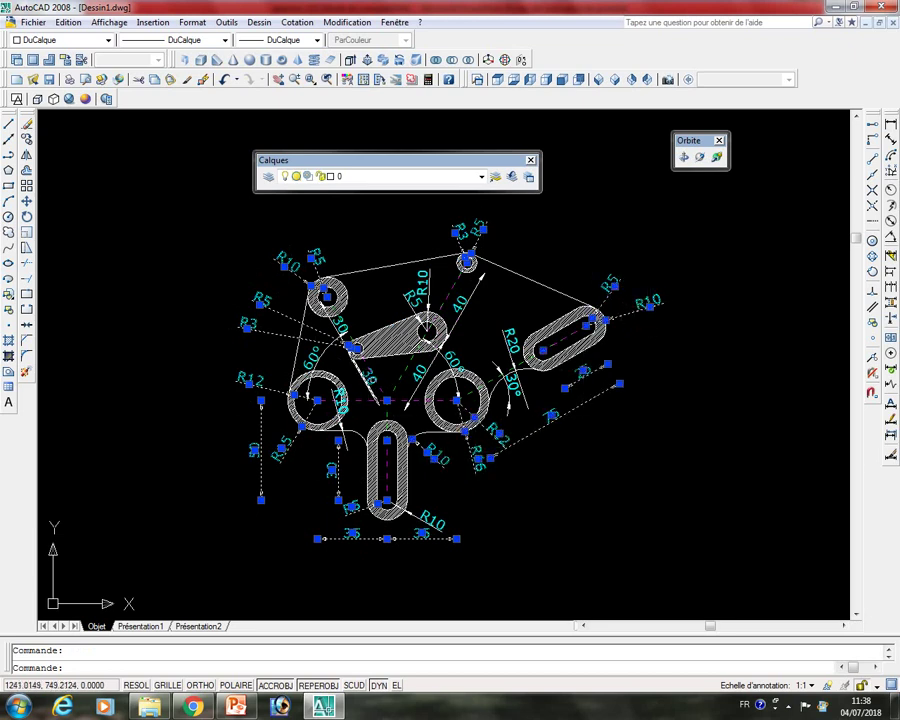
click(318, 356)
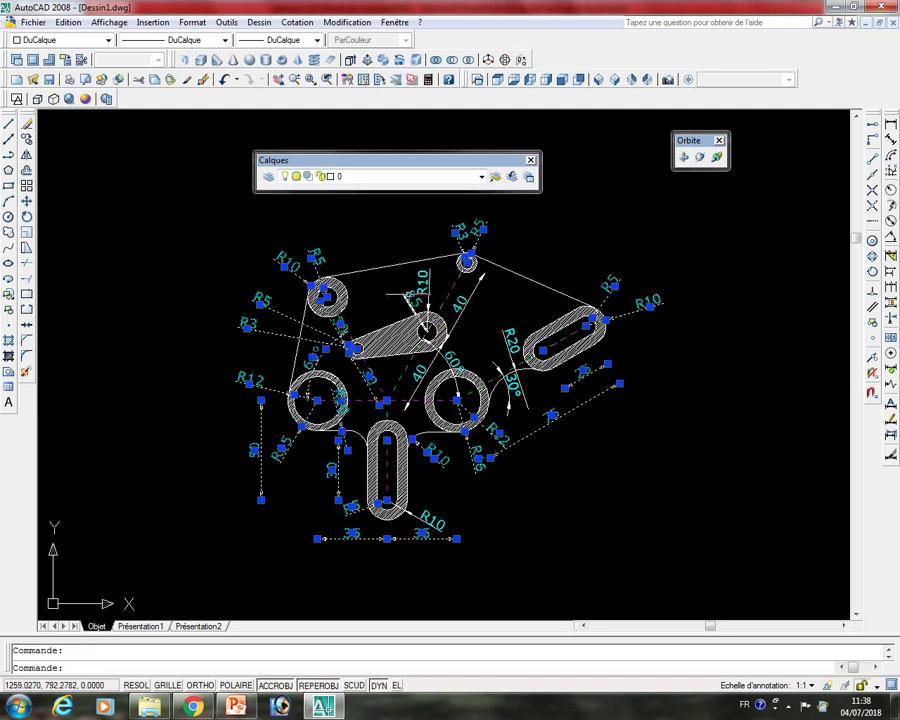
click(461, 300)
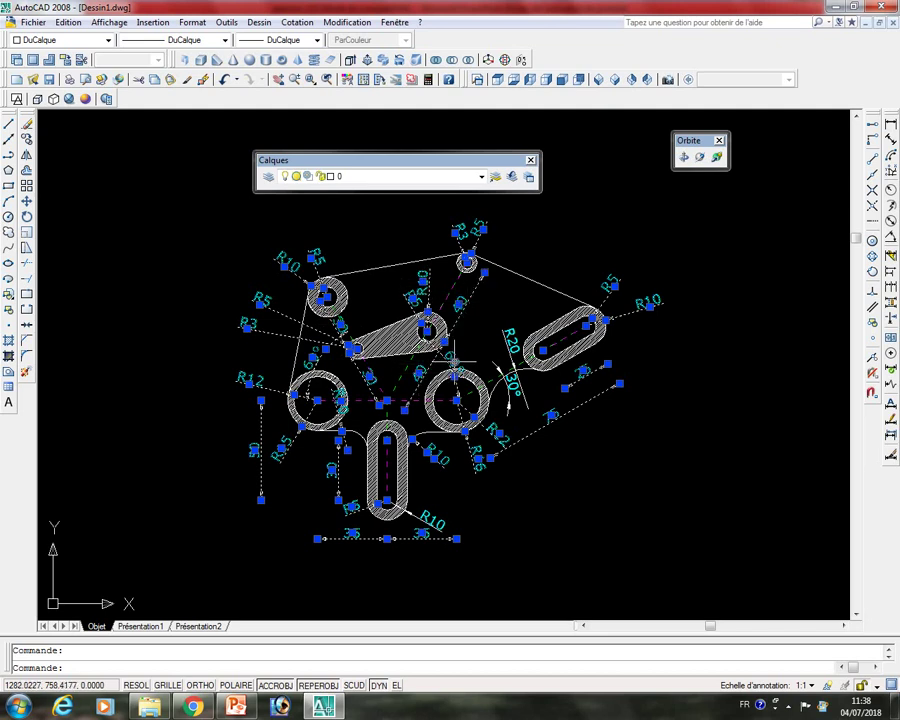
click(512, 383)
click(511, 332)
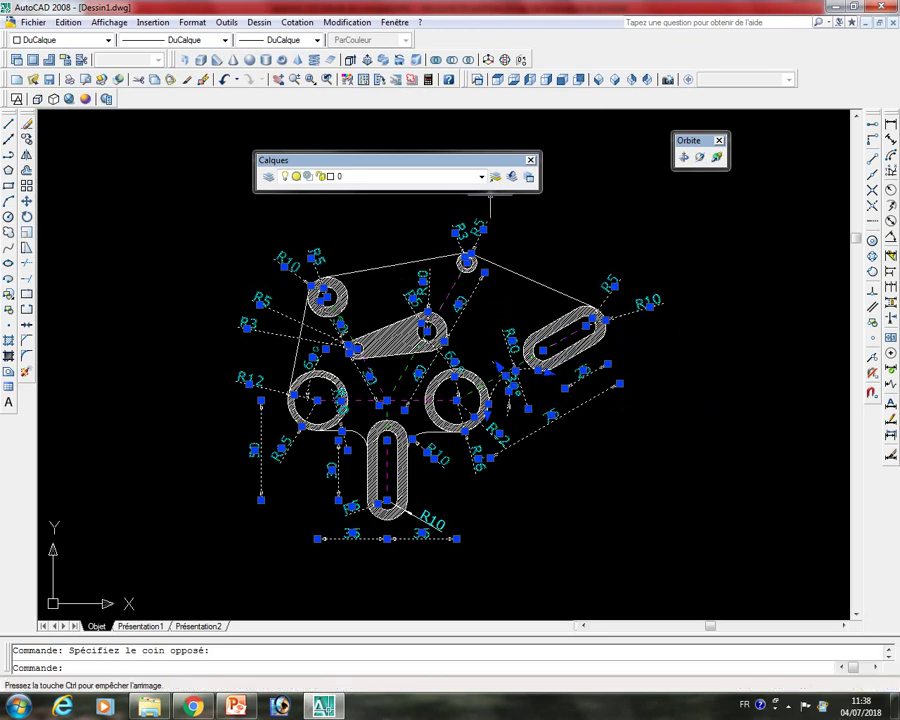
Move the selected dimensions and the leftover R10 onto the cotation layer, switched off
click(481, 177)
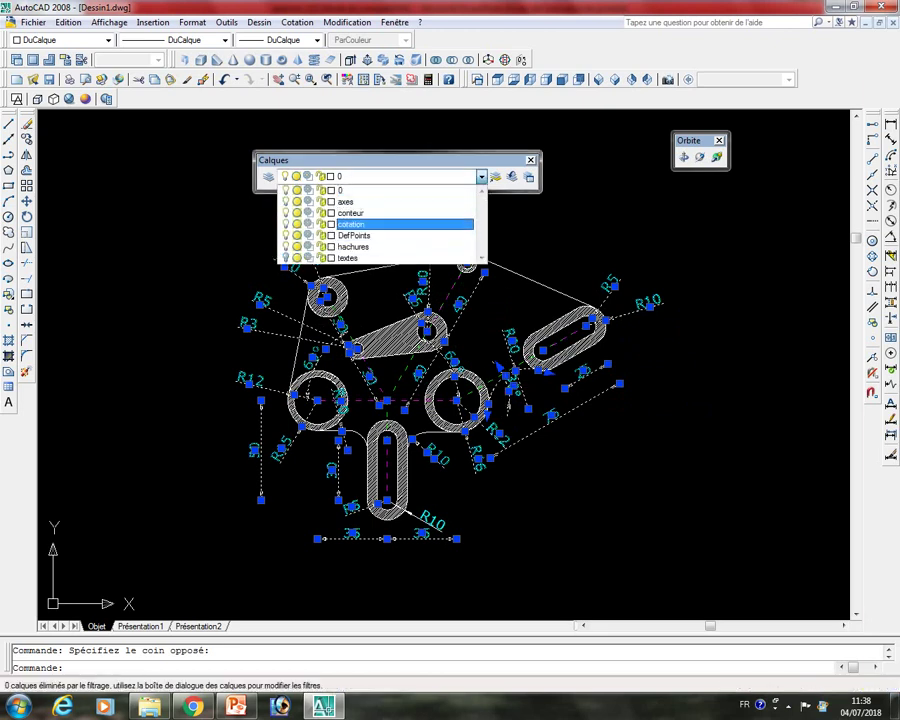
click(400, 224)
key(Escape)
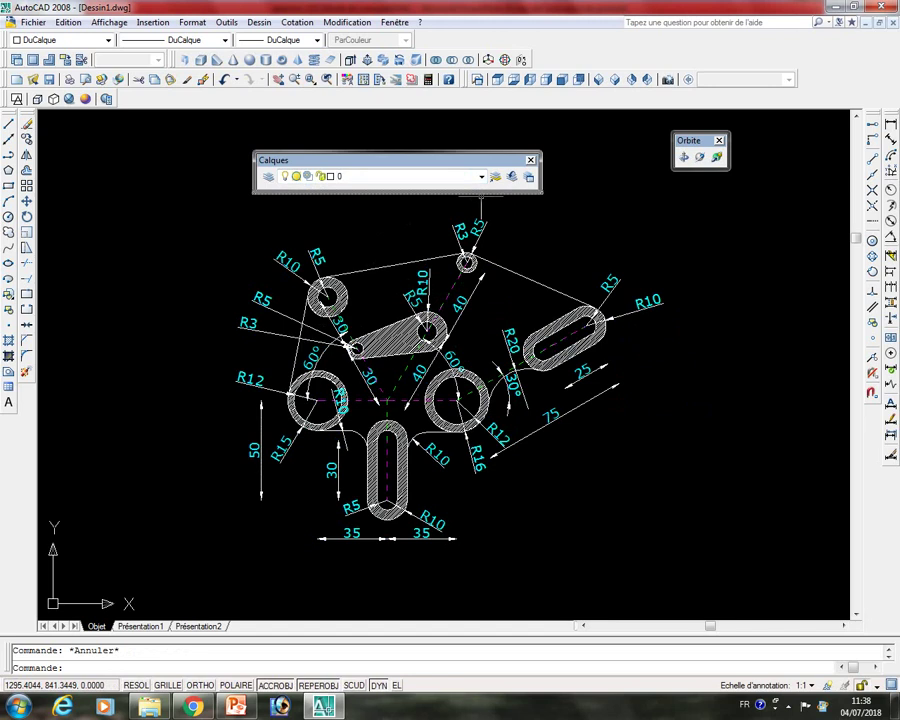
click(481, 177)
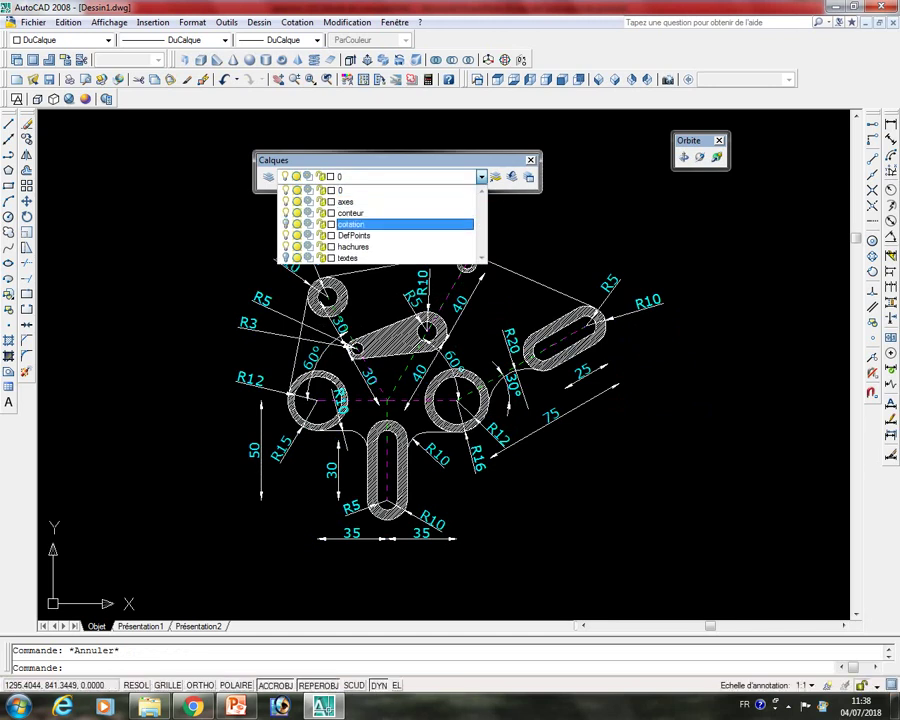
click(285, 224)
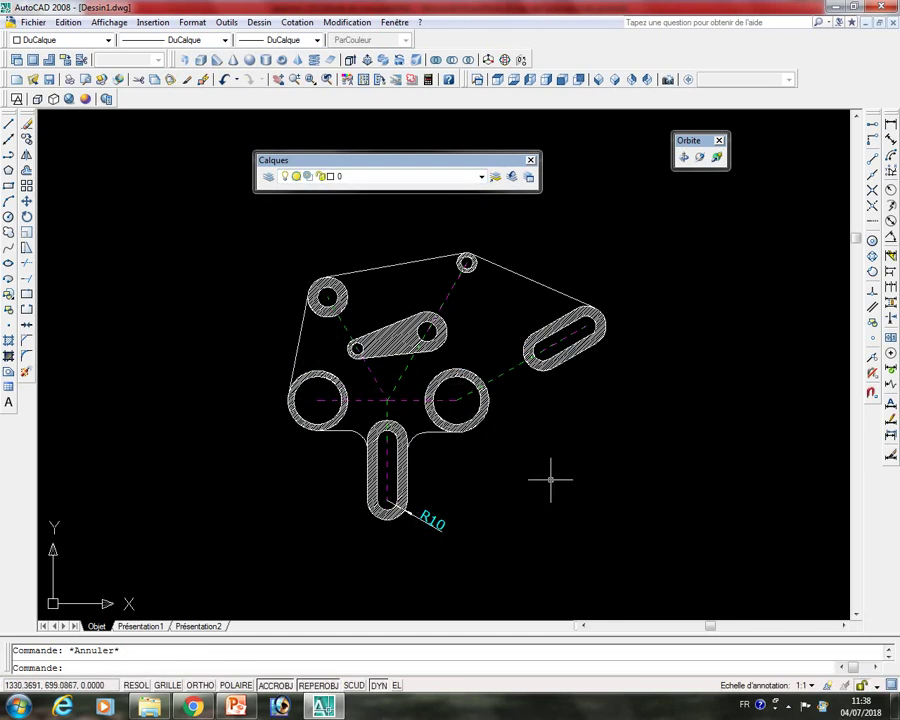
click(433, 517)
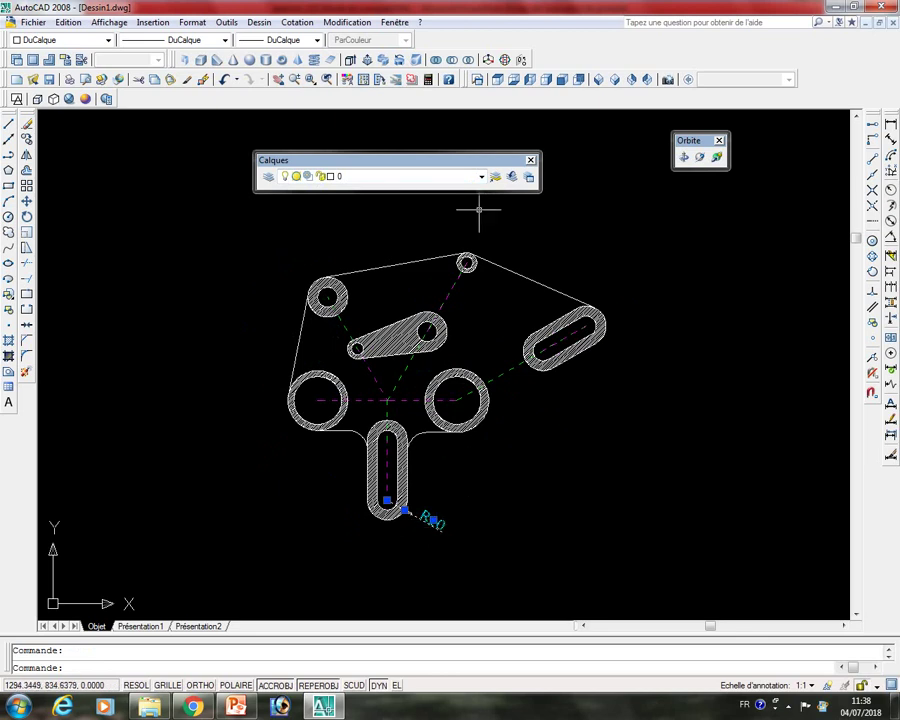
click(481, 177)
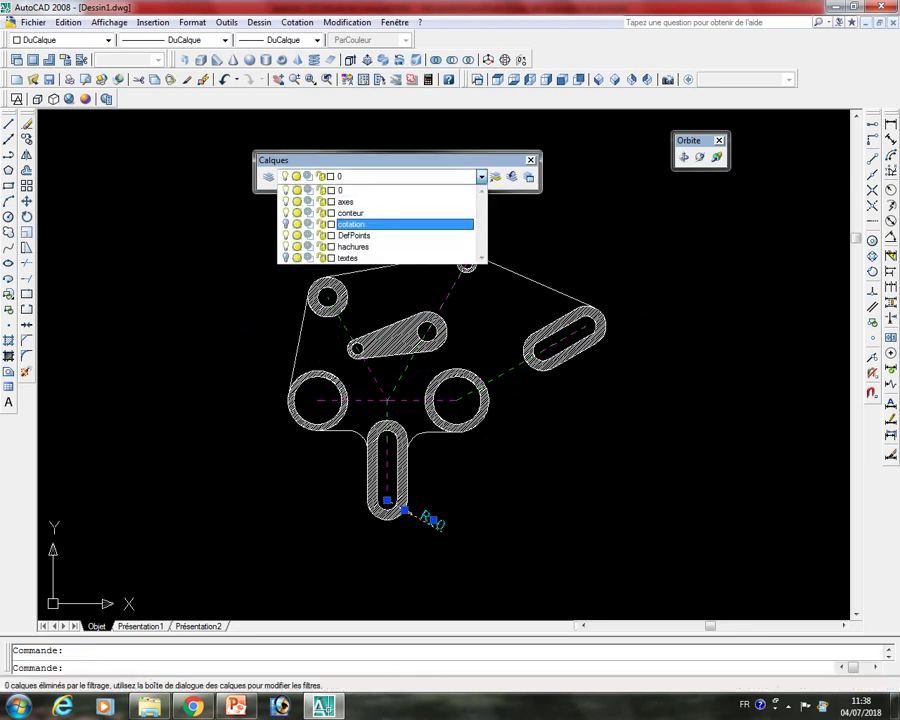
click(400, 224)
click(536, 380)
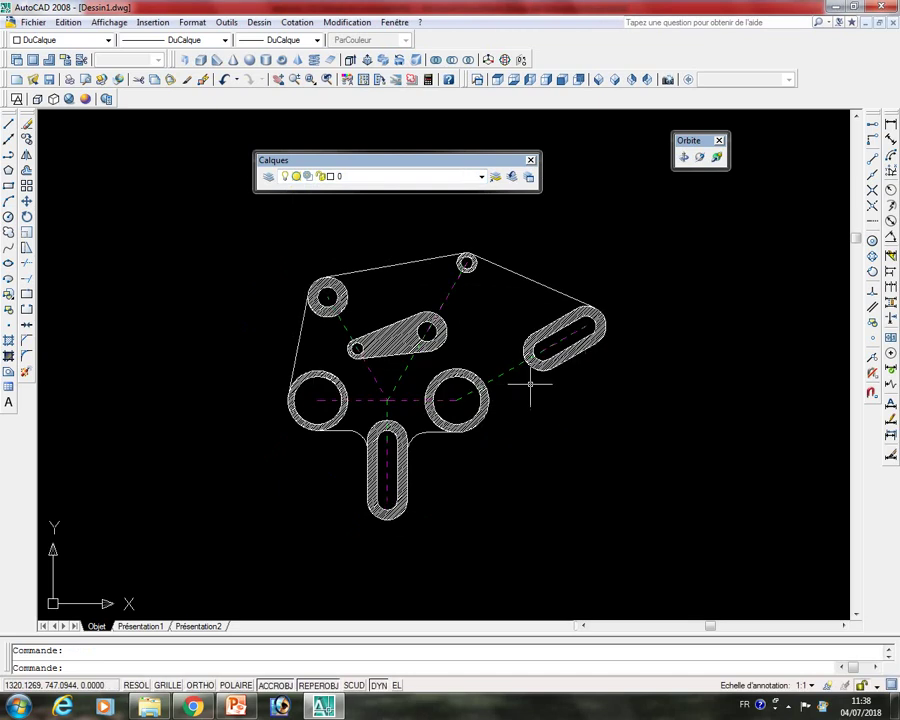
Turn the cotation layer back on, then off again to hide the dimensions
click(481, 177)
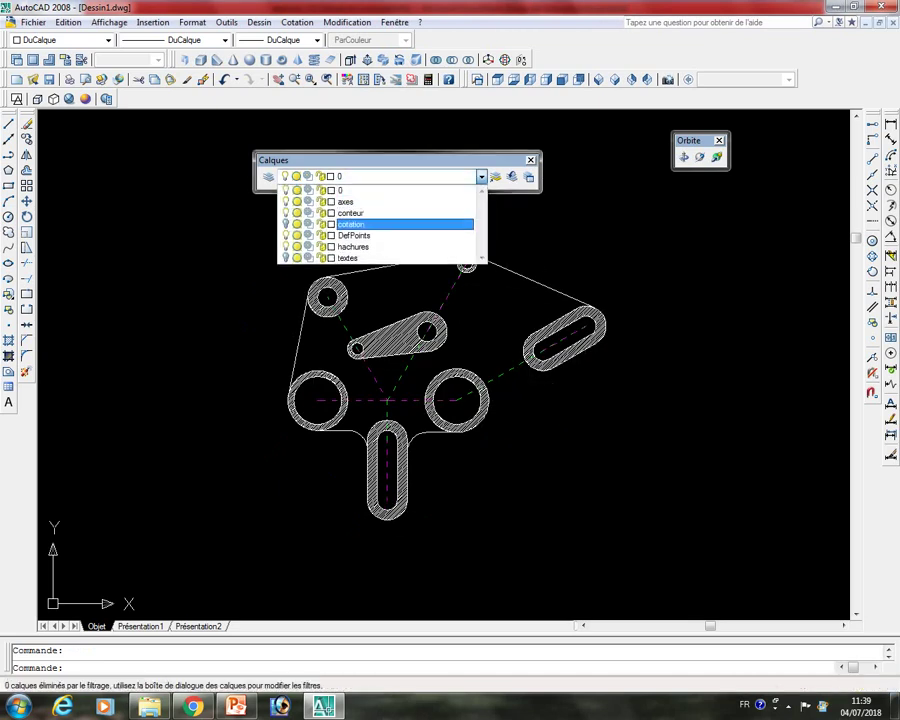
click(297, 224)
click(236, 239)
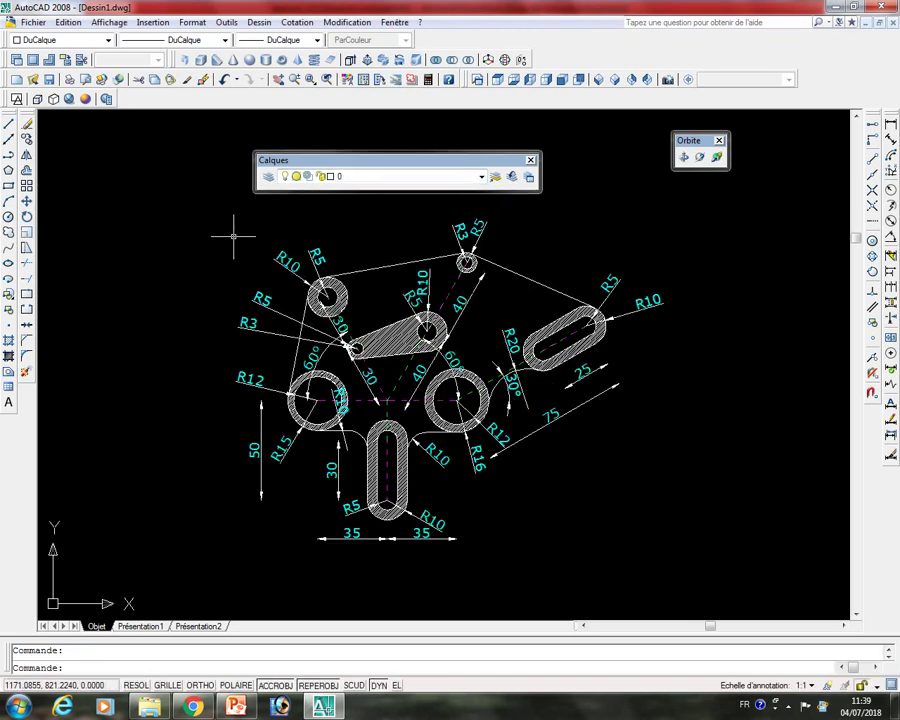
click(395, 177)
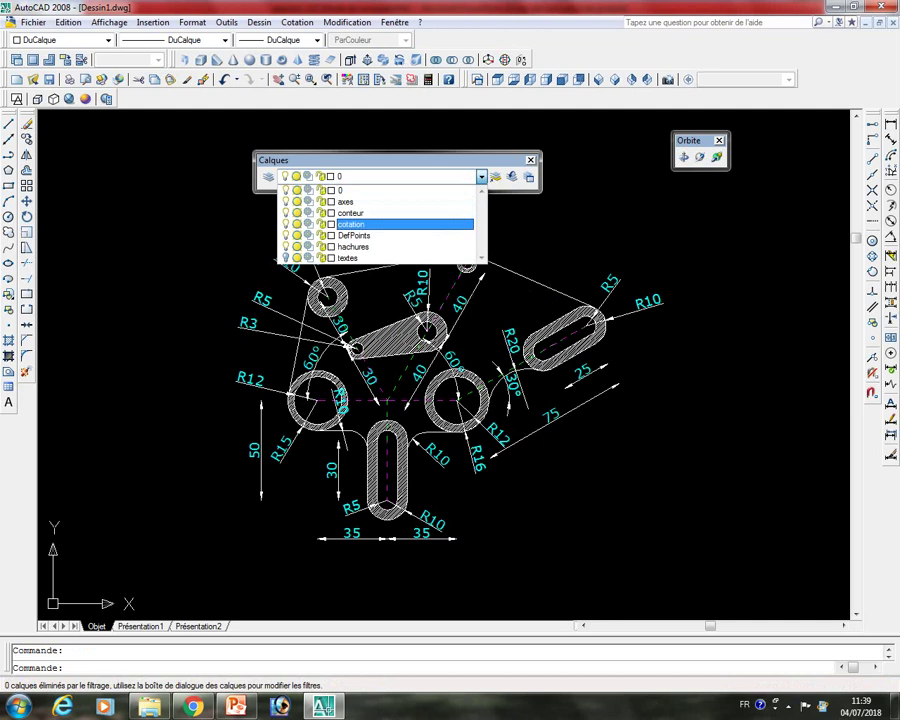
click(297, 224)
click(250, 266)
Turn off the hachures layer to hide the hatching
middle_drag(255, 266, 225, 273)
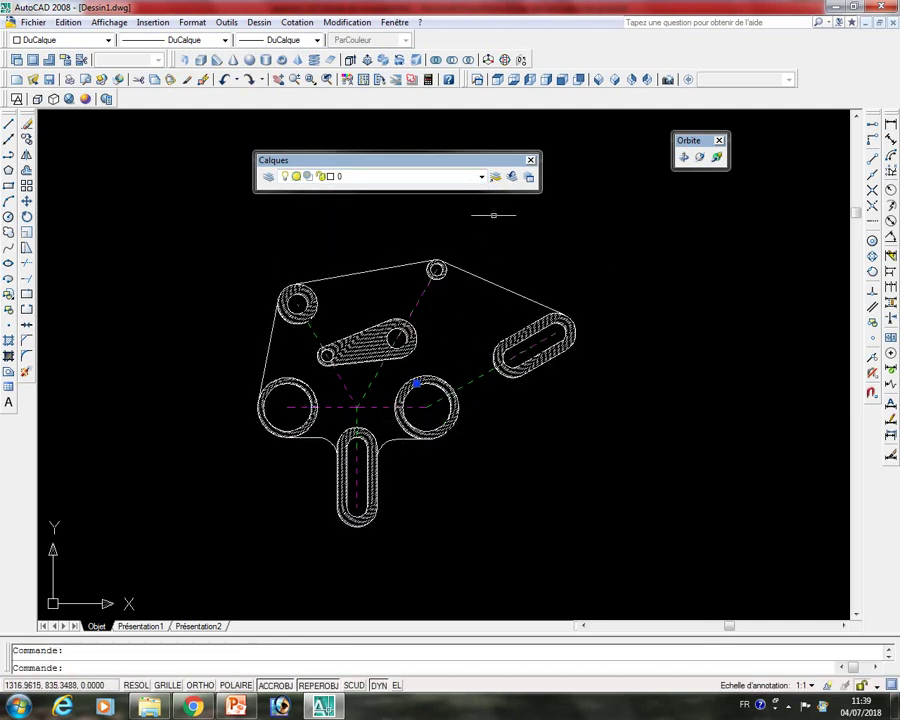
click(400, 177)
click(390, 300)
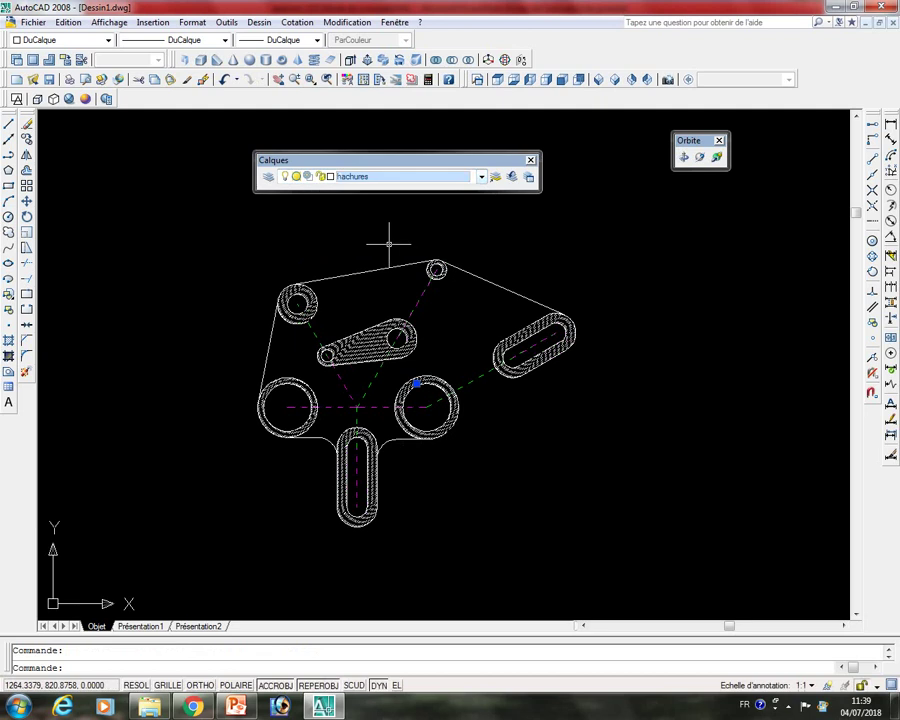
key(Escape)
click(410, 177)
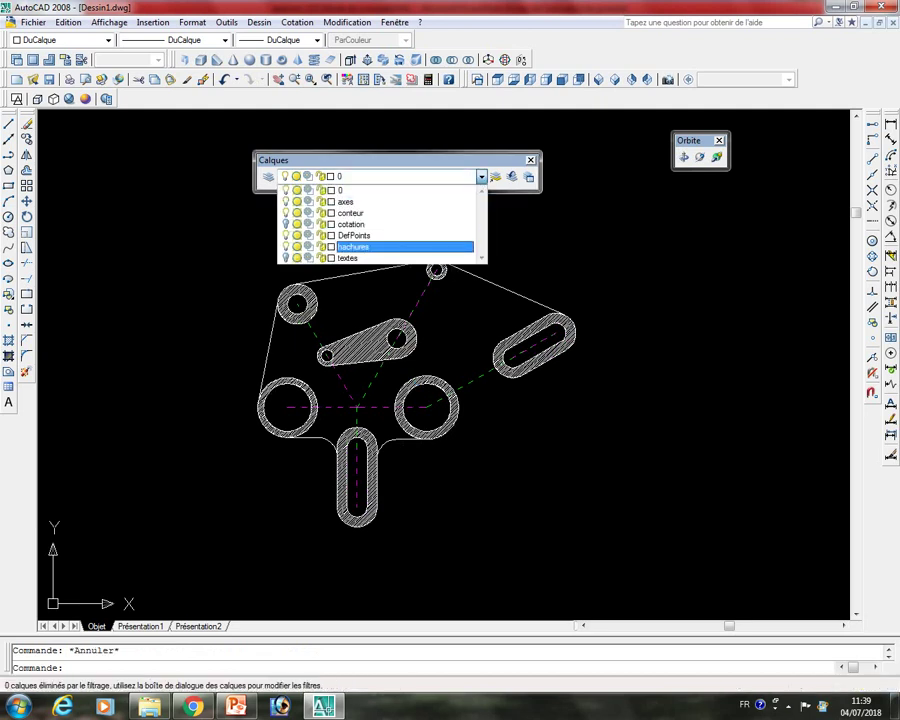
click(285, 246)
click(249, 251)
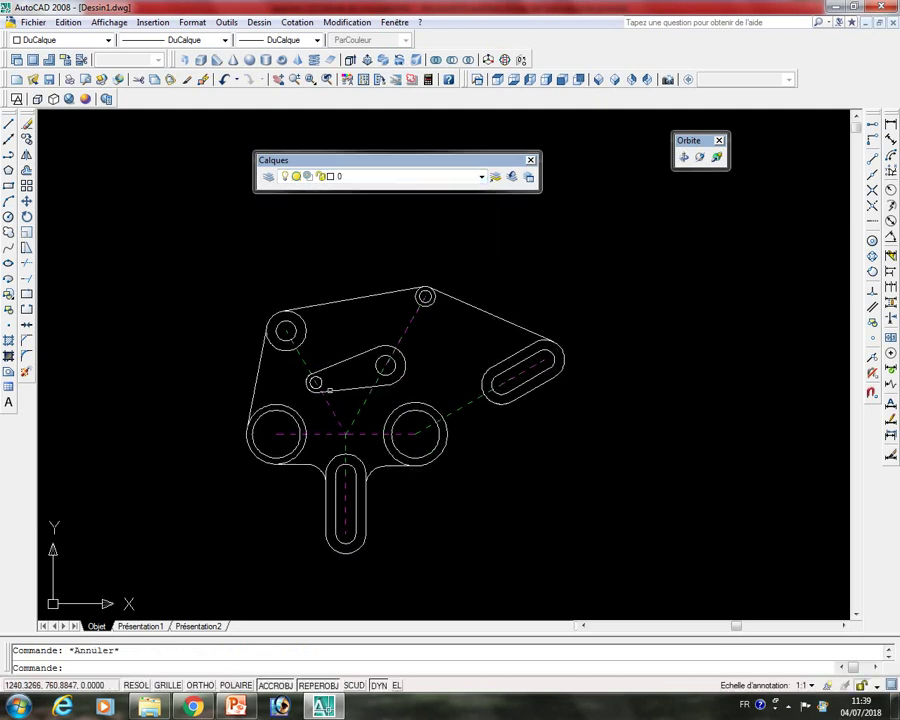
Put the plate's dashed centre lines, including the slot's diagonal, on the axes layer
scroll(312, 428, up, 2)
click(263, 436)
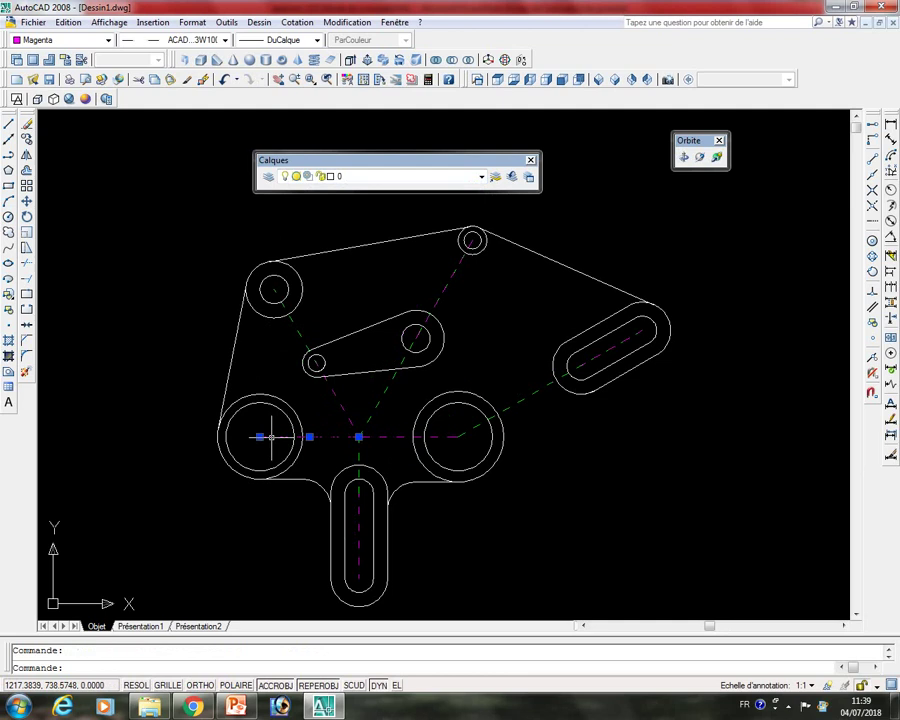
click(338, 400)
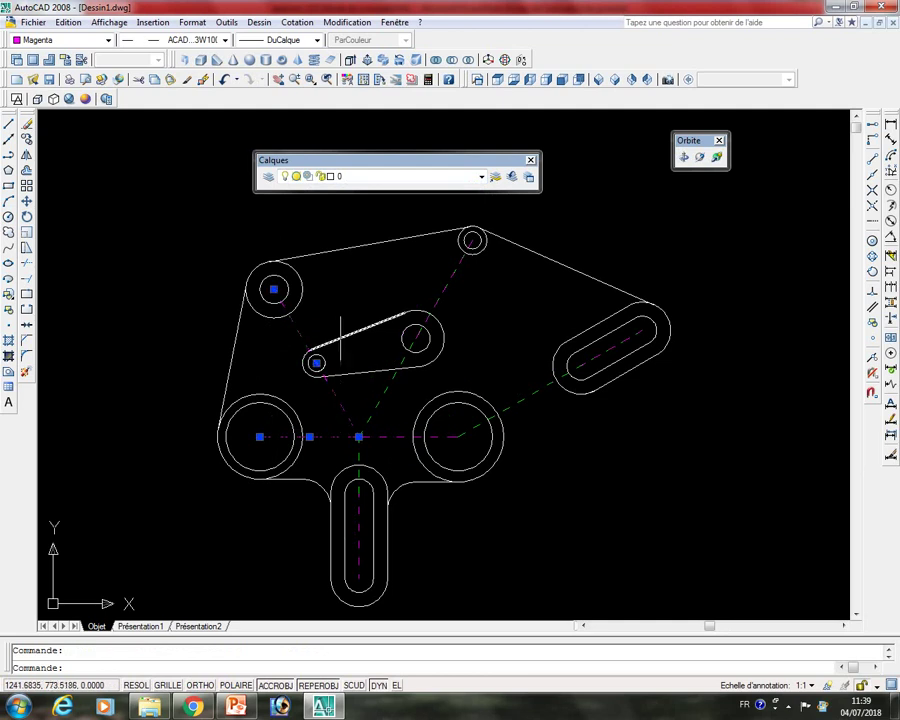
click(451, 275)
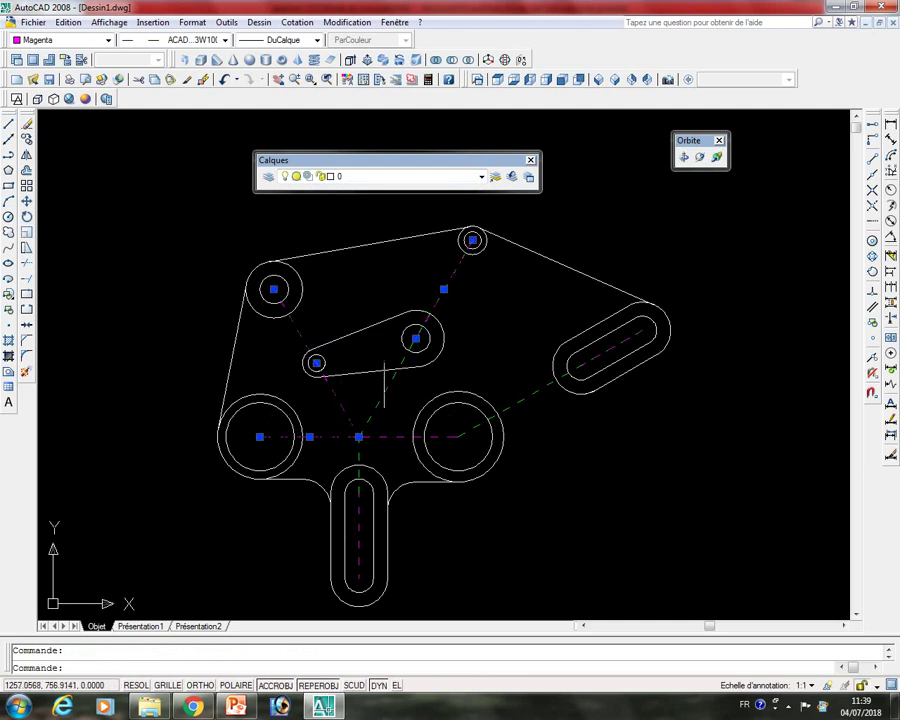
click(440, 437)
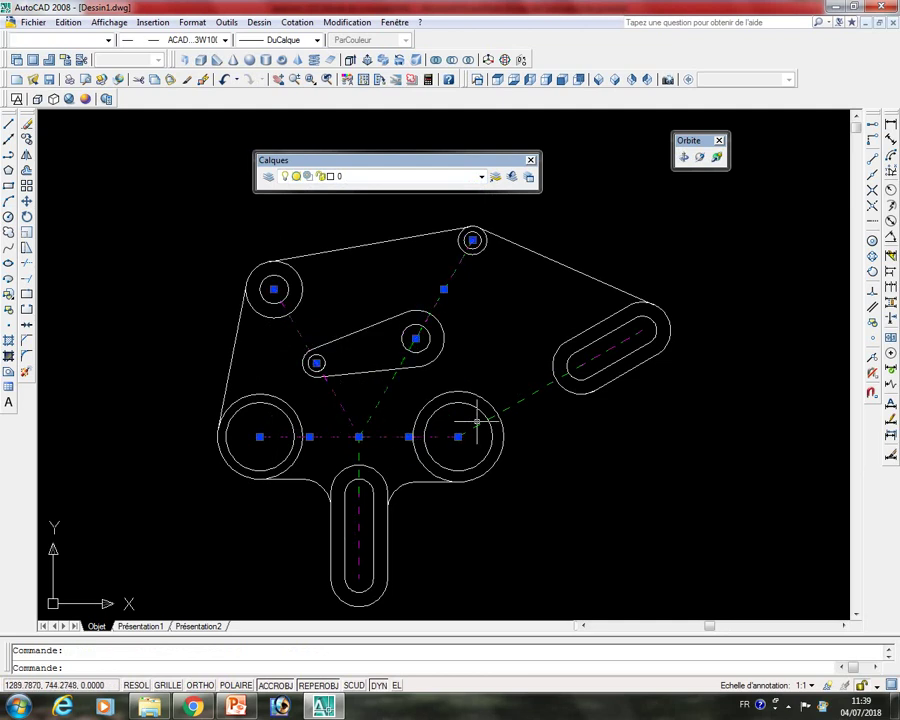
click(476, 425)
click(359, 510)
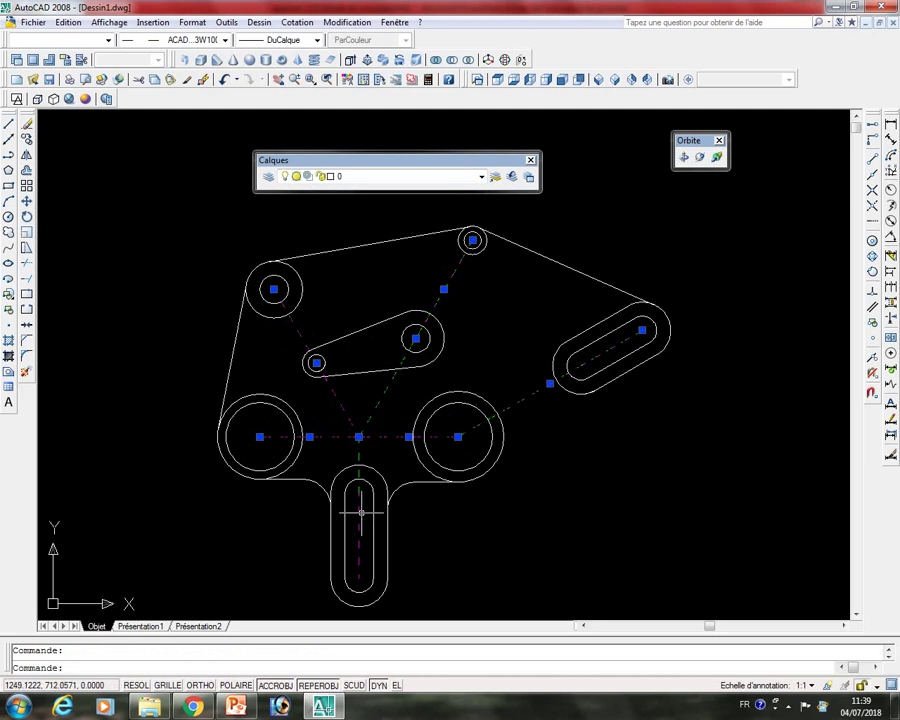
click(359, 462)
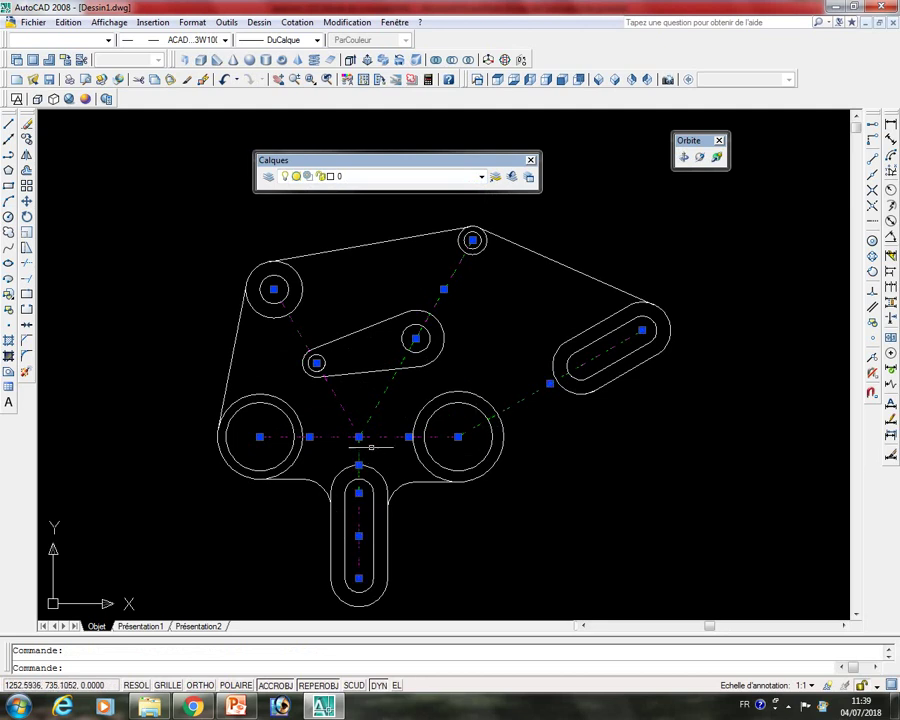
click(400, 176)
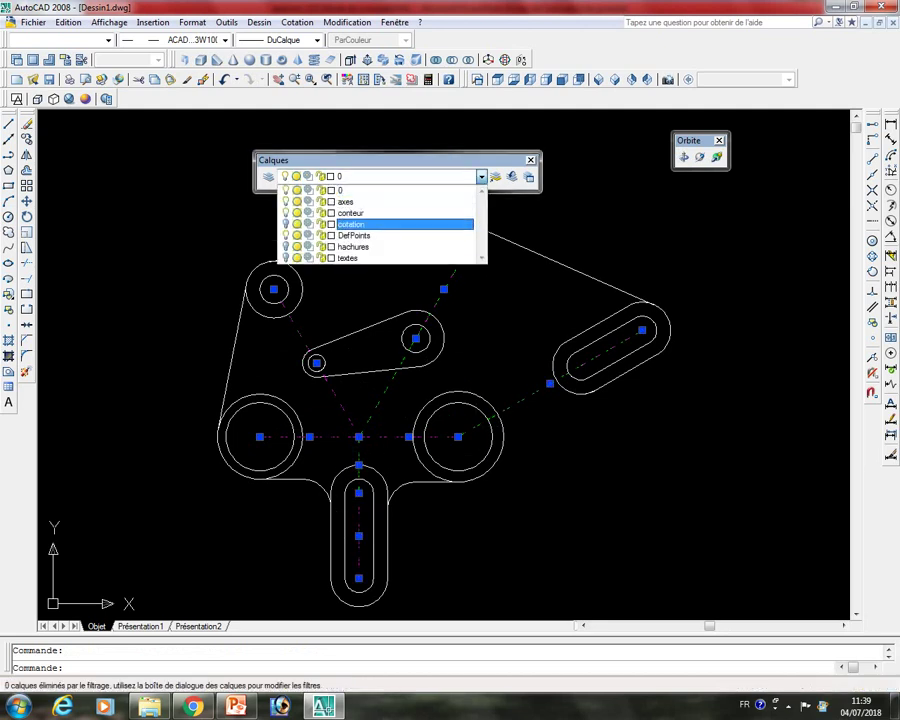
click(402, 201)
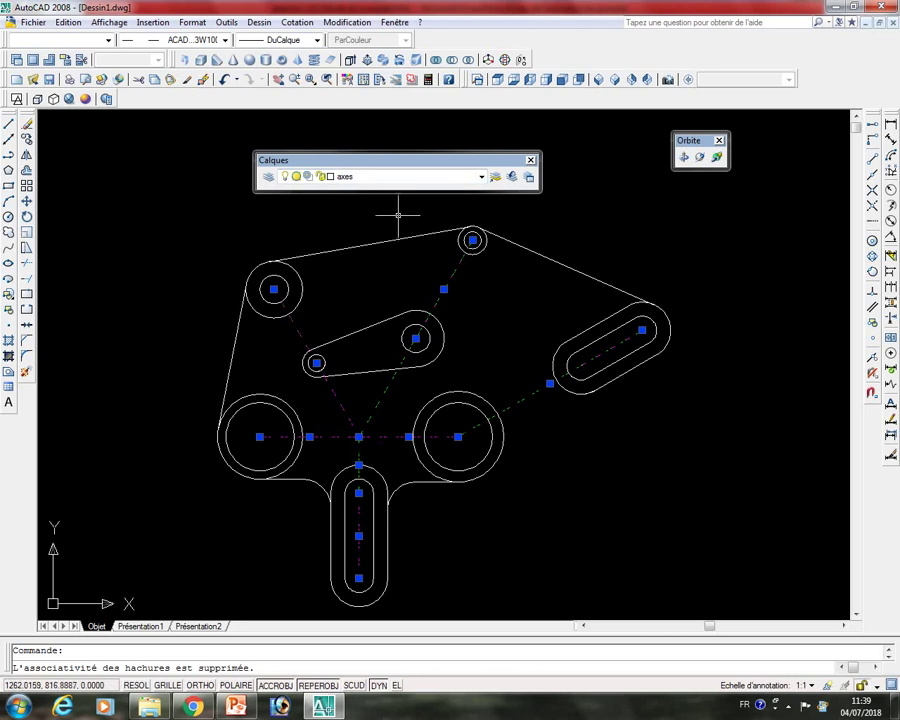
key(Escape)
Switch axes off and move the leftover green line and slot's magenta centre line onto it
click(440, 176)
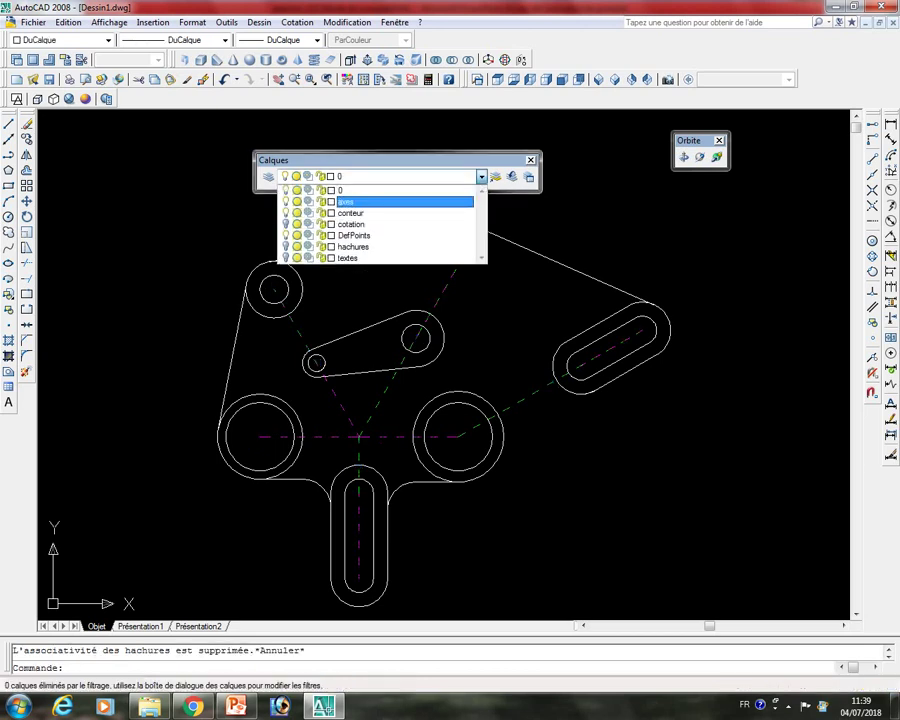
click(286, 201)
click(295, 325)
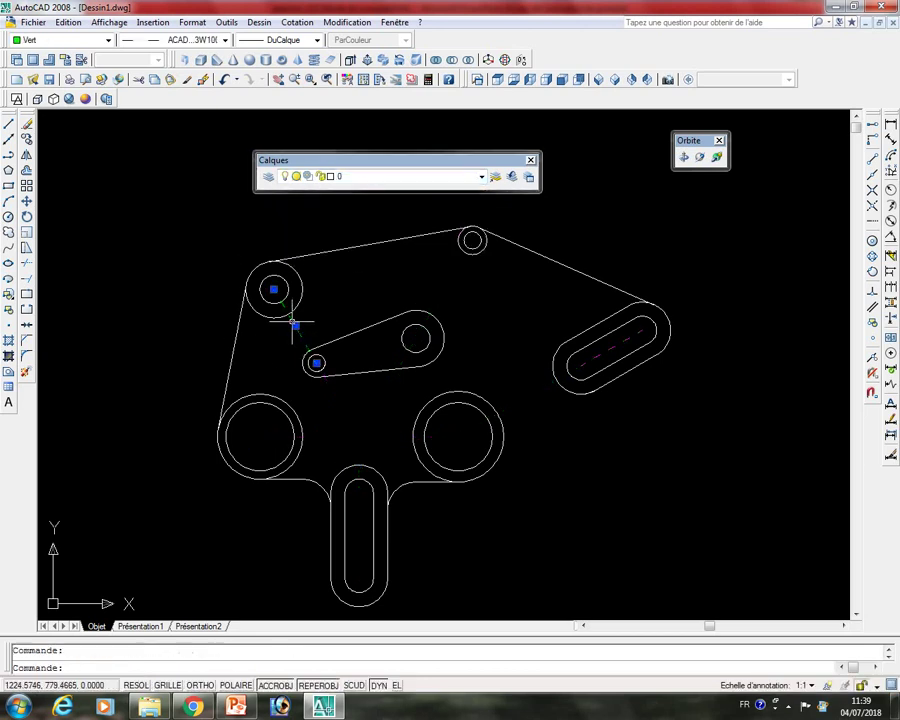
click(440, 176)
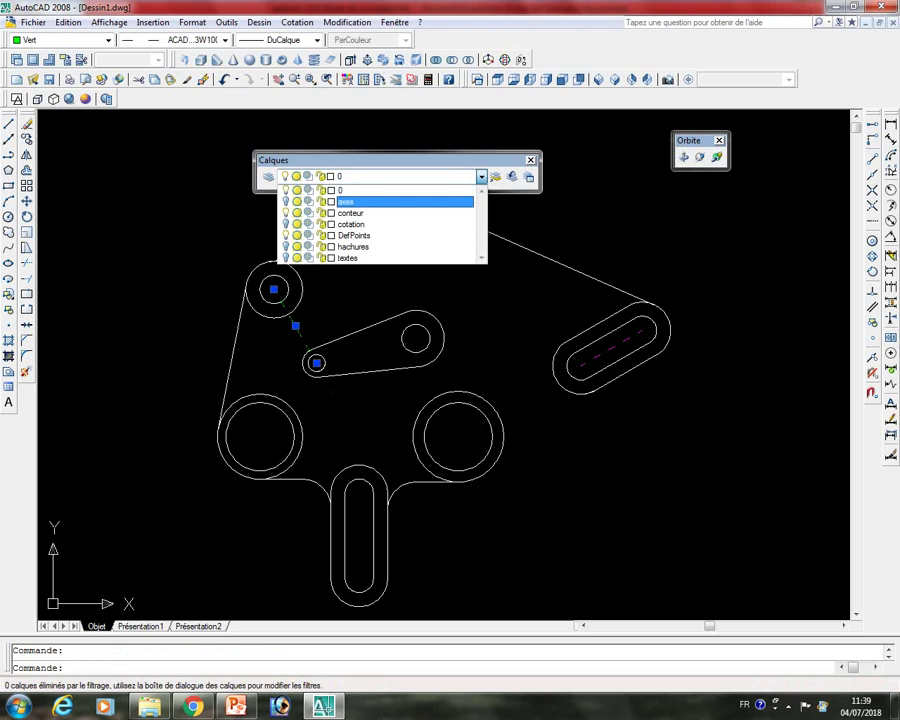
click(345, 201)
click(536, 380)
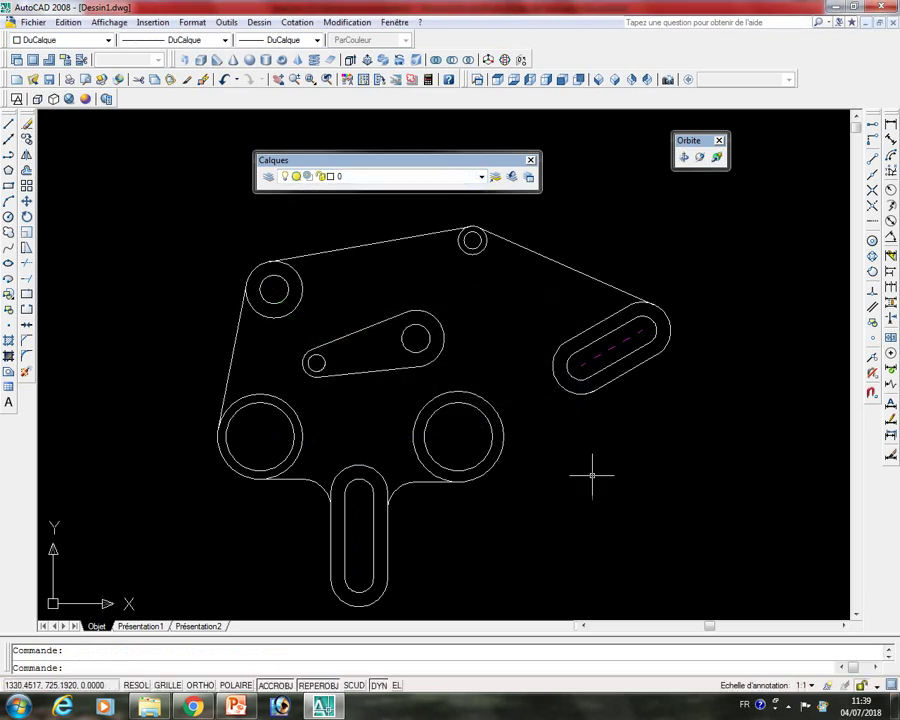
middle_drag(592, 476, 604, 461)
click(603, 345)
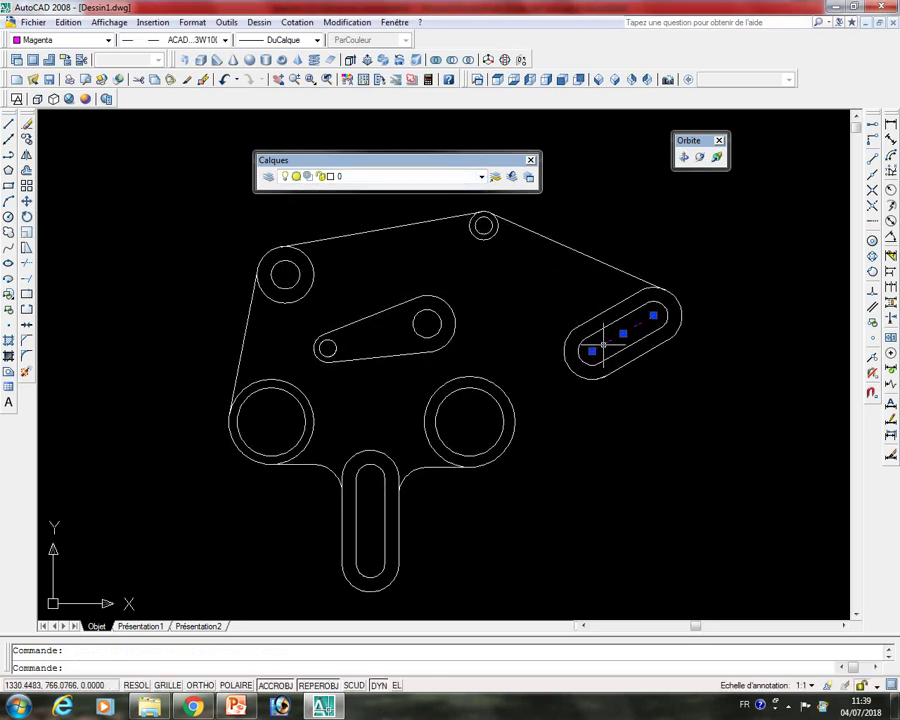
click(481, 176)
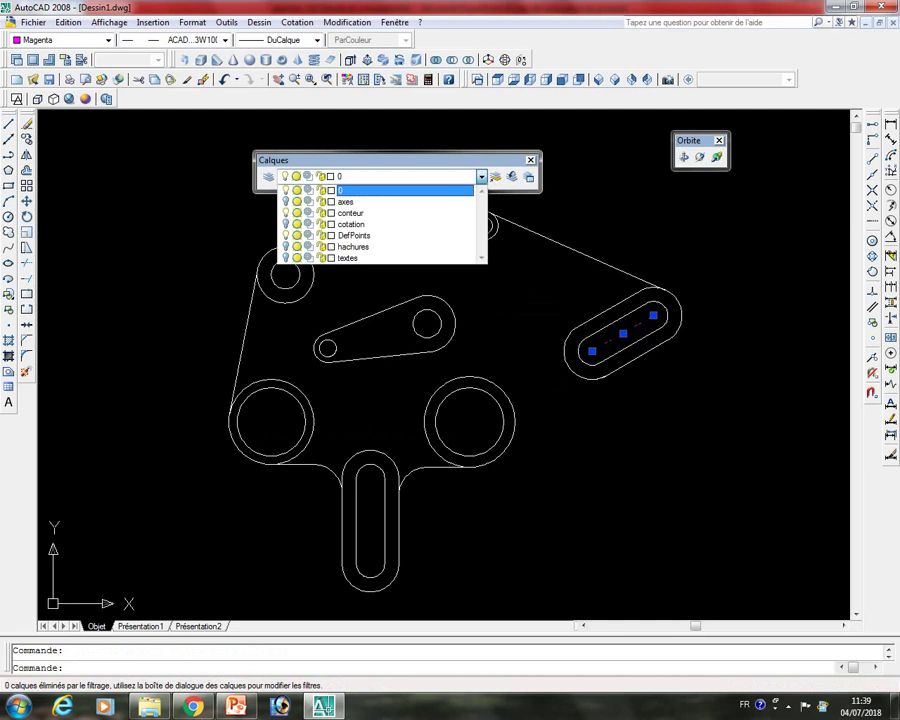
click(350, 206)
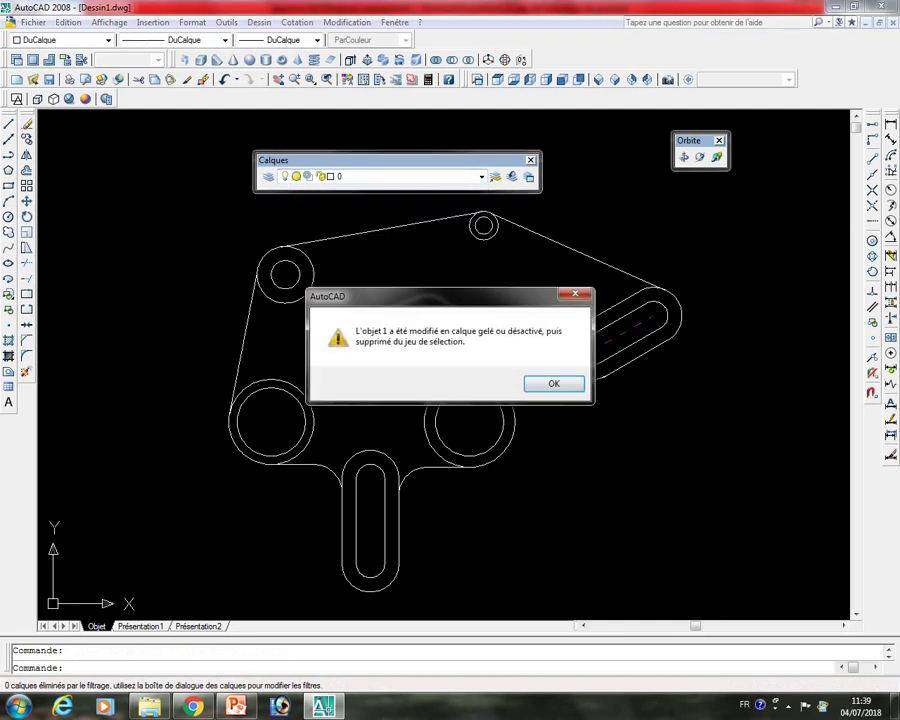
Dismiss the hidden-layer warning and turn the cotation layer back on
click(560, 384)
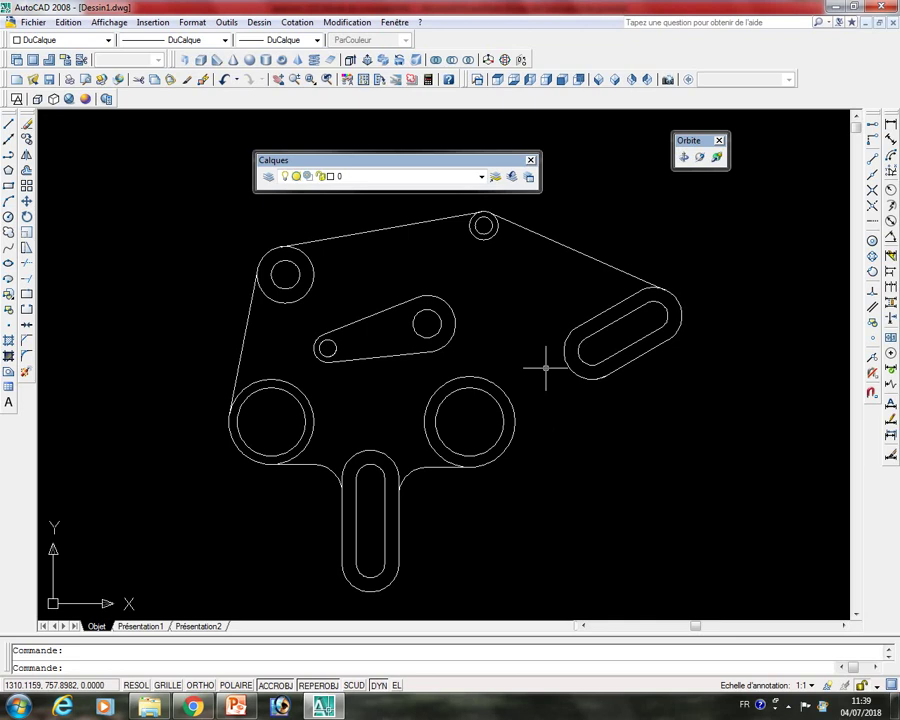
click(474, 177)
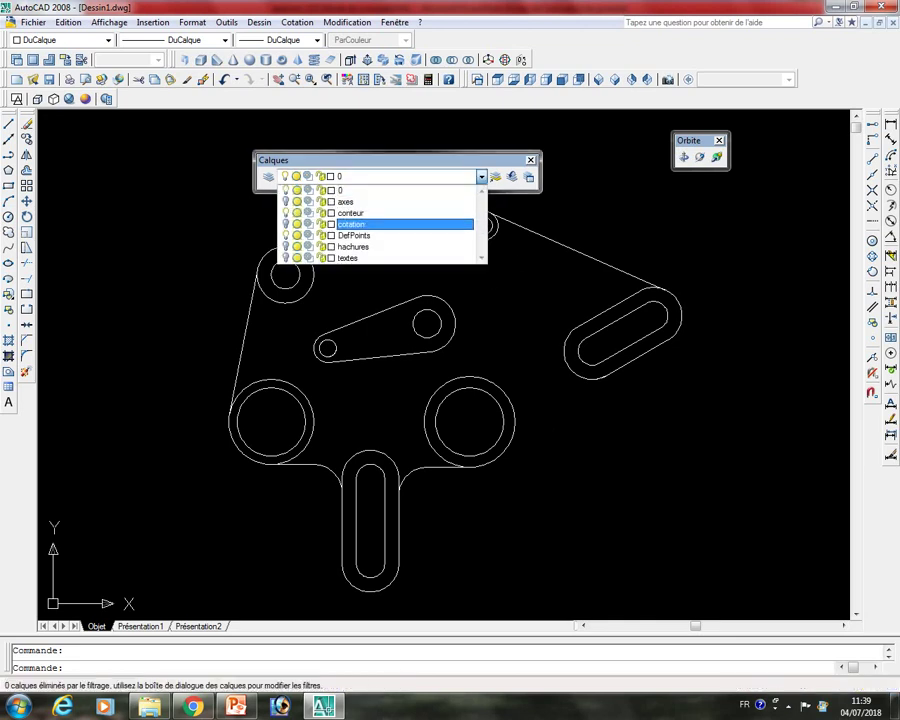
click(311, 291)
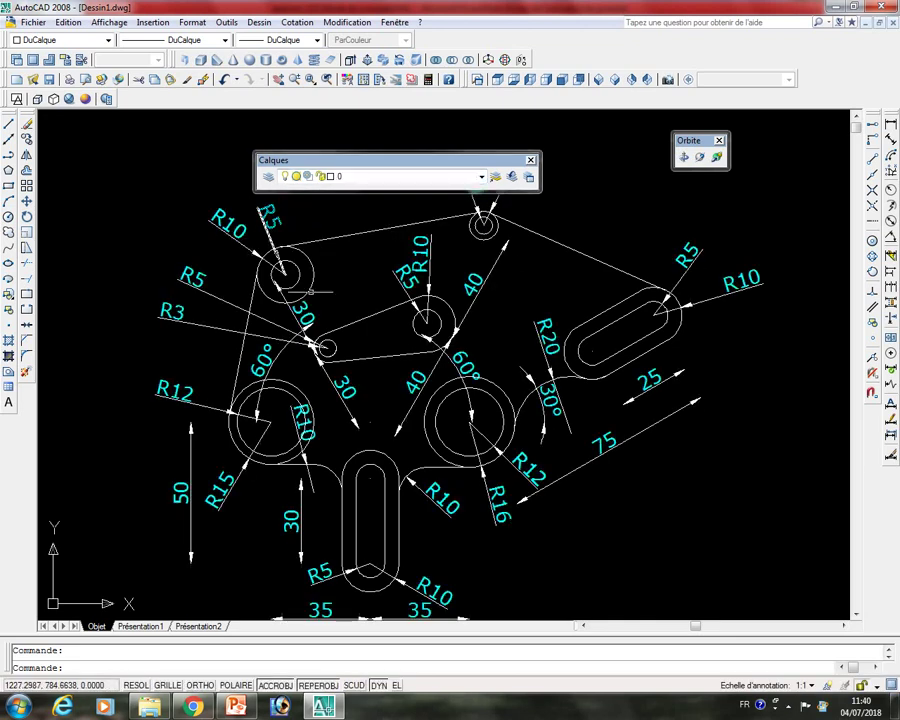
Move the R20 fillet arc onto the conteur layer, then switch cotation off again
click(548, 382)
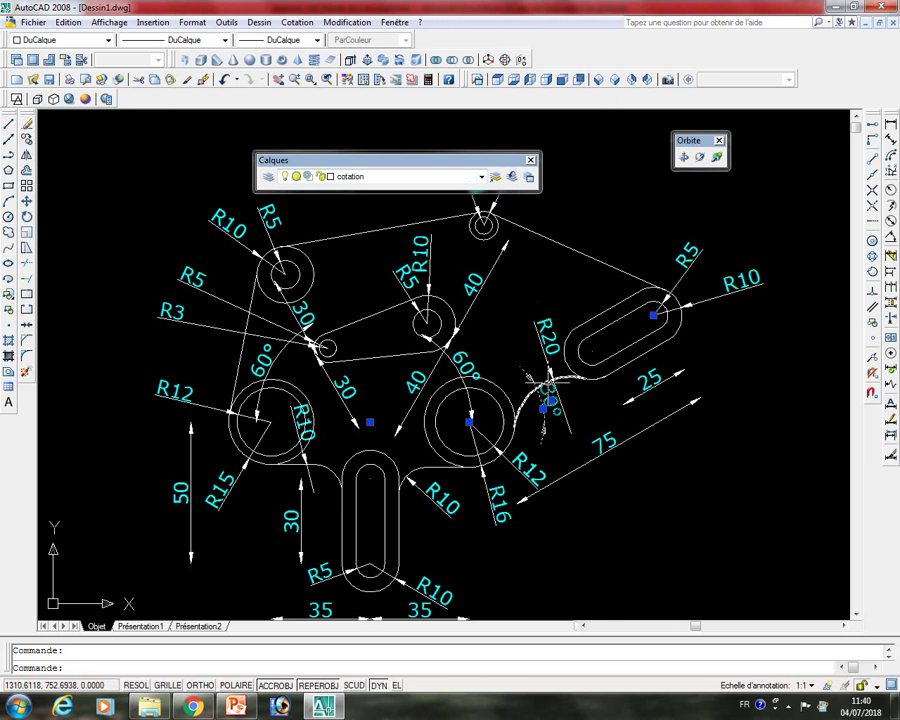
key(Escape)
click(568, 376)
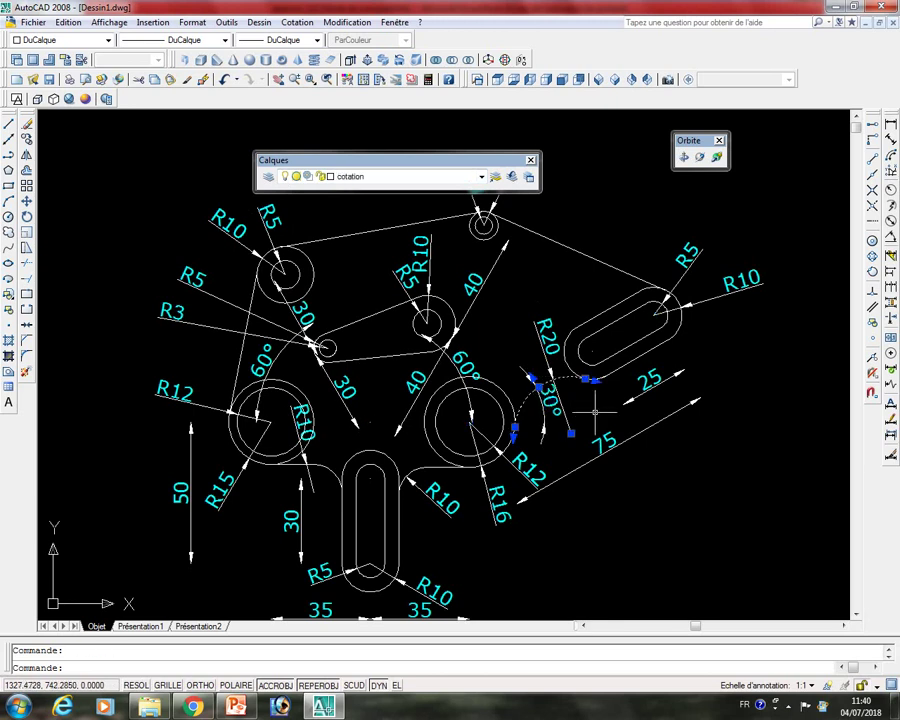
click(400, 176)
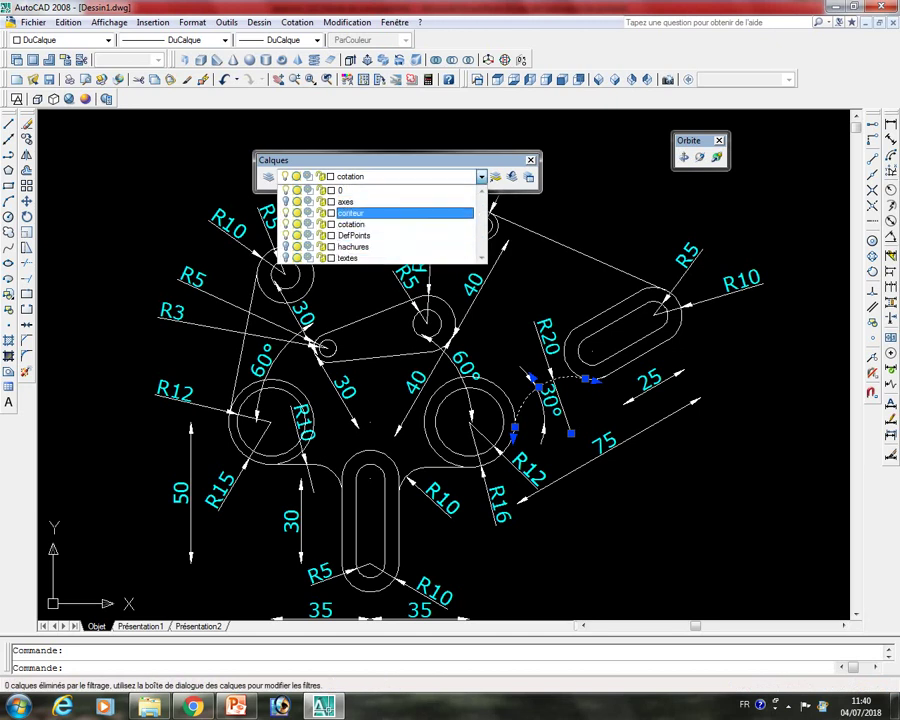
click(350, 213)
key(Escape)
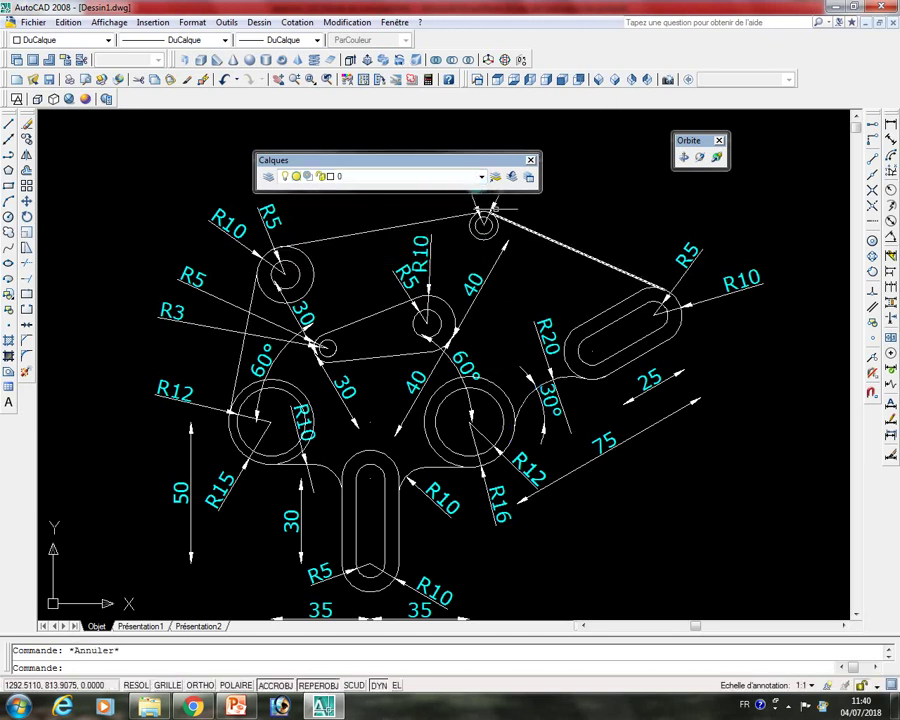
click(345, 176)
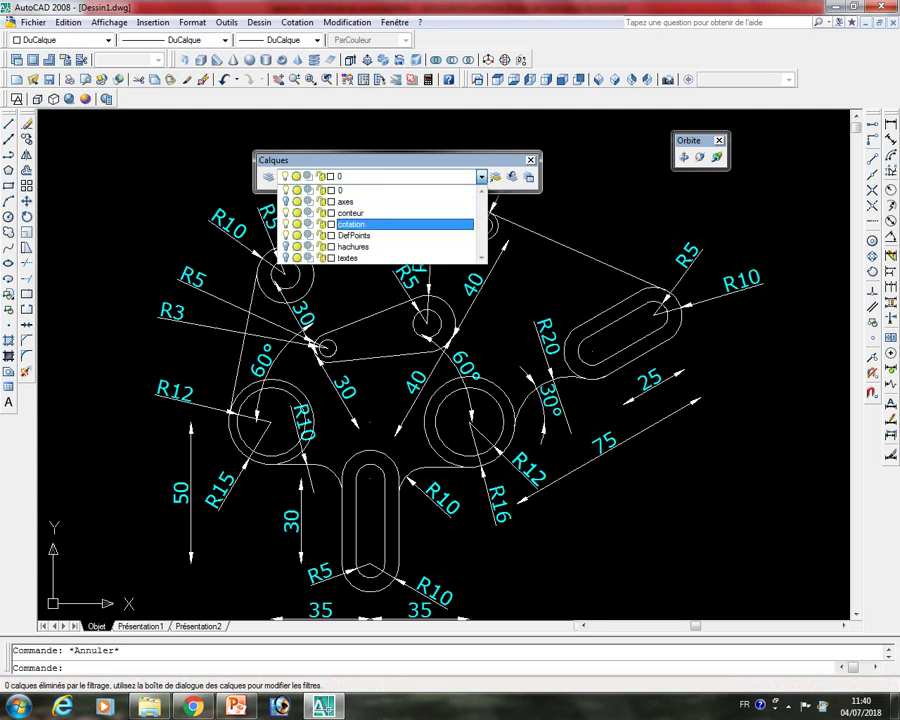
click(307, 278)
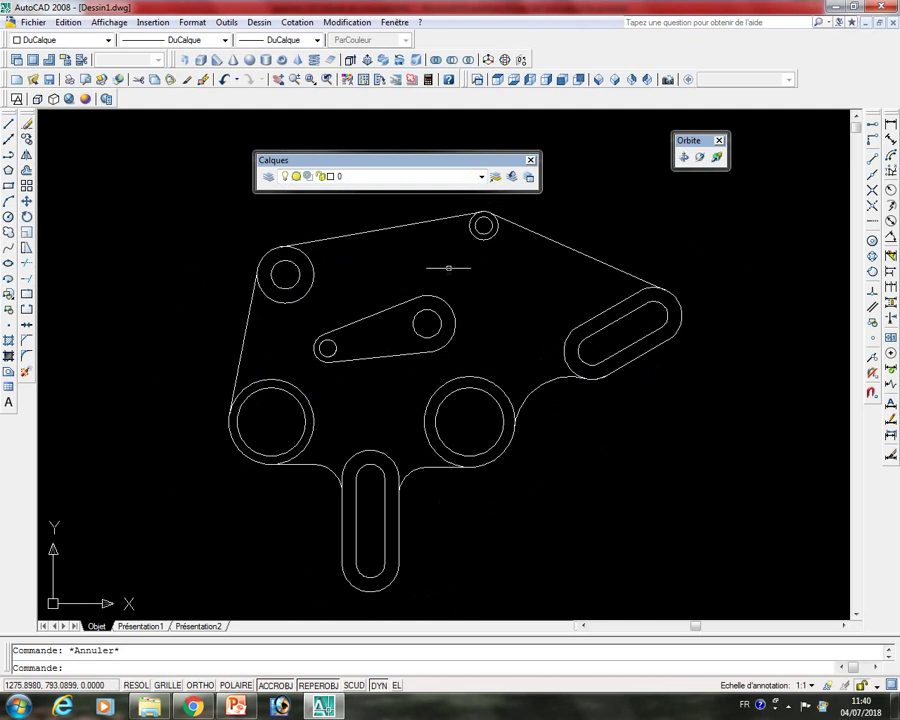
click(481, 177)
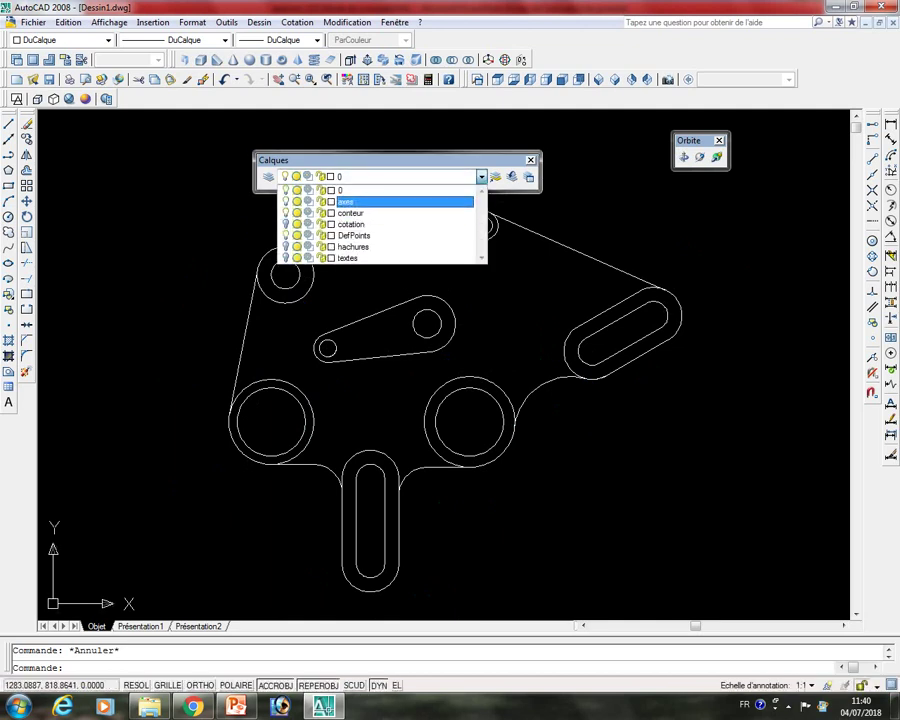
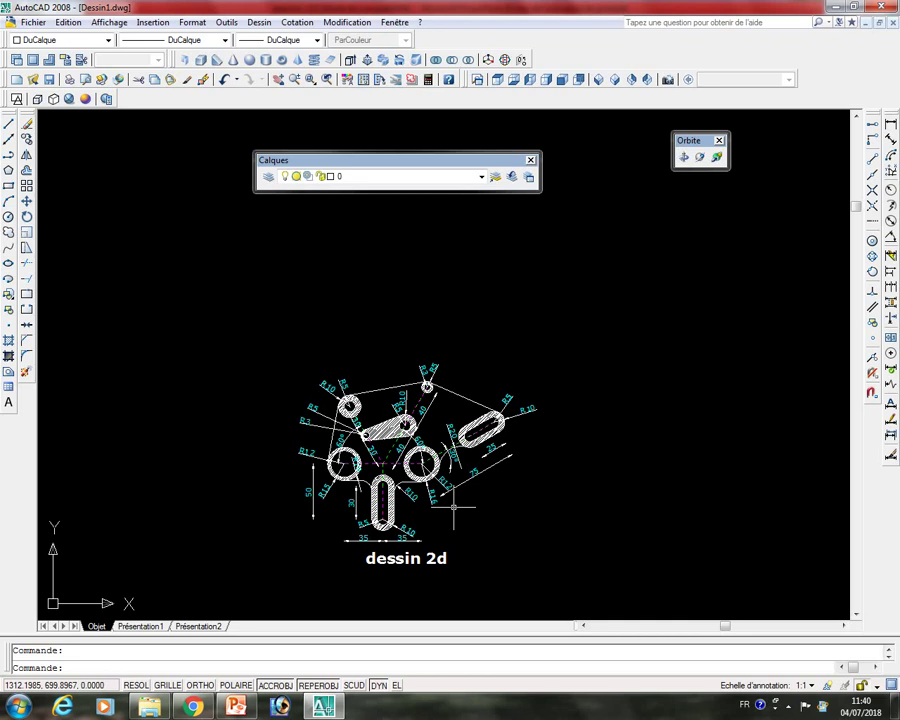
Zoom and pan to frame the dimensioned part drawing
scroll(376, 530, up, 1)
scroll(376, 530, up, 2)
scroll(376, 530, up, 1)
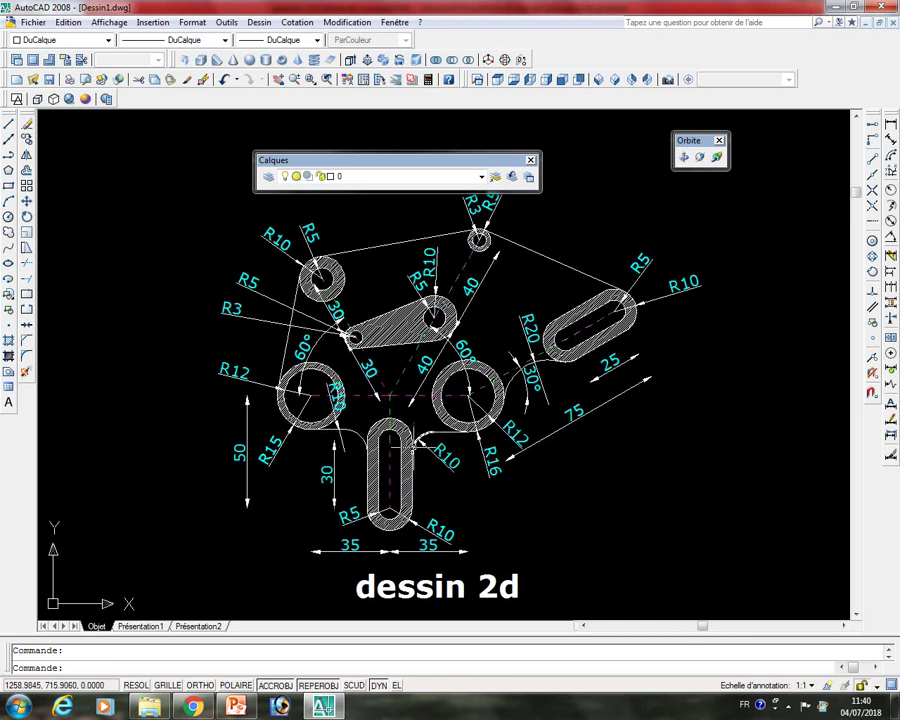
middle_drag(330, 405, 276, 405)
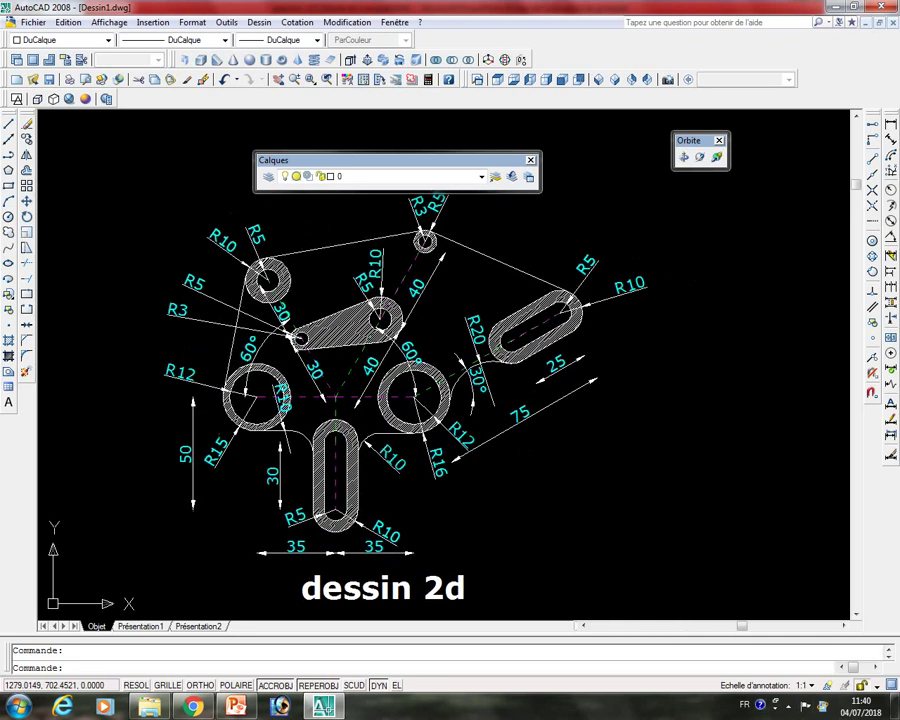
scroll(420, 510, down, 4)
scroll(420, 480, up, 2)
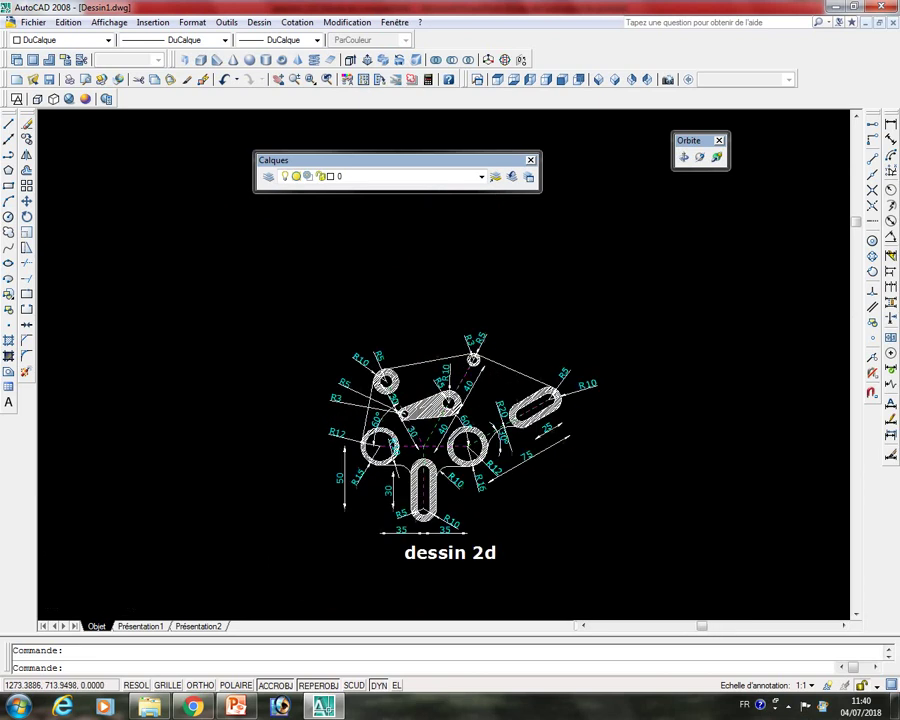
scroll(420, 480, up, 2)
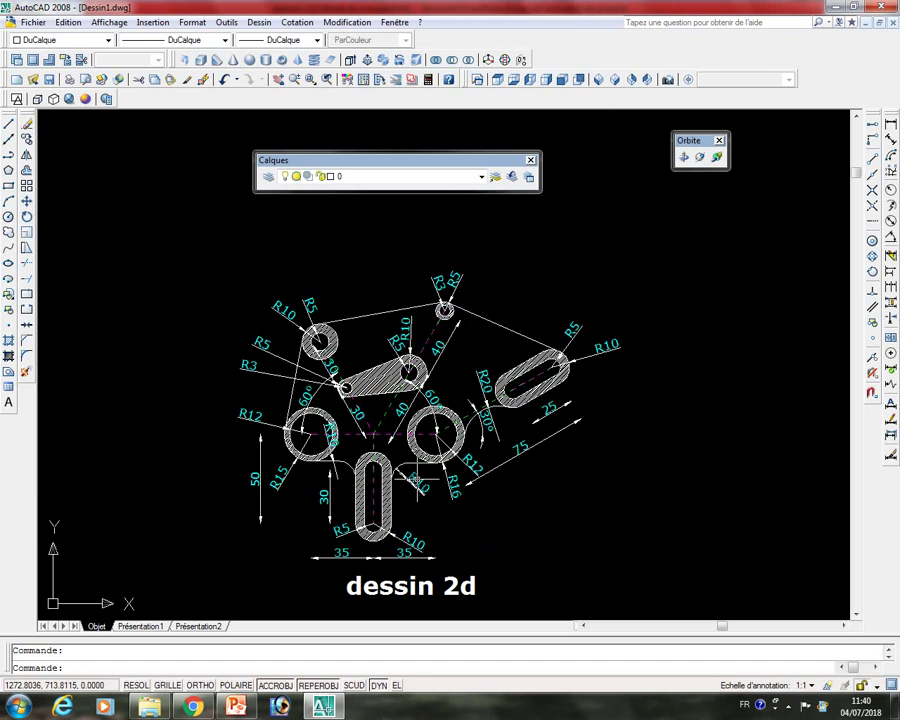
mouse_move(475, 408)
middle_down()
mouse_move(495, 375)
mouse_move(472, 385)
middle_up()
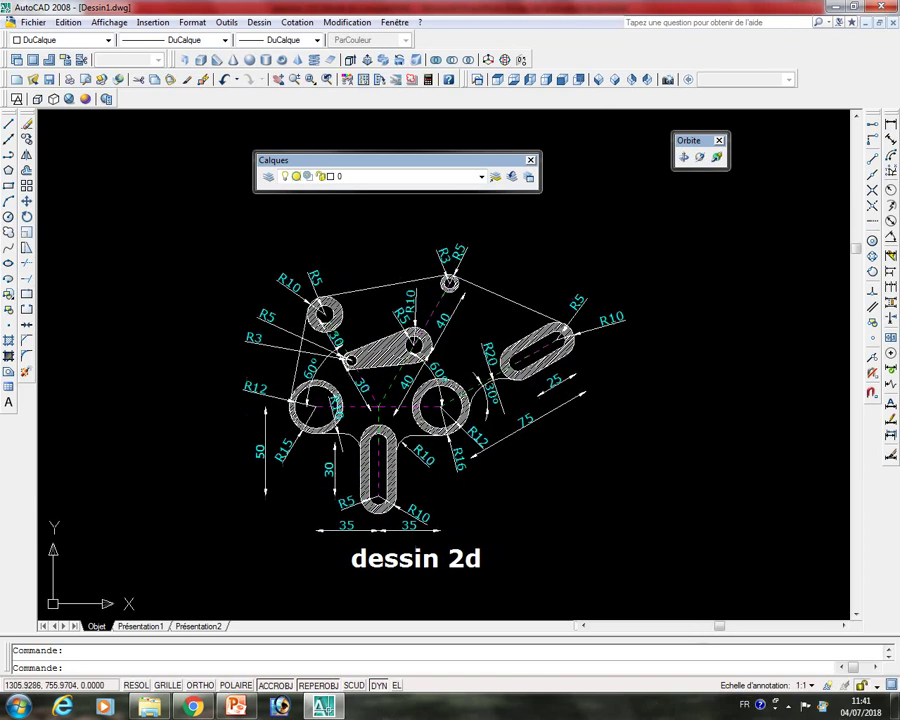
Save the drawing as '2d projet rabat.dwg' in the Desktop PROJET\2D folder
key(alt+f)
click(68, 177)
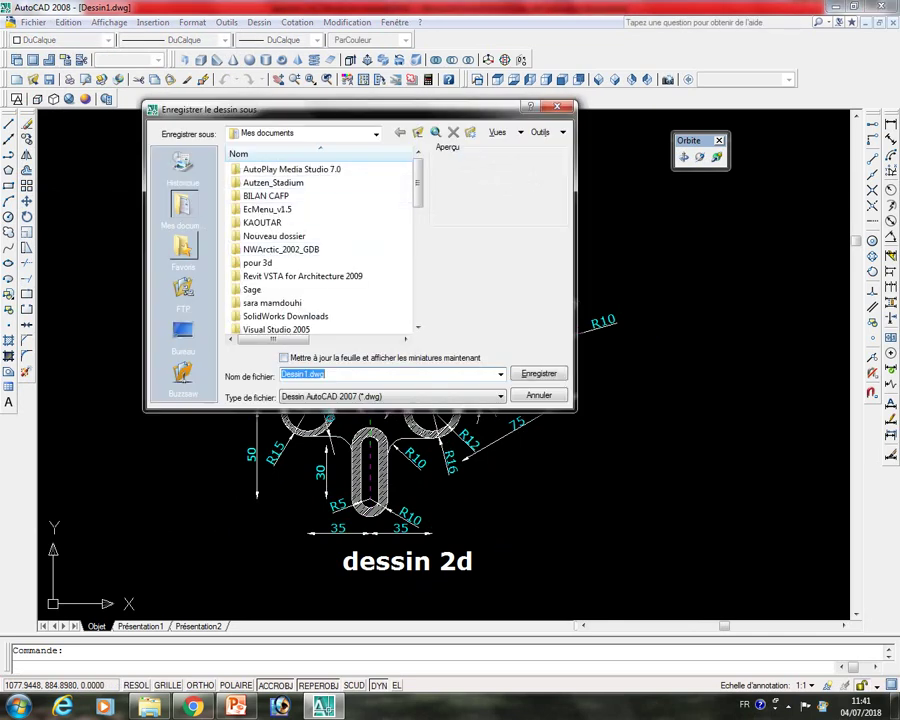
click(182, 335)
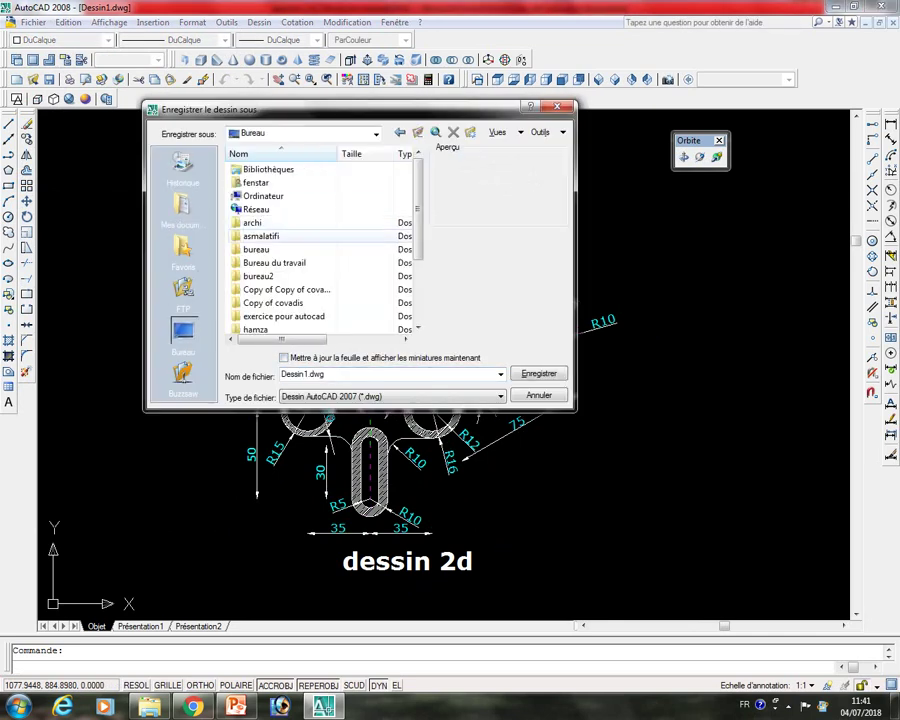
scroll(320, 245, down, 2)
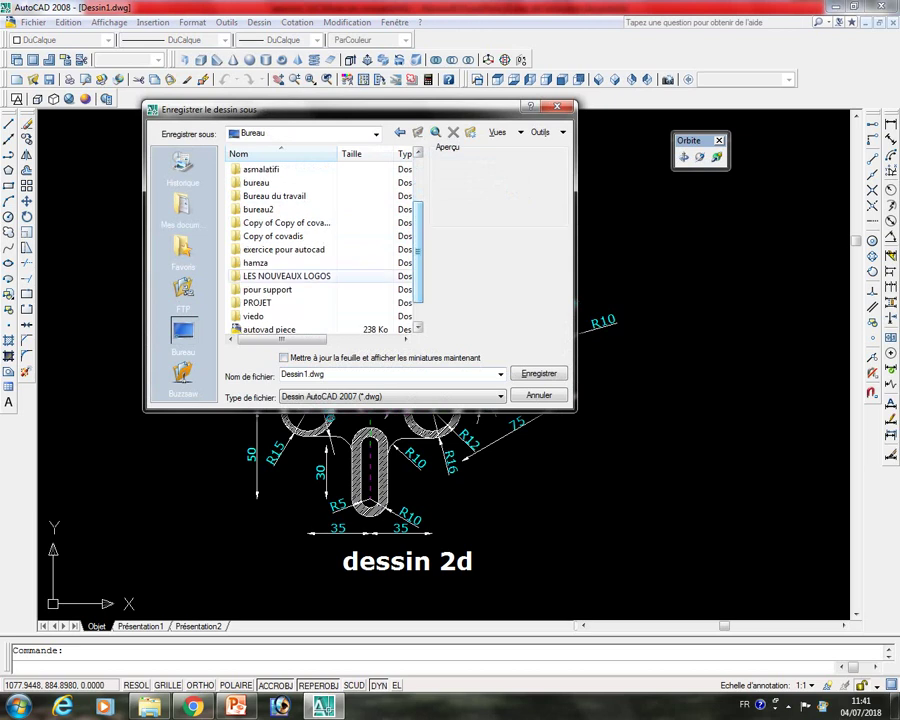
double_click(256, 302)
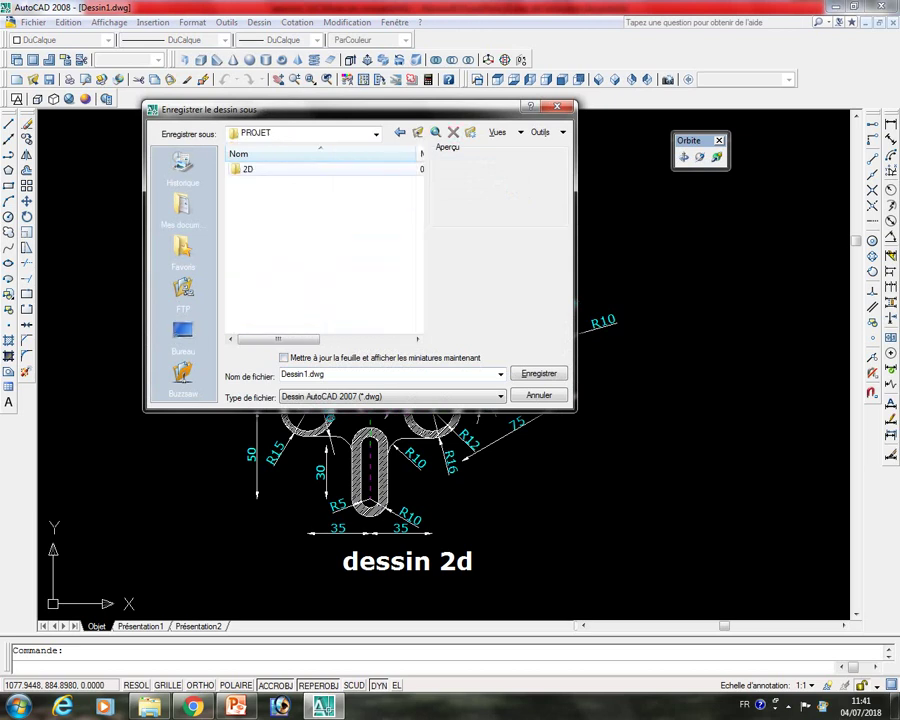
double_click(245, 169)
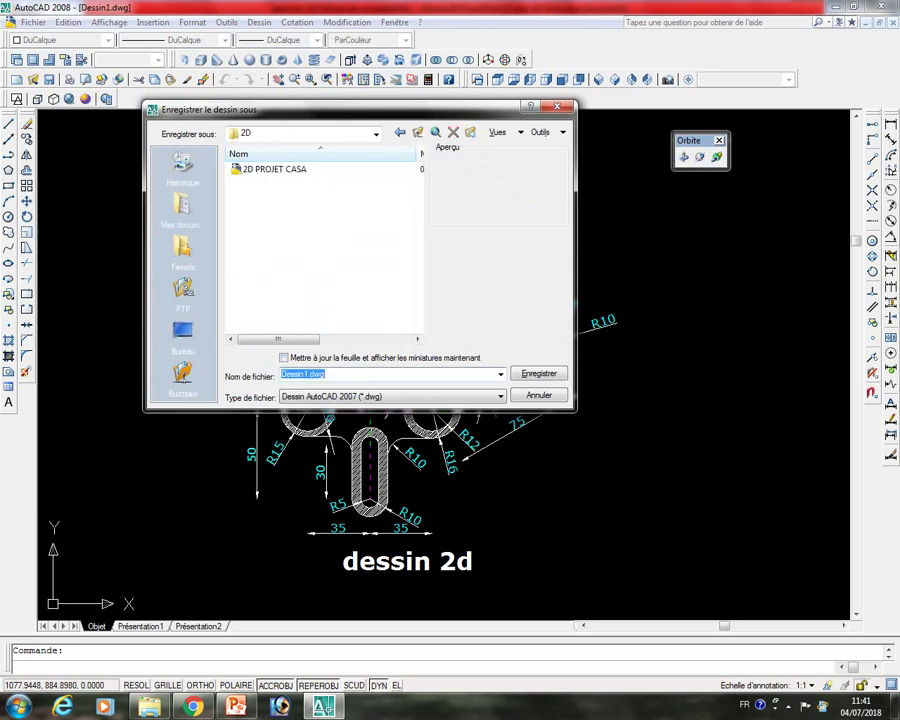
text(2d  projet rabat)
key(Return)
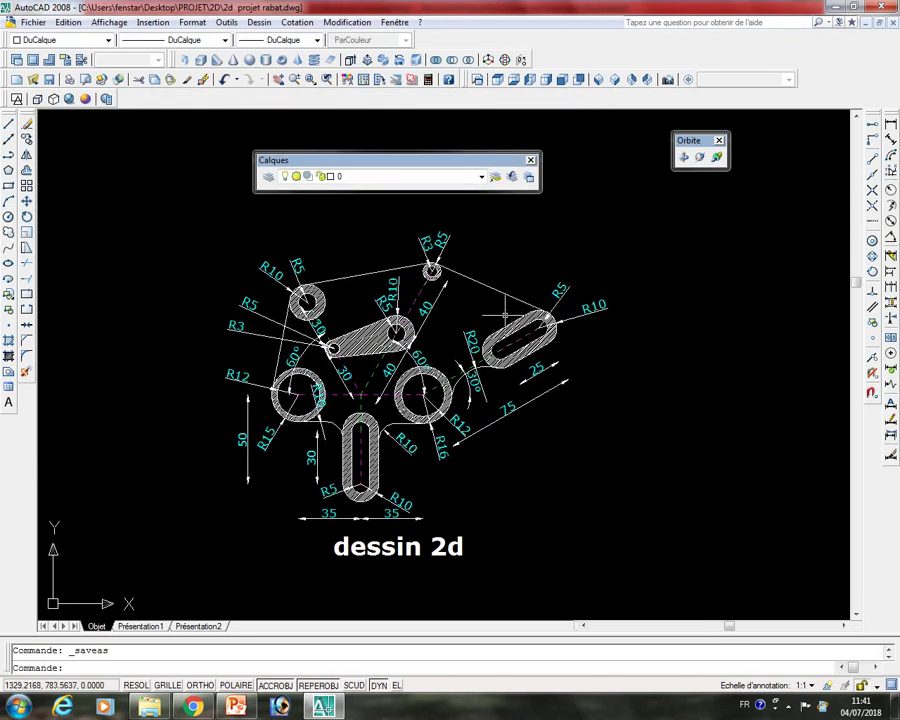
Turn off the hachures, cotation, axes and textes layers so only the part outlines show
click(481, 176)
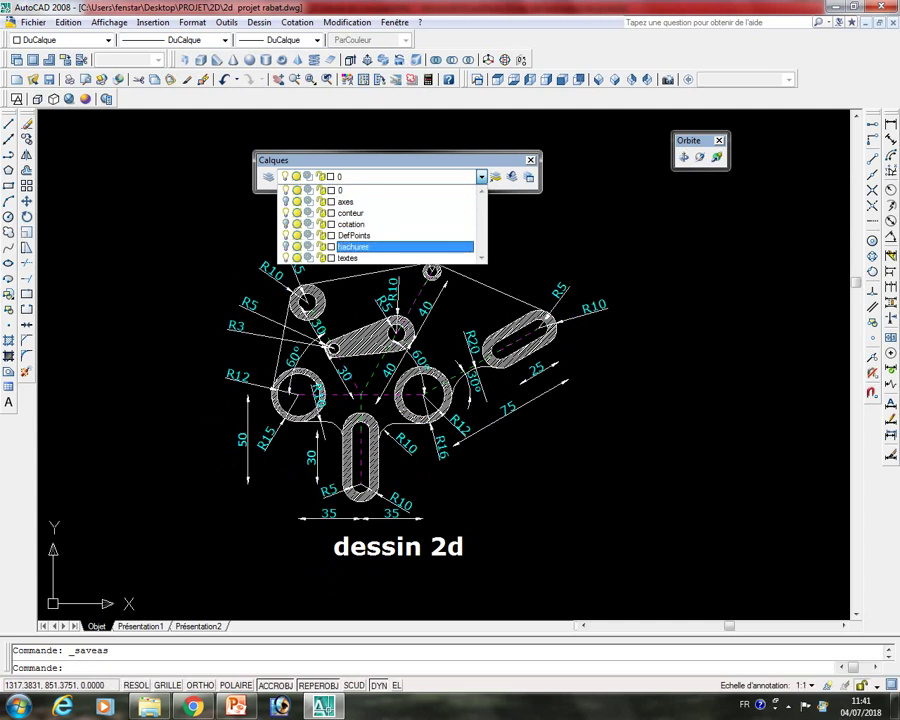
click(481, 176)
click(481, 176)
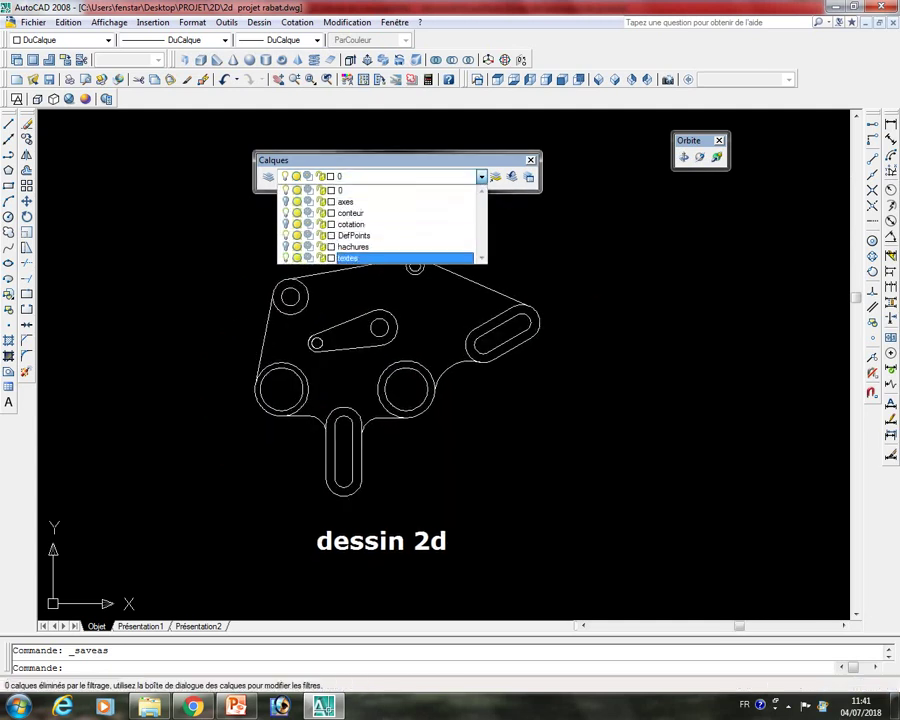
click(285, 258)
click(209, 255)
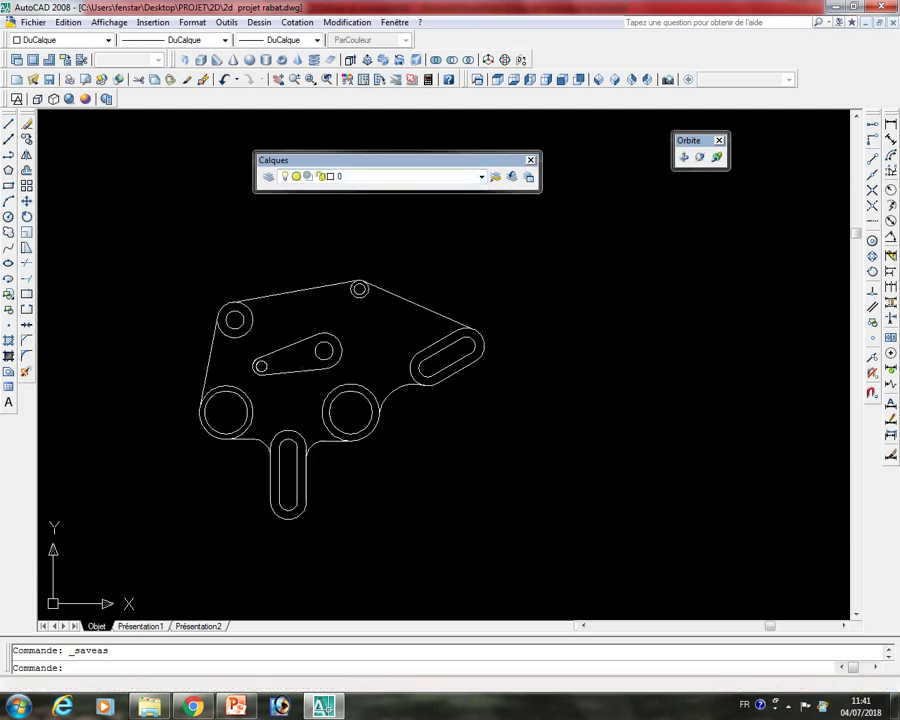
mouse_move(353, 355)
middle_down()
mouse_move(379, 352)
mouse_move(306, 375)
middle_up()
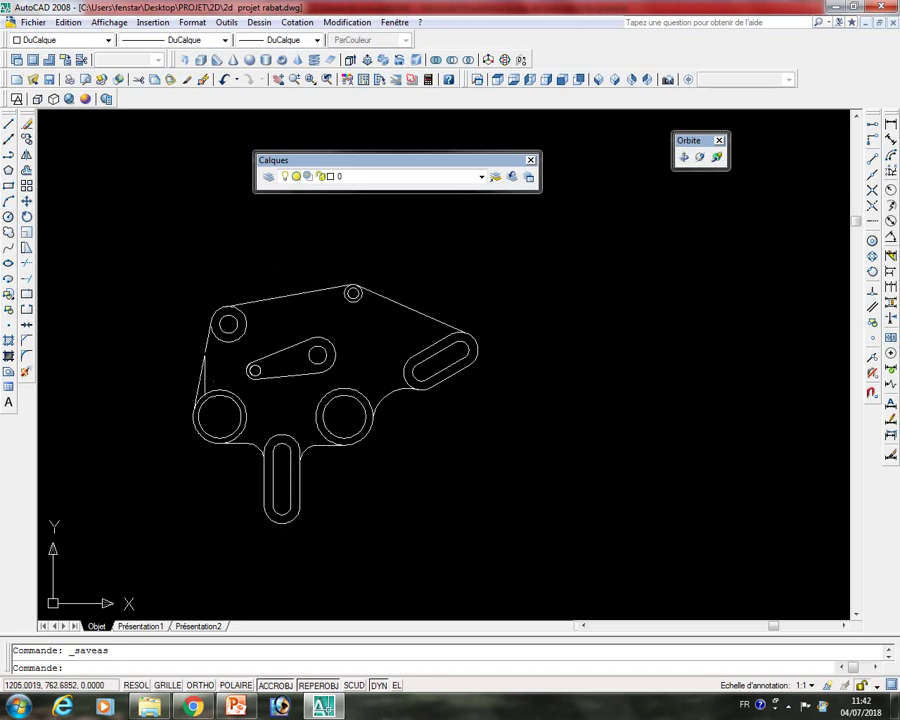
middle_drag(193, 378, 167, 368)
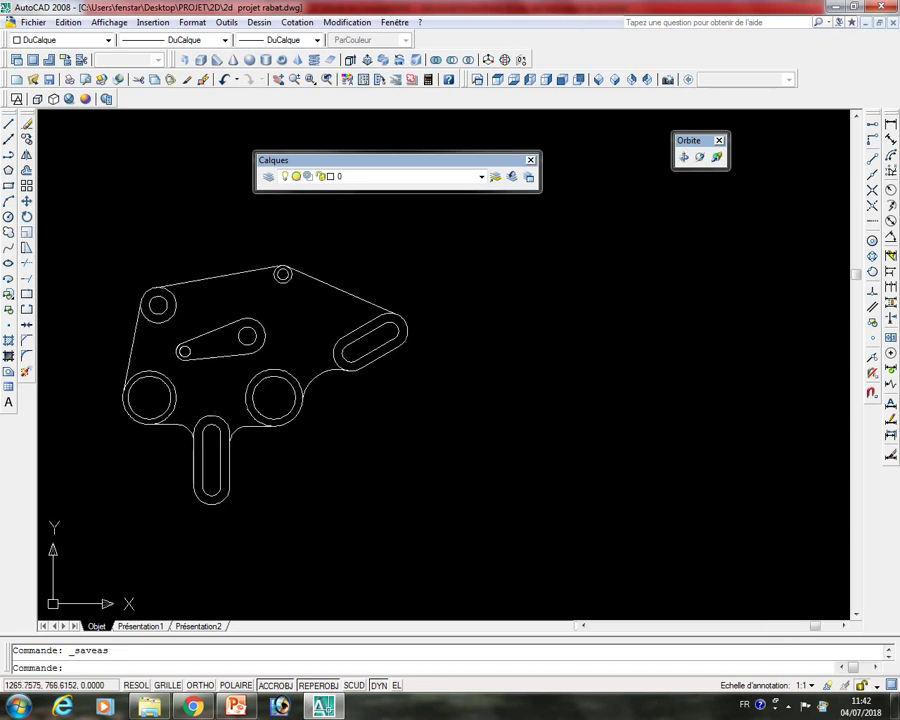
scroll(244, 342, down, 2)
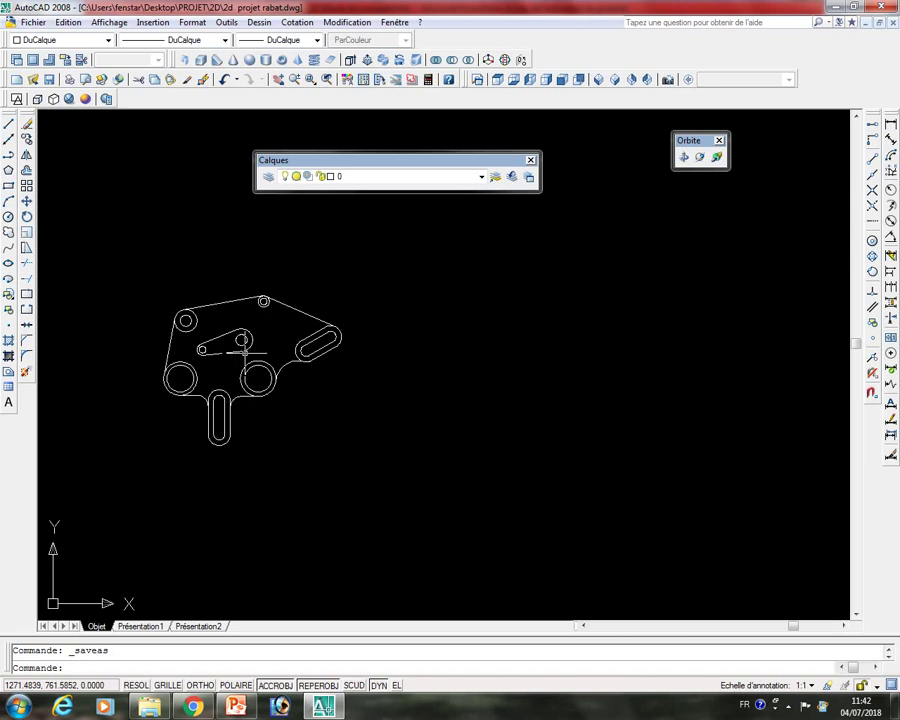
Copy all 39 part objects from the slot end to a spot to the right
click(26, 140)
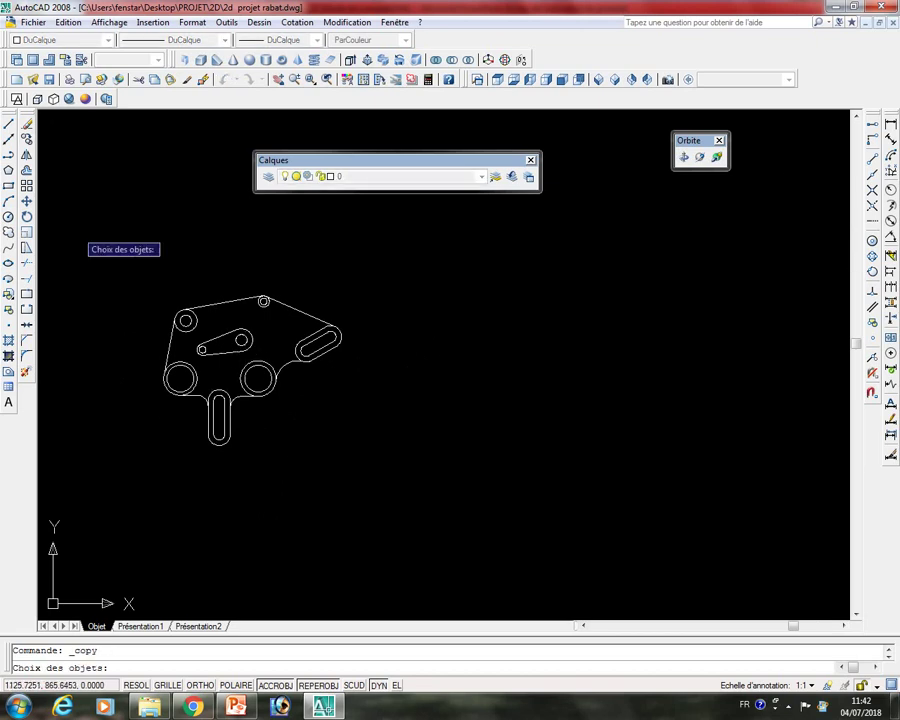
click(100, 285)
click(365, 485)
key(Return)
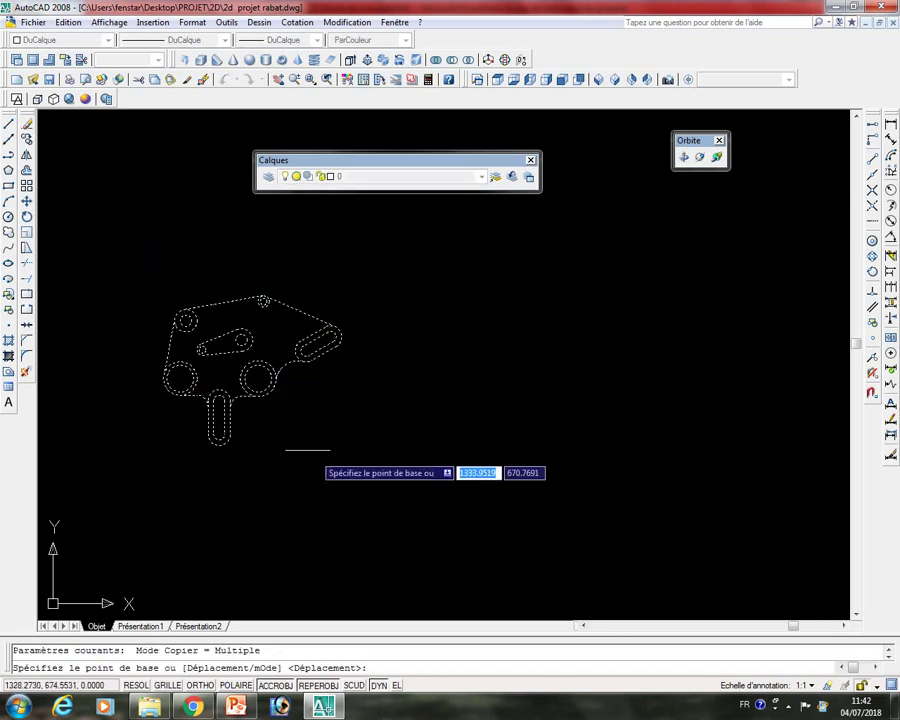
click(203, 351)
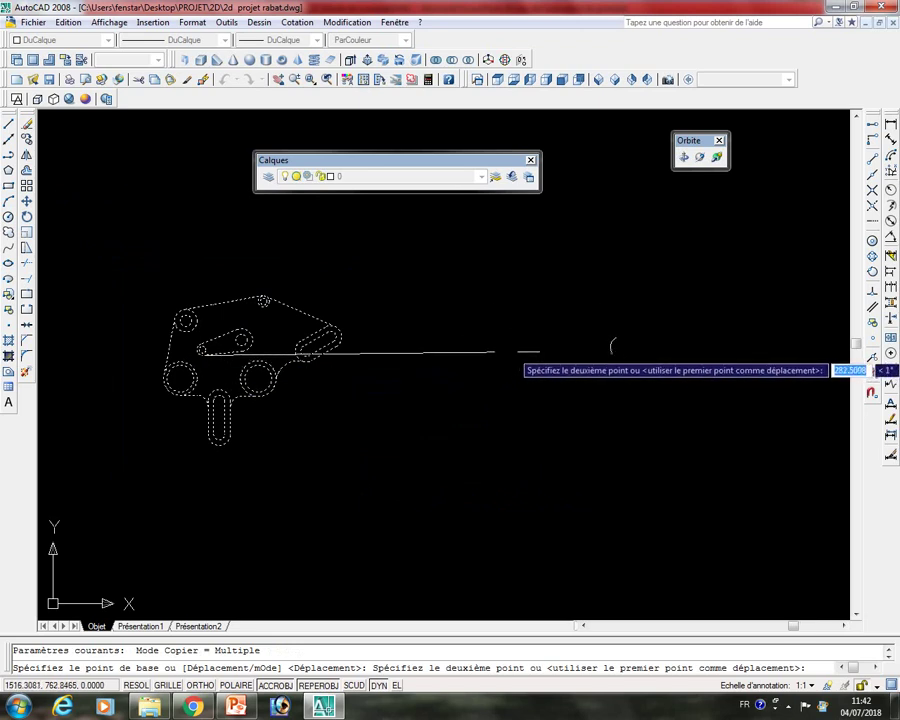
click(516, 346)
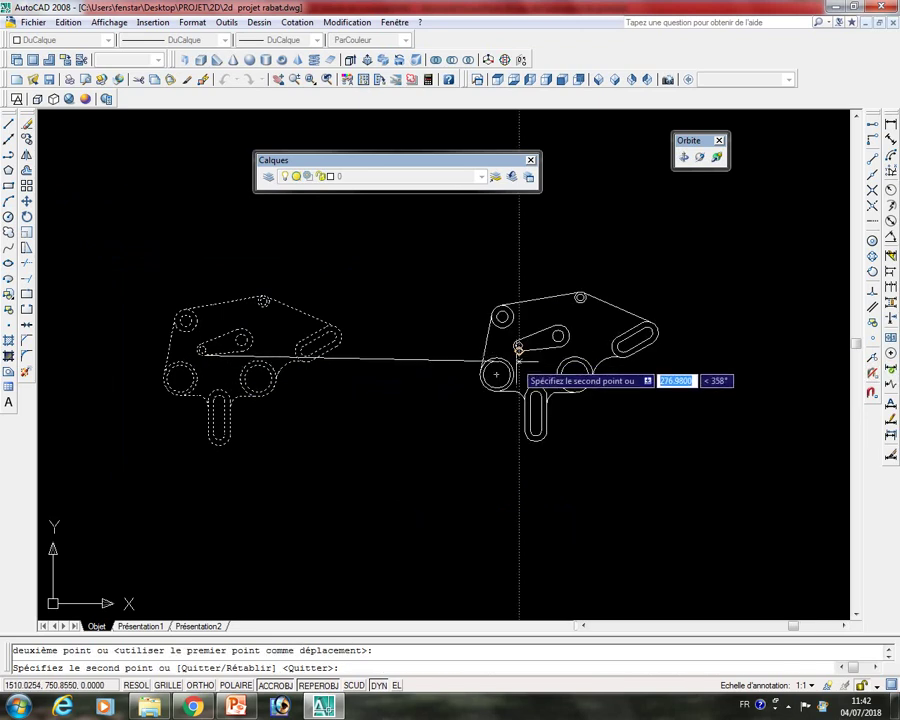
key(Escape)
middle_drag(454, 411, 524, 378)
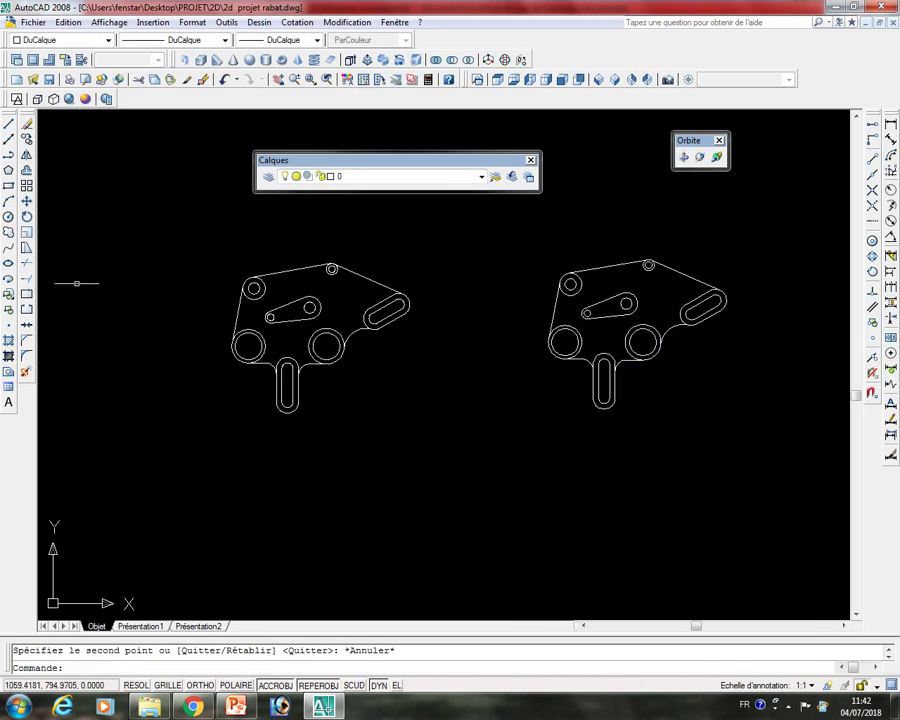
Trim the rings and outer arcs around the holes and upper-right slot
click(26, 262)
key(Return)
scroll(270, 330, up, 3)
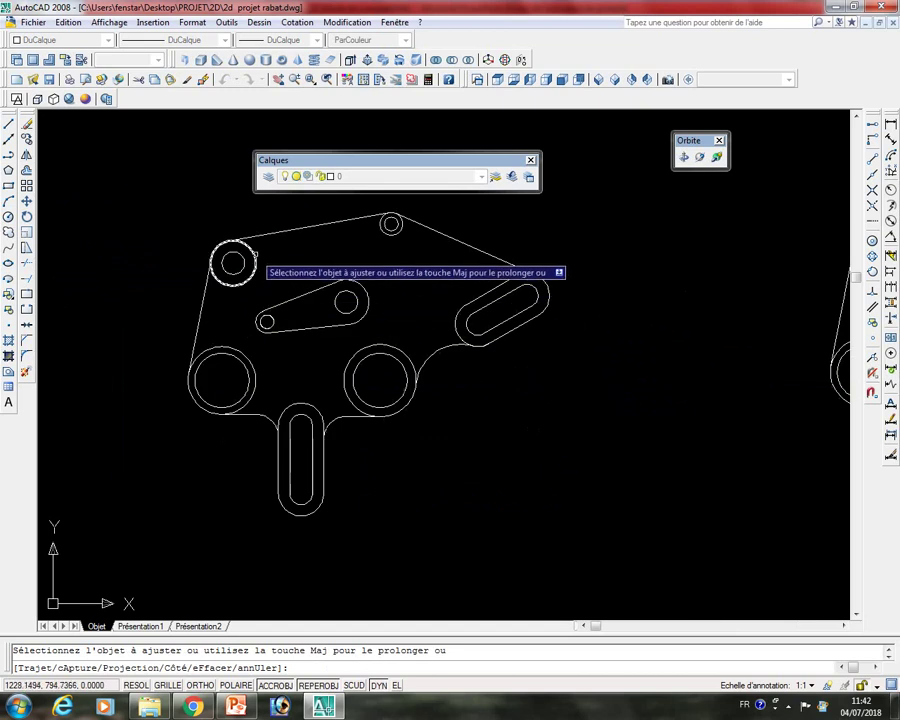
click(230, 360)
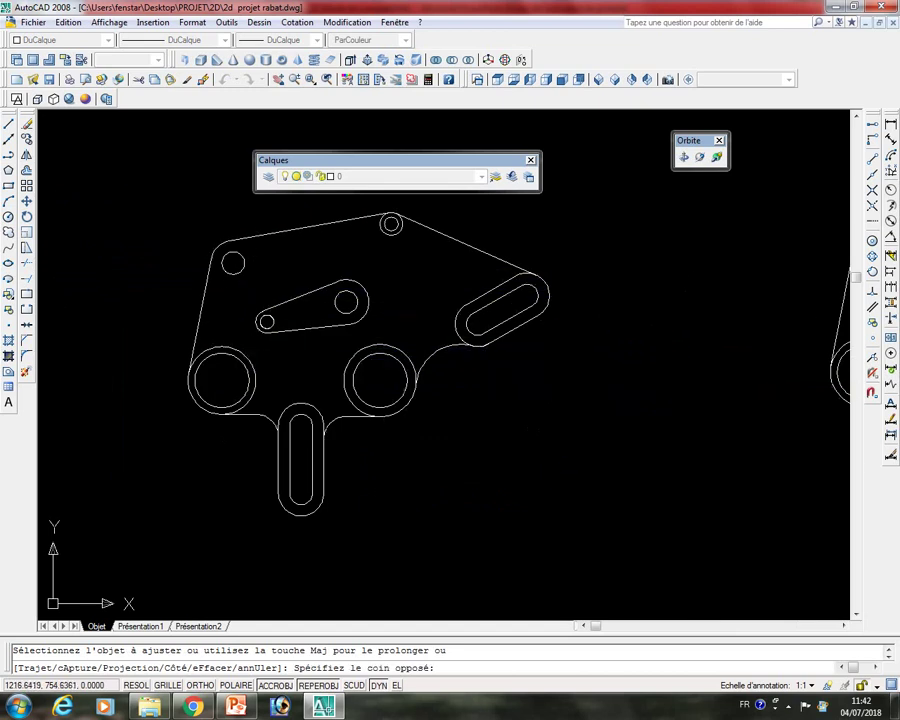
click(232, 352)
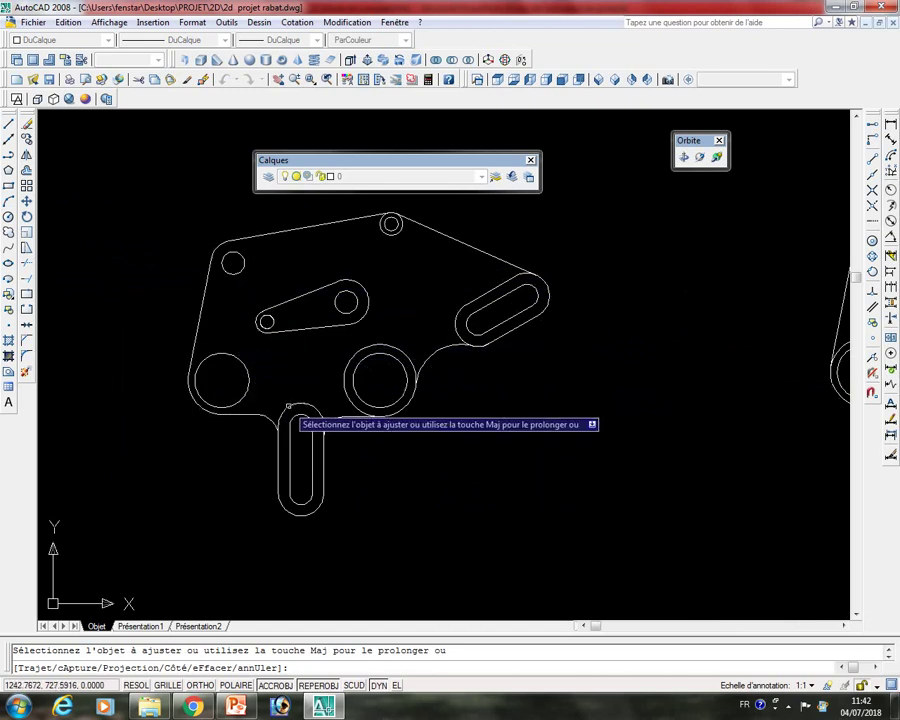
click(354, 357)
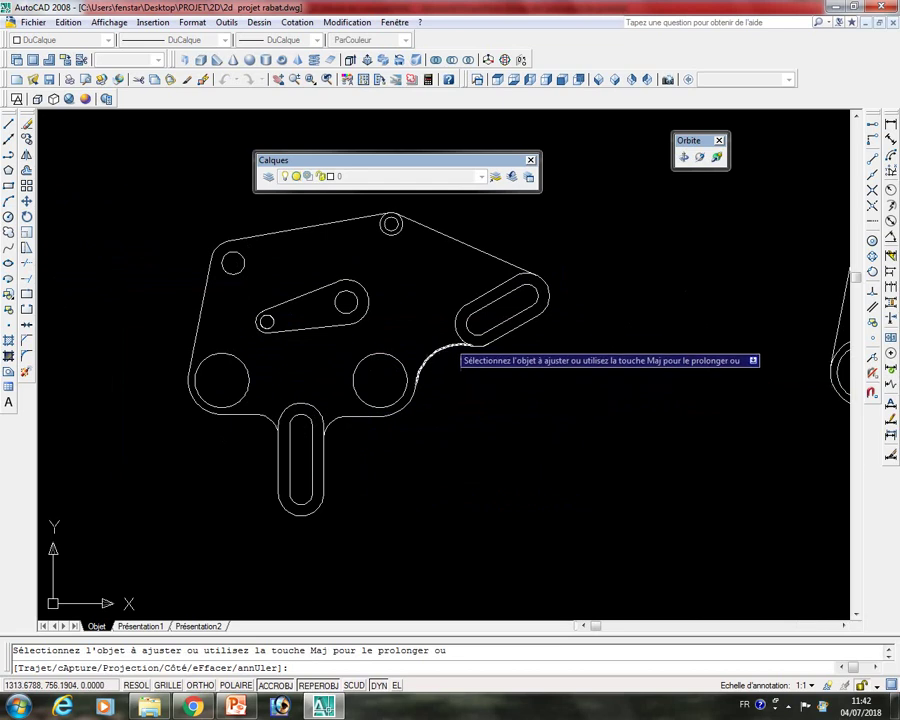
click(458, 333)
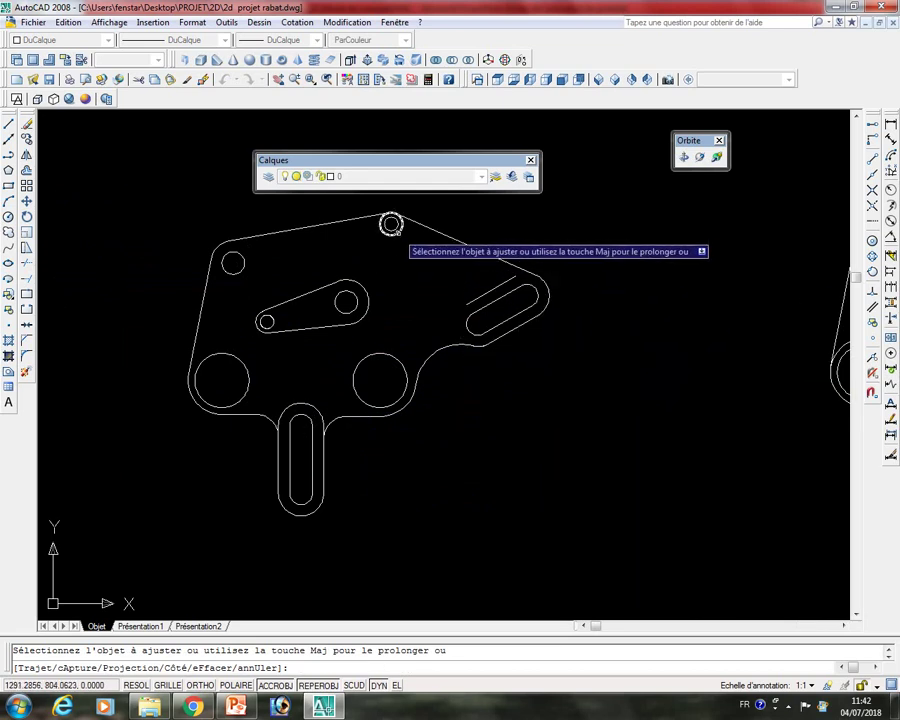
click(394, 230)
key(Escape)
Erase the arcs and tangent lines around the middle and small left holes, plus leftover slot edges
click(360, 296)
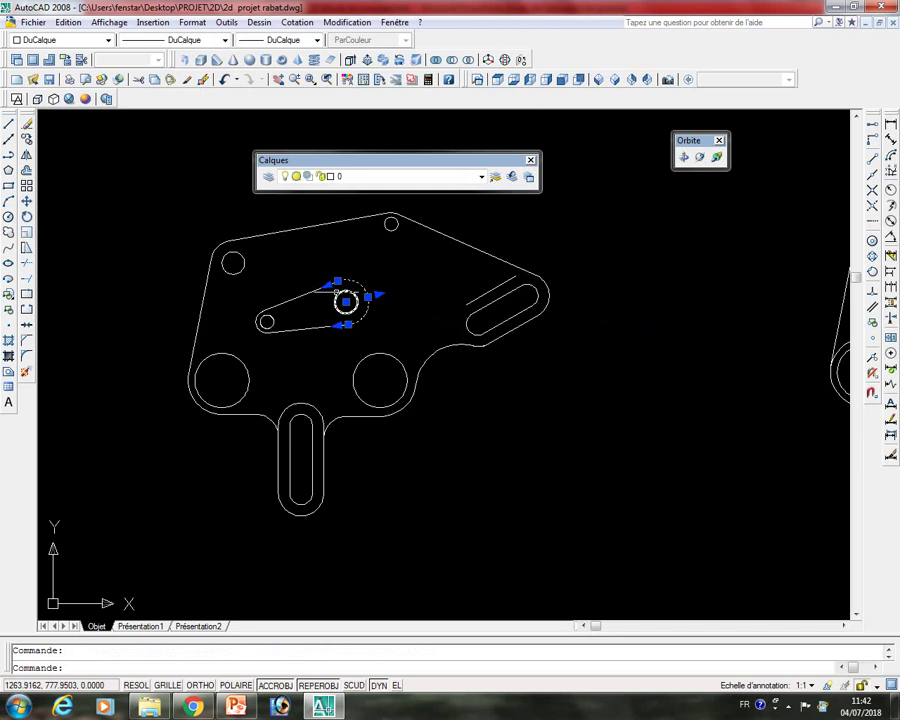
click(290, 302)
click(258, 322)
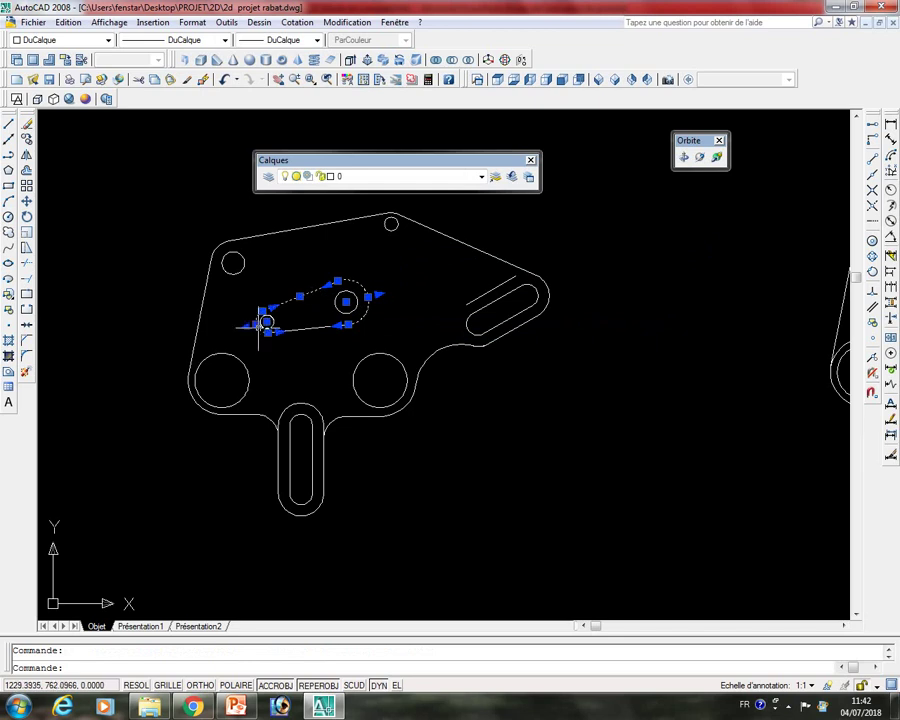
click(300, 328)
key(Delete)
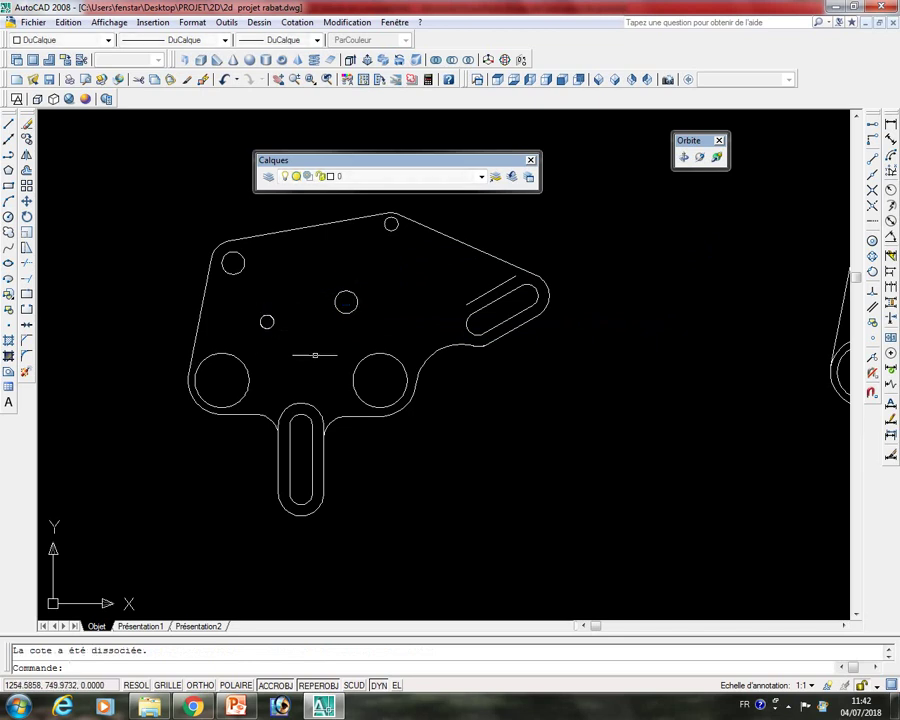
click(474, 298)
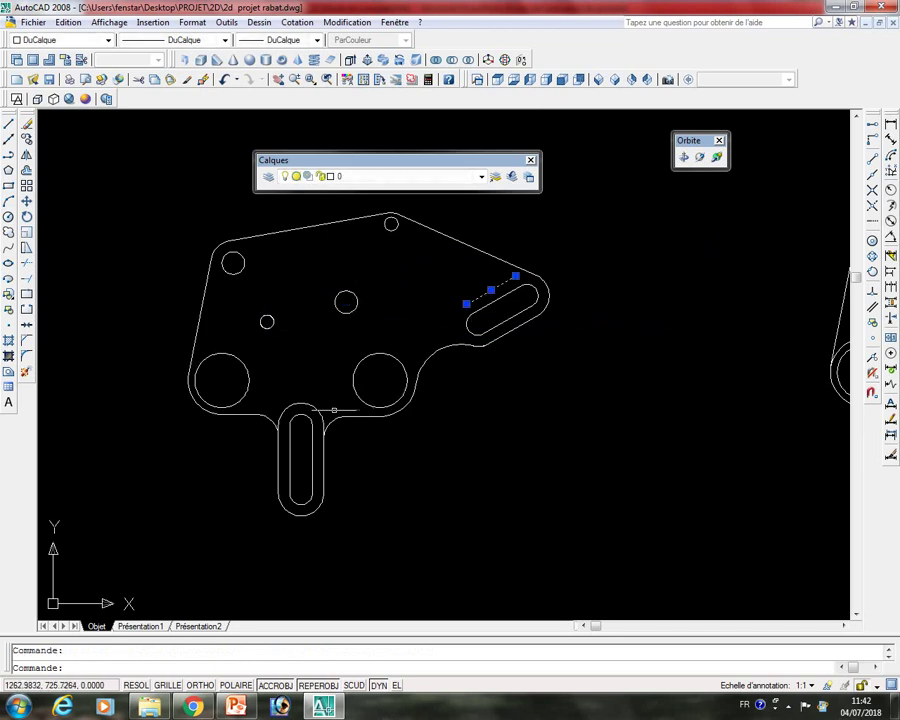
click(301, 412)
key(Delete)
Zoom and pan to show both parts, abandoning a second trim attempt
scroll(249, 382, up, 1)
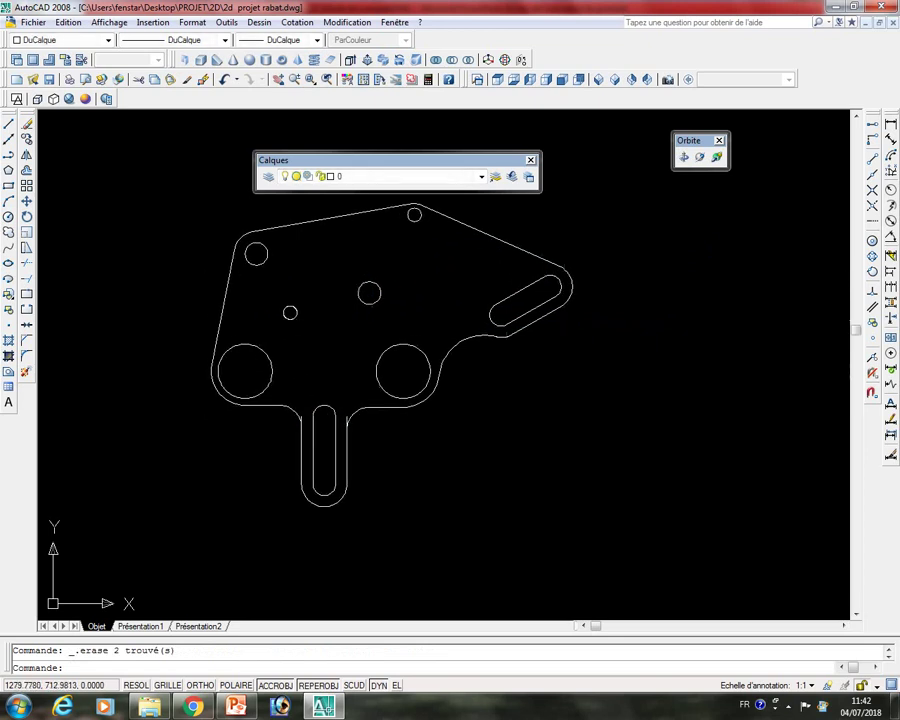
scroll(249, 382, up, 1)
scroll(249, 382, up, 1)
scroll(249, 382, up, 1)
scroll(259, 444, up, 2)
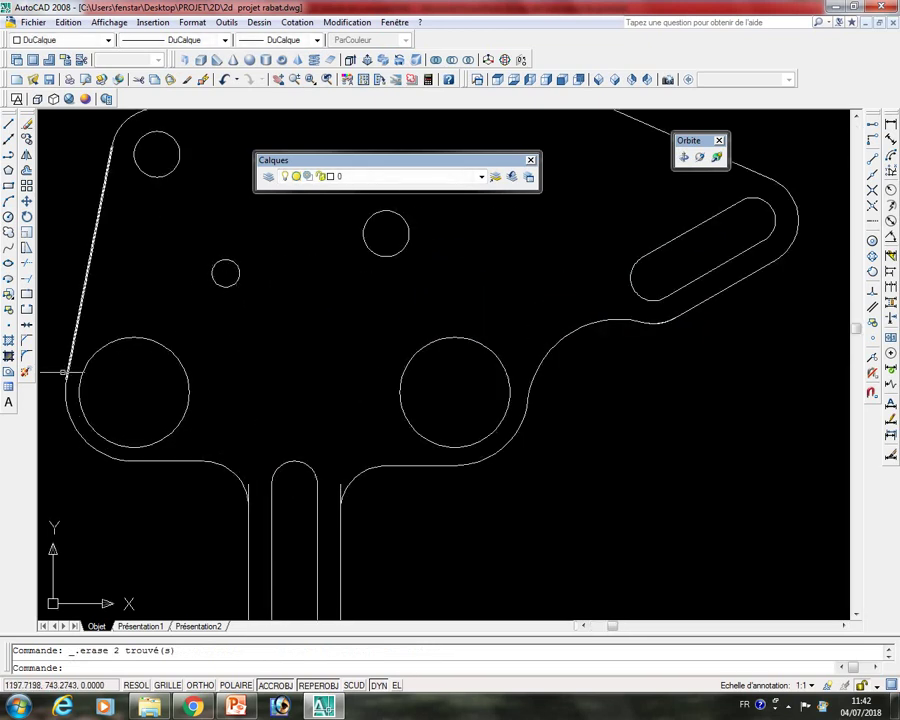
click(26, 263)
key(Return)
scroll(243, 478, up, 5)
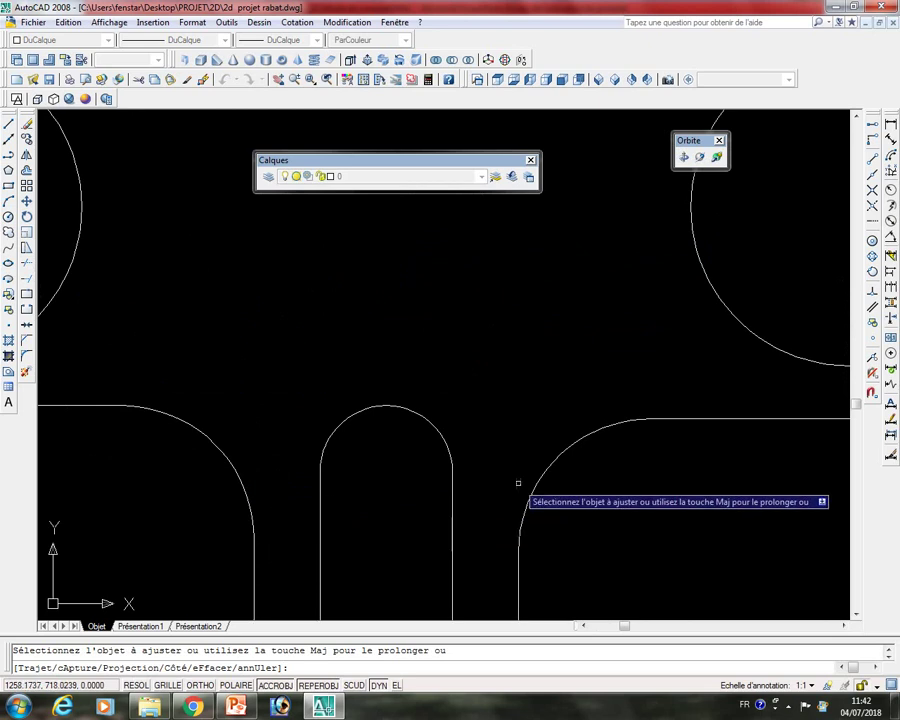
scroll(520, 480, down, 6)
scroll(560, 420, up, 1)
scroll(588, 371, up, 2)
scroll(440, 386, down, 1)
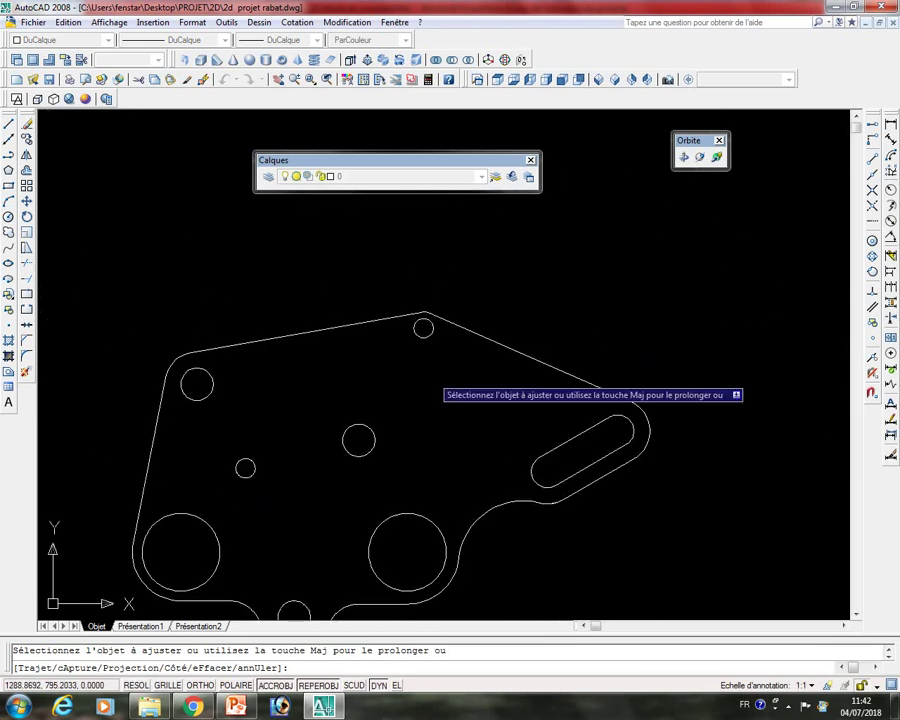
scroll(356, 392, down, 1)
scroll(428, 424, down, 2)
middle_drag(423, 417, 280, 417)
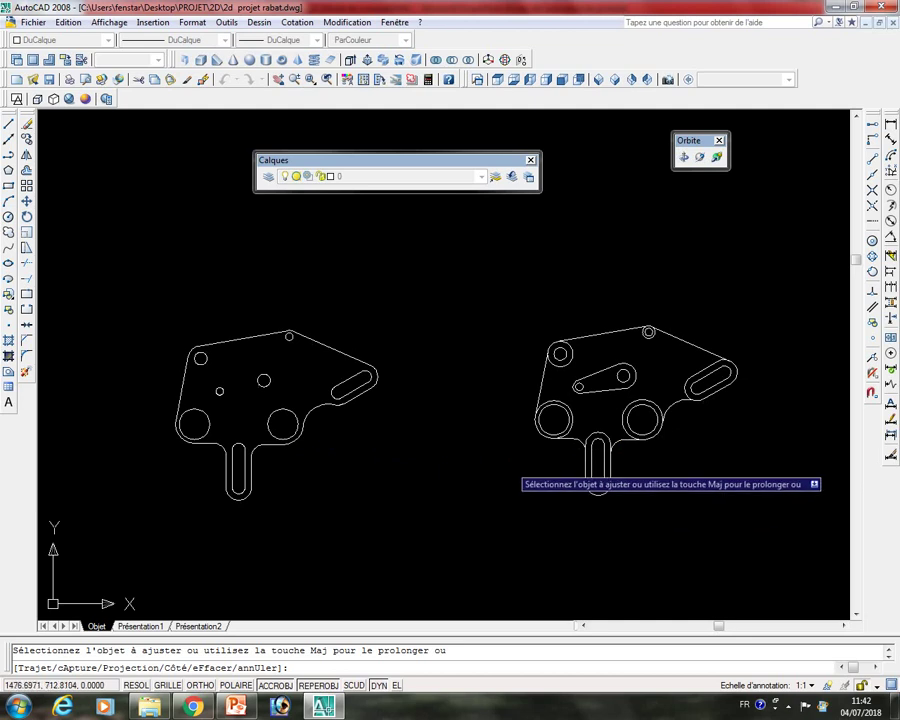
key(Escape)
Erase the right copy's left, top and slanted edges, a fillet arc and two short lines
click(541, 383)
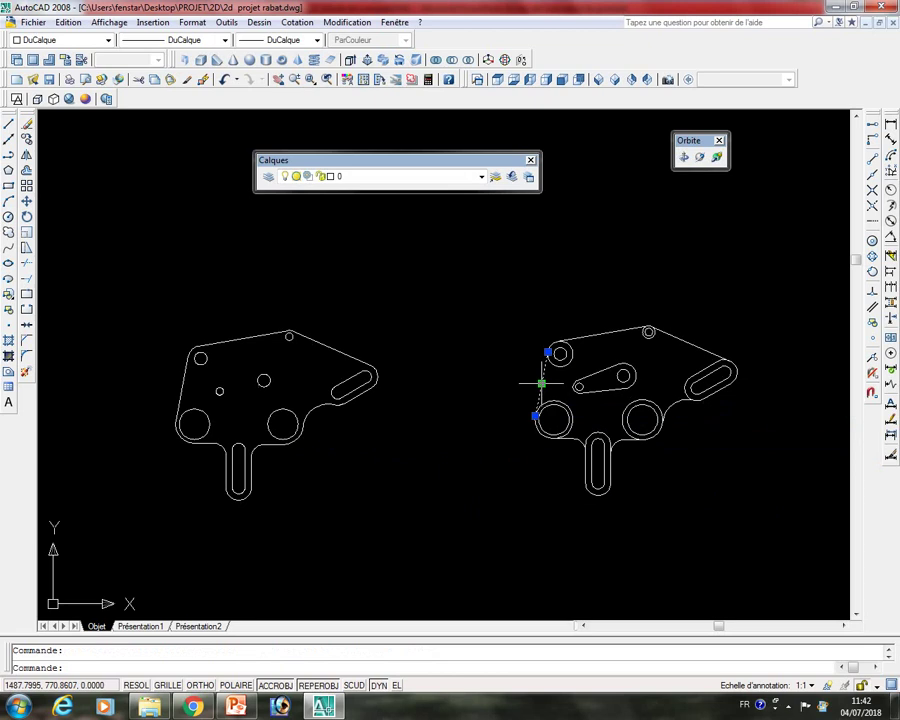
key(Delete)
click(582, 337)
key(Delete)
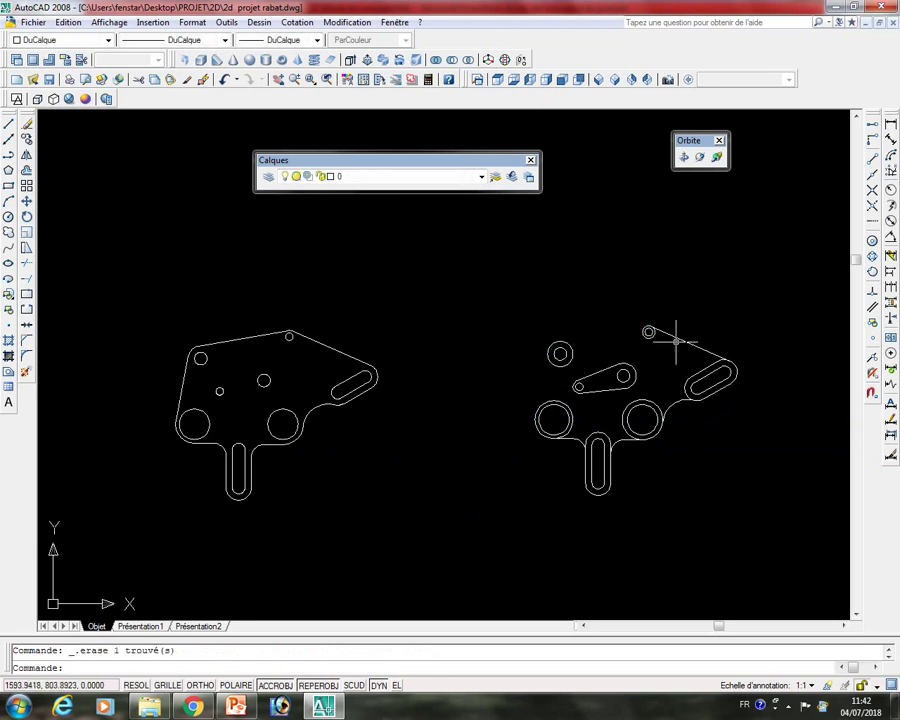
click(676, 343)
key(Delete)
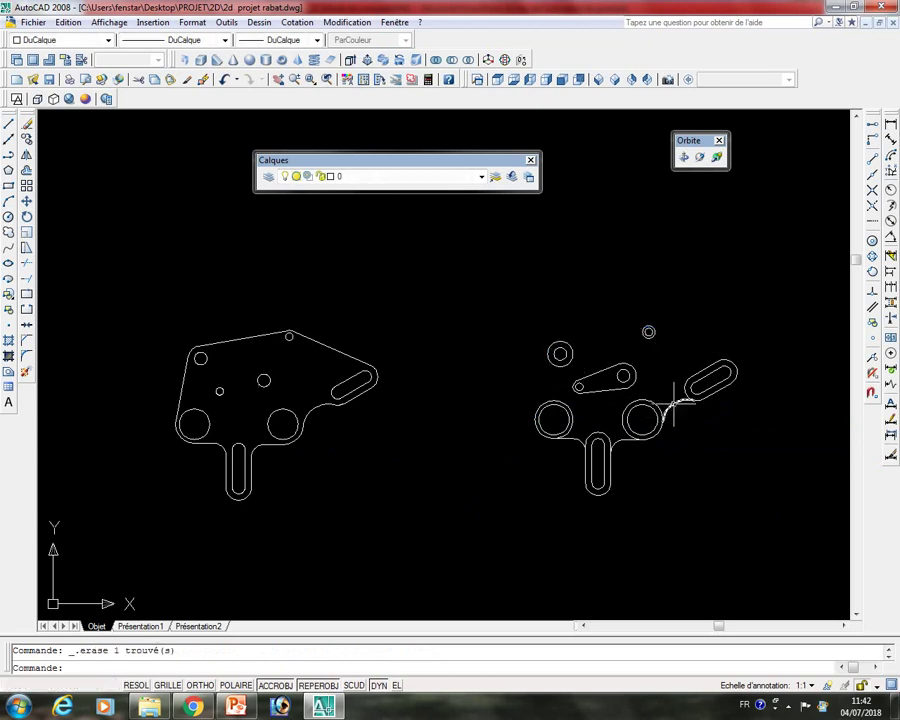
click(673, 405)
key(Delete)
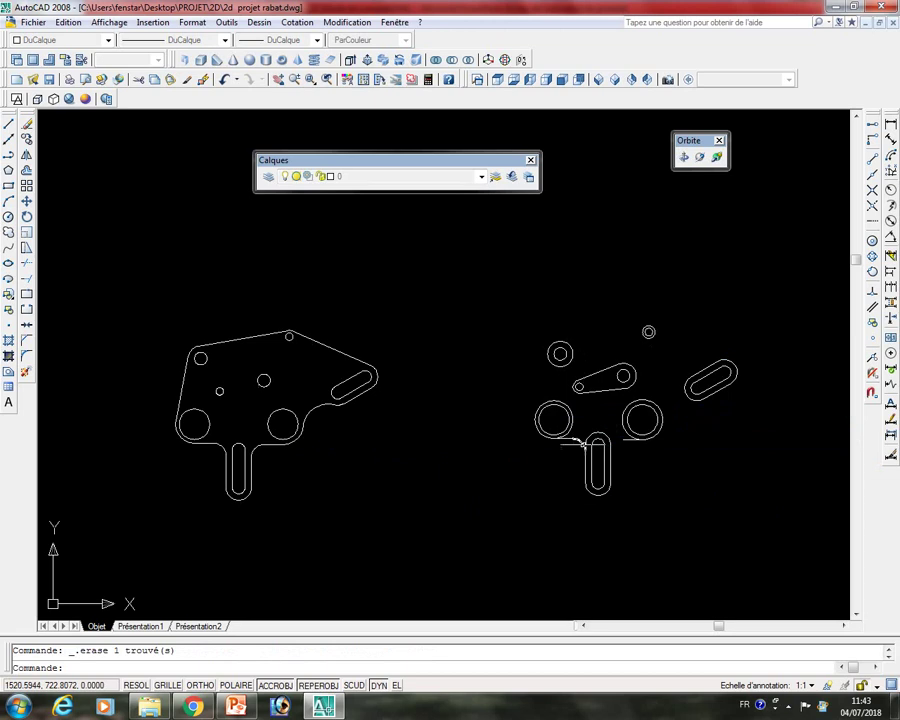
click(572, 432)
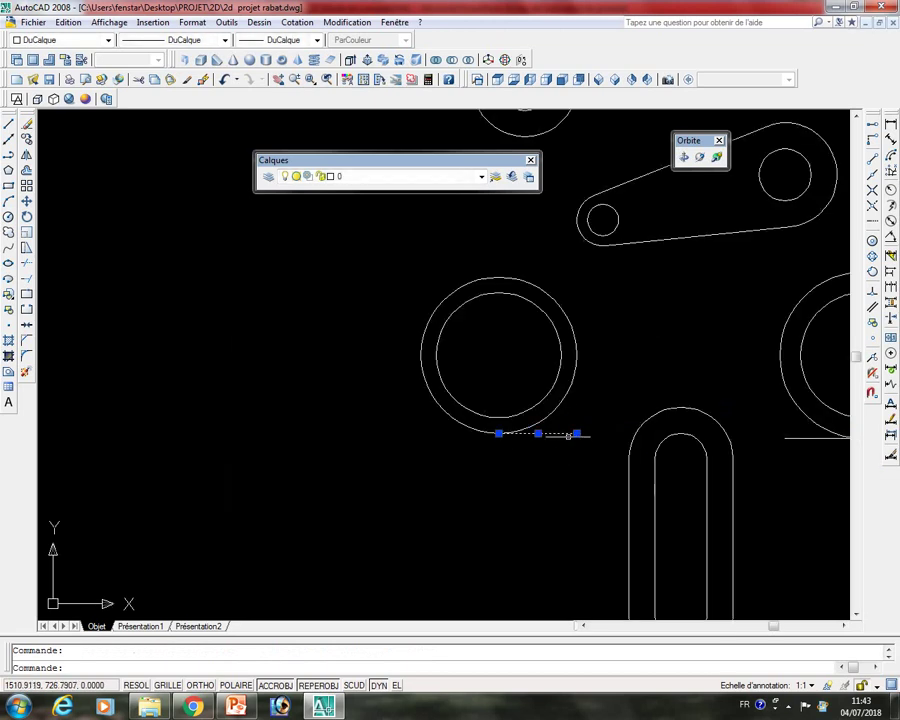
key(Delete)
click(790, 438)
key(Delete)
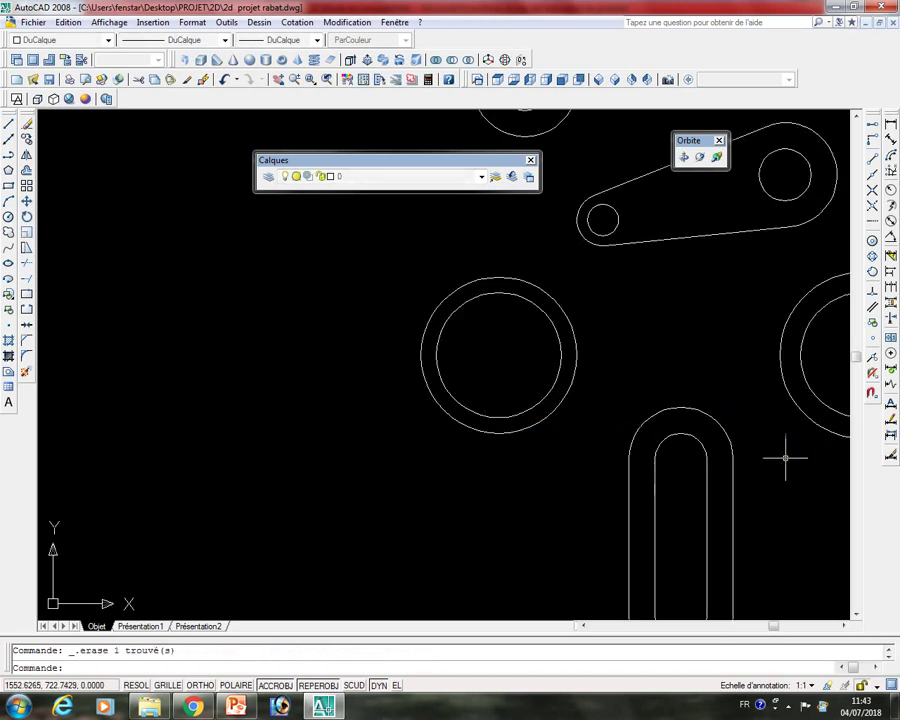
Zoom and recentre the view on both parts
scroll(727, 513, down, 3)
scroll(600, 500, down, 3)
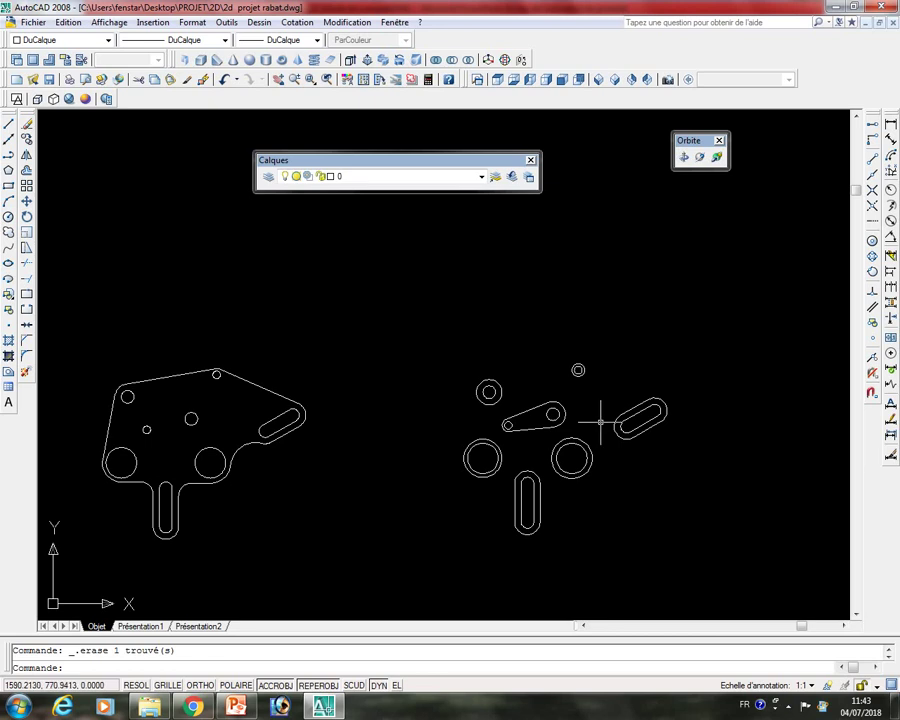
middle_drag(110, 526, 203, 498)
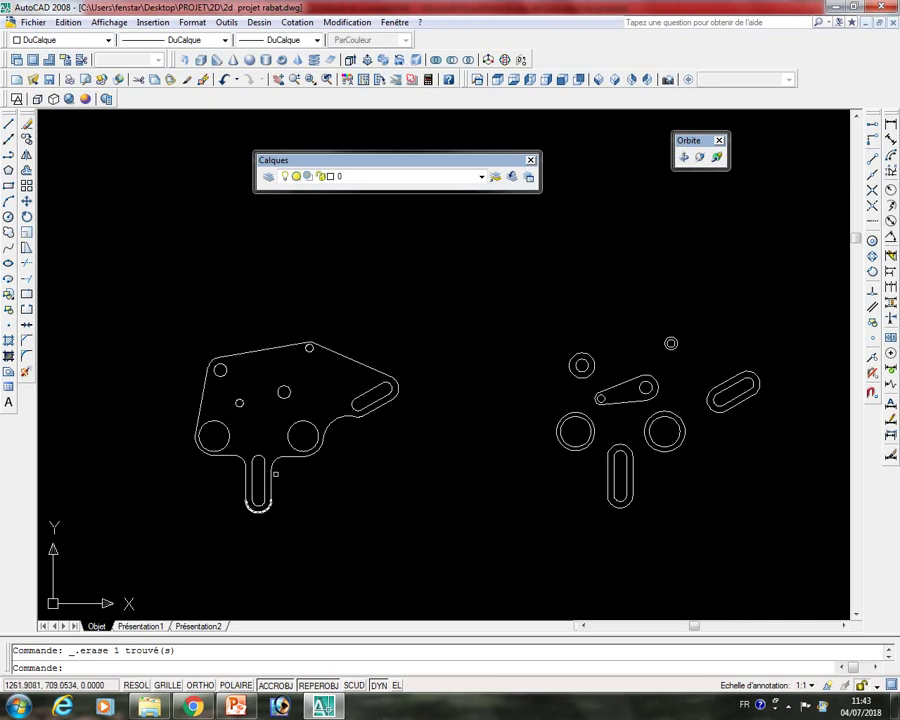
middle_drag(376, 396, 410, 396)
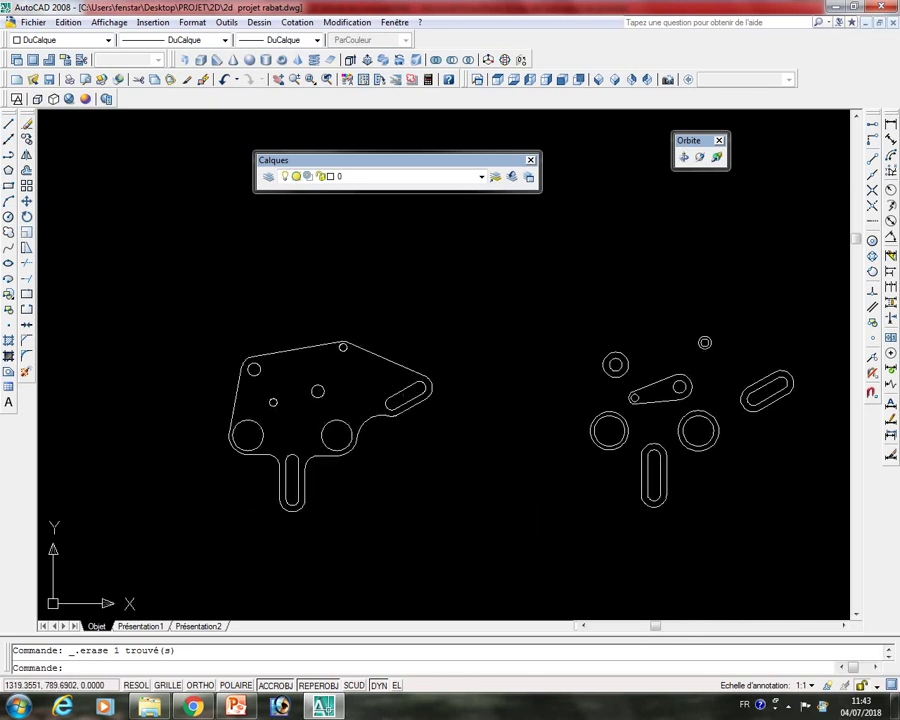
scroll(226, 430, up, 3)
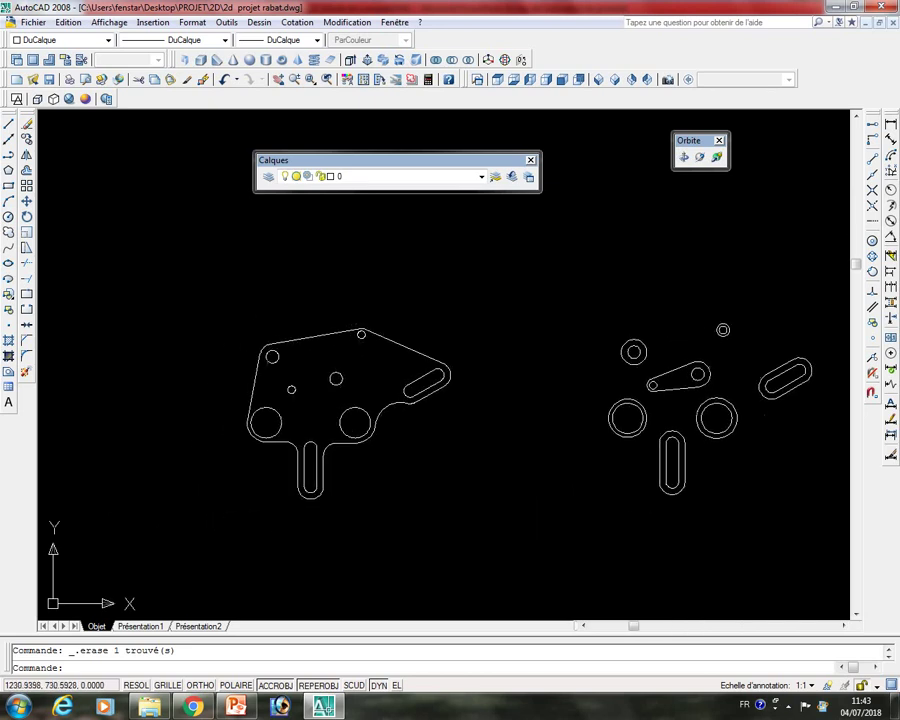
scroll(270, 430, up, 1)
scroll(284, 427, up, 2)
scroll(284, 427, up, 2)
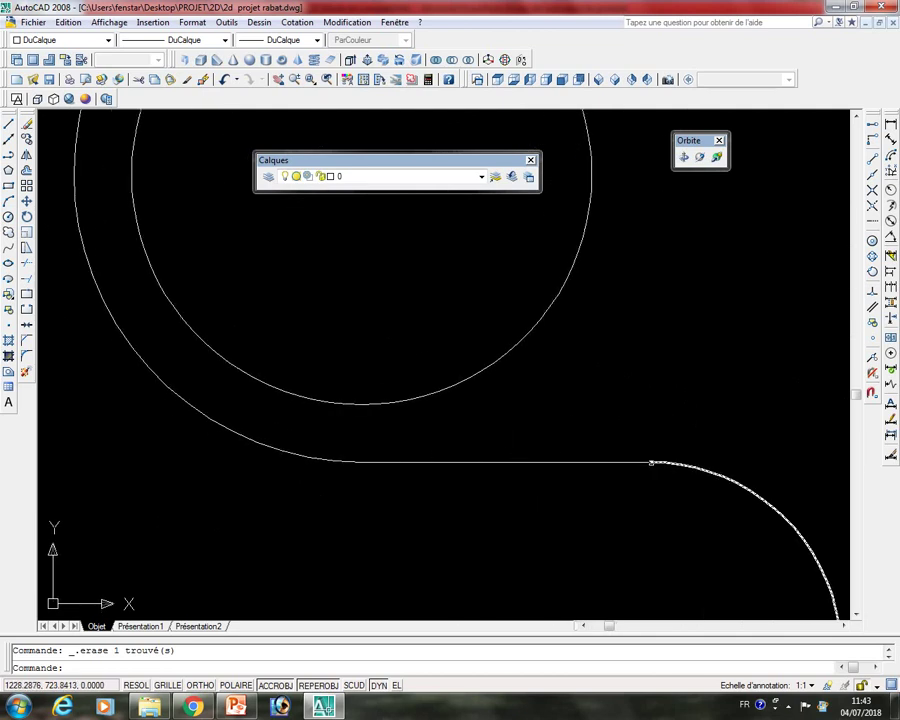
Zoom in on the left plate's lower curved edge and delete the duplicate curve segment
middle_drag(655, 463, 638, 471)
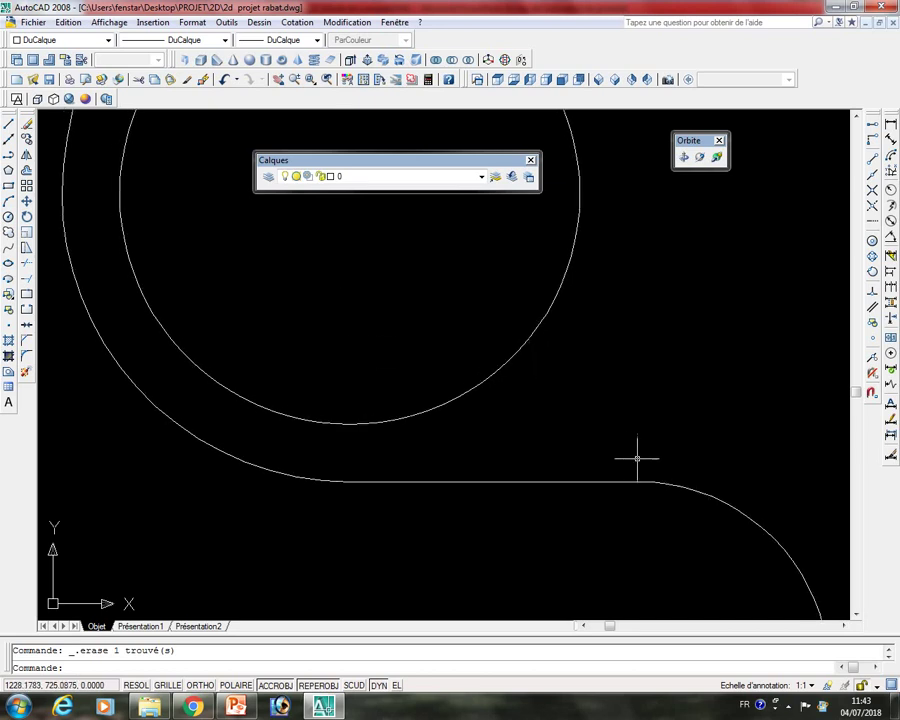
scroll(636, 458, up, 3)
scroll(676, 484, down, 1)
scroll(690, 480, down, 1)
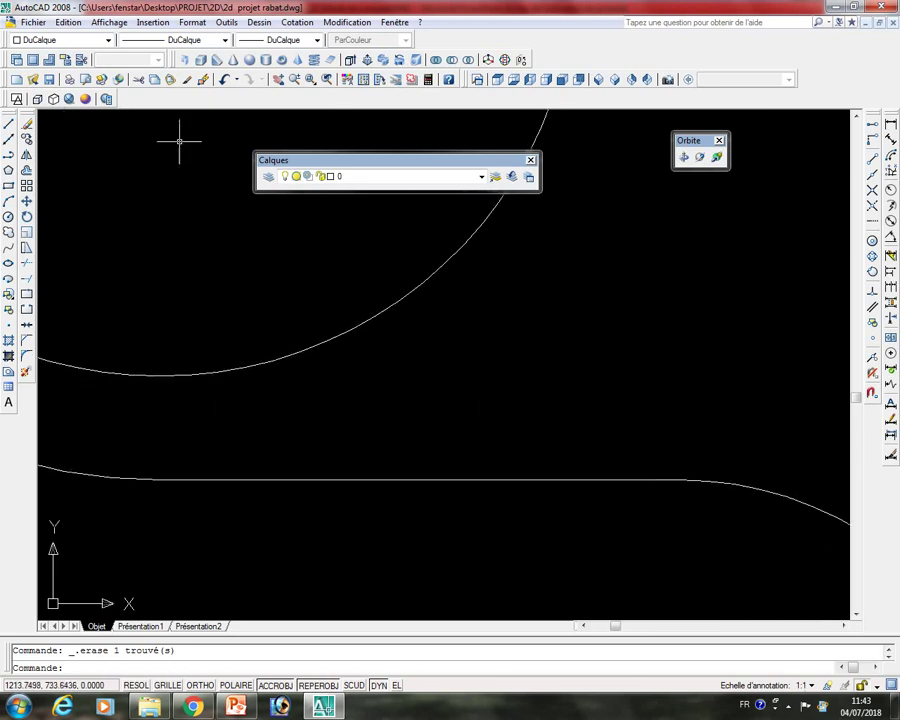
scroll(422, 442, down, 2)
scroll(273, 428, up, 2)
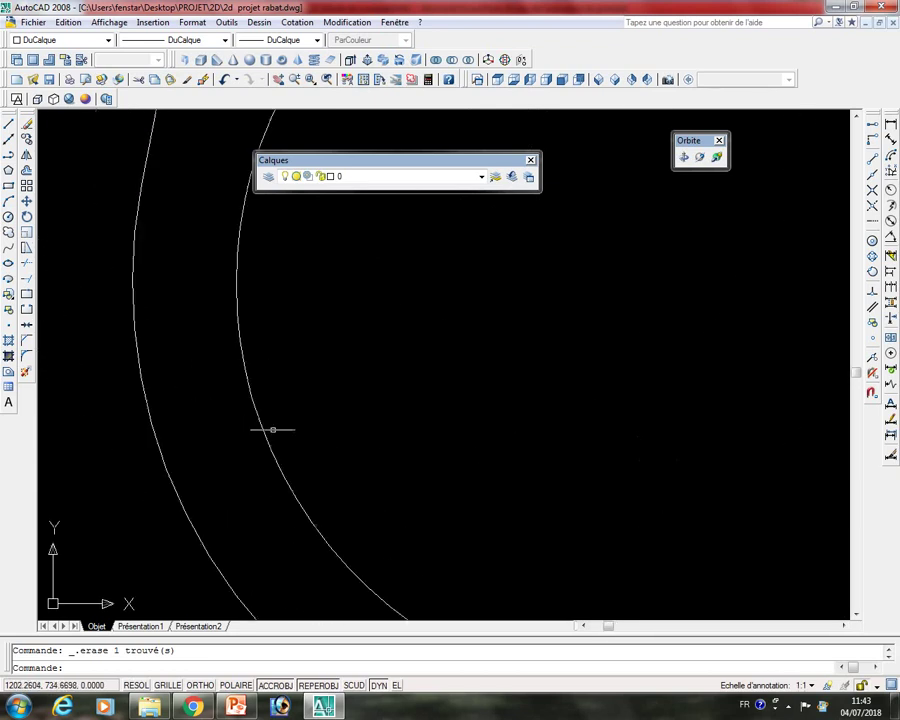
scroll(287, 490, down, 2)
scroll(345, 434, down, 2)
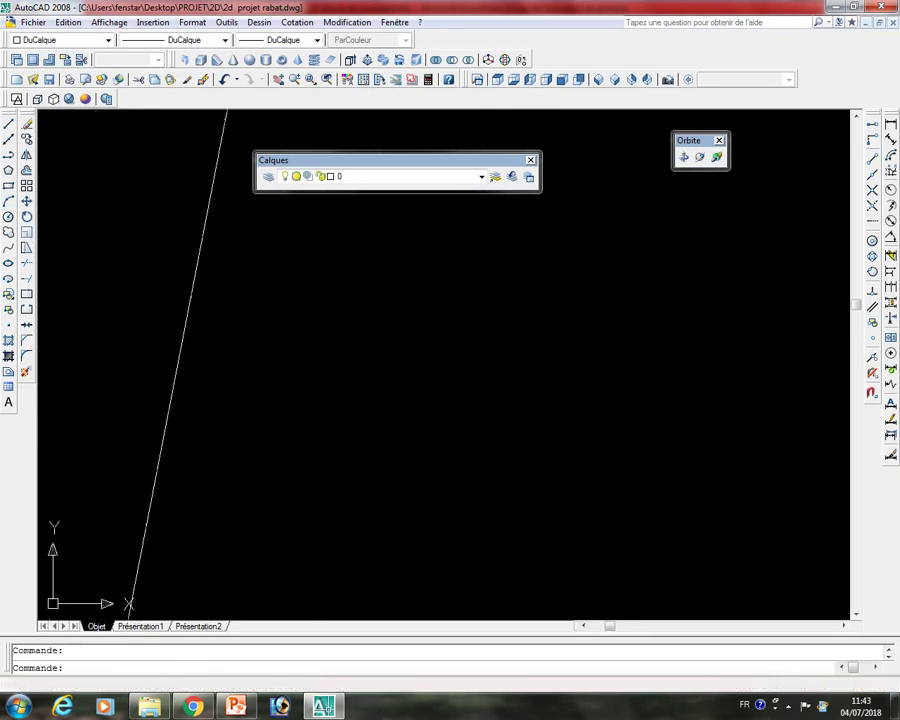
scroll(267, 470, down, 3)
mouse_move(757, 288)
middle_down()
mouse_move(637, 422)
mouse_move(432, 399)
mouse_move(290, 399)
mouse_move(183, 377)
mouse_move(197, 333)
mouse_move(188, 252)
middle_up()
middle_drag(533, 592, 603, 502)
scroll(603, 502, up, 2)
scroll(550, 470, up, 2)
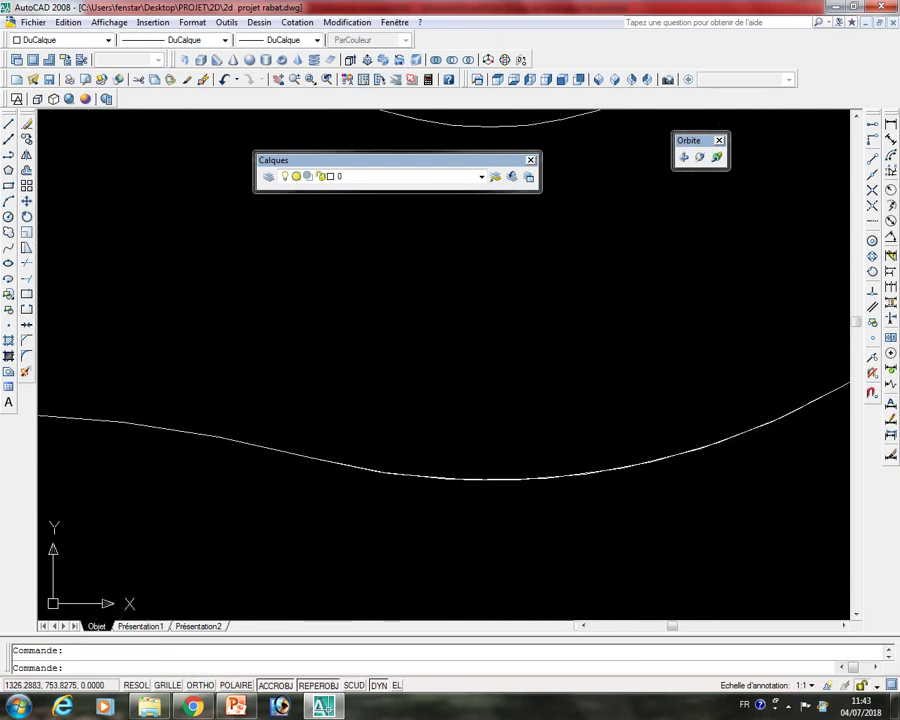
scroll(494, 448, up, 1)
scroll(532, 396, up, 2)
scroll(569, 410, down, 2)
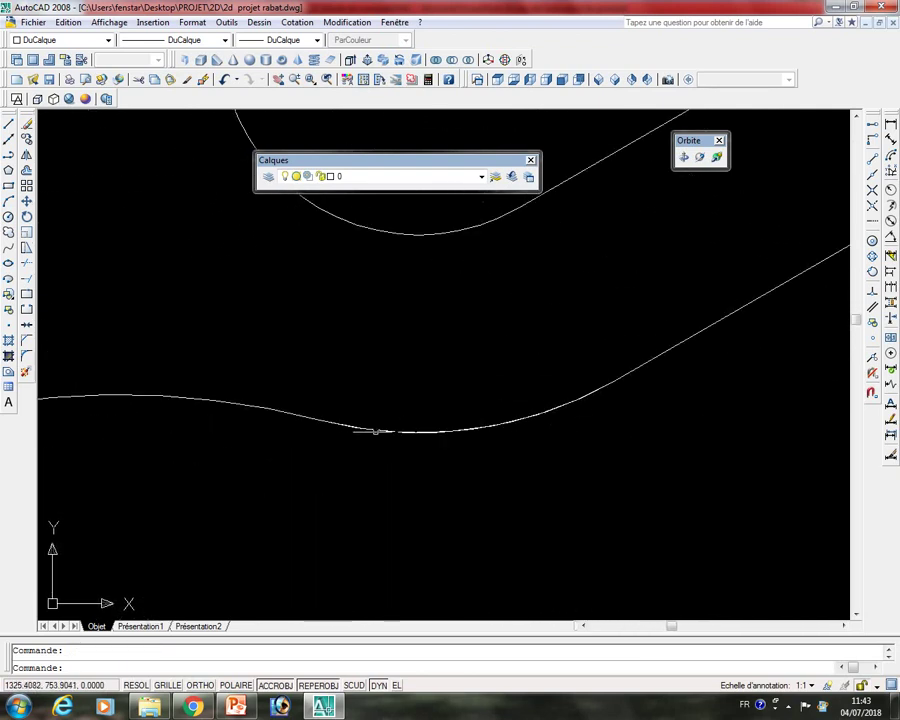
scroll(427, 434, up, 1)
scroll(427, 434, up, 1)
scroll(422, 428, up, 1)
scroll(422, 427, up, 1)
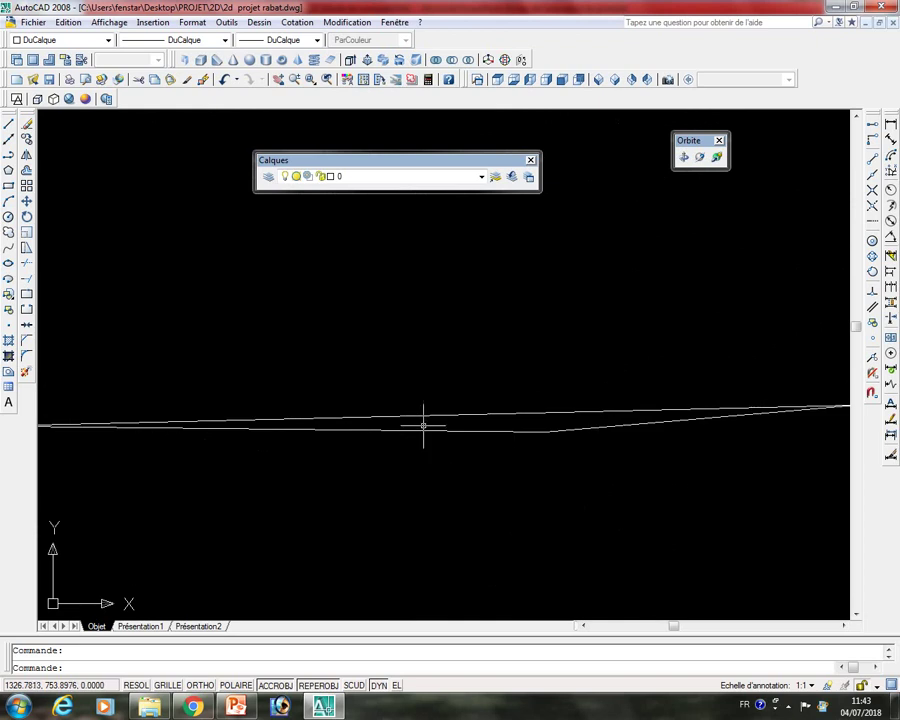
scroll(423, 427, down, 1)
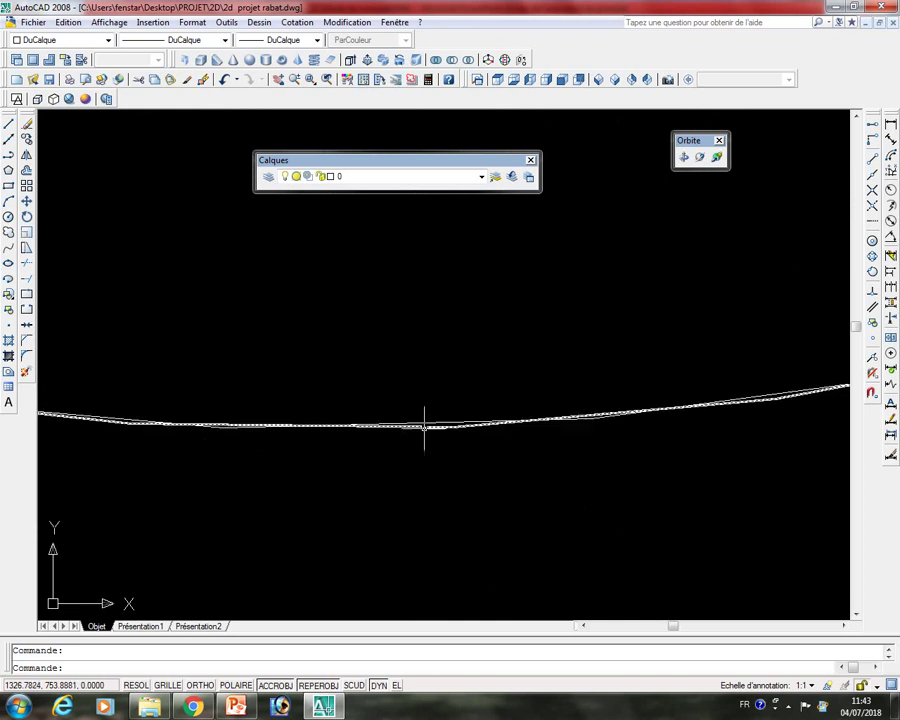
scroll(422, 420, down, 1)
scroll(442, 444, up, 1)
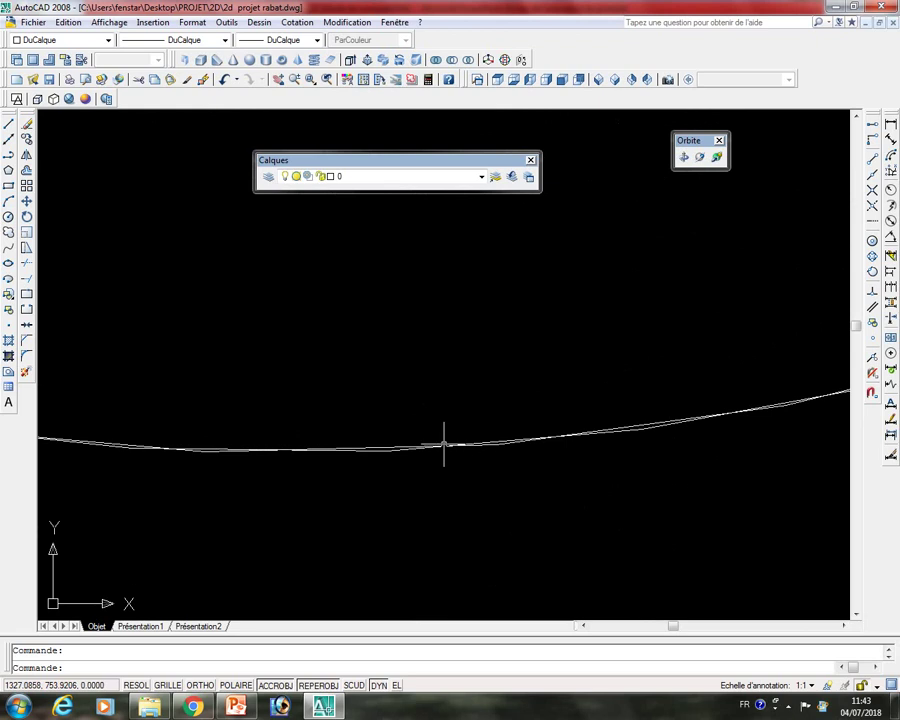
scroll(442, 444, down, 1)
scroll(430, 462, down, 1)
scroll(400, 504, down, 1)
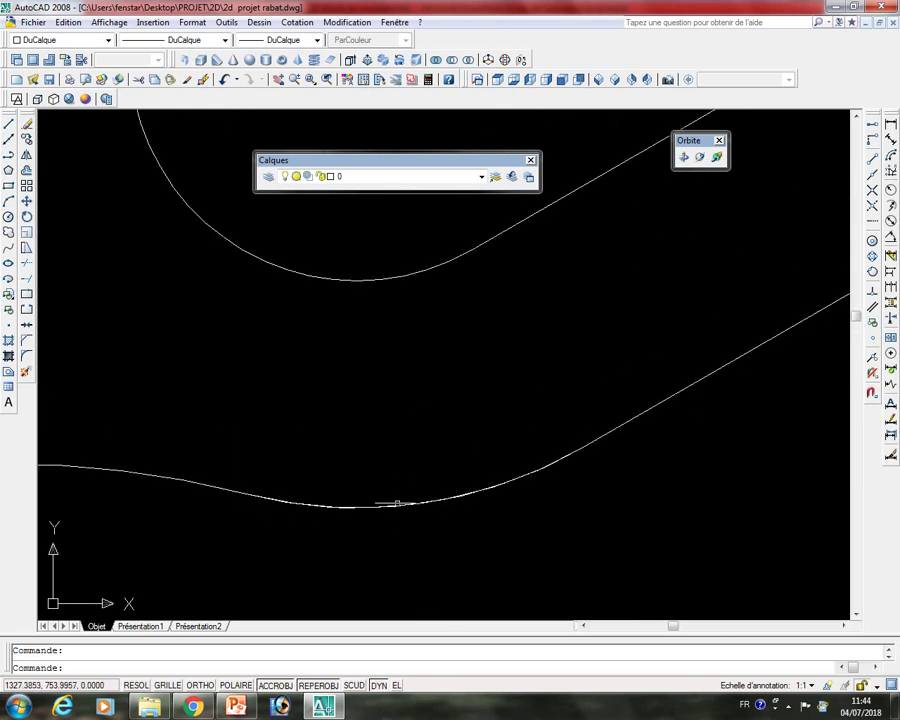
click(398, 505)
key(Delete)
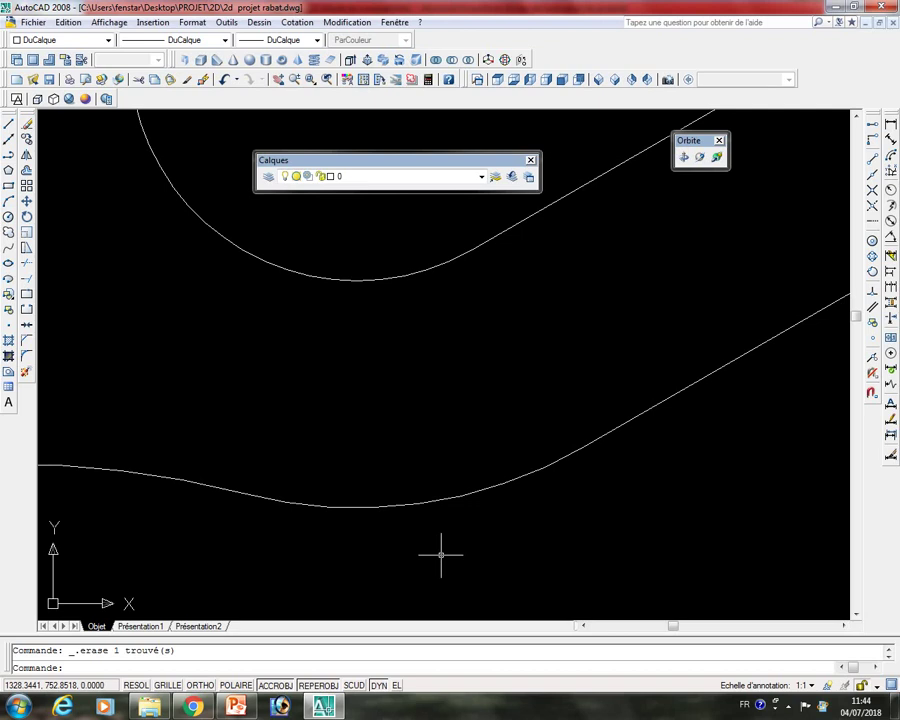
Zoom back out over the whole drawing and begin the 3D modelling work
scroll(440, 556, down, 2)
scroll(438, 557, down, 3)
scroll(400, 530, up, 1)
scroll(382, 522, up, 3)
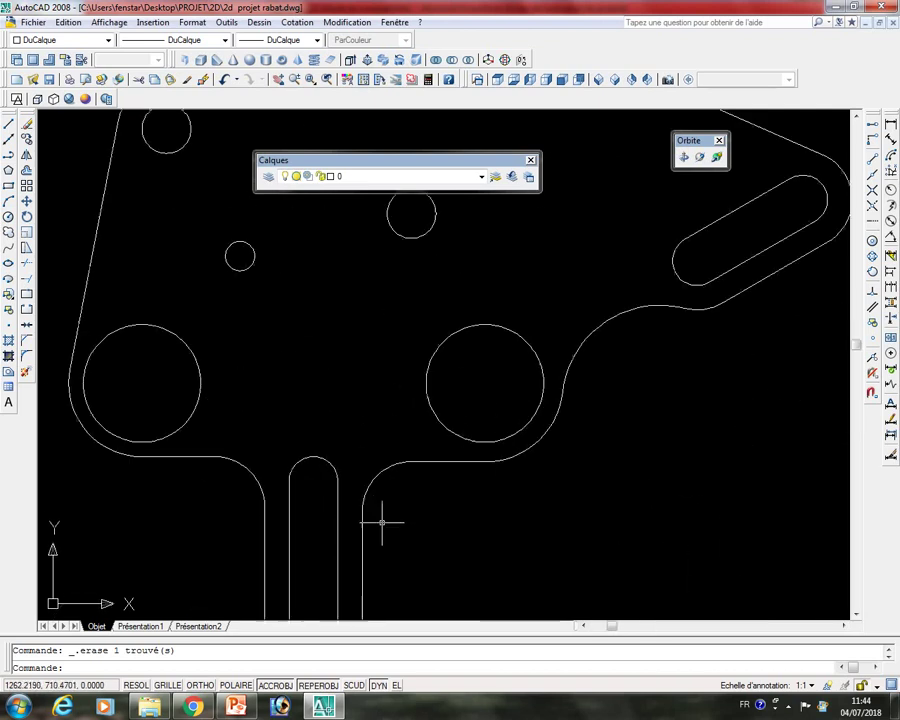
scroll(400, 495, down, 1)
scroll(410, 520, up, 1)
scroll(404, 547, up, 3)
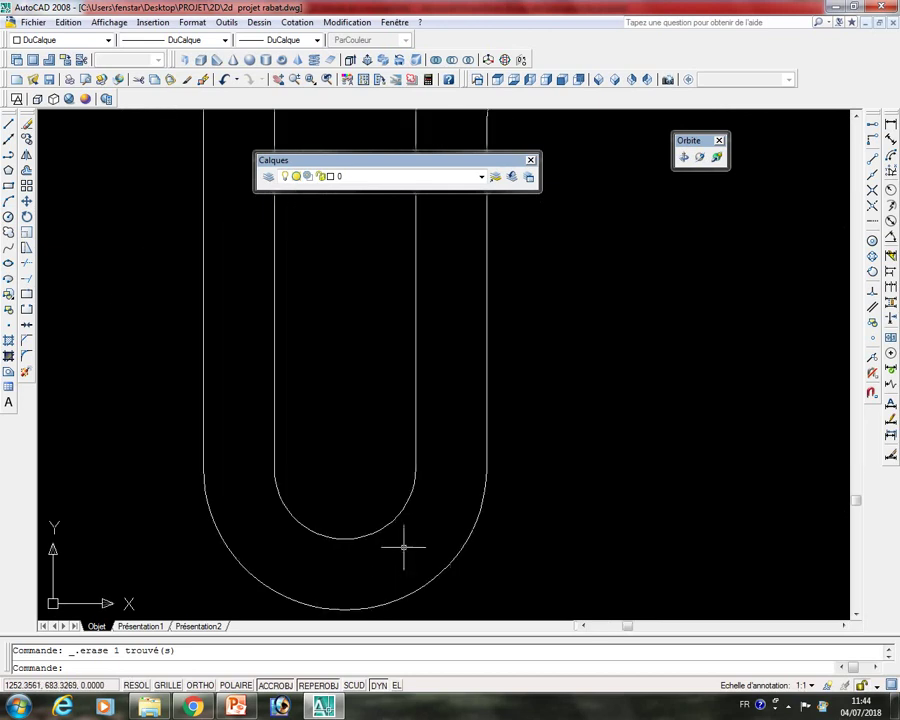
scroll(245, 523, up, 2)
scroll(255, 503, up, 2)
scroll(280, 450, up, 2)
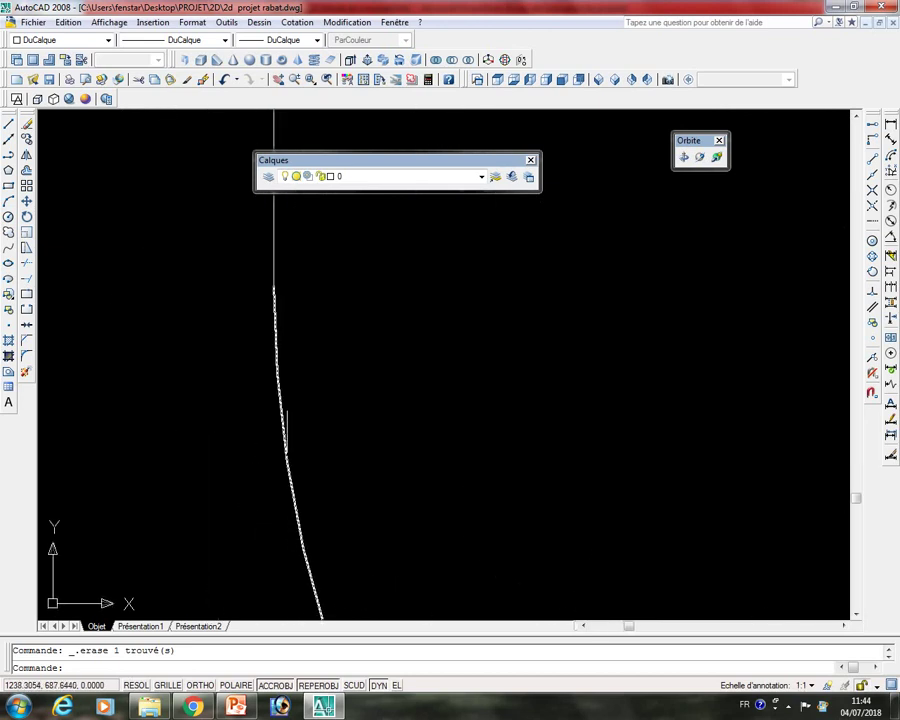
scroll(420, 403, down, 10)
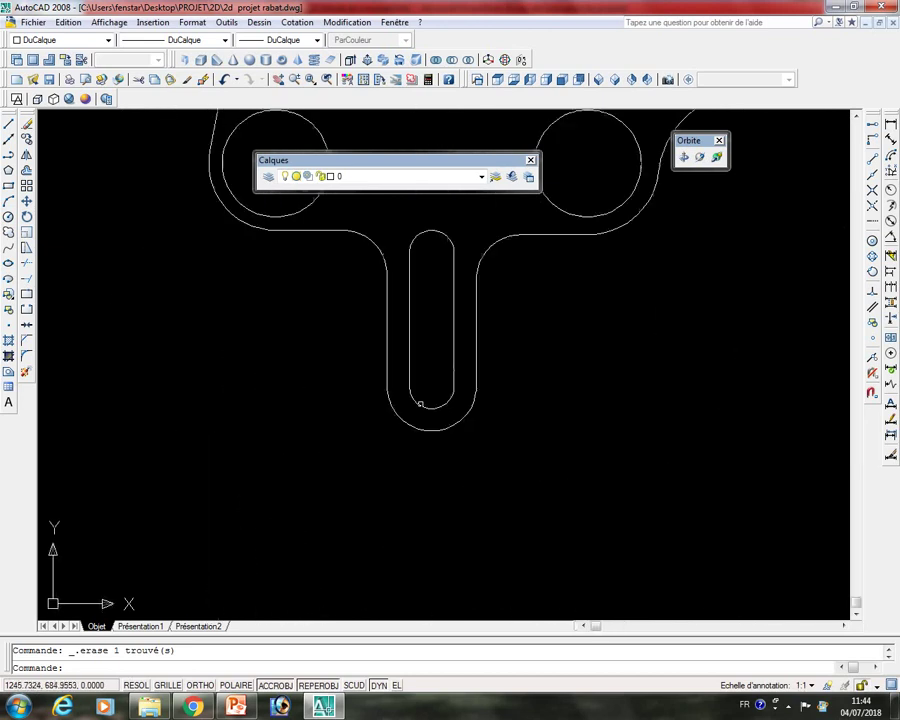
scroll(420, 403, down, 5)
scroll(450, 420, up, 3)
scroll(440, 440, up, 2)
scroll(399, 455, down, 6)
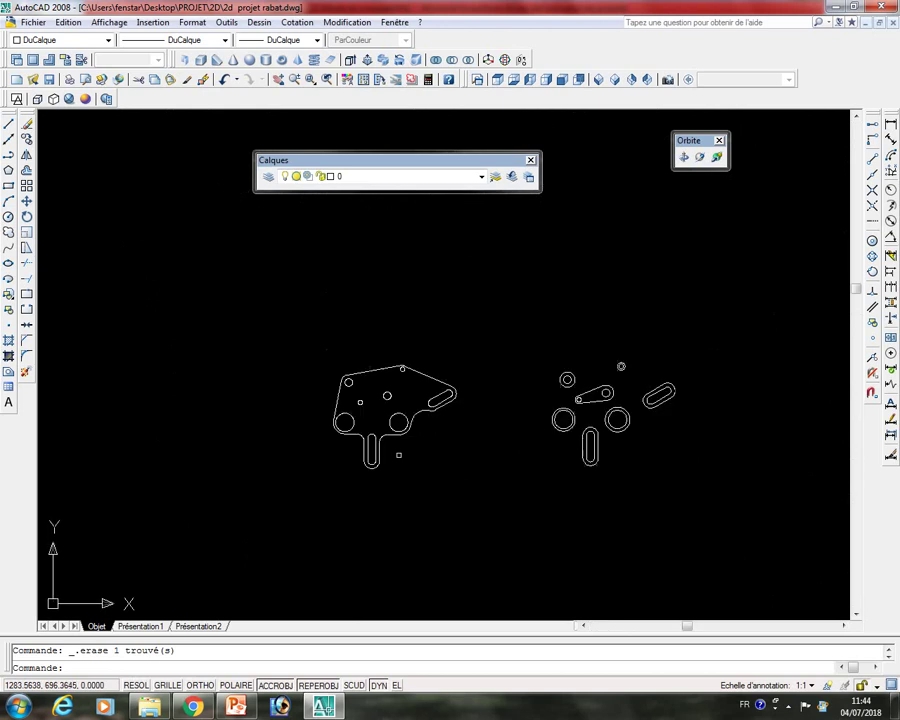
click(8, 371)
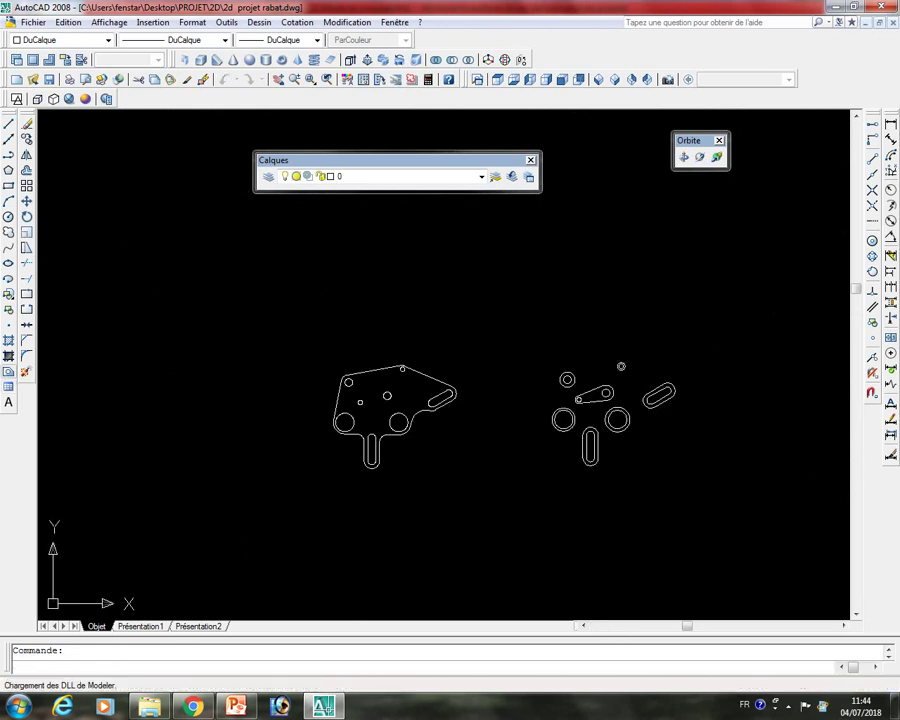
Make the switched-off axes layer current from the floating Calques toolbar, accepting the warning
double_click(470, 160)
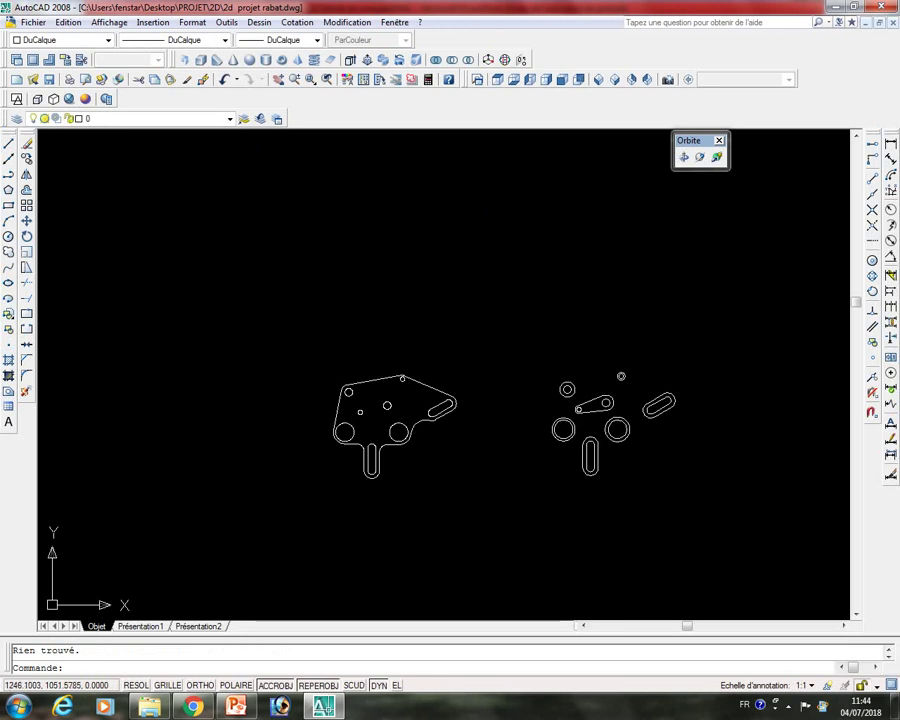
mouse_move(238, 122)
mouse_down()
mouse_move(237, 130)
mouse_move(468, 200)
mouse_up()
click(471, 208)
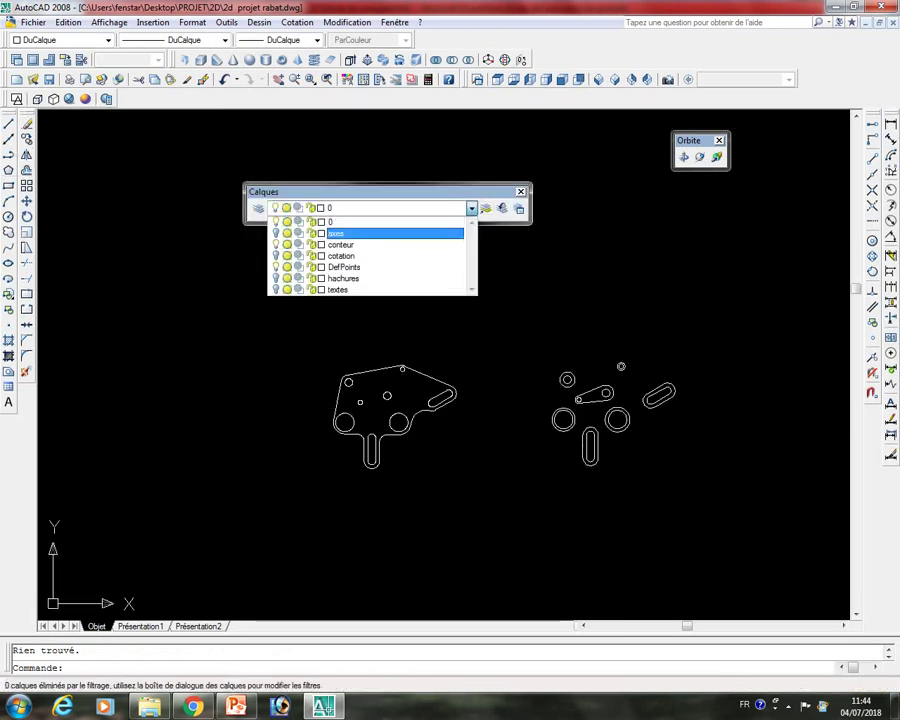
click(330, 221)
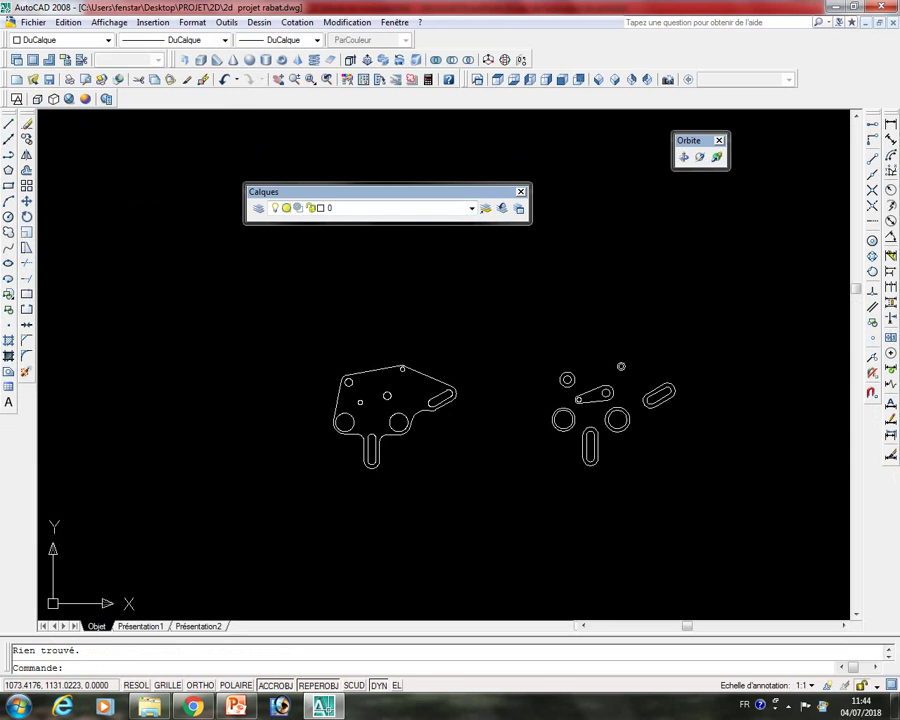
click(471, 208)
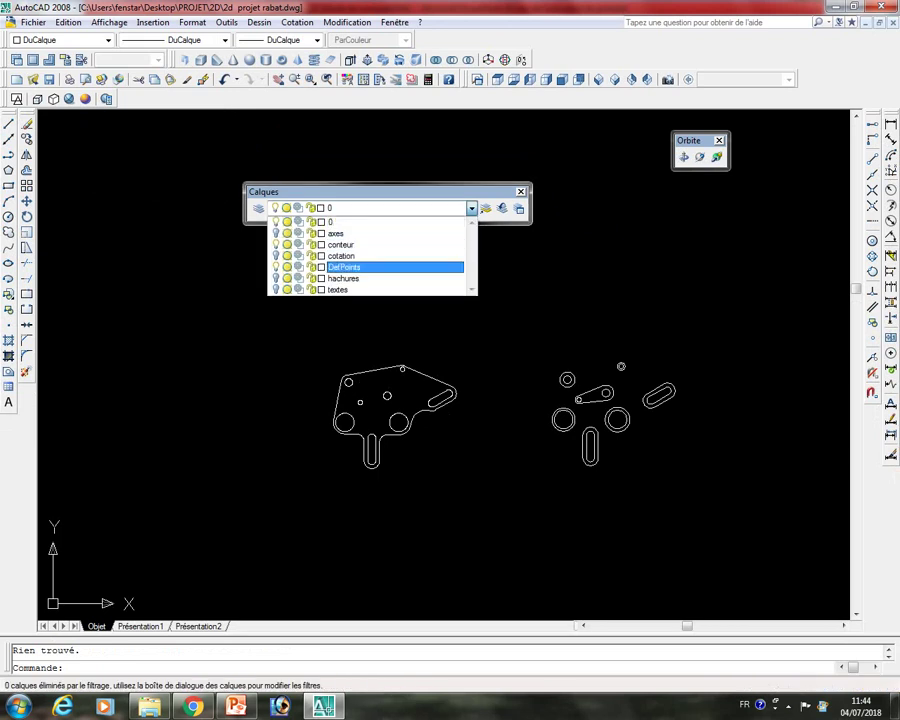
click(340, 233)
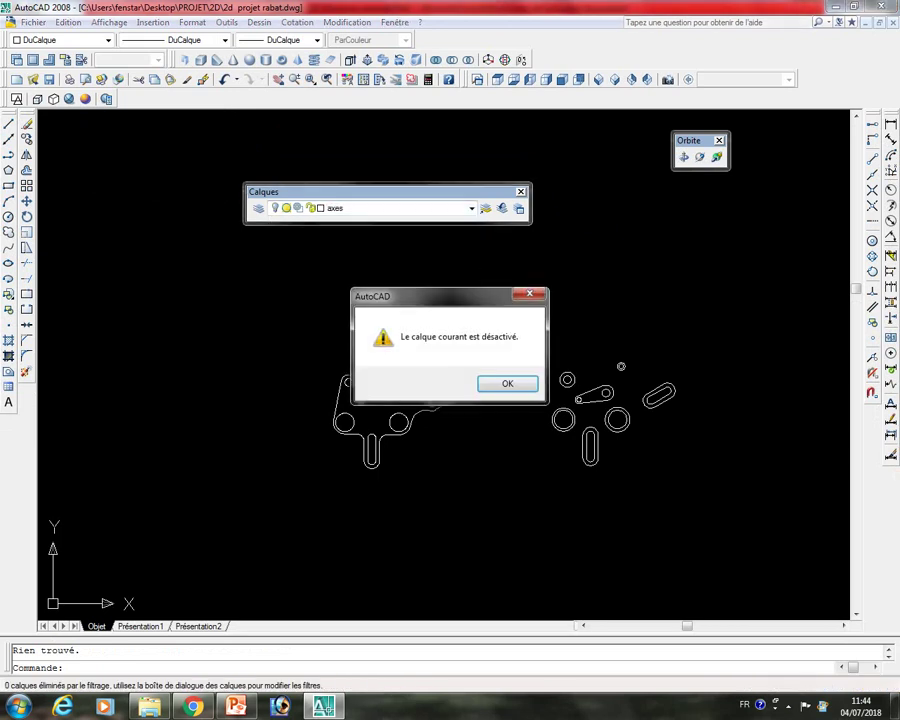
click(507, 383)
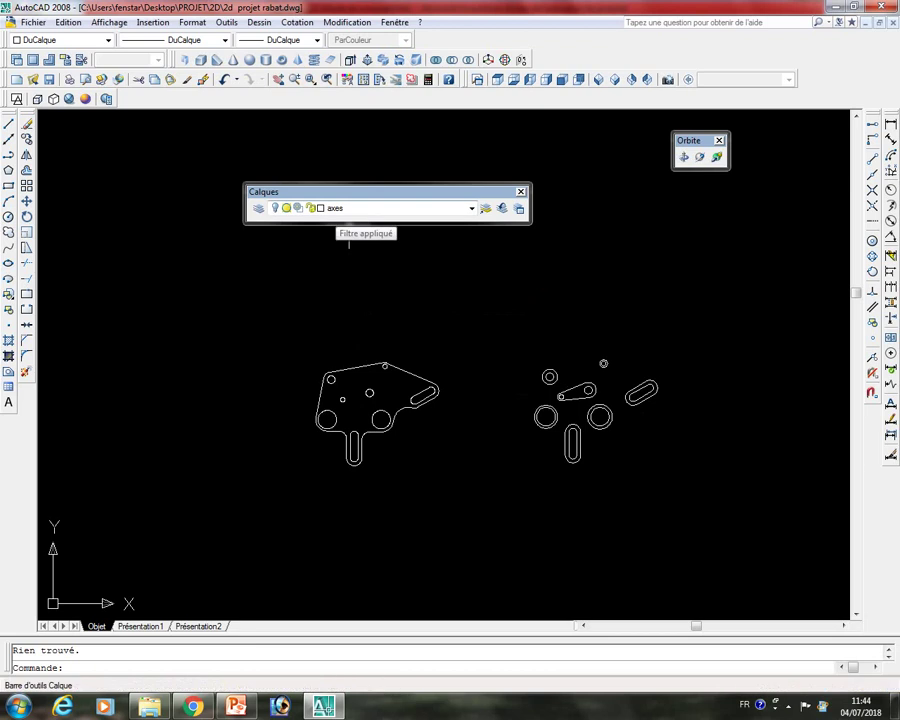
Convert the left part's outlines into 9 regions using a window selection
click(8, 371)
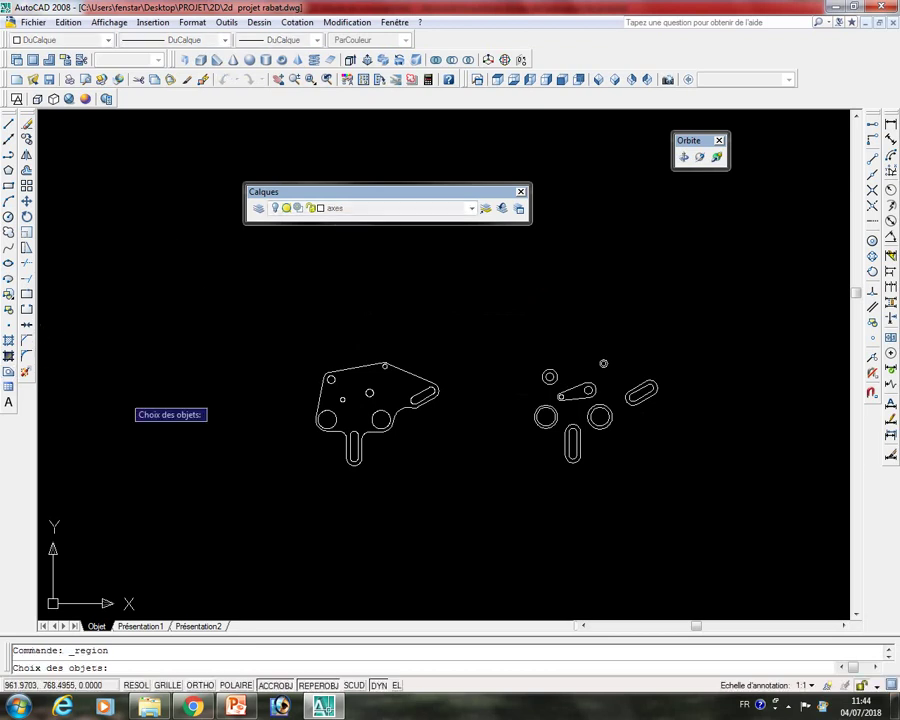
click(236, 330)
click(464, 502)
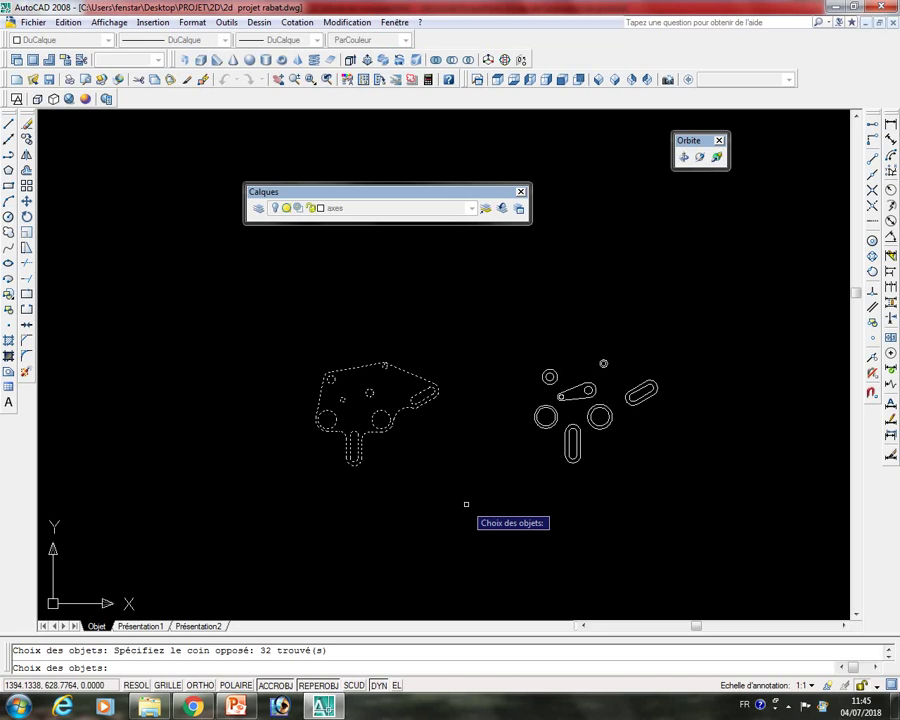
key(Return)
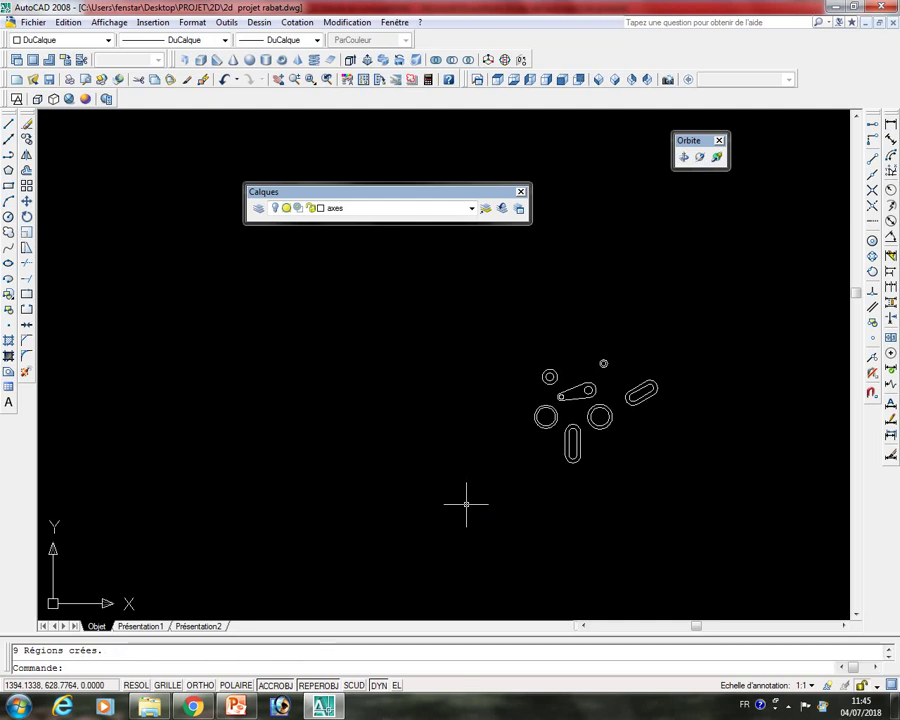
click(471, 208)
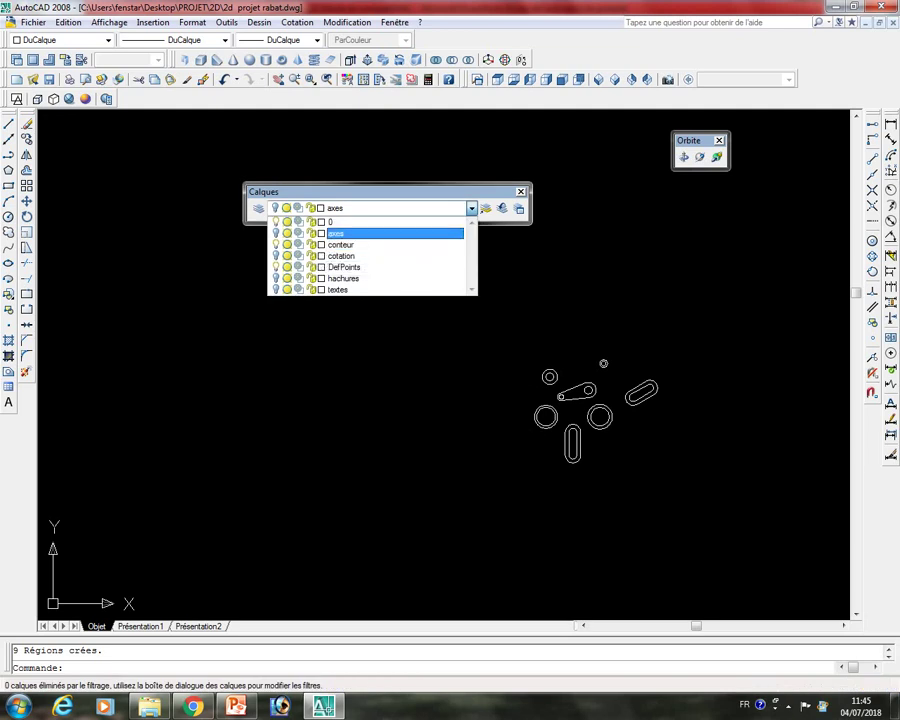
Undo the region creation twice, keeping axes as the current layer
click(367, 233)
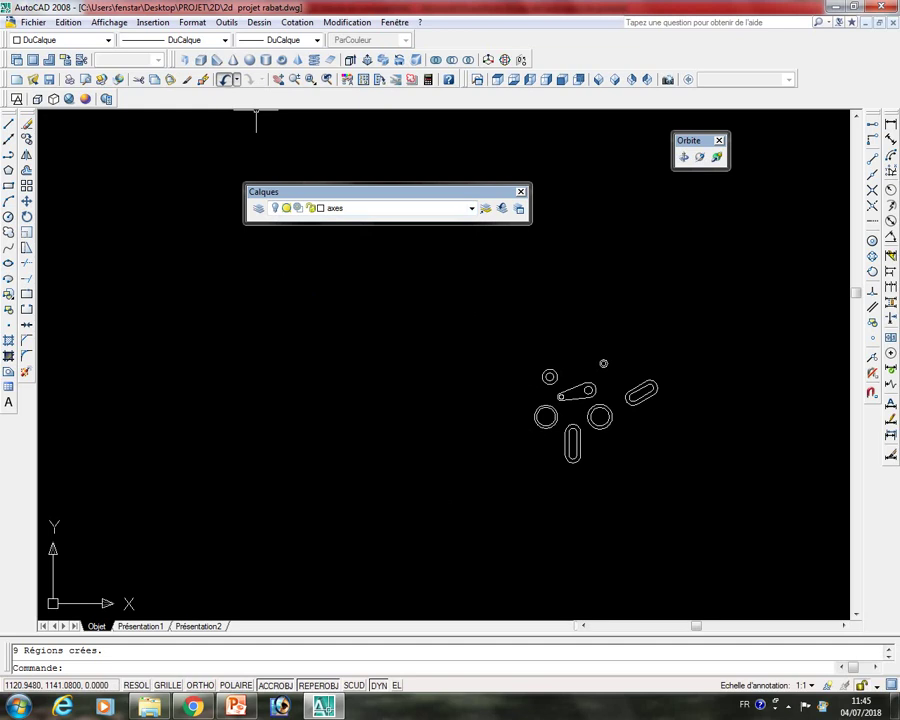
click(224, 79)
click(224, 79)
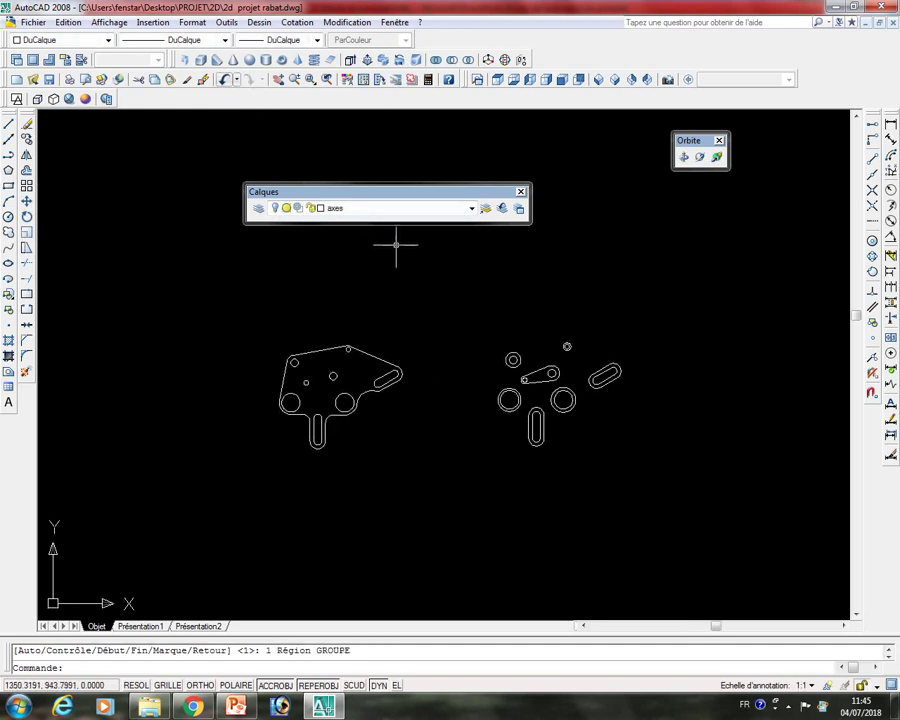
click(400, 208)
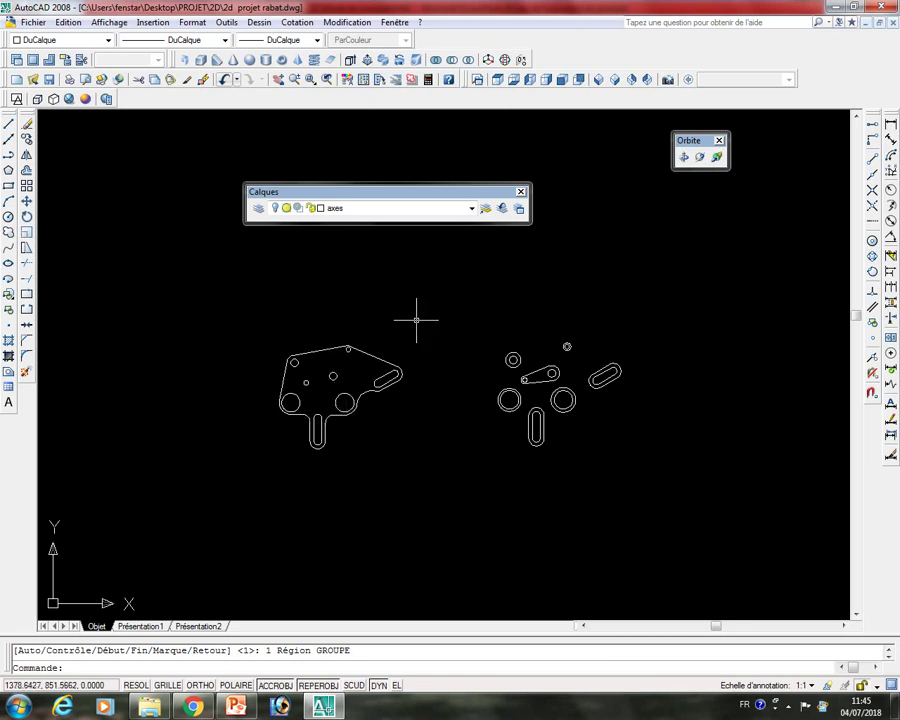
Make conteur the current layer and convert the left part's outlines into regions
click(471, 208)
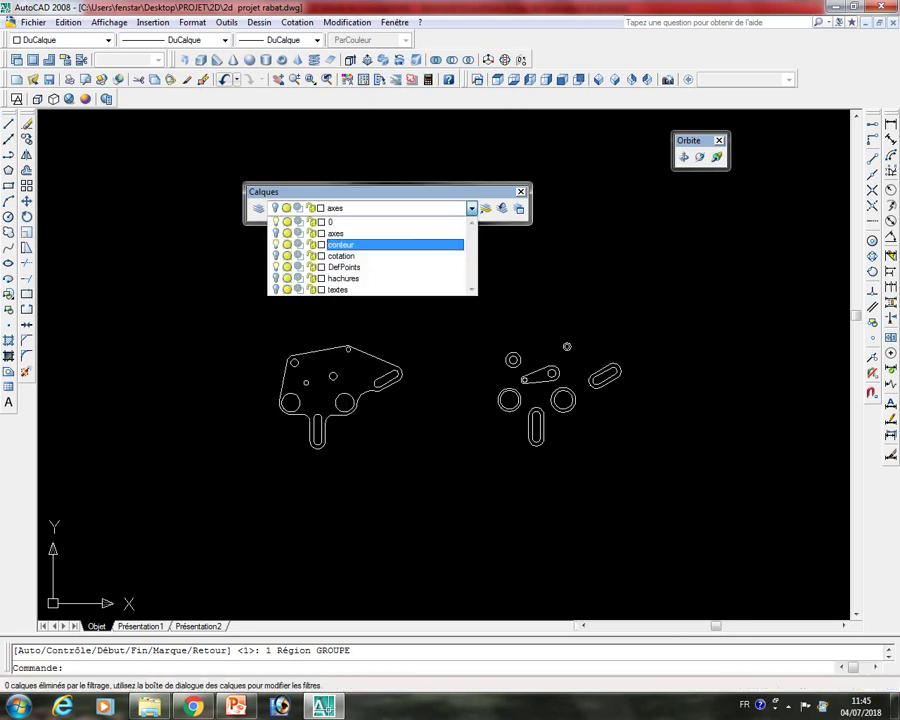
click(390, 244)
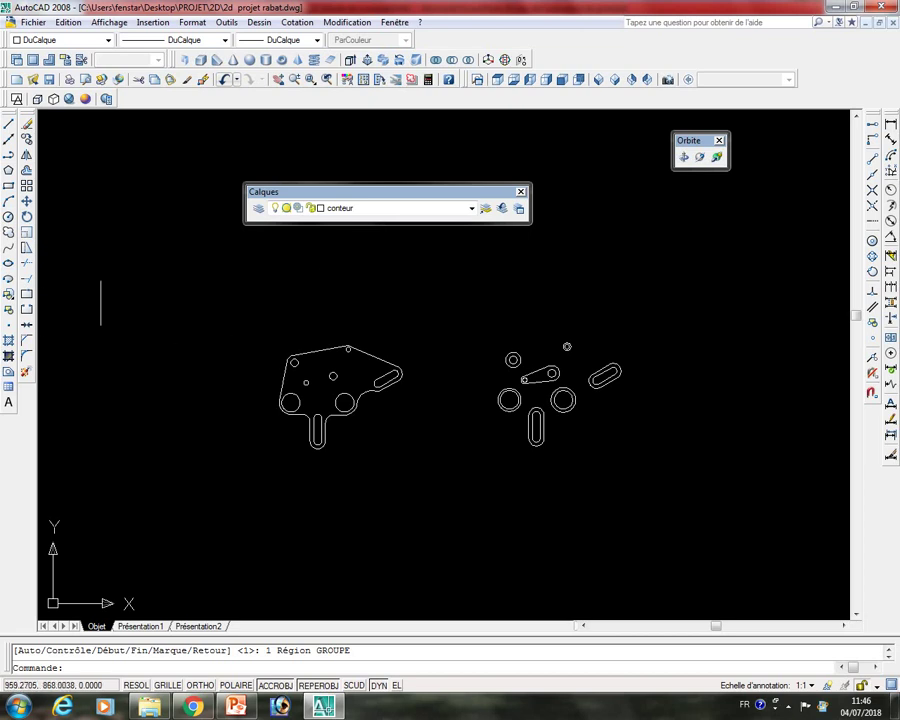
click(9, 371)
click(238, 290)
click(450, 493)
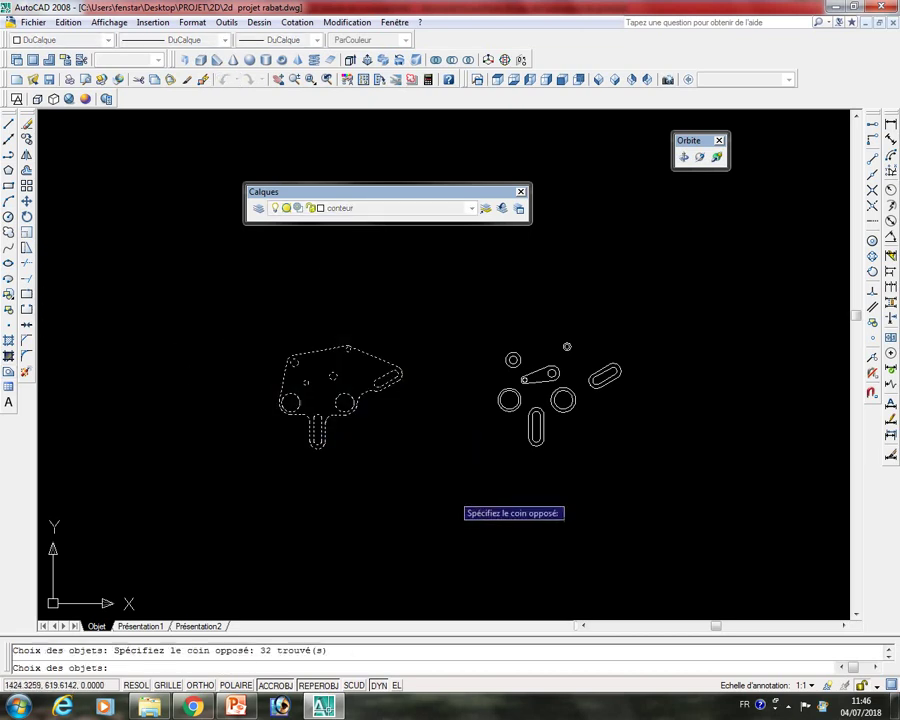
key(Return)
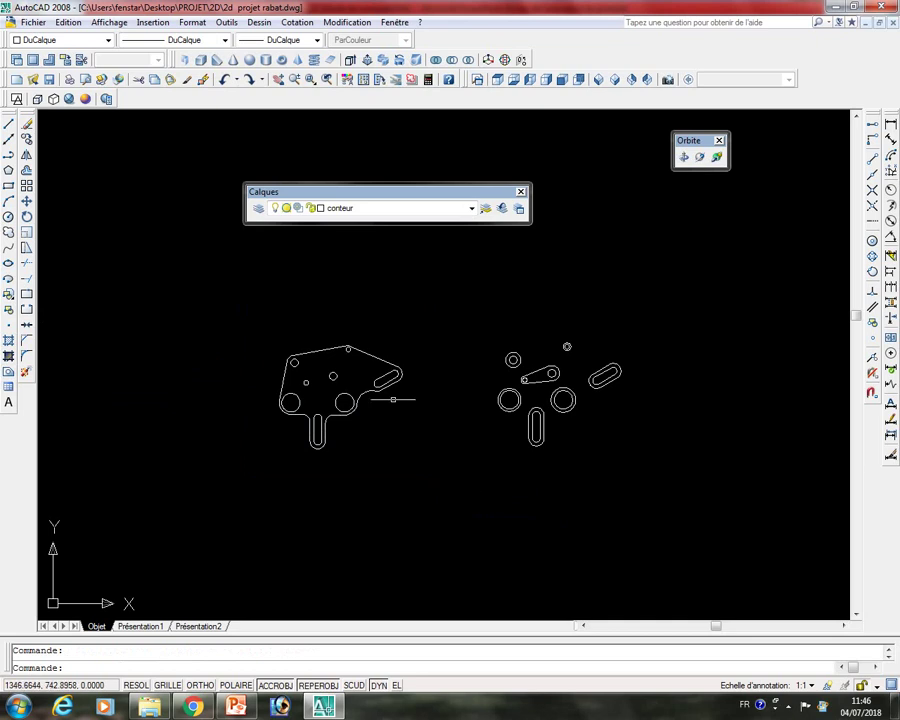
Select the left part's contour, holes and slots to check they are regions
click(378, 357)
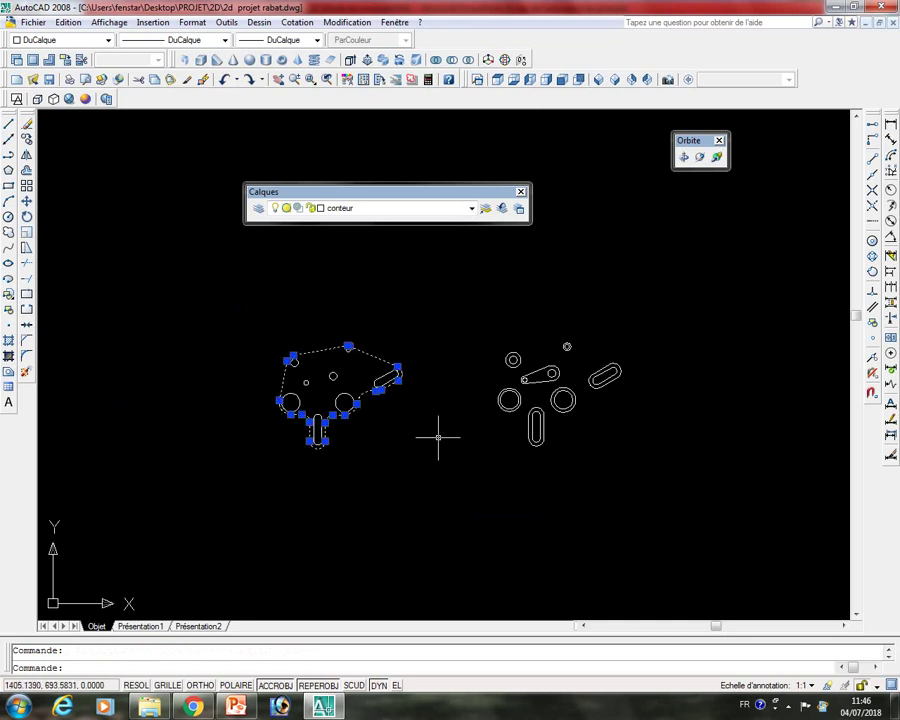
key(Escape)
middle_drag(436, 486, 425, 482)
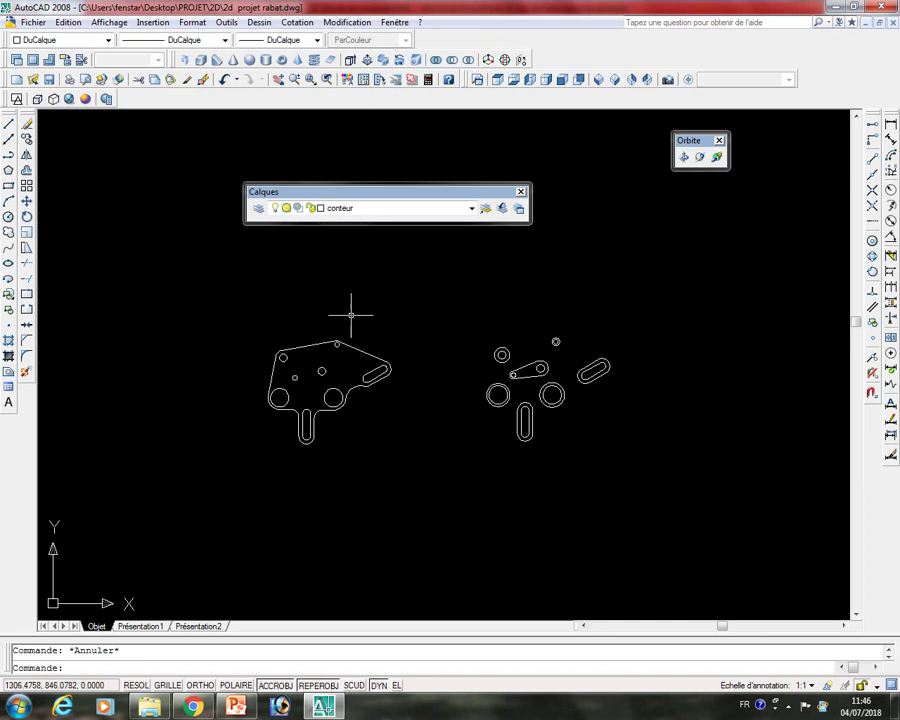
scroll(362, 370, up, 2)
click(362, 370)
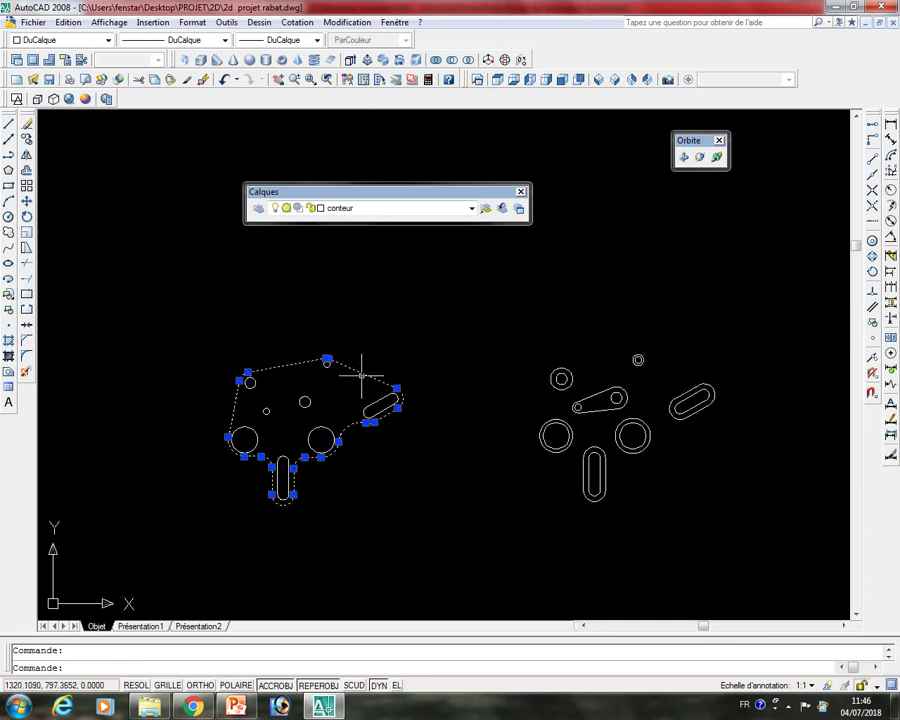
scroll(284, 469, up, 2)
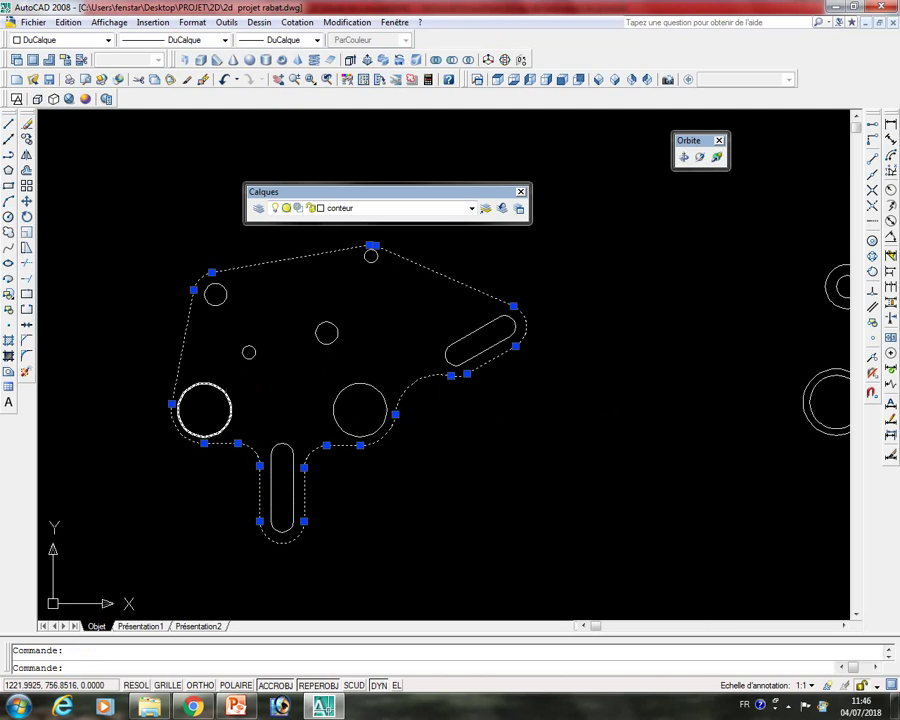
click(327, 333)
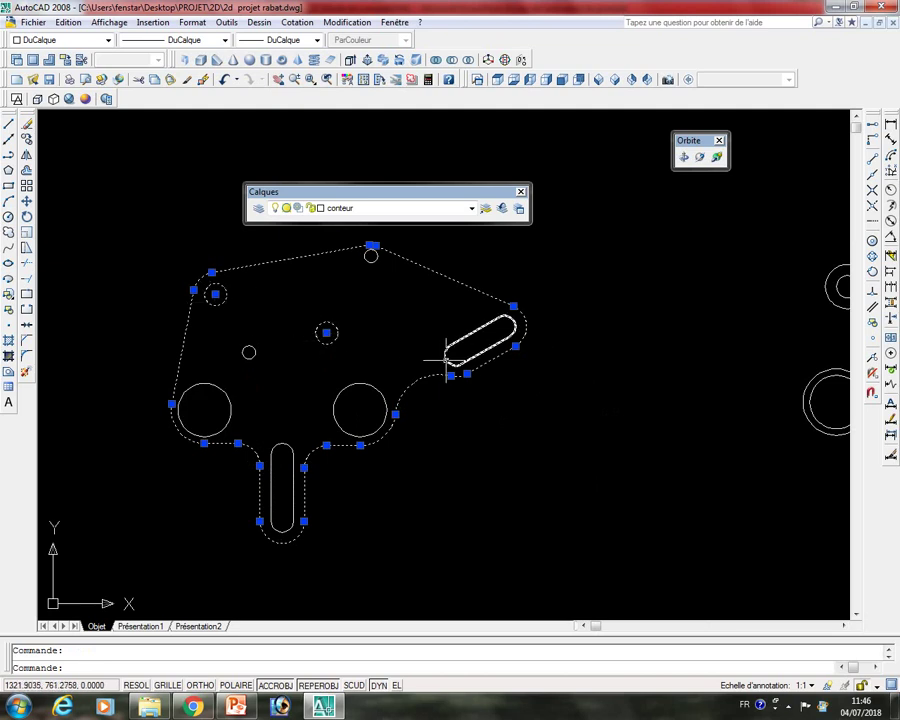
click(456, 360)
click(336, 398)
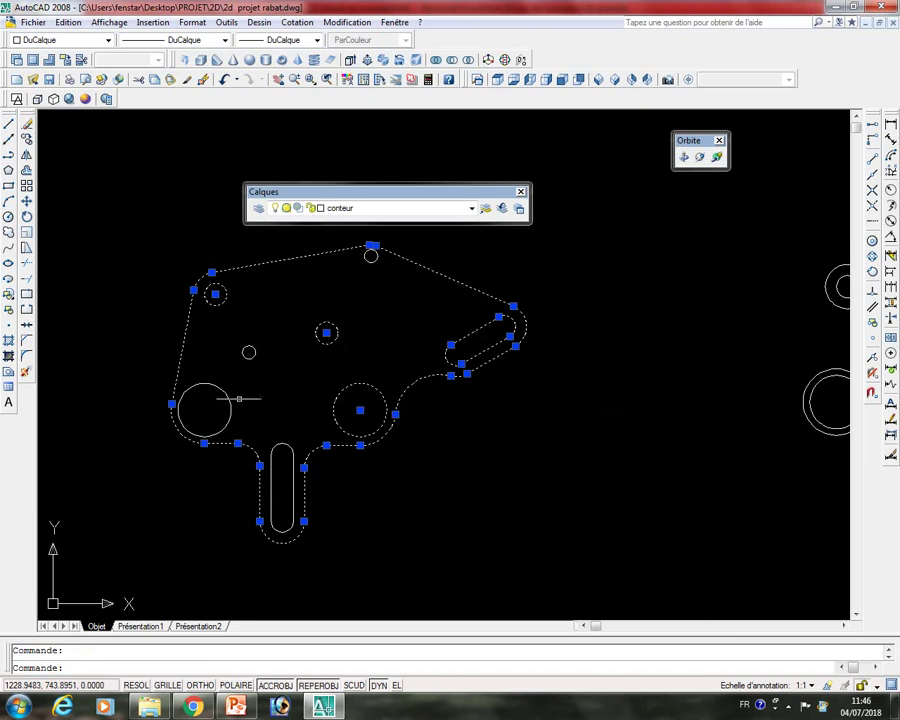
click(231, 404)
click(294, 490)
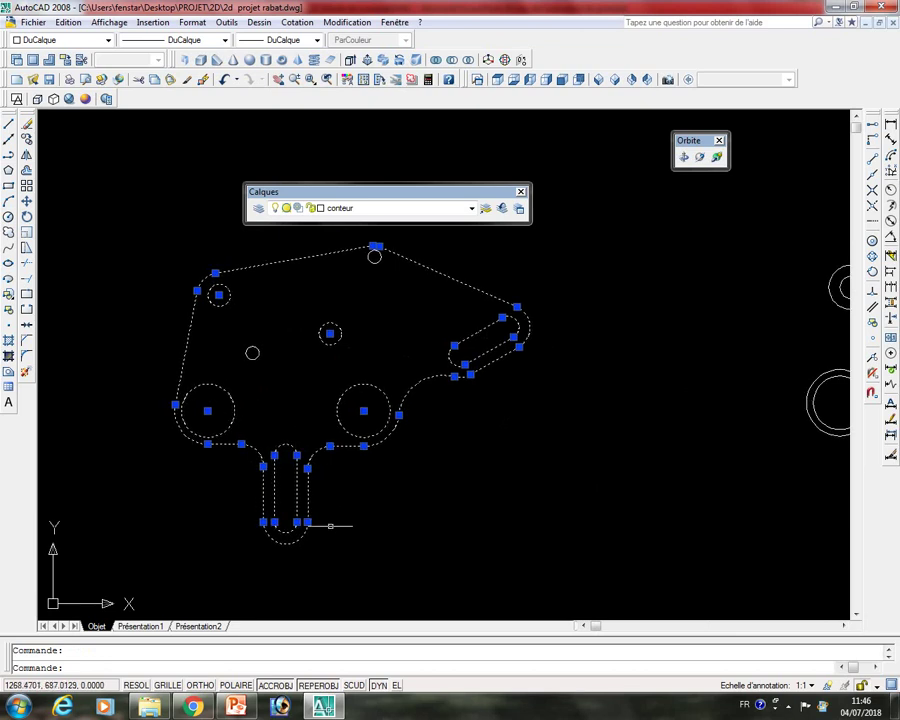
middle_drag(320, 524, 390, 562)
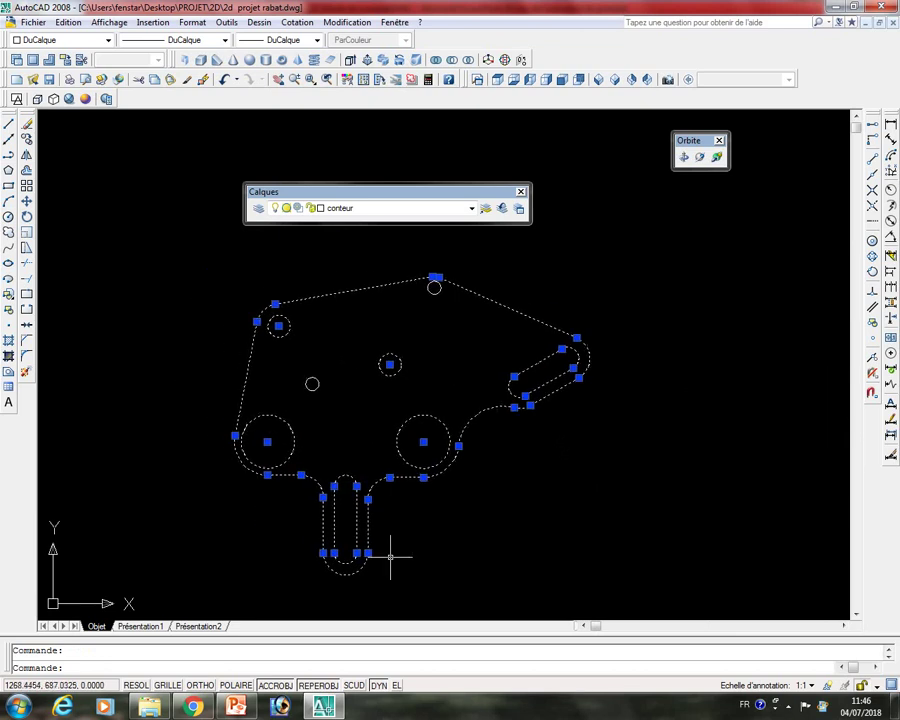
click(311, 381)
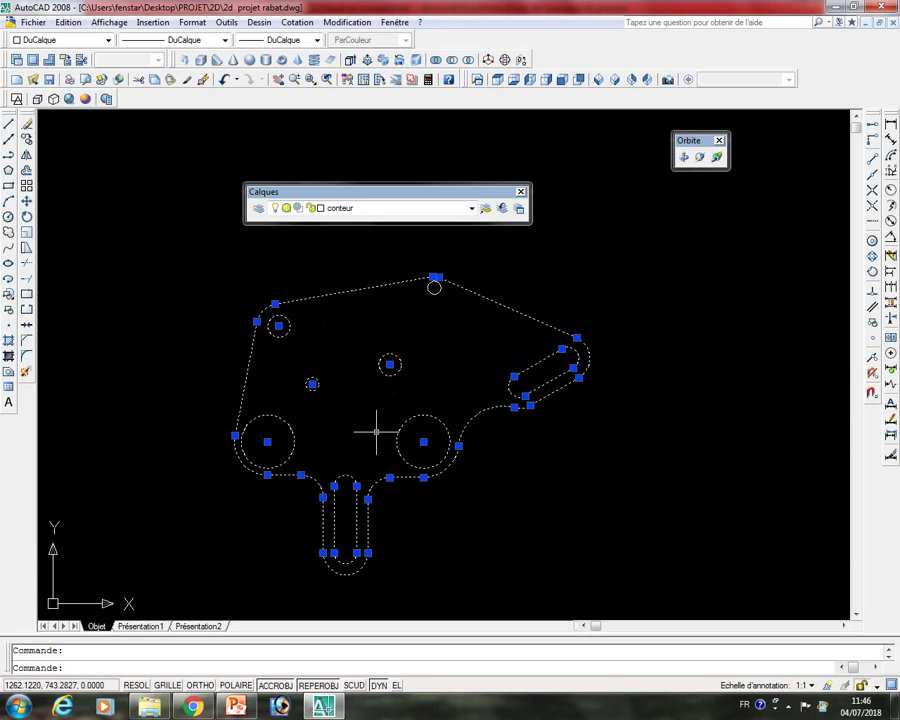
key(Escape)
scroll(254, 403, down, 4)
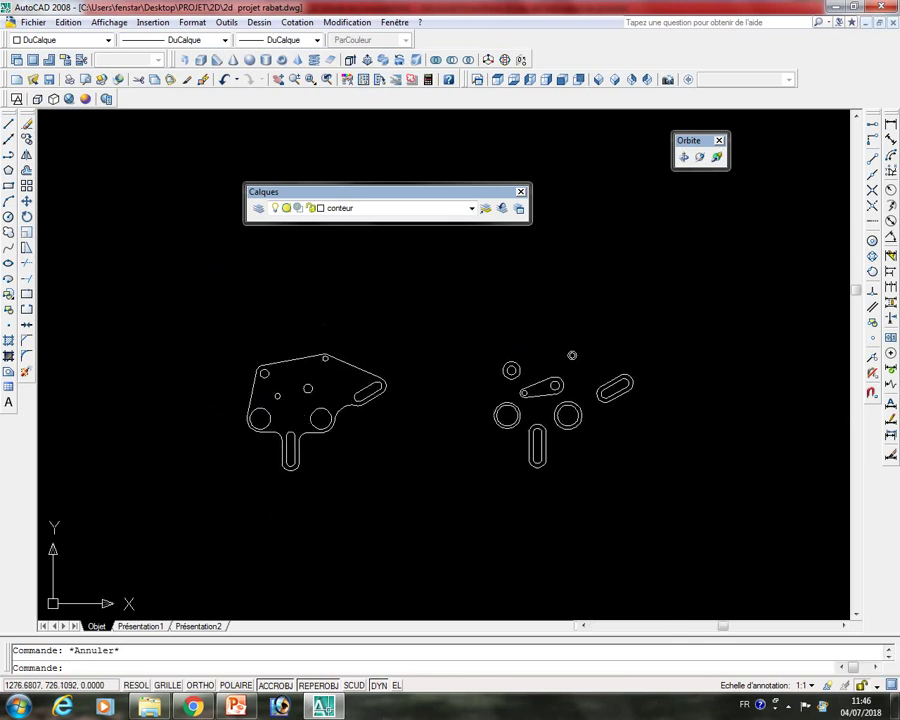
Make layer 0 the current layer
middle_drag(578, 405, 433, 410)
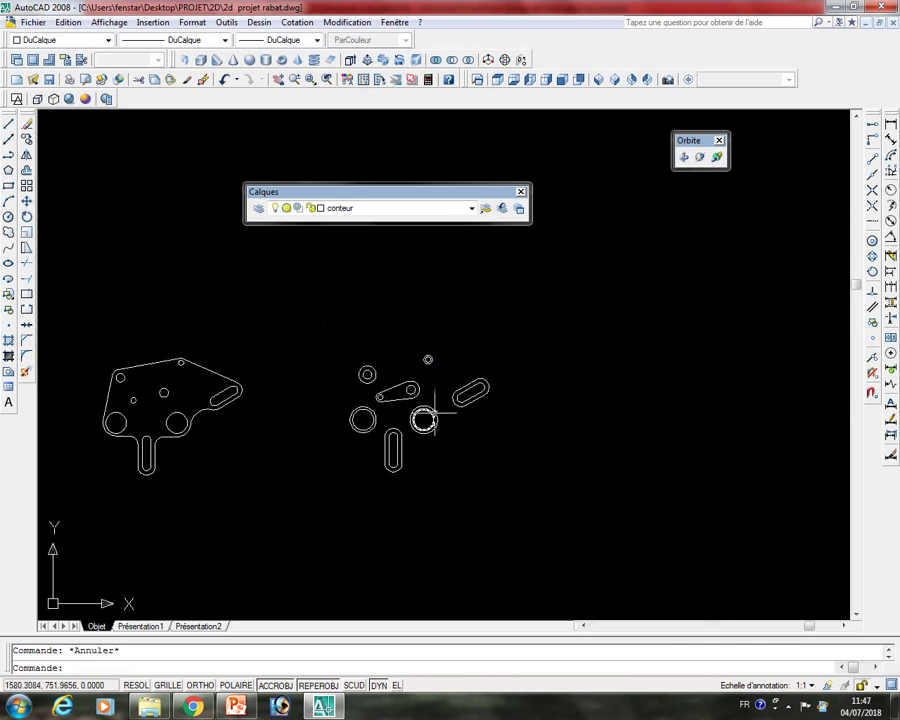
scroll(430, 404, up, 3)
scroll(426, 396, down, 4)
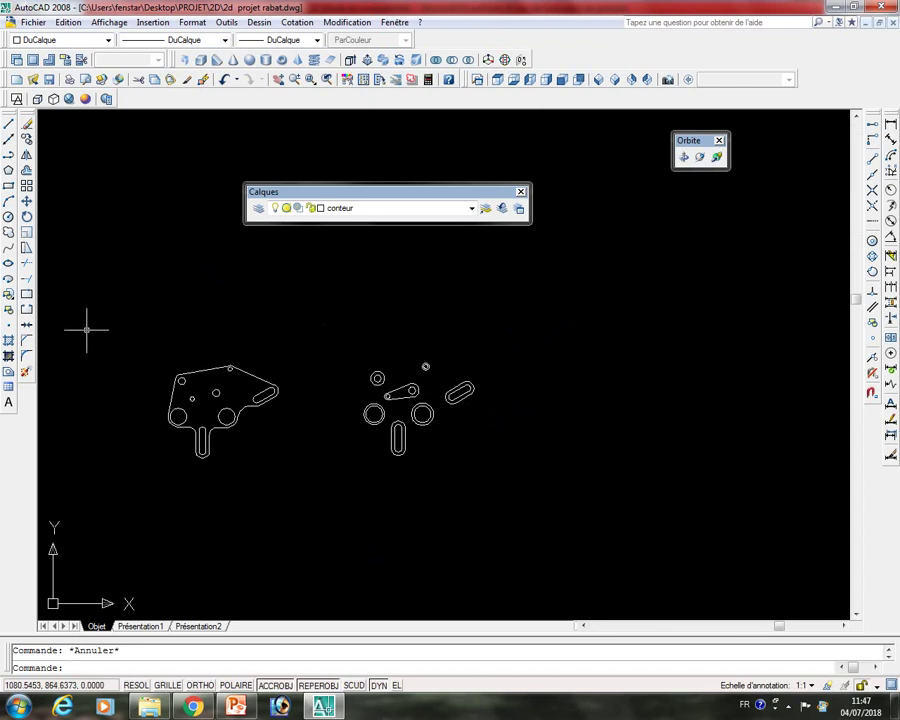
click(471, 208)
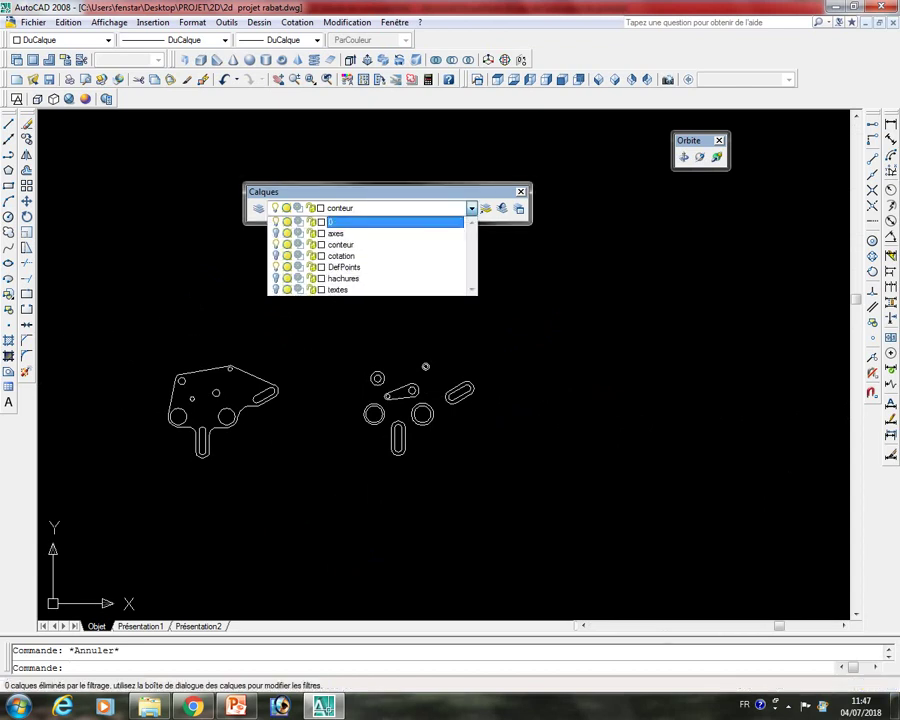
click(350, 221)
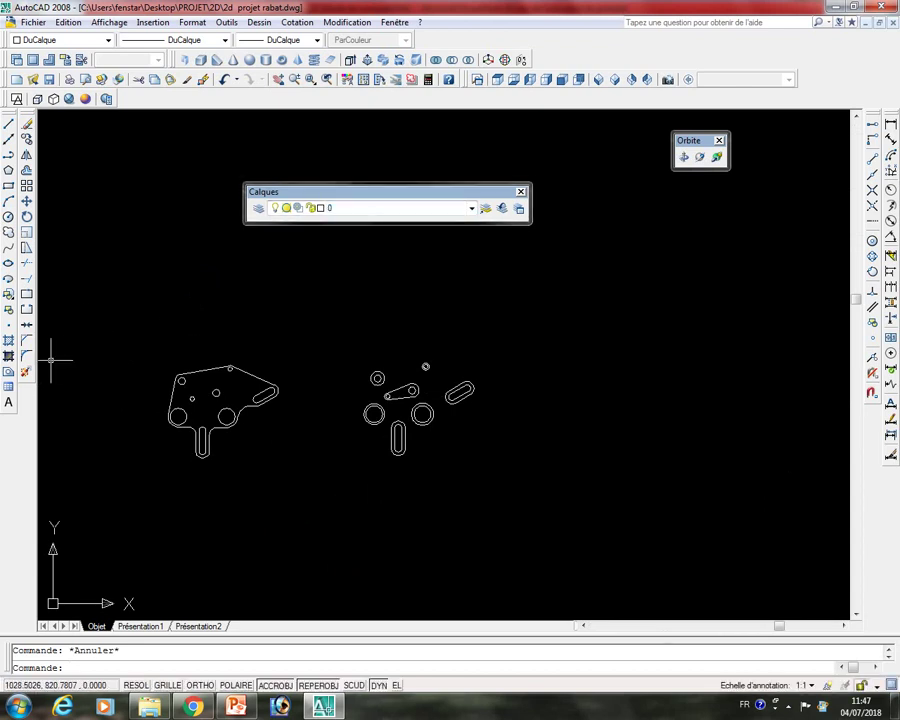
Convert the loose hole and slot outlines beside the plate into 15 regions
click(9, 371)
click(320, 320)
click(554, 491)
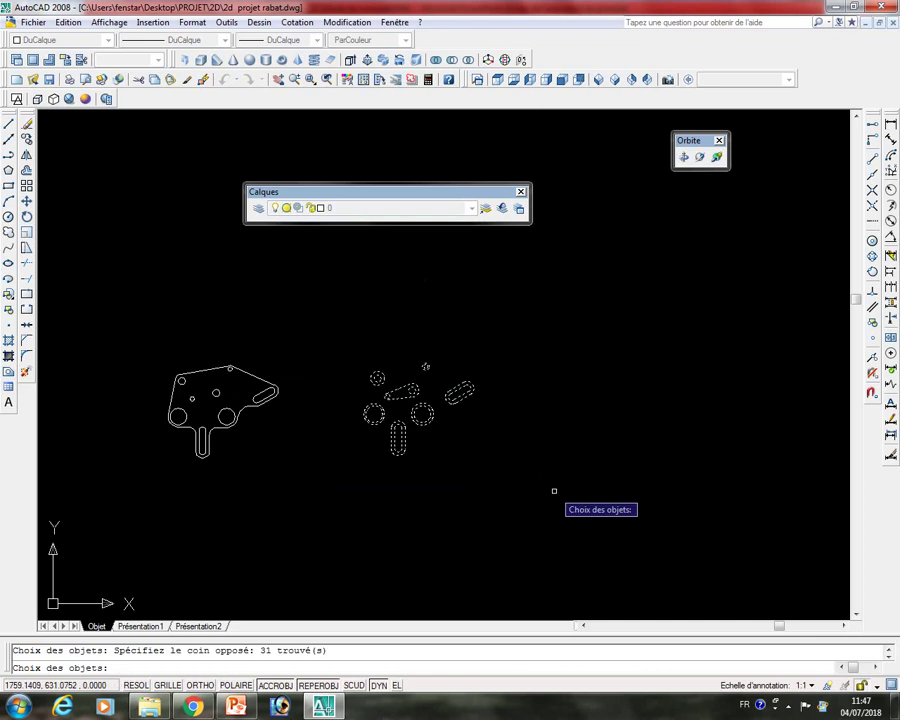
key(Return)
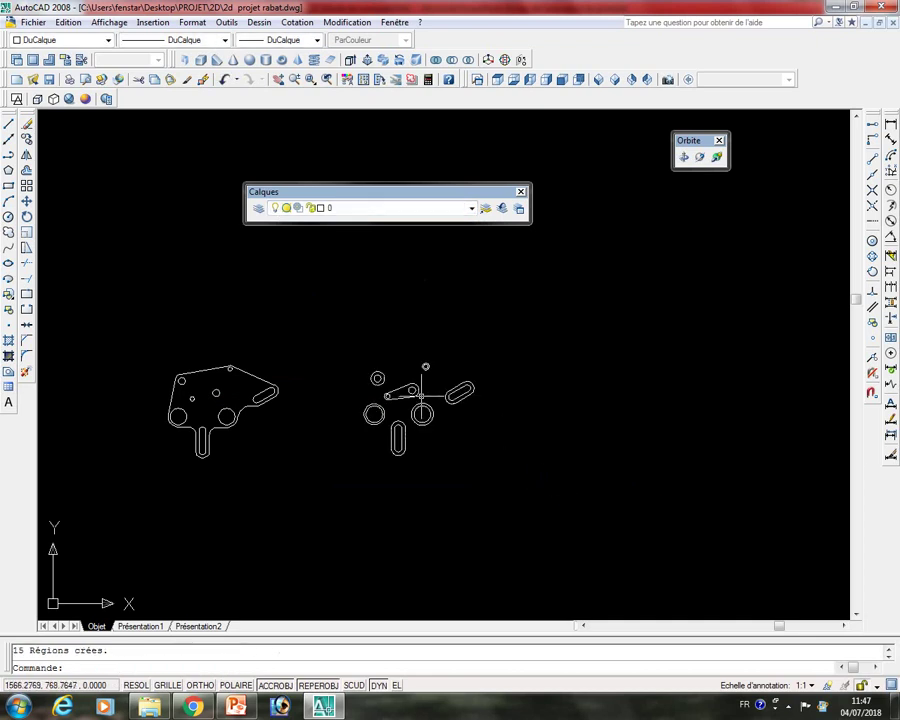
scroll(401, 404, up, 3)
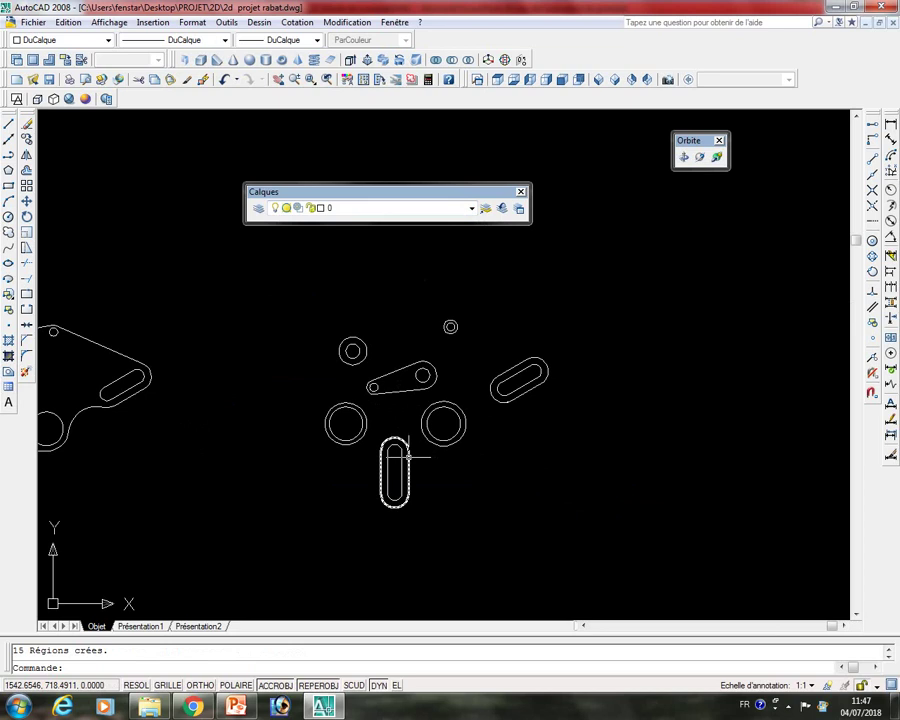
middle_drag(433, 462, 476, 460)
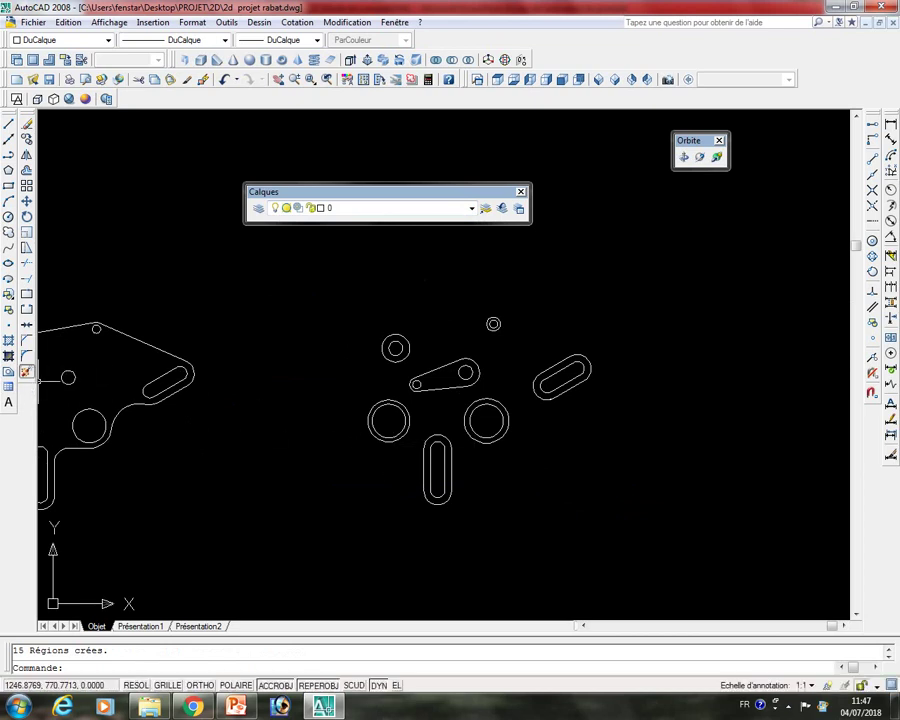
Explode the vertical slot outline into separate pieces
click(27, 373)
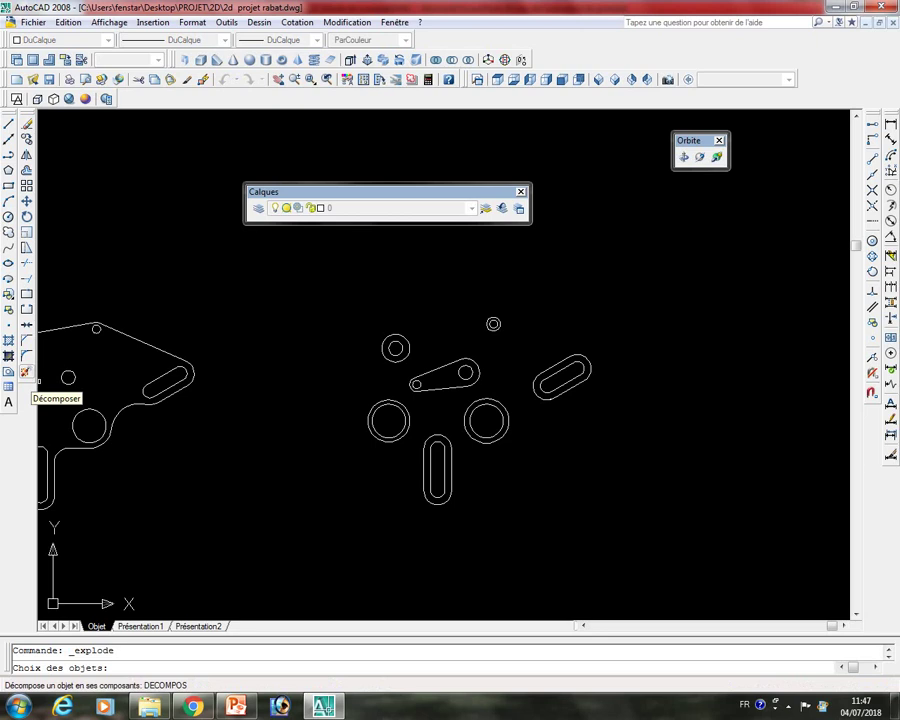
click(416, 422)
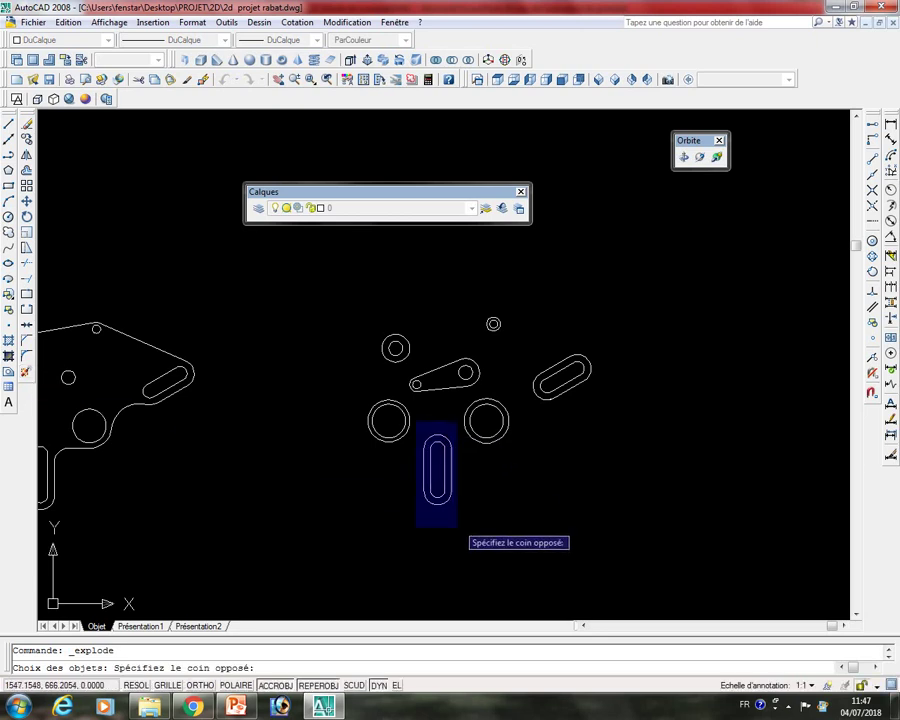
click(458, 527)
key(Return)
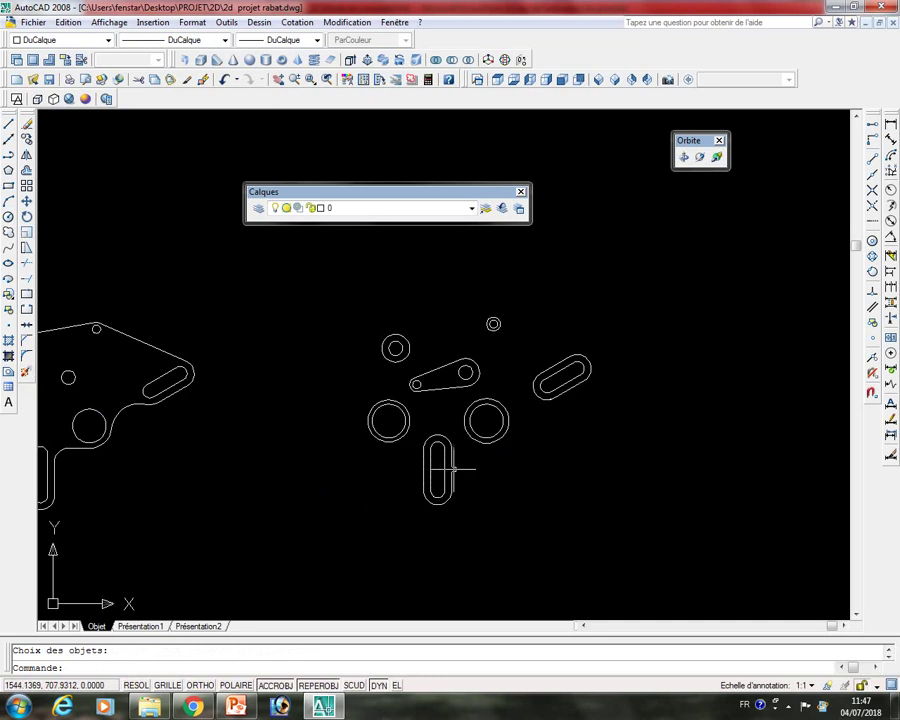
click(452, 468)
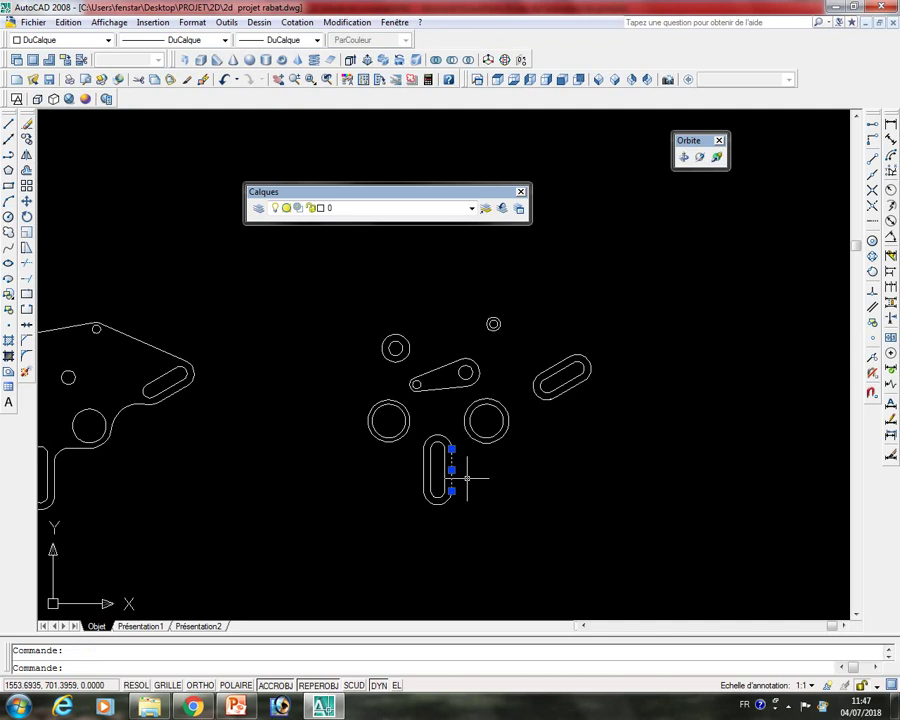
key(Escape)
Rebuild the exploded vertical slot pieces as 2 regions
click(9, 371)
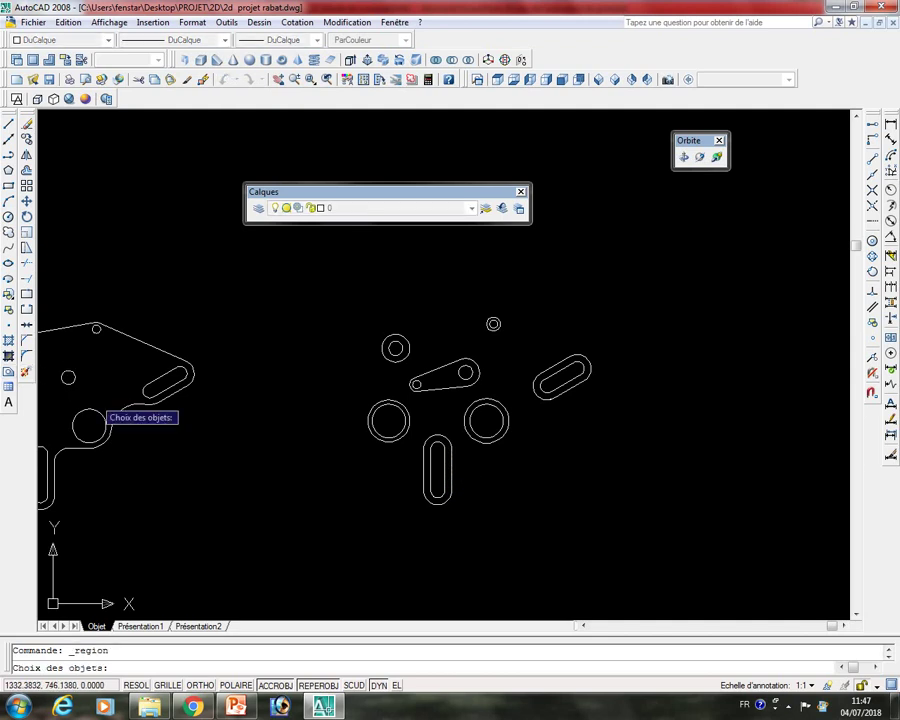
click(418, 430)
click(469, 541)
key(Return)
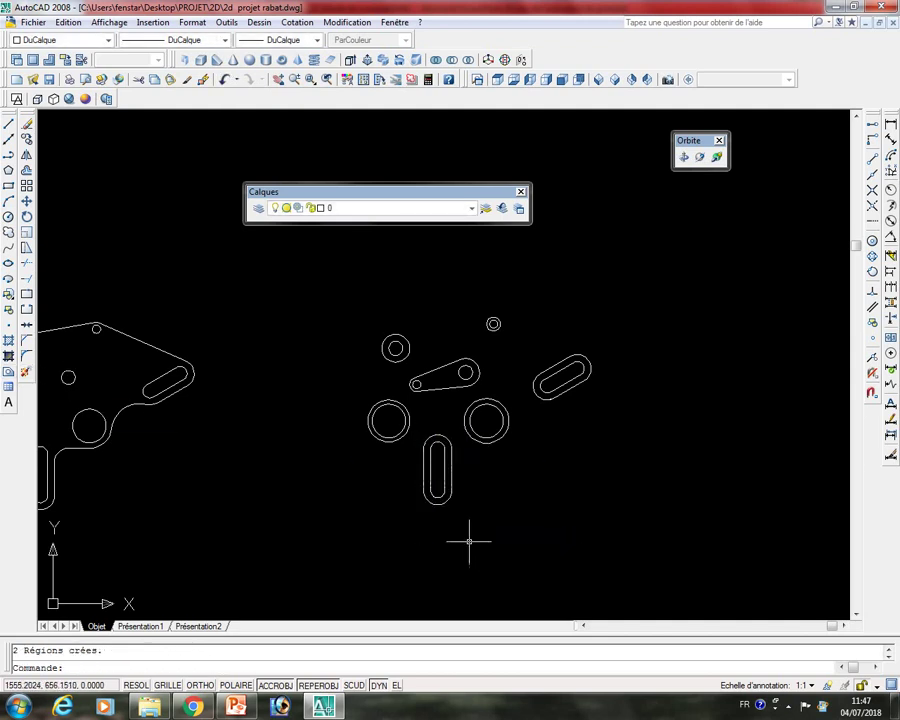
click(452, 464)
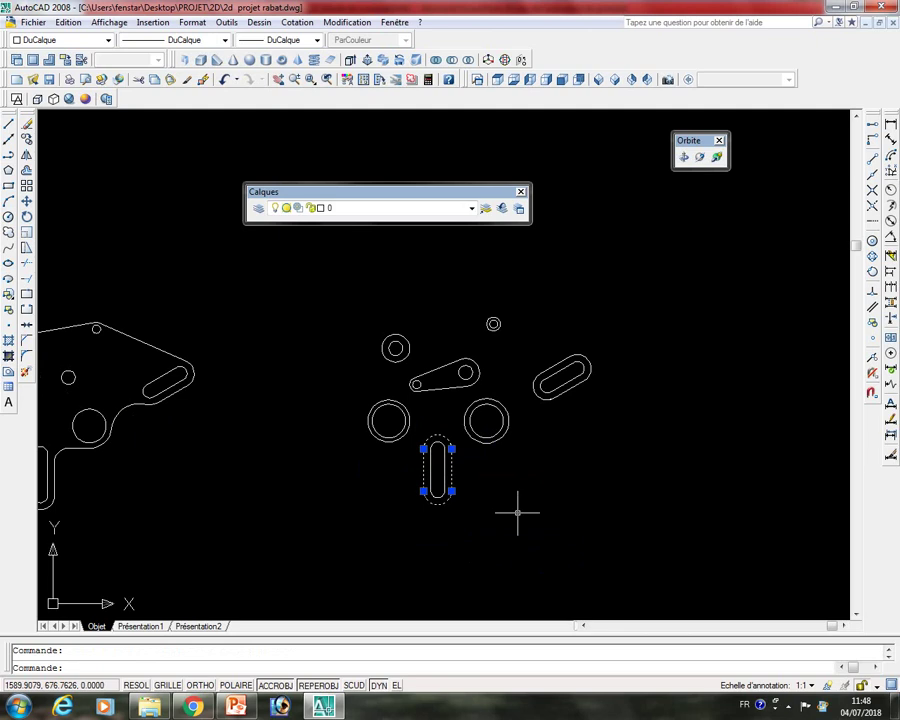
Float the Vue, Modélisation and Styles visuels toolbars over the drawing
key(Escape)
scroll(500, 516, down, 3)
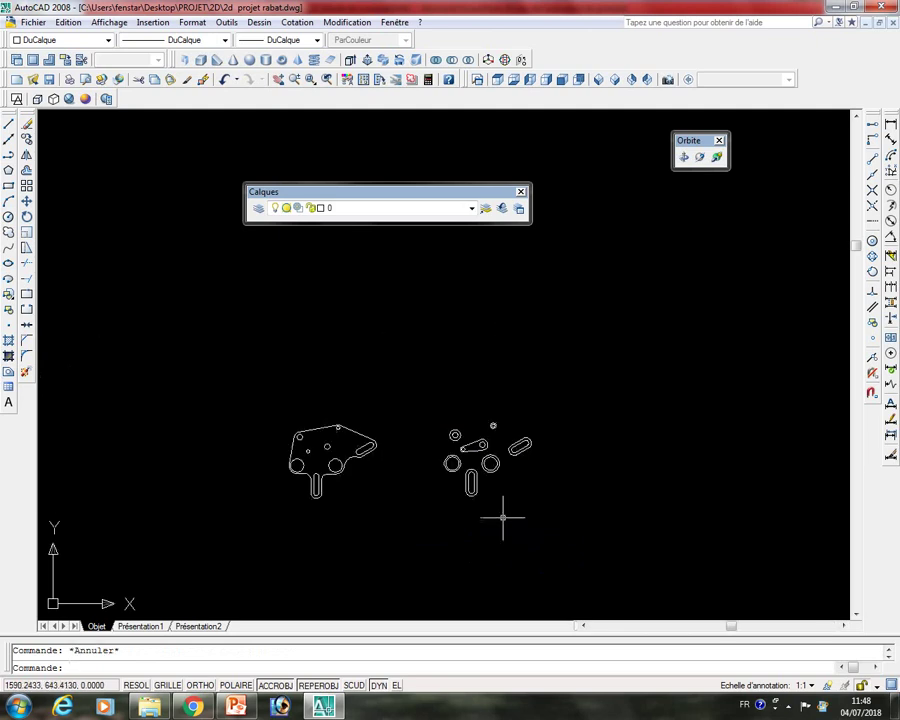
mouse_move(500, 516)
middle_down()
mouse_move(412, 481)
mouse_move(492, 451)
middle_up()
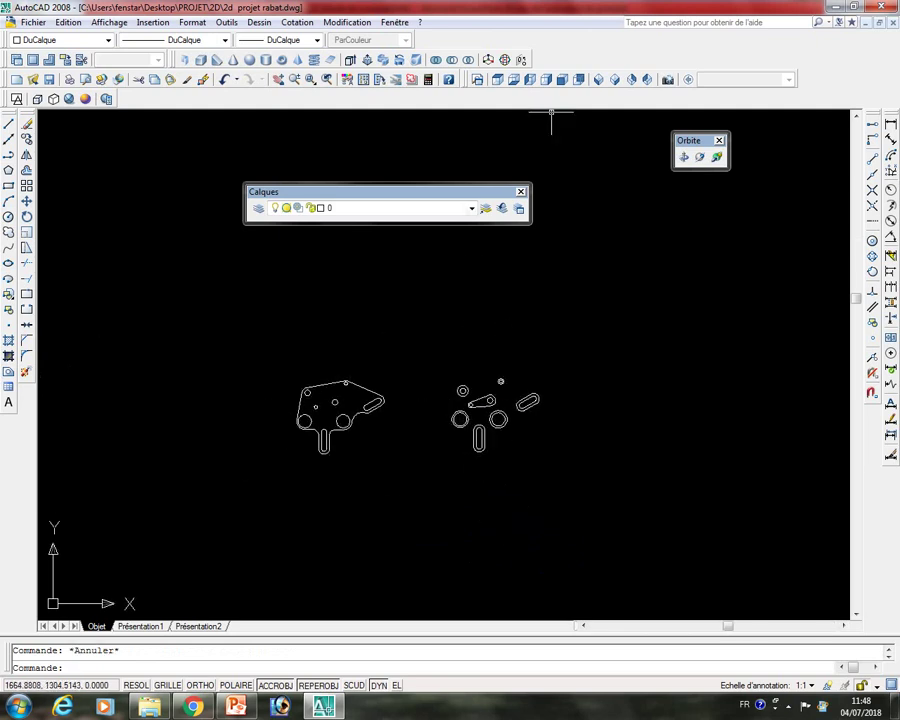
drag(554, 114, 516, 119)
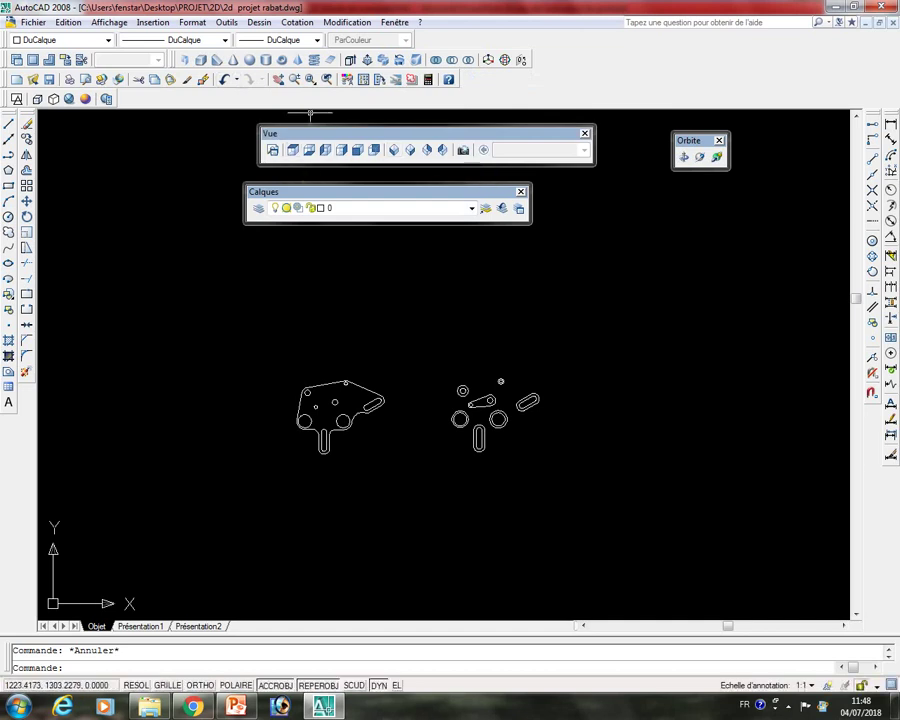
drag(310, 113, 345, 245)
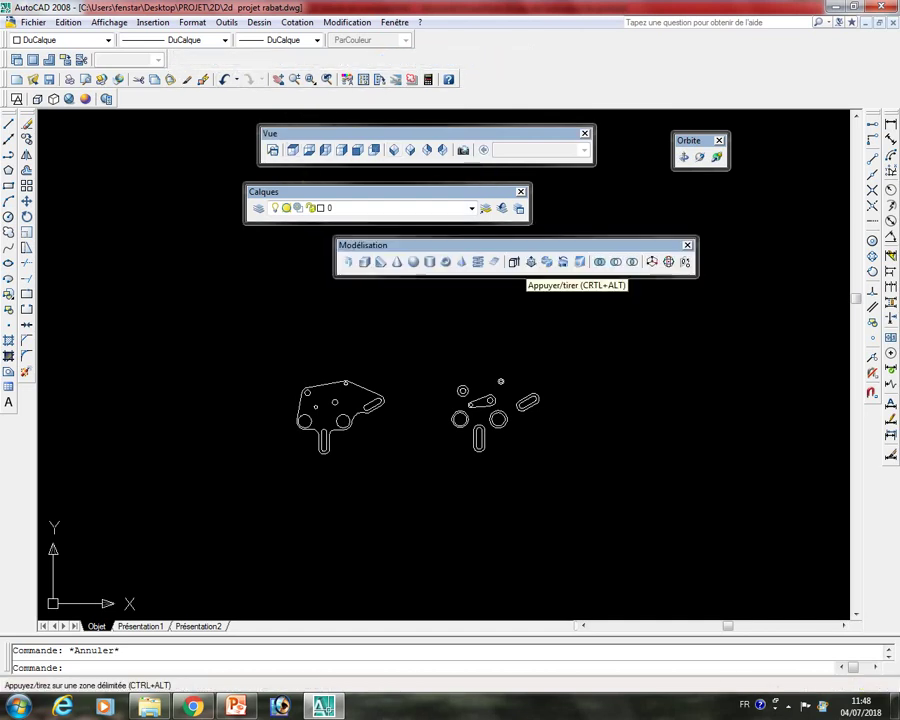
drag(690, 140, 703, 141)
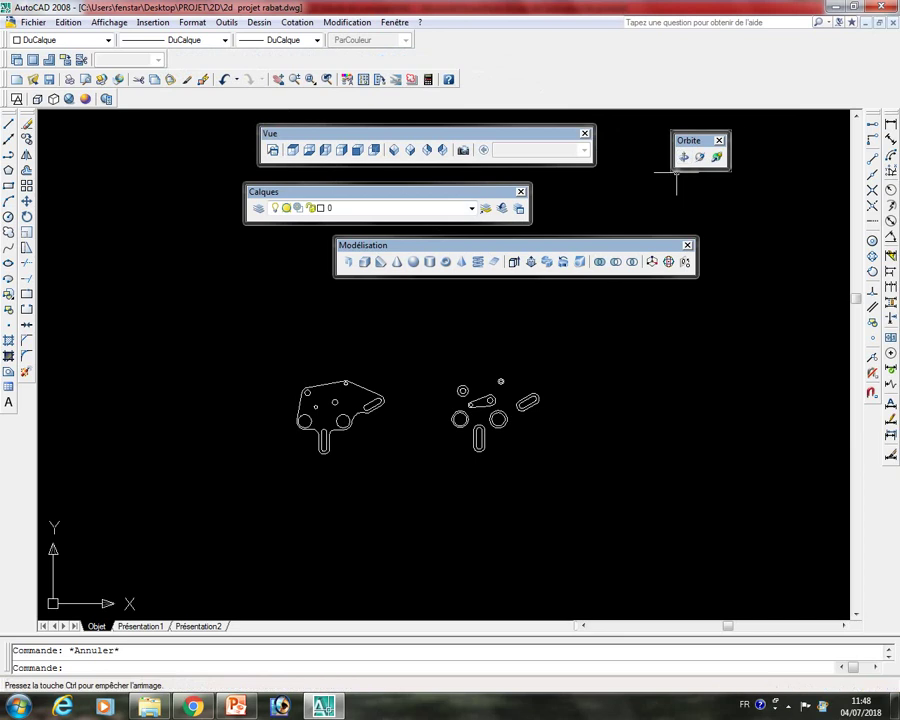
drag(8, 99, 121, 140)
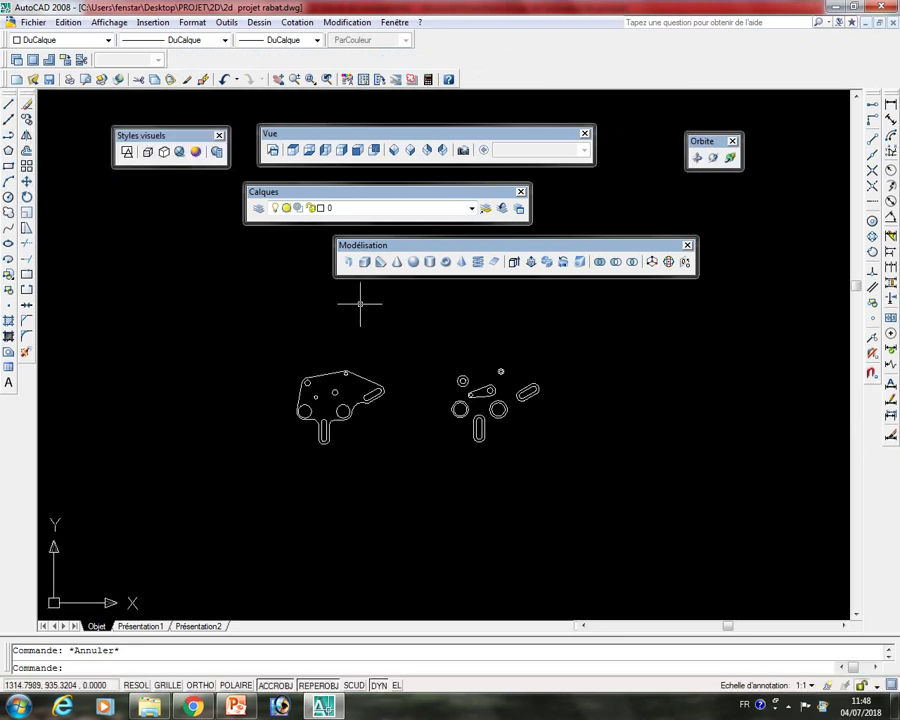
middle_drag(397, 365, 376, 420)
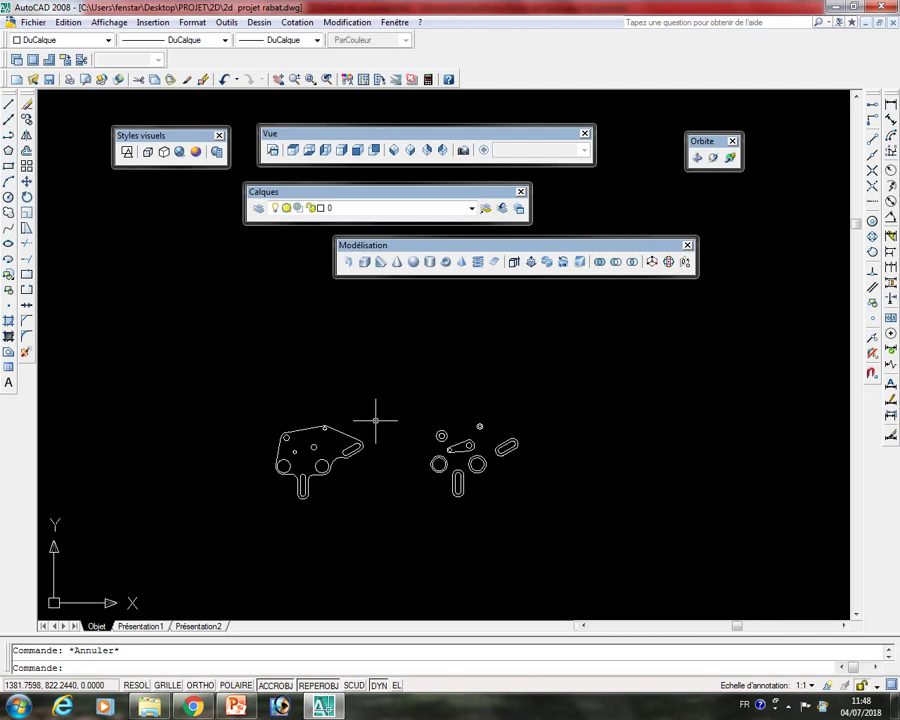
scroll(410, 465, down, 4)
scroll(458, 440, up, 3)
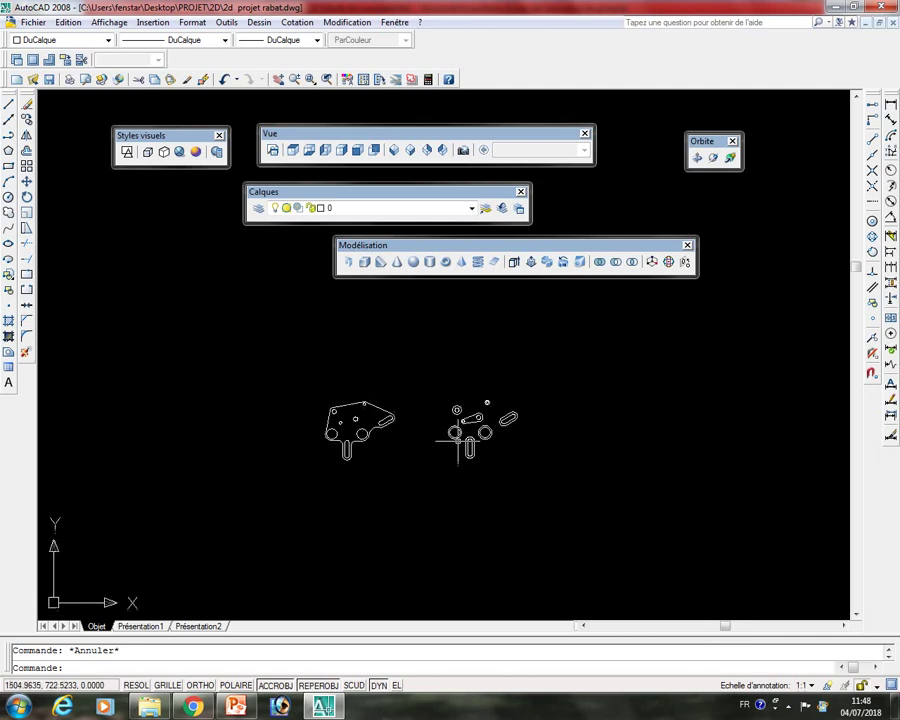
mouse_move(458, 440)
middle_down()
mouse_move(424, 440)
mouse_move(418, 495)
mouse_move(433, 450)
middle_up()
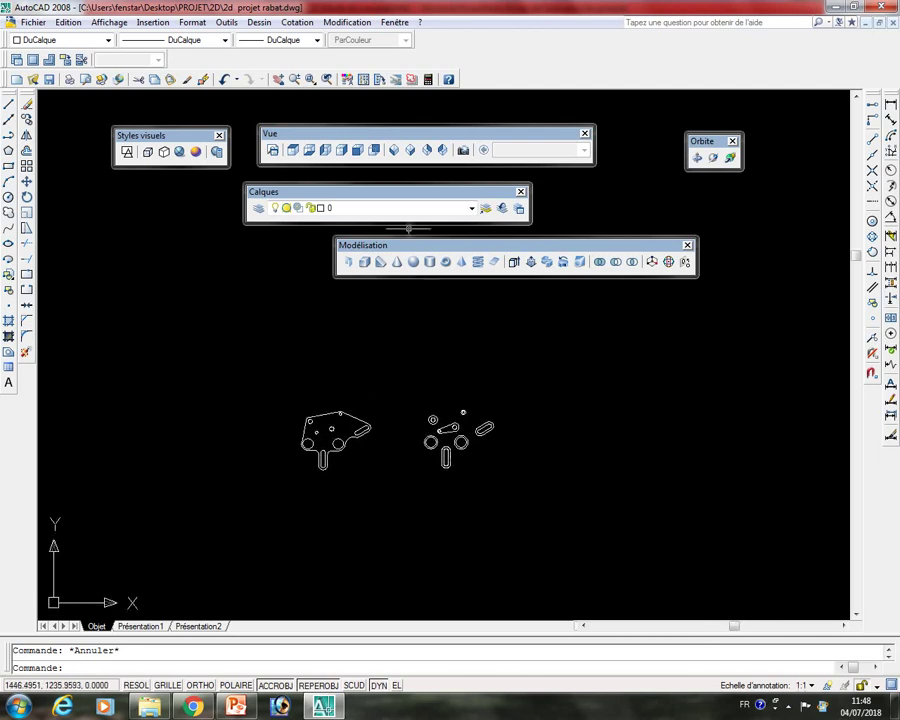
Switch to SW Isometric view and zoom to frame both parts
click(393, 149)
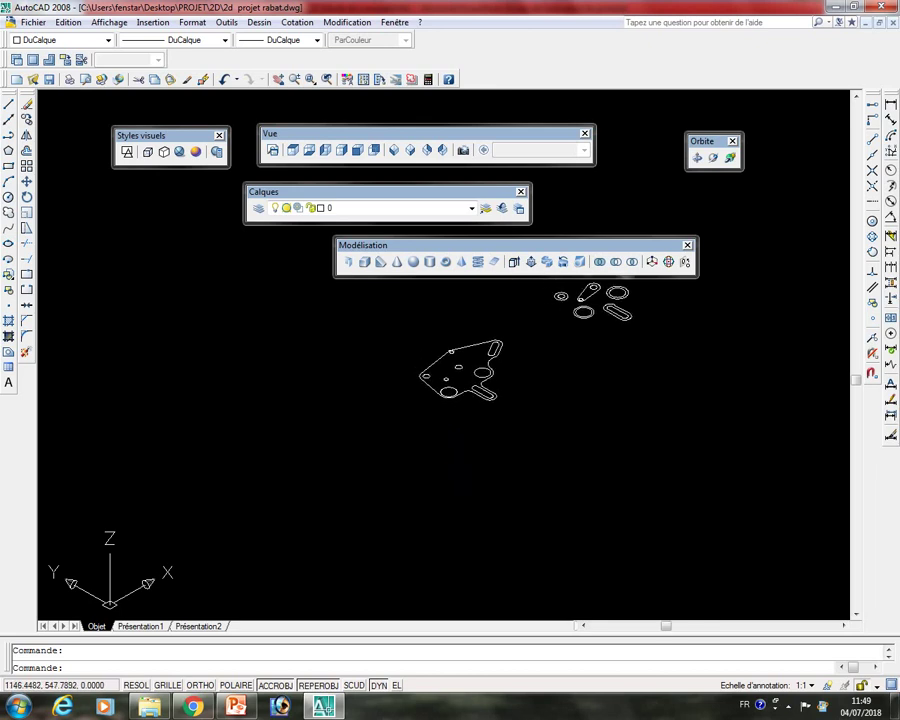
scroll(460, 460, down, 5)
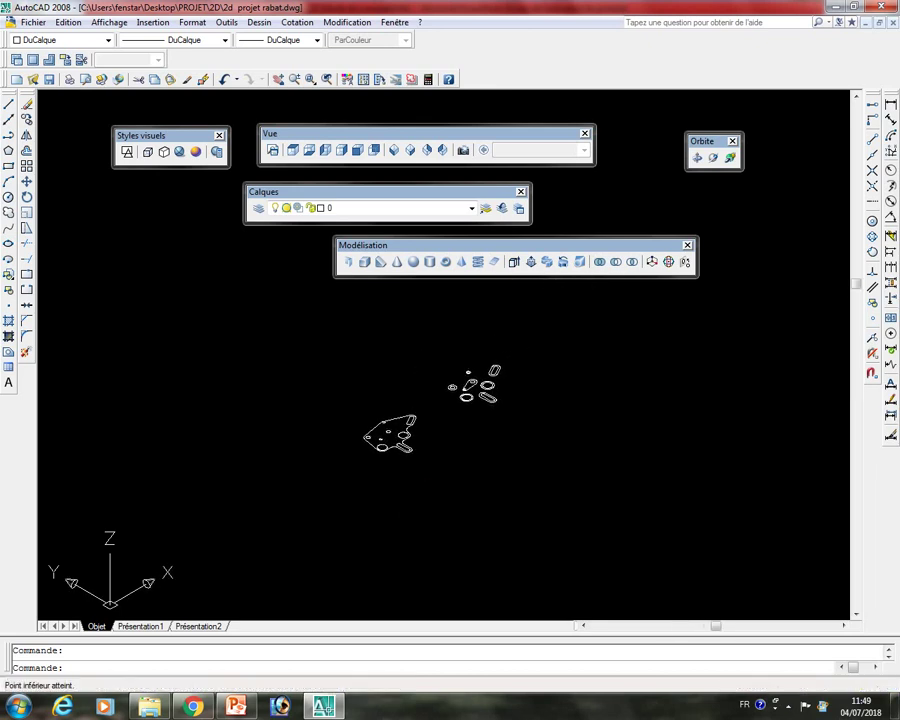
scroll(494, 437, up, 1)
scroll(494, 437, up, 1)
scroll(494, 437, up, 1)
middle_drag(262, 450, 257, 517)
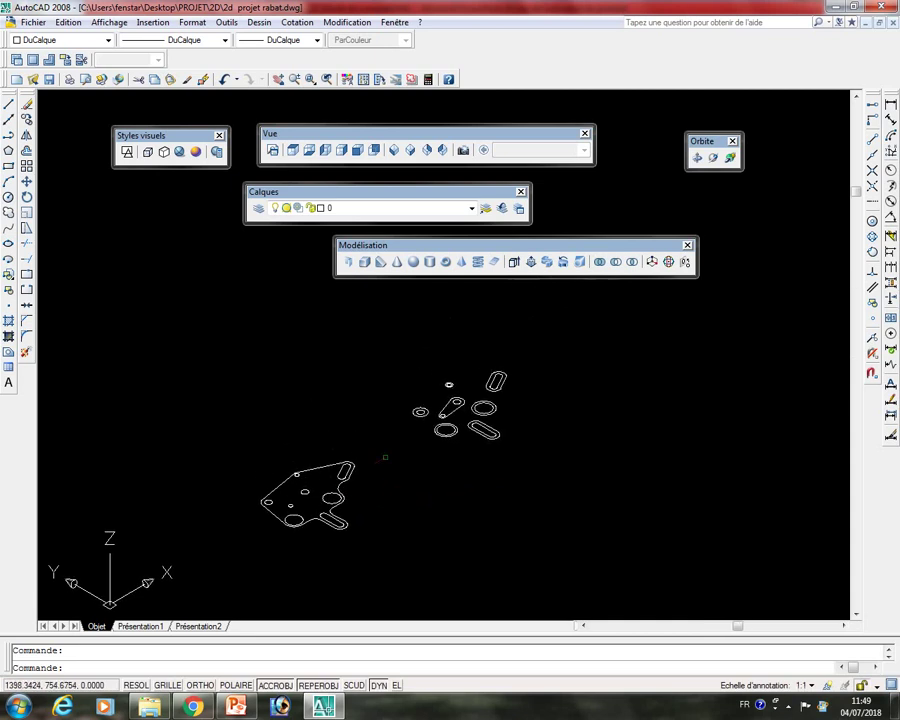
Extrude the lower-left plate profile to a height of 5
click(512, 261)
click(216, 424)
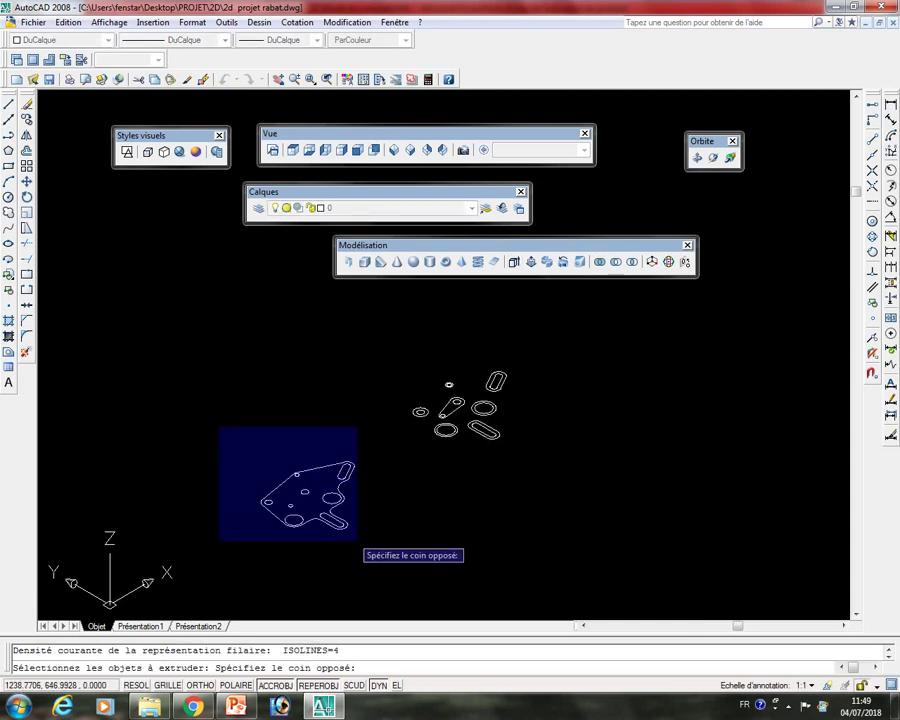
click(395, 573)
key(Return)
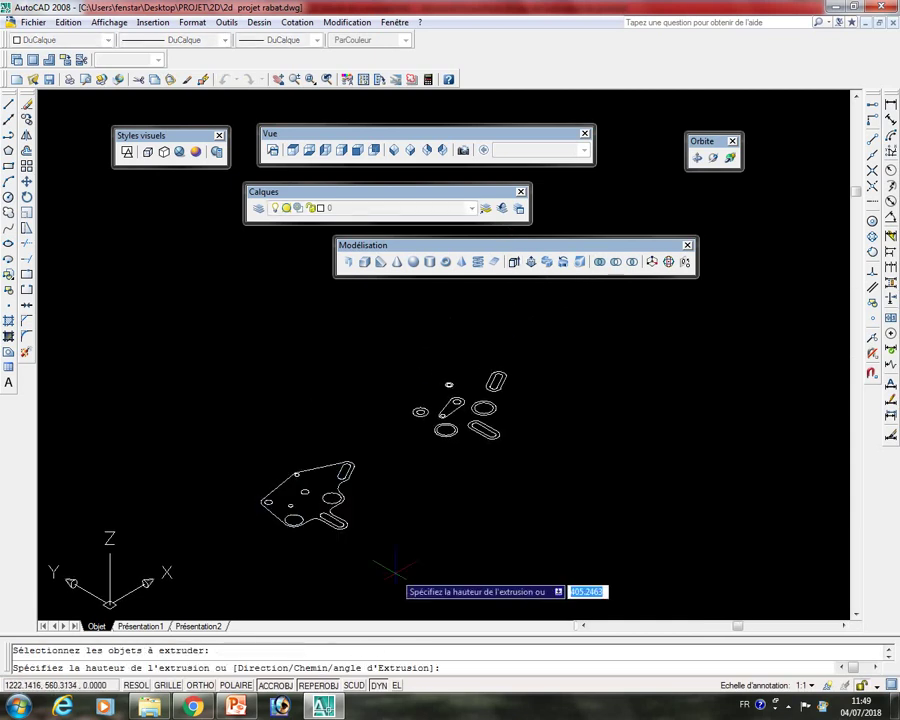
text(5)
key(Return)
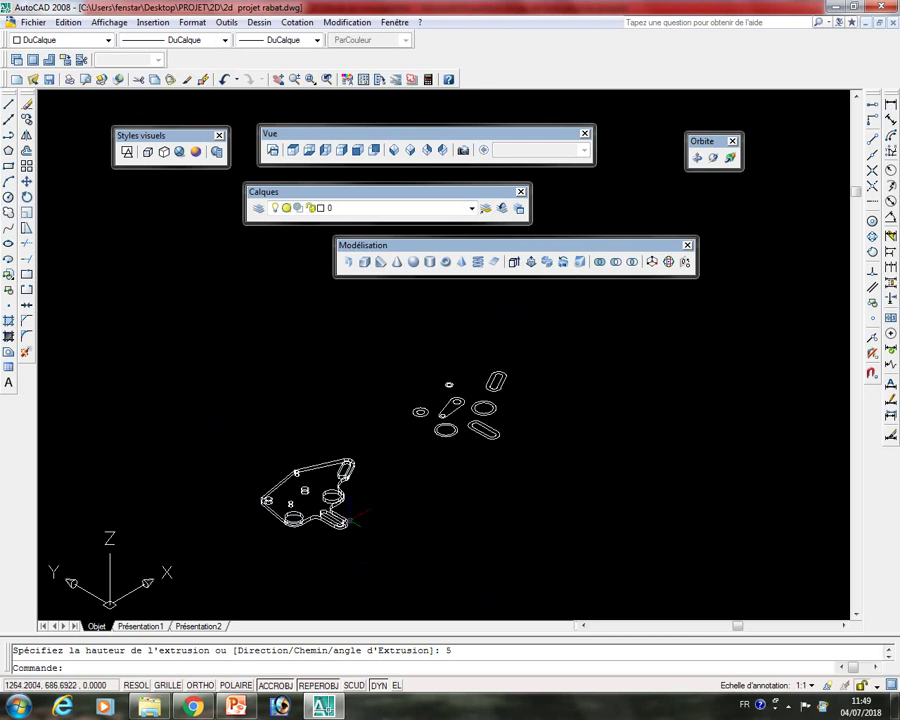
scroll(304, 534, up, 3)
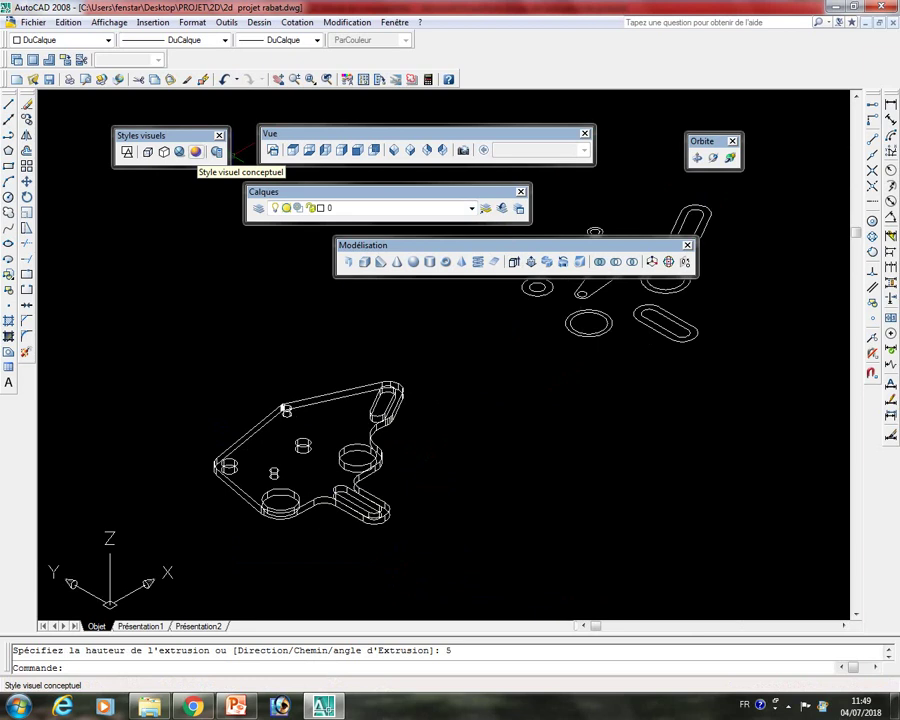
Shade the plate in the Conceptual style and orbit it to a new angle
click(195, 152)
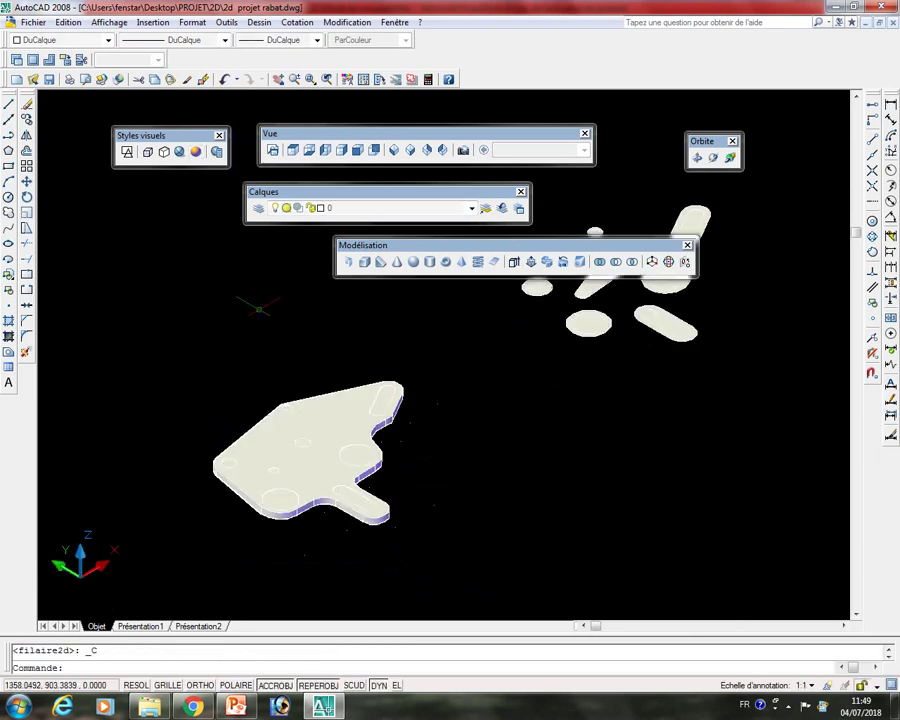
scroll(252, 497, up, 2)
scroll(252, 497, up, 2)
scroll(332, 540, down, 1)
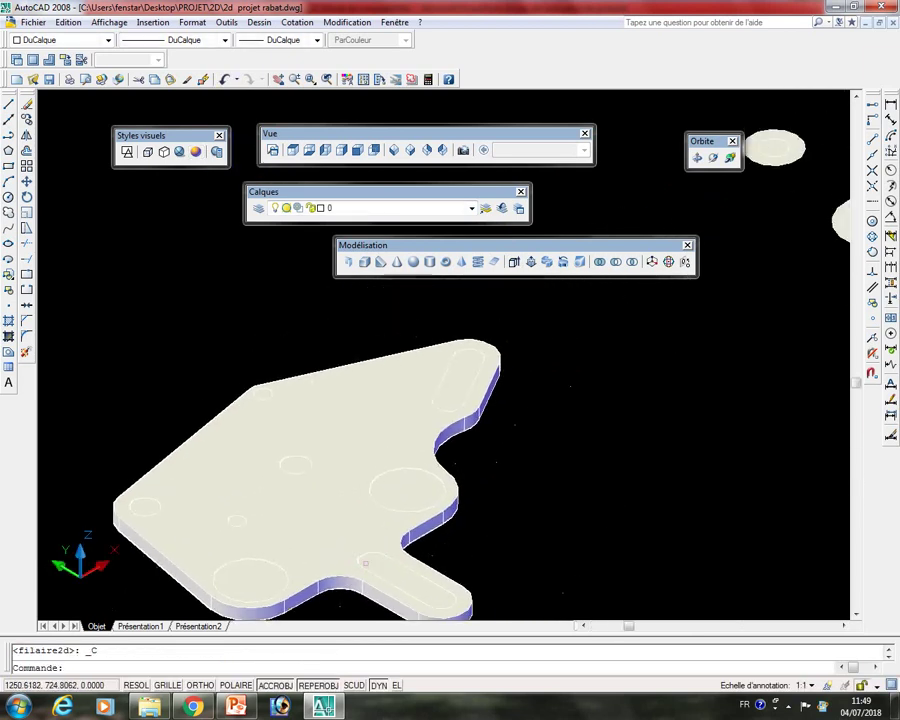
scroll(332, 540, down, 2)
scroll(332, 540, down, 1)
scroll(376, 556, up, 1)
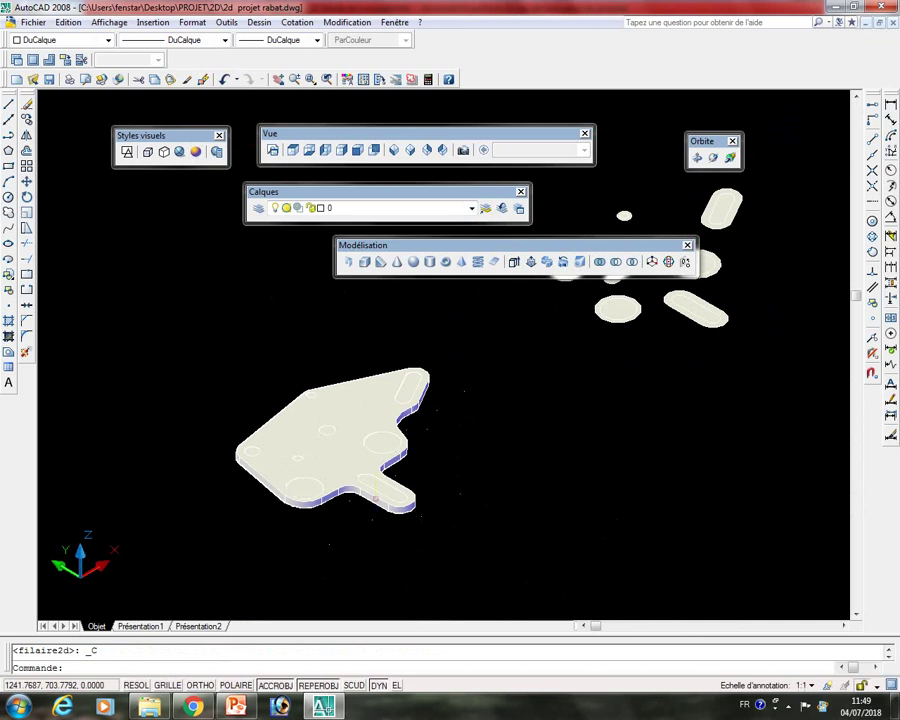
scroll(385, 530, up, 2)
scroll(400, 482, up, 1)
shift+middle_drag(400, 483, 541, 214)
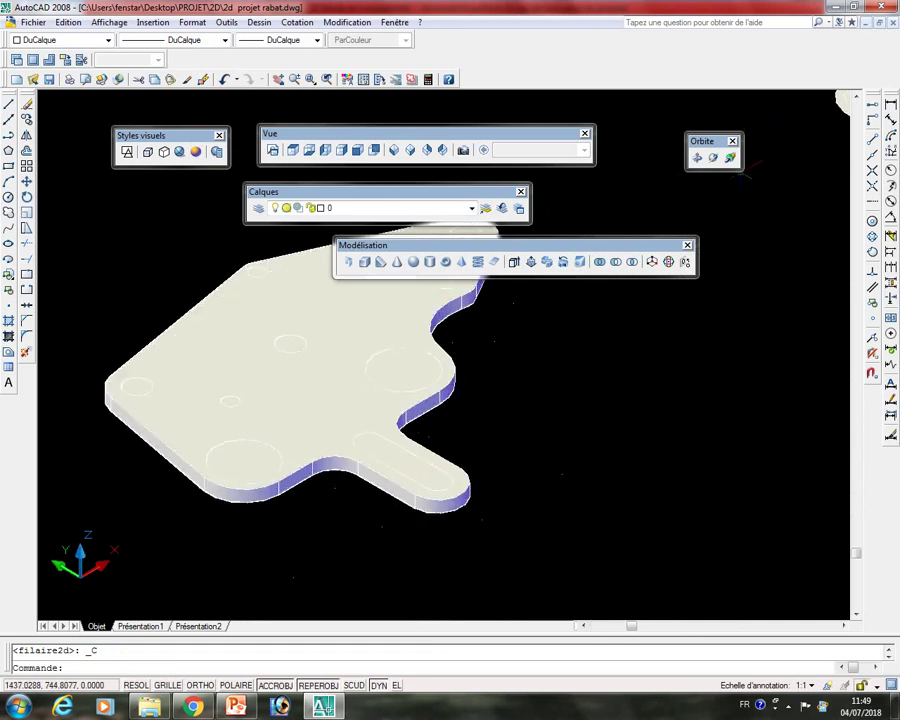
mouse_move(541, 214)
ctrl+shift+middle_down()
mouse_move(520, 230)
mouse_move(540, 300)
mouse_move(560, 330)
ctrl+shift+middle_up()
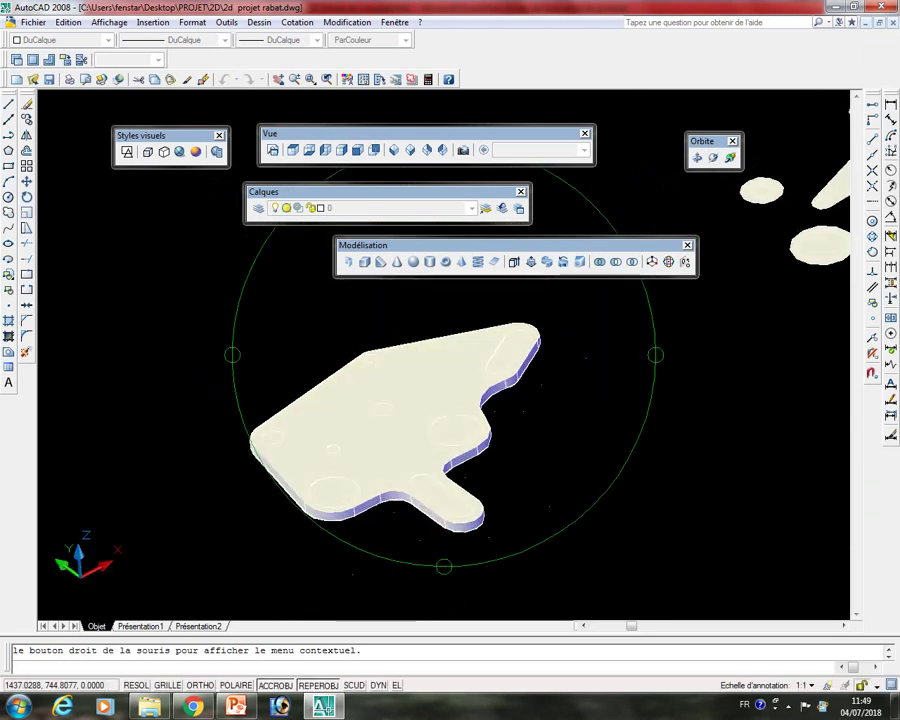
scroll(585, 452, up, 3)
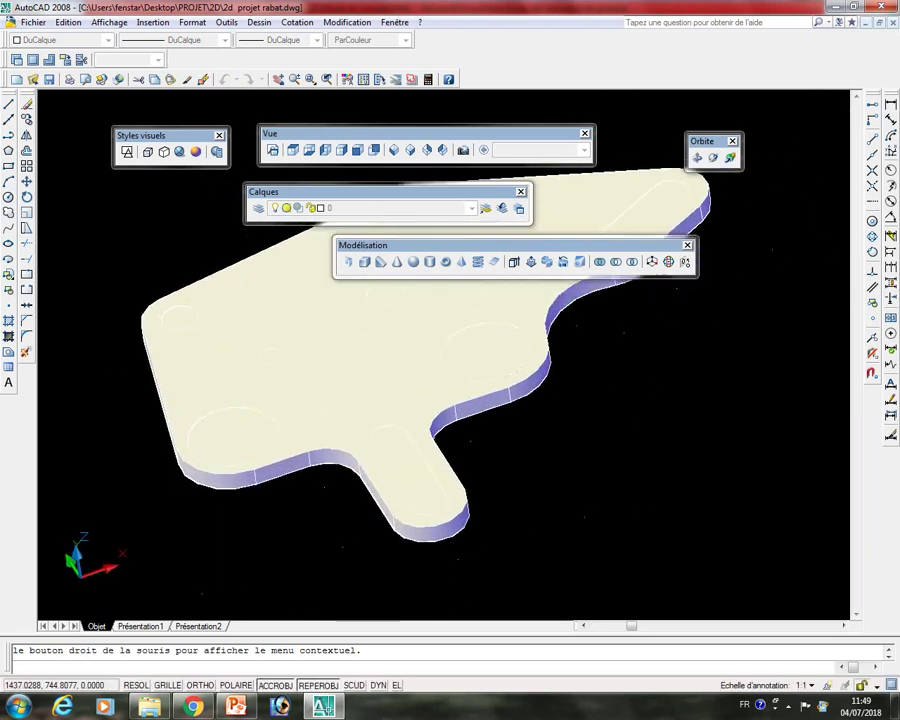
Cycle through Hidden, 2D Wireframe and 3D Wireframe, returning to Conceptual
click(164, 151)
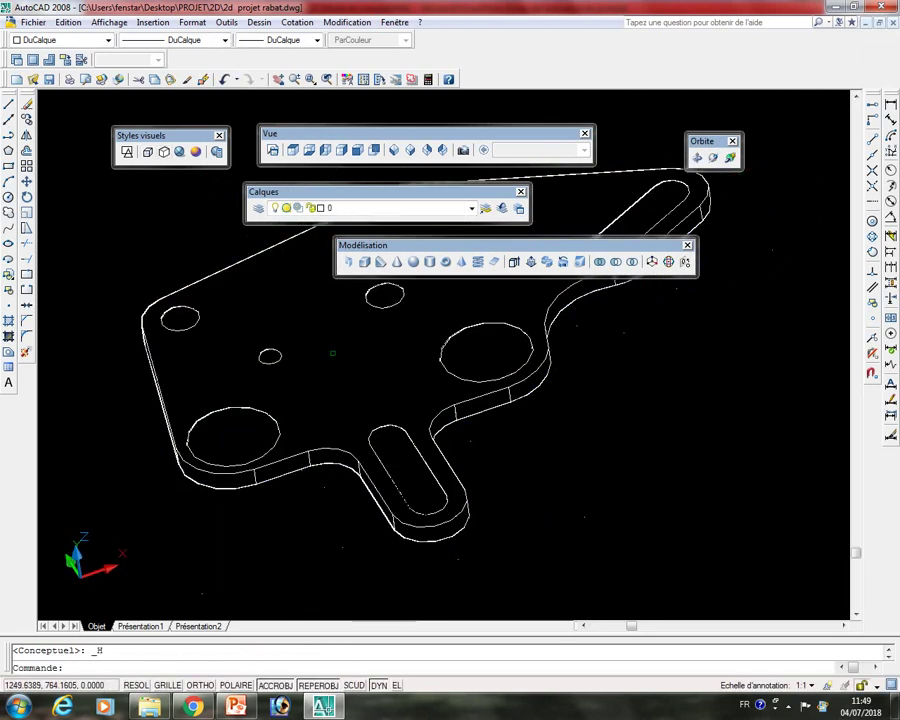
click(127, 151)
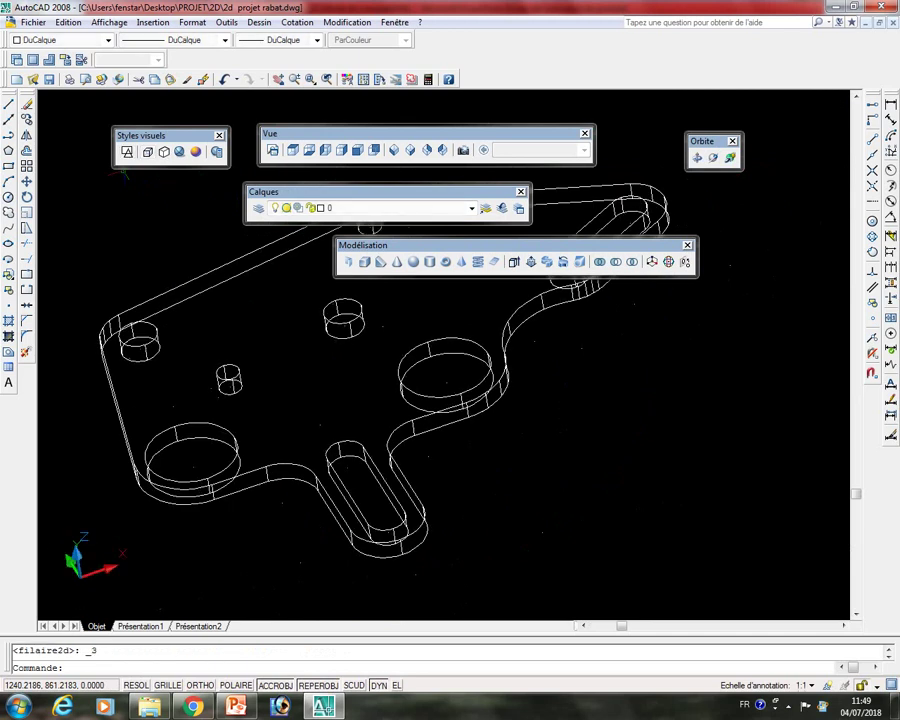
click(147, 151)
click(195, 151)
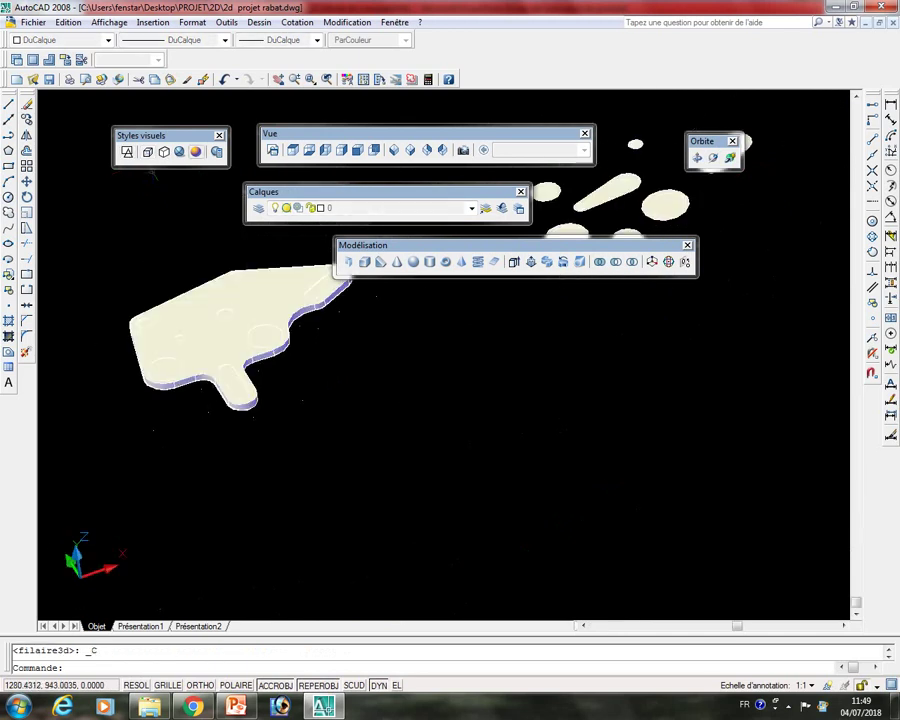
scroll(230, 250, up, 2)
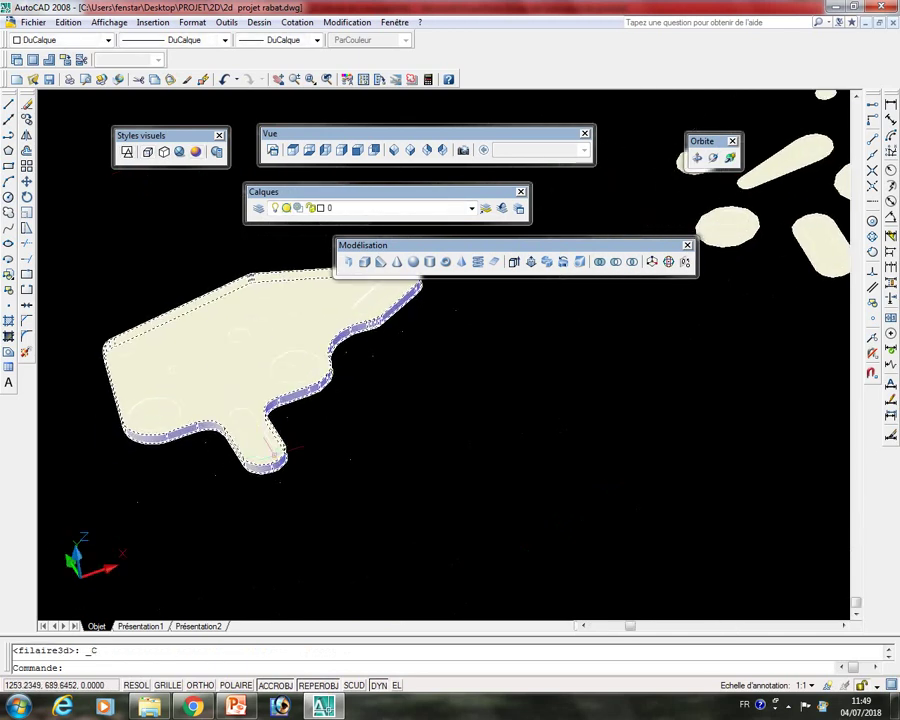
scroll(515, 470, down, 4)
scroll(456, 455, up, 3)
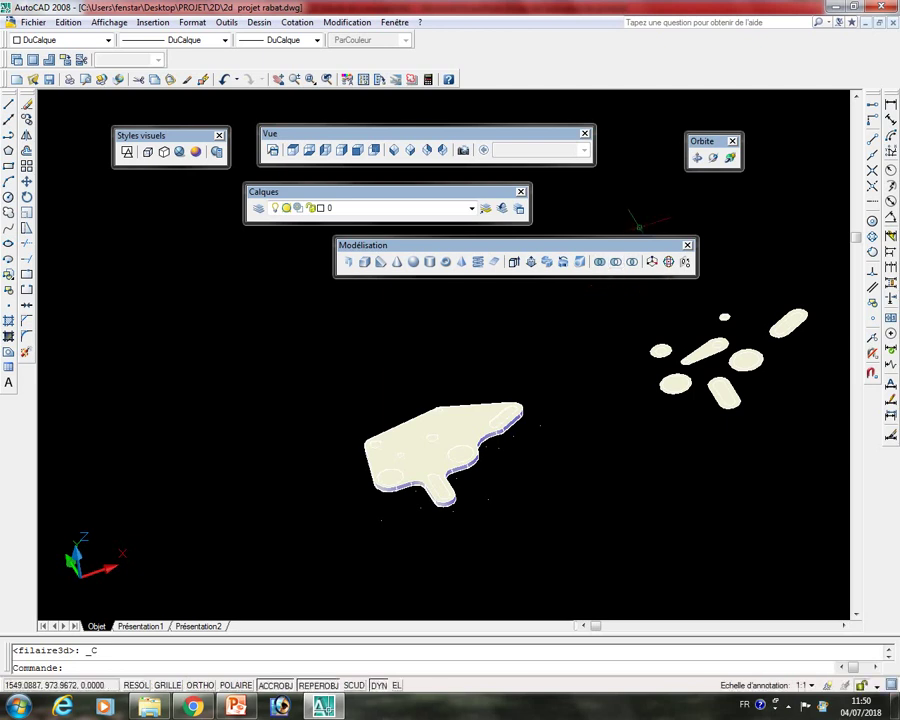
Subtract the tab slot solid from the plate
click(612, 263)
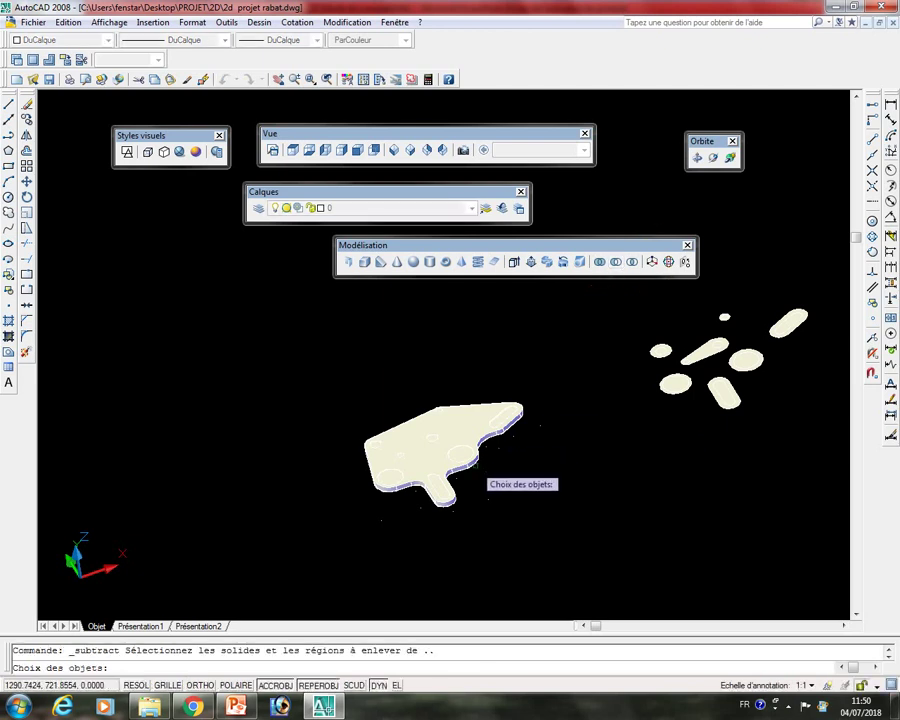
click(472, 463)
click(469, 460)
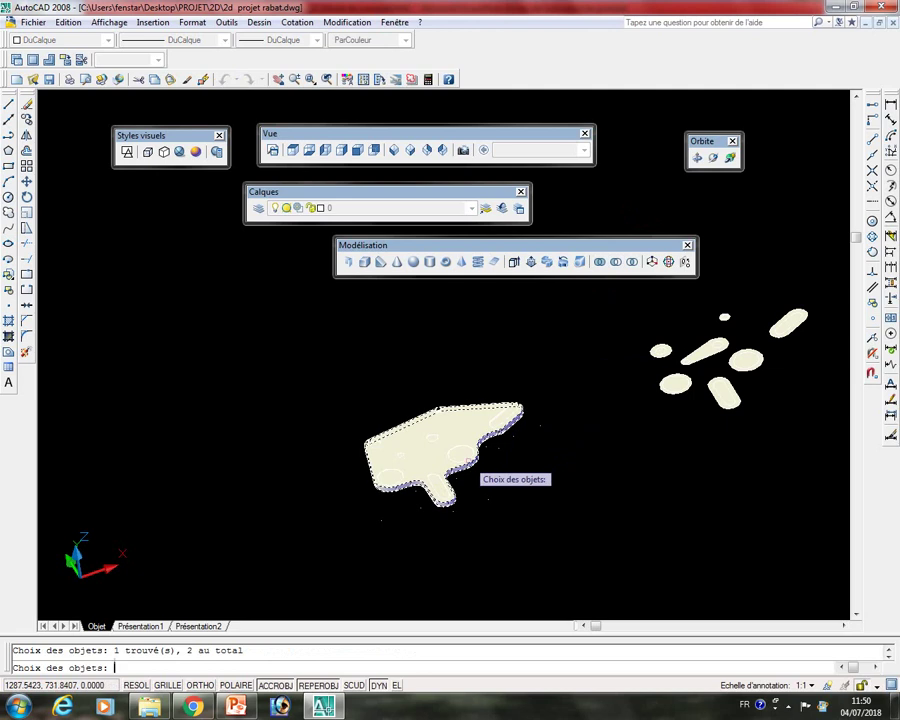
key(Return)
scroll(470, 485, up, 2)
scroll(462, 494, up, 3)
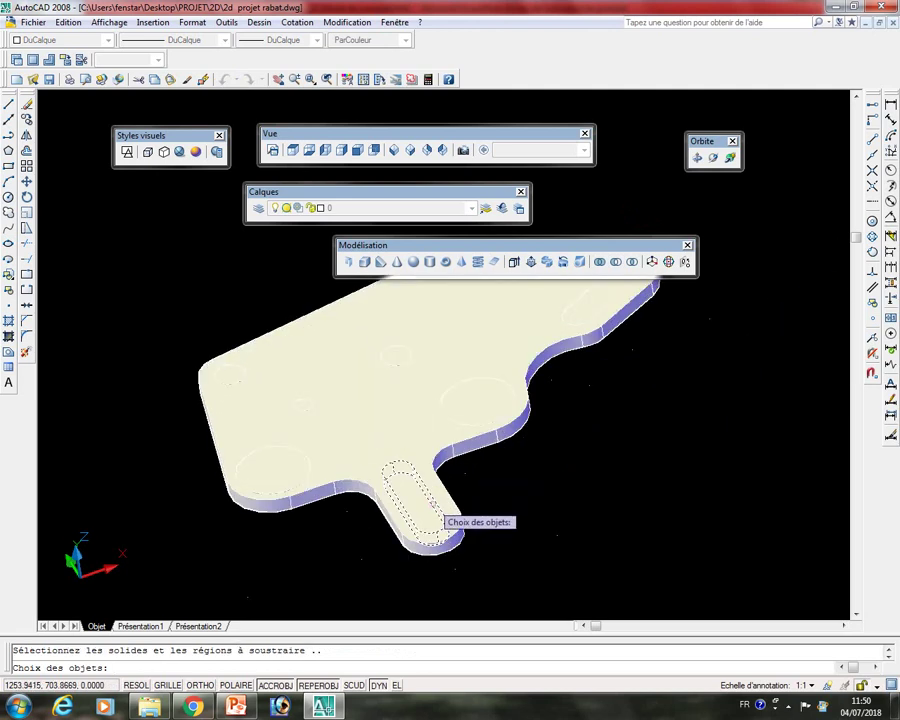
click(438, 515)
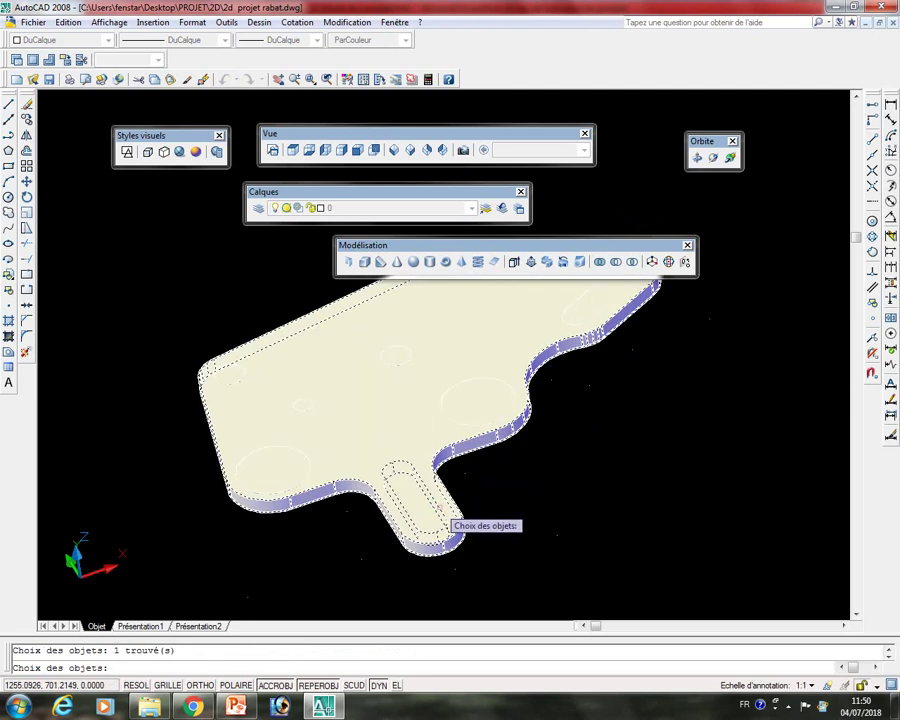
key(Return)
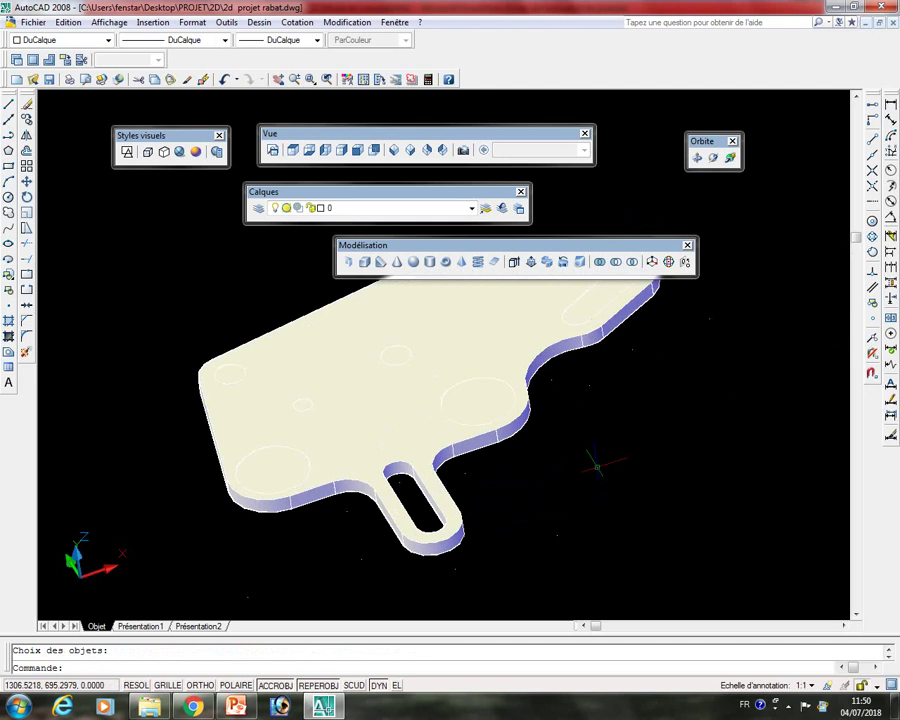
Subtract a large circular solid from the plate to cut a round hole
click(615, 262)
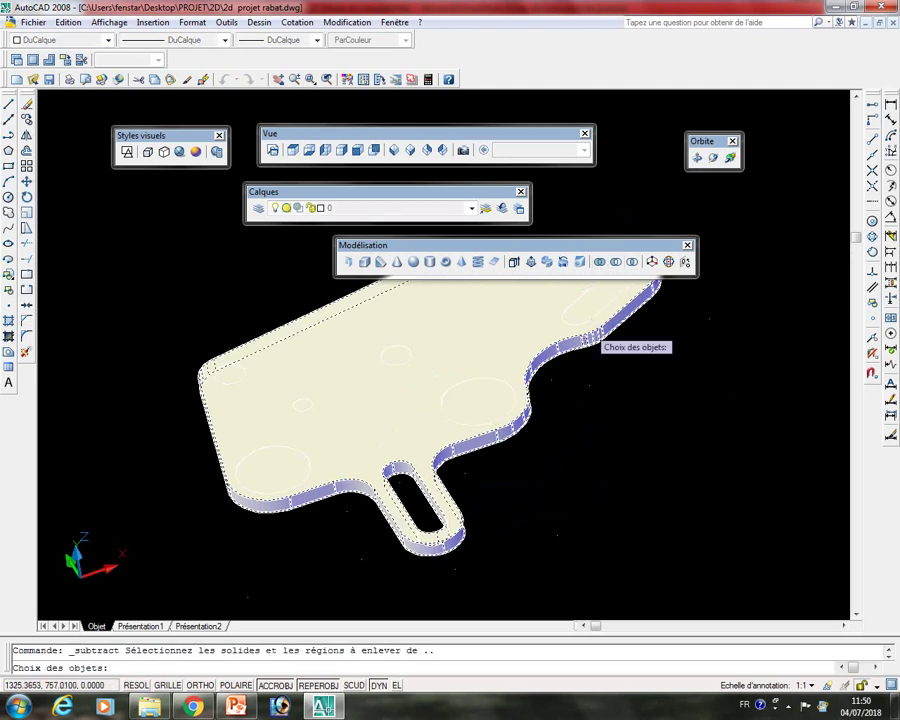
middle_drag(572, 338, 578, 456)
click(548, 440)
key(Return)
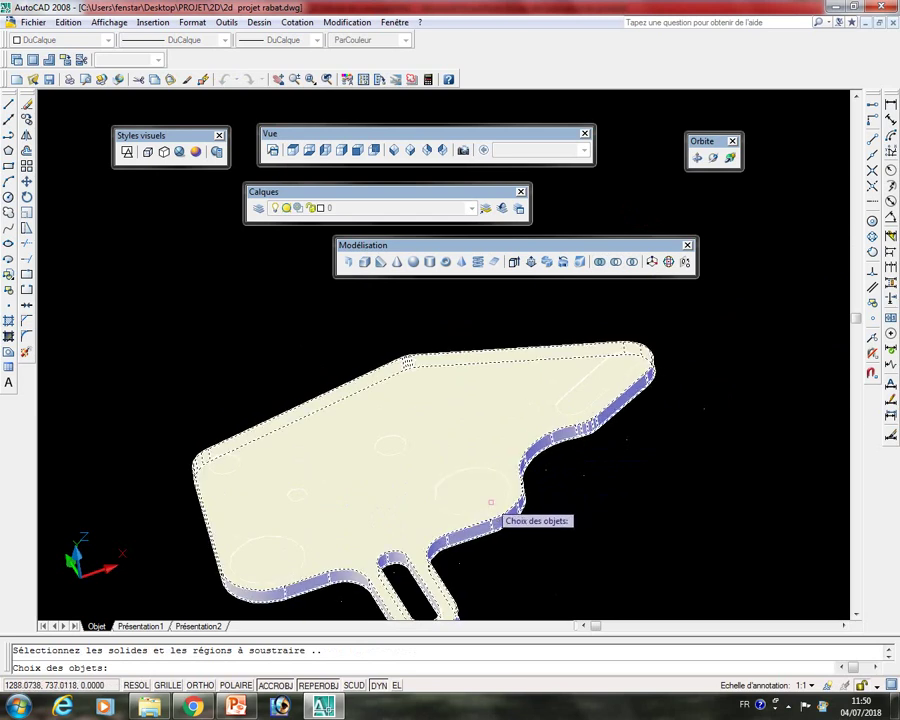
click(478, 501)
key(Return)
scroll(480, 505, down, 2)
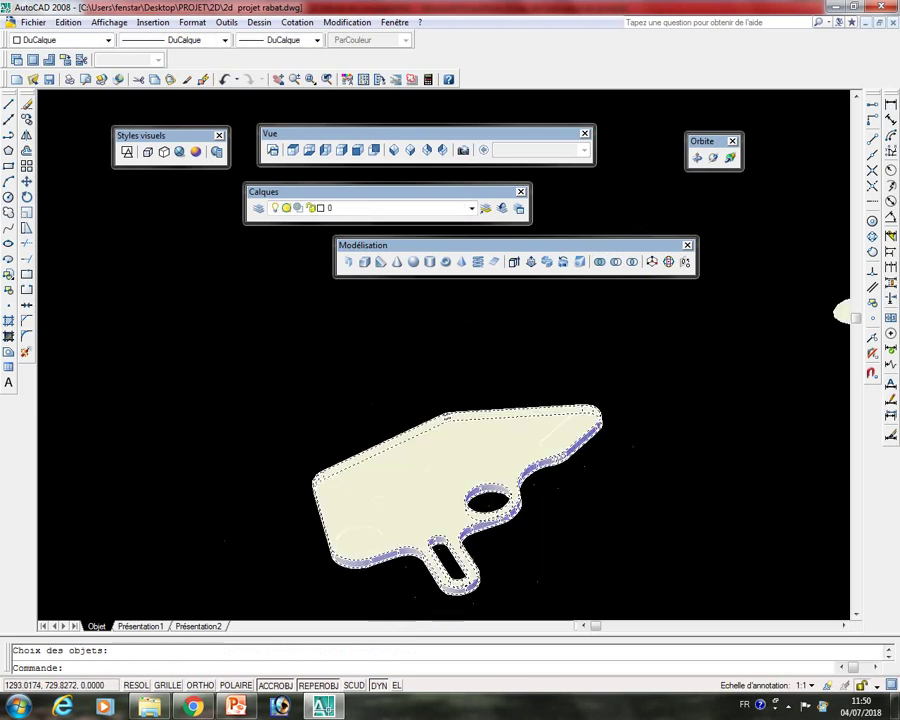
scroll(549, 483, down, 2)
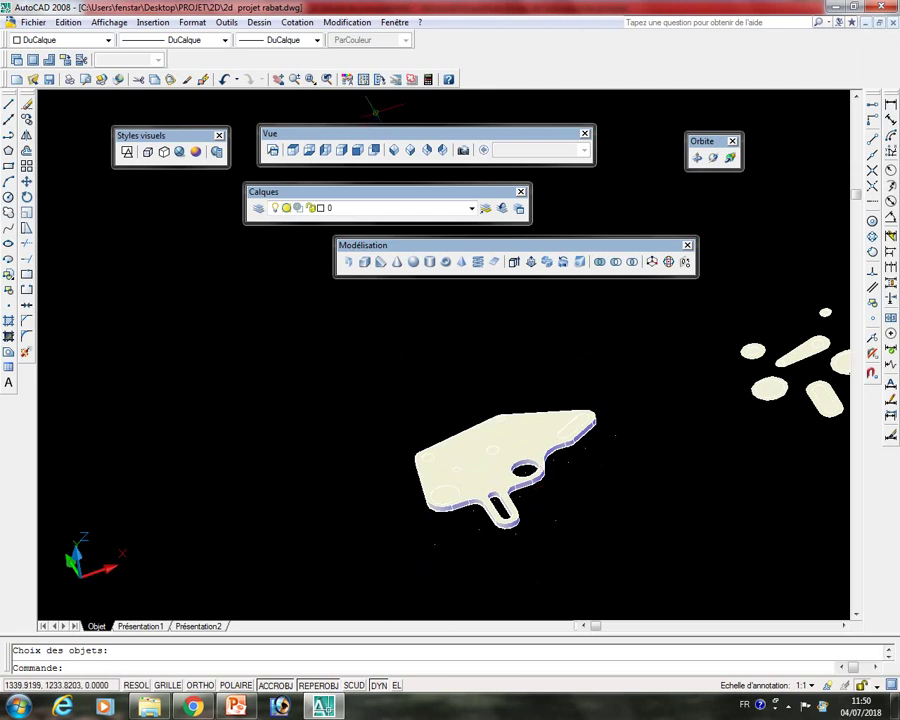
Switch the plate display to 2D Wireframe and zoom in
click(127, 152)
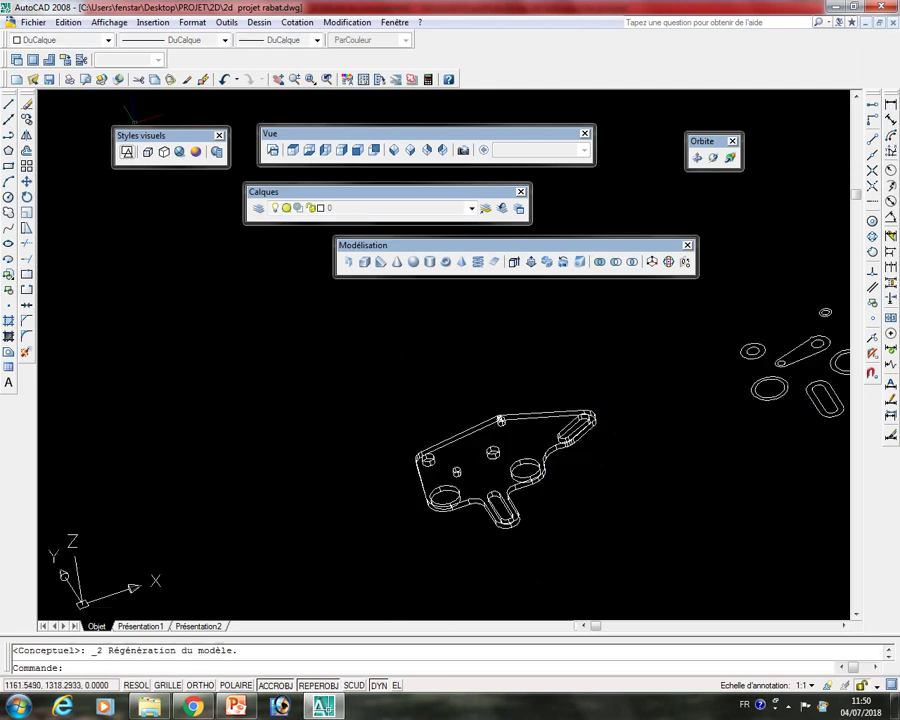
scroll(440, 500, up, 1)
scroll(440, 500, up, 1)
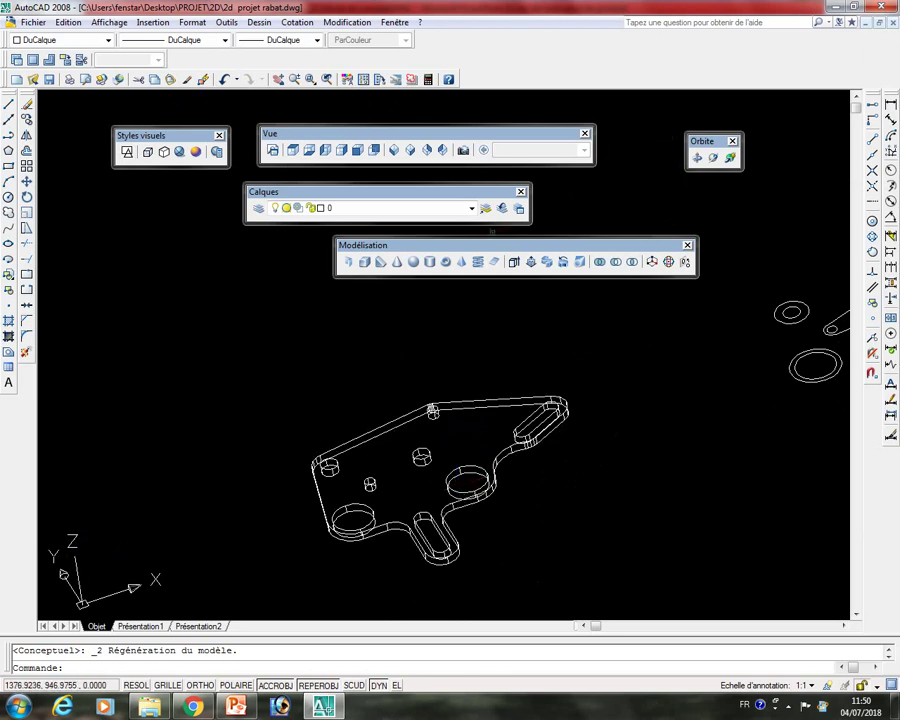
Subtract the upper-right slot and remaining small and large holes from the plate, then shade Conceptual
click(616, 262)
click(500, 467)
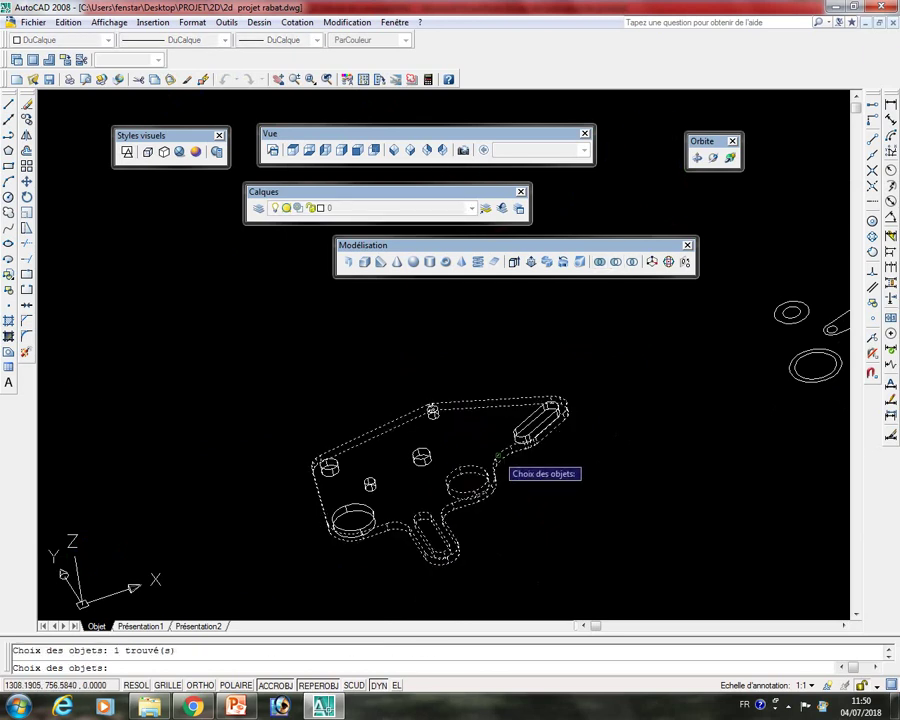
key(Return)
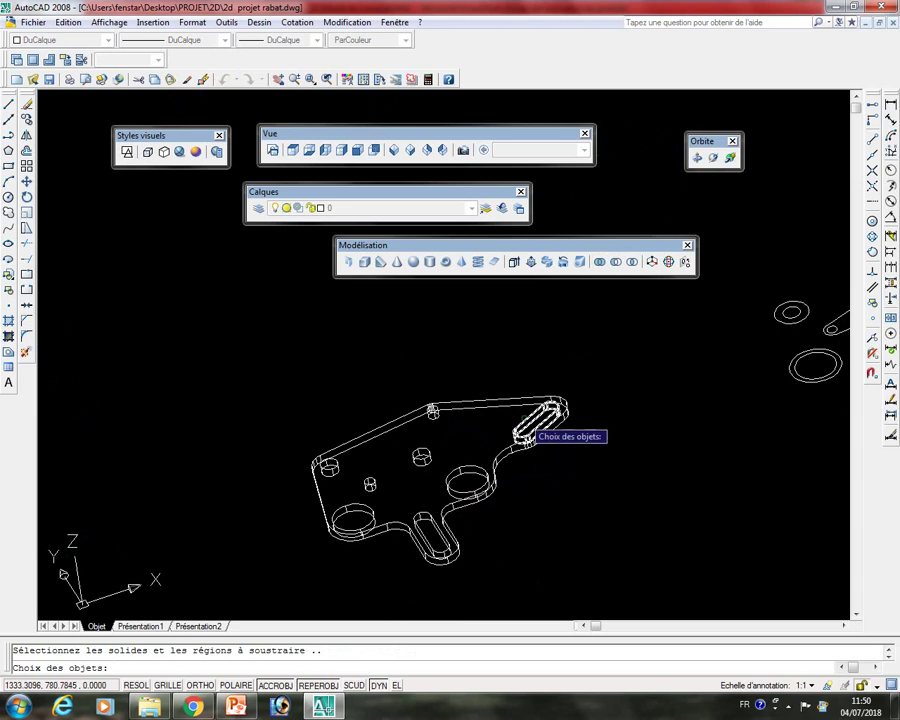
click(528, 428)
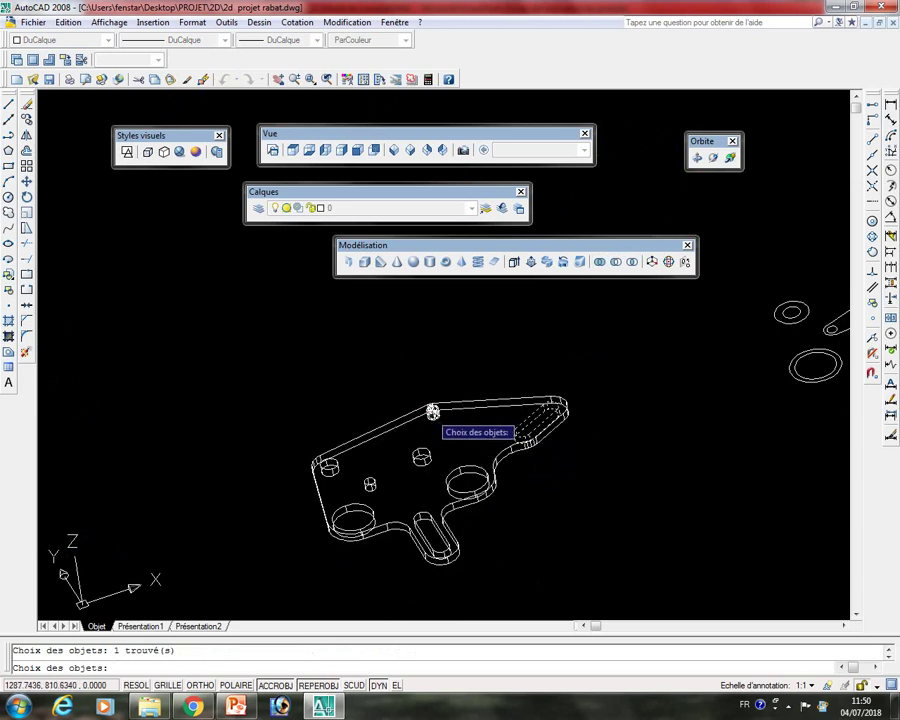
click(430, 456)
click(430, 458)
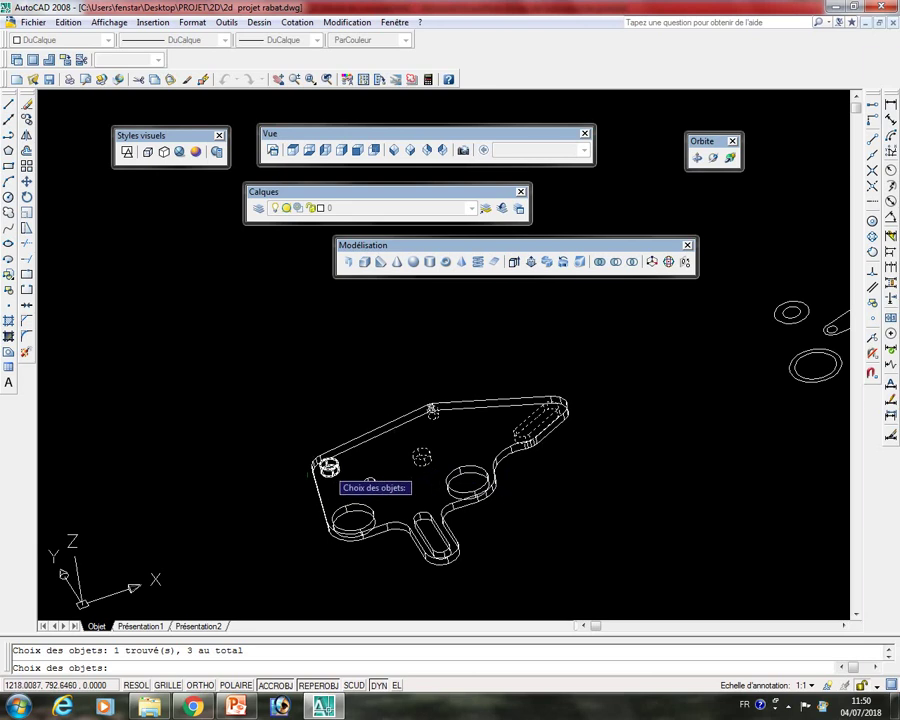
click(328, 467)
click(372, 514)
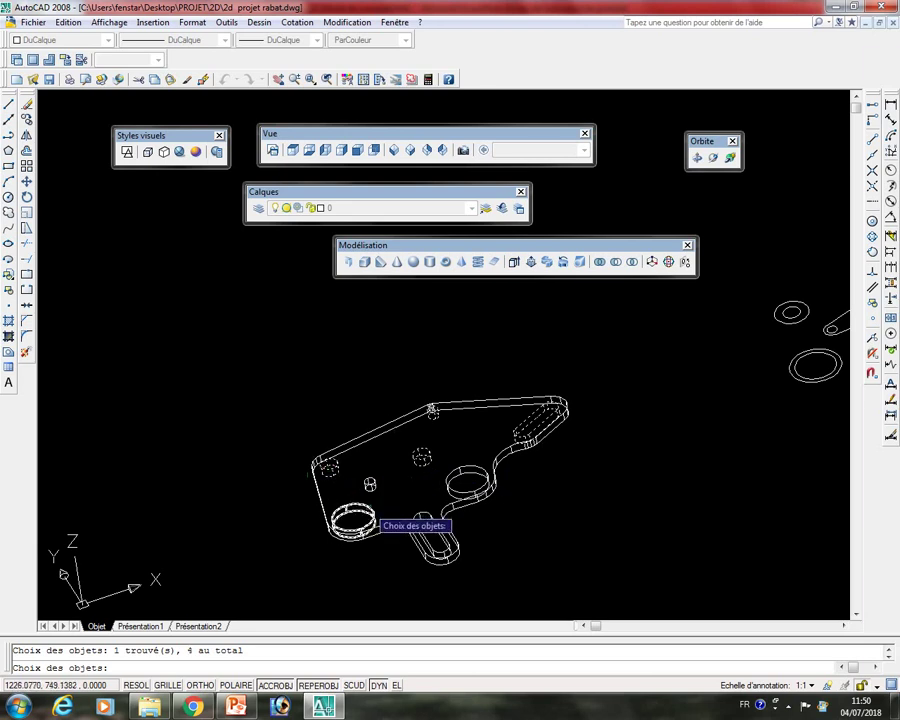
click(375, 488)
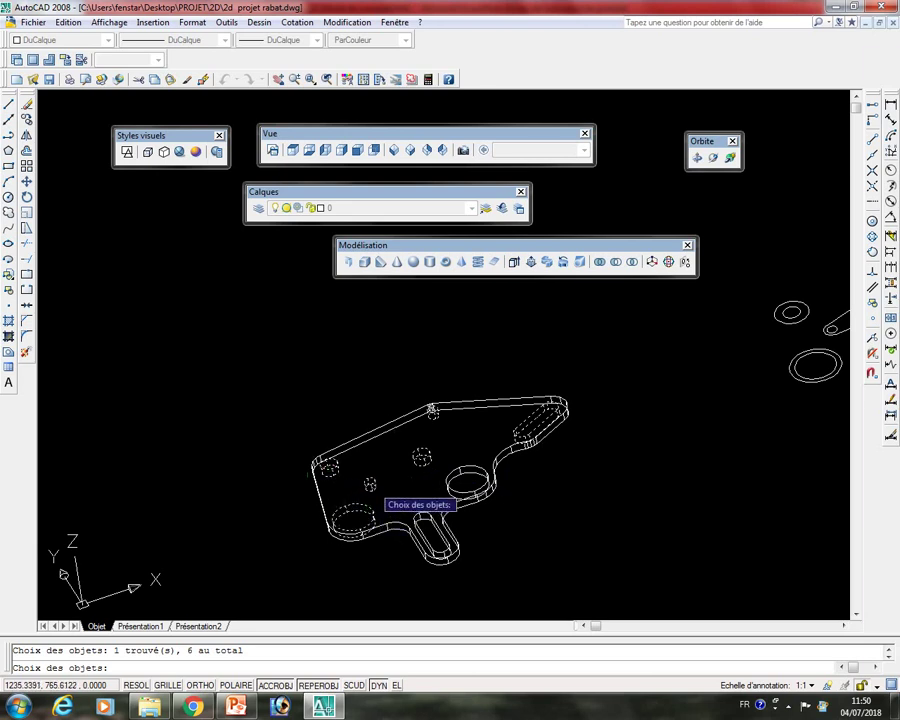
click(195, 151)
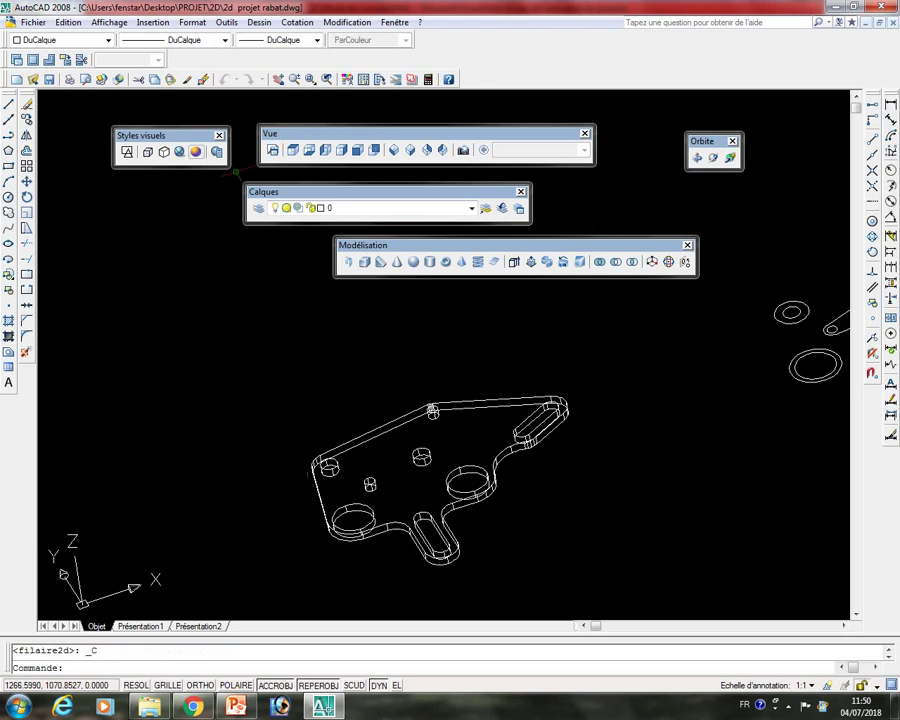
Free-orbit the shaded plate to a tilted overhead view
shift+middle_drag(237, 172, 716, 184)
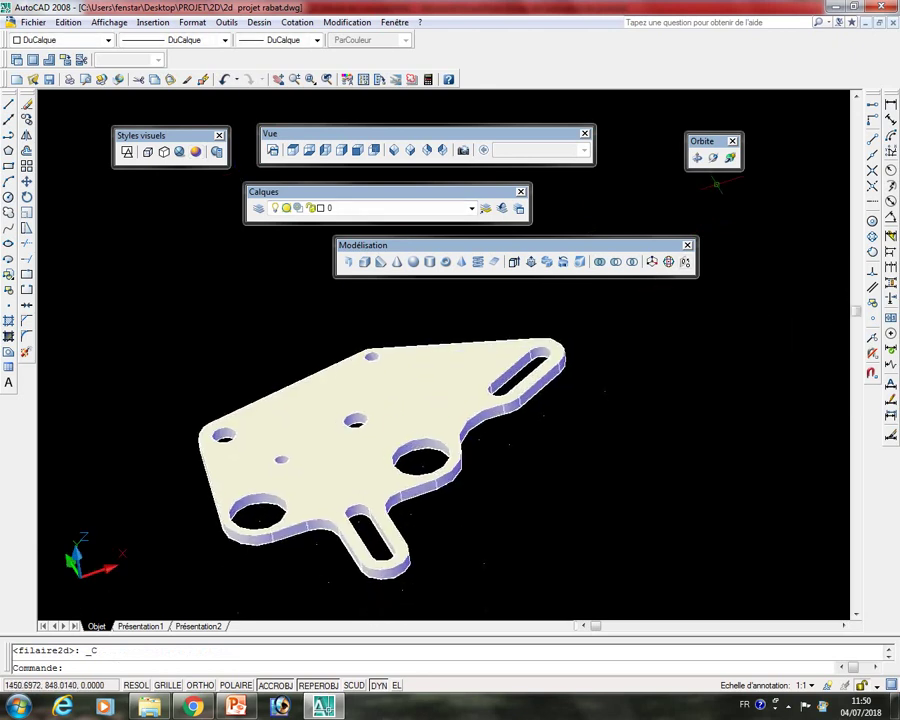
click(713, 157)
mouse_move(560, 400)
mouse_down()
mouse_move(527, 338)
mouse_move(530, 400)
mouse_up()
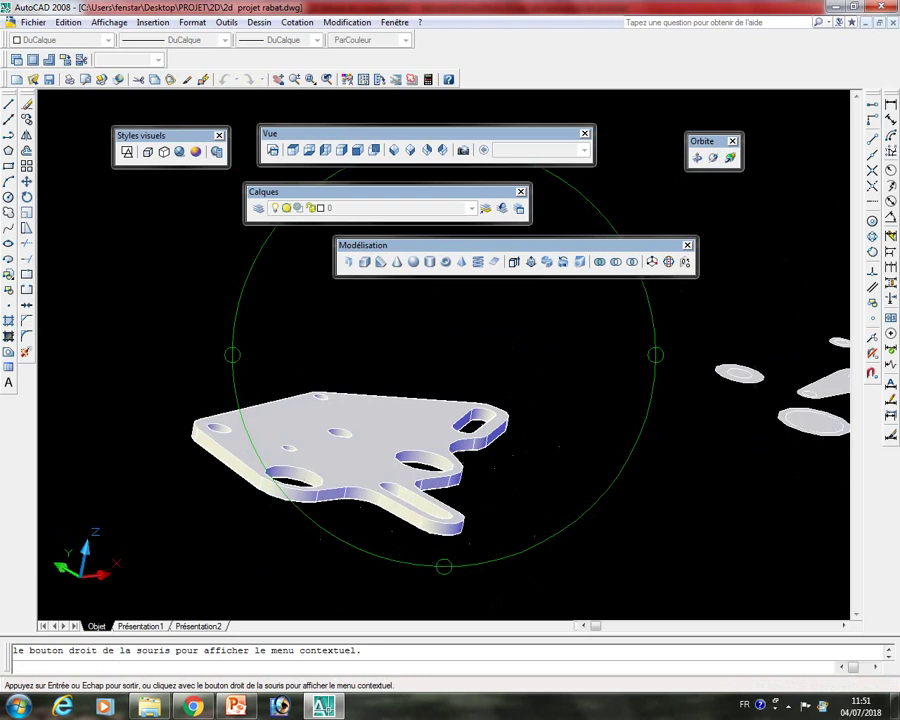
drag(530, 400, 530, 350)
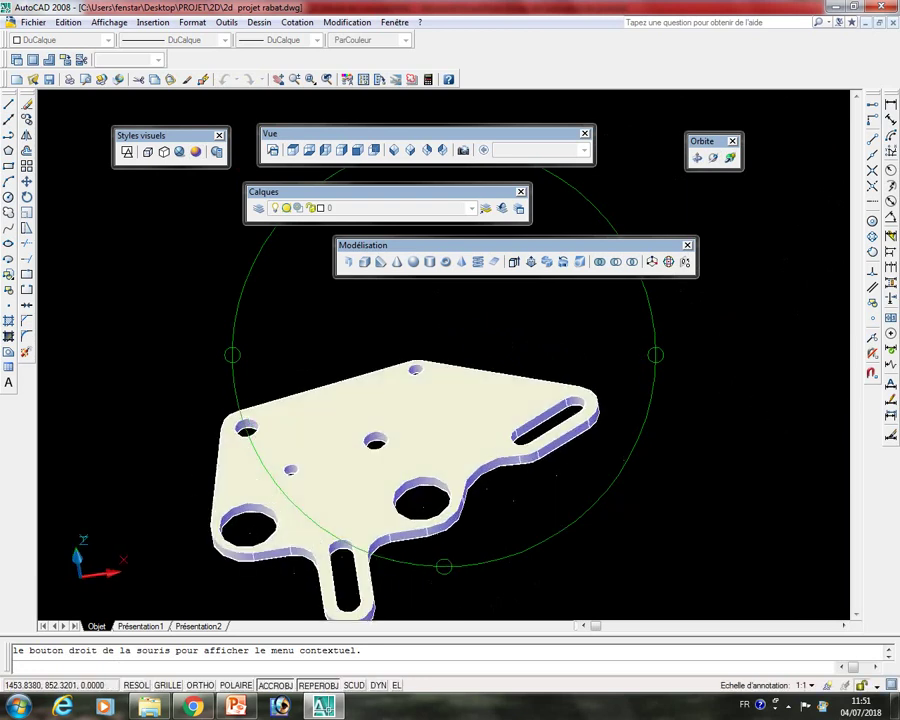
mouse_move(380, 295)
mouse_down()
mouse_move(380, 330)
mouse_move(380, 293)
mouse_move(440, 310)
mouse_up()
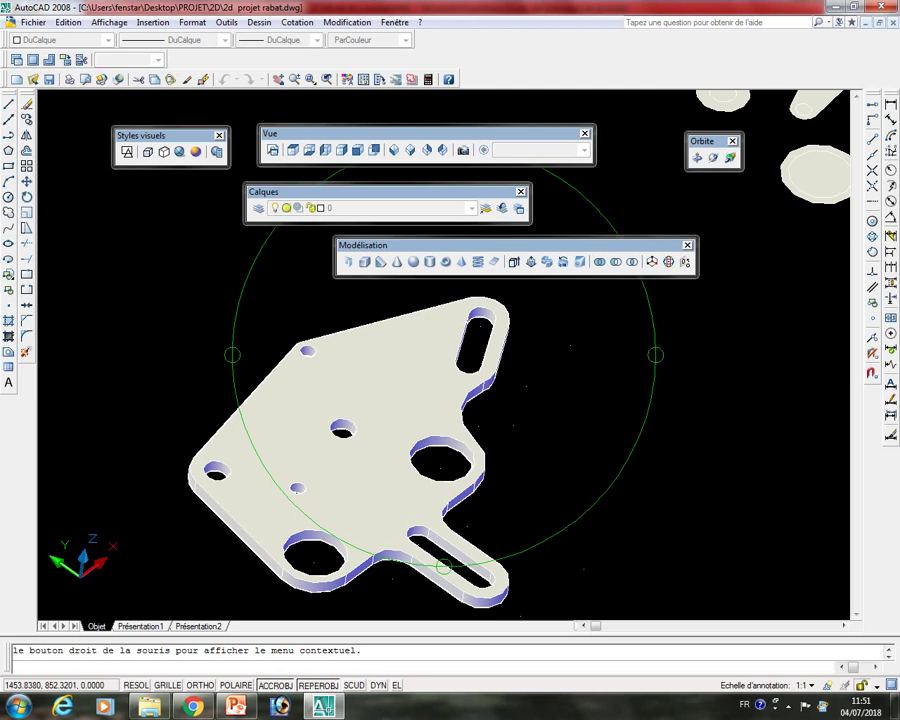
drag(440, 310, 440, 430)
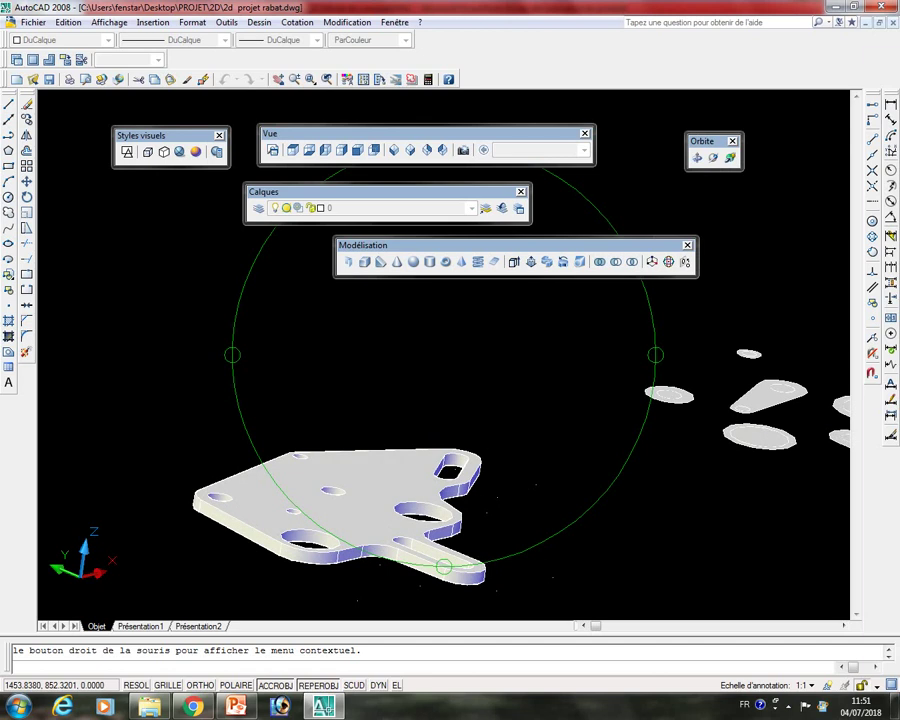
drag(440, 350, 440, 420)
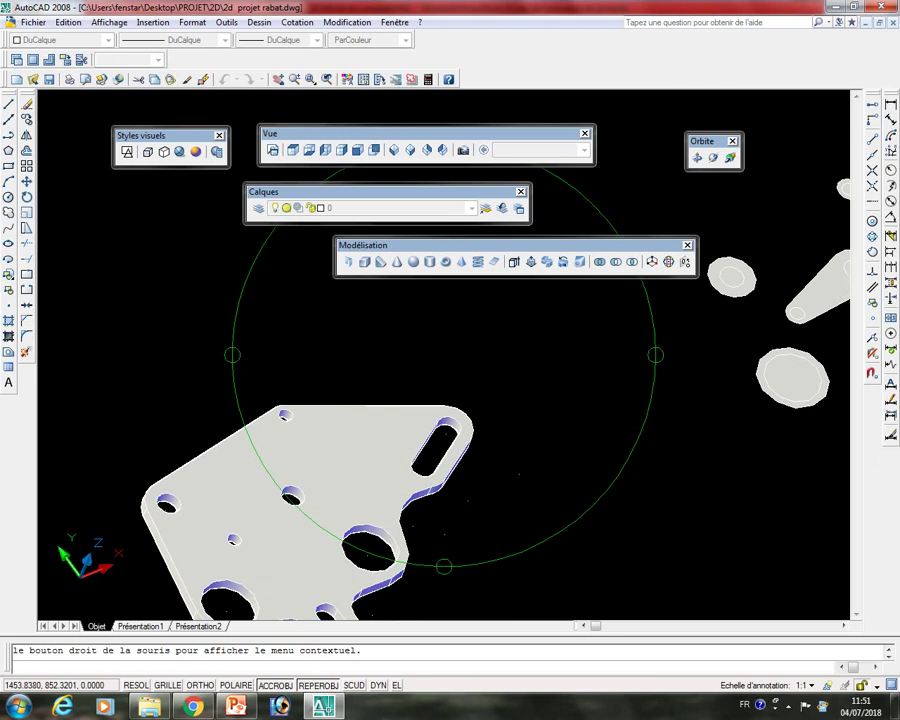
drag(444, 400, 470, 380)
key(Escape)
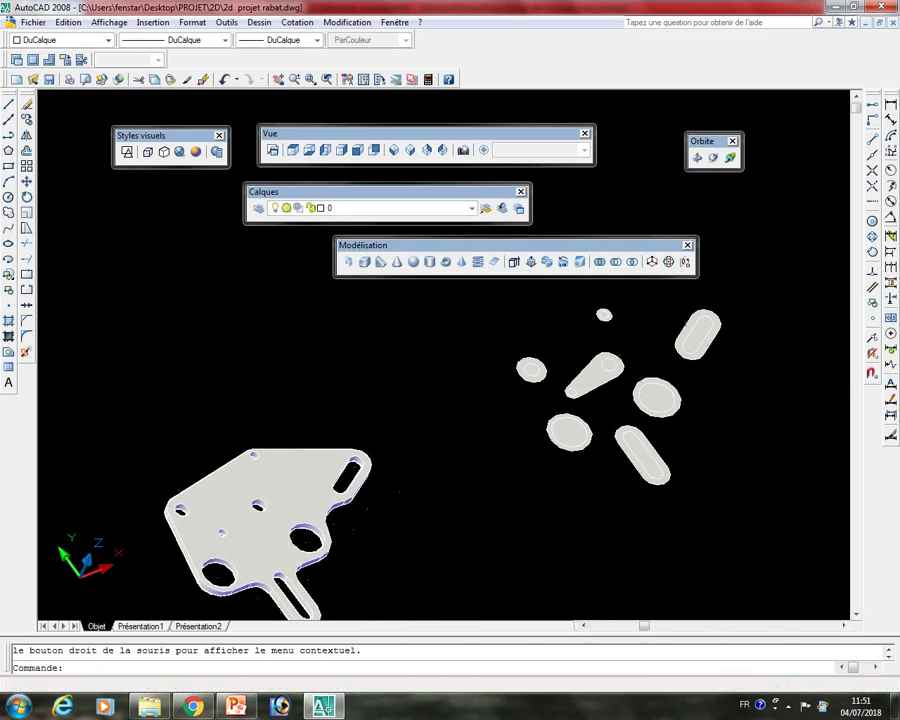
Extrude both slot profile outlines to a height of 10
middle_drag(560, 420, 470, 427)
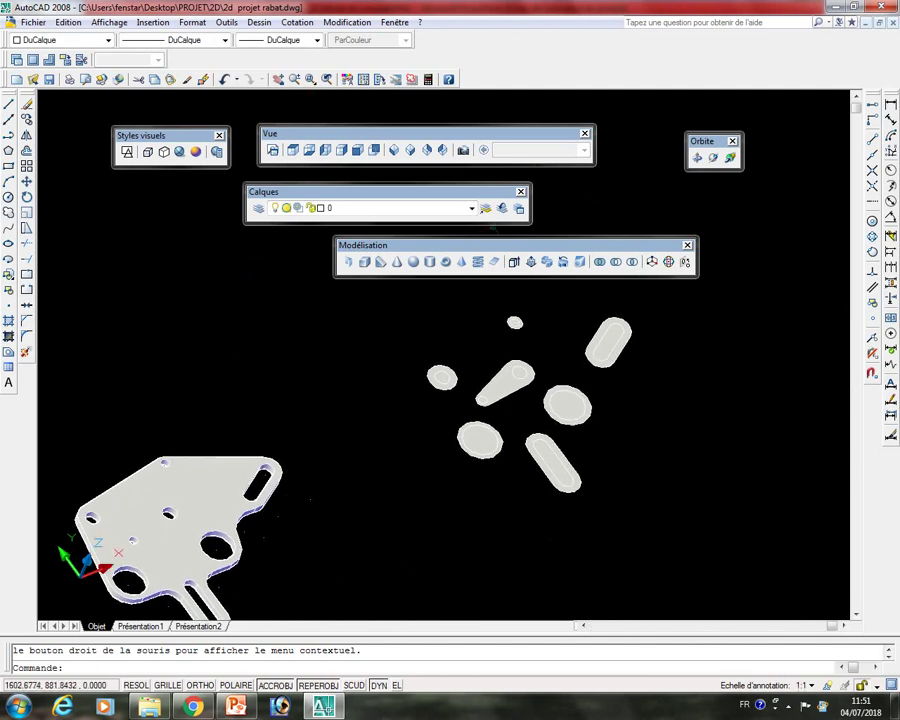
click(513, 261)
scroll(532, 440, up, 3)
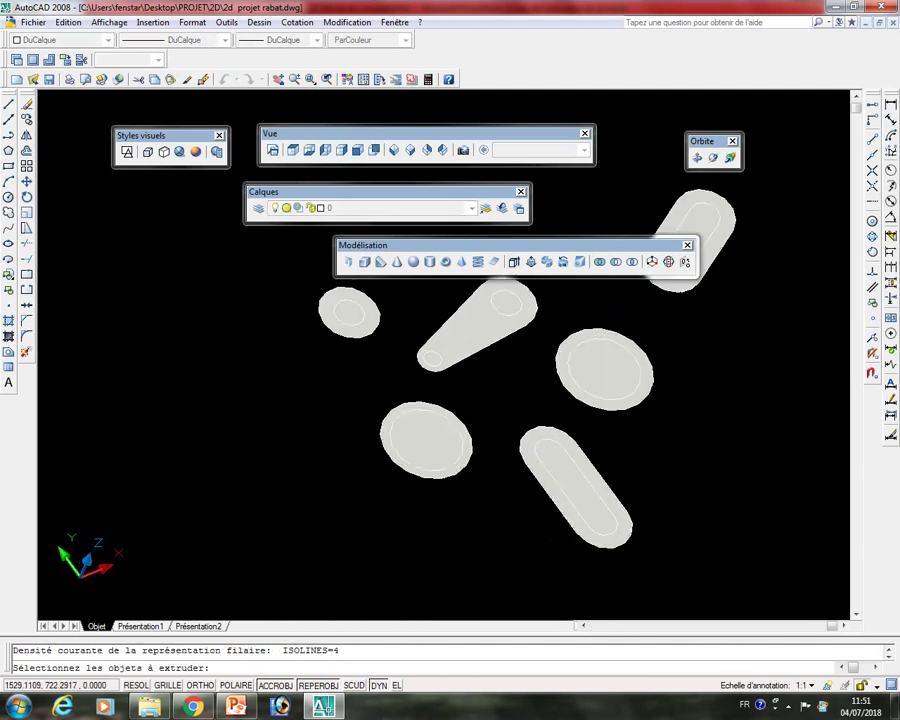
scroll(535, 455, up, 2)
click(490, 370)
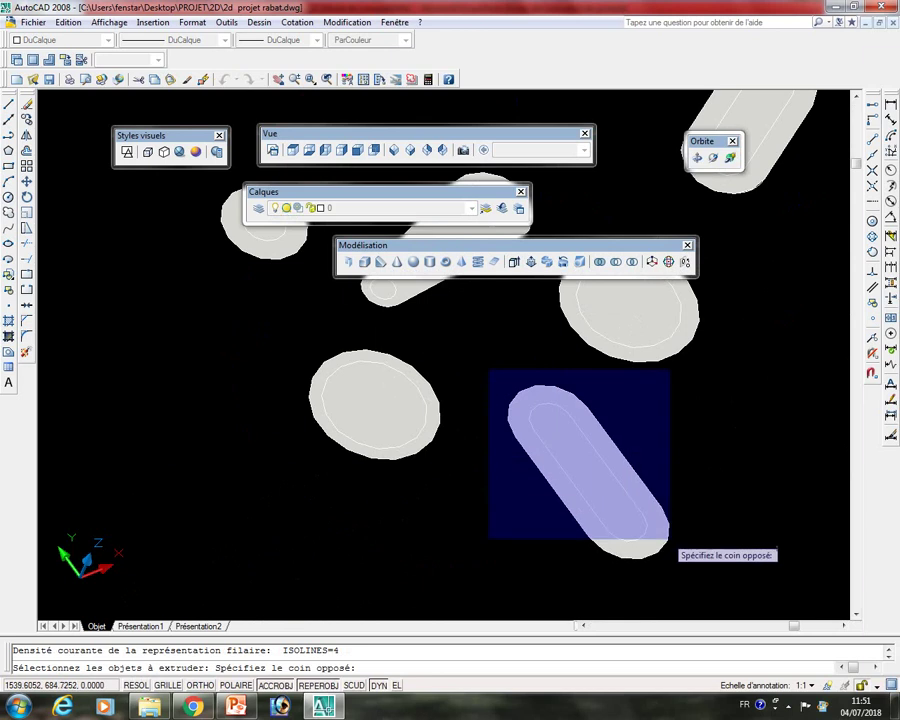
click(669, 540)
key(Return)
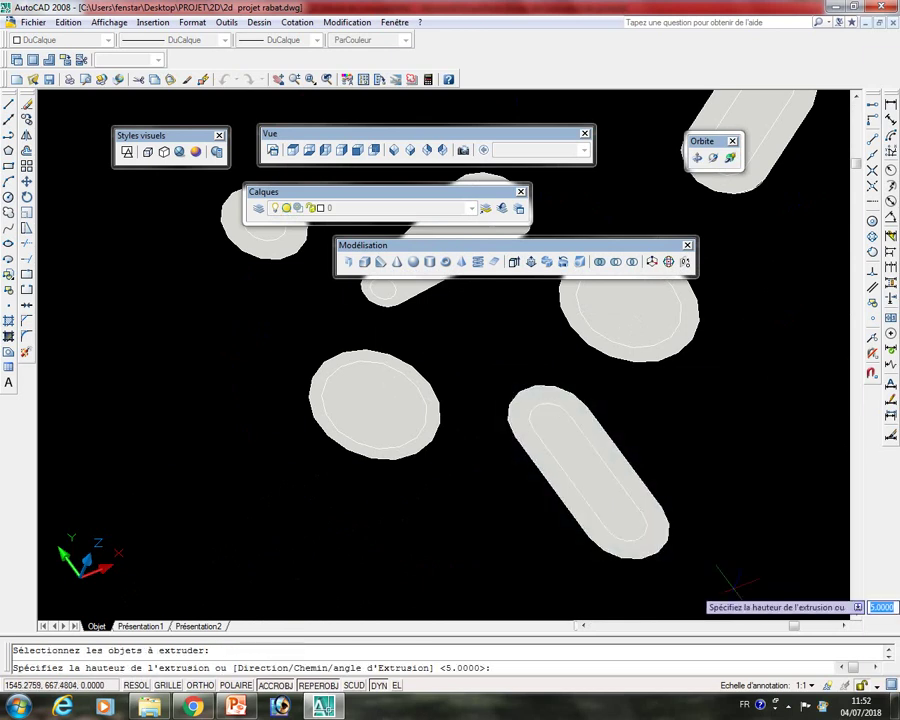
text(10)
key(Return)
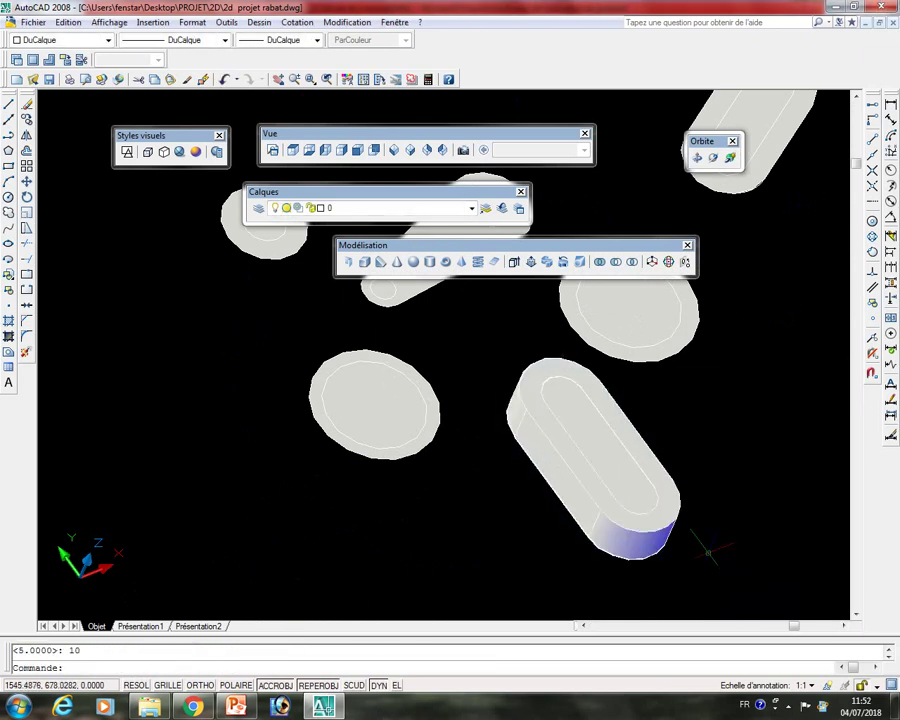
middle_drag(700, 553, 673, 536)
scroll(673, 537, down, 3)
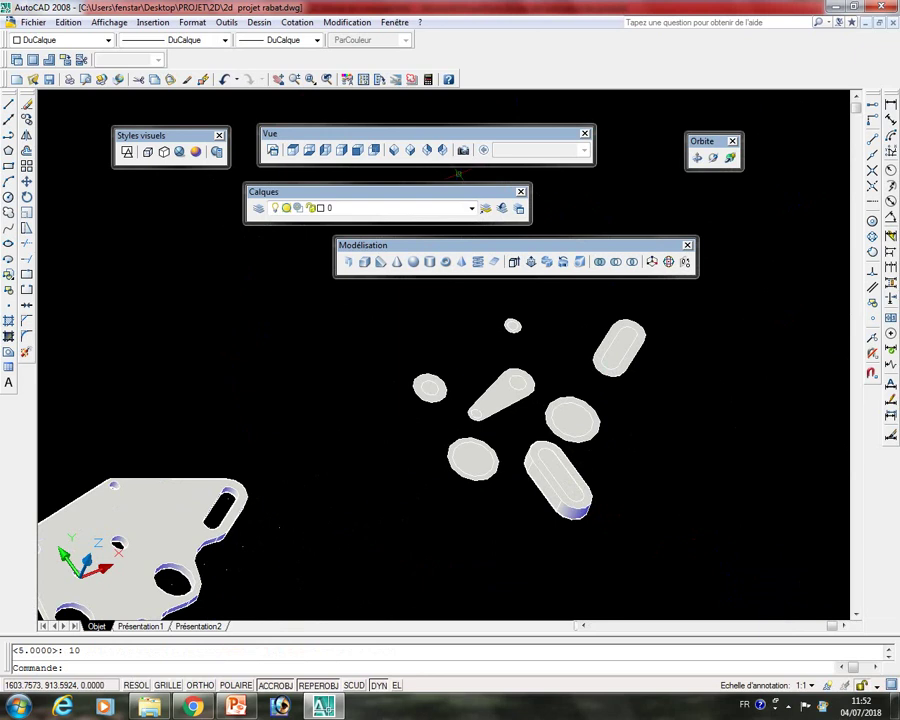
Subtract the inner slot solid from the outer, hollowing the slot boss
click(615, 261)
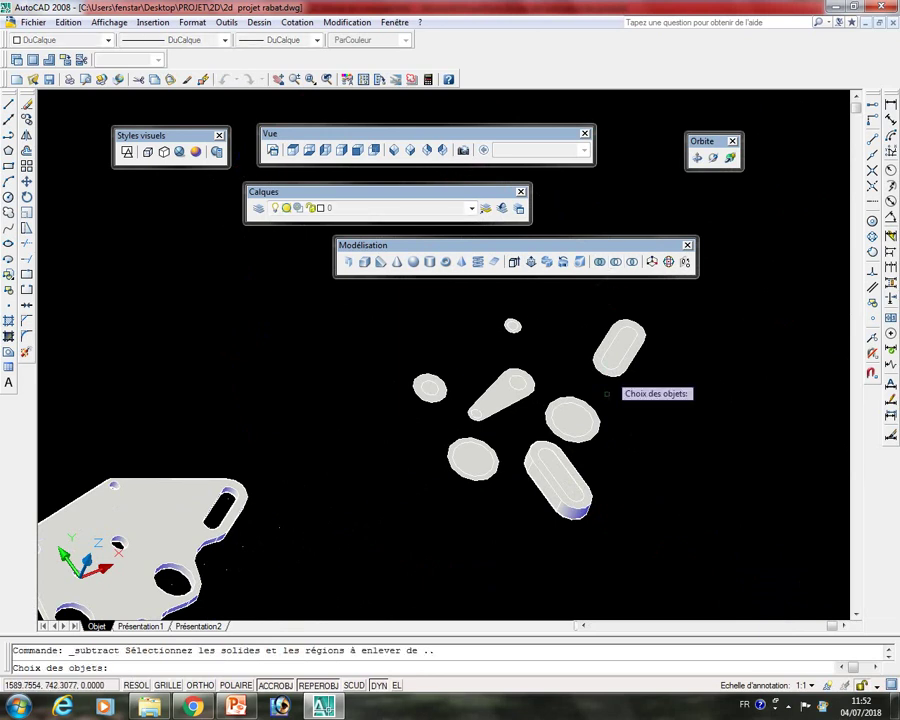
click(582, 518)
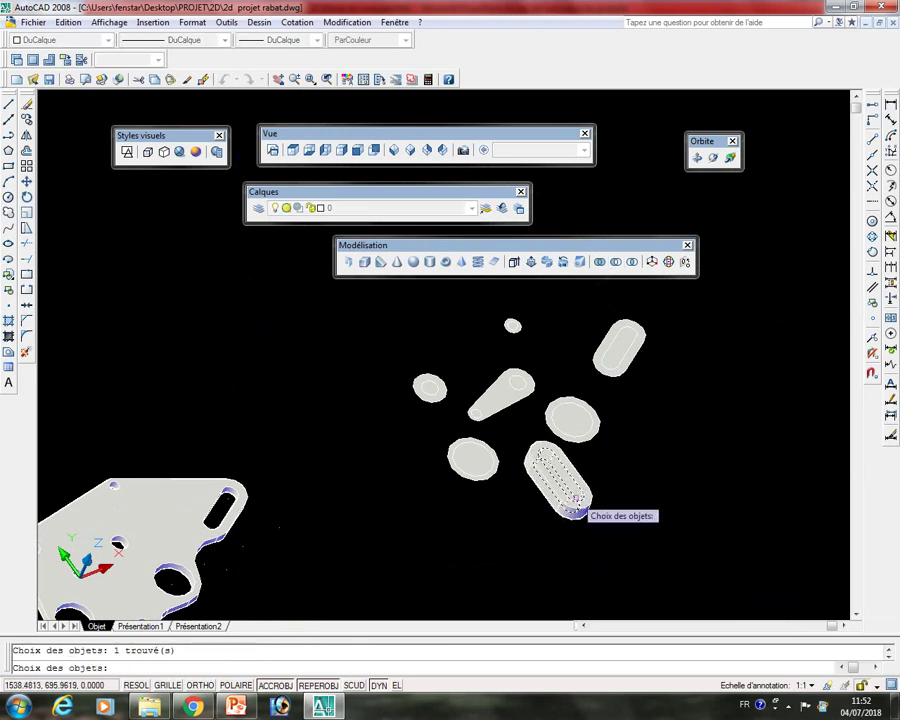
key(Return)
scroll(620, 505, down, 3)
scroll(620, 505, up, 1)
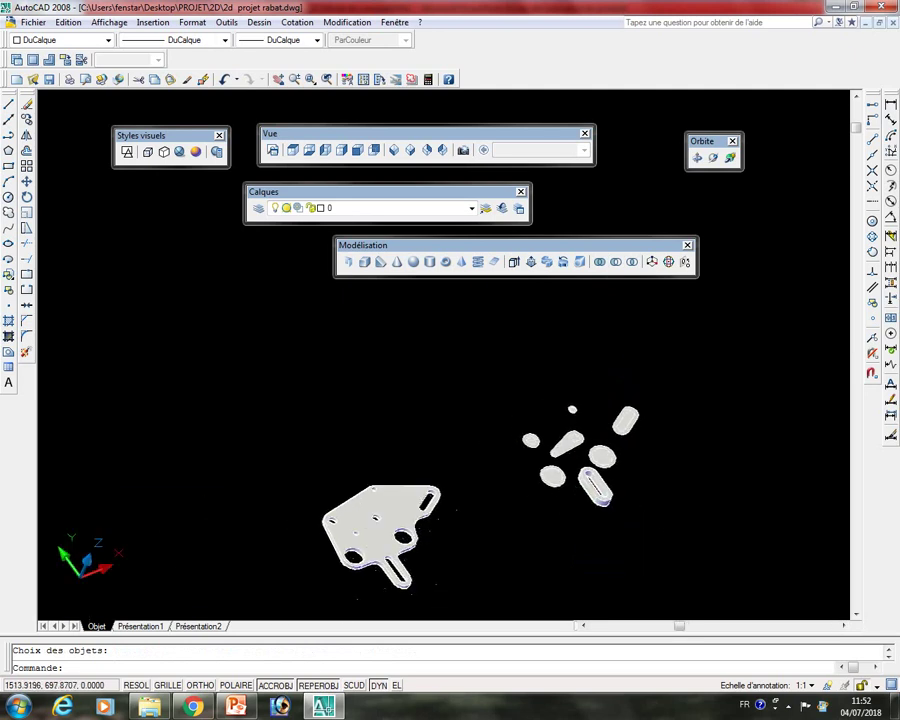
scroll(585, 500, up, 2)
middle_drag(588, 498, 618, 473)
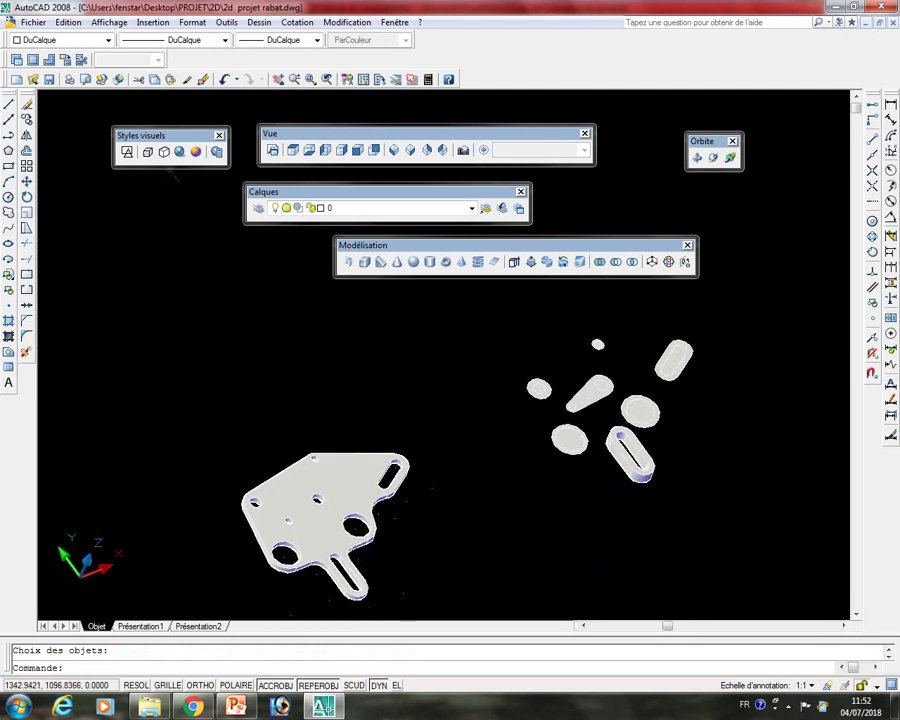
In 2D Wireframe, select the hollow slot boss to move from a base point at its end
click(127, 151)
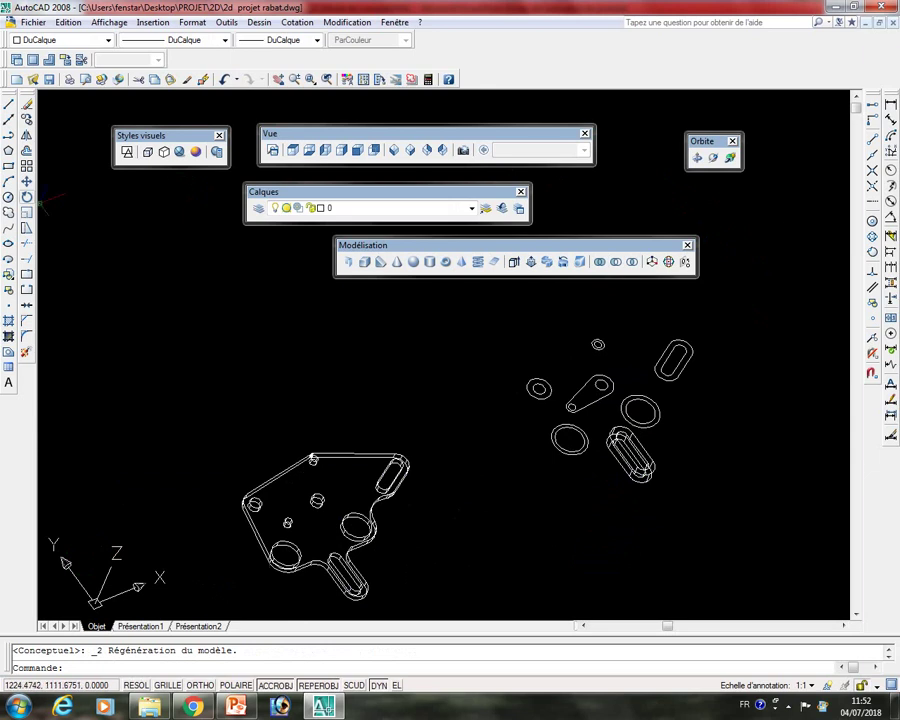
click(26, 181)
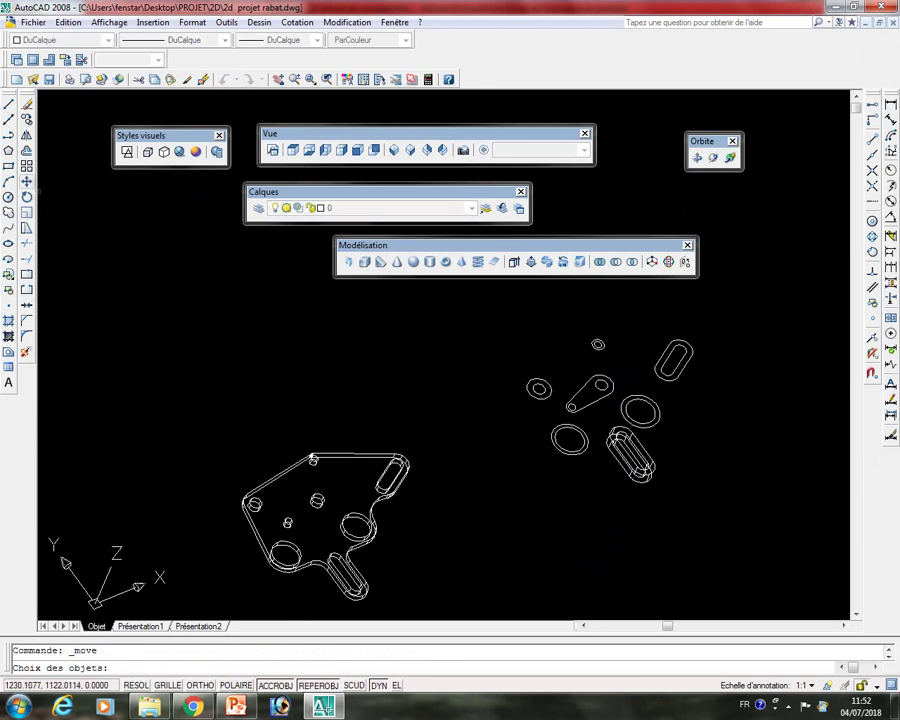
scroll(670, 478, up, 2)
scroll(668, 480, up, 1)
click(630, 489)
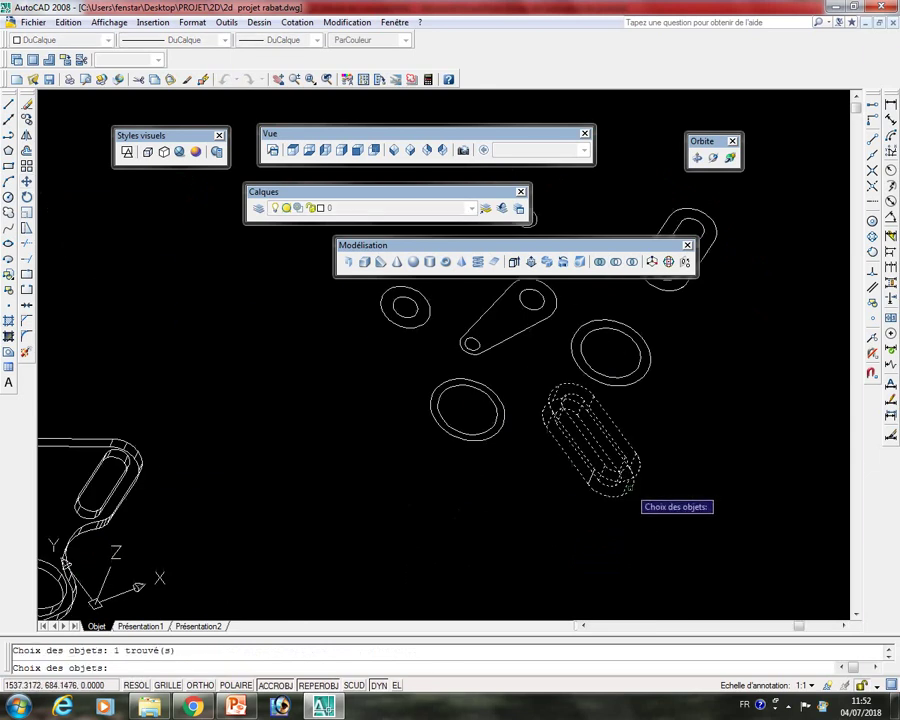
key(Return)
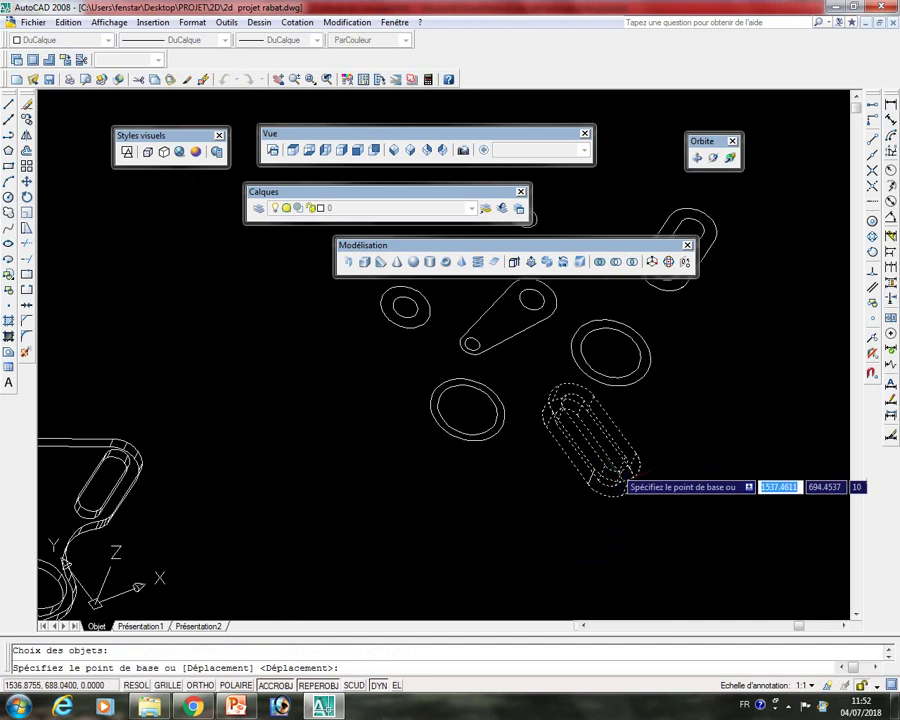
middle_drag(603, 509, 630, 487)
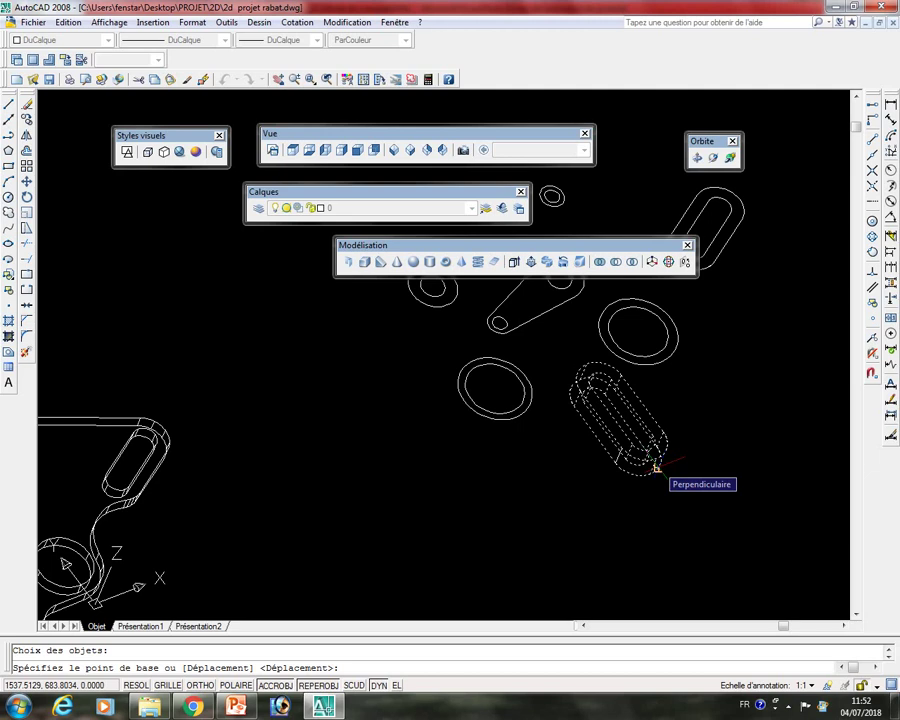
scroll(656, 467, up, 3)
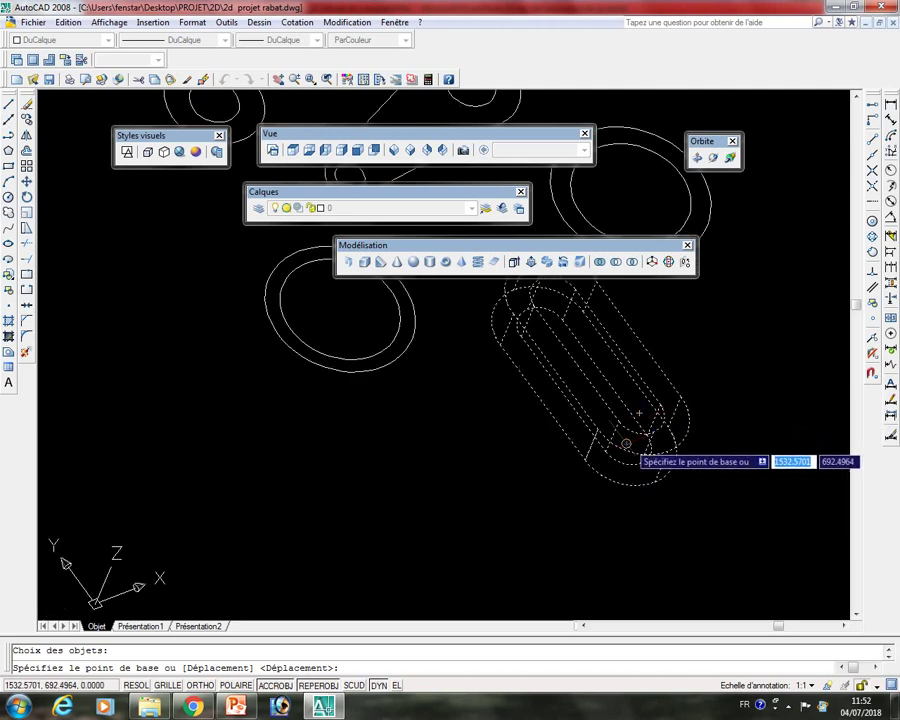
click(626, 443)
Place the slot boss onto the plate's slotted tab and centre the plate in view
scroll(630, 441, down, 3)
middle_drag(490, 505, 650, 400)
scroll(560, 480, up, 2)
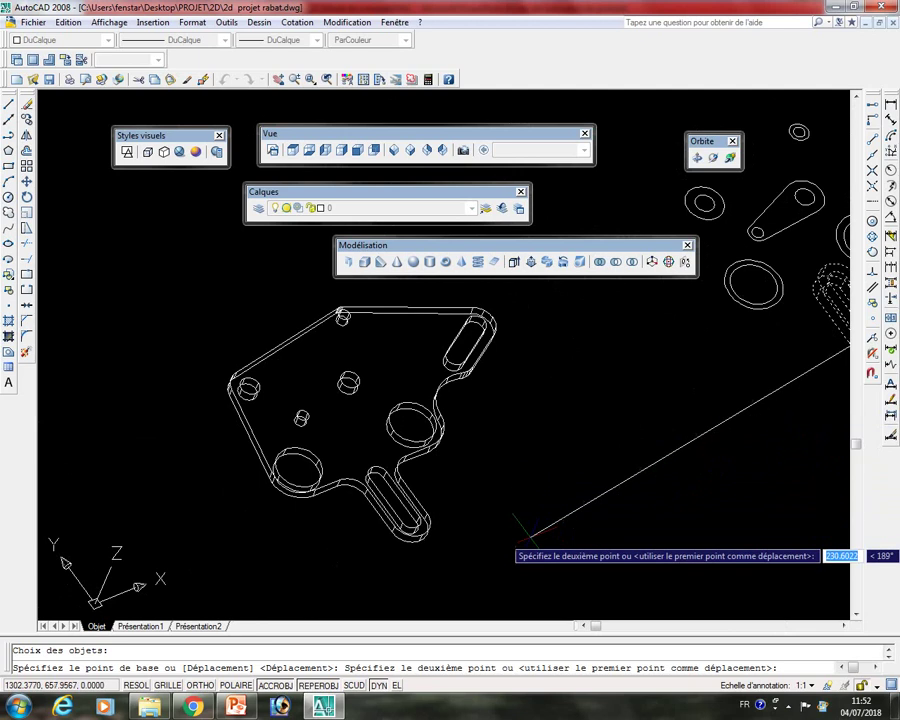
scroll(440, 532, up, 3)
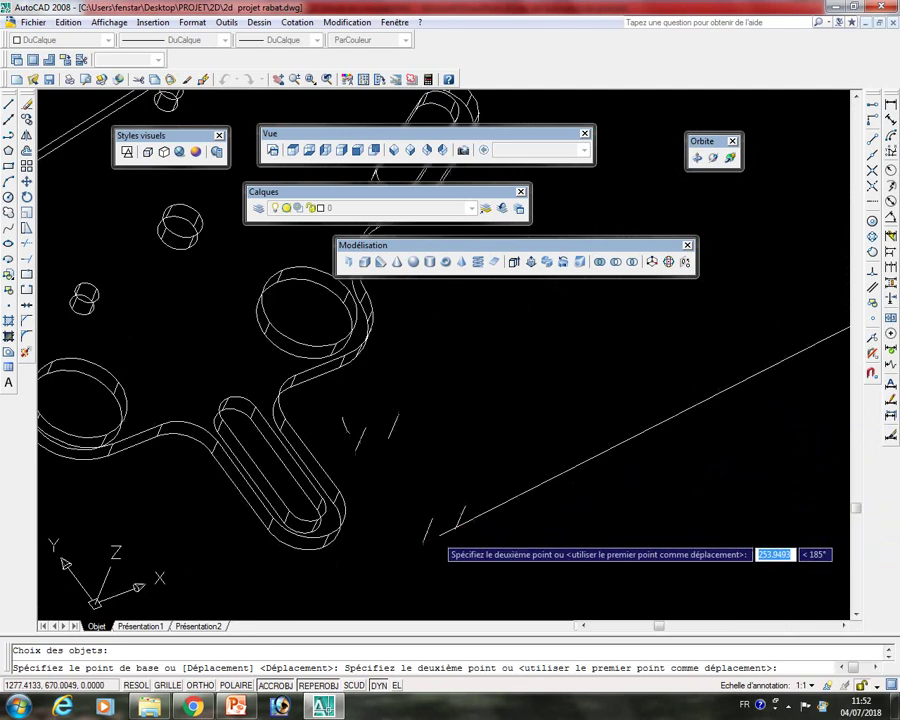
click(306, 499)
scroll(306, 499, down, 3)
middle_drag(306, 499, 420, 430)
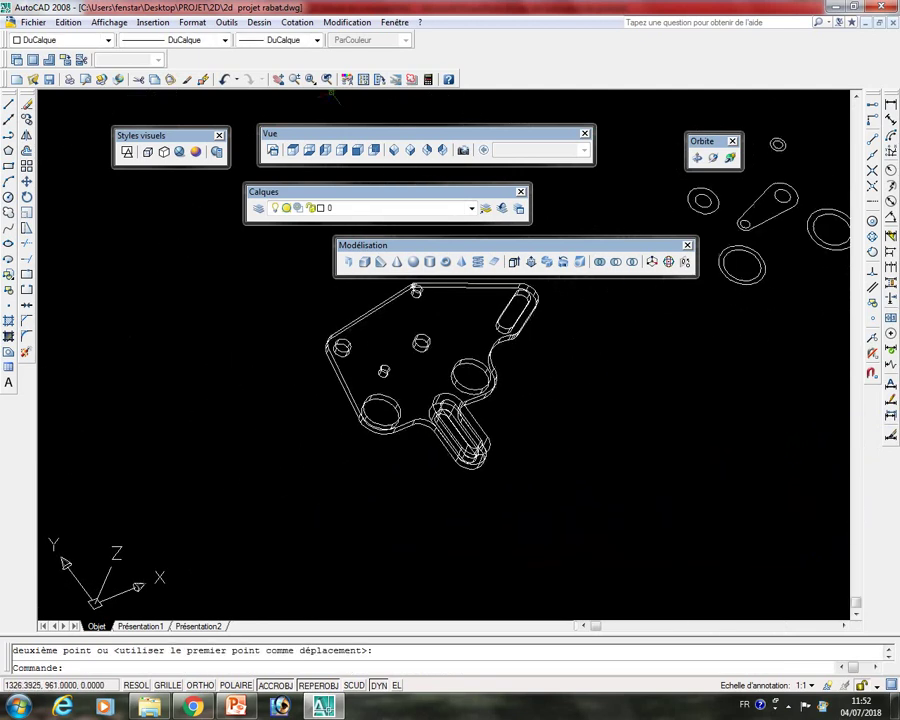
Switch to Conceptual shading and orbit the plate toward an edge-on view
click(196, 151)
shift+middle_drag(300, 250, 755, 155)
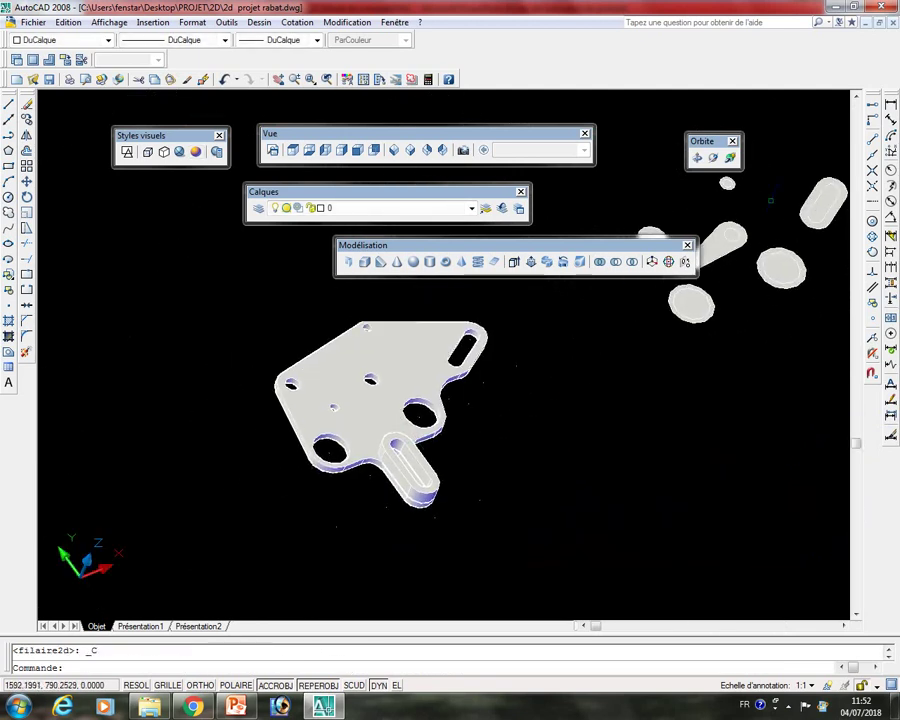
click(713, 157)
mouse_move(540, 200)
mouse_down()
mouse_move(540, 340)
mouse_move(515, 410)
mouse_up()
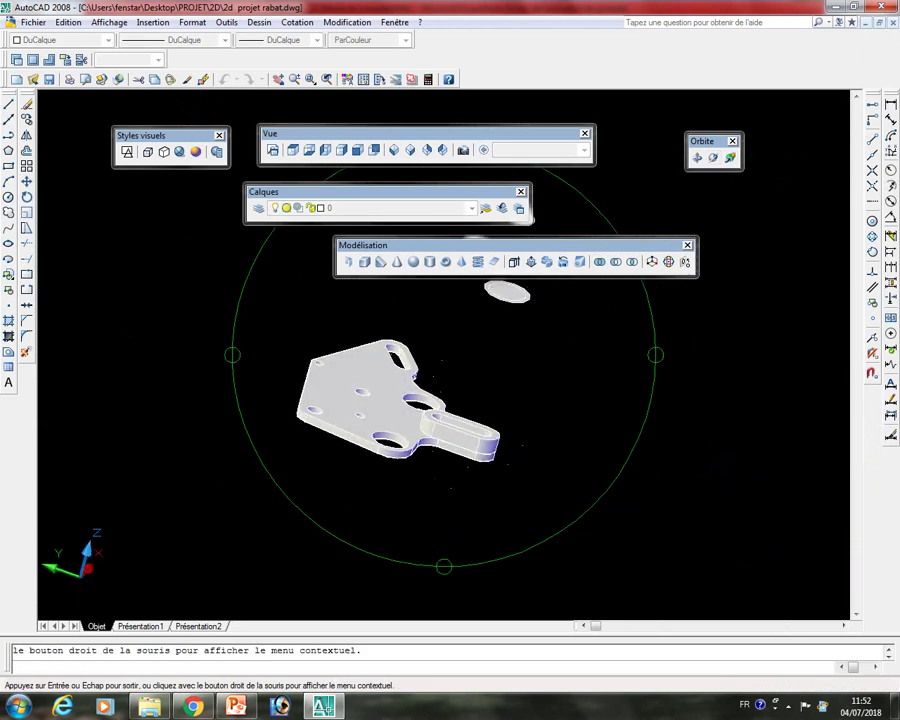
key(Escape)
Colour the slot boss red (Rouge)
scroll(445, 445, up, 3)
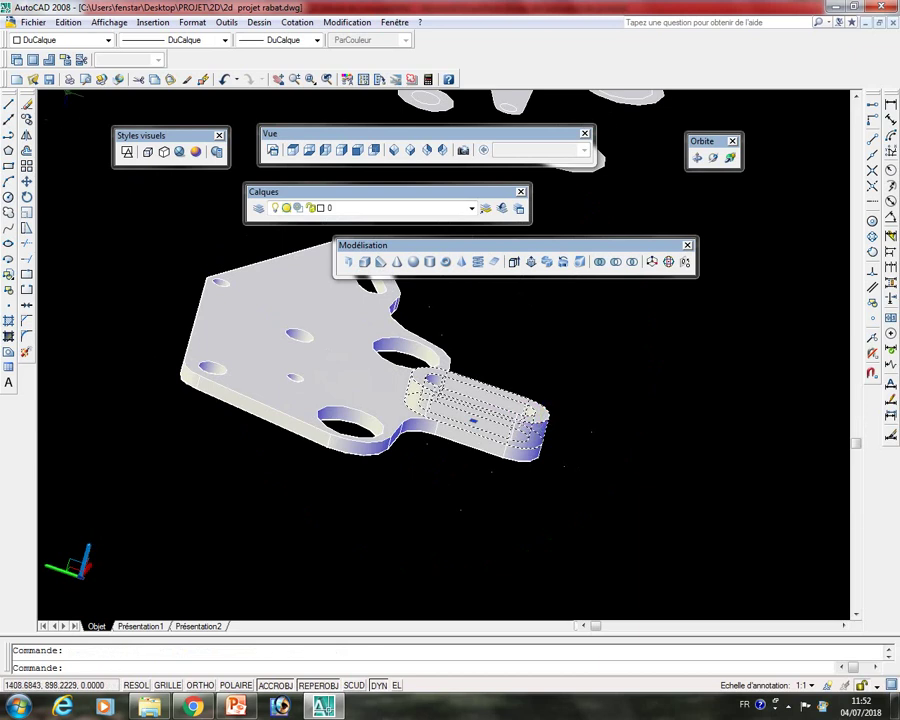
click(107, 40)
click(35, 76)
key(Escape)
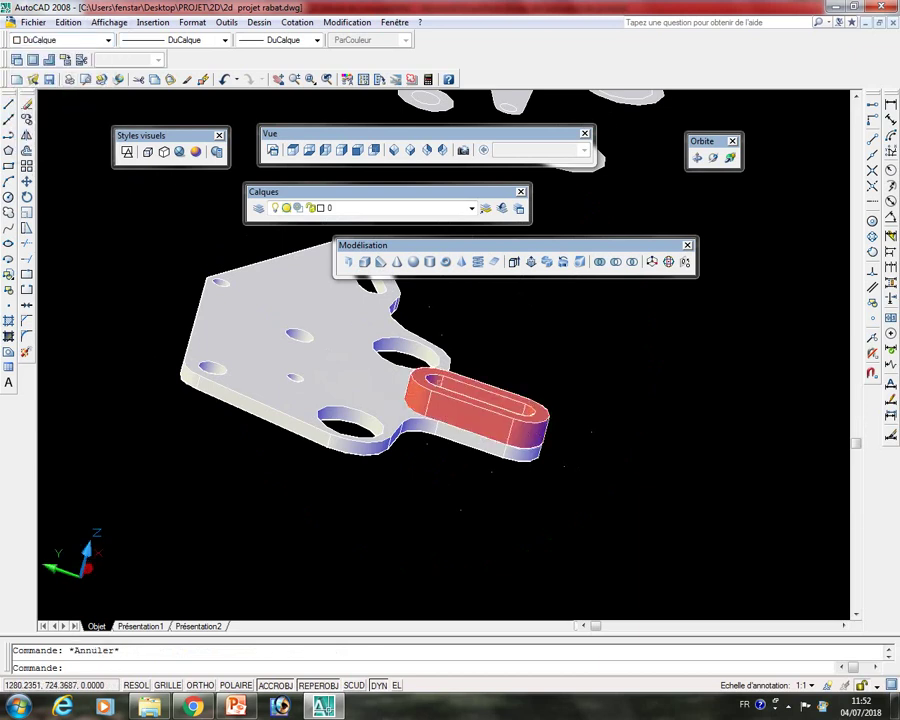
Orbit the view from above toward the remaining loose circle profiles
shift+middle_drag(640, 190, 712, 180)
click(713, 157)
mouse_move(450, 380)
mouse_down()
mouse_move(520, 400)
mouse_move(440, 400)
mouse_move(460, 380)
mouse_move(450, 390)
mouse_up()
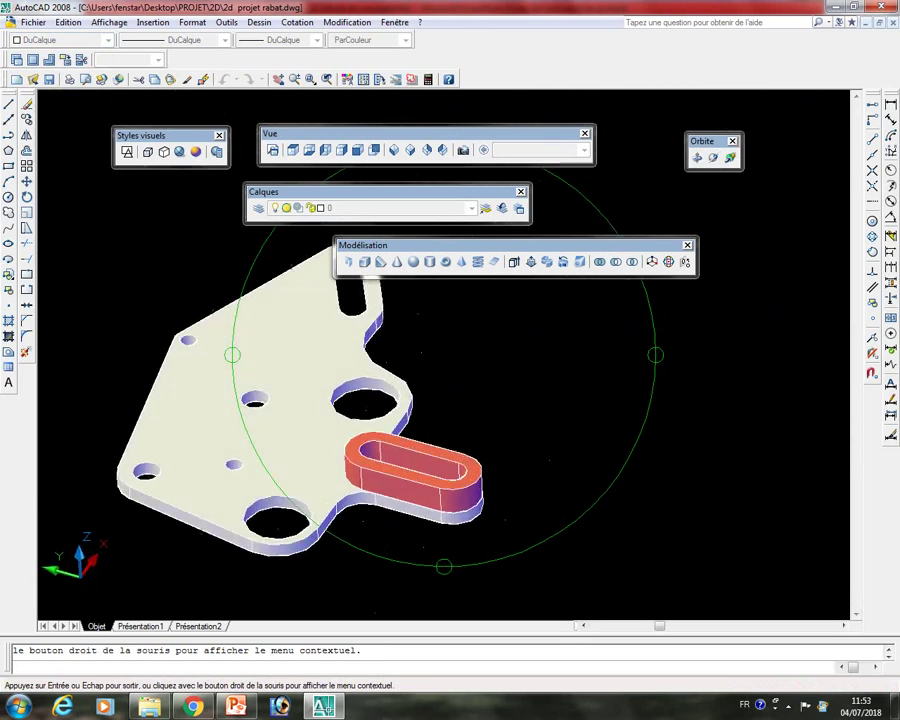
mouse_move(450, 400)
mouse_down()
mouse_move(330, 480)
mouse_move(400, 450)
mouse_up()
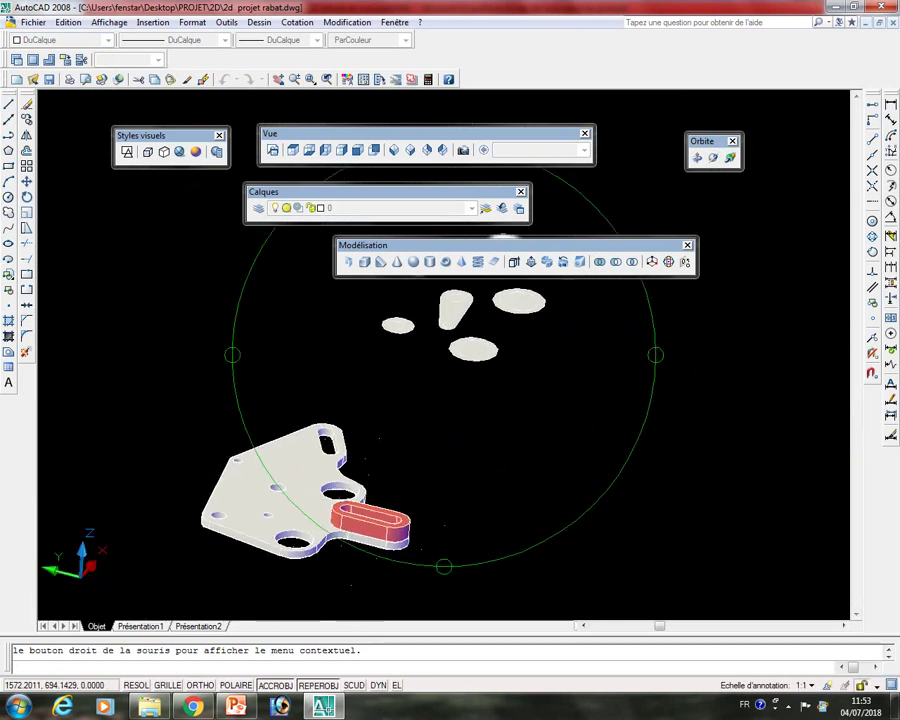
drag(400, 450, 440, 420)
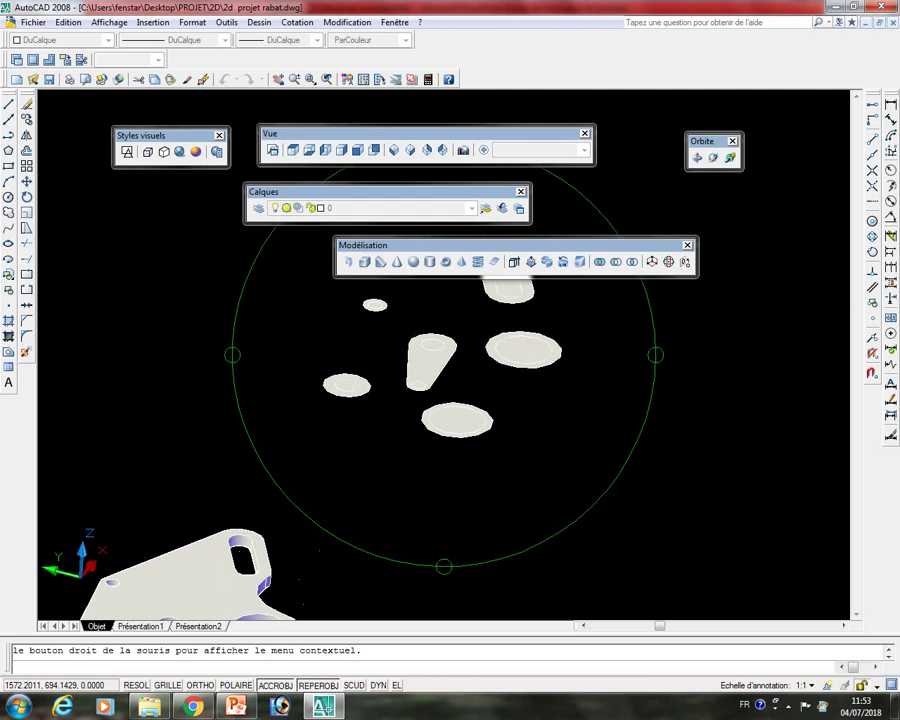
key(Escape)
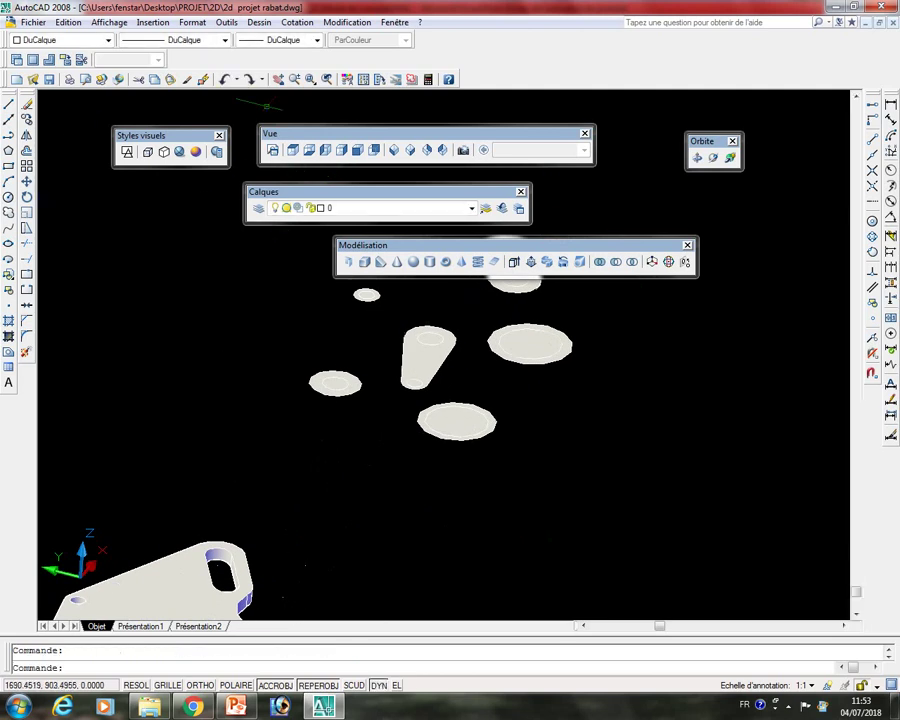
Extrude the circle profile pair to a height of 10
click(514, 261)
scroll(410, 464, up, 2)
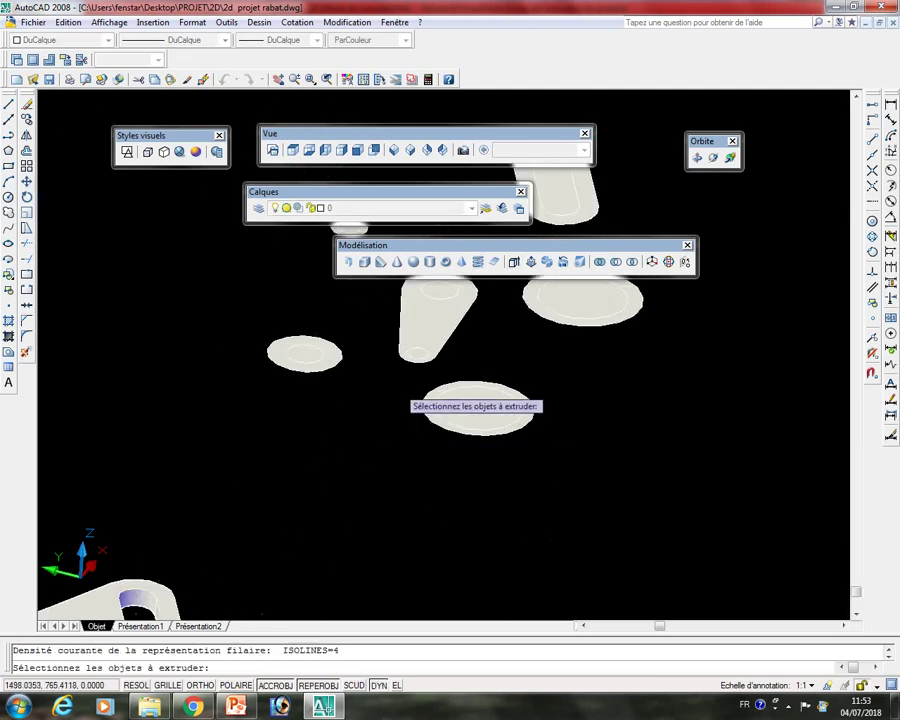
click(397, 374)
click(607, 492)
key(Return)
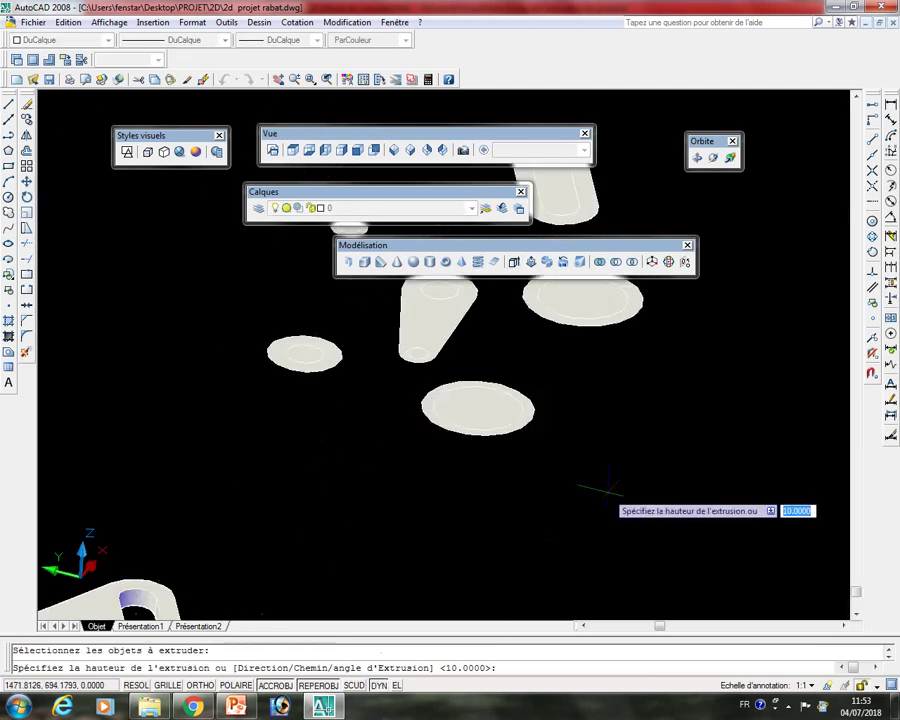
text(10)
key(Return)
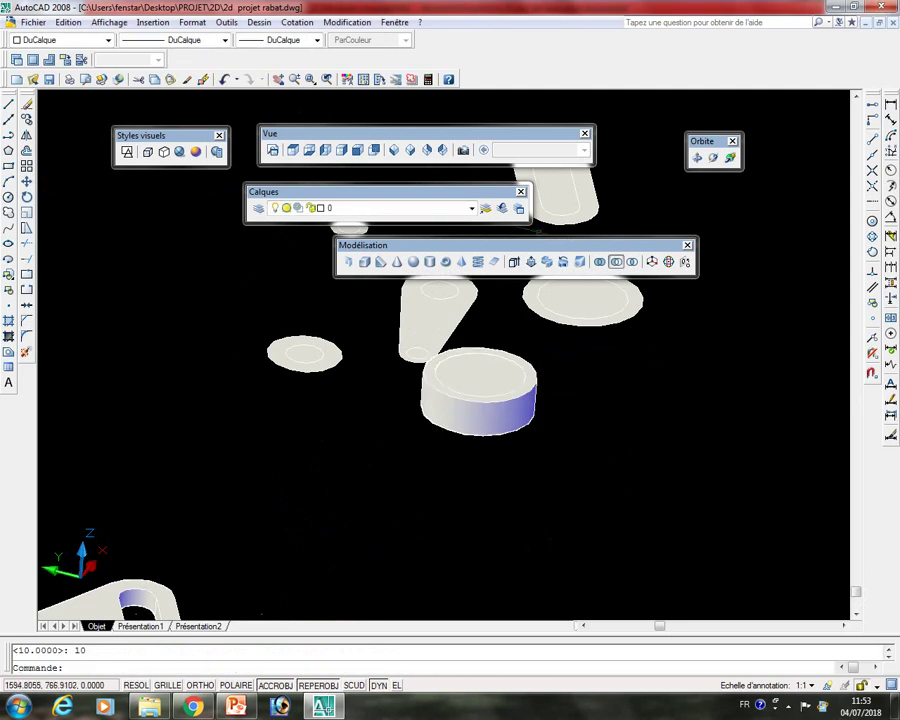
Subtract the inner cylinder from the outer one, leaving a hollow ring
click(615, 261)
click(530, 400)
key(Return)
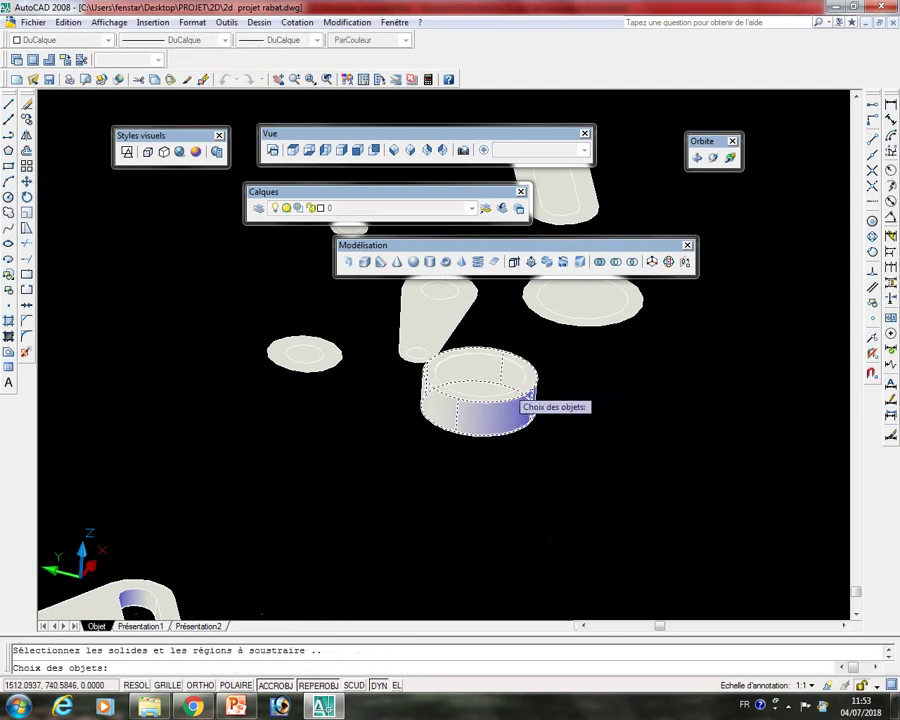
click(495, 378)
key(Return)
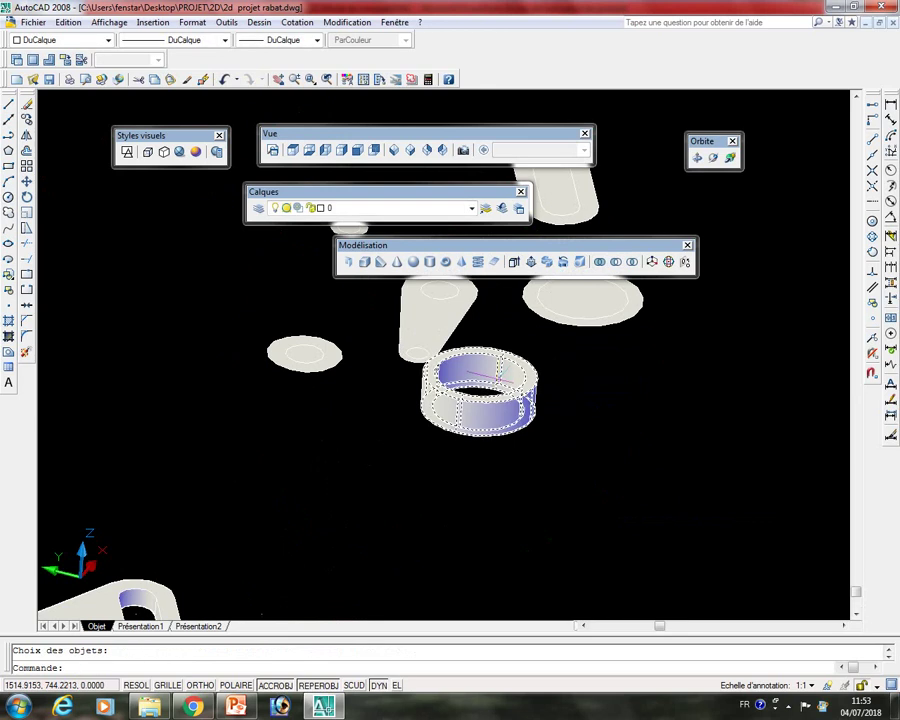
scroll(550, 345, down, 4)
In 2D Wireframe, move the ring, then undo the misplaced attempt
click(127, 151)
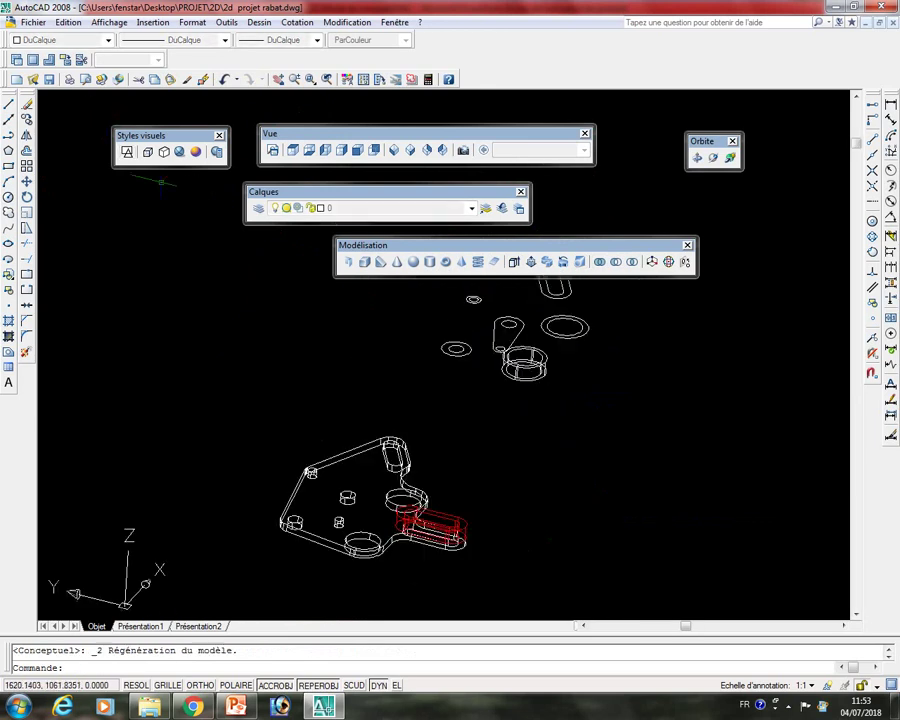
click(26, 181)
scroll(597, 358, up, 3)
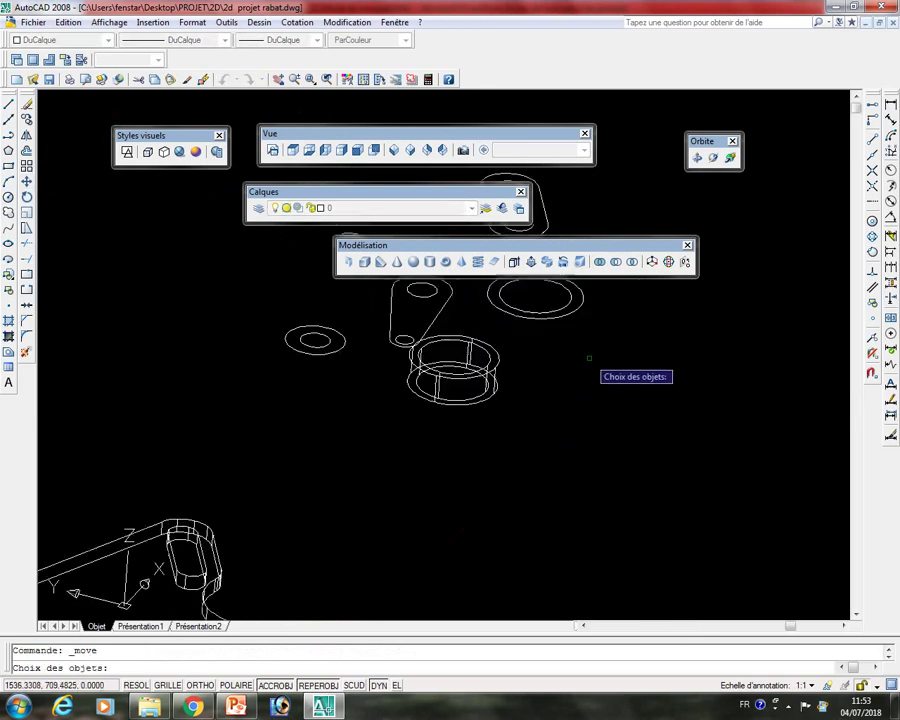
click(439, 399)
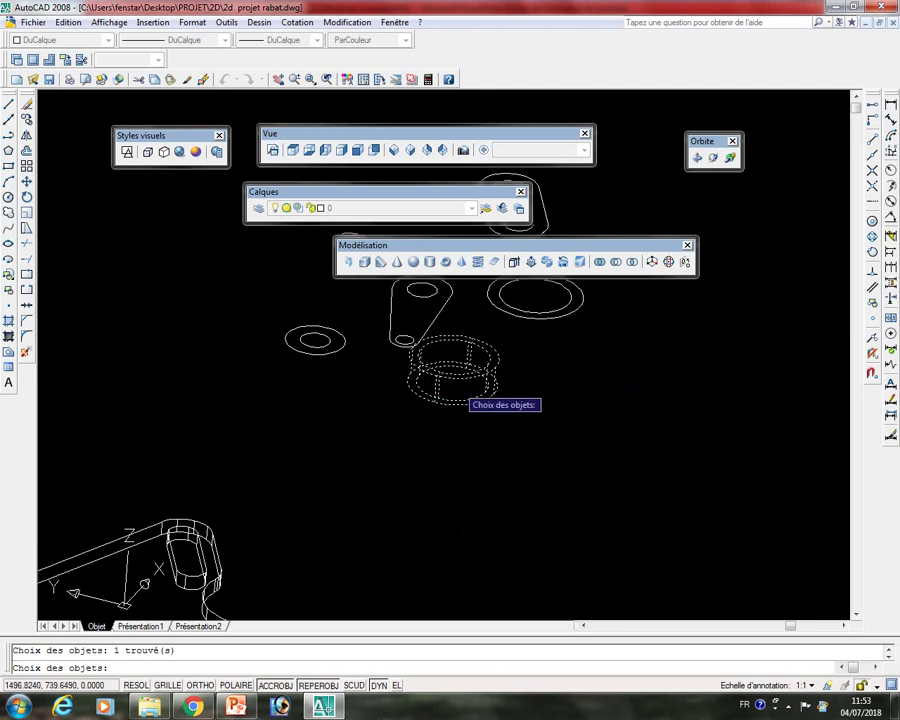
key(Return)
click(455, 396)
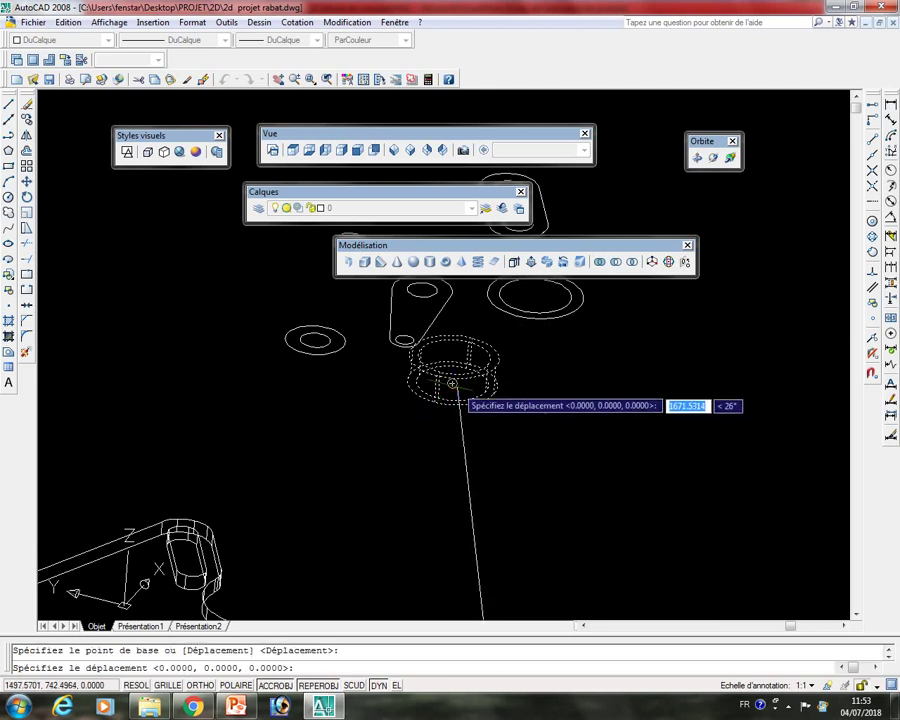
click(450, 384)
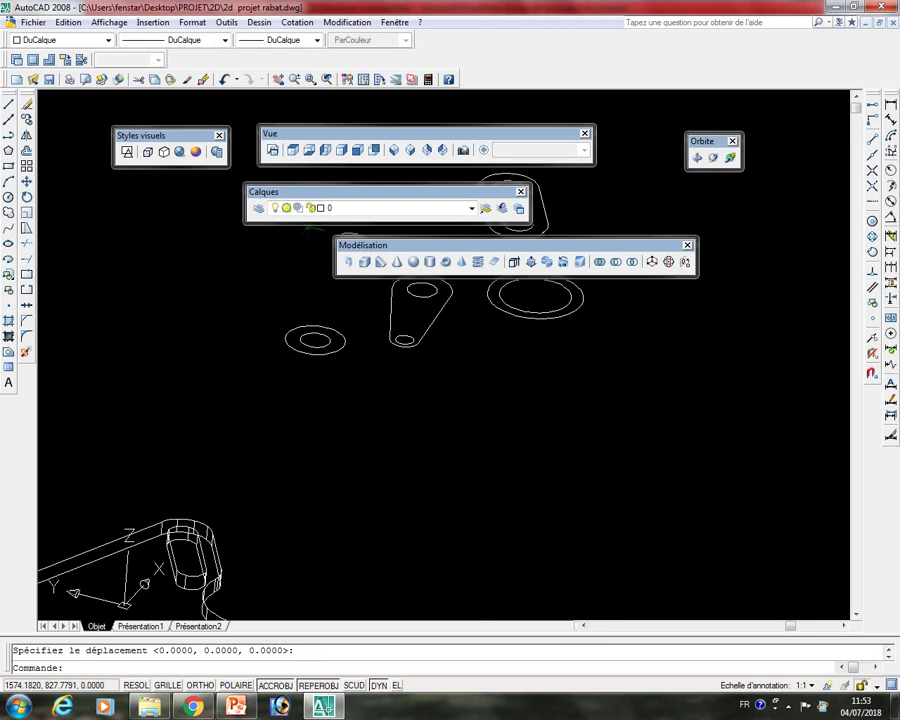
key(ctrl+z)
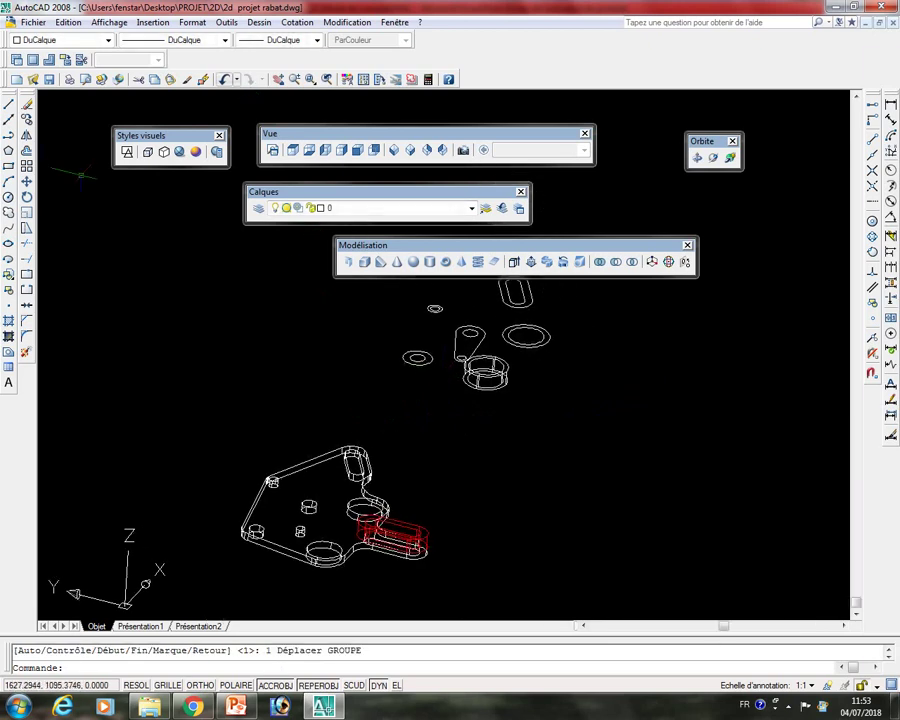
Move the ring from its centre onto the plate's round hole
key(Return)
click(506, 398)
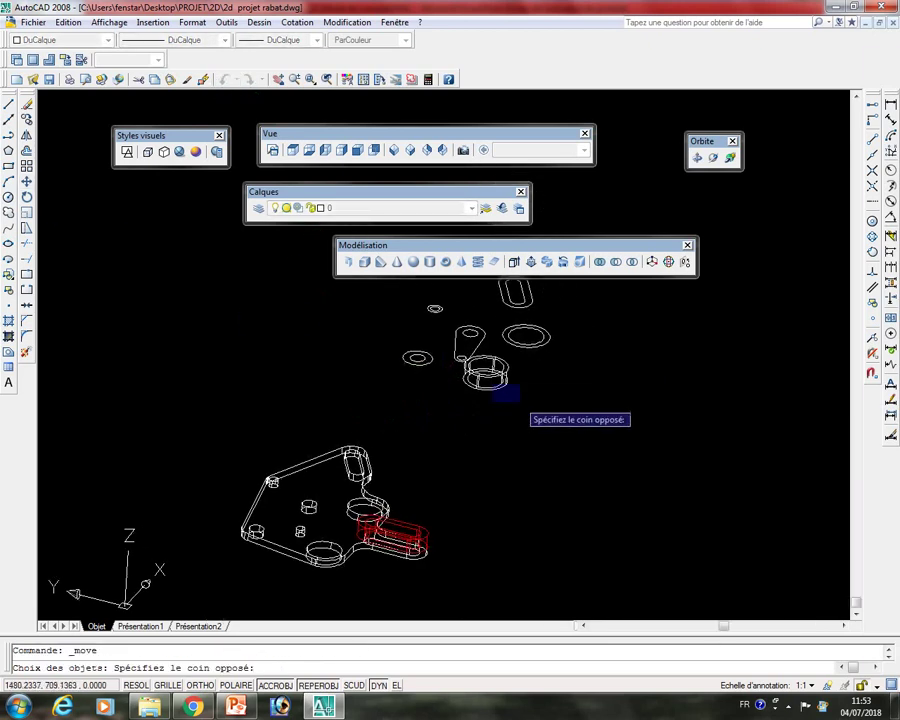
click(489, 390)
key(Return)
scroll(488, 390, up, 4)
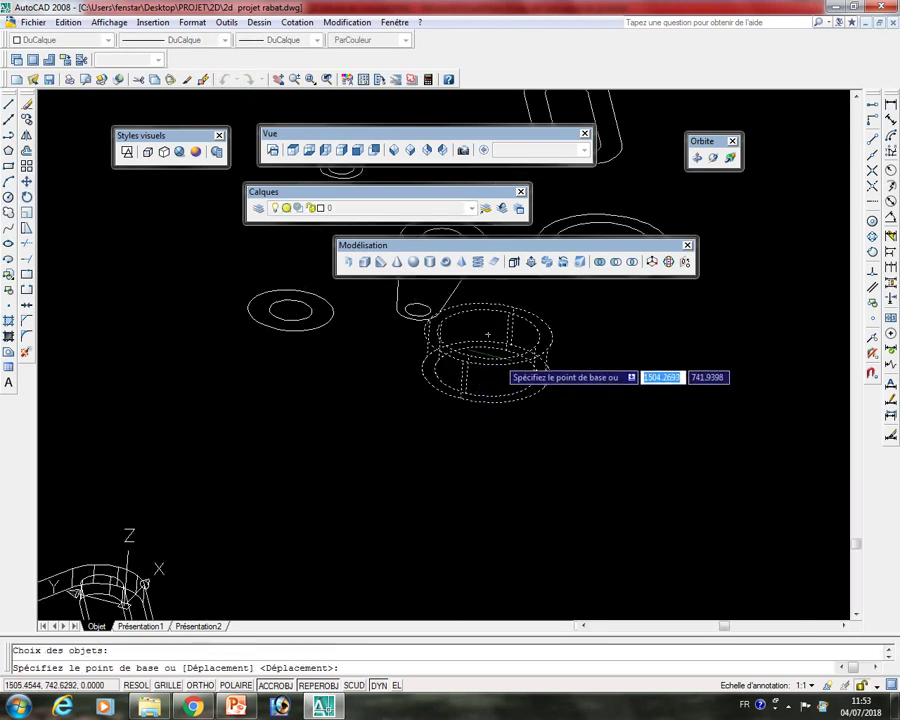
click(486, 372)
scroll(560, 470, down, 3)
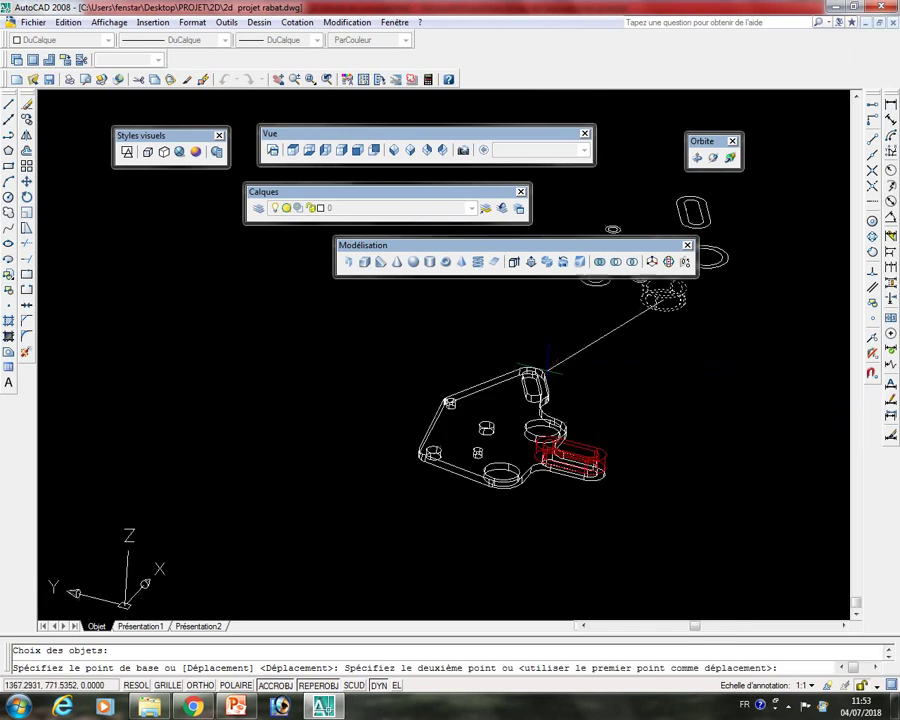
scroll(560, 490, down, 1)
scroll(558, 497, up, 5)
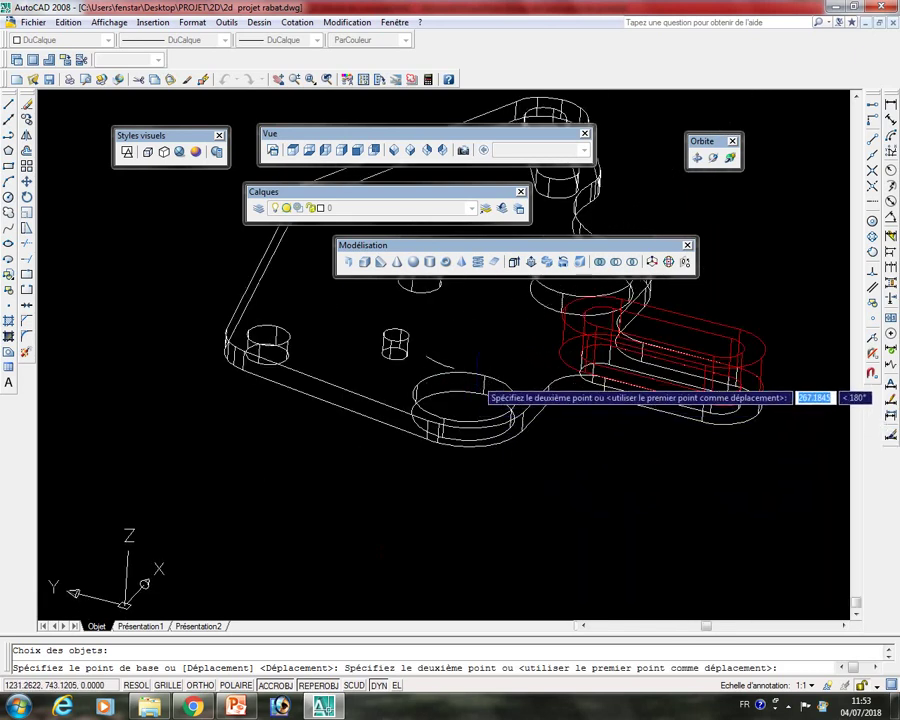
click(462, 362)
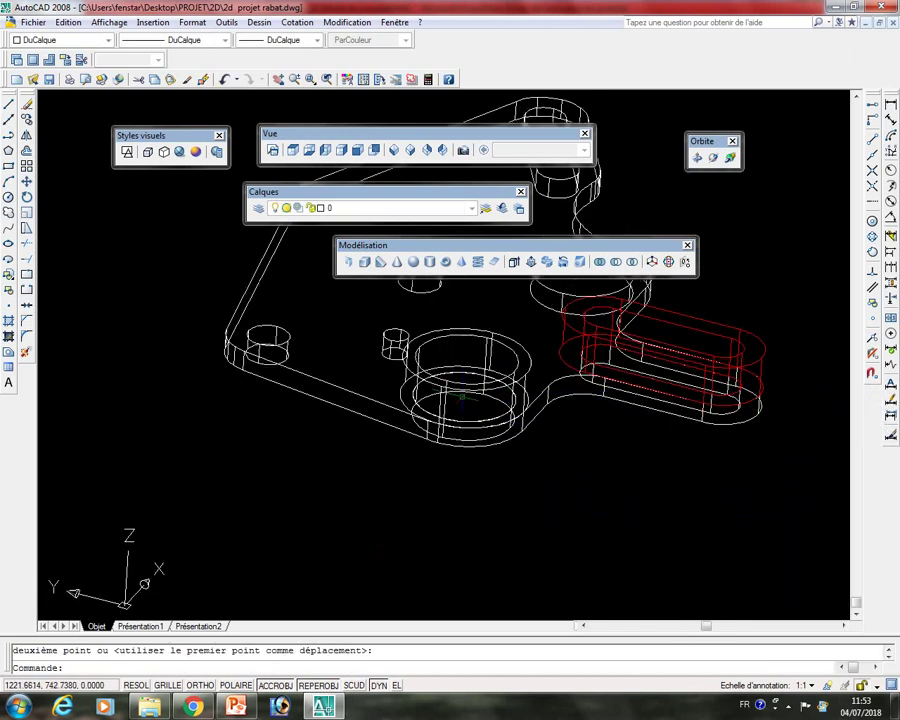
scroll(503, 388, down, 4)
middle_drag(486, 394, 513, 385)
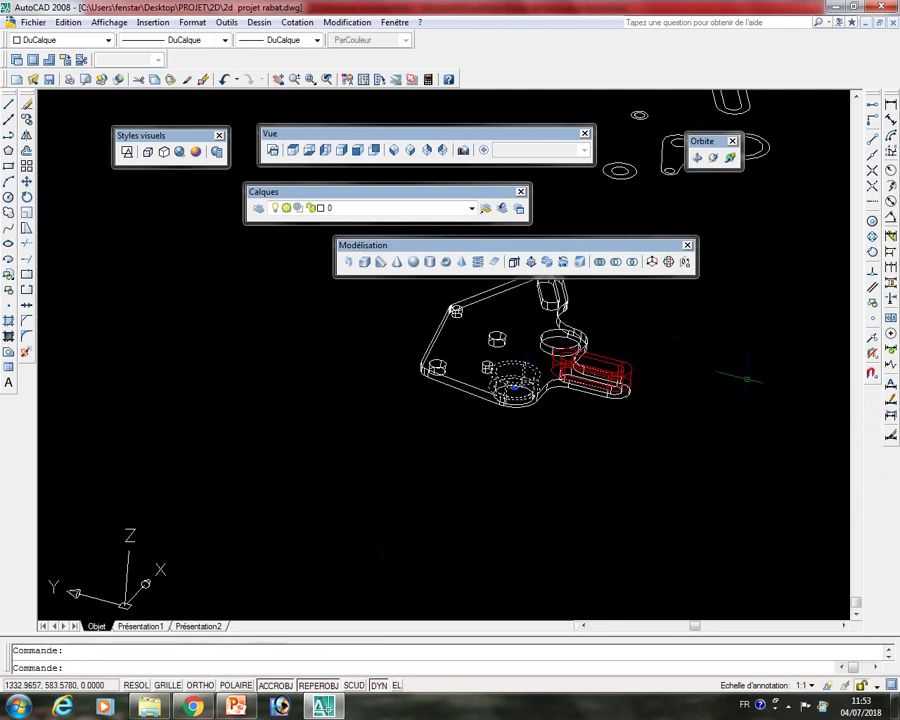
Colour the ring green (Vert) and display the model in Conceptual style
click(108, 40)
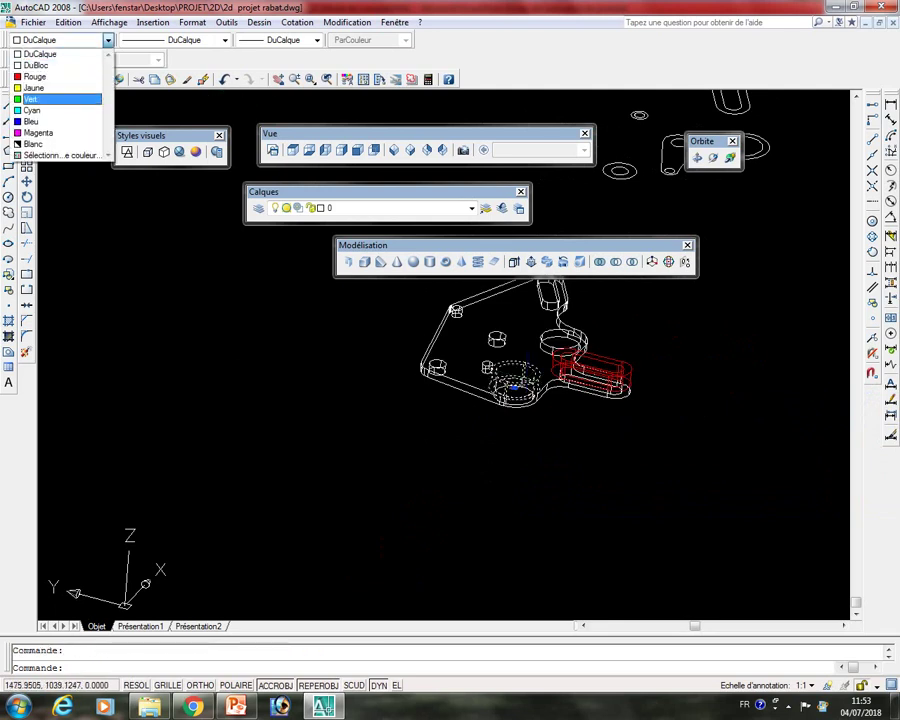
click(34, 95)
key(Escape)
middle_drag(513, 388, 447, 535)
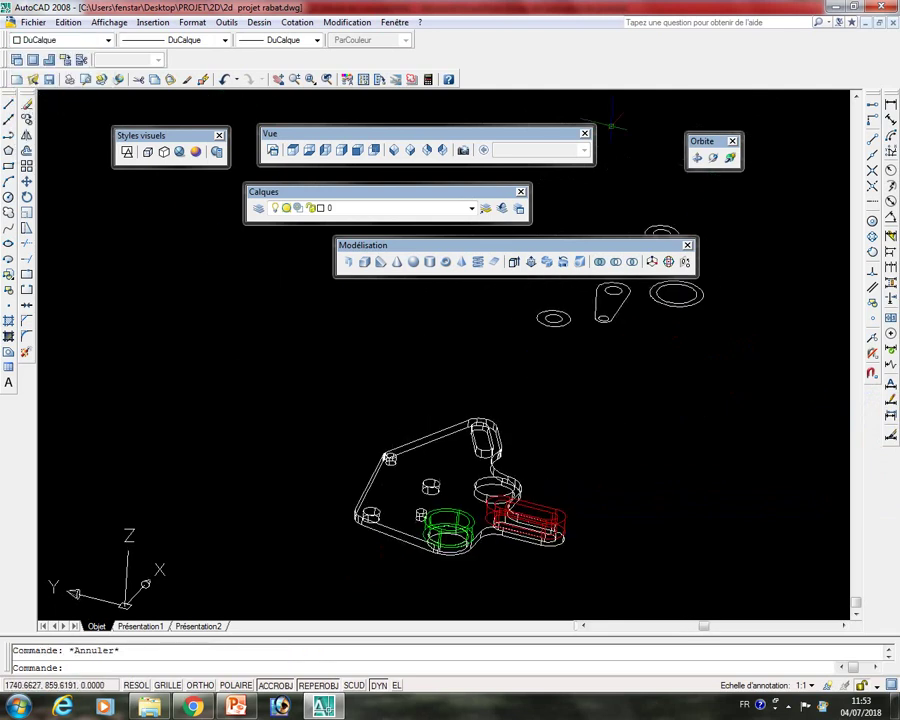
click(195, 151)
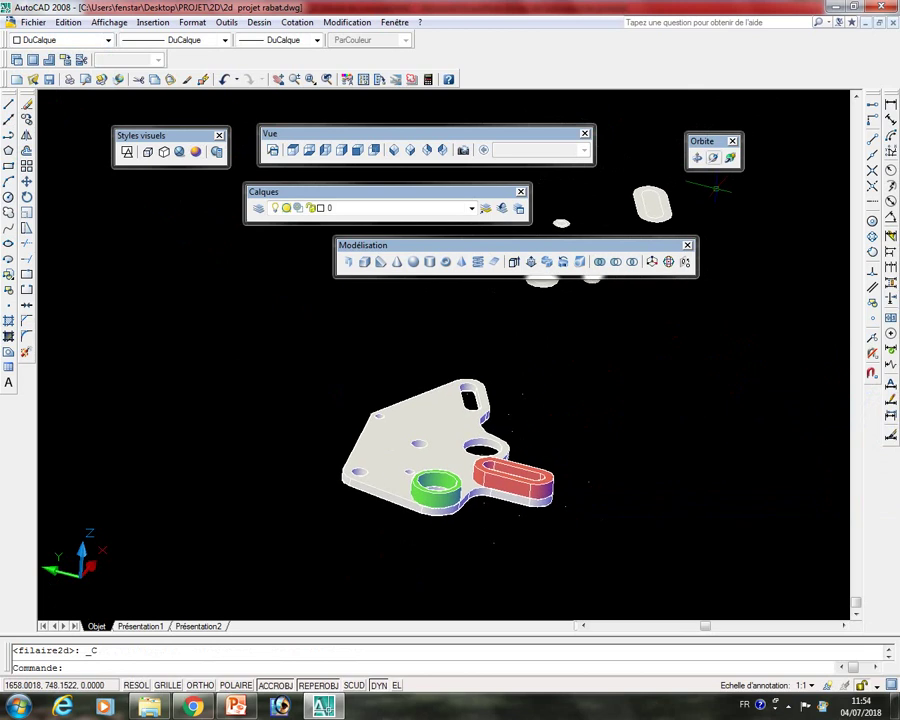
Orbit the shaded part to a new viewpoint, then pan and zoom onto the small ellipse
click(713, 157)
mouse_move(445, 360)
mouse_down()
mouse_move(470, 400)
mouse_move(440, 470)
mouse_move(350, 560)
mouse_up()
key(Escape)
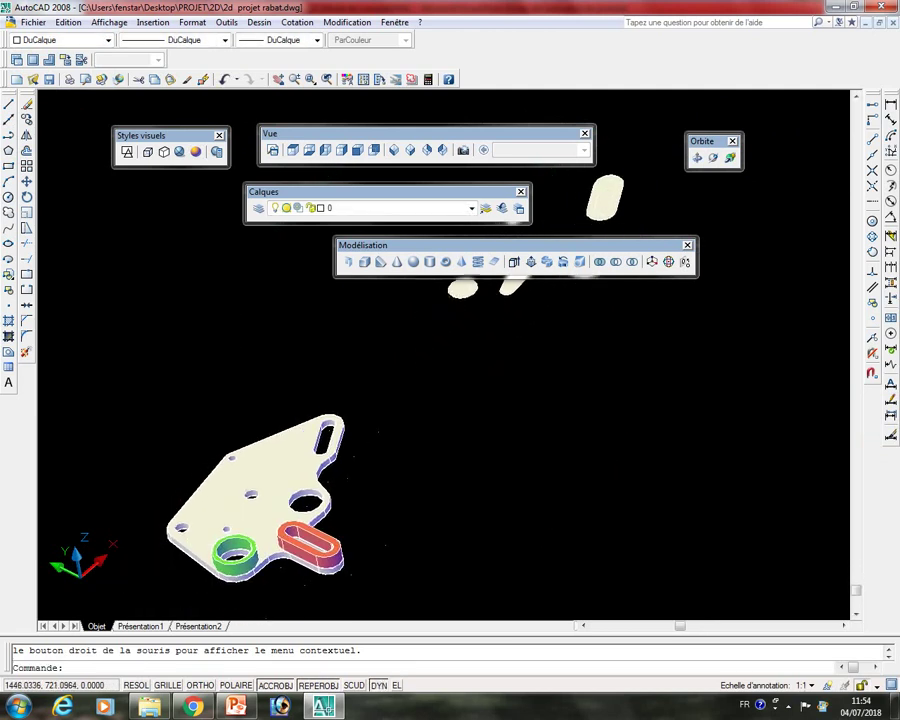
middle_drag(440, 400, 550, 433)
mouse_move(400, 540)
middle_down()
mouse_move(458, 435)
mouse_move(448, 457)
middle_up()
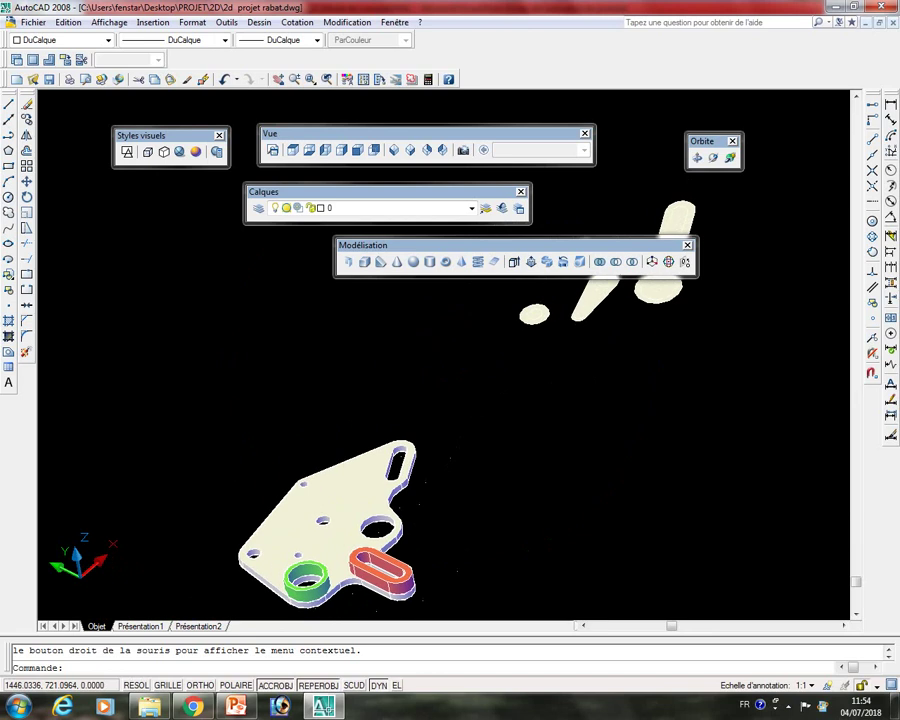
scroll(531, 343, up, 4)
middle_drag(559, 269, 516, 380)
scroll(516, 380, up, 2)
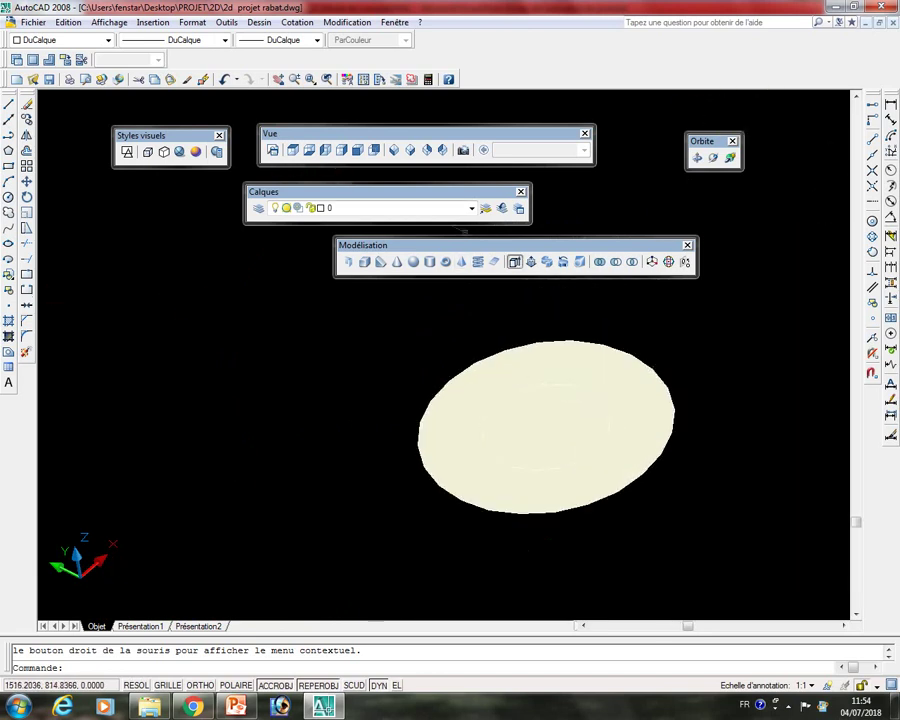
Extrude both small concentric circles to a height of 50
click(514, 261)
scroll(545, 430, down, 4)
click(416, 352)
click(619, 492)
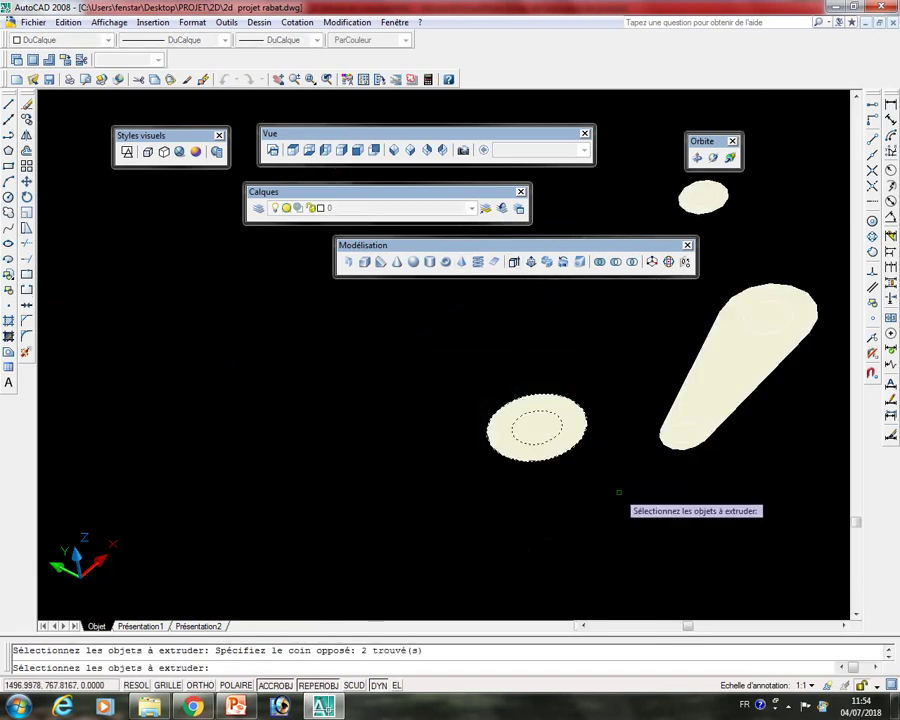
key(Return)
text(50)
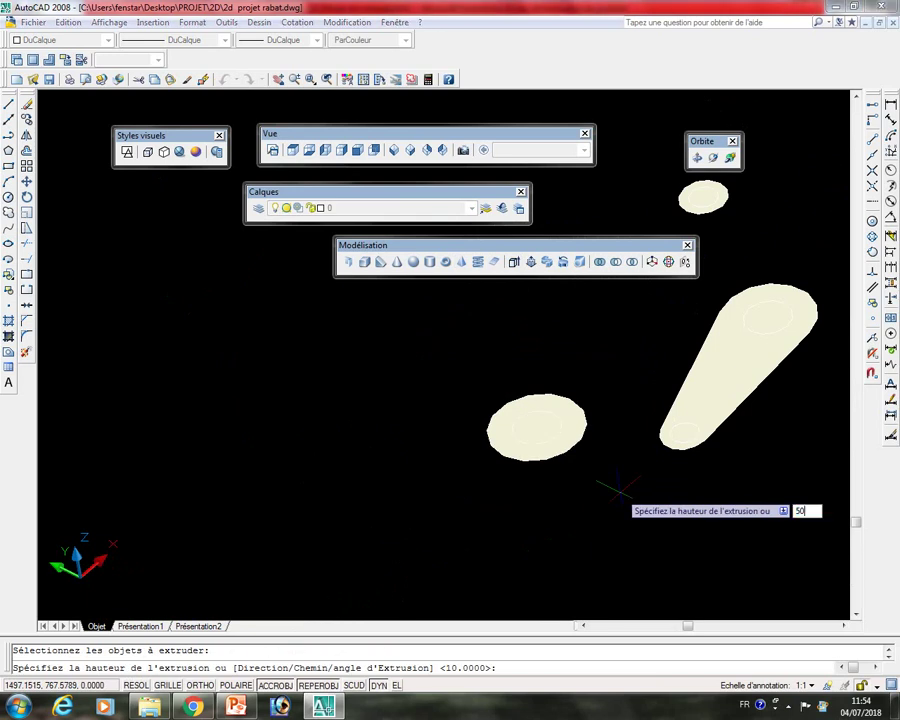
key(Return)
scroll(570, 465, down, 3)
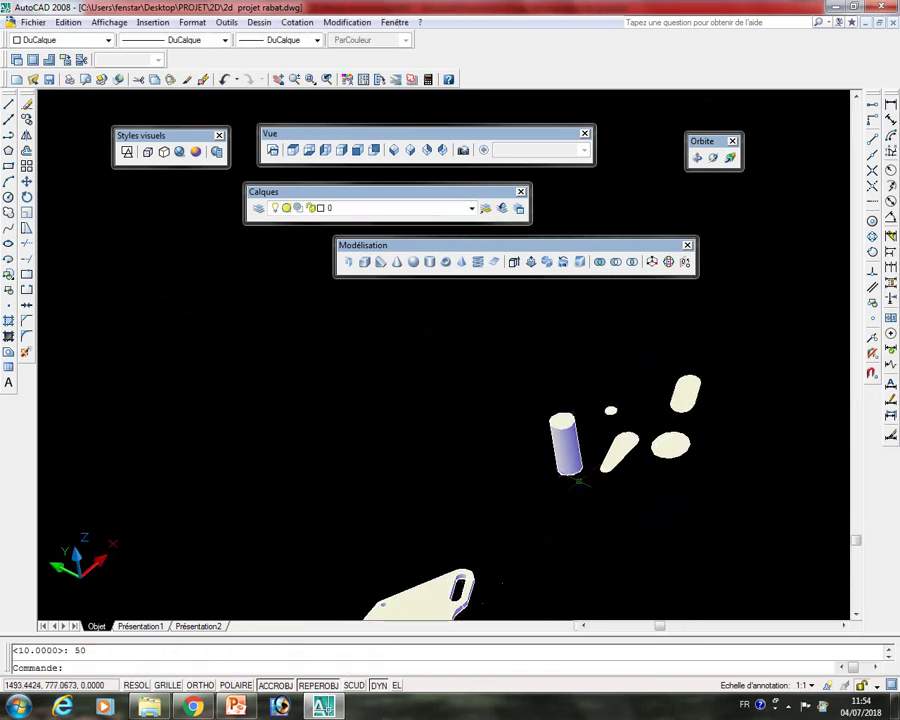
Subtract the inner cylinder from the outer one to form a hollow tube
click(599, 261)
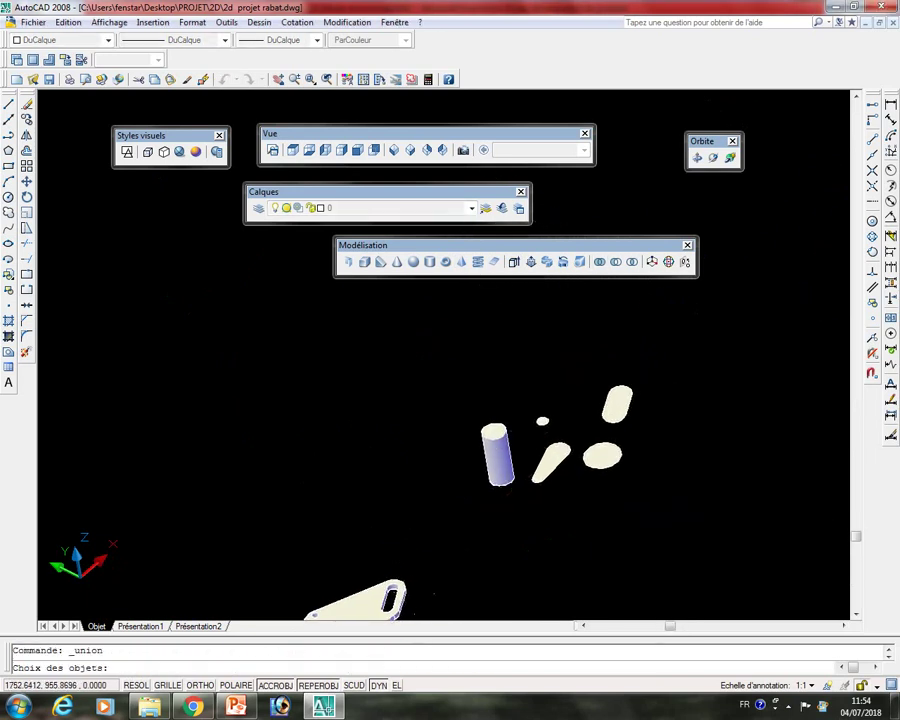
click(615, 261)
click(500, 447)
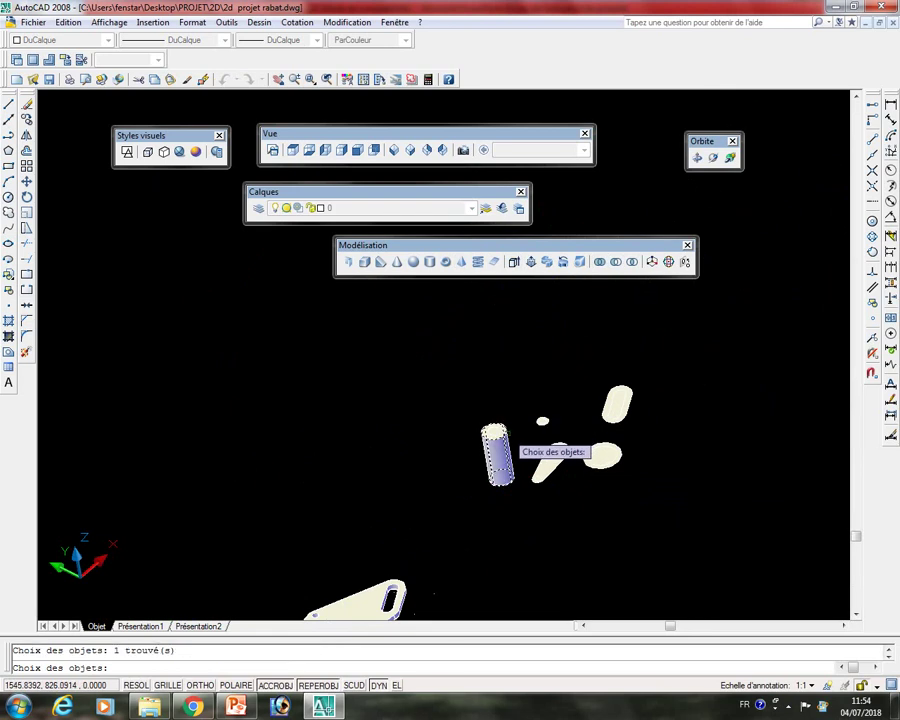
key(Return)
scroll(492, 443, up, 5)
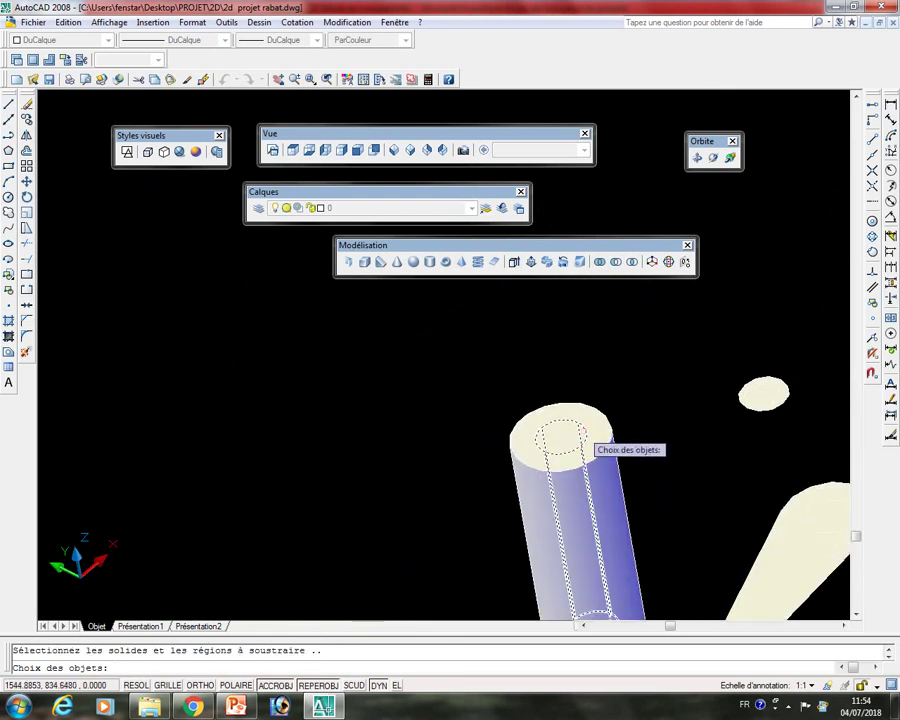
click(560, 444)
key(Return)
scroll(575, 445, down, 3)
middle_drag(388, 327, 305, 265)
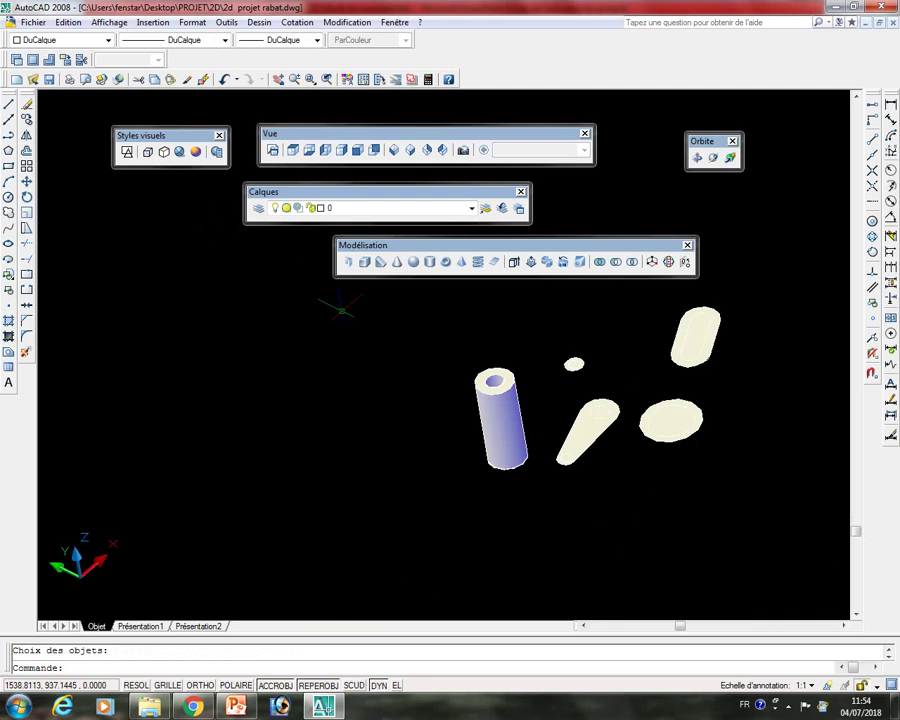
Switch to 2D wireframe and window-select the hollow tube for a Move
click(127, 152)
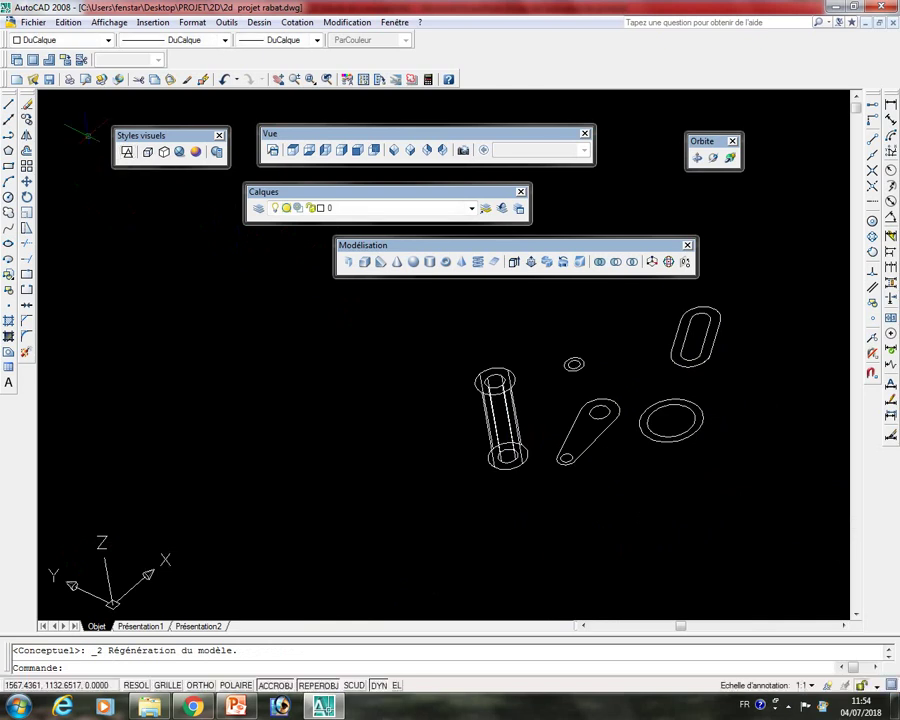
click(27, 181)
click(455, 349)
click(551, 495)
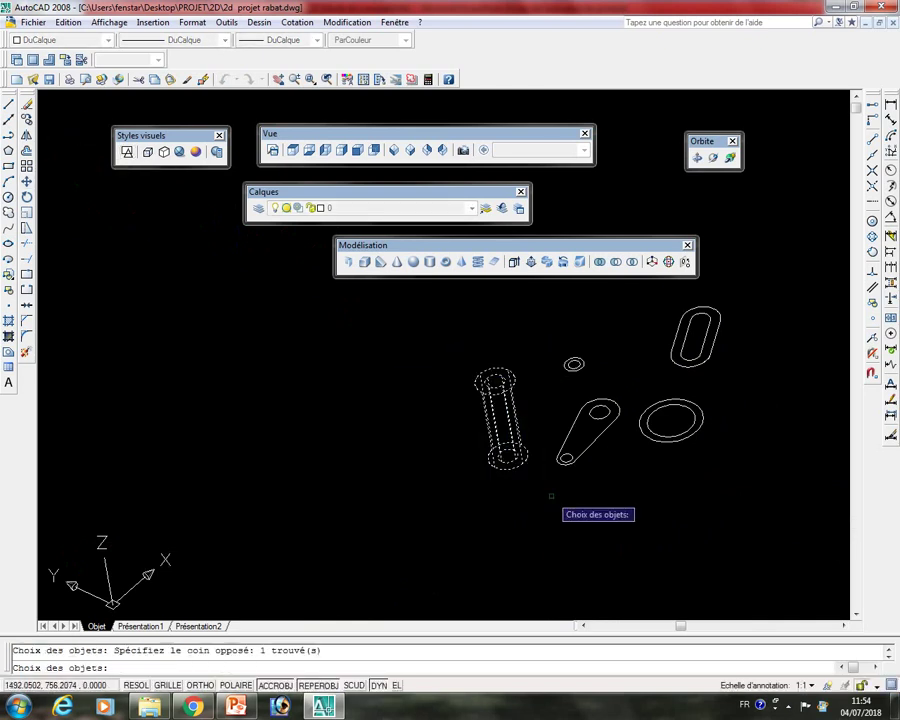
key(Return)
Move the tube from its bottom centre onto the plate's left corner hole
click(480, 453)
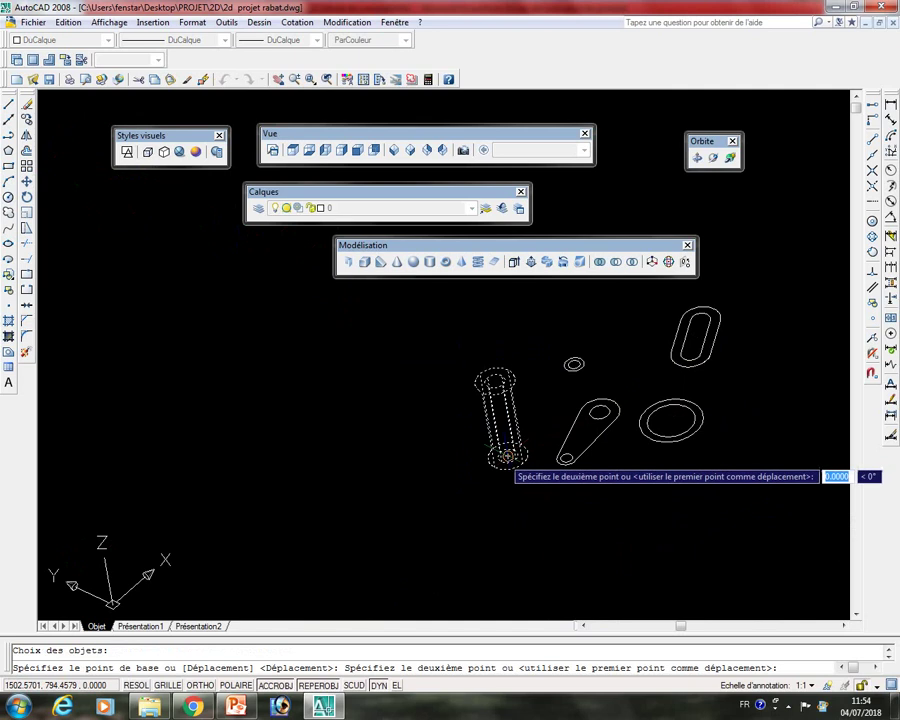
scroll(615, 347, down, 3)
scroll(410, 520, up, 2)
scroll(430, 440, up, 2)
scroll(450, 415, up, 2)
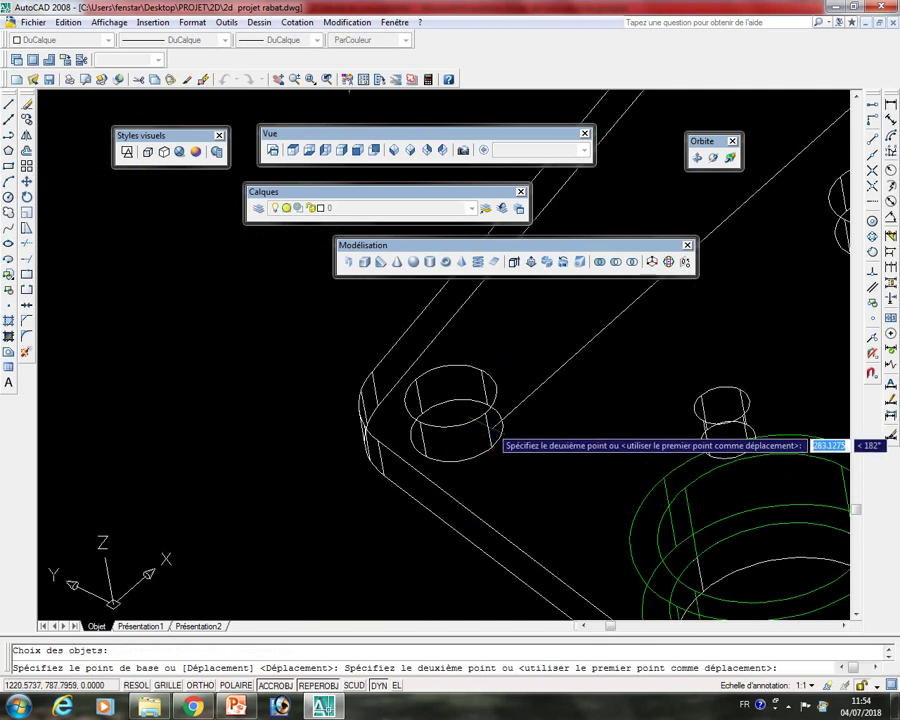
scroll(452, 408, up, 2)
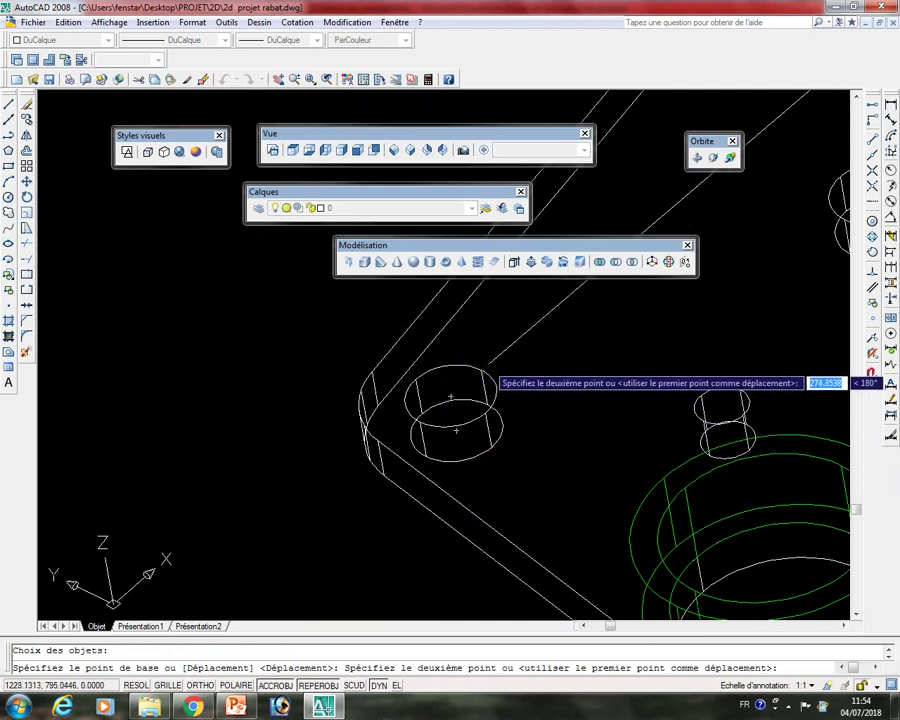
click(456, 430)
scroll(500, 435, down, 5)
scroll(541, 441, down, 1)
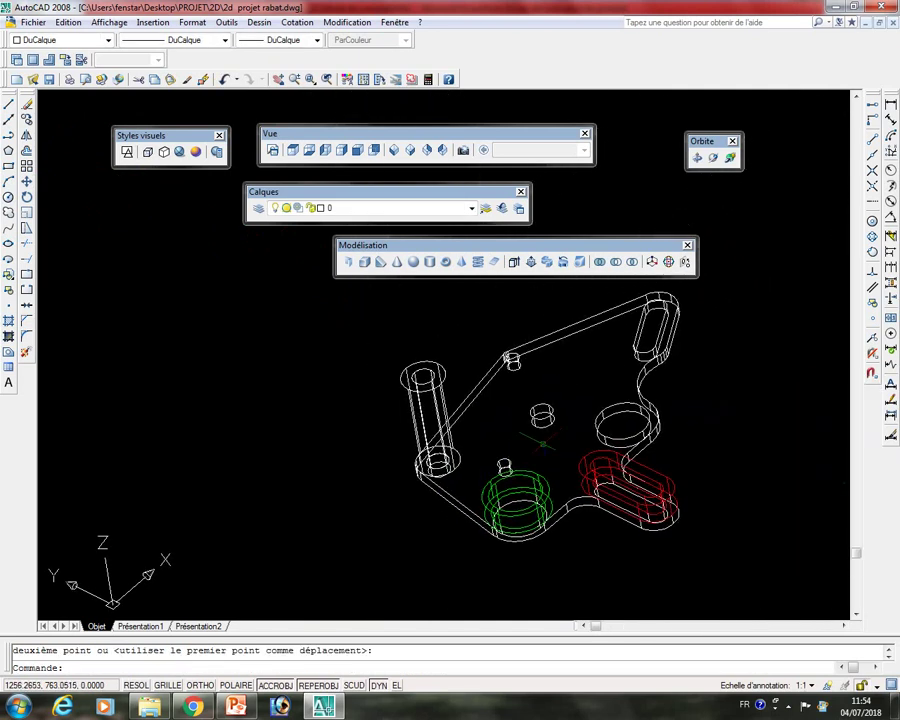
Colour the tube yellow (Jaune), then view the model in Conceptual style from a new angle
click(418, 356)
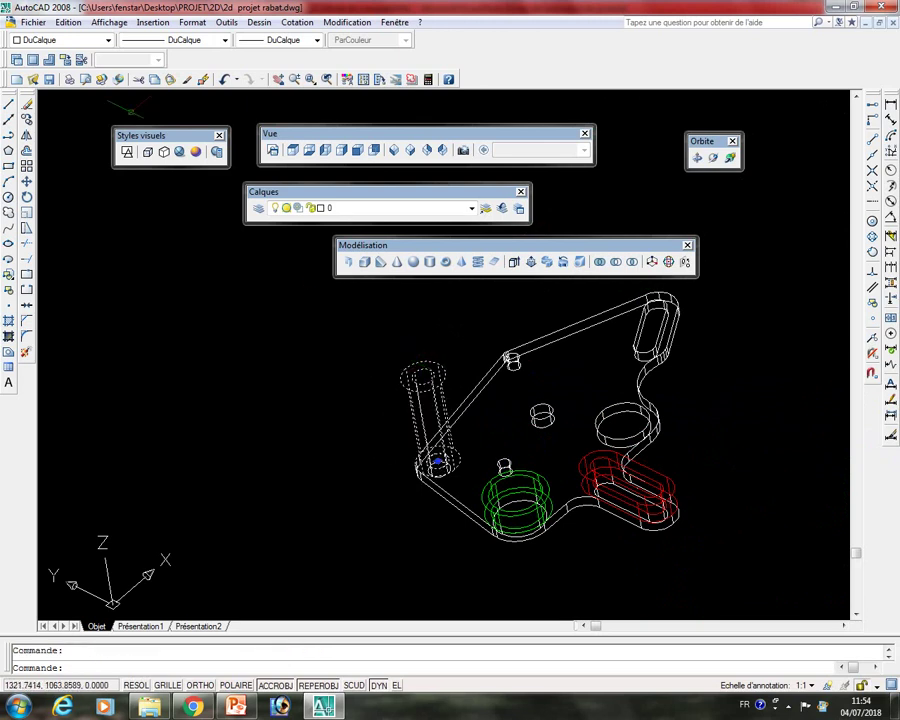
click(60, 40)
click(45, 86)
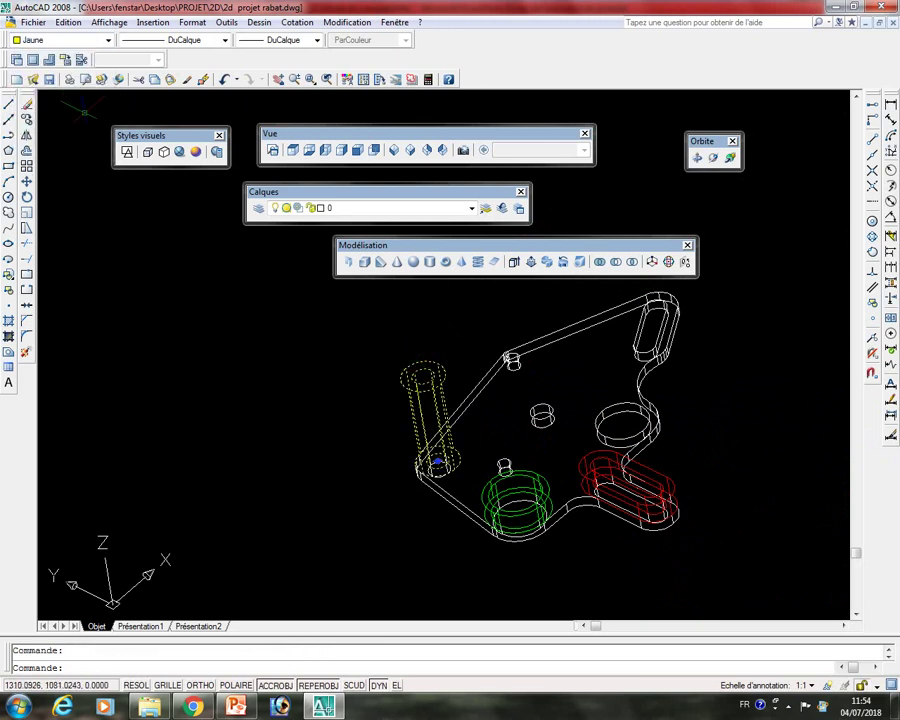
key(Escape)
click(195, 151)
mouse_move(420, 332)
shift+middle_down()
mouse_move(362, 437)
mouse_move(432, 392)
shift+middle_up()
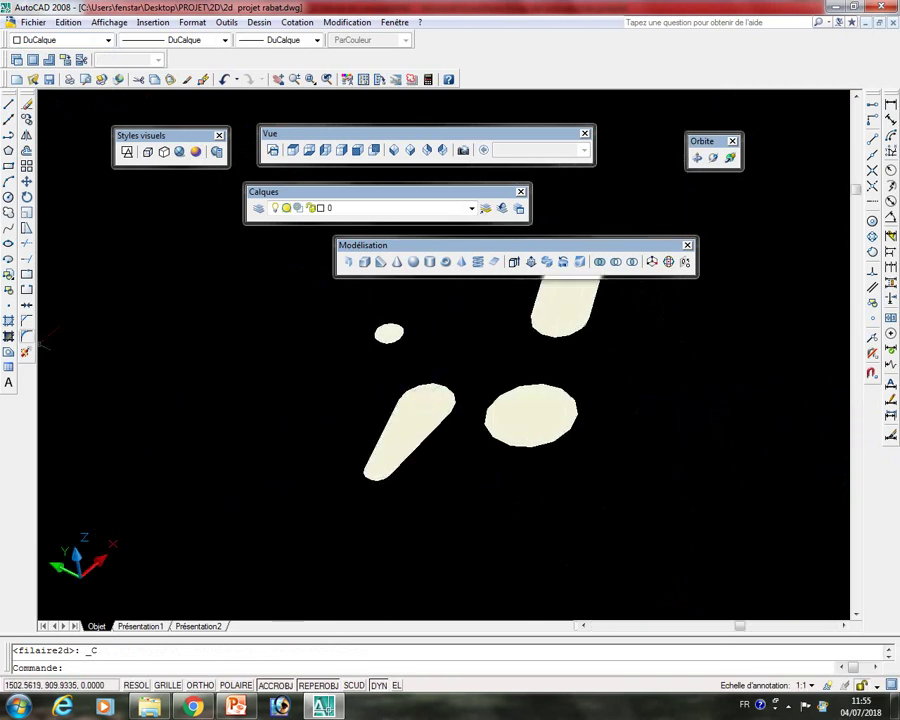
Extrude the slanted boss profile and its two circles to a height of 20
click(513, 261)
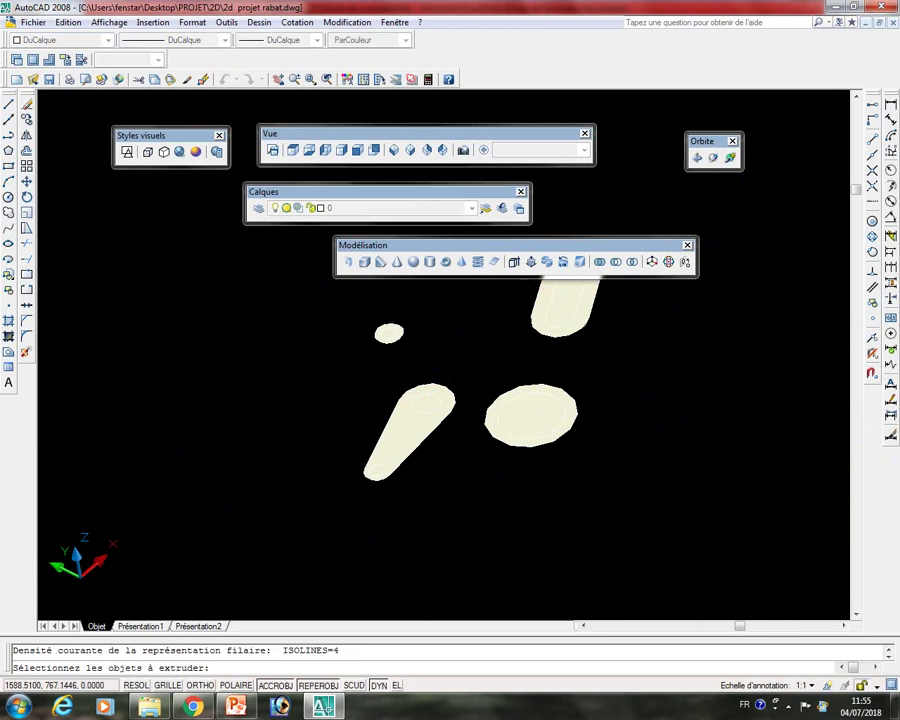
mouse_move(513, 270)
shift+middle_down()
mouse_move(478, 346)
mouse_move(438, 318)
shift+middle_up()
click(396, 275)
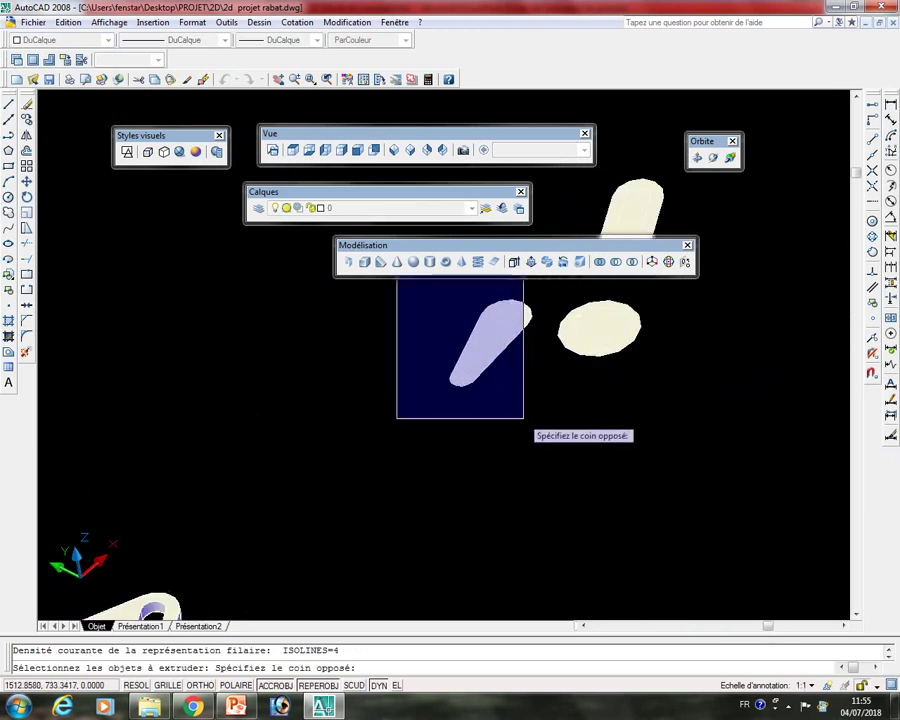
click(546, 405)
key(Return)
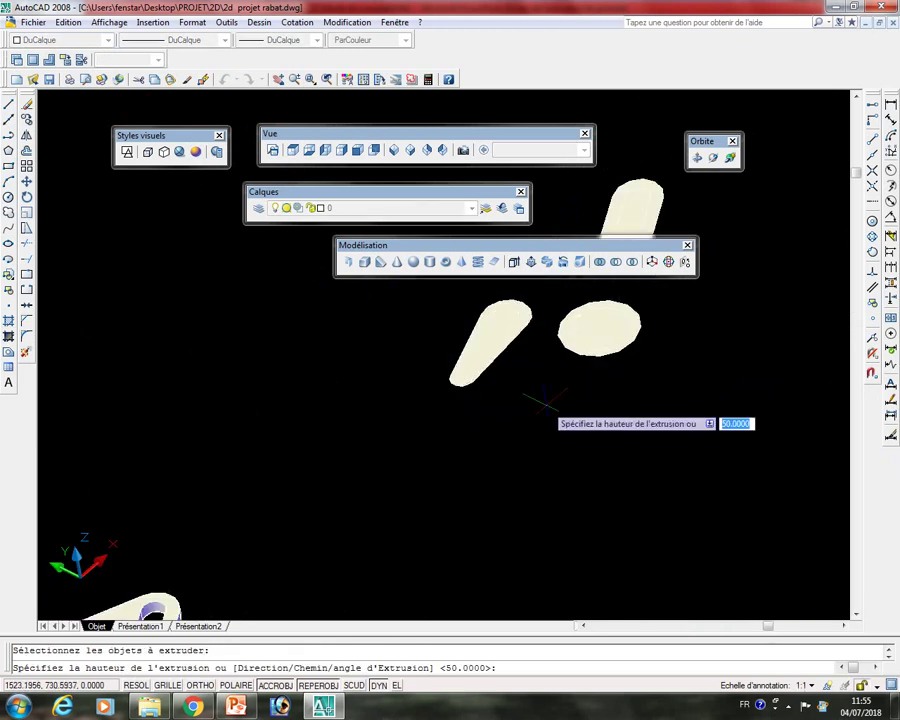
text(20)
key(Return)
scroll(556, 471, down, 2)
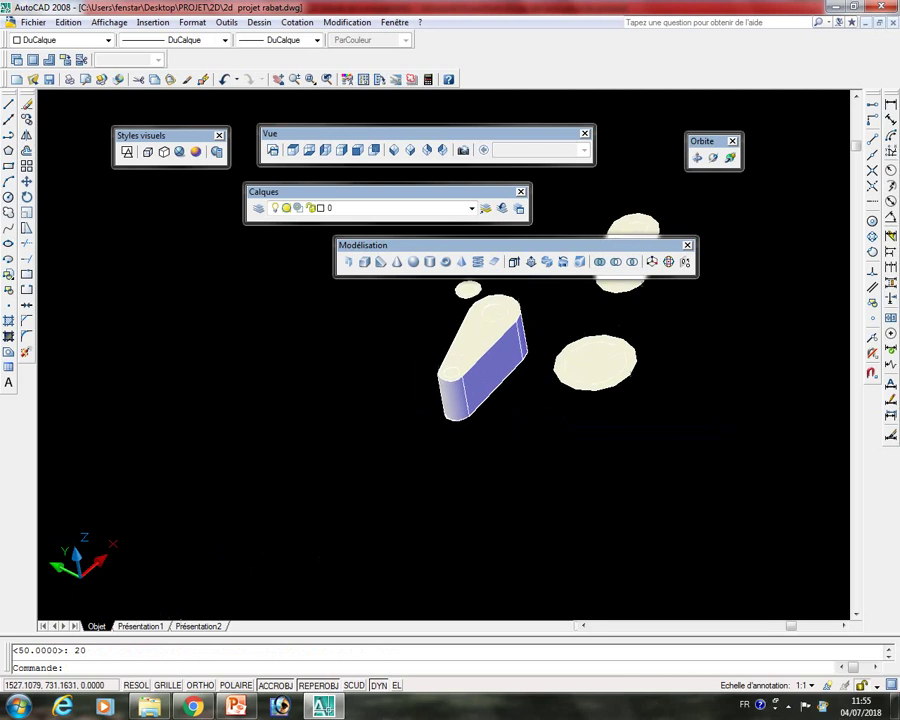
scroll(556, 471, down, 3)
middle_drag(475, 419, 440, 412)
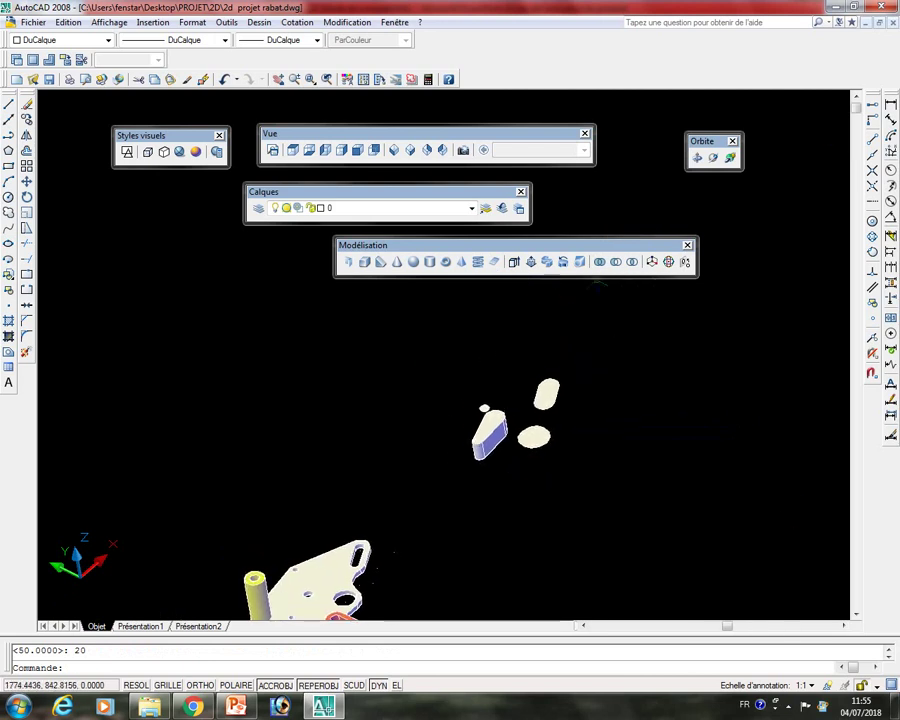
Subtract the two inner cylinders from the extruded boss to cut its round holes
click(615, 261)
scroll(495, 425, up, 2)
scroll(501, 423, up, 2)
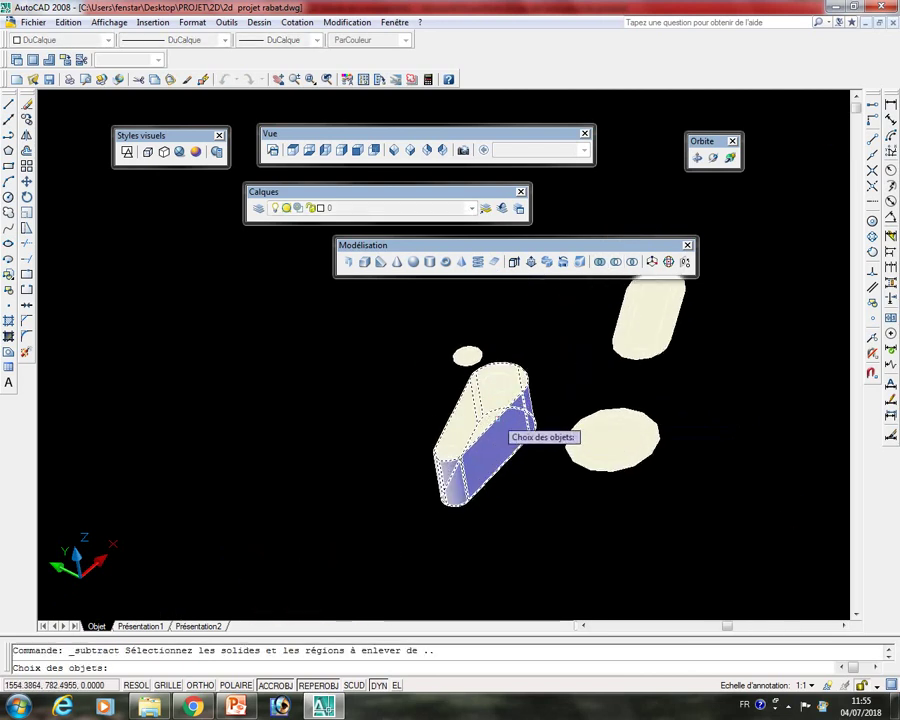
click(506, 433)
key(Return)
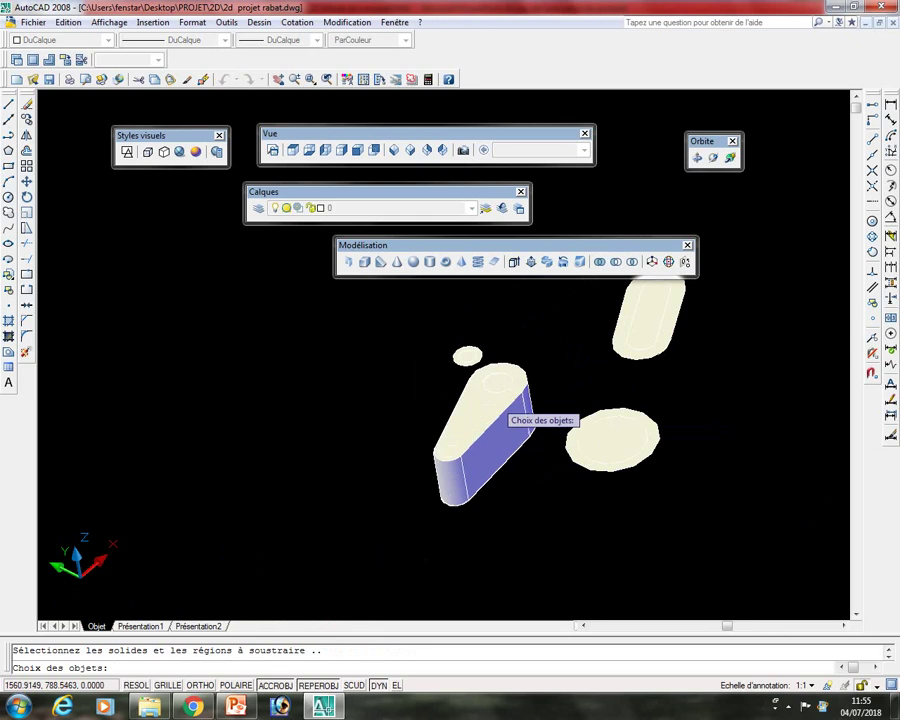
scroll(499, 400, up, 2)
click(517, 362)
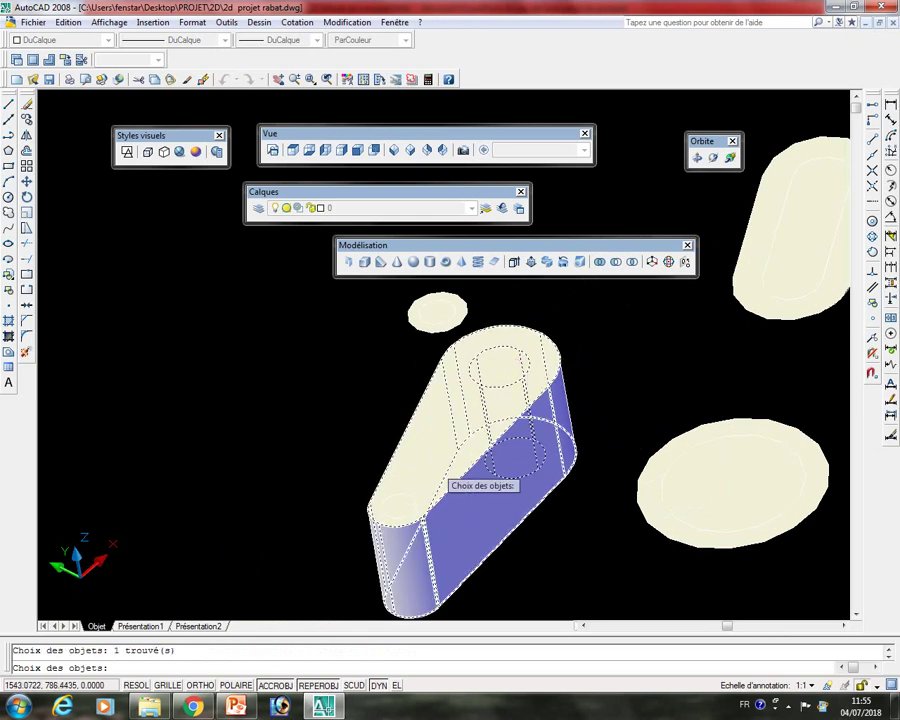
click(403, 498)
key(Return)
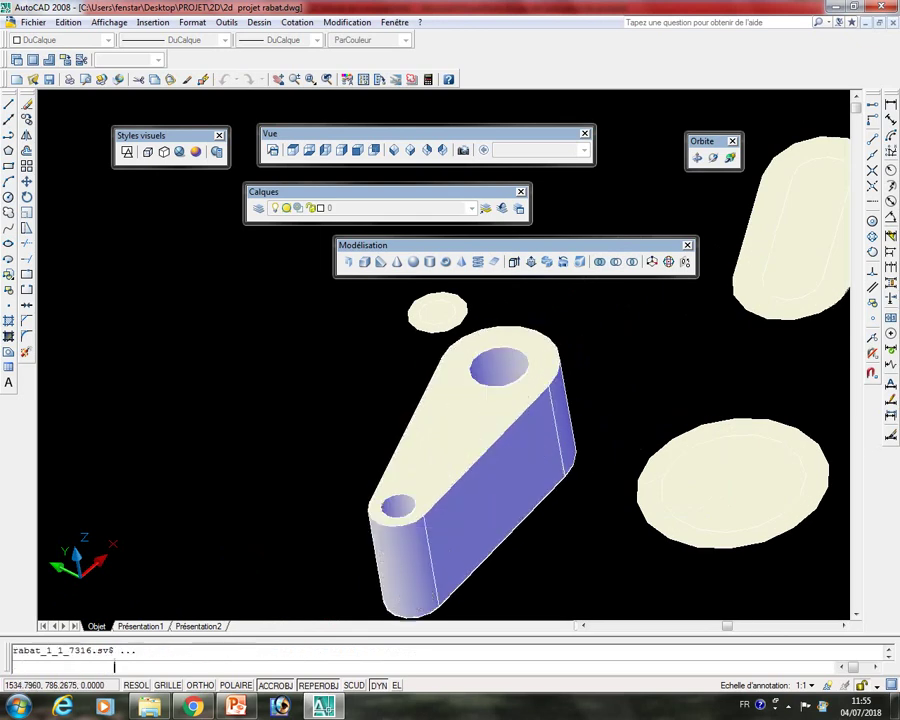
scroll(430, 460, down, 5)
scroll(445, 465, down, 2)
scroll(455, 450, down, 3)
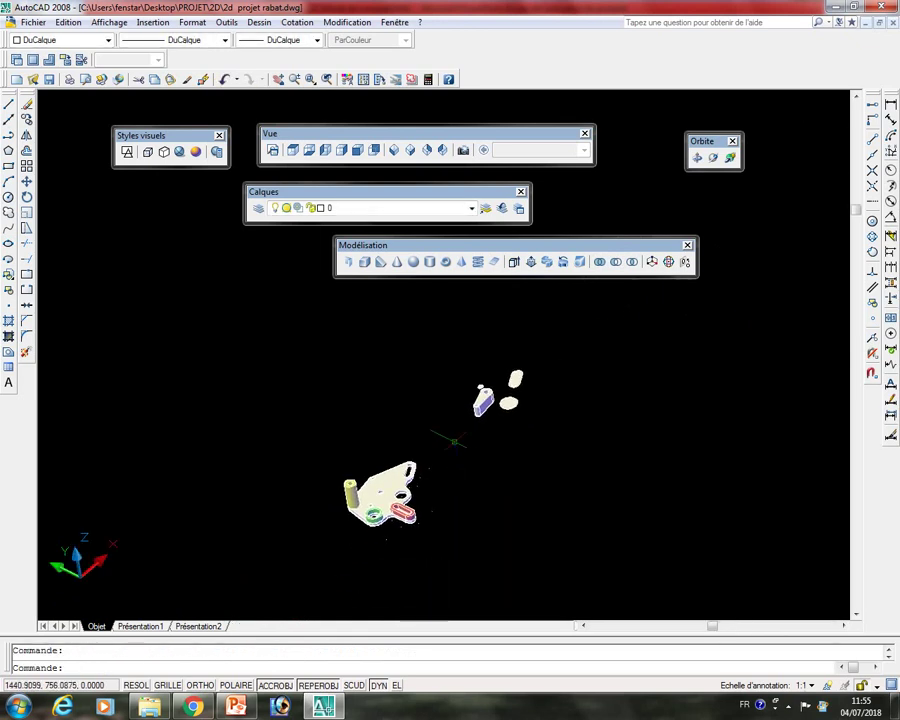
Zoom in and out around the plate and the separate two-holed link solid
scroll(438, 449, up, 3)
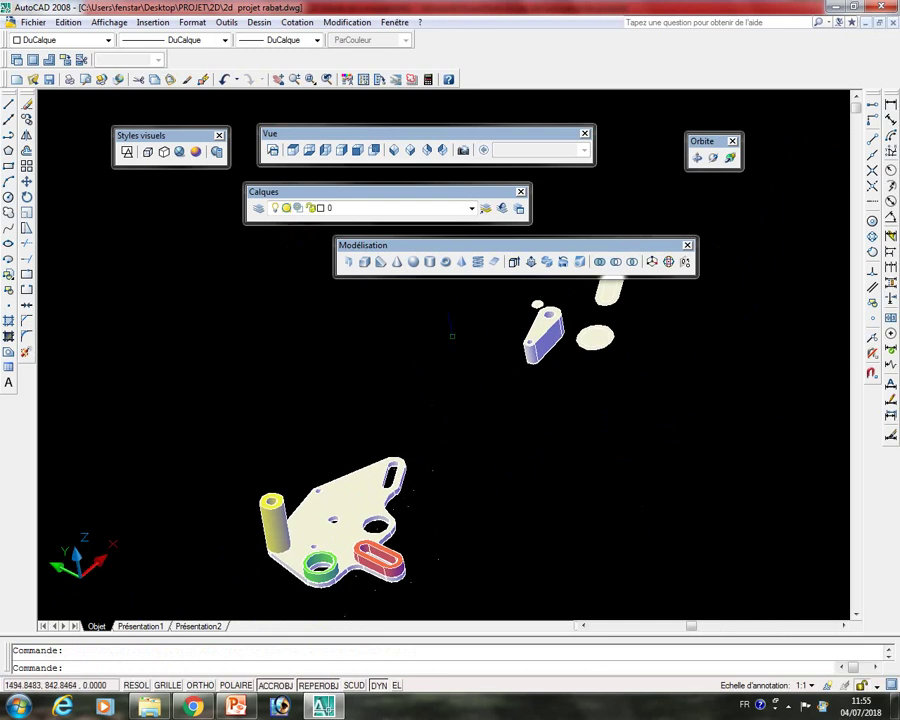
scroll(470, 320, up, 2)
scroll(577, 311, down, 3)
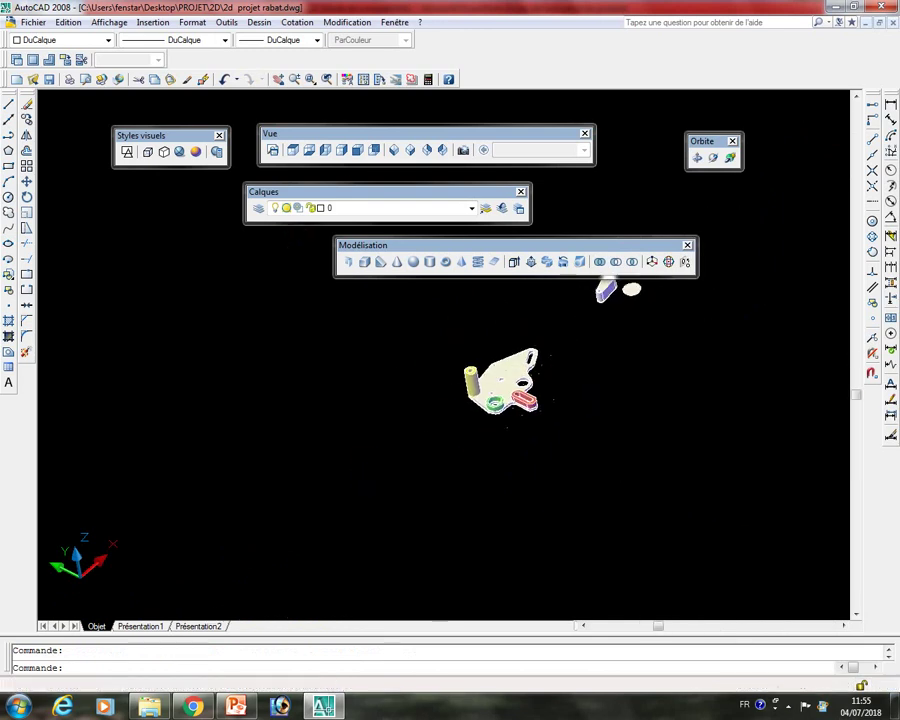
scroll(490, 375, up, 3)
scroll(505, 443, up, 1)
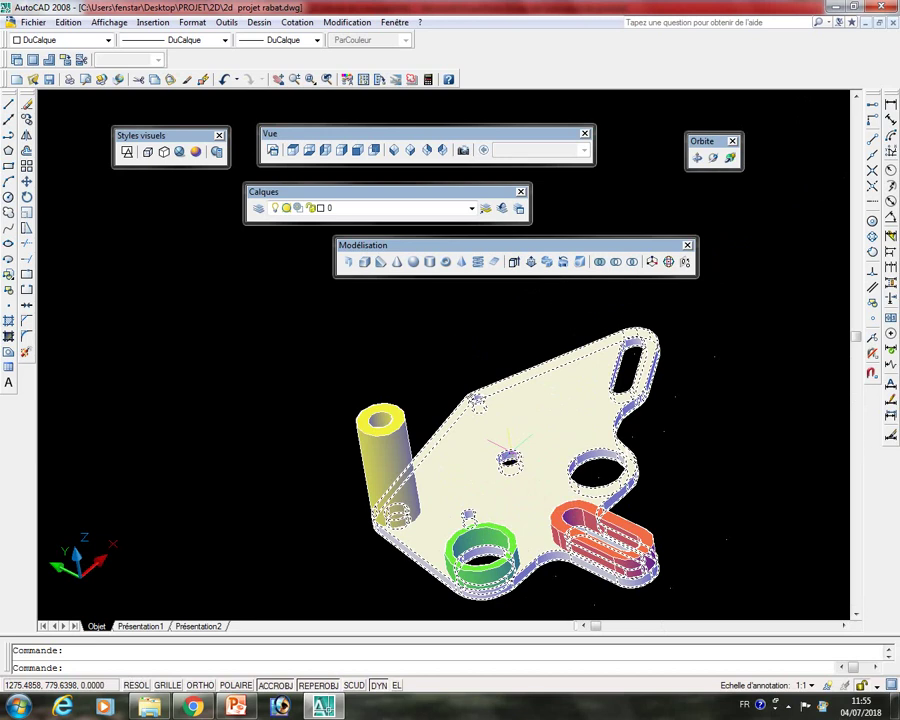
scroll(533, 471, down, 2)
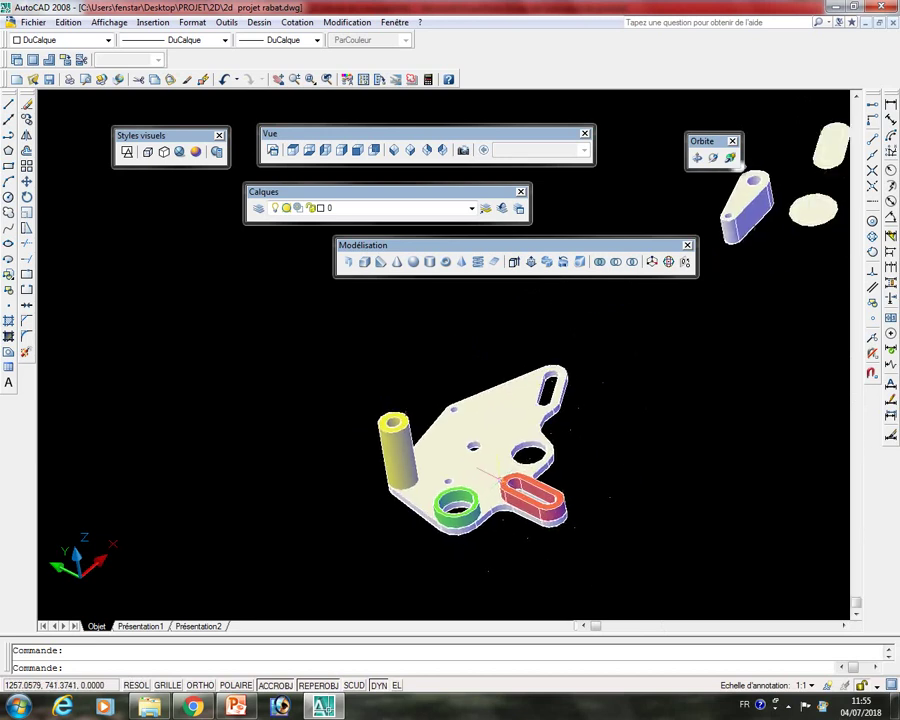
Switch to 2D wireframe and select the two-hole boss for a Move (Déplacer)
click(127, 151)
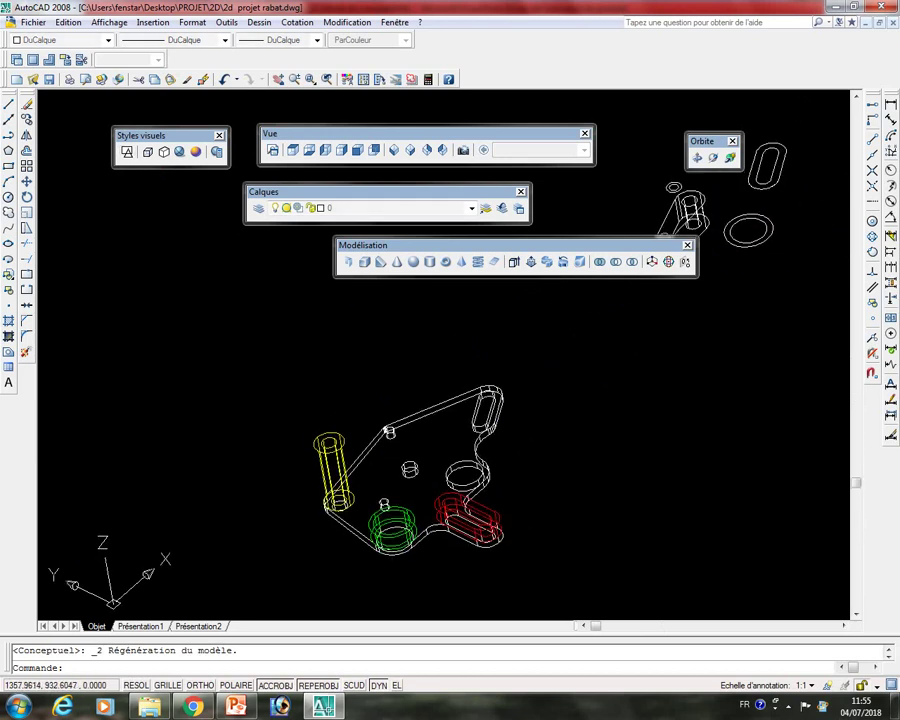
scroll(466, 386, up, 2)
scroll(474, 402, up, 2)
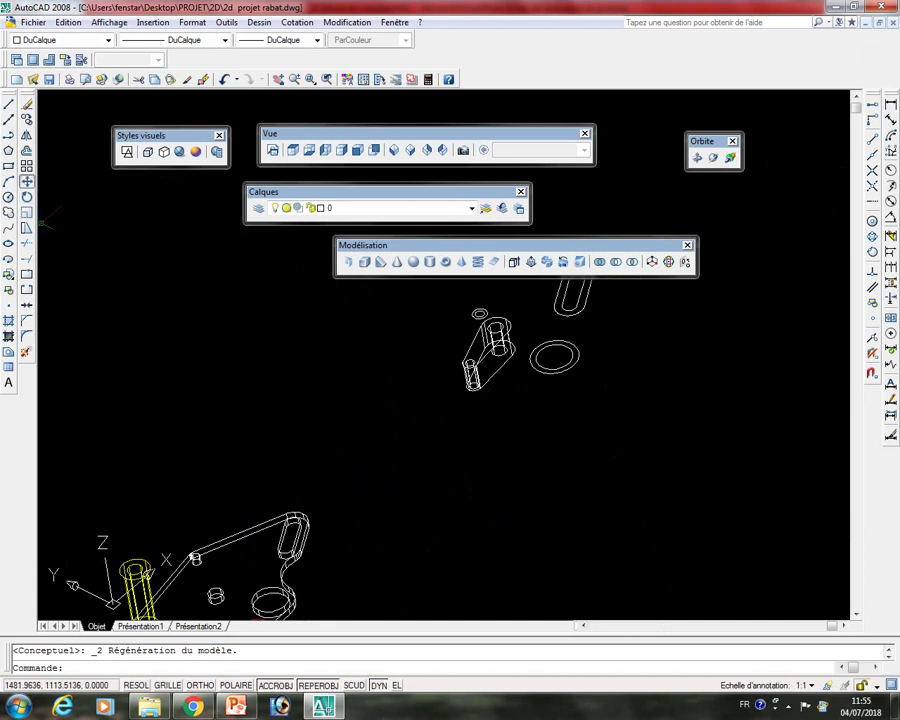
click(26, 181)
click(465, 390)
key(Return)
Move the boss from its base point onto the plate over its central small holes
scroll(512, 362, up, 3)
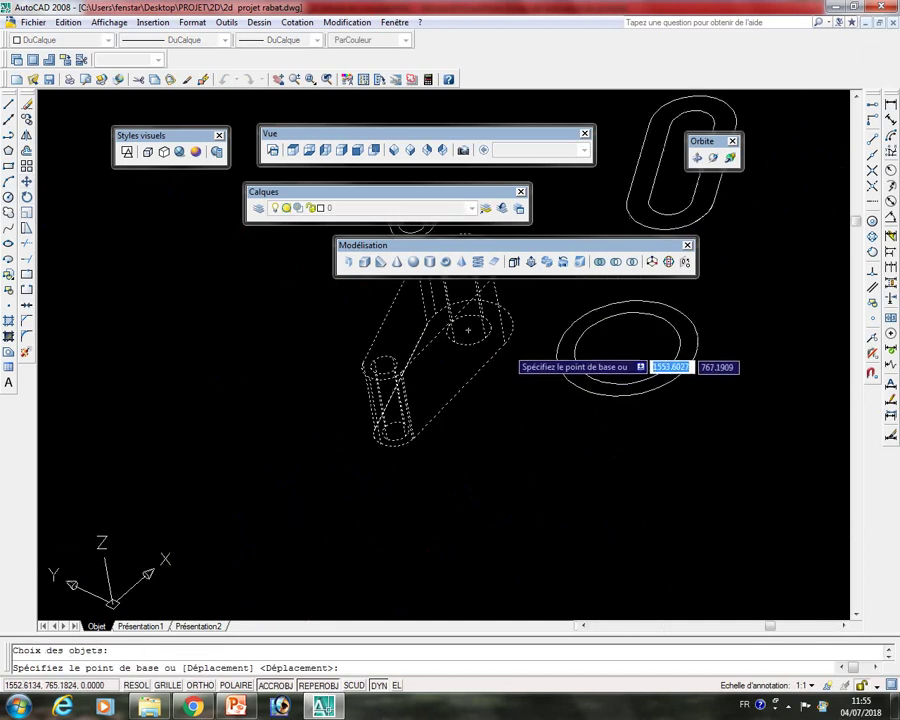
click(467, 329)
scroll(462, 340, down, 3)
middle_drag(466, 330, 630, 200)
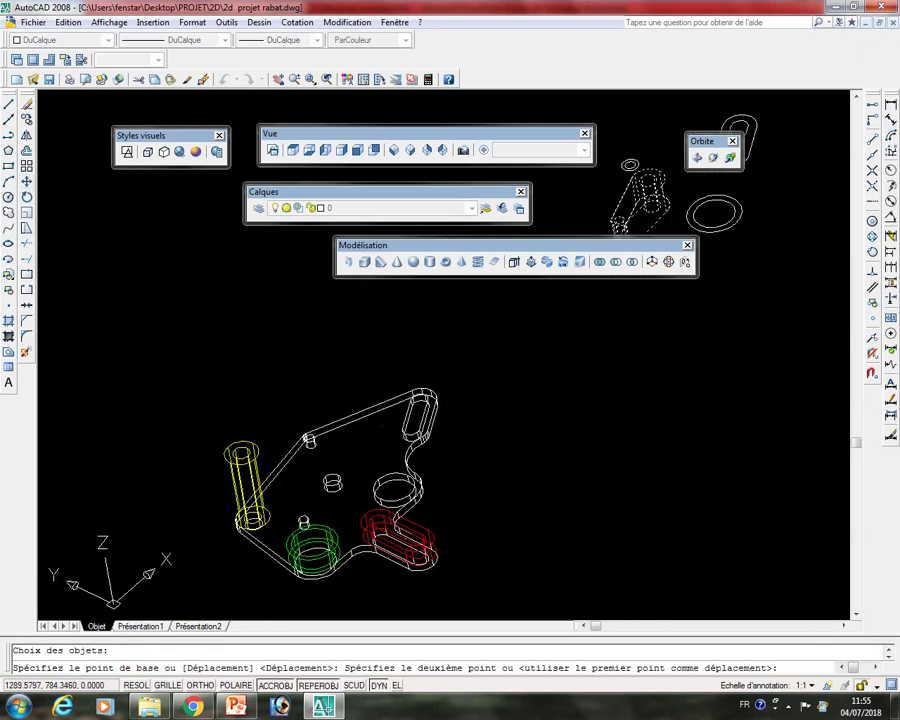
scroll(286, 509, up, 4)
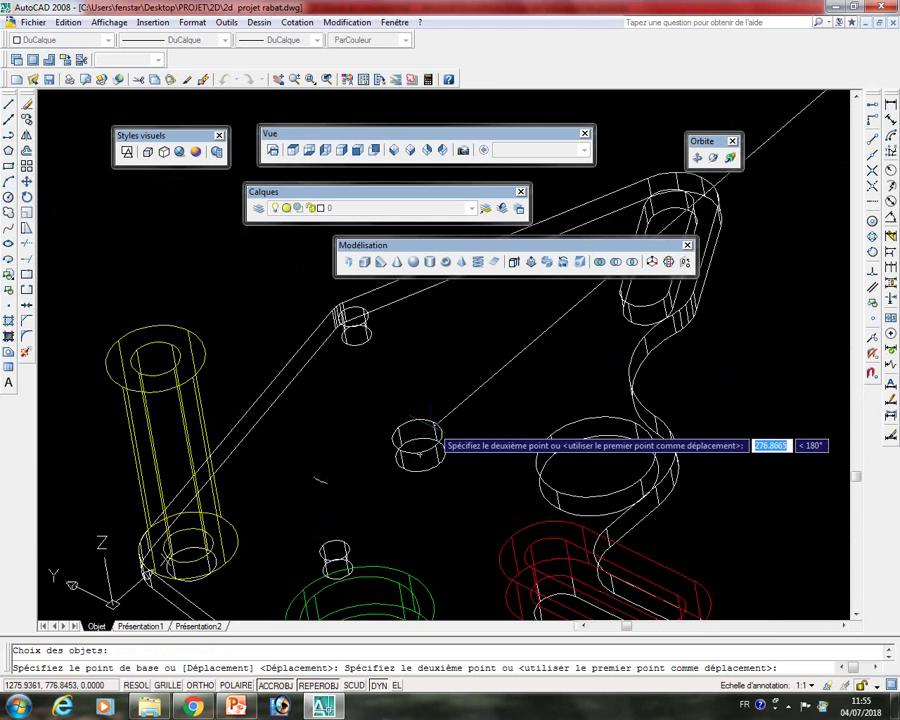
click(412, 368)
scroll(430, 450, down, 4)
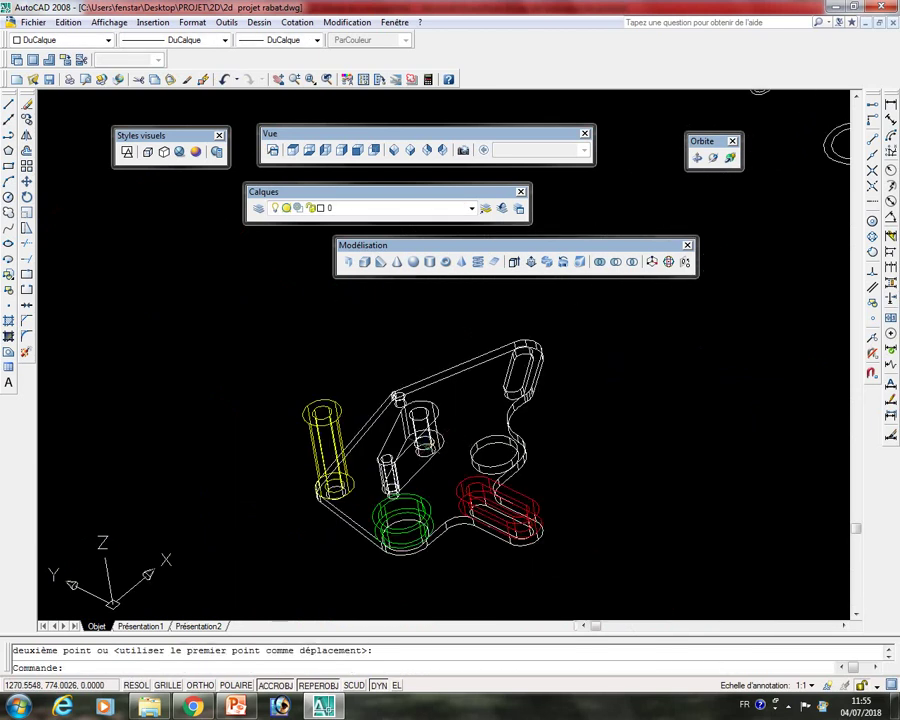
scroll(440, 456, down, 4)
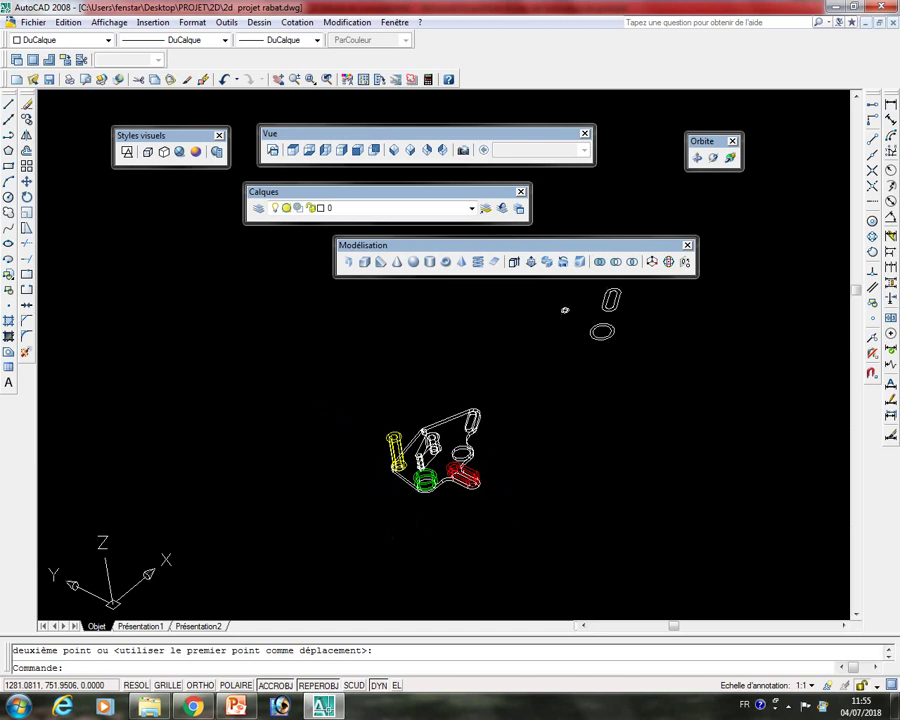
scroll(500, 430, up, 2)
Colour the two-holed boss Magenta and return to the Conceptual shaded style
click(368, 482)
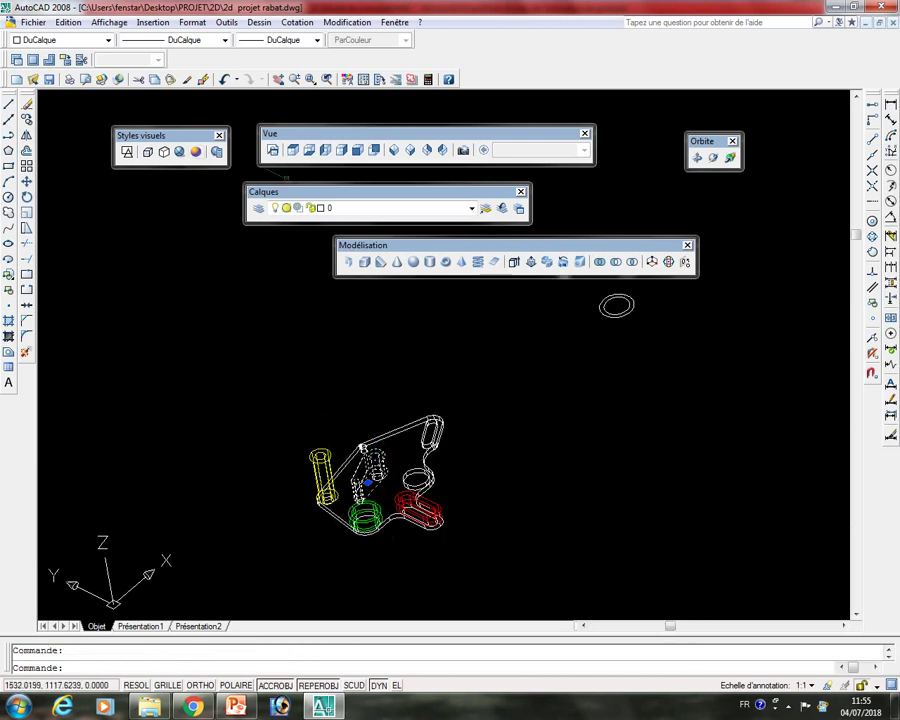
click(60, 40)
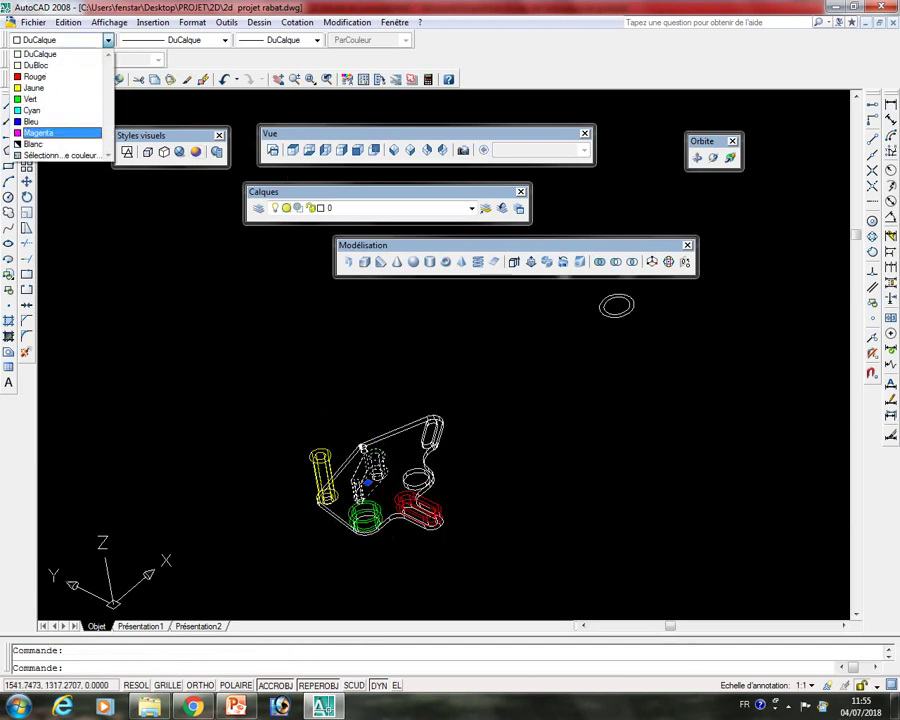
click(40, 132)
key(Escape)
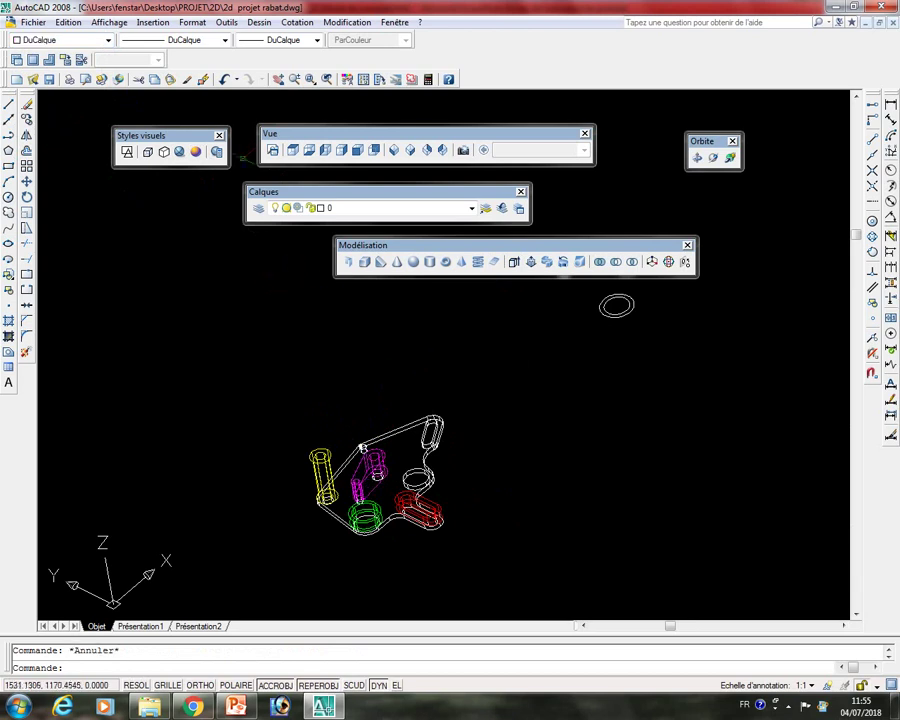
click(195, 151)
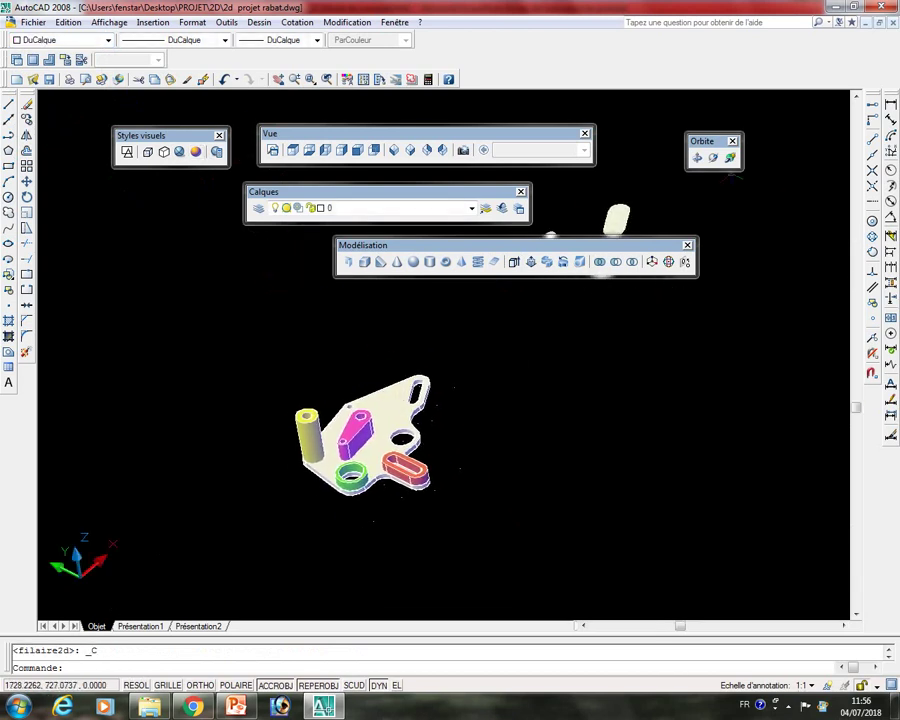
Free-orbit and zoom to see the four coloured bosses up close from a low angle
click(713, 157)
drag(440, 420, 520, 440)
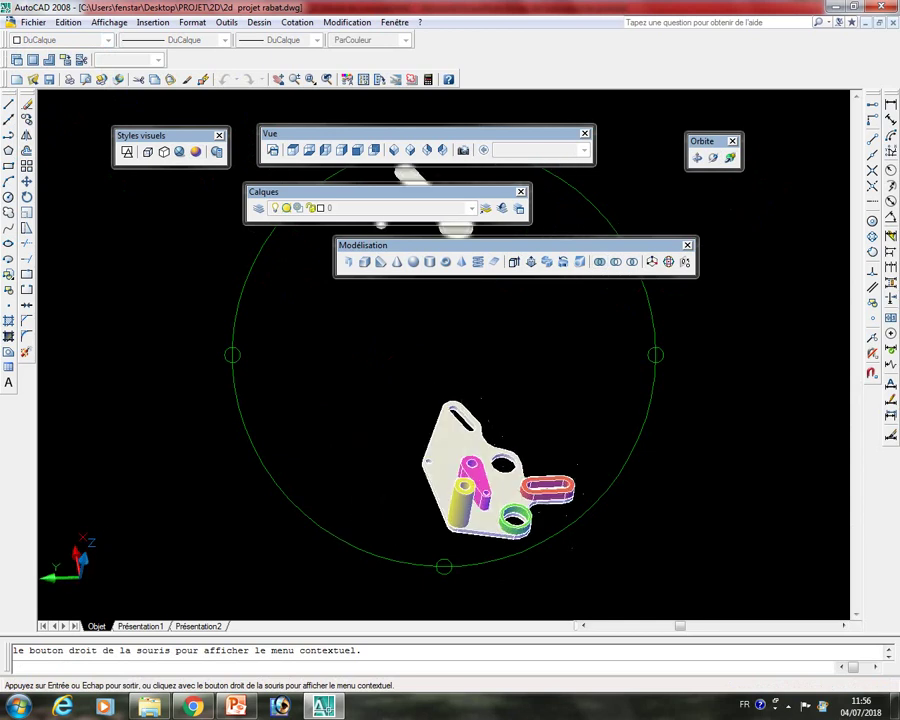
scroll(480, 470, up, 3)
drag(480, 470, 520, 440)
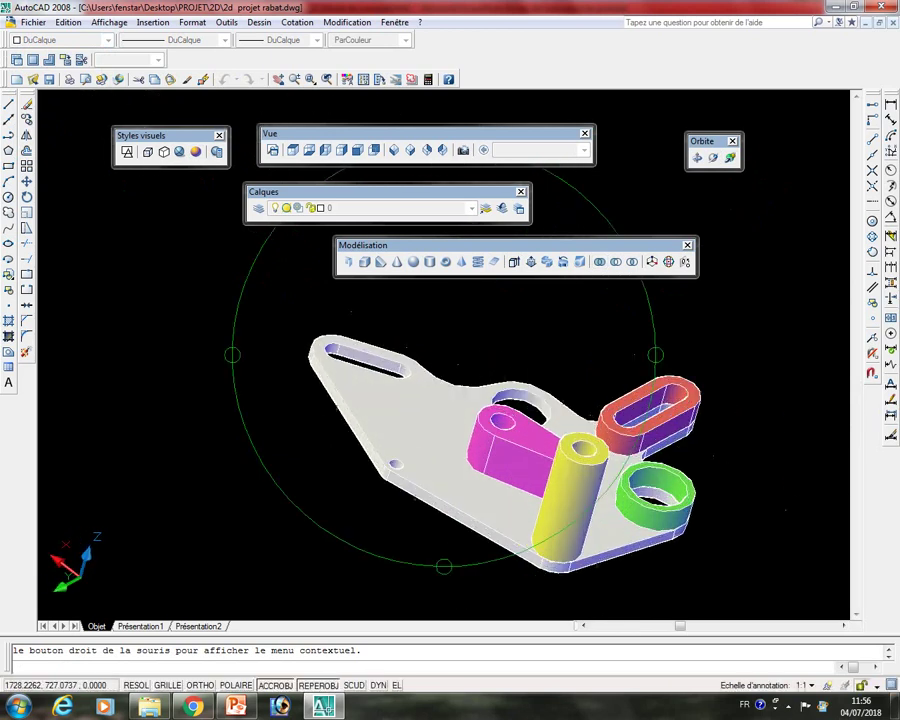
mouse_move(450, 460)
mouse_down()
mouse_move(460, 370)
mouse_move(300, 380)
mouse_move(200, 400)
mouse_move(300, 380)
mouse_up()
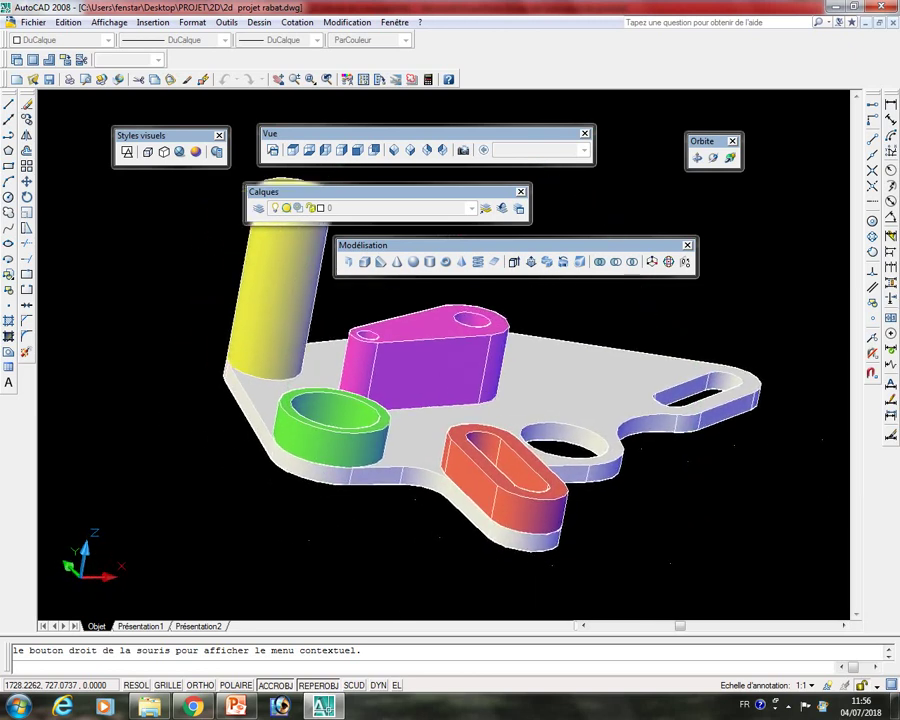
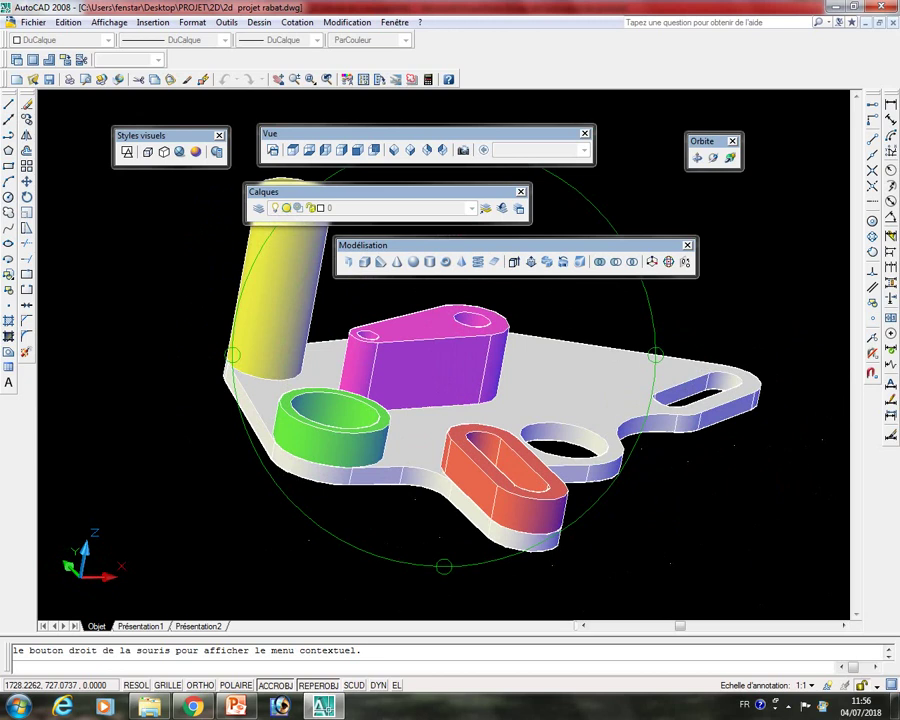
Orbit to a higher viewpoint, then zoom and pan to frame the coloured part
mouse_move(64, 390)
mouse_down()
mouse_move(408, 140)
mouse_move(390, 160)
mouse_up()
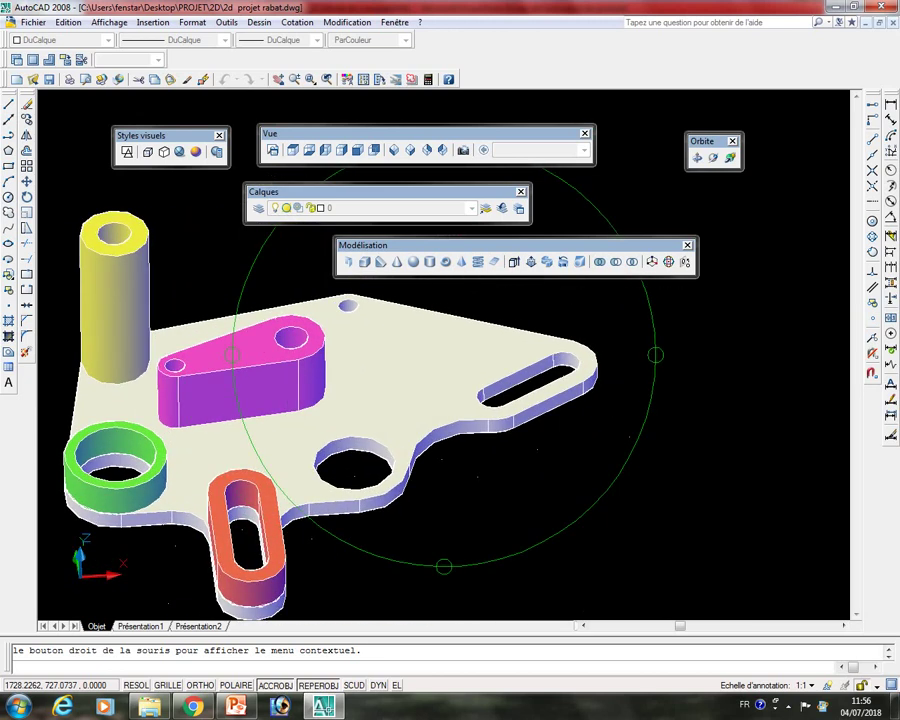
scroll(380, 500, up, 2)
scroll(380, 500, down, 2)
scroll(380, 500, down, 1)
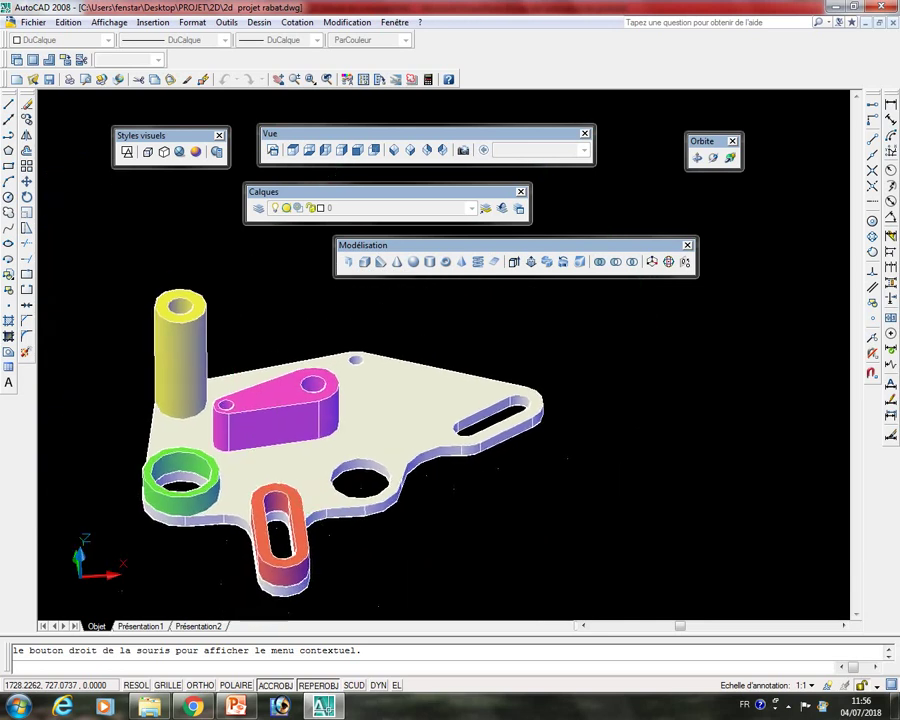
middle_drag(485, 388, 525, 358)
Select all objects with Ctrl+A, clear the selection, and pan left to reveal the flat profiles
key(ctrl+a)
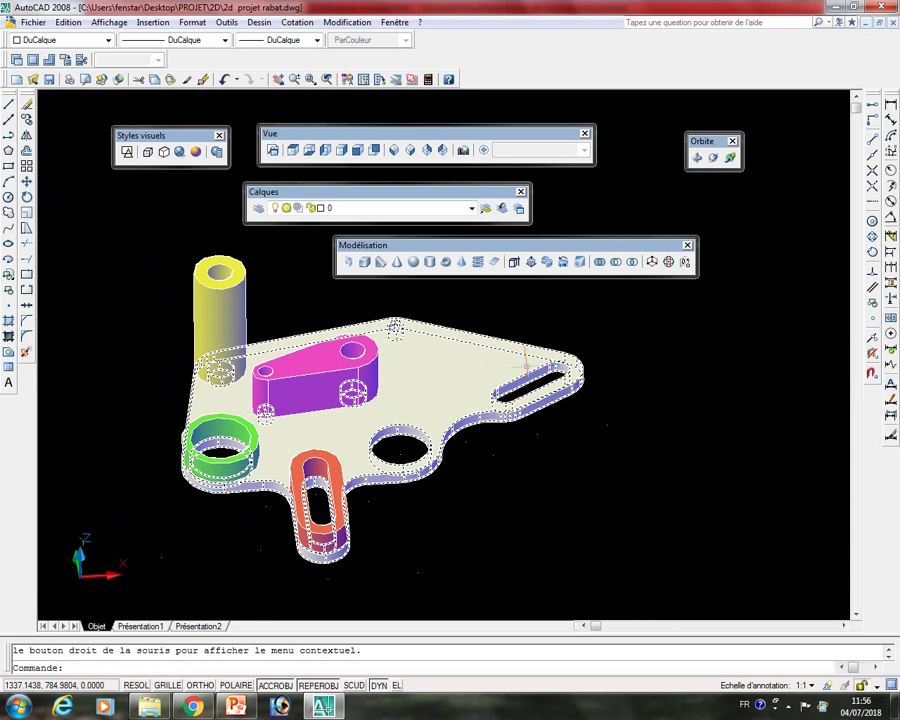
middle_drag(525, 358, 491, 405)
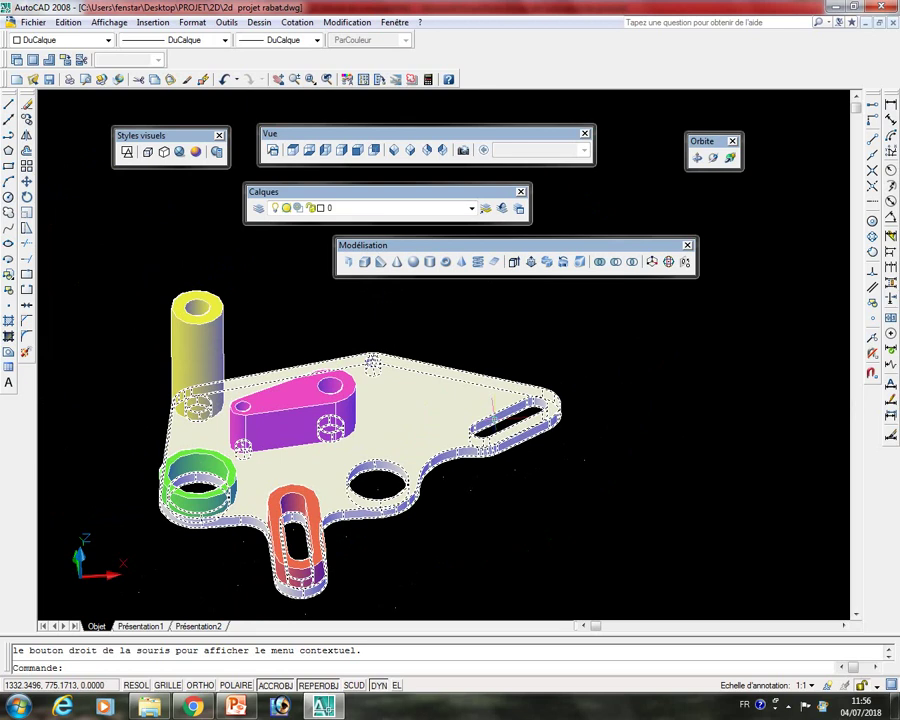
key(Escape)
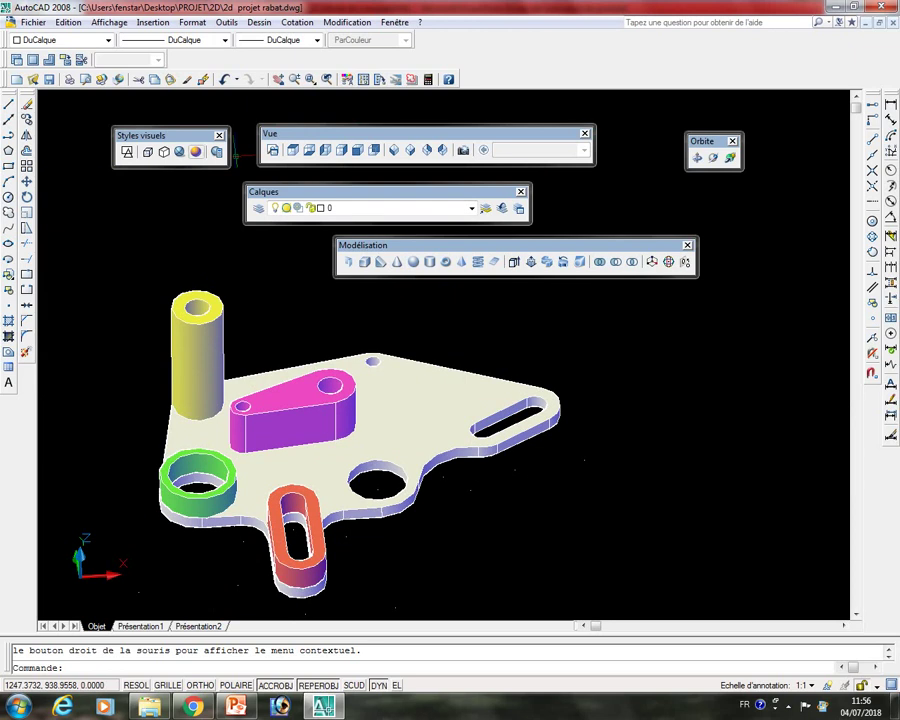
scroll(490, 390, down, 3)
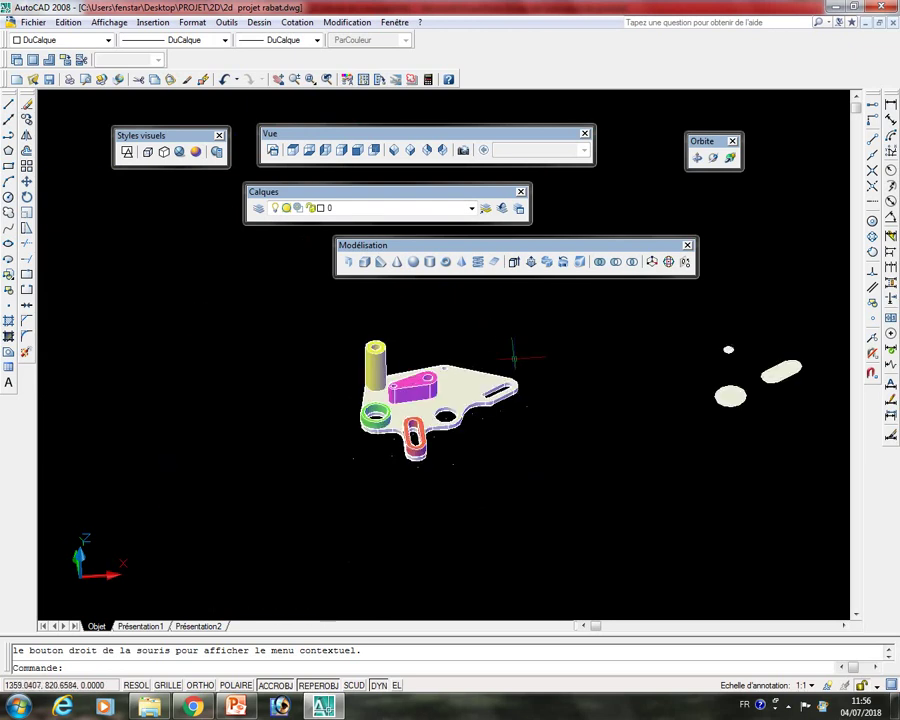
middle_drag(516, 410, 456, 440)
middle_drag(619, 396, 536, 402)
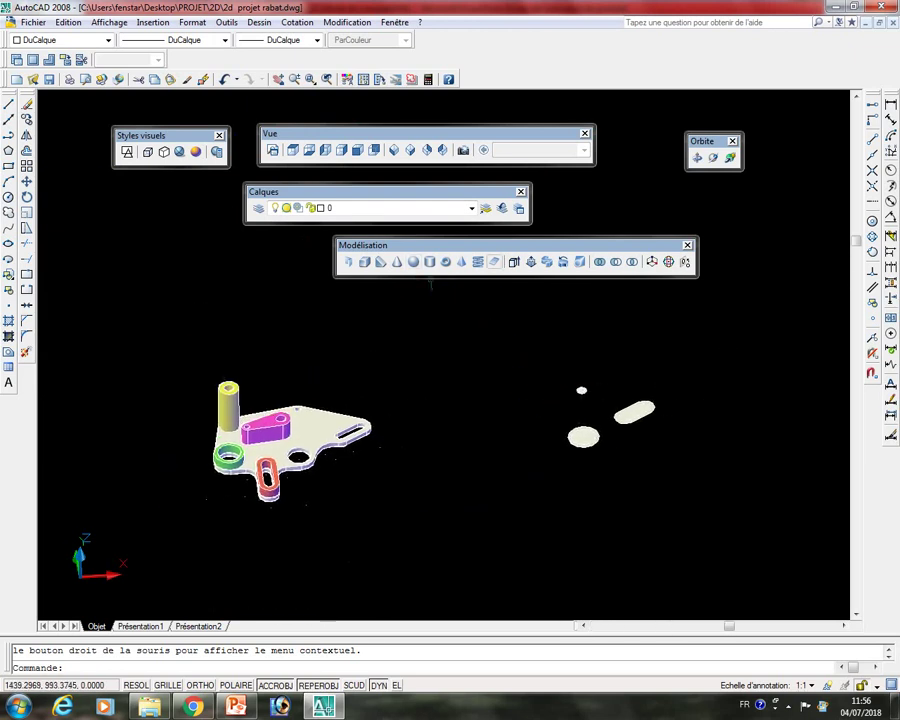
Extrude both circles of the ring profile to a height of 30
click(514, 261)
scroll(564, 426, up, 2)
click(537, 404)
click(646, 491)
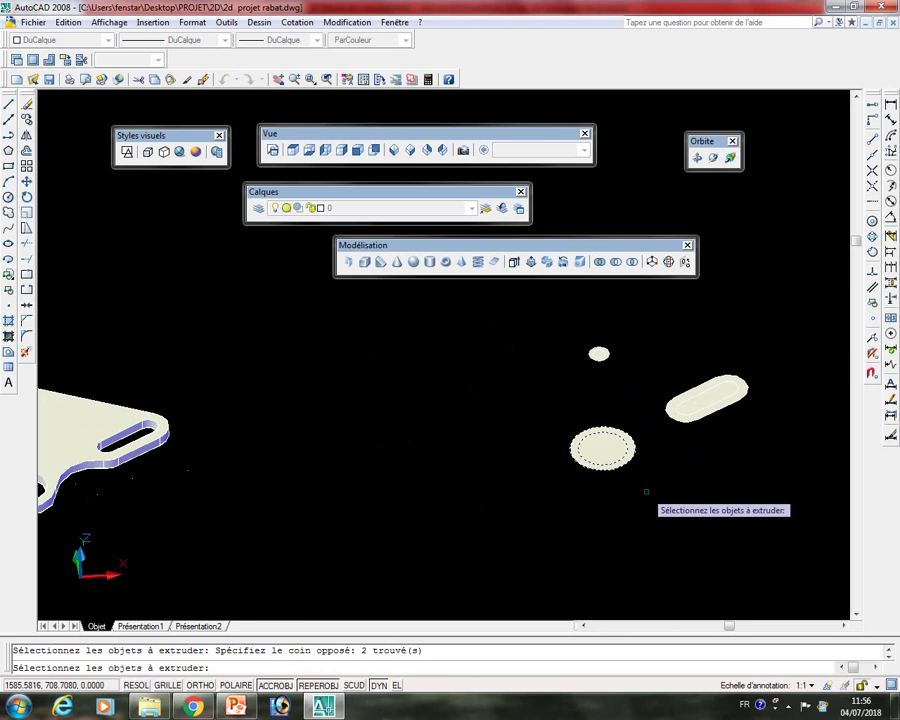
key(Return)
text(30)
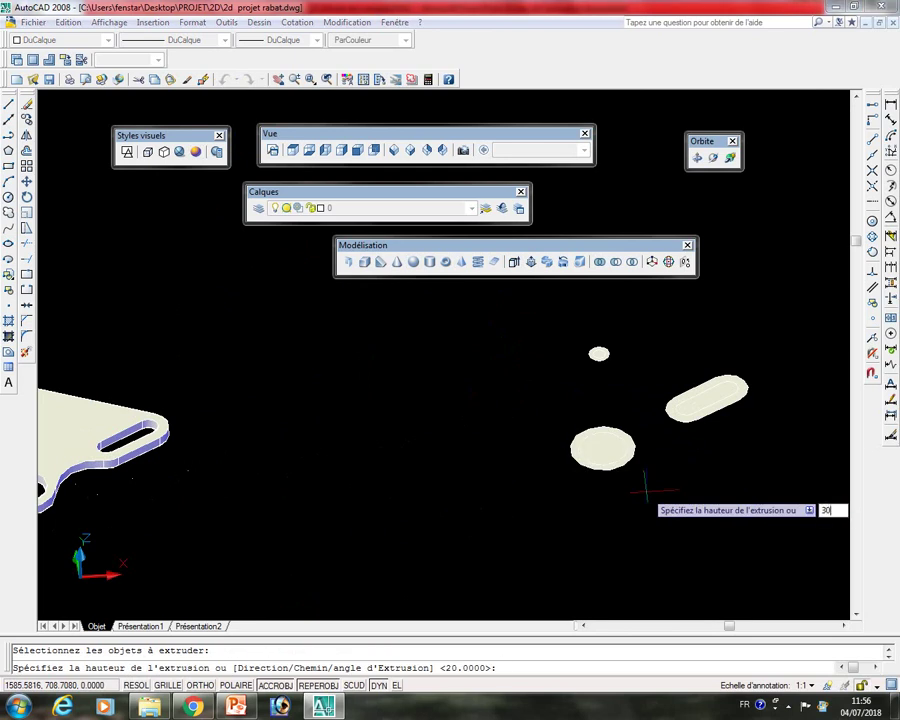
key(Return)
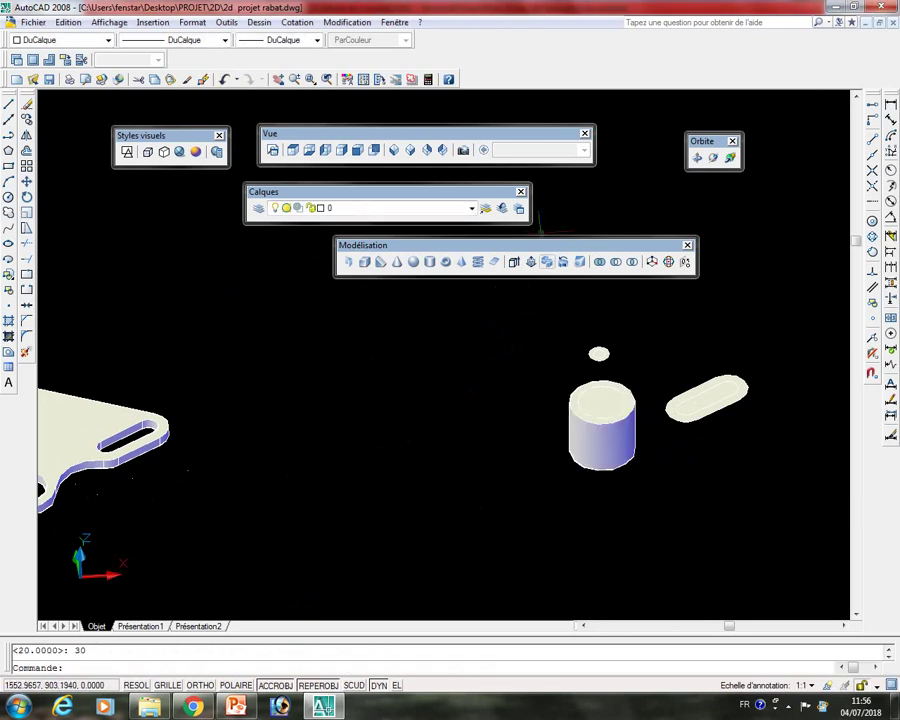
Subtract the inner cylinder from the outer one, then switch to 2D Wireframe
click(615, 261)
scroll(586, 436, up, 2)
click(590, 438)
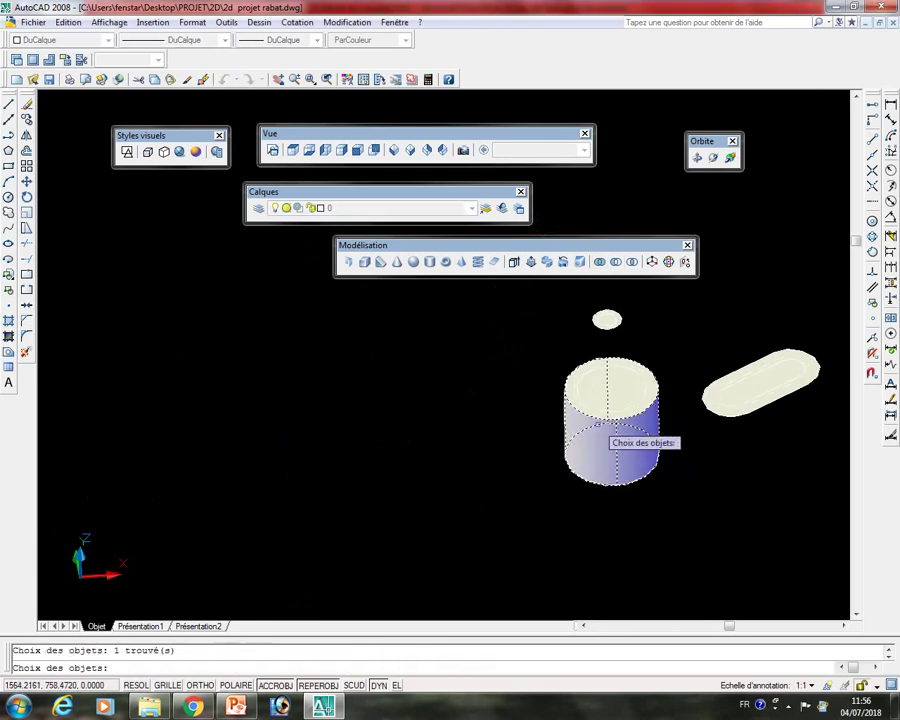
key(Return)
click(621, 392)
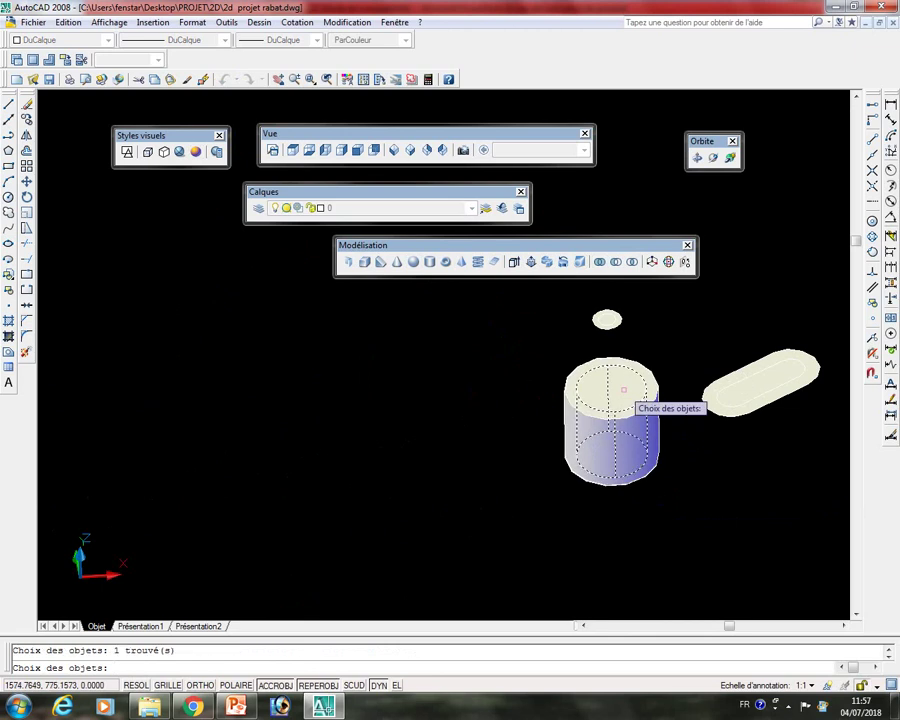
key(Return)
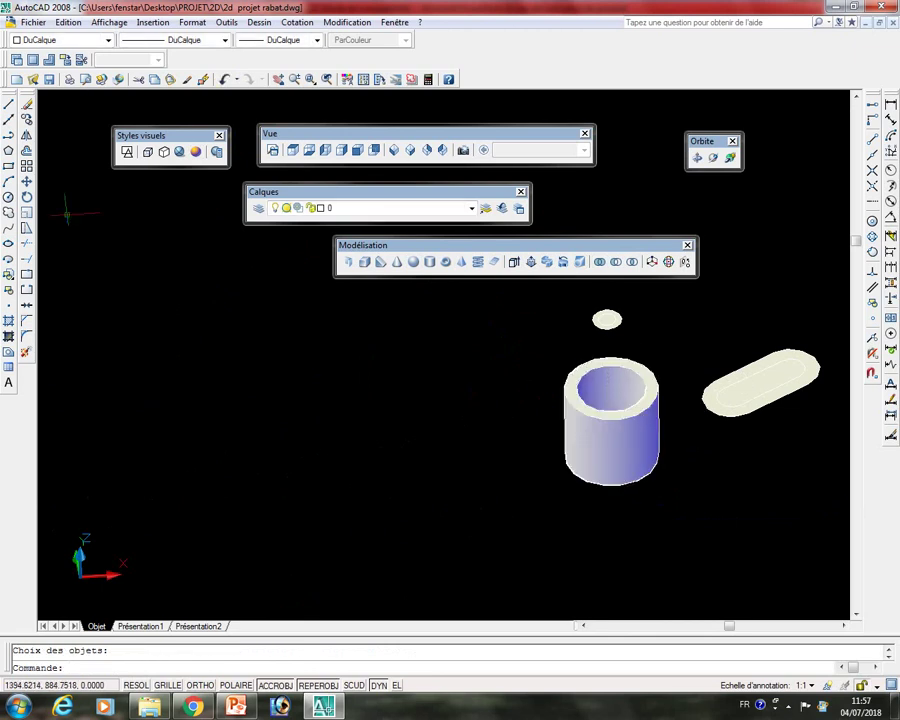
click(126, 151)
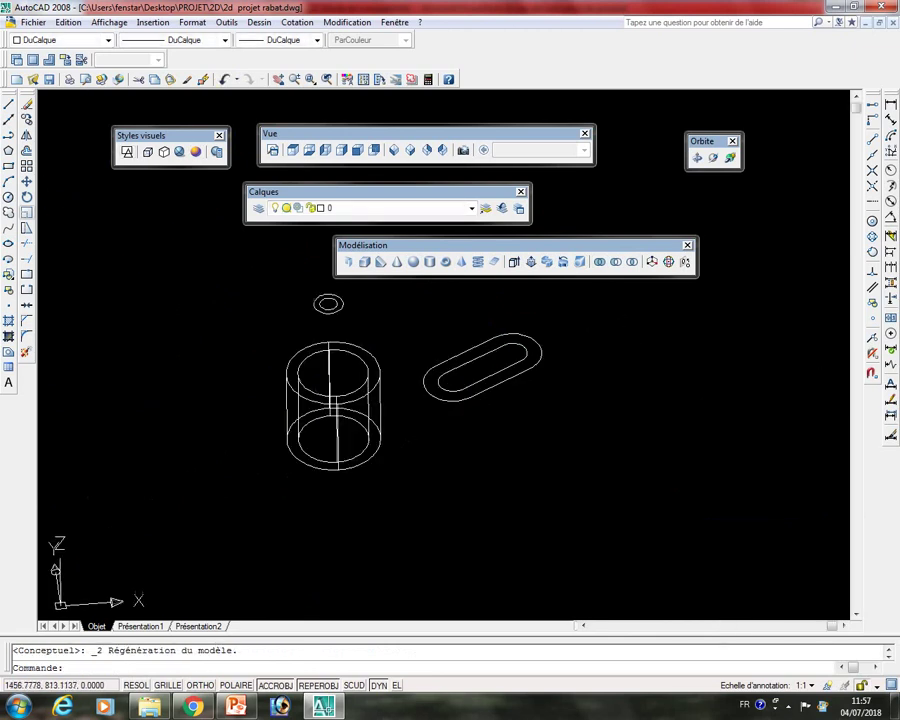
Start Move and window-select the hollow tube
click(26, 181)
middle_drag(302, 353, 236, 318)
click(170, 281)
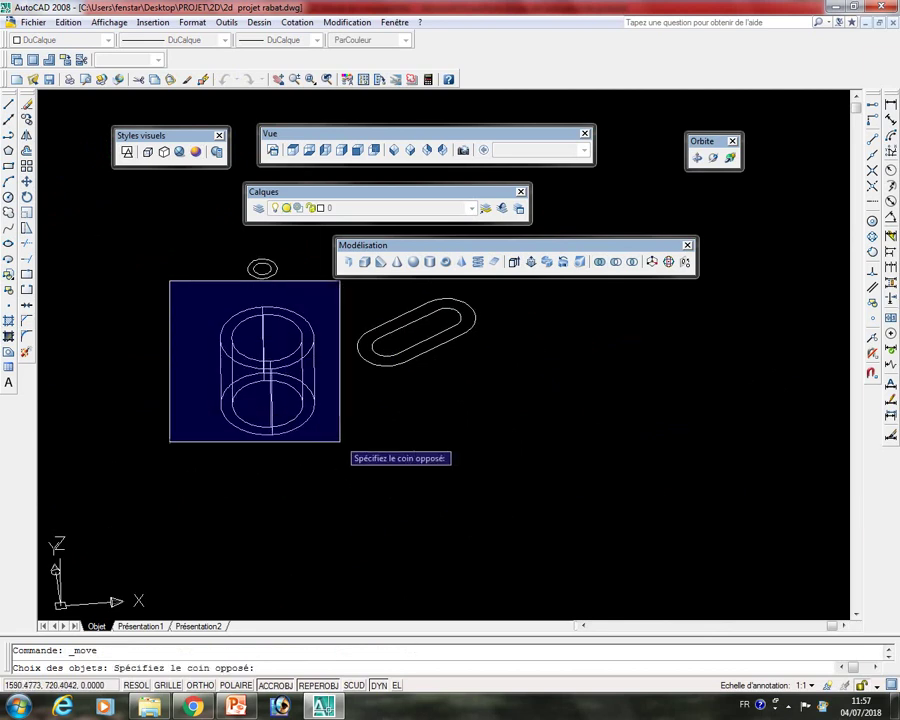
click(340, 441)
key(Return)
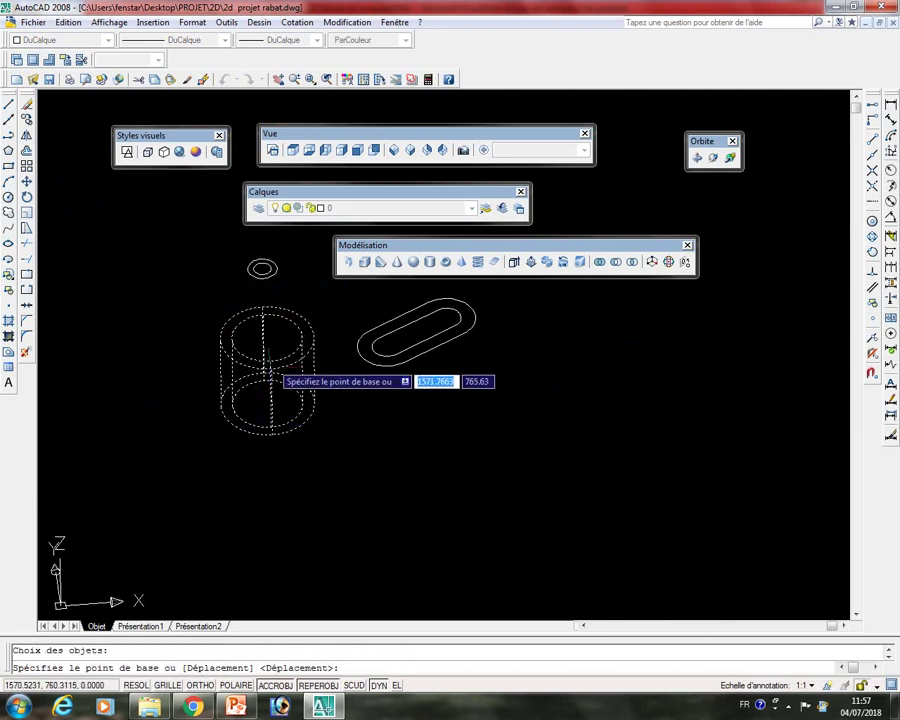
Pick the tube's base point and place it at the centre of the part's large hole
scroll(258, 410, up, 3)
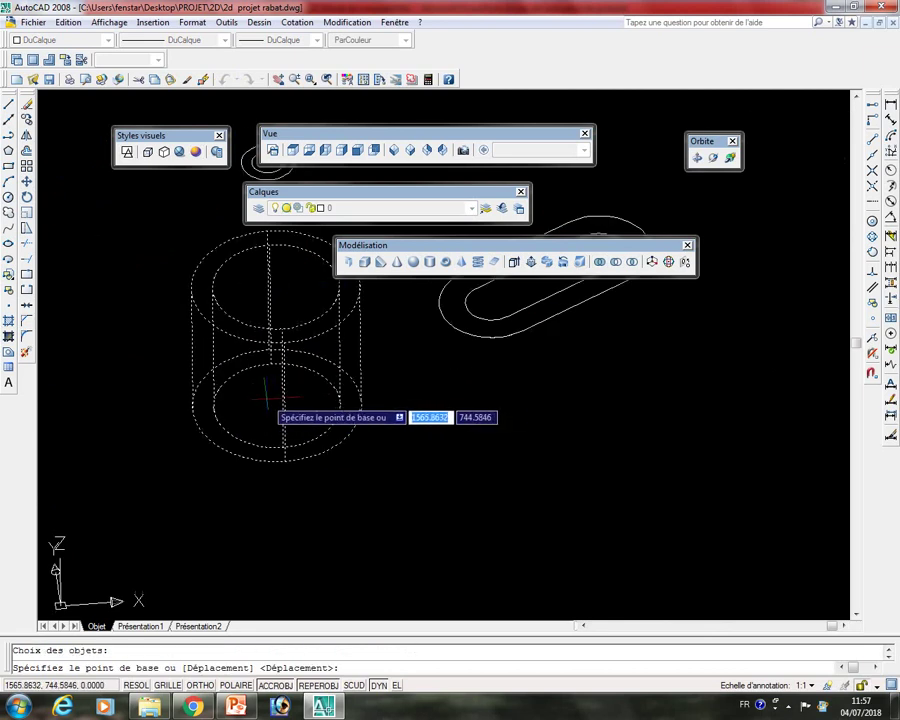
scroll(266, 397, up, 3)
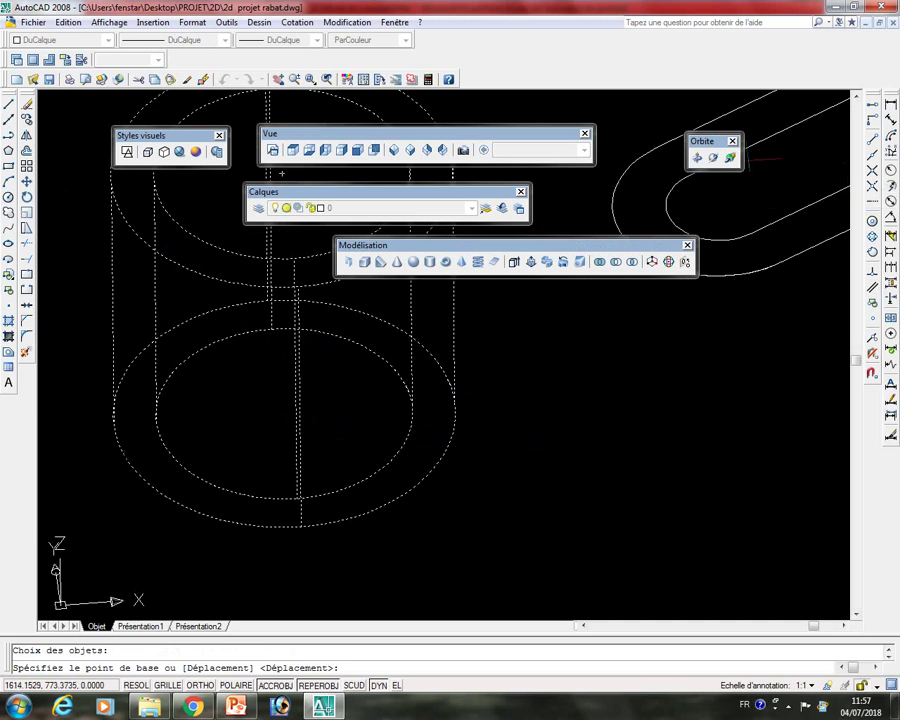
ctrl+shift+middle_drag(281, 173, 330, 240)
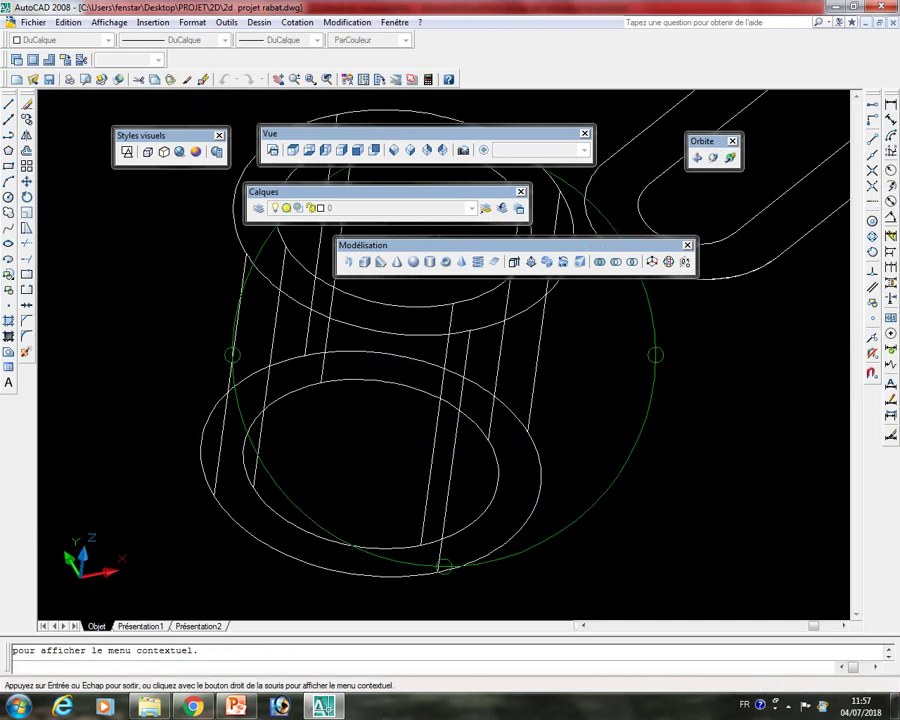
scroll(545, 520, down, 5)
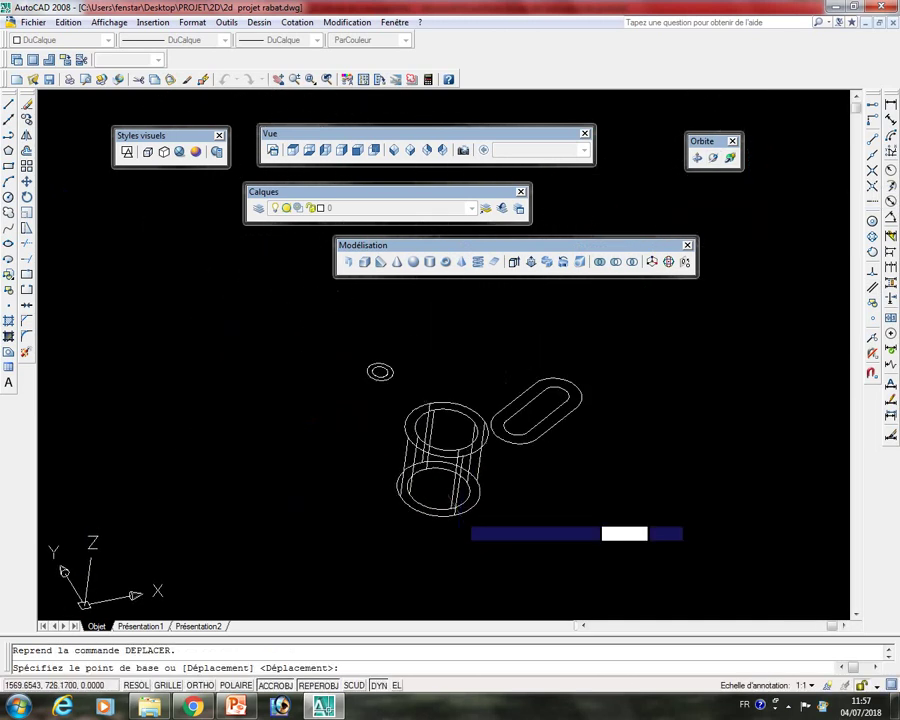
click(438, 486)
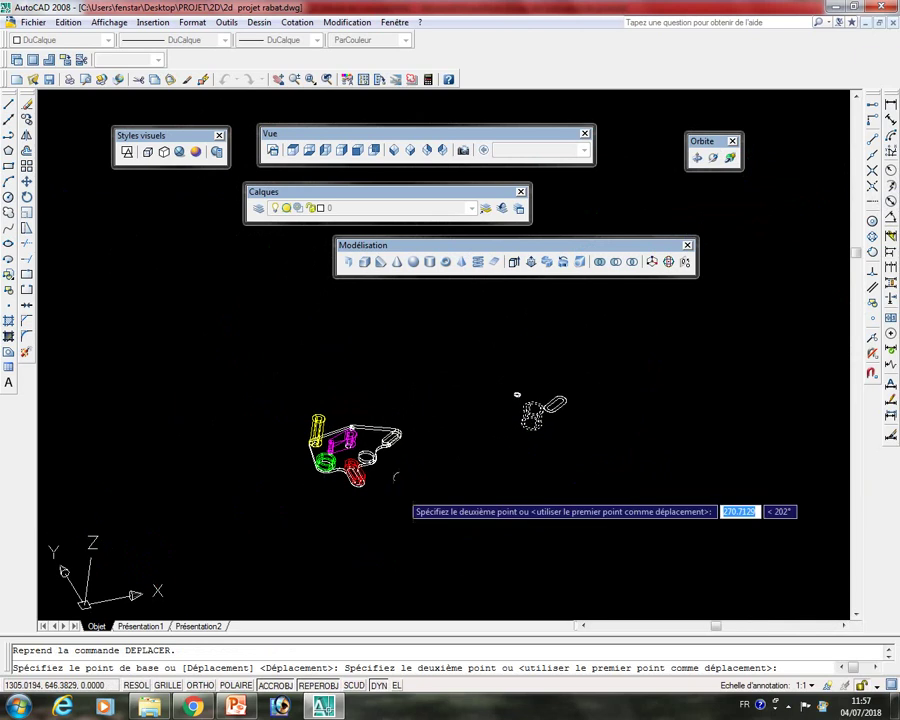
scroll(400, 485, up, 5)
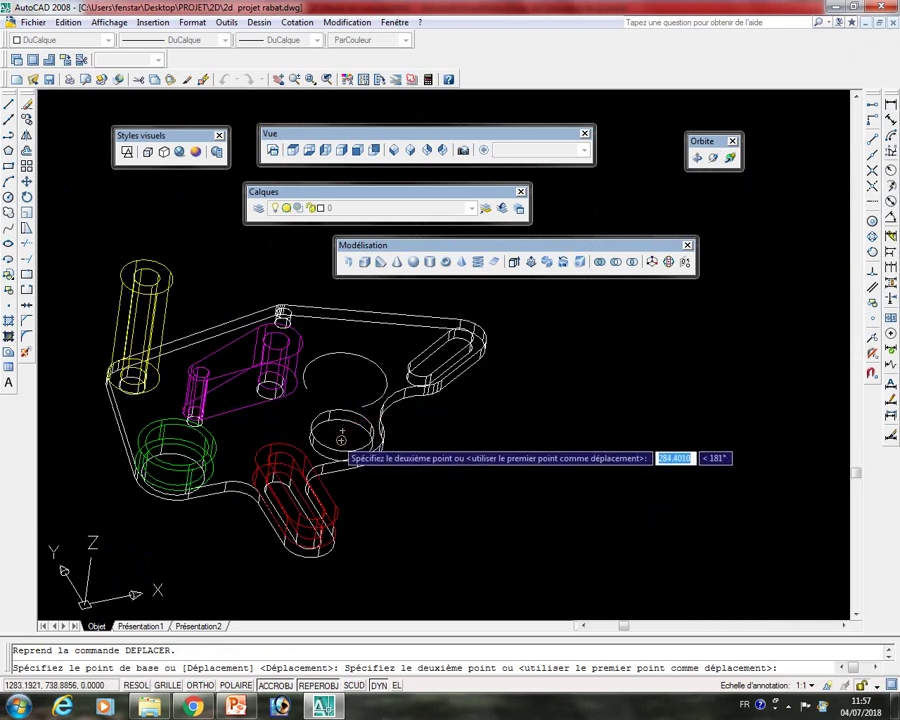
click(341, 440)
scroll(345, 444, down, 3)
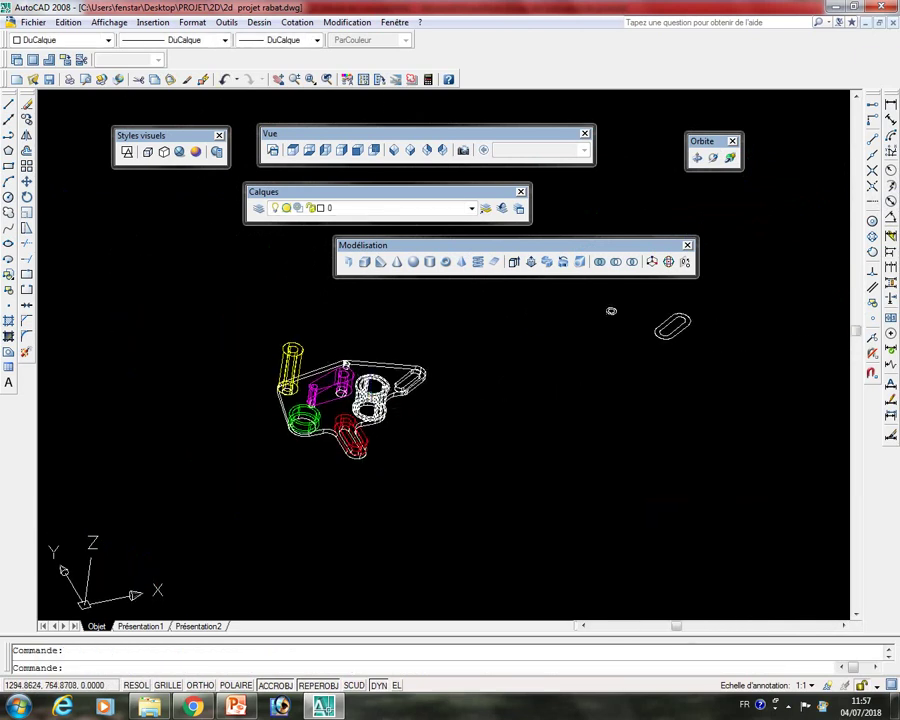
click(370, 398)
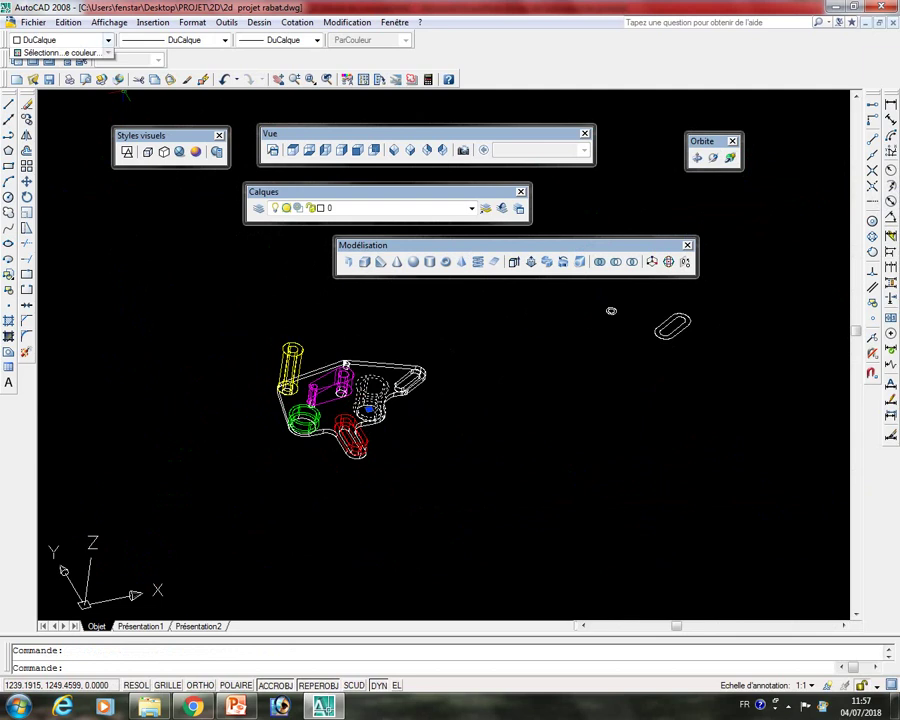
Set the selected tube's colour to Cyan and clear the selection
click(60, 40)
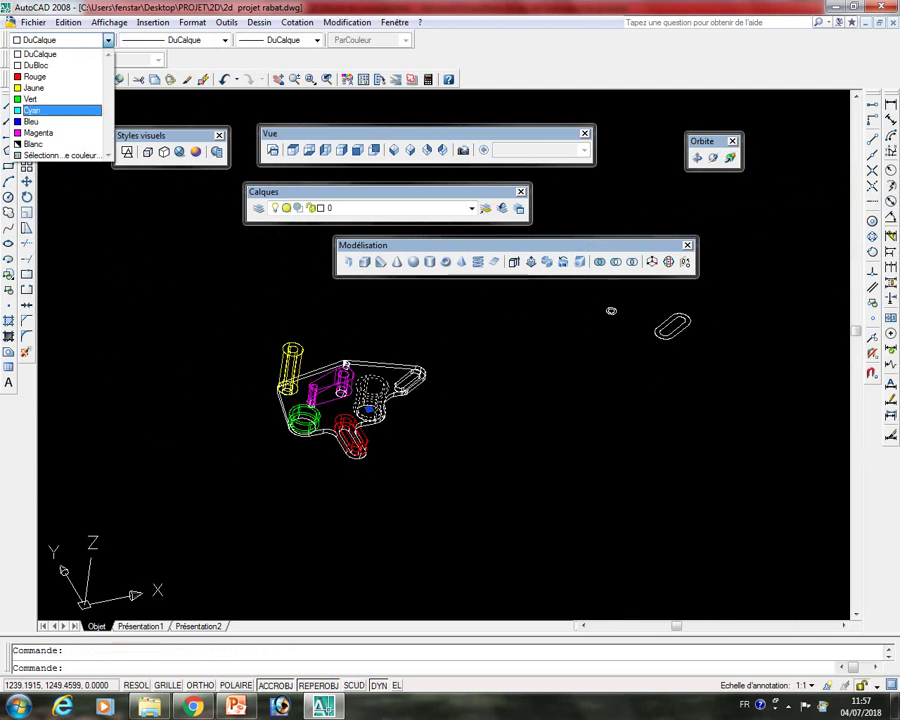
click(33, 110)
middle_drag(262, 283, 217, 364)
key(Escape)
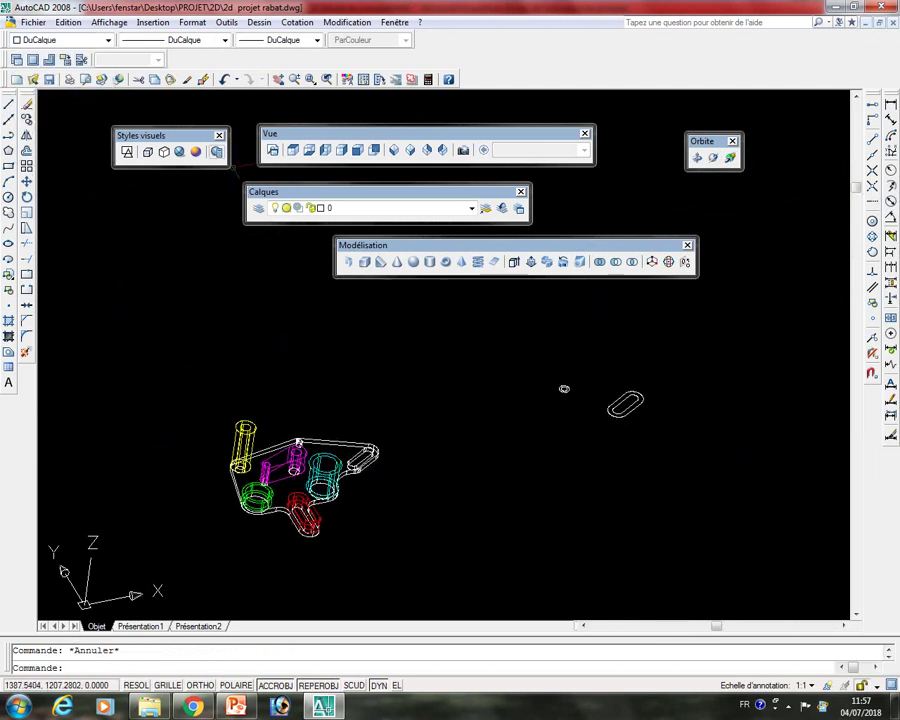
Orbit, pan and zoom to bring the small round profile into view
scroll(371, 460, up, 3)
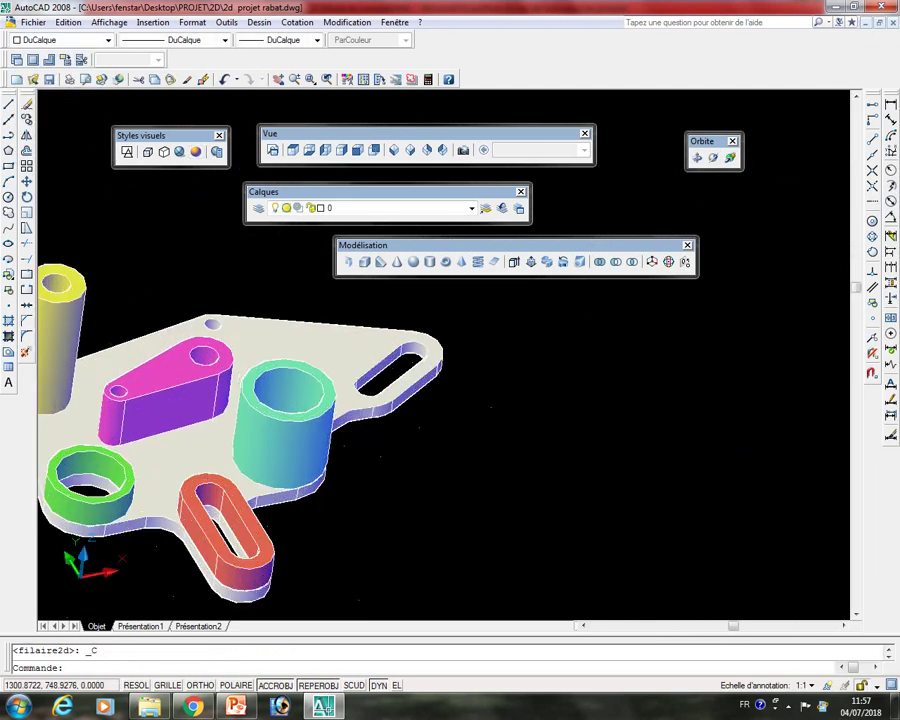
scroll(371, 460, up, 2)
scroll(220, 490, down, 3)
shift+middle_drag(220, 490, 235, 480)
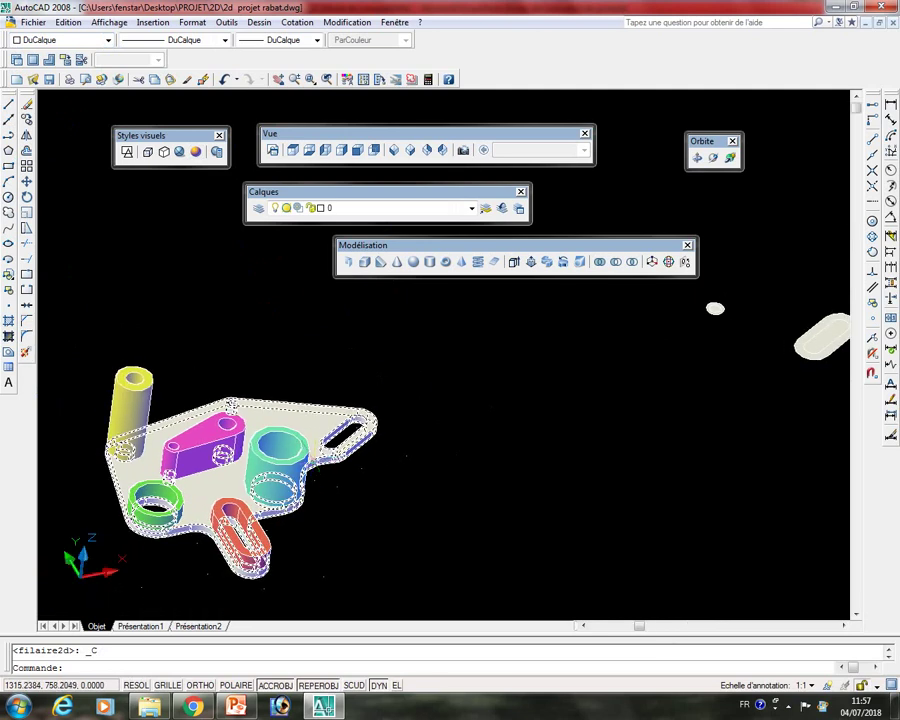
middle_drag(490, 442, 418, 467)
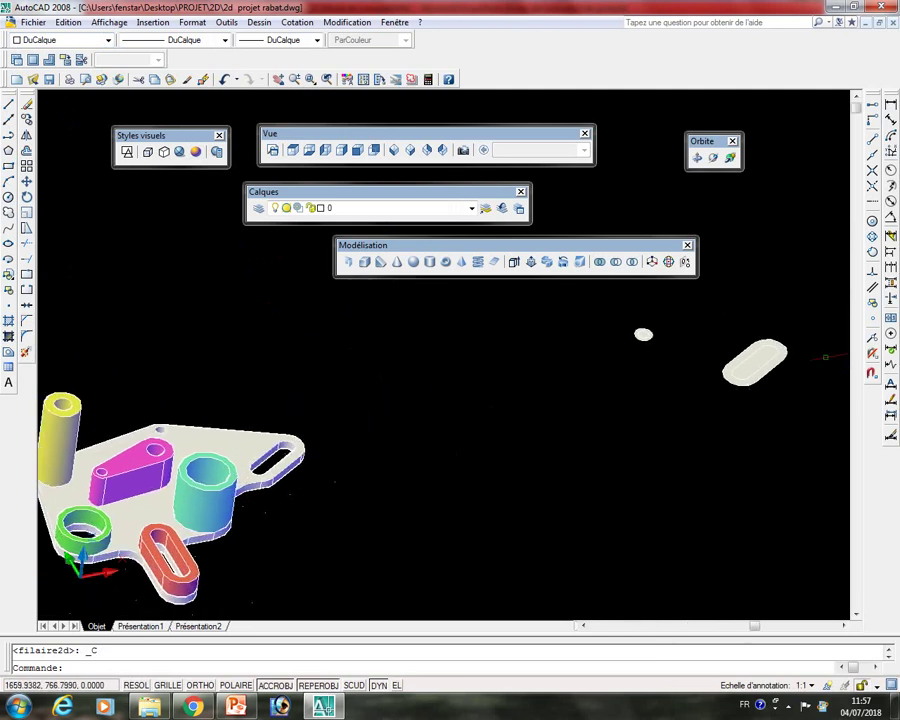
middle_drag(649, 357, 524, 386)
scroll(524, 386, up, 3)
scroll(528, 405, up, 3)
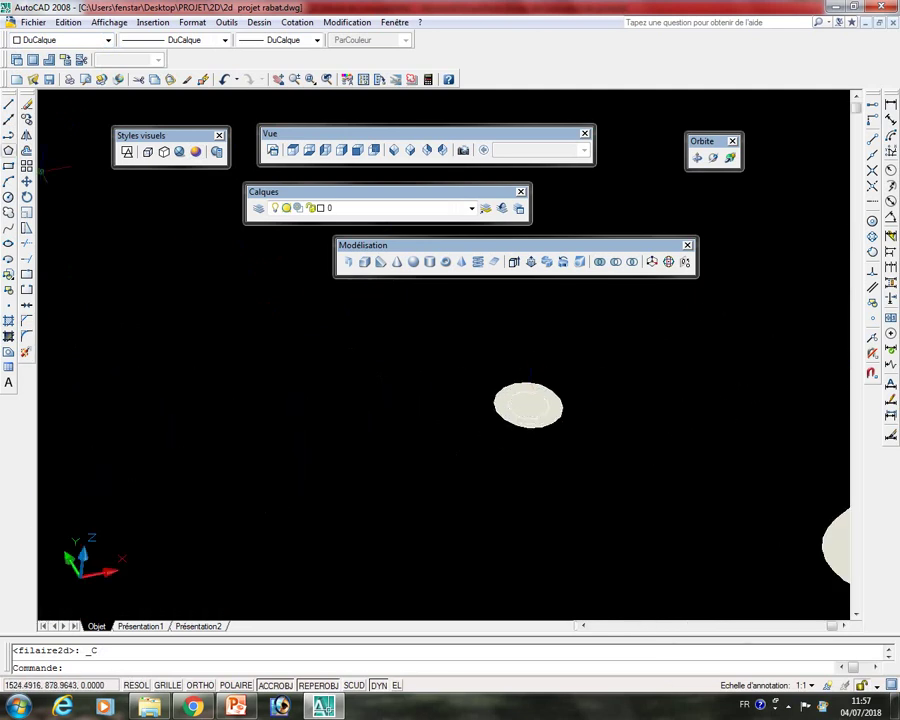
Extrude the small circular profile to a height of 10
click(513, 261)
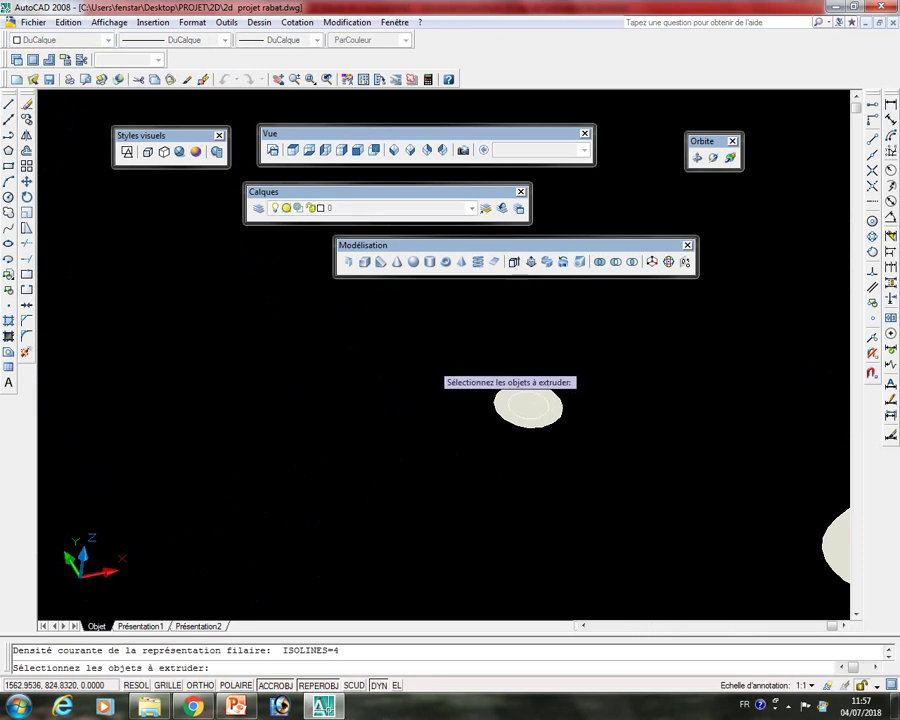
click(440, 380)
click(582, 468)
key(Return)
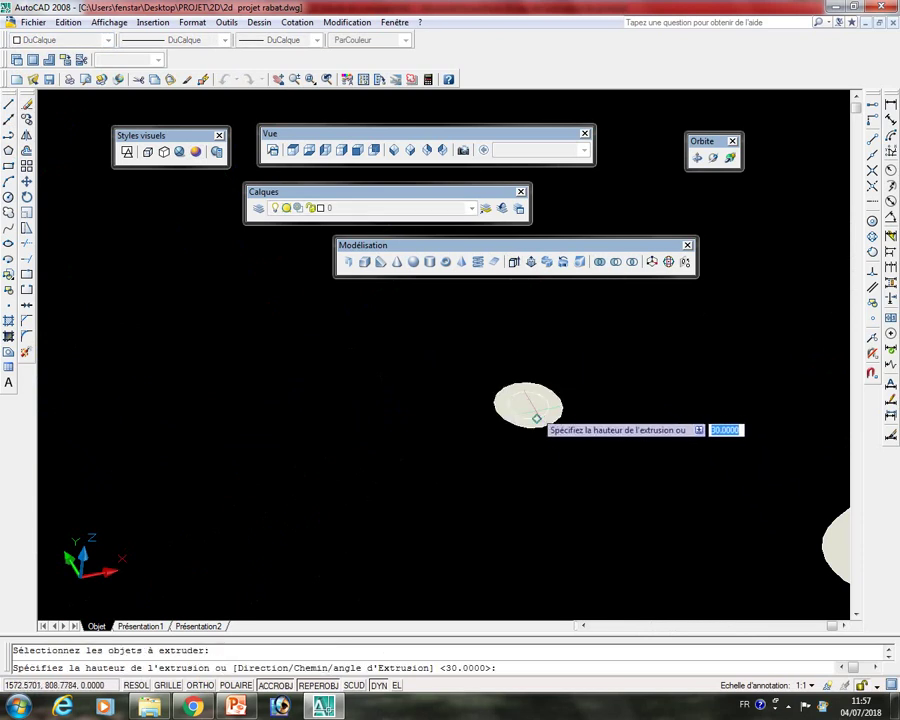
text(10)
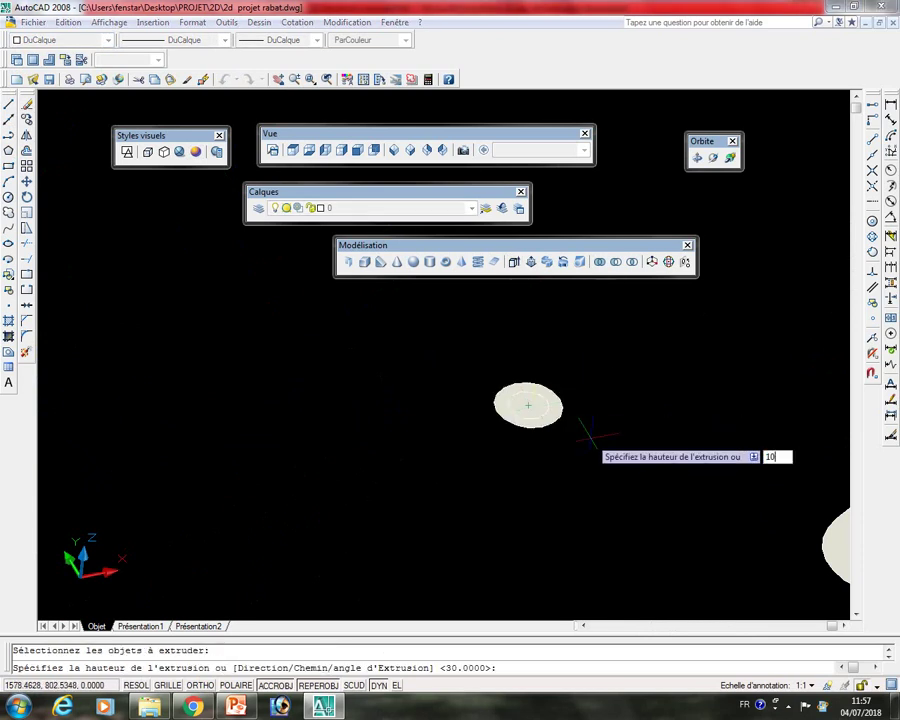
key(Return)
shift+middle_drag(375, 265, 361, 283)
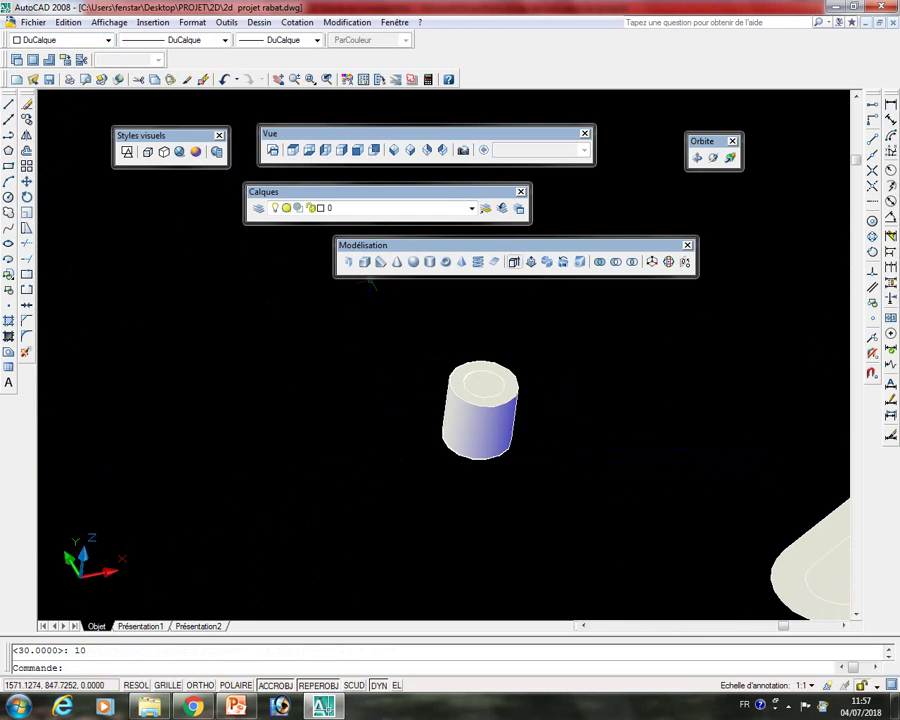
key(Return)
Subtract the inner cylinder from the outer one, then switch to 2D Wireframe
click(615, 261)
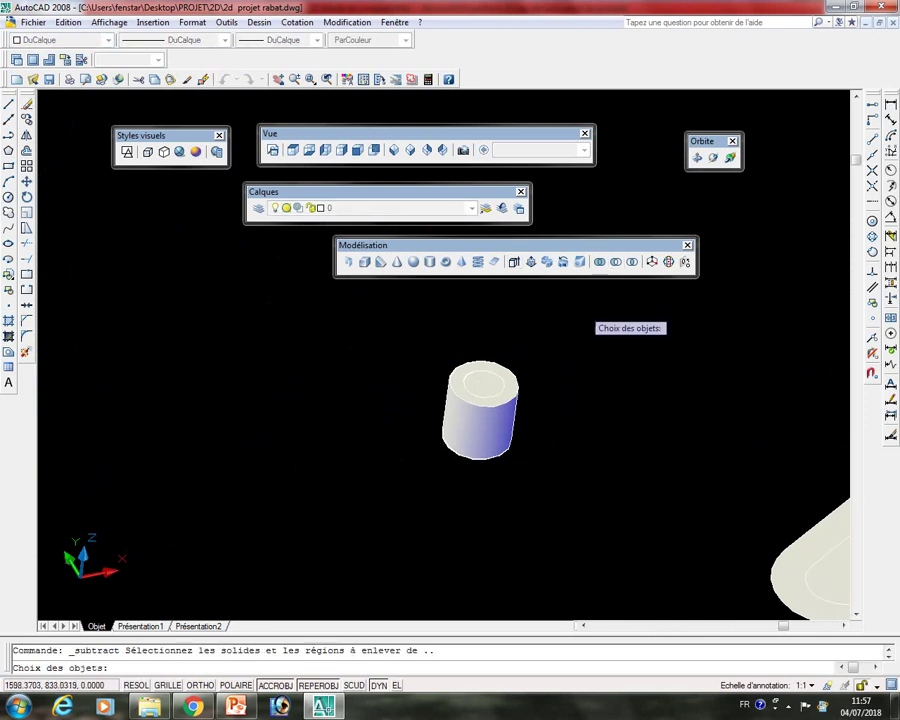
click(516, 406)
key(Return)
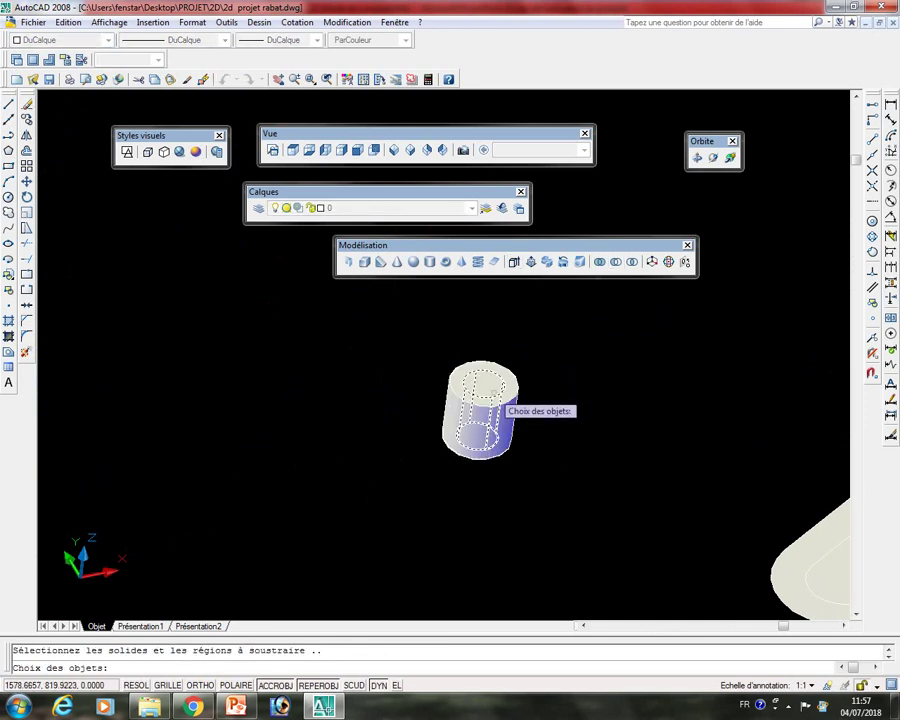
click(497, 398)
key(Return)
scroll(497, 410, down, 2)
scroll(205, 238, down, 2)
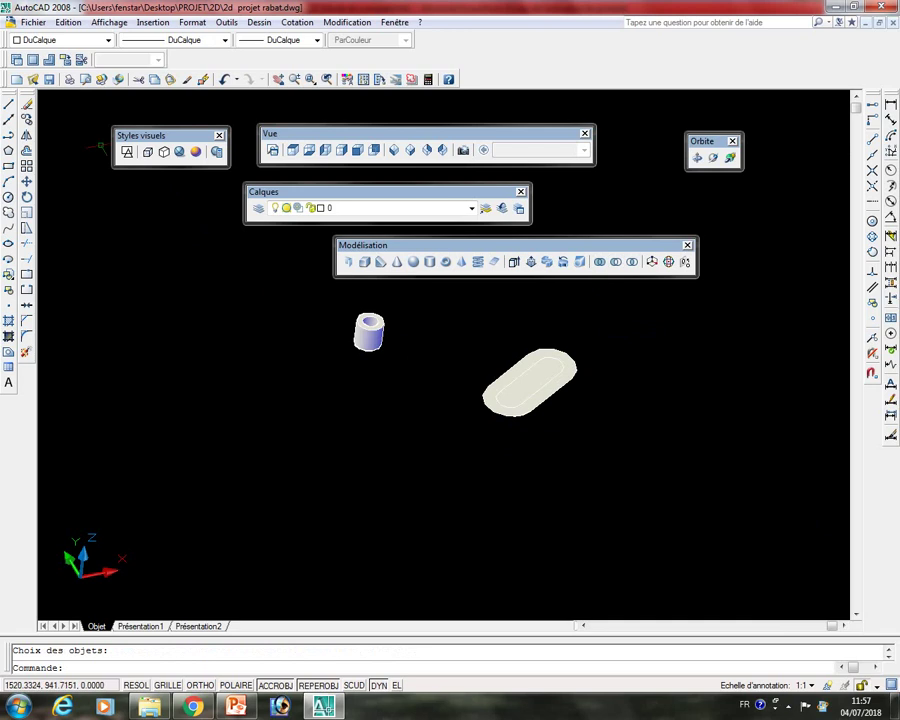
click(127, 151)
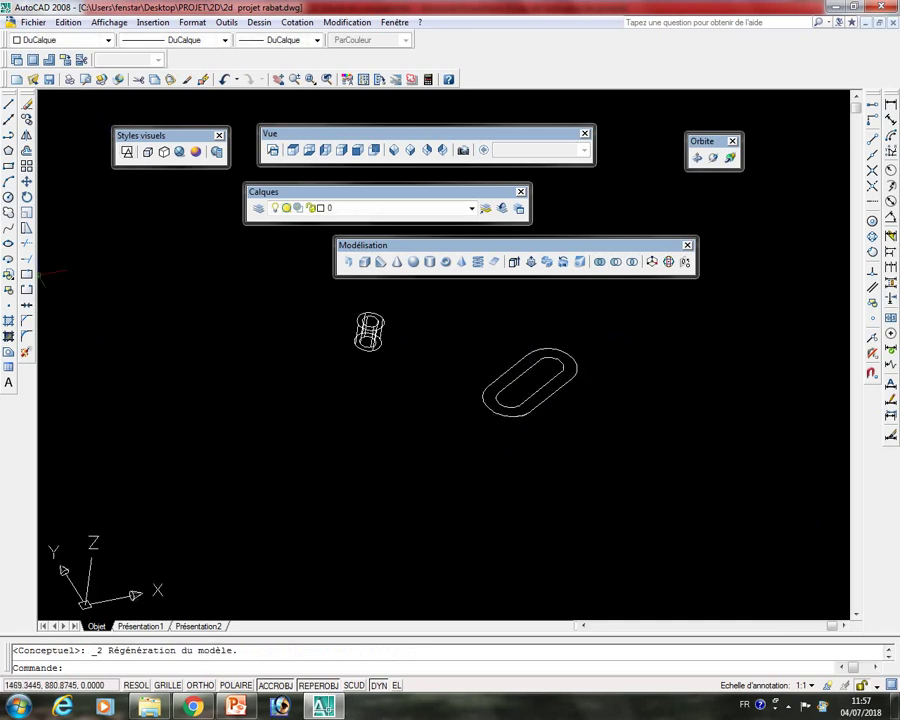
Start Move and window-select the small hollow tube
click(26, 181)
click(316, 307)
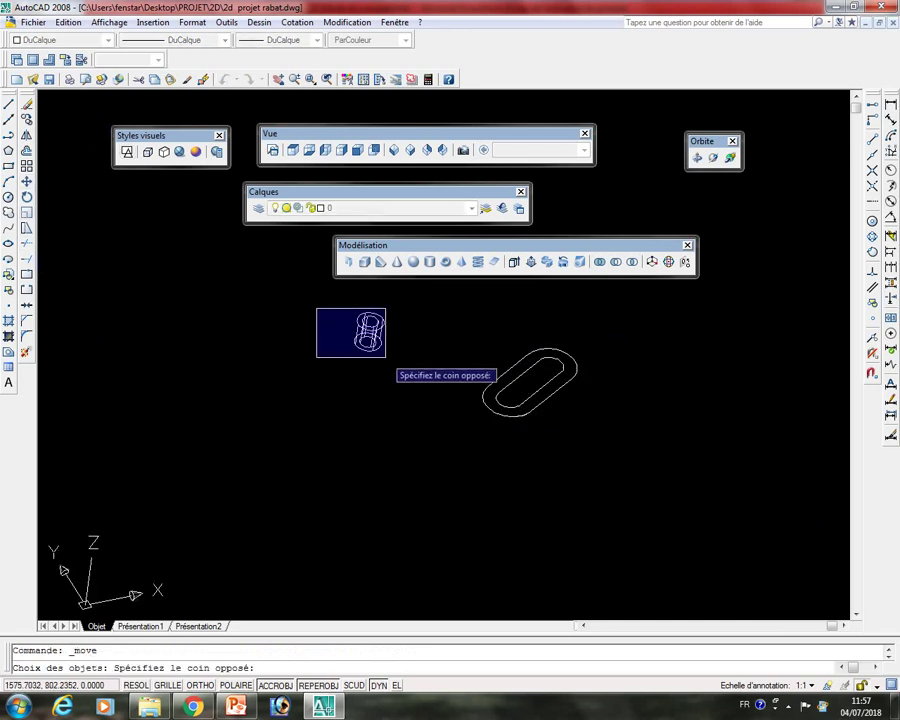
click(385, 343)
key(Return)
Move the tube from its bottom centre to the corner of the base plate
scroll(380, 335, up, 2)
scroll(380, 335, up, 2)
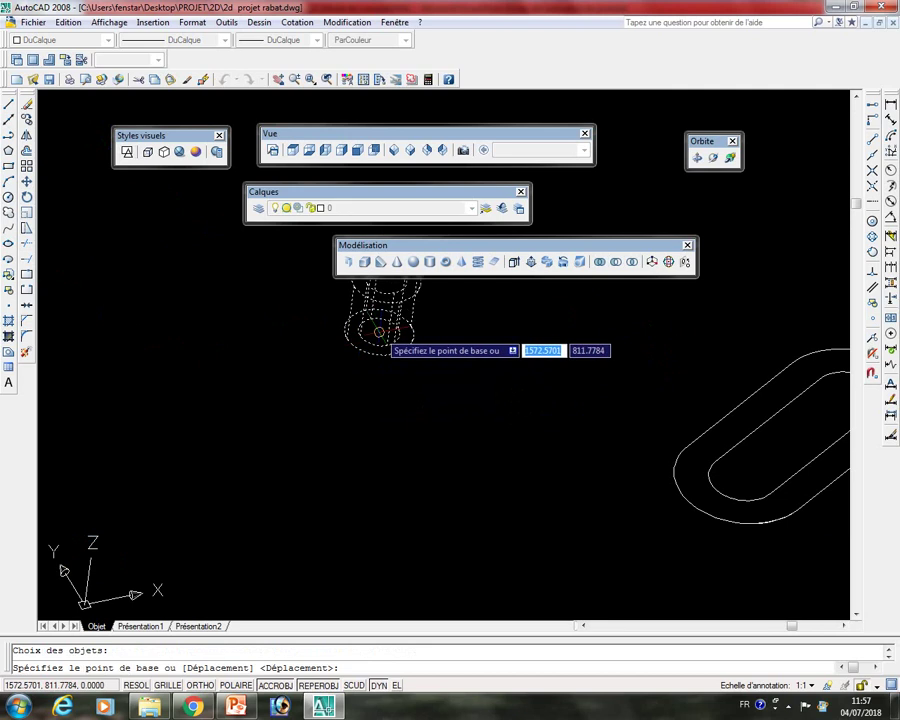
click(380, 336)
scroll(380, 340, down, 5)
scroll(505, 430, up, 2)
scroll(285, 440, up, 3)
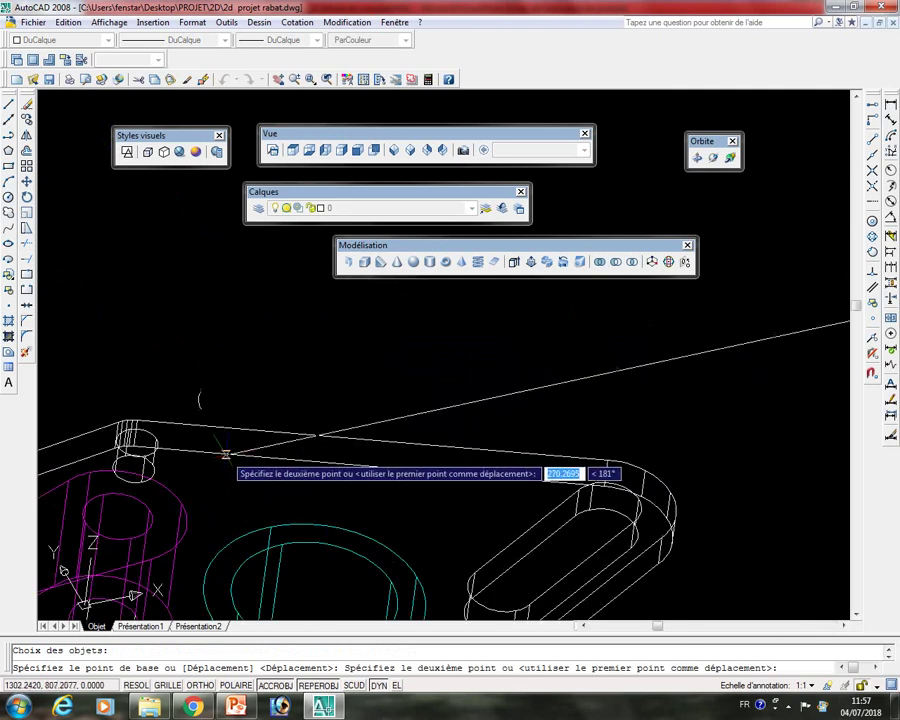
scroll(345, 435, up, 1)
scroll(340, 445, up, 4)
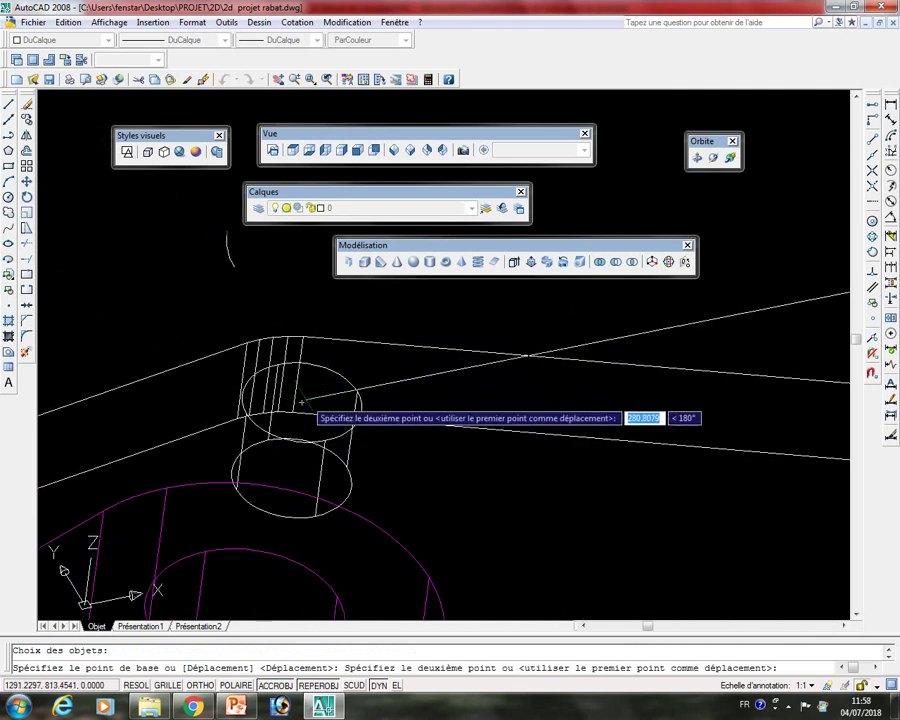
scroll(290, 400, down, 1)
click(278, 340)
scroll(400, 400, down, 3)
scroll(450, 430, down, 2)
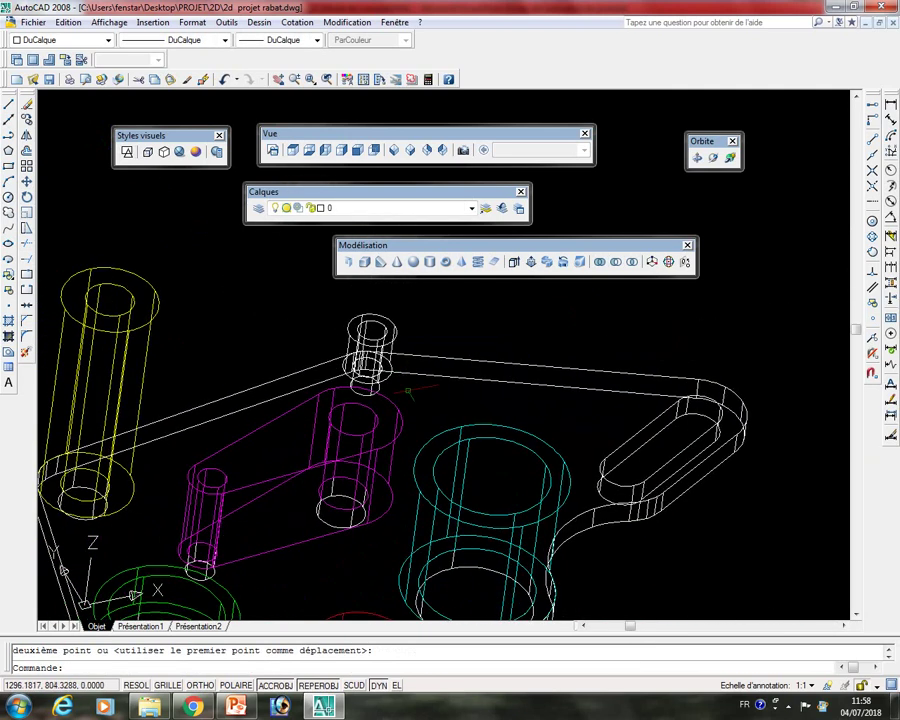
scroll(483, 447, down, 1)
scroll(483, 447, down, 2)
scroll(450, 470, down, 2)
Extrude the oblong slot outline to a height of 50
scroll(525, 420, up, 3)
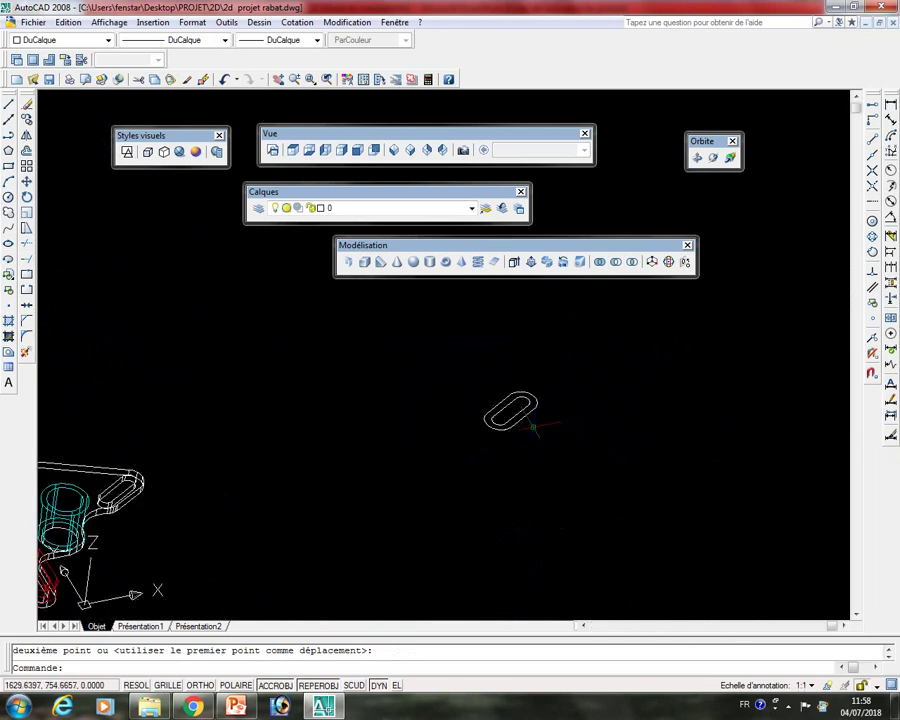
middle_drag(530, 424, 475, 457)
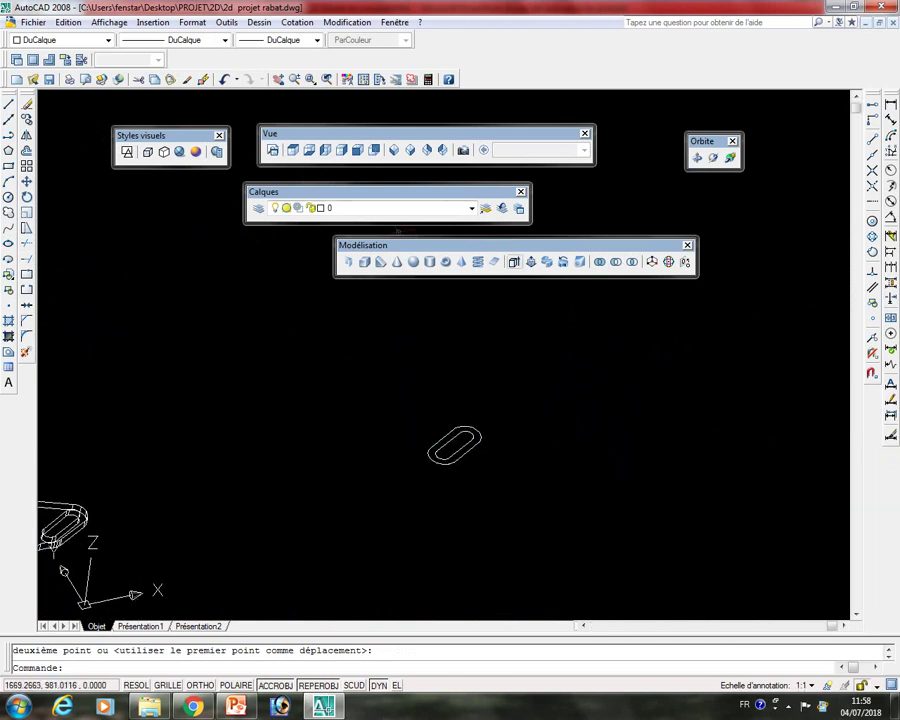
click(514, 262)
click(365, 400)
click(527, 515)
key(Return)
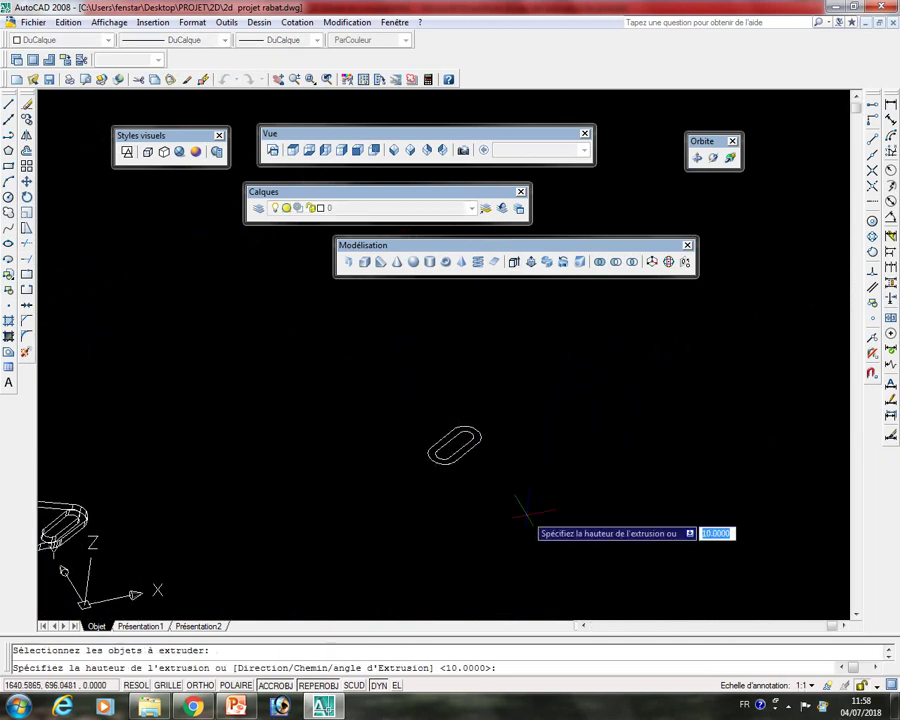
text(50)
key(Return)
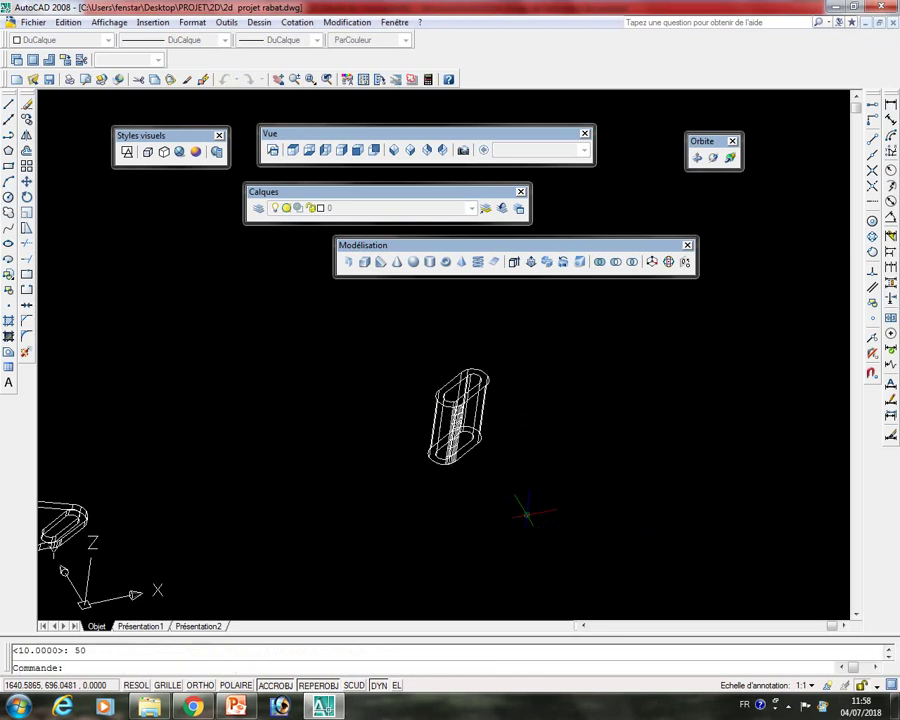
Select the stray inner solid of the extruded slot and delete it
scroll(444, 413, up, 3)
scroll(480, 290, up, 4)
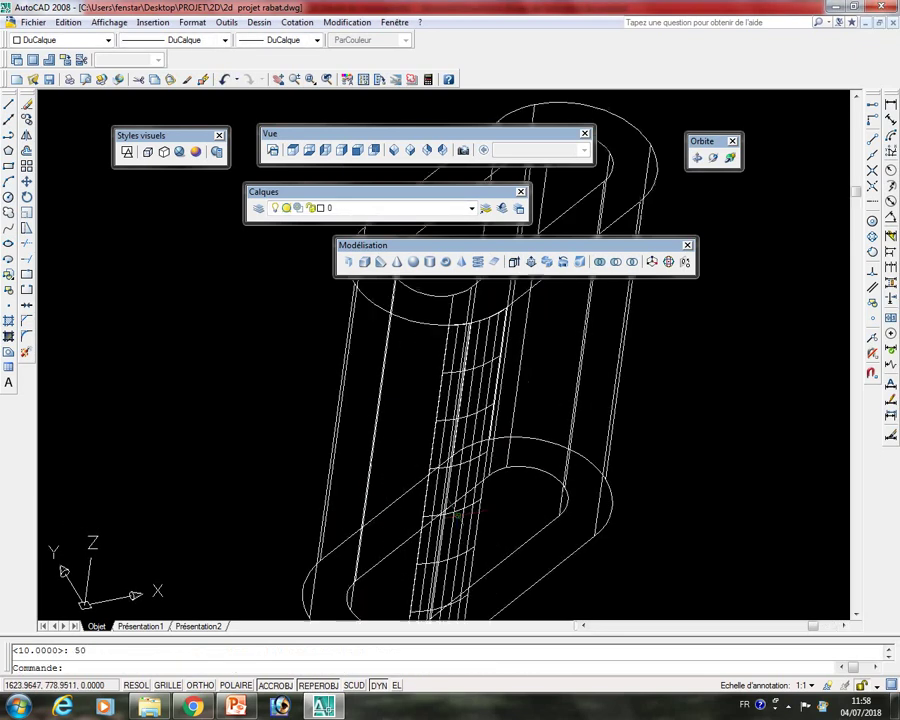
scroll(480, 290, down, 2)
scroll(440, 435, down, 3)
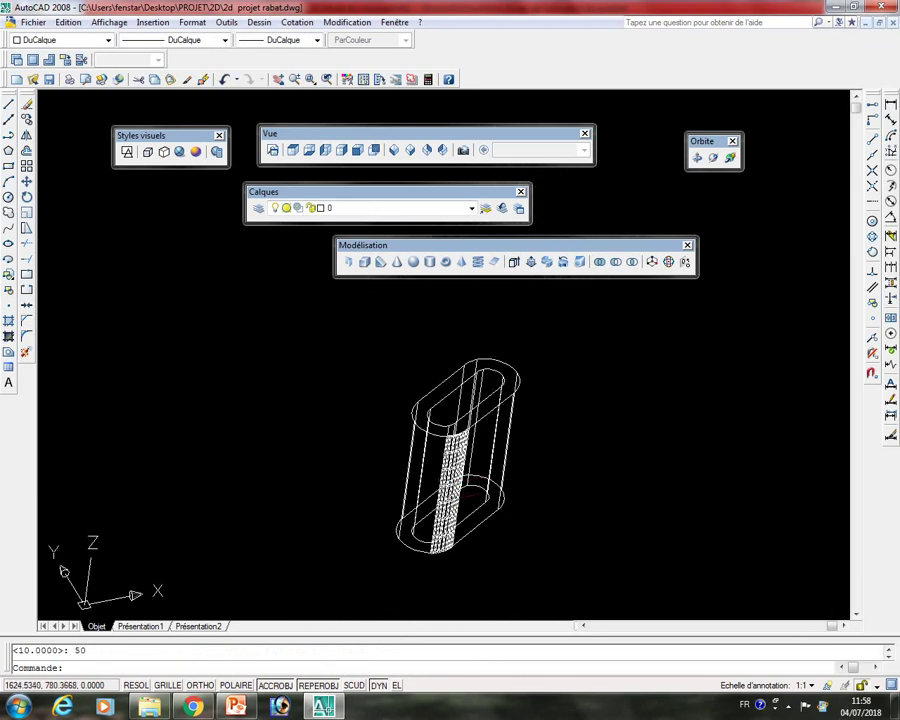
scroll(445, 512, up, 4)
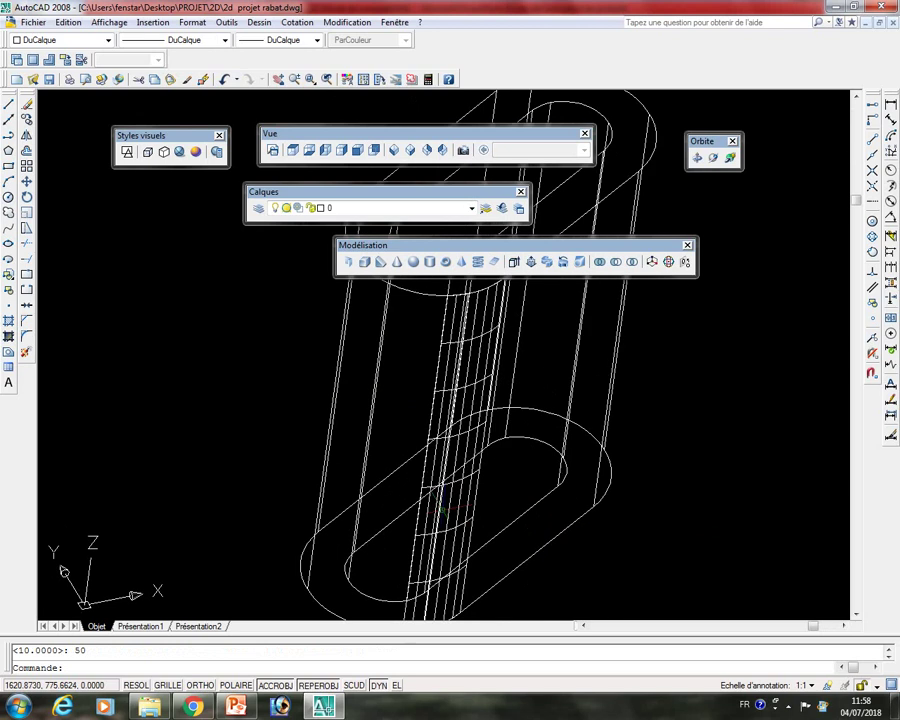
scroll(439, 518, down, 3)
middle_drag(439, 518, 554, 515)
scroll(555, 517, up, 3)
scroll(558, 515, down, 1)
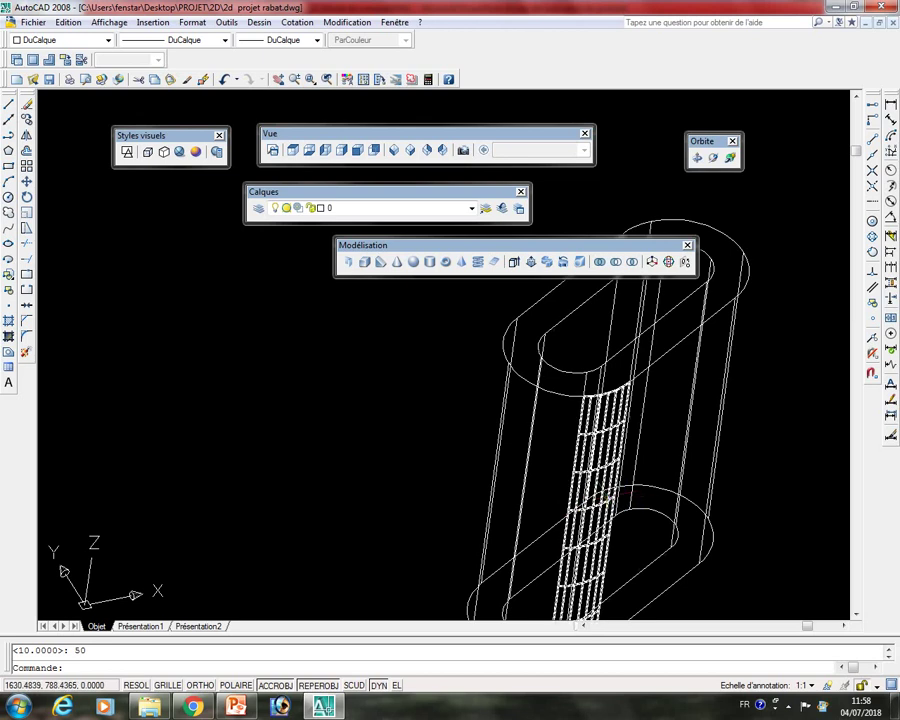
key(Return)
click(598, 462)
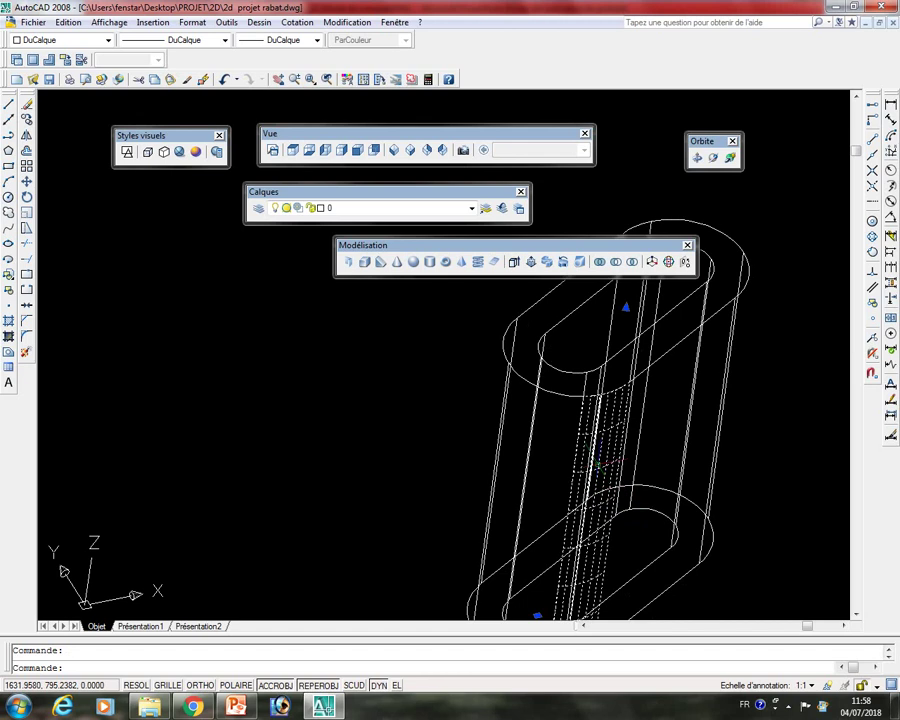
key(Delete)
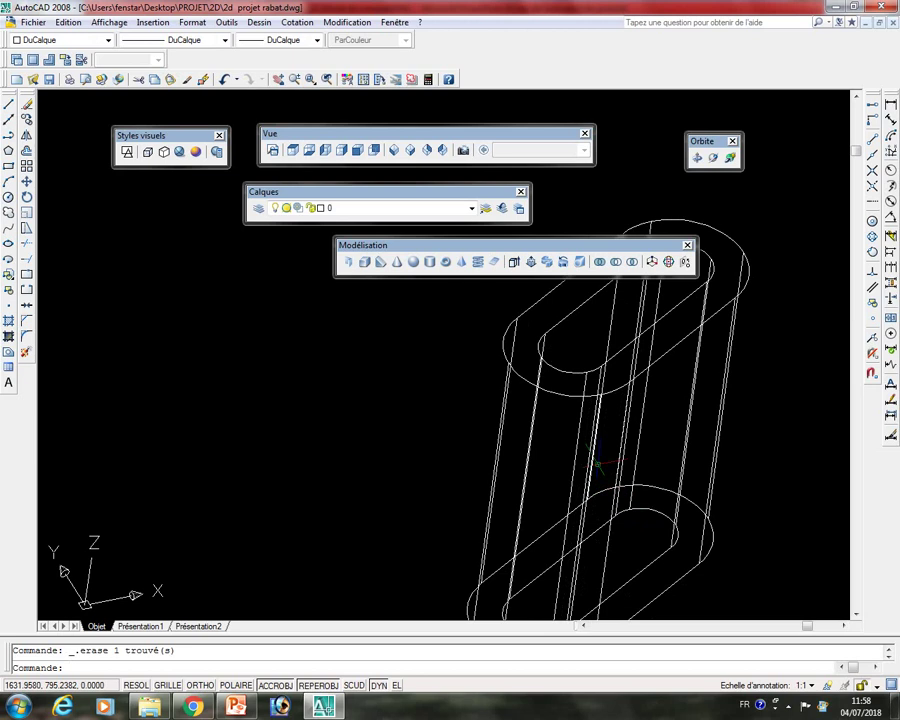
scroll(604, 484, down, 7)
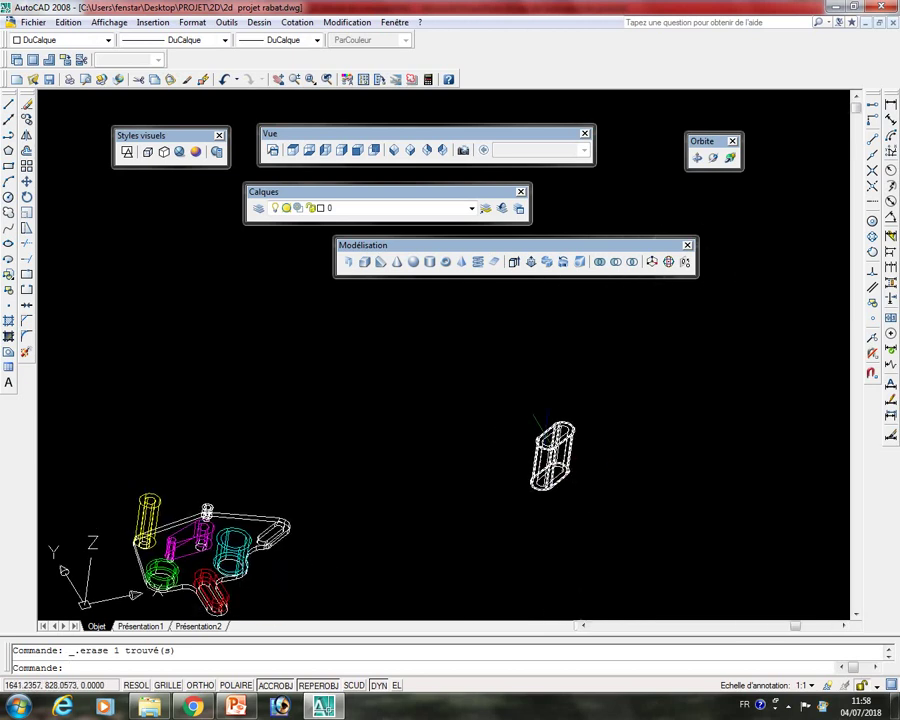
Clear the selection and switch the display to the shaded Conceptual style
click(548, 436)
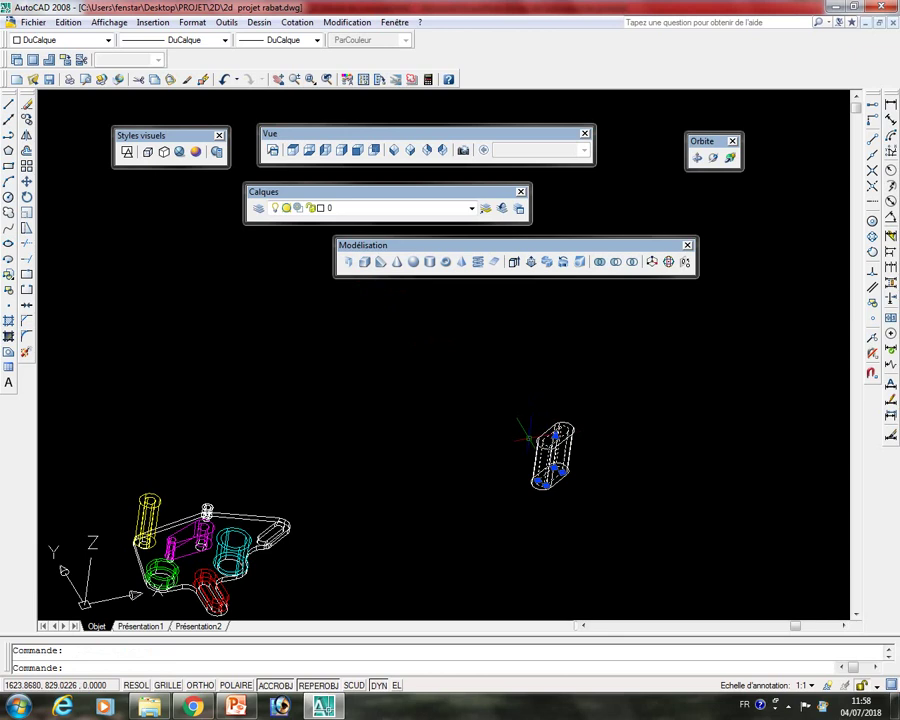
key(Escape)
middle_drag(384, 318, 330, 285)
click(195, 151)
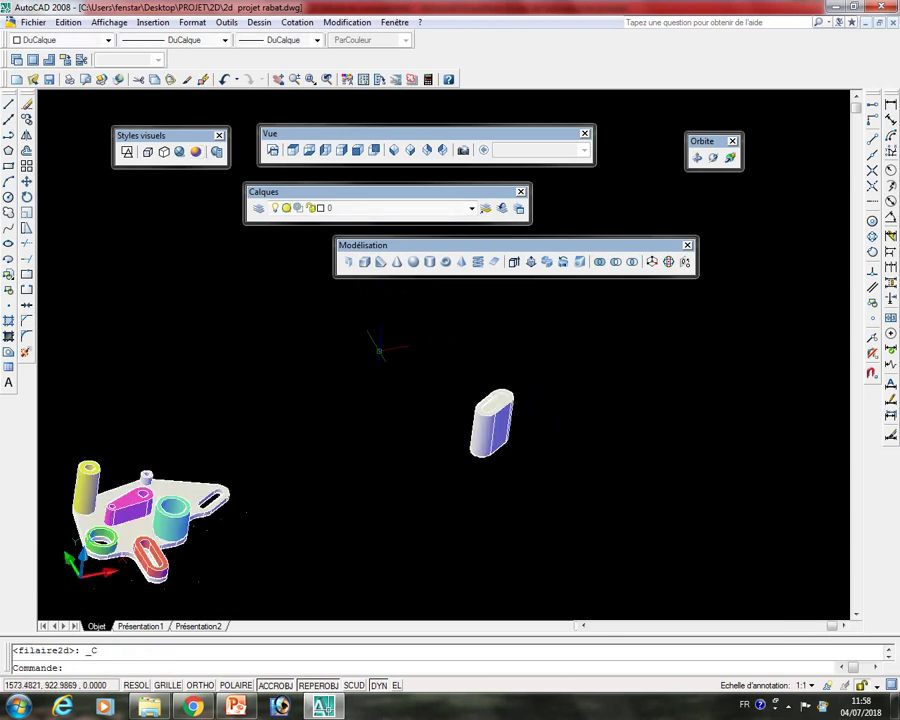
scroll(487, 433, up, 3)
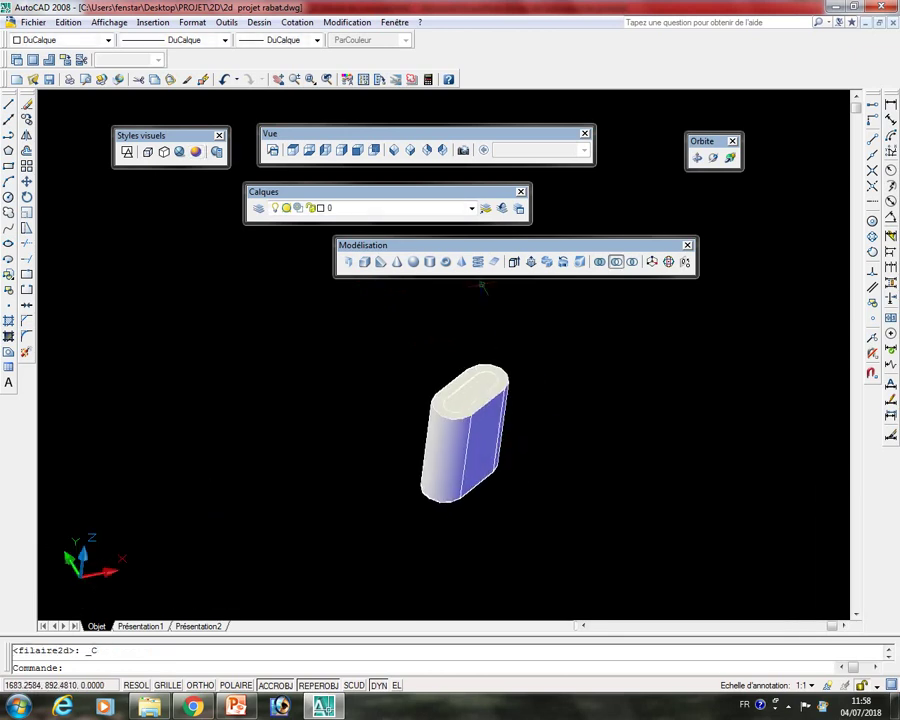
Subtract the inner slot solid from the outer one to hollow the slotted block
click(615, 261)
click(502, 400)
key(Return)
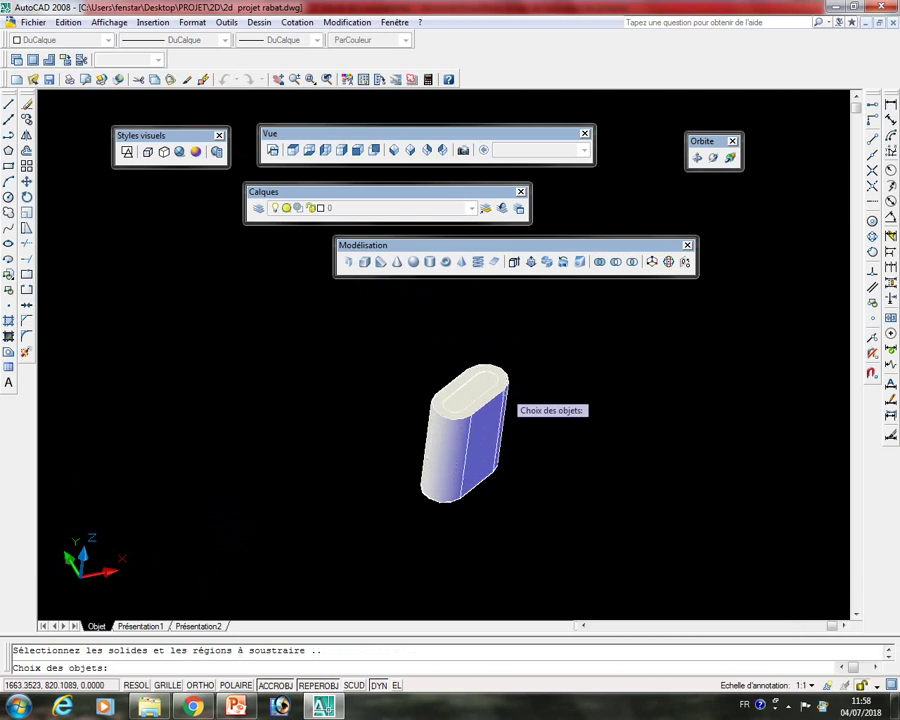
click(480, 385)
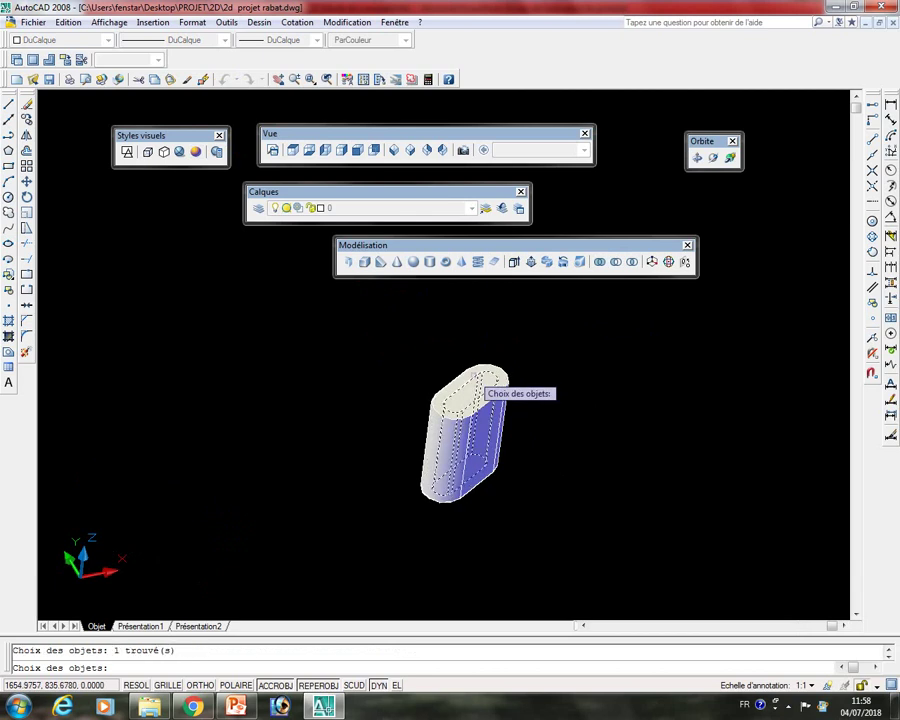
key(Return)
scroll(515, 375, down, 5)
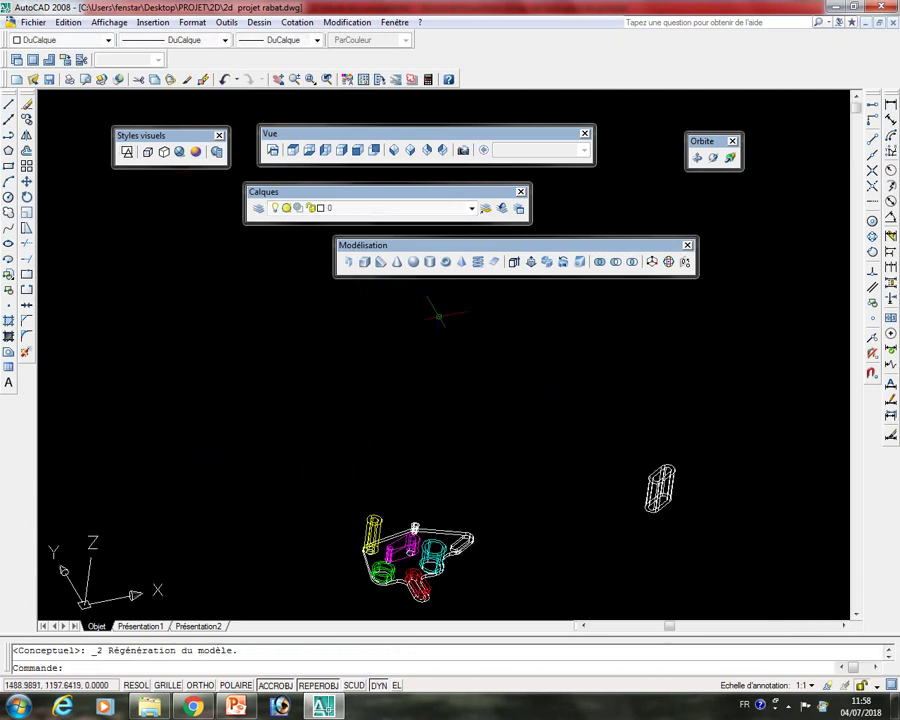
Move the slotted block from its bottom onto the oblong slot at the plate's end
click(27, 181)
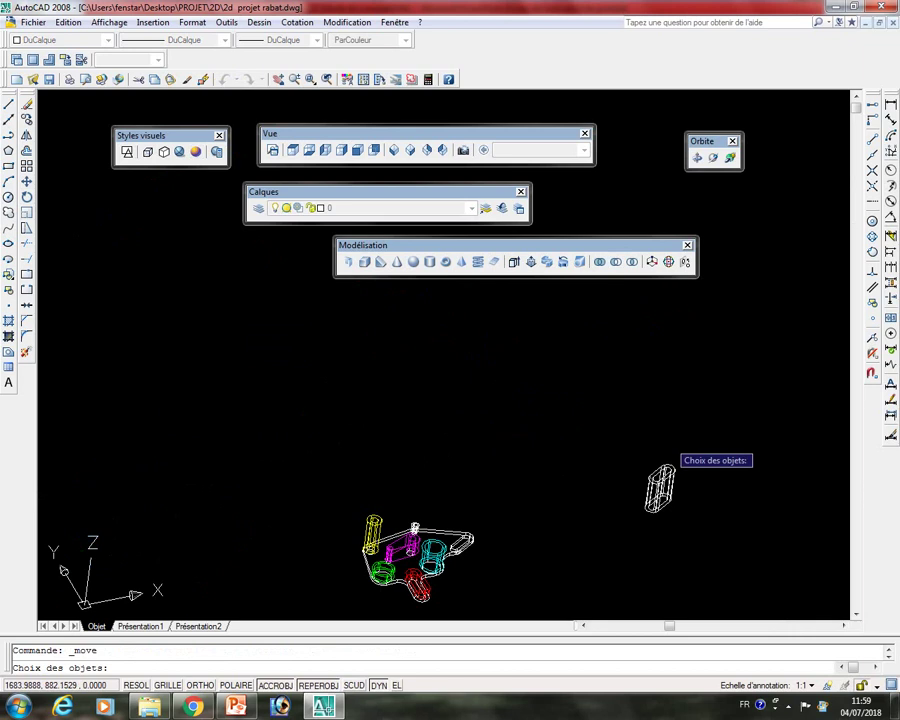
click(570, 416)
click(712, 552)
key(Return)
scroll(663, 515, up, 3)
scroll(580, 515, up, 3)
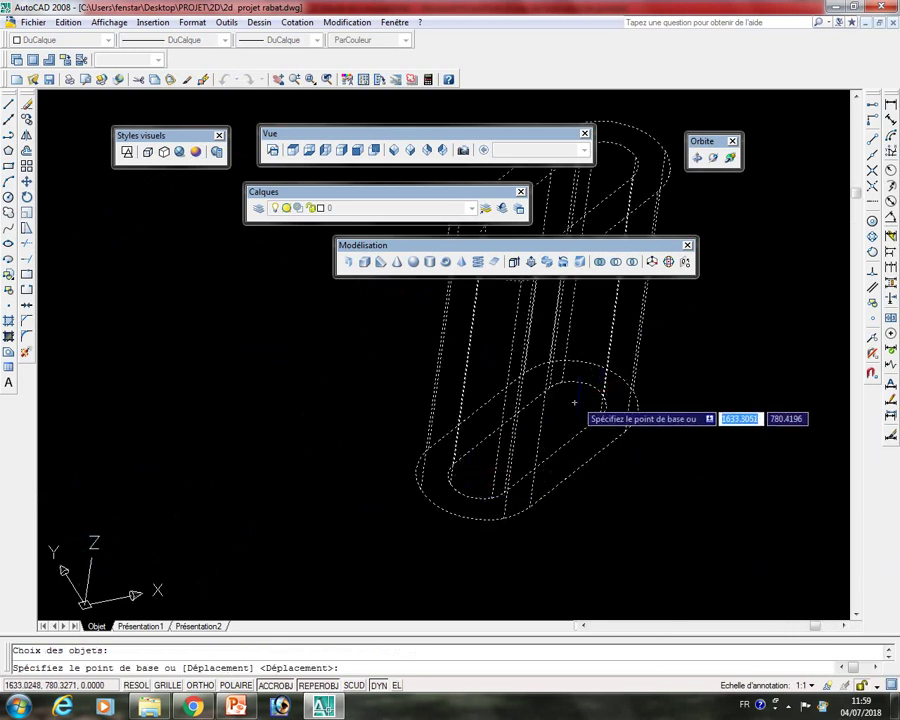
click(598, 345)
scroll(565, 425, down, 5)
scroll(470, 482, up, 3)
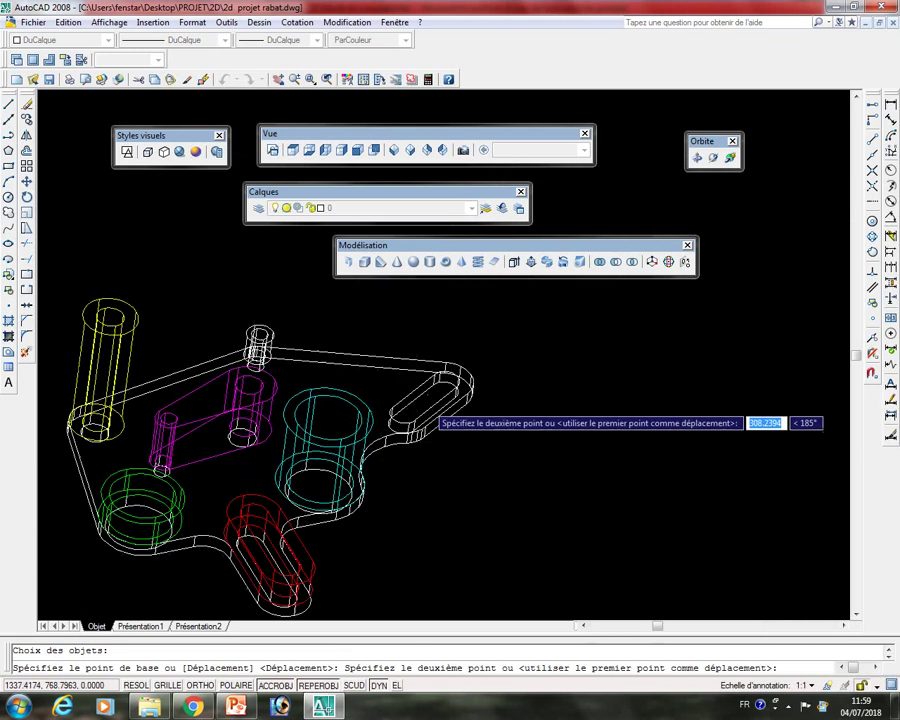
scroll(478, 360, up, 3)
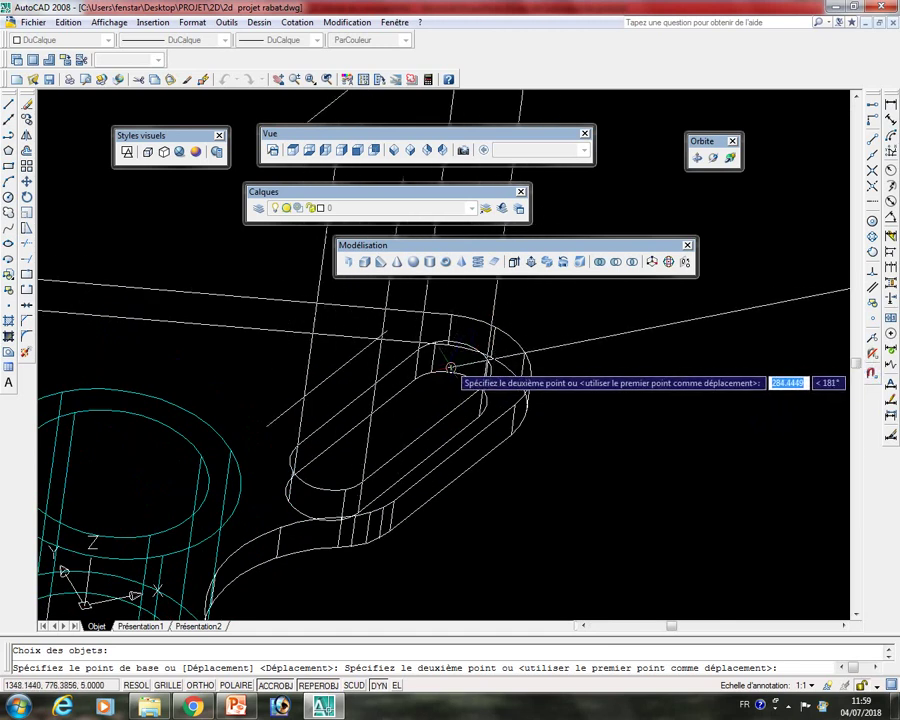
click(446, 362)
scroll(476, 400, down, 5)
Window-select the tall slotted boss
middle_drag(475, 400, 475, 450)
click(472, 352)
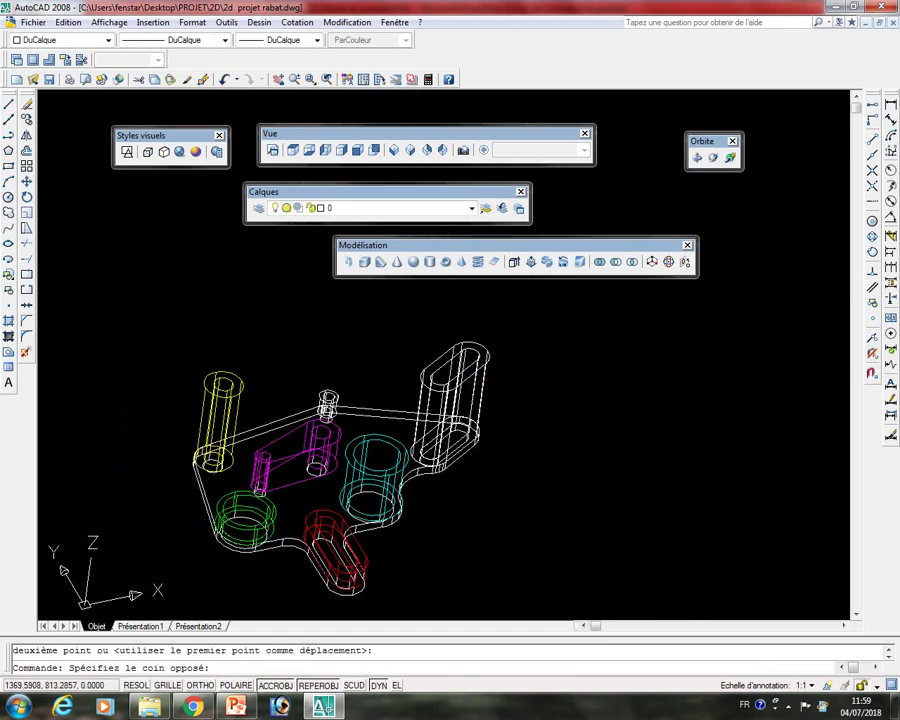
click(390, 380)
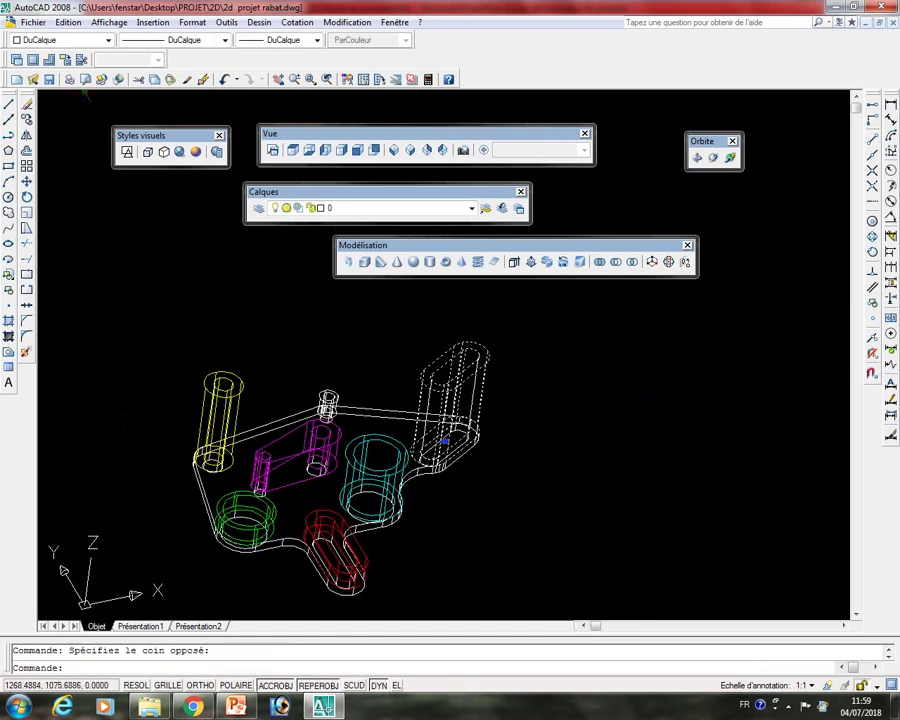
Colour the tall slotted boss pink-violet using the full colour chooser
click(107, 40)
click(50, 208)
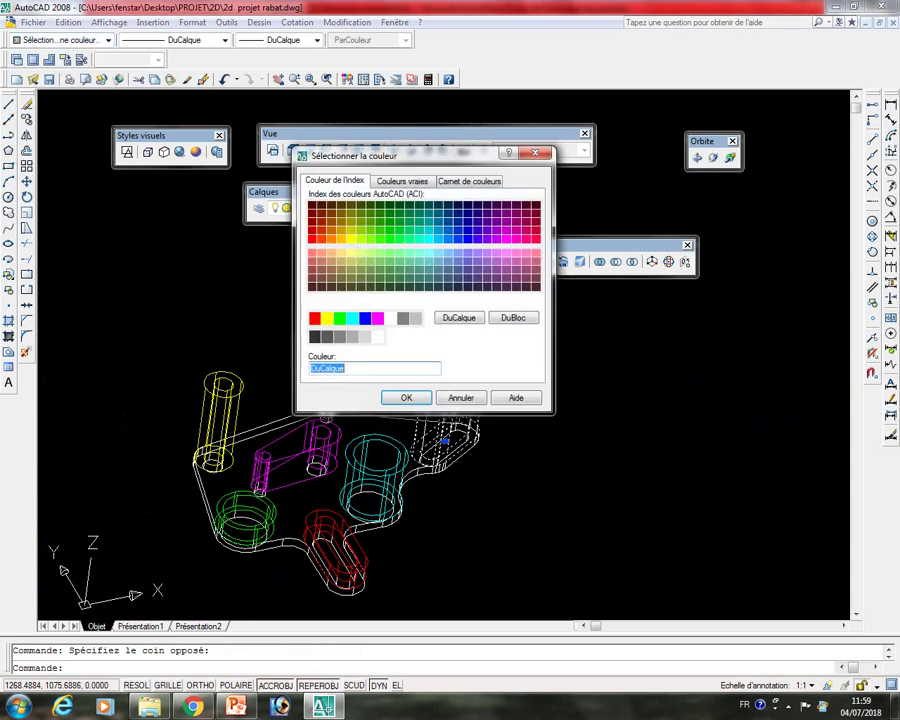
click(507, 261)
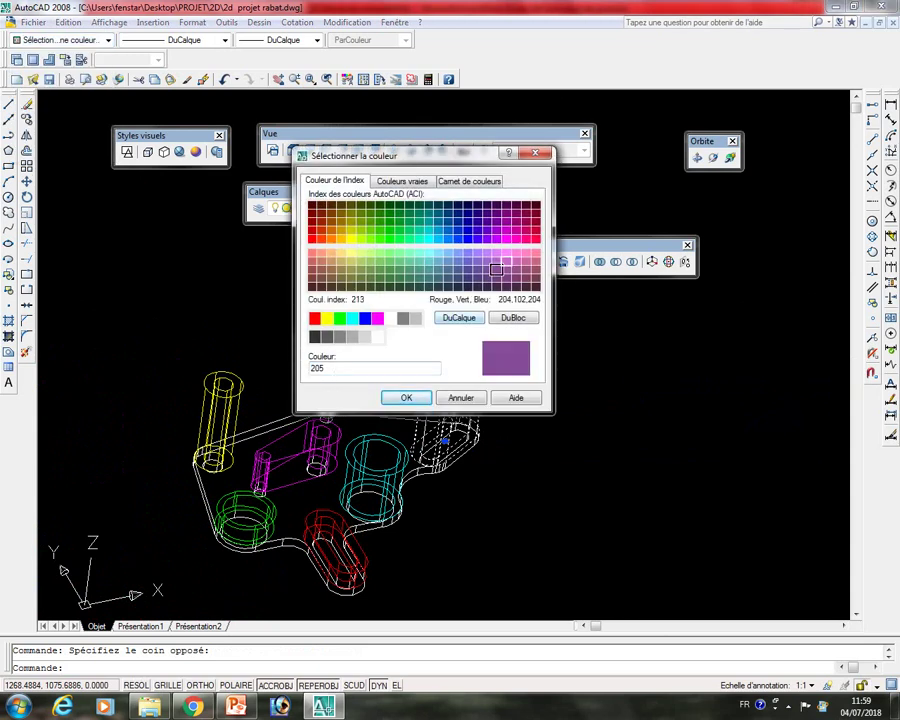
click(406, 397)
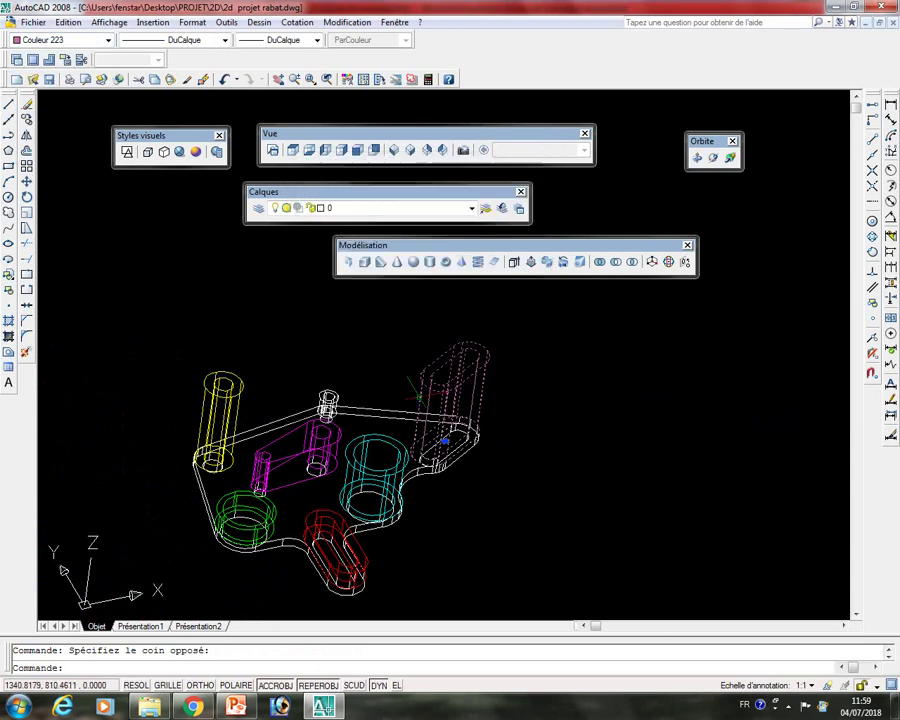
key(Escape)
Display the whole part in the Conceptual visual style
middle_drag(194, 135, 167, 175)
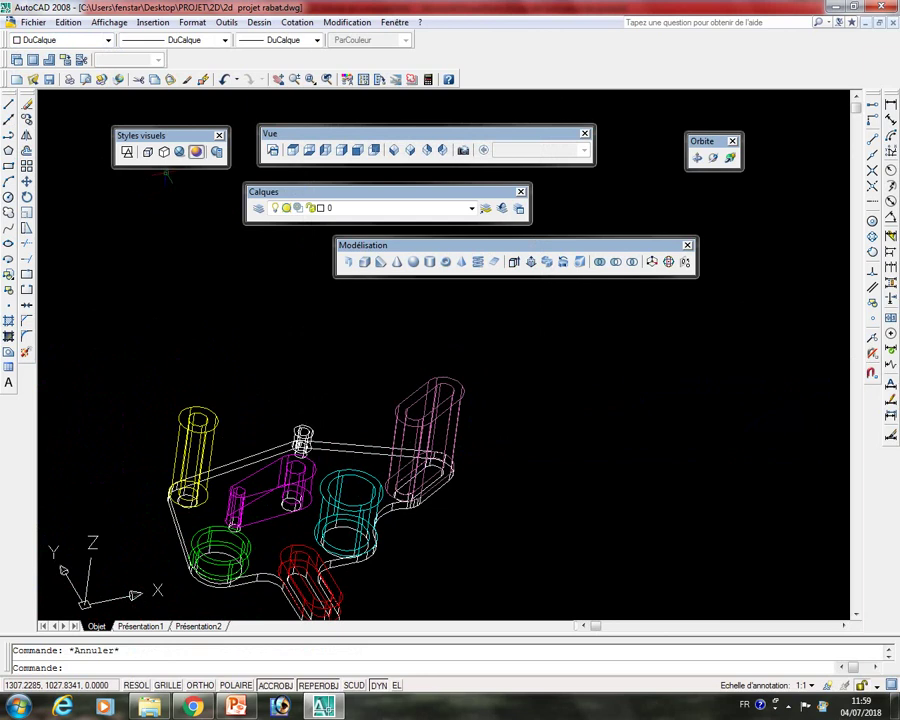
click(195, 151)
scroll(587, 355, down, 1)
scroll(587, 355, down, 3)
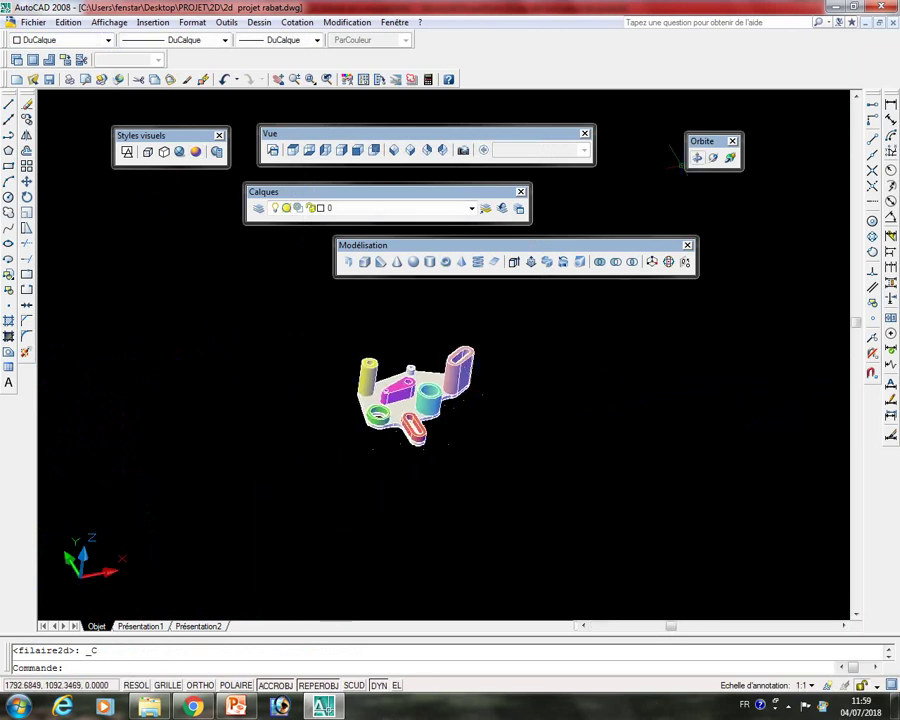
Orbit the part to an oblique top view and dock the Modélisation and Calques toolbars at the top
mouse_move(415, 420)
ctrl+shift+middle_down()
mouse_move(405, 330)
mouse_move(405, 420)
ctrl+shift+middle_up()
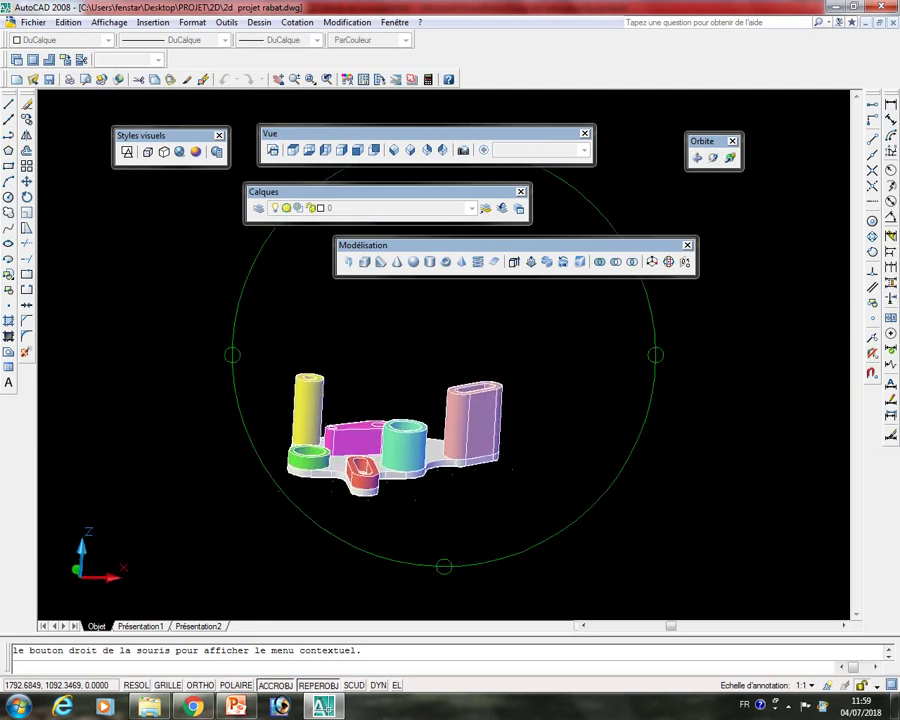
mouse_move(405, 420)
ctrl+shift+middle_down()
mouse_move(450, 430)
mouse_move(460, 420)
mouse_move(430, 400)
mouse_move(410, 420)
mouse_move(360, 400)
mouse_move(380, 380)
mouse_move(420, 370)
mouse_move(450, 380)
mouse_move(440, 400)
mouse_move(420, 385)
ctrl+shift+middle_up()
scroll(400, 420, up, 3)
drag(400, 245, 530, 40)
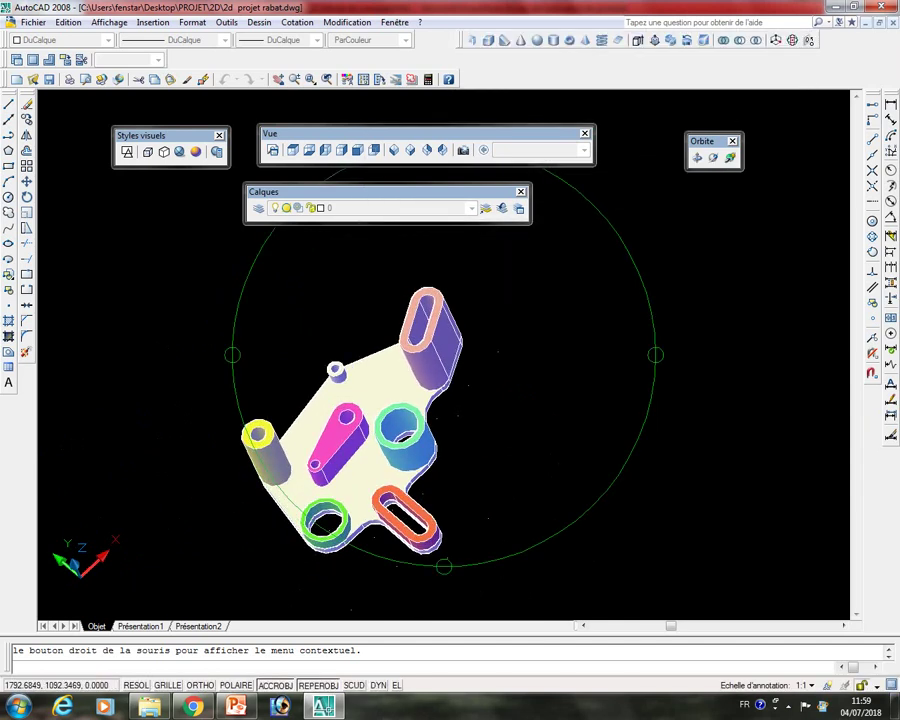
drag(380, 191, 560, 60)
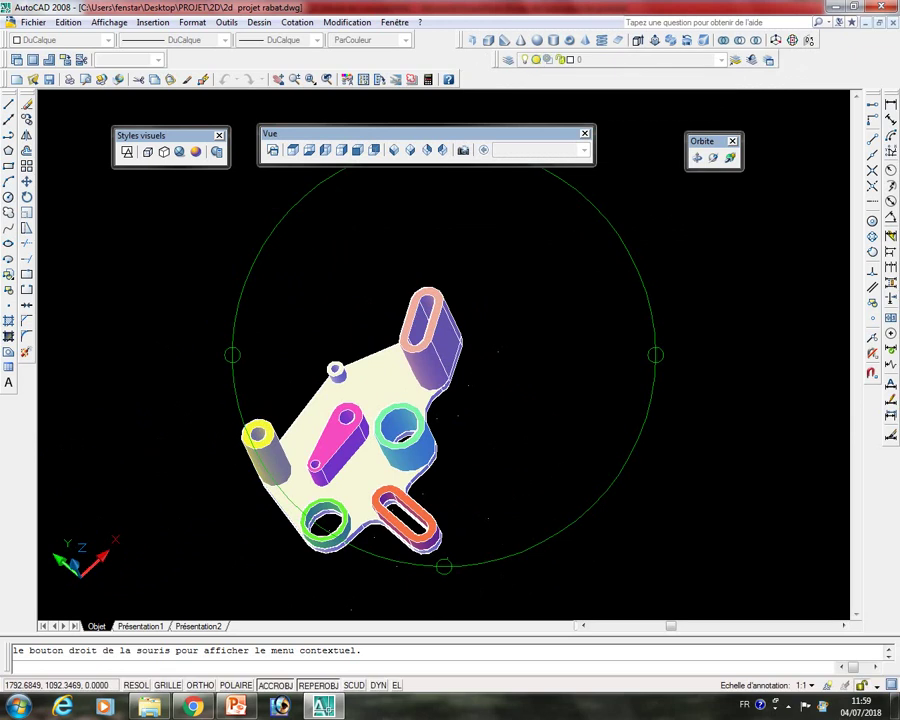
Orbit and pan the bracket to a low side-on view showing all bosses, then exit orbit
drag(497, 352, 433, 418)
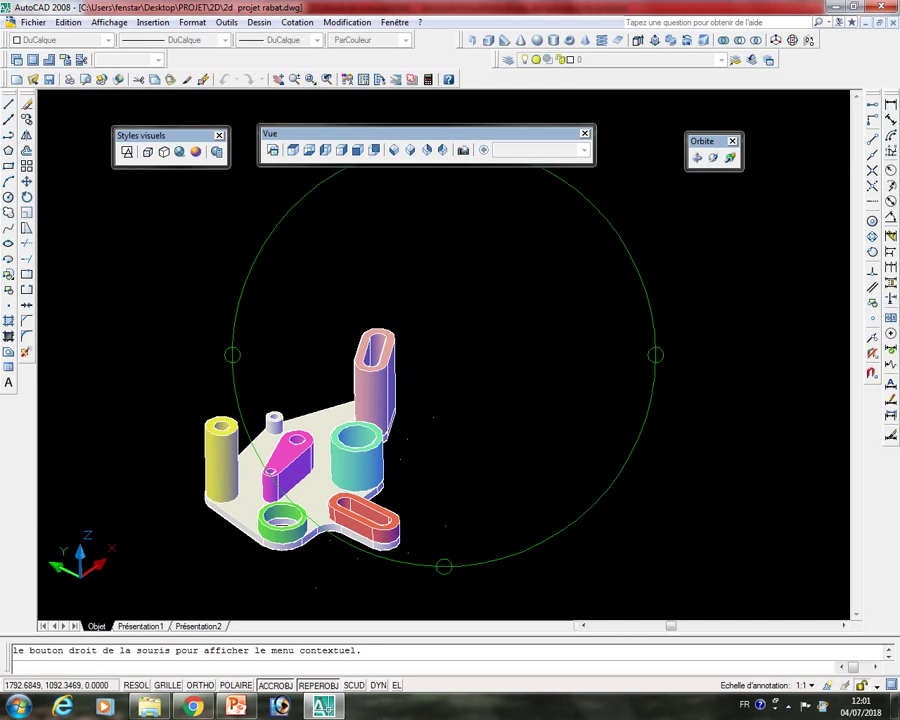
mouse_move(440, 300)
mouse_down()
mouse_move(460, 380)
mouse_move(620, 380)
mouse_up()
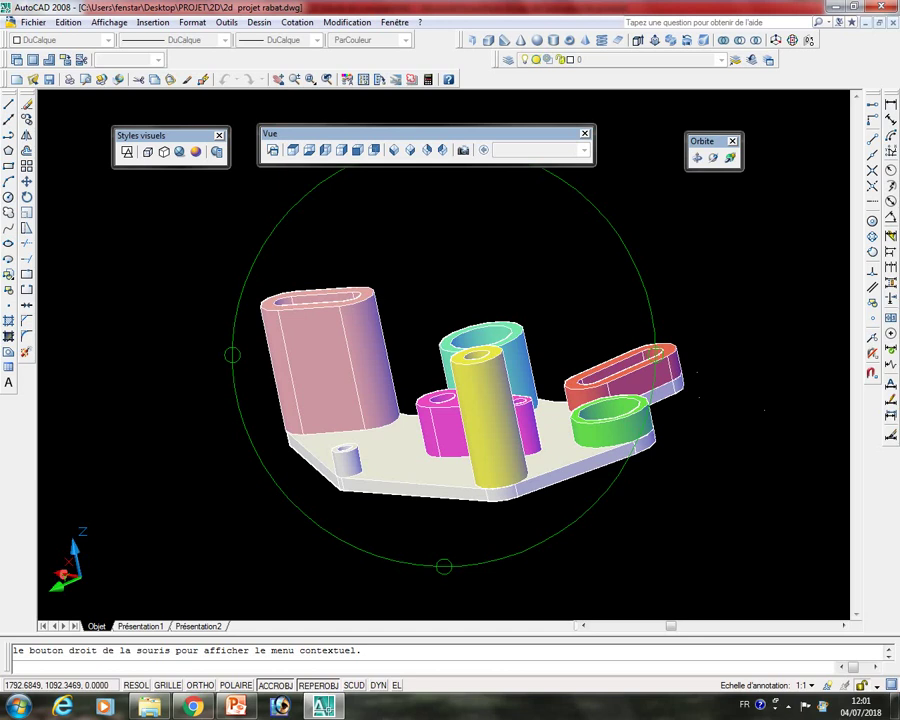
middle_drag(445, 400, 357, 400)
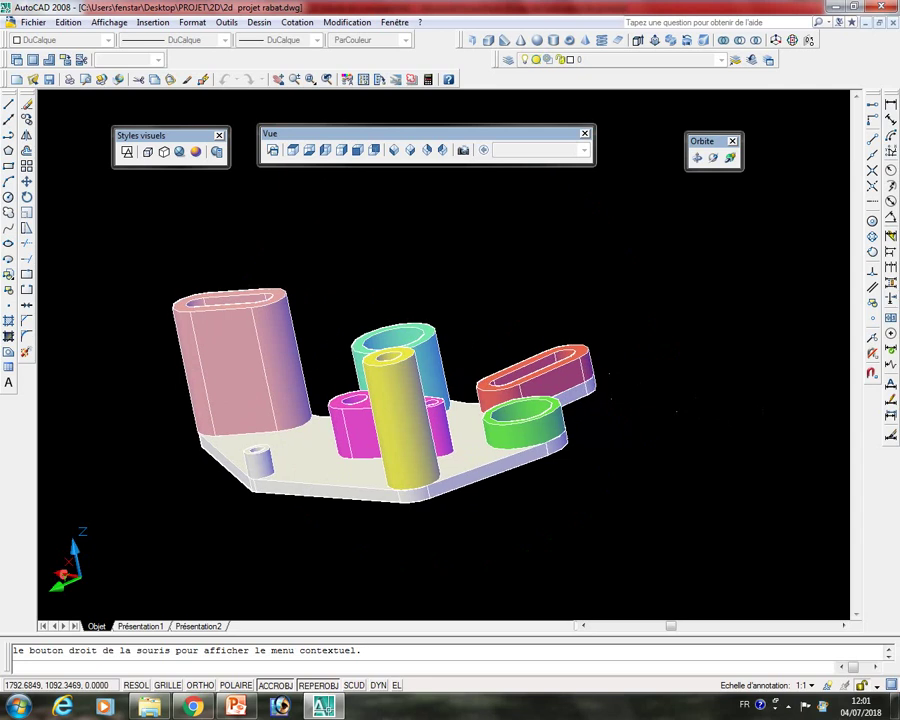
middle_drag(357, 400, 395, 400)
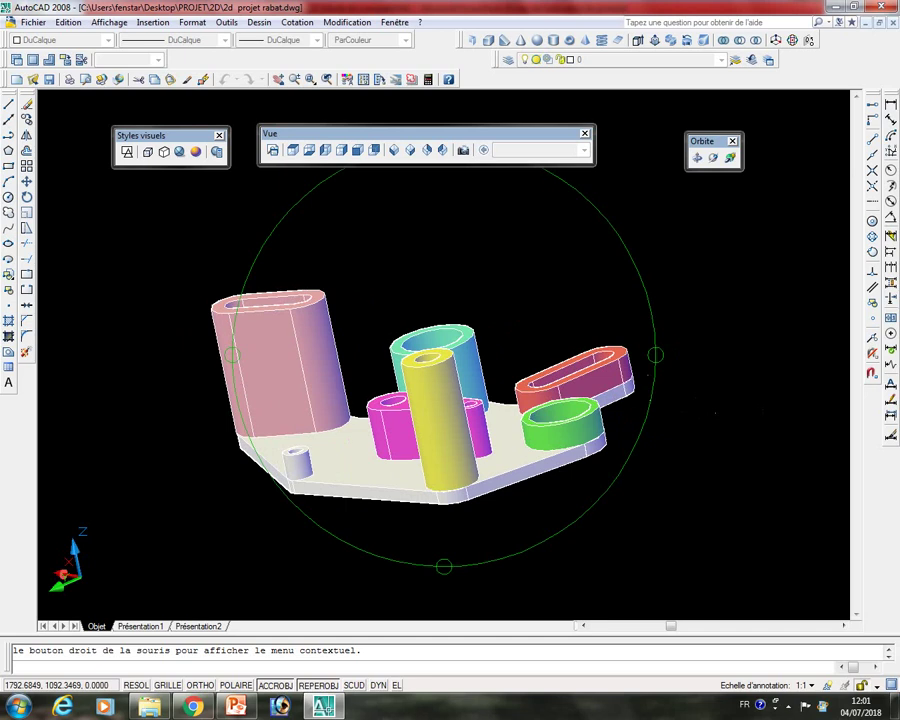
click(787, 705)
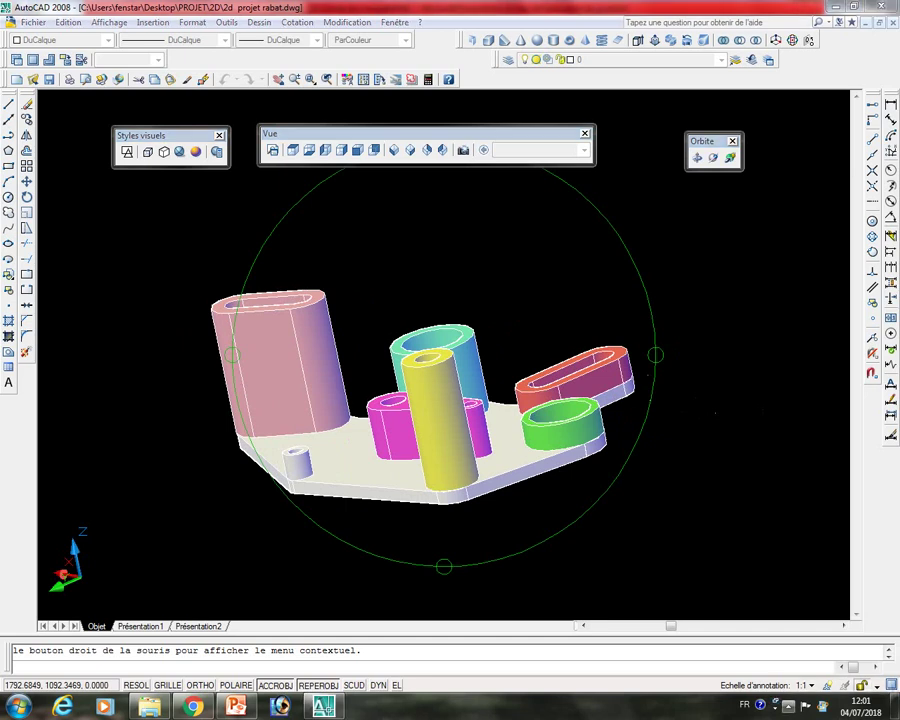
drag(610, 405, 693, 311)
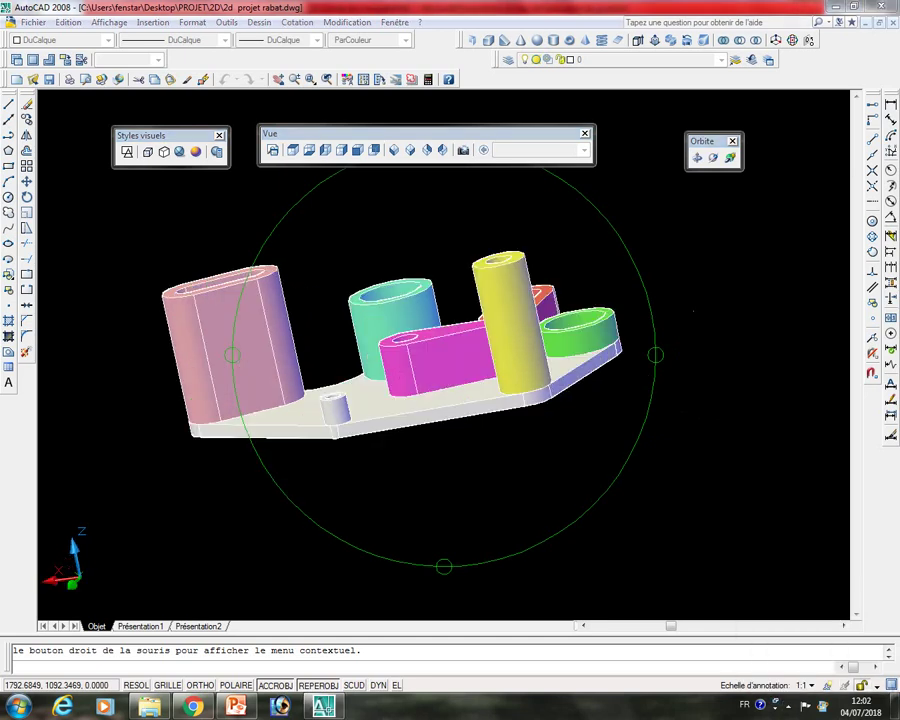
key(Escape)
Switch to the Présentation1 layout and erase its default viewport
scroll(460, 427, down, 2)
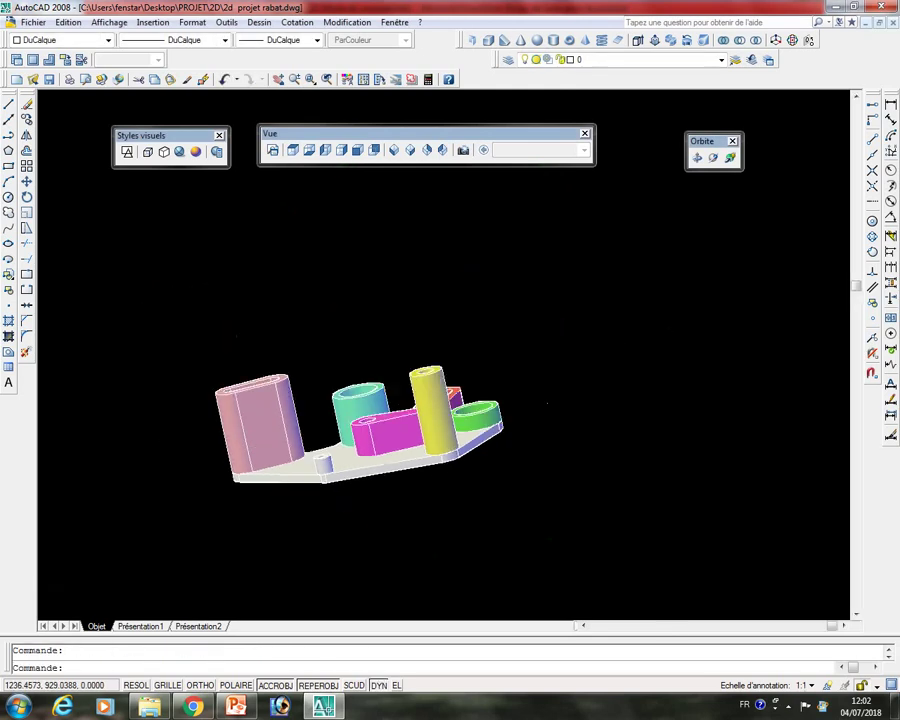
scroll(460, 427, down, 3)
click(140, 626)
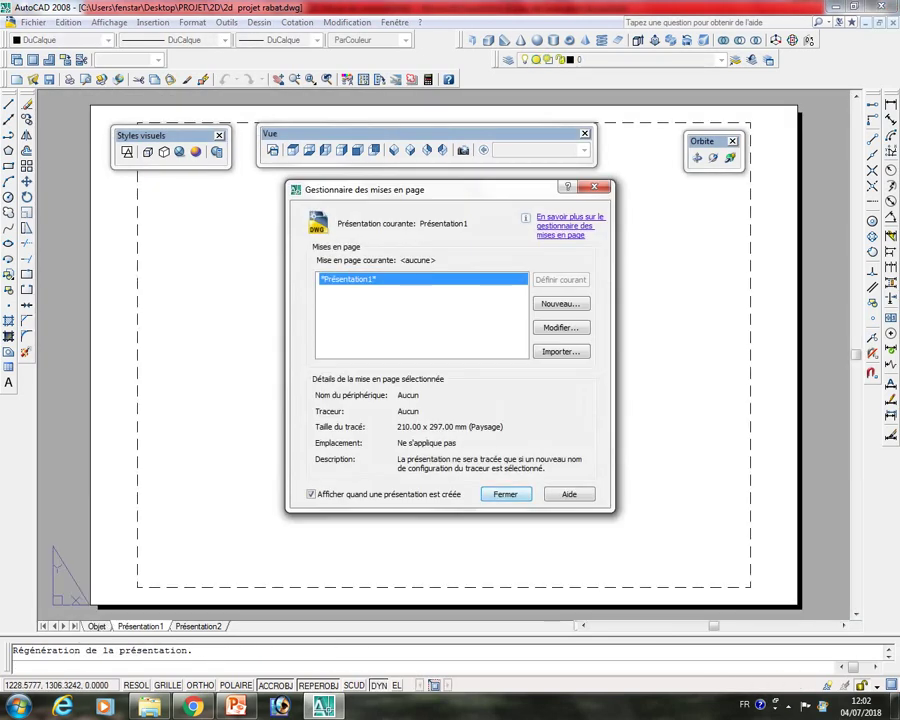
click(505, 494)
scroll(326, 500, down, 1)
scroll(326, 500, down, 3)
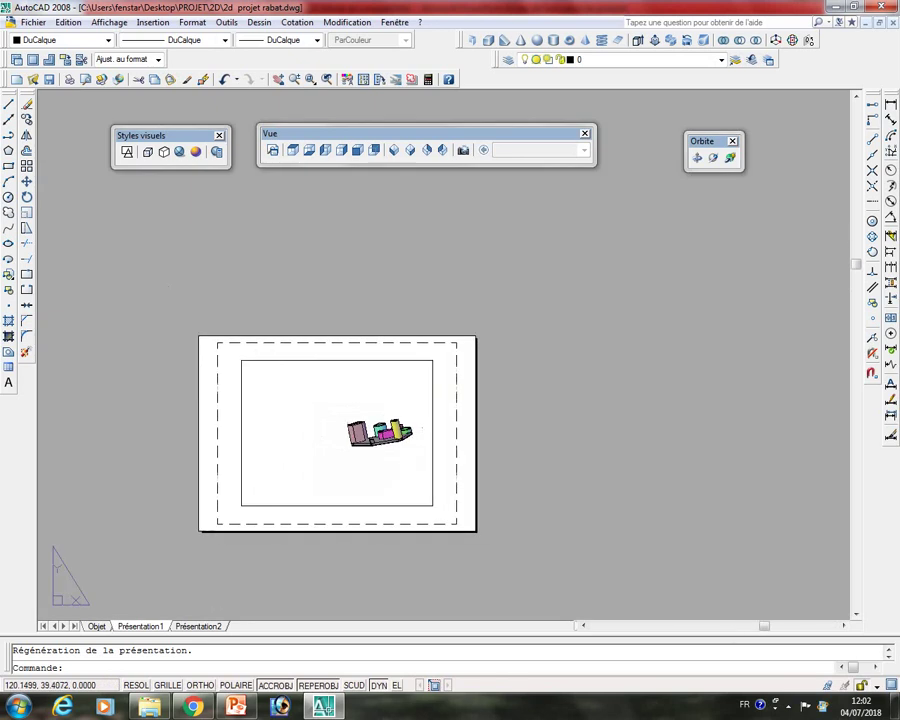
click(326, 500)
click(310, 497)
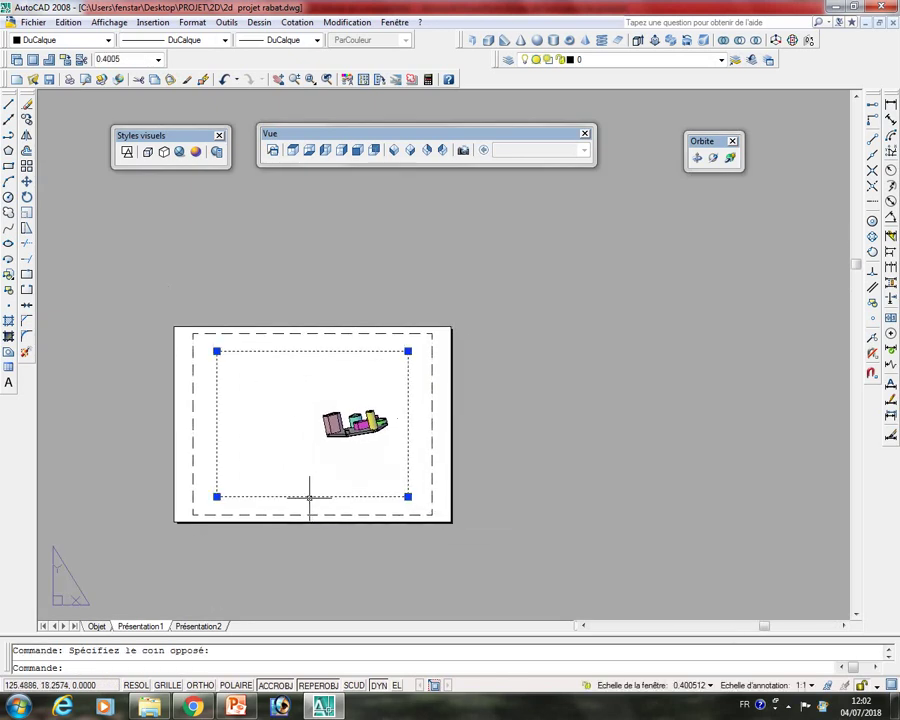
key(Delete)
Set the Présentation1 page setup plot scale to 1:10
click(33, 22)
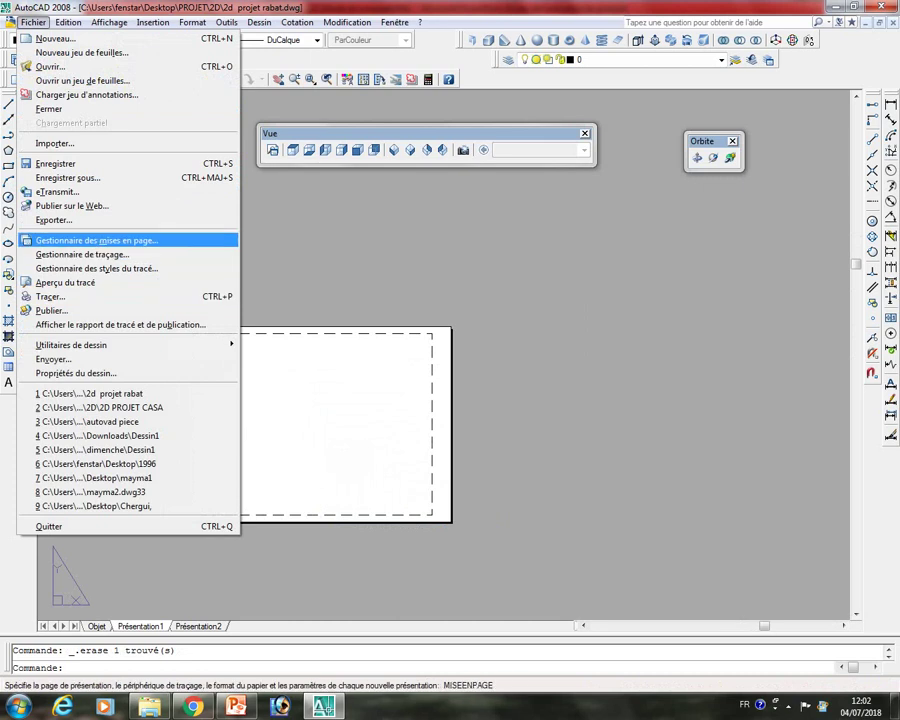
click(95, 240)
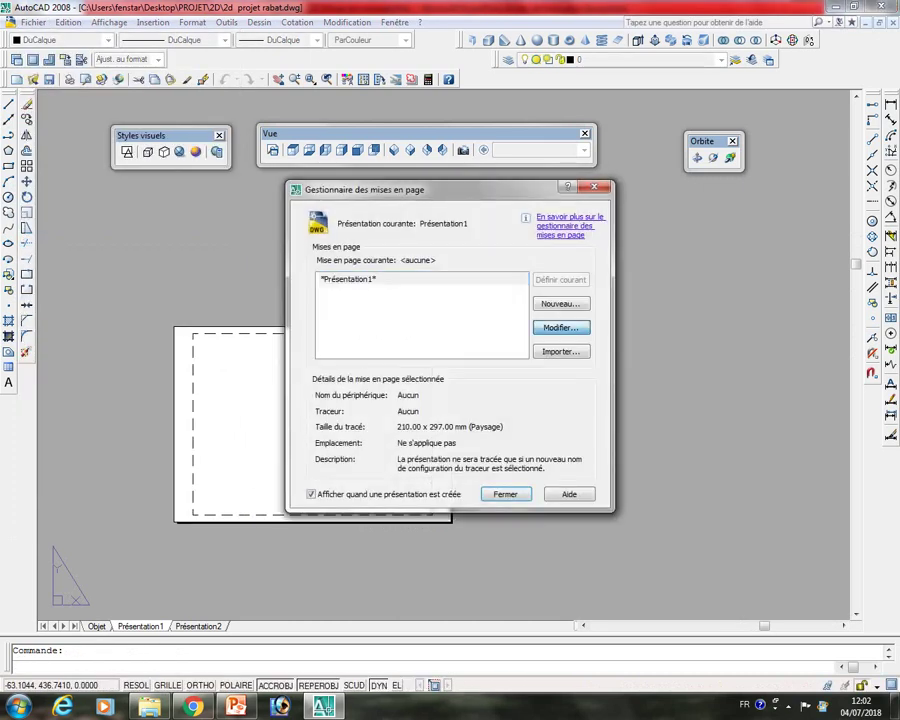
click(560, 327)
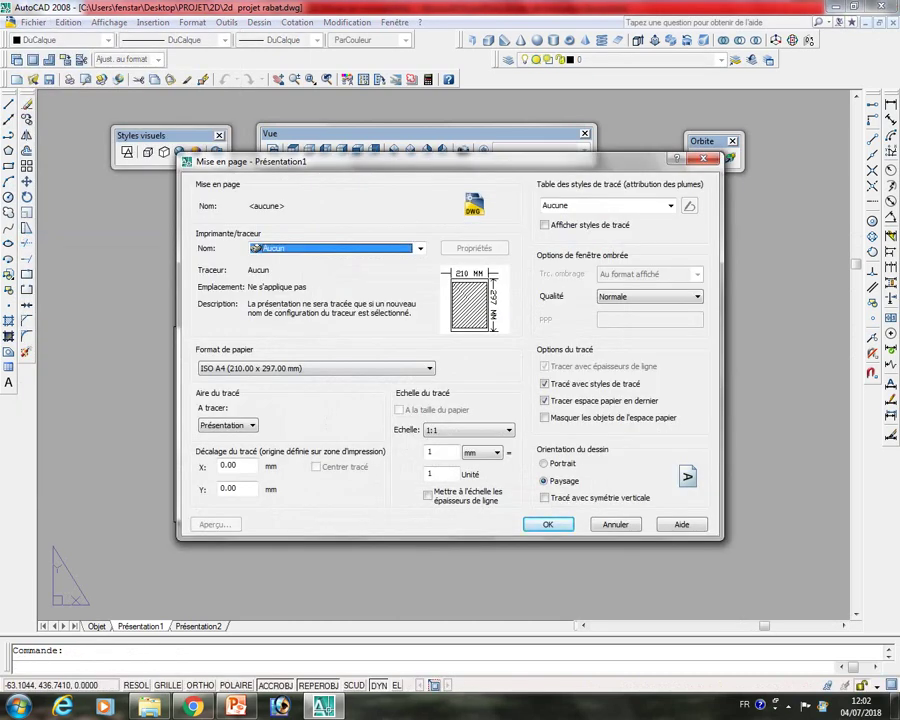
click(468, 430)
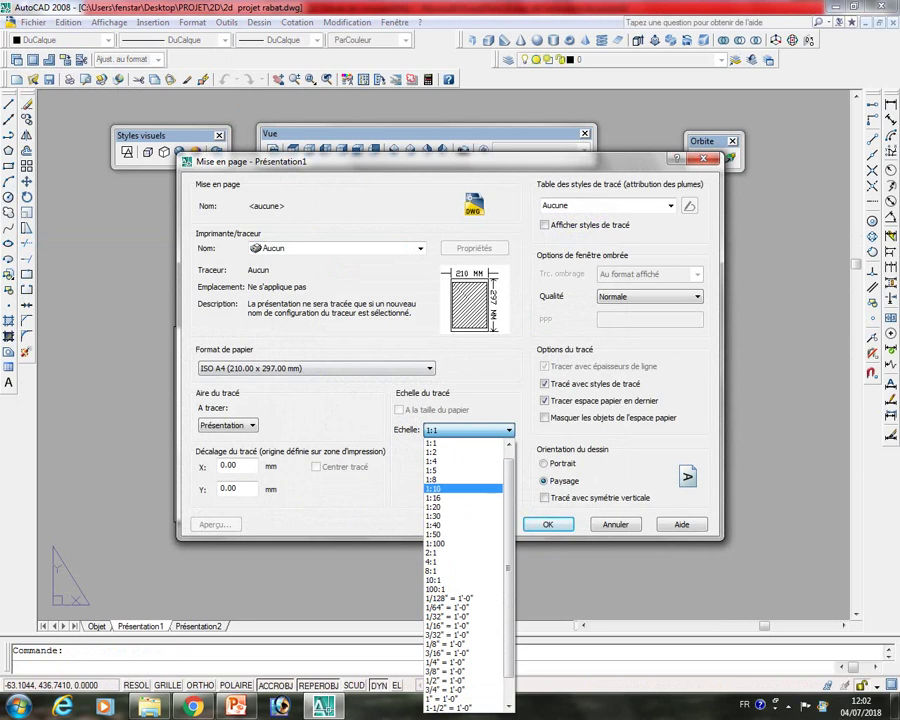
click(445, 486)
click(548, 524)
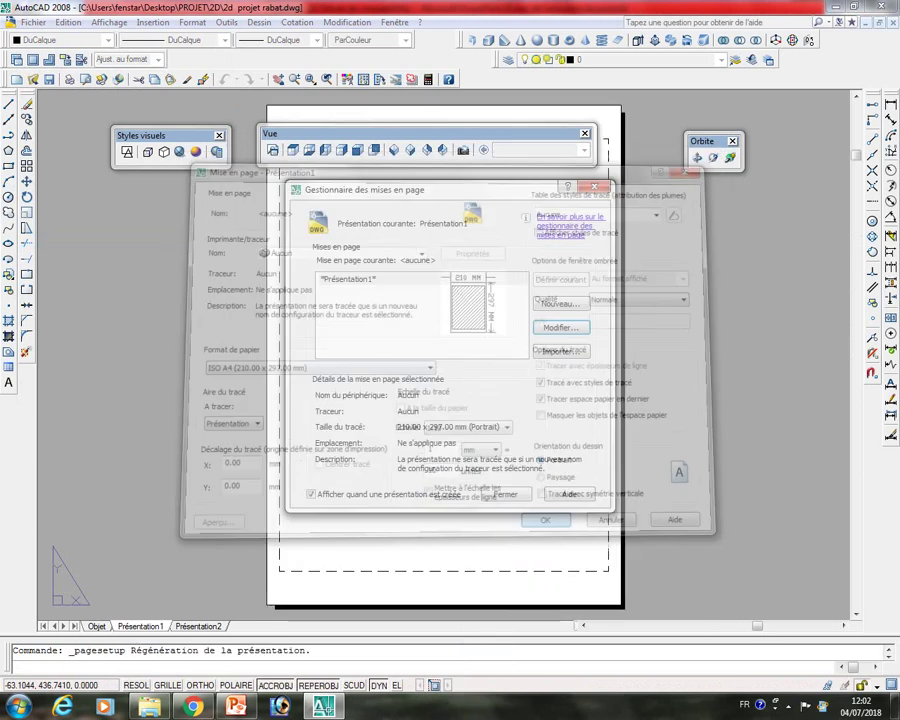
click(466, 450)
scroll(350, 428, down, 4)
mouse_move(350, 428)
middle_down()
mouse_move(294, 432)
mouse_move(244, 416)
middle_up()
scroll(244, 416, up, 2)
scroll(274, 412, up, 1)
Draw a 210 x 297 outline of orthogonal lines on the sheet
scroll(200, 400, up, 1)
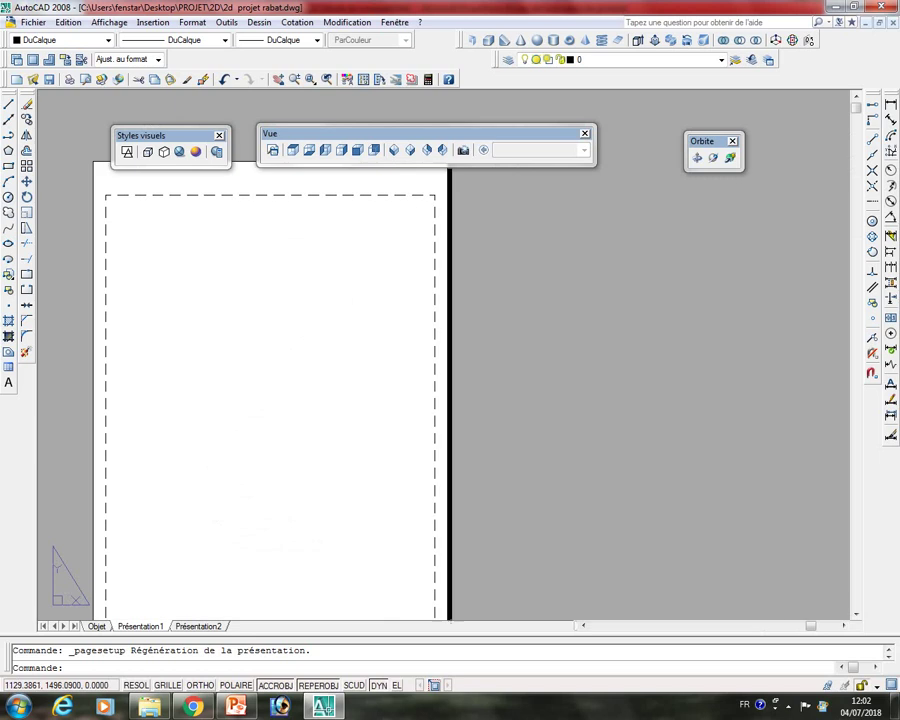
middle_drag(66, 226, 94, 226)
click(9, 103)
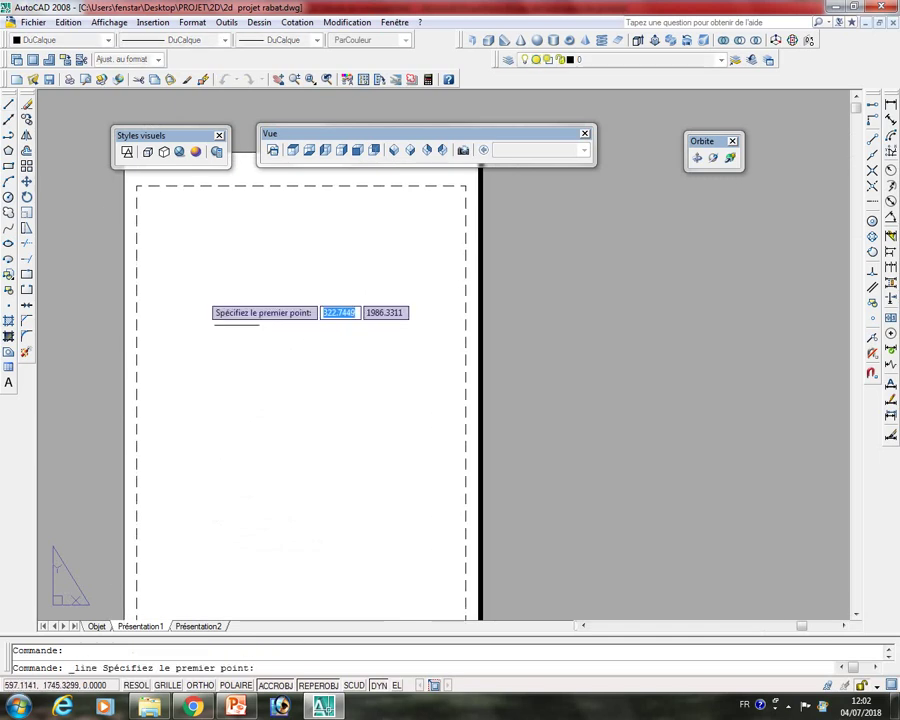
click(200, 286)
key(F8)
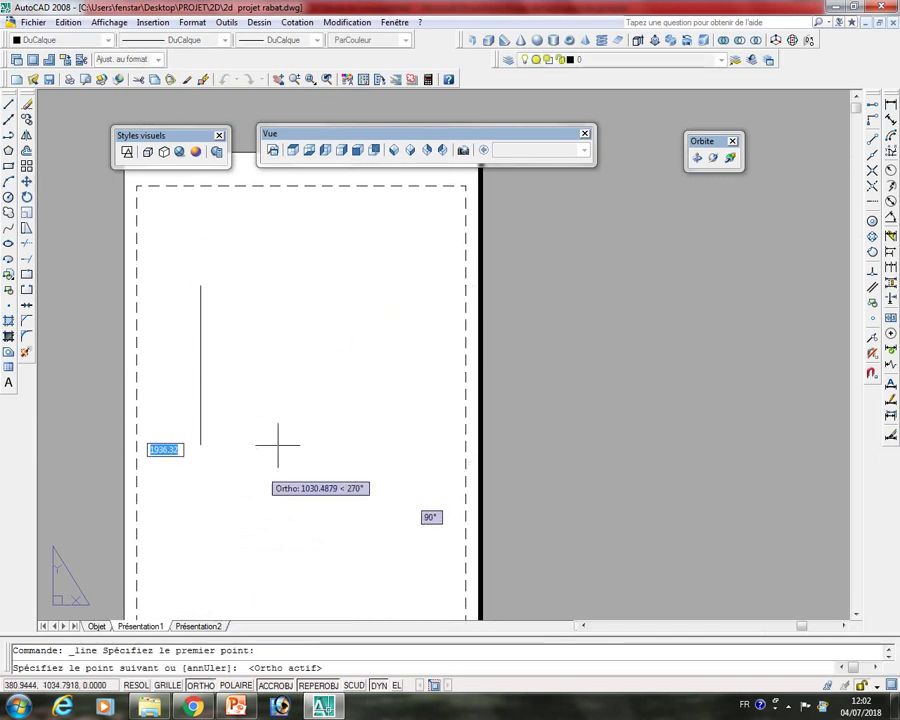
text(210)
key(Return)
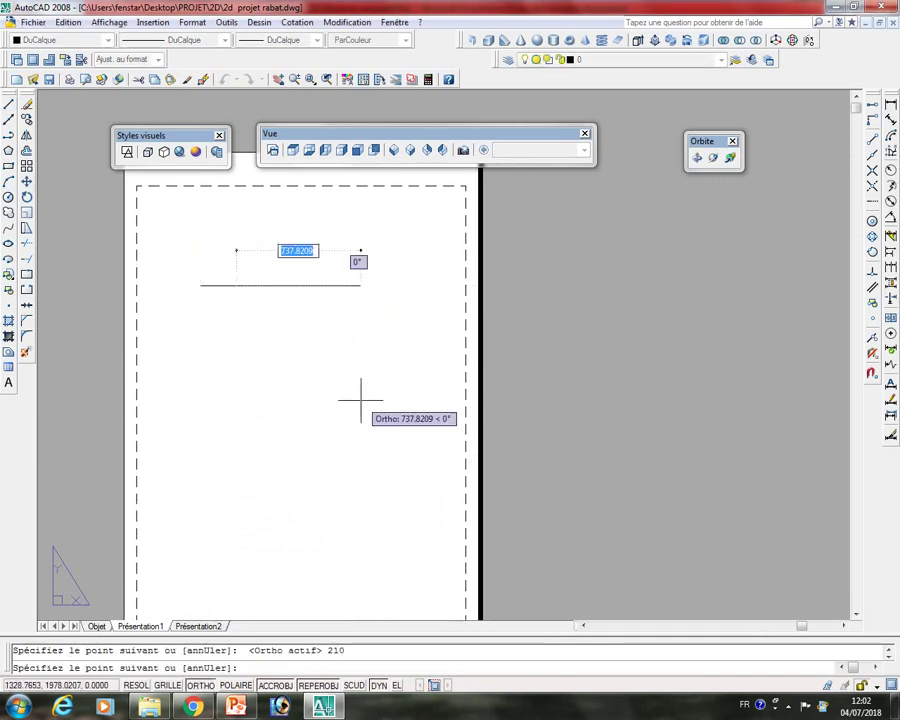
text(297)
key(Return)
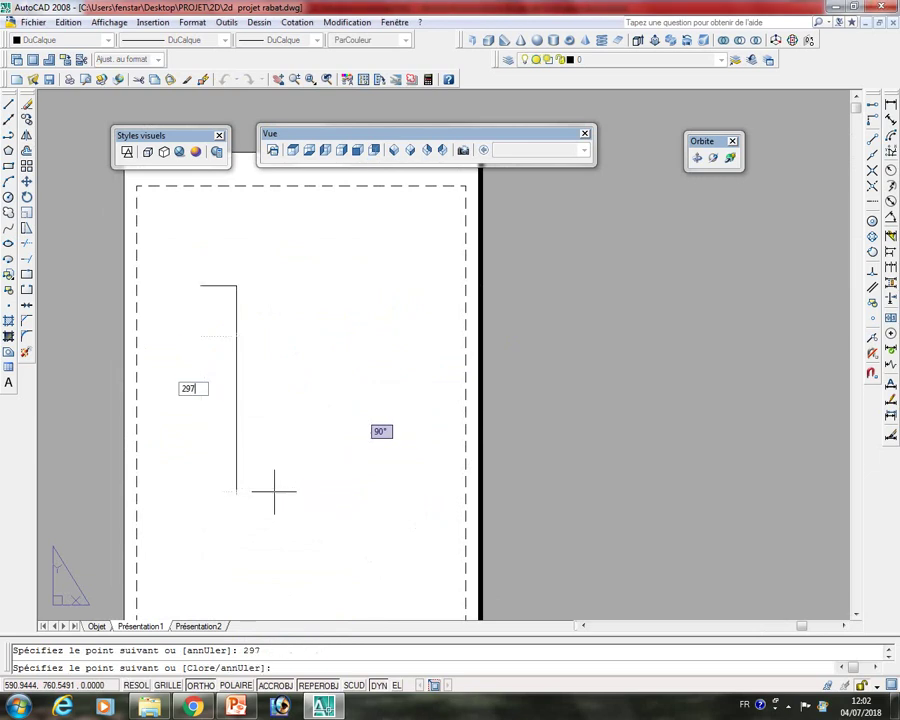
text(210)
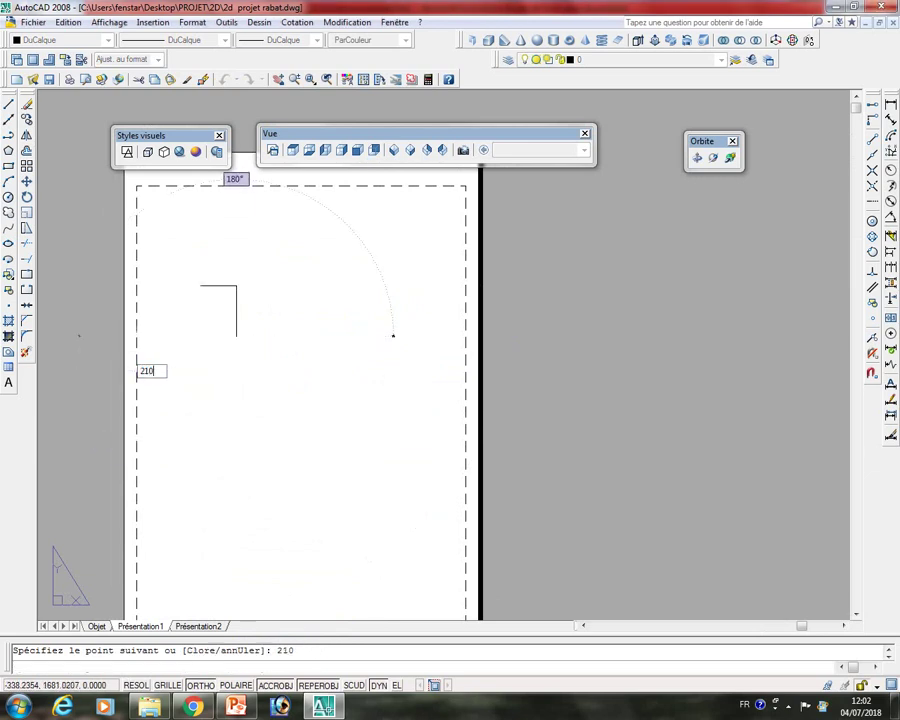
key(Return)
text(297)
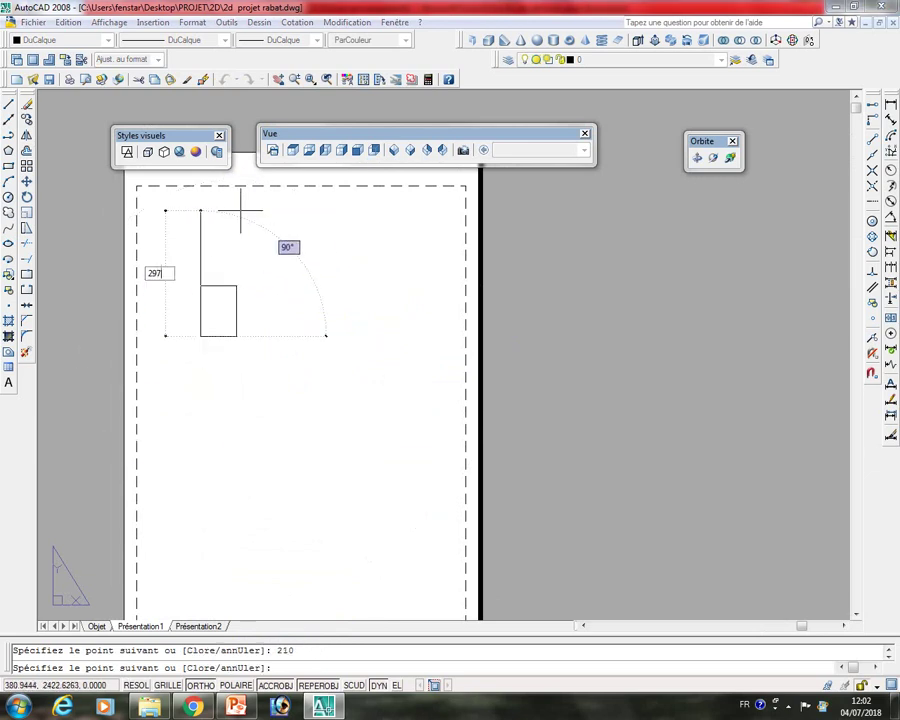
key(Return)
key(Return)
Window-select the four outline lines and delete them
middle_drag(173, 260, 153, 317)
scroll(153, 317, up, 5)
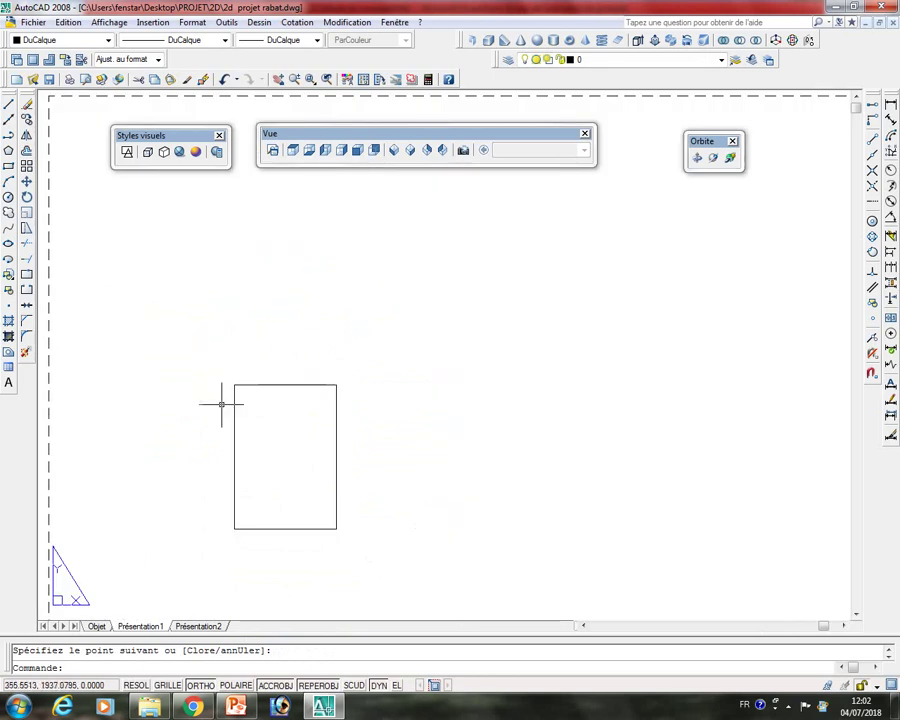
mouse_move(250, 444)
middle_down()
mouse_move(204, 356)
mouse_move(214, 341)
middle_up()
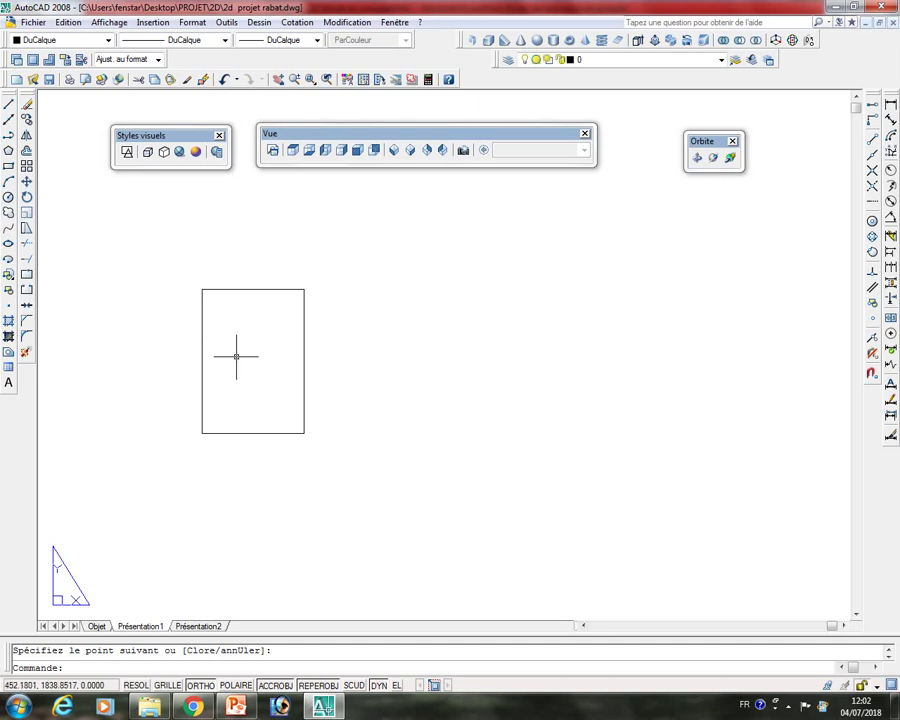
middle_drag(236, 352, 216, 344)
click(152, 256)
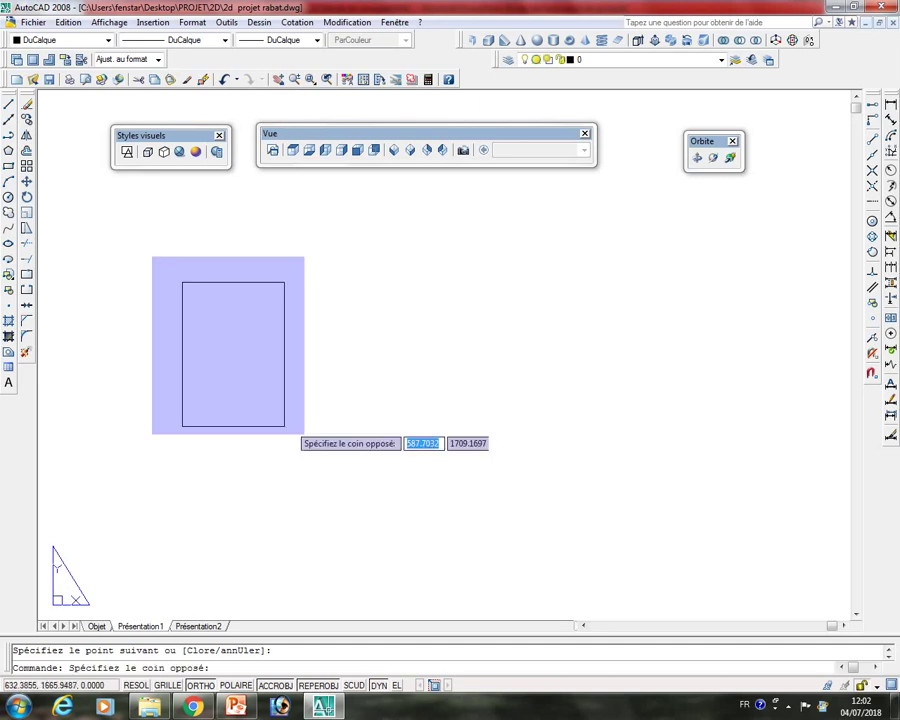
click(306, 432)
key(Delete)
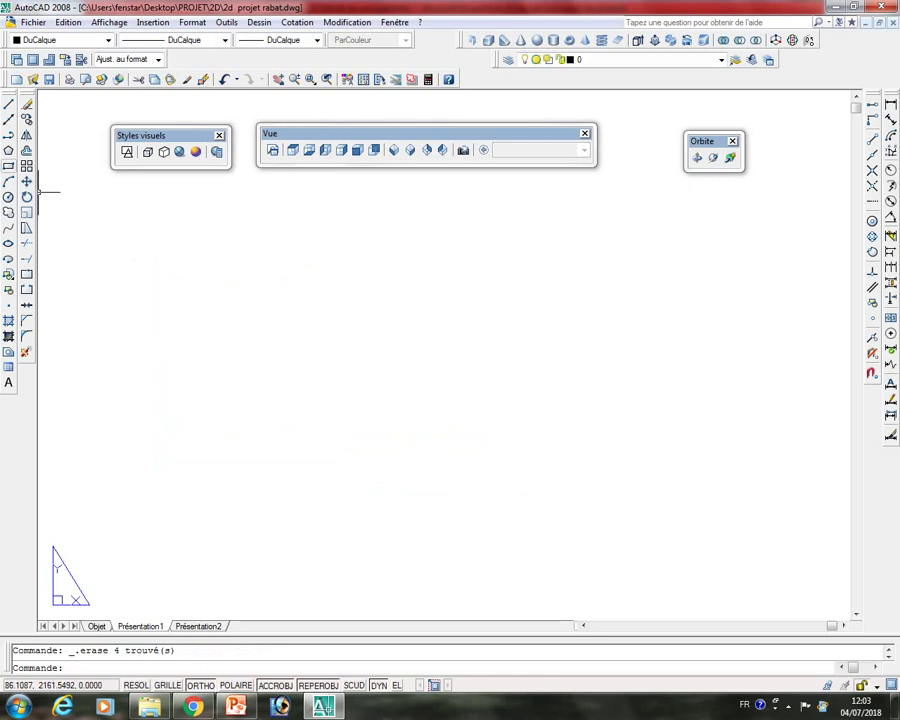
click(8, 165)
click(178, 241)
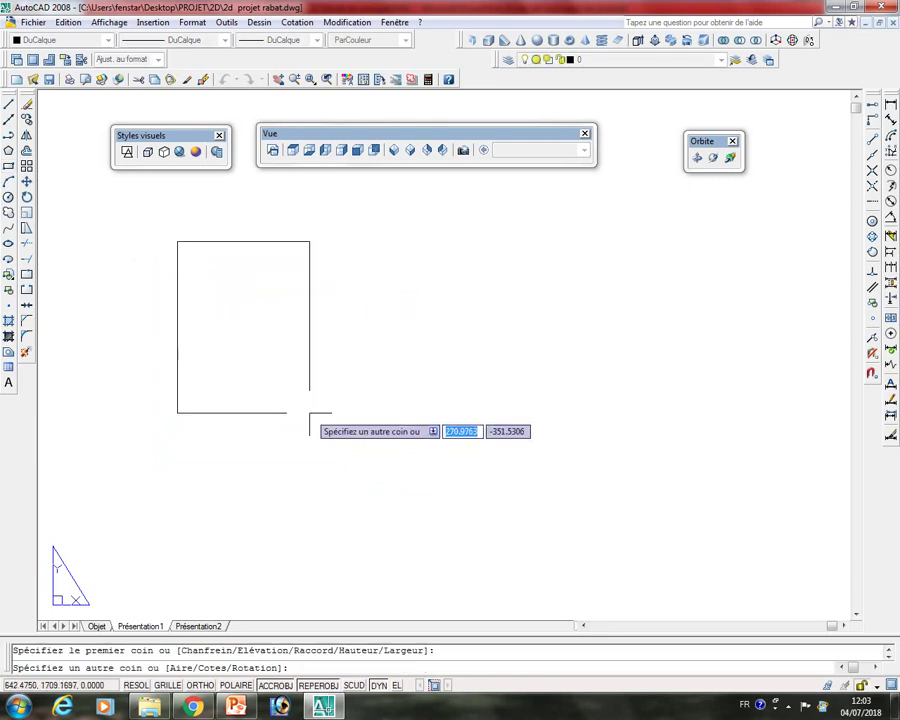
text(@)
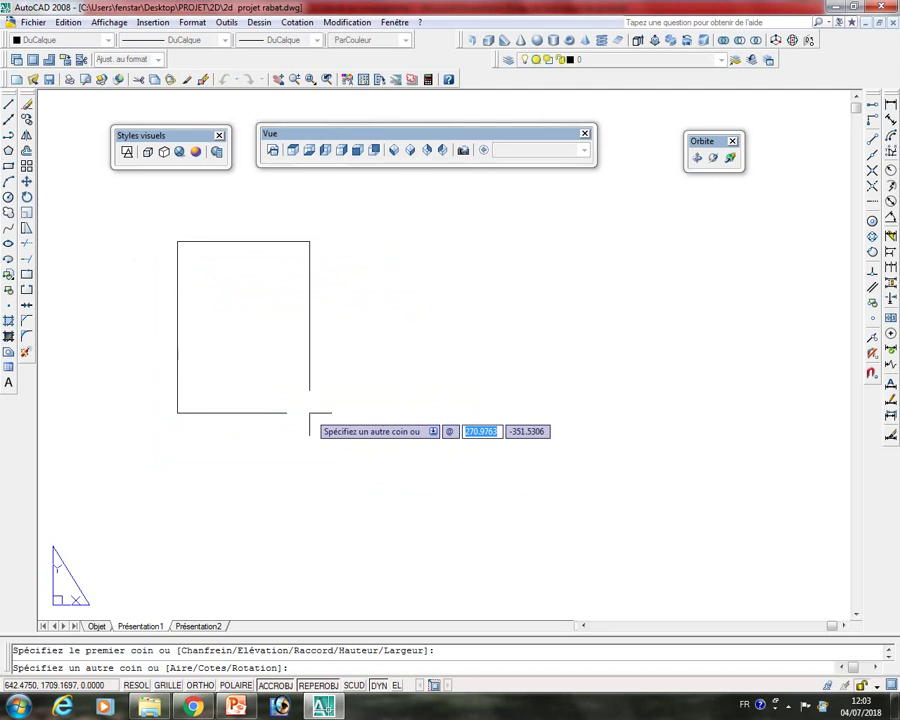
text(210)
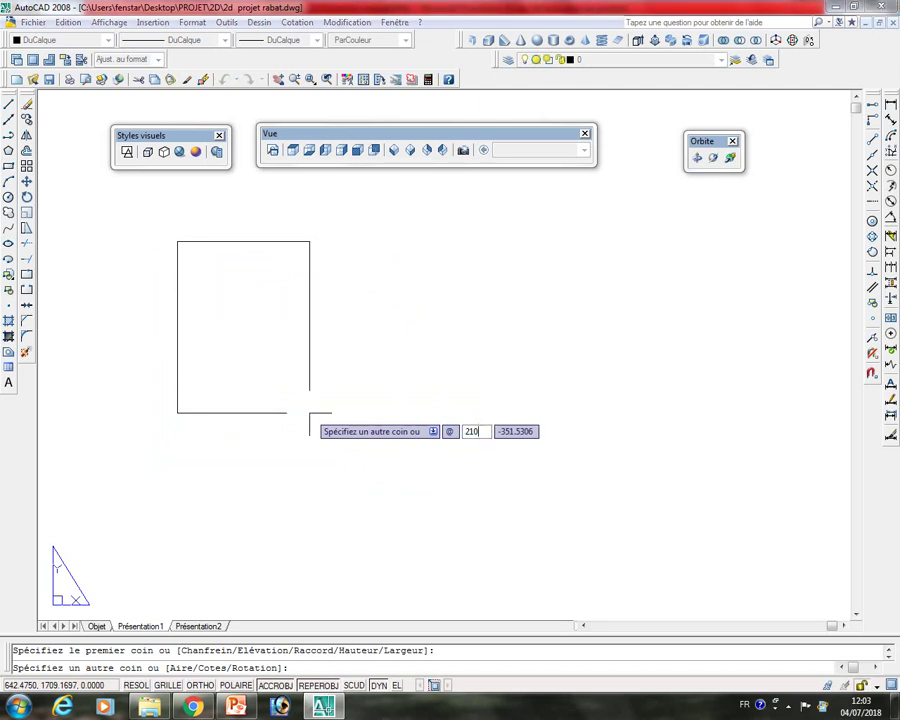
key(Tab)
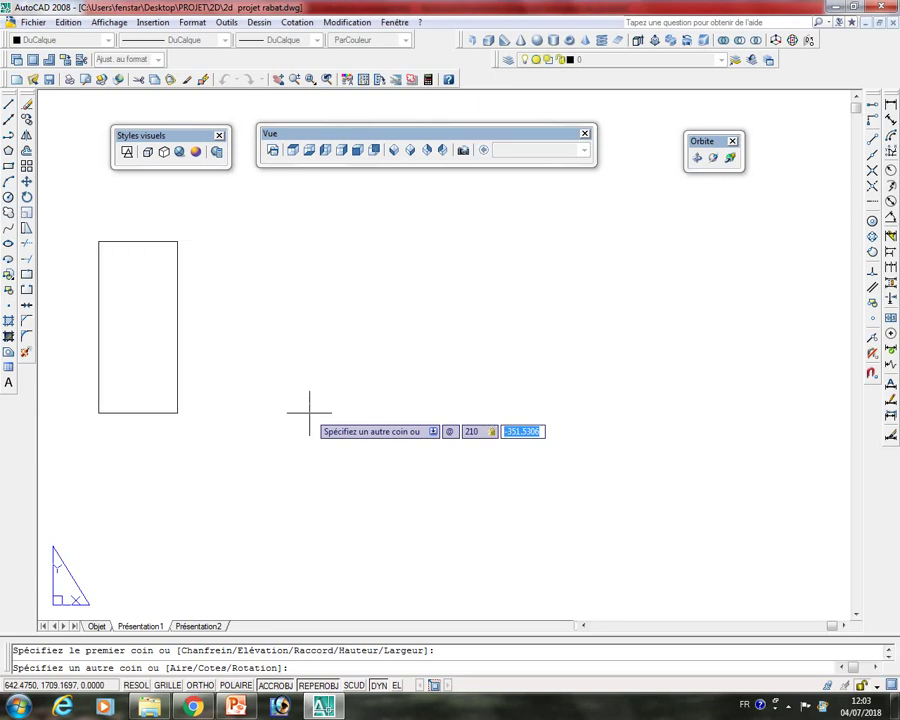
text(297)
key(Return)
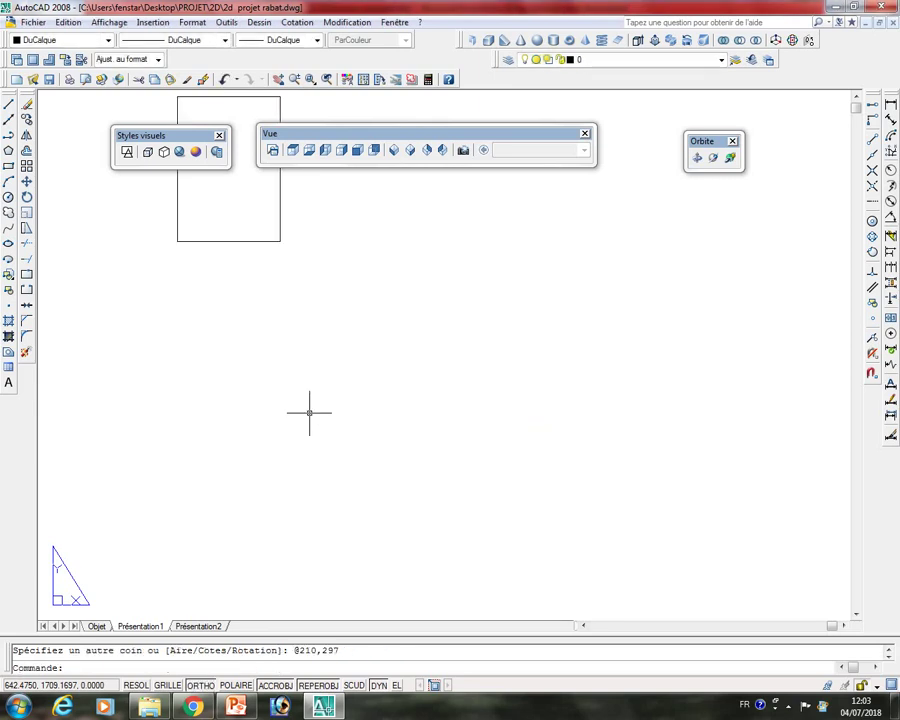
middle_drag(309, 410, 301, 523)
mouse_move(238, 356)
middle_down()
mouse_move(245, 466)
mouse_move(287, 521)
middle_up()
click(245, 462)
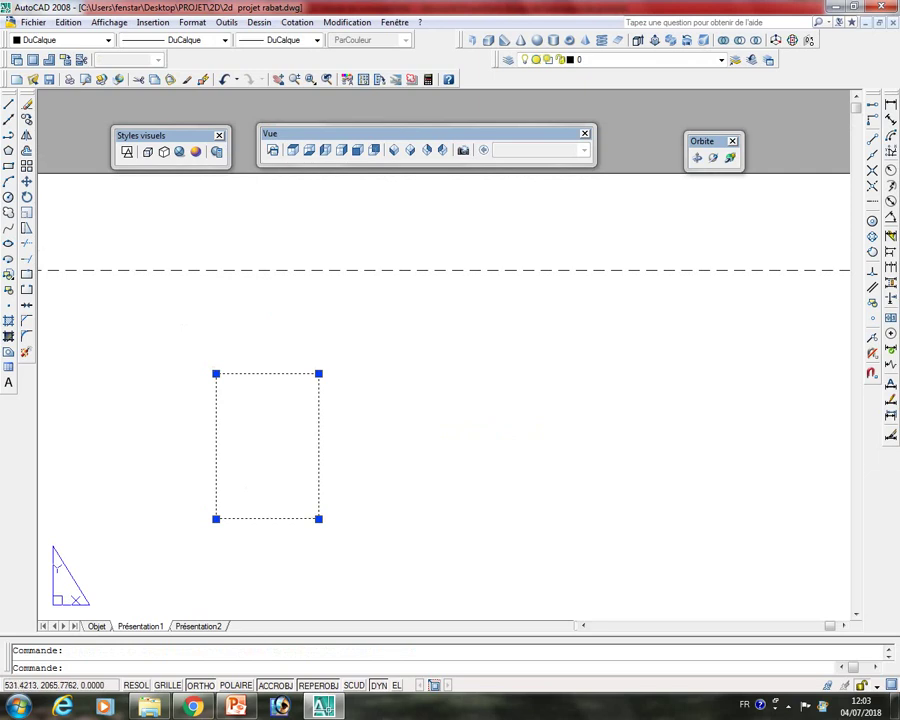
key(Delete)
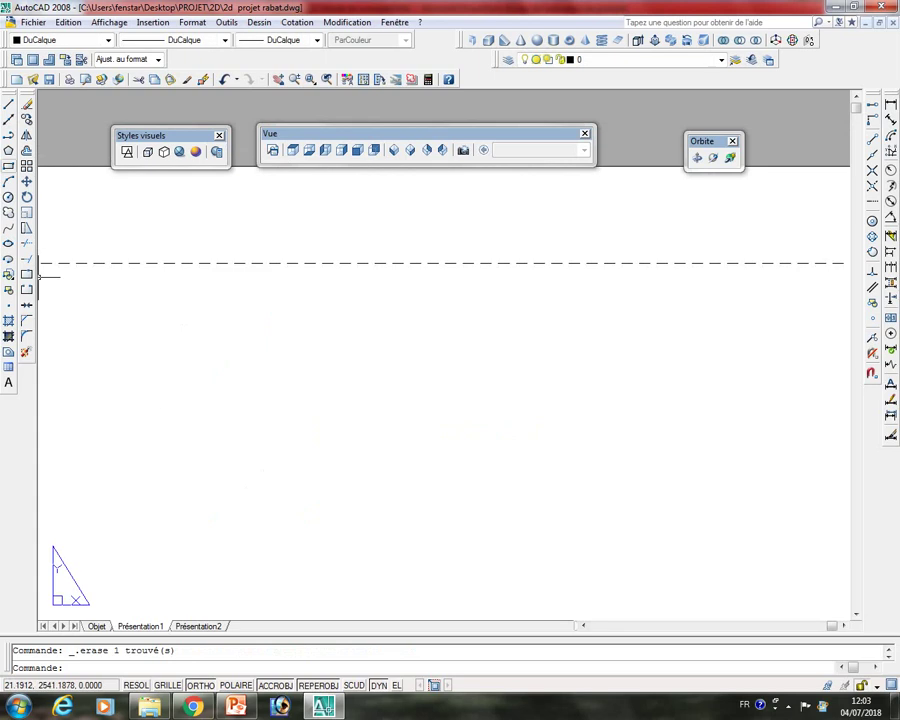
Draw a 210 by 297 rectangle with the RECTANGLE tool
click(8, 165)
click(291, 314)
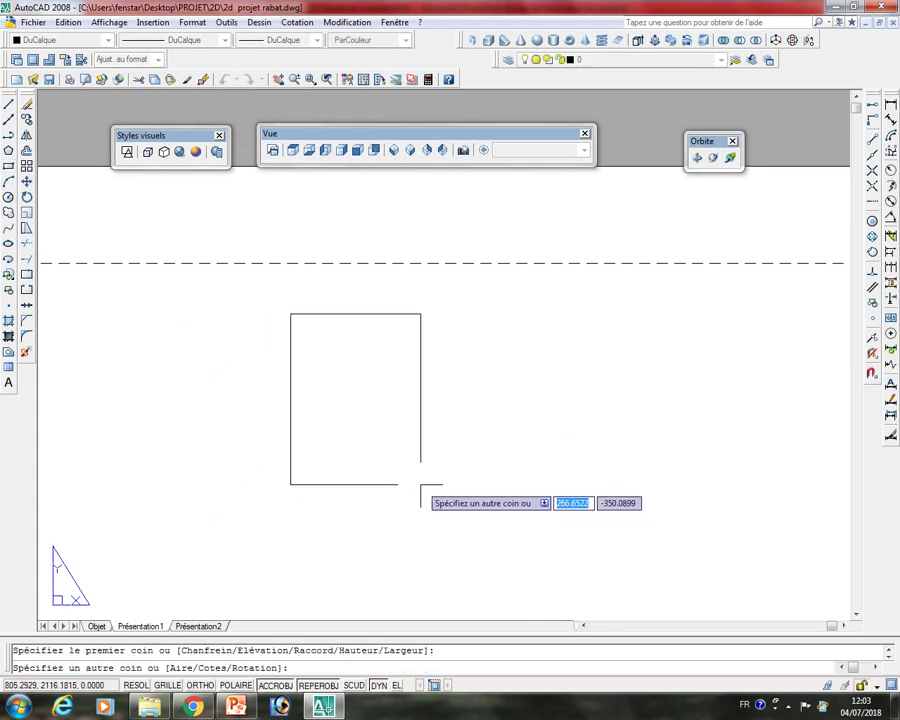
text(210)
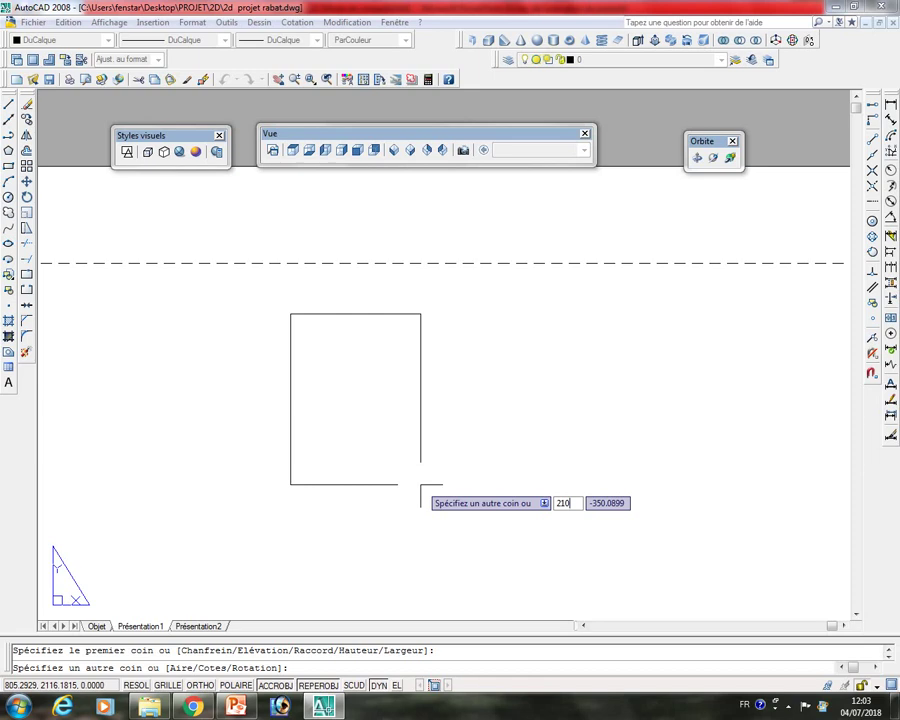
key(Tab)
text(2)
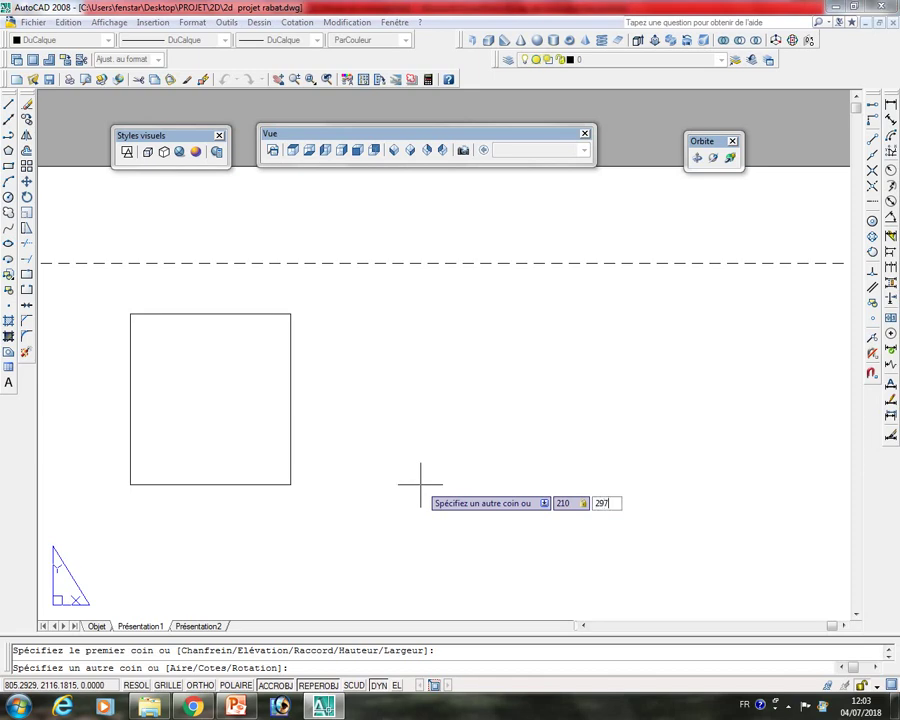
key(Return)
middle_drag(420, 485, 398, 543)
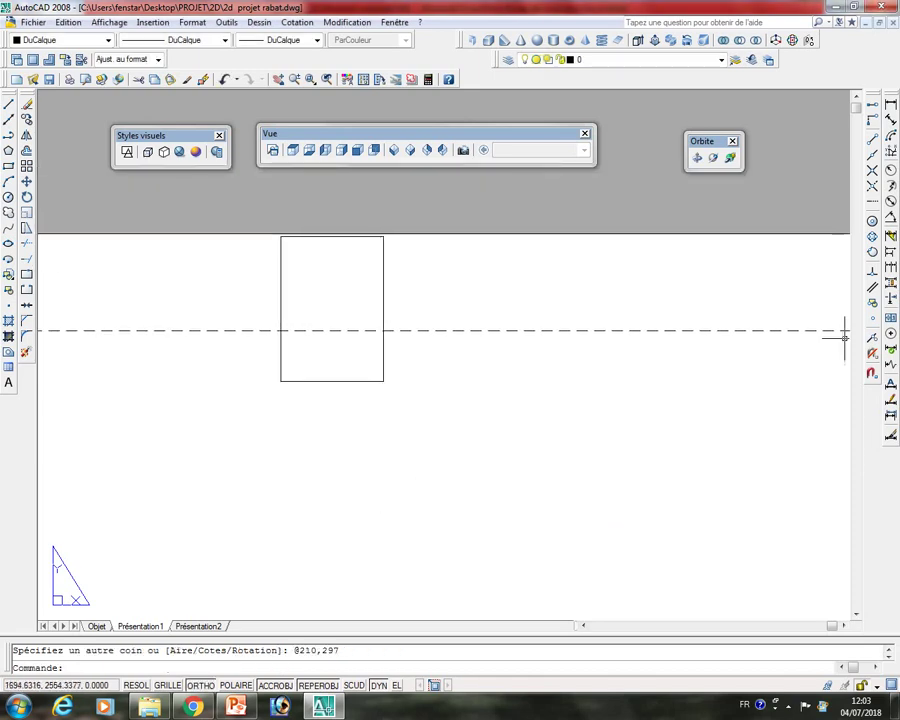
Move the rectangle onto the A4 sheet and centre it in view
click(26, 181)
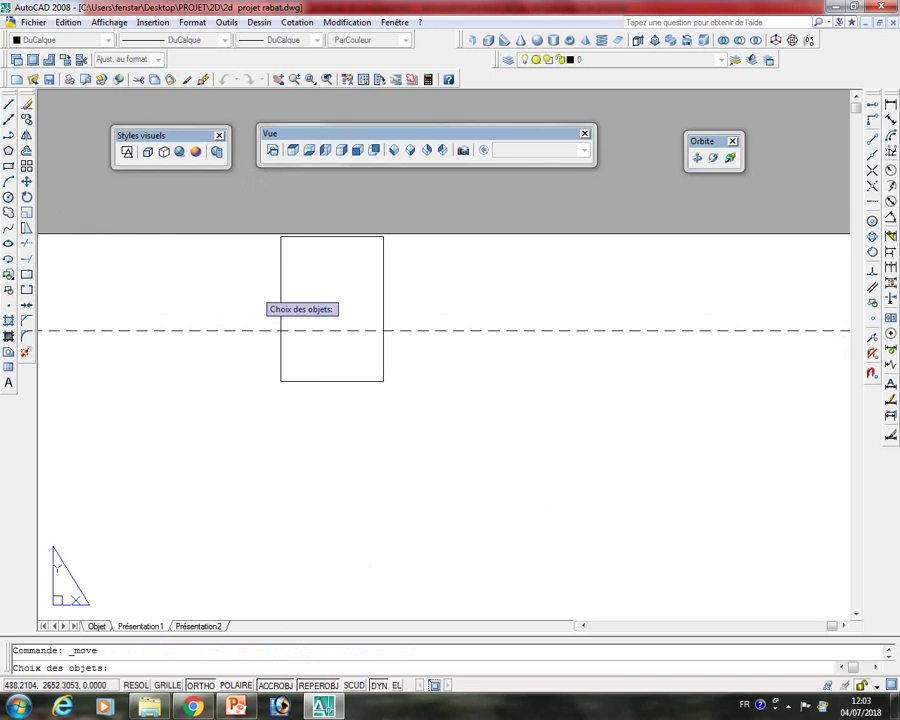
click(281, 300)
key(Return)
click(292, 368)
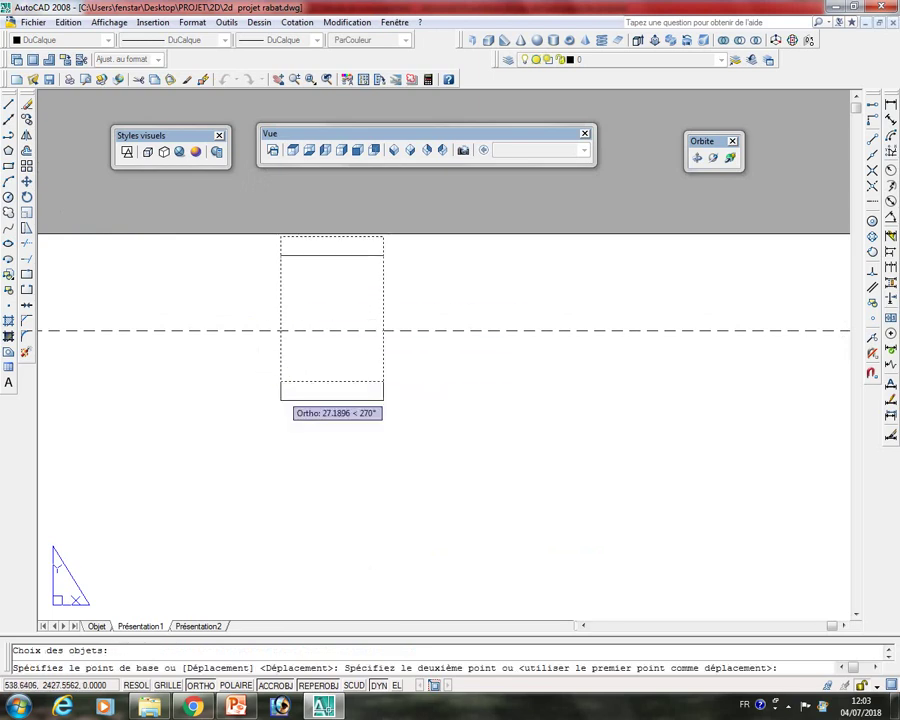
scroll(292, 500, down, 6)
click(325, 440)
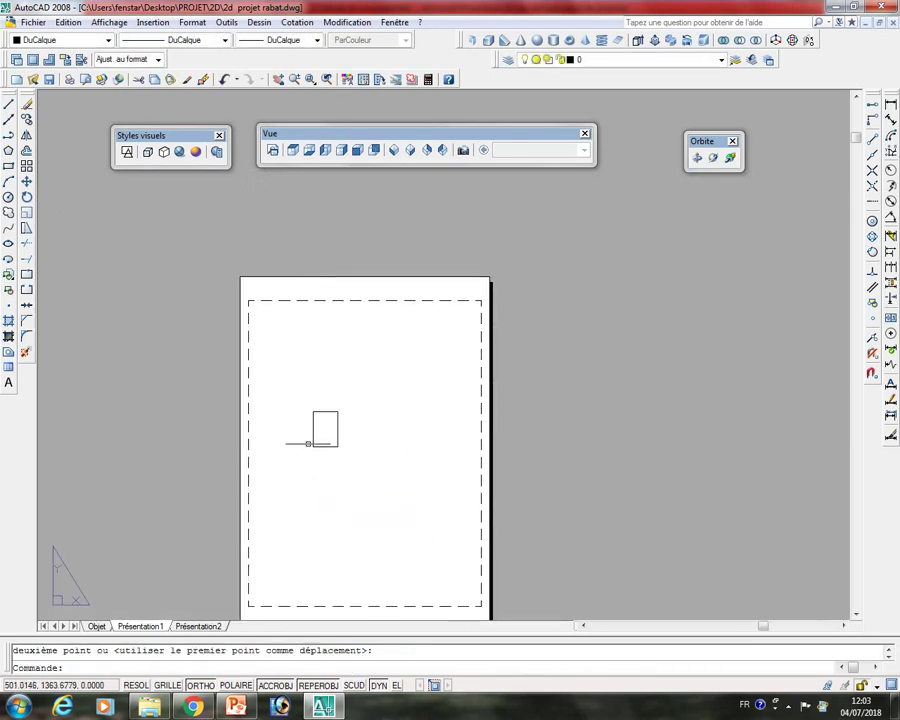
scroll(350, 430, up, 6)
scroll(400, 466, up, 3)
middle_drag(295, 396, 293, 424)
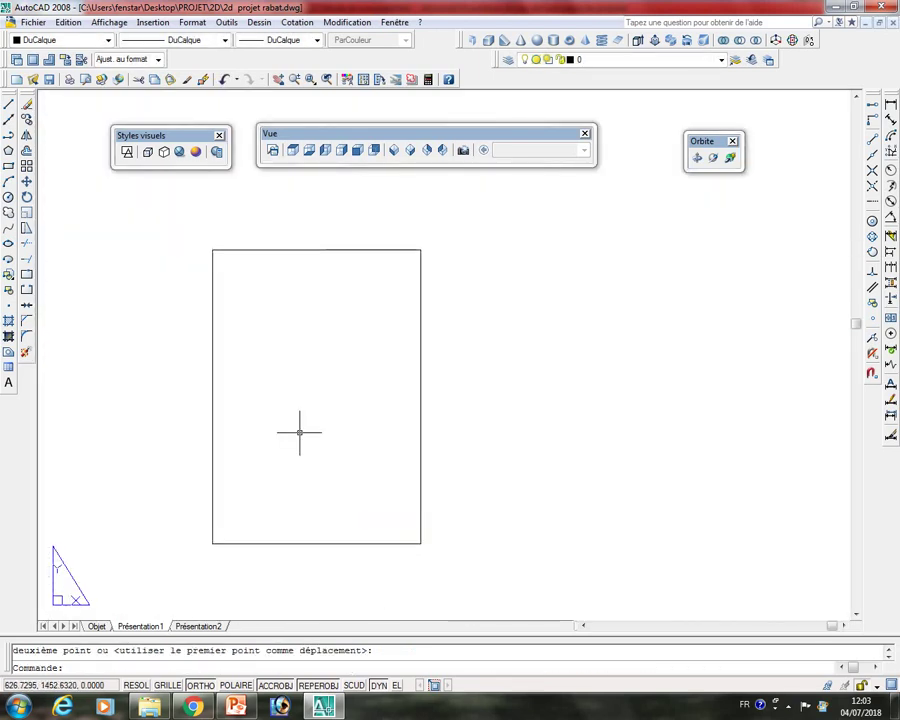
Offset the 210 x 297 rectangle 10 units inward and select the inner copy
click(26, 150)
text(10)
key(Return)
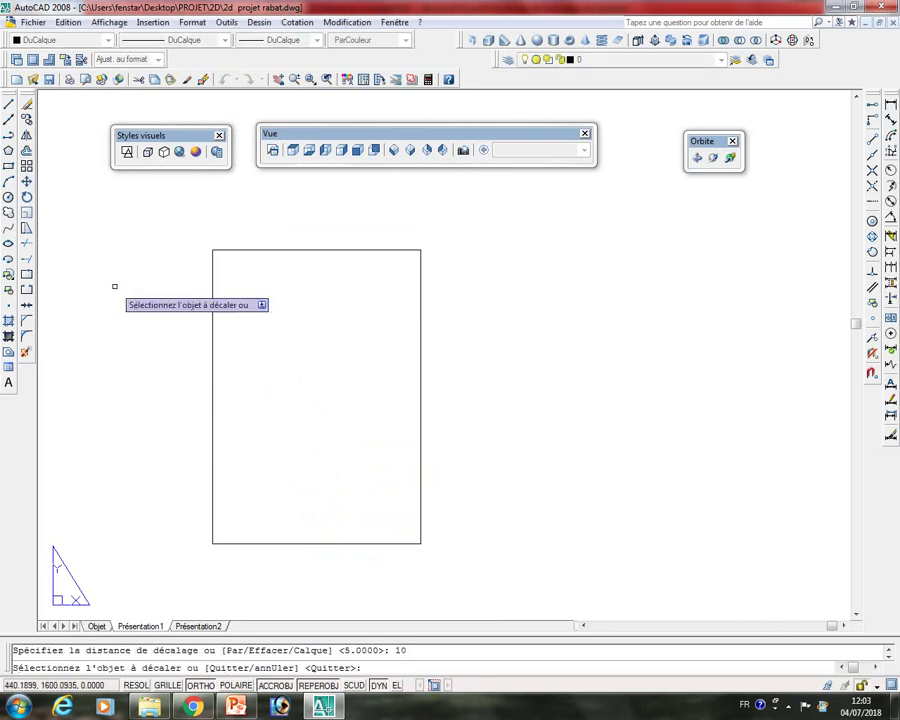
click(211, 295)
click(247, 313)
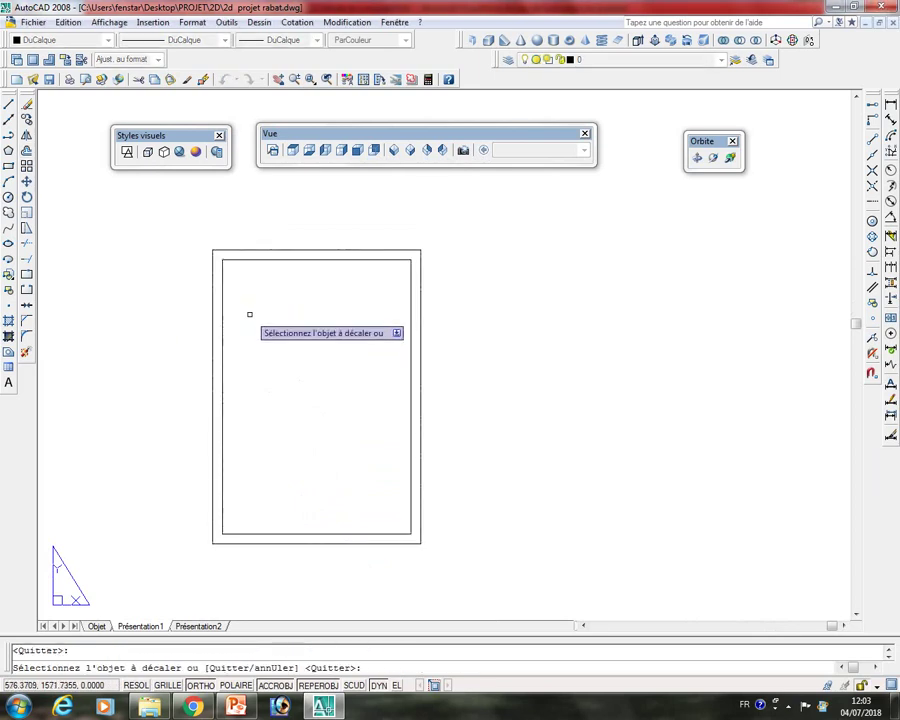
middle_drag(249, 314, 269, 317)
key(Escape)
click(241, 314)
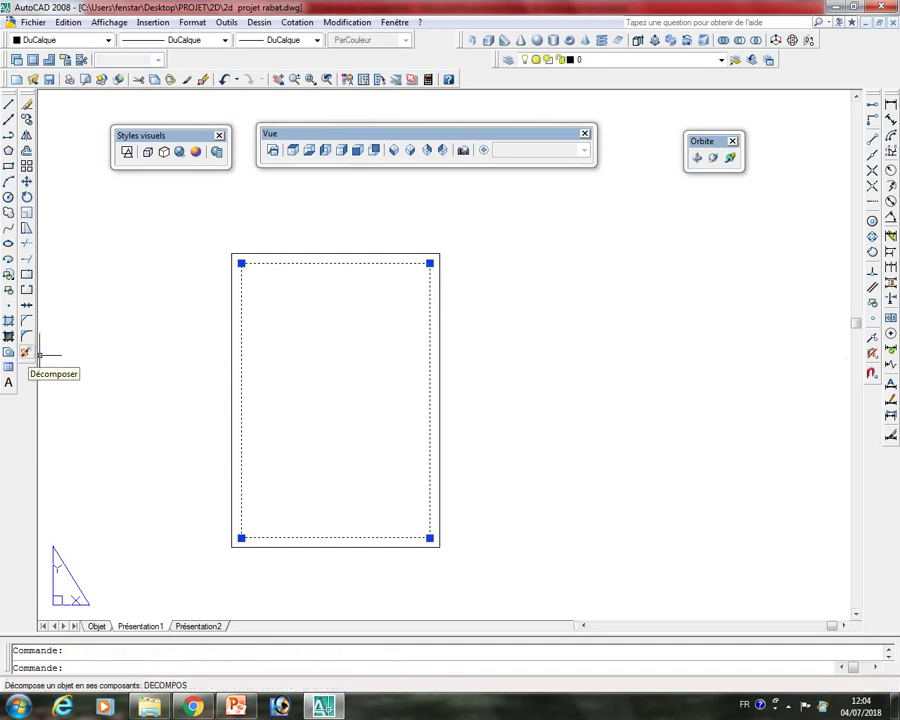
Explode the inner rectangle and offset its bottom edge upward repeatedly at 10 spacing
click(25, 352)
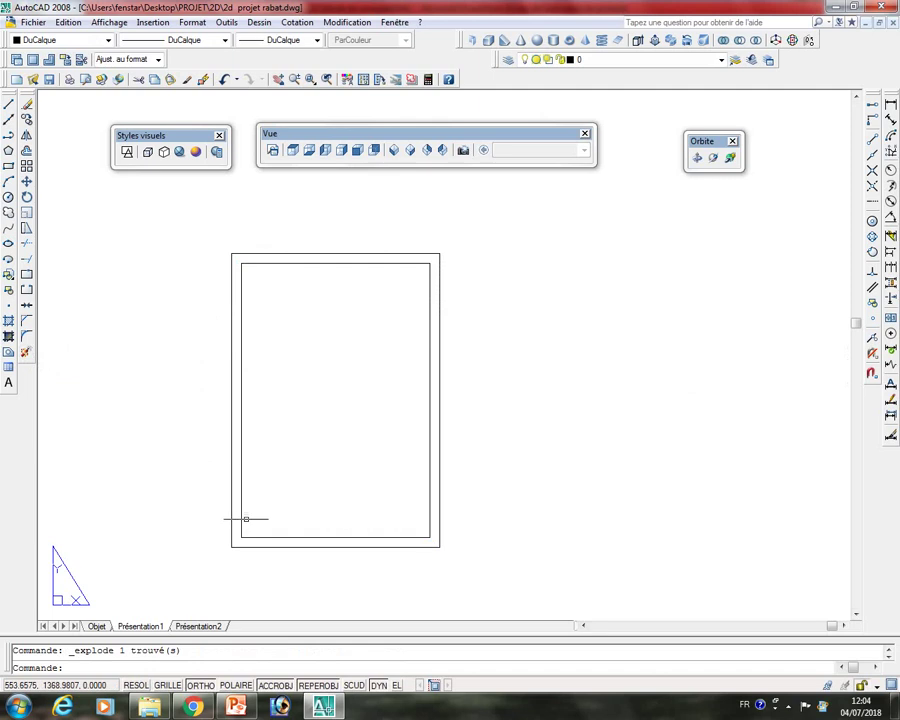
click(26, 150)
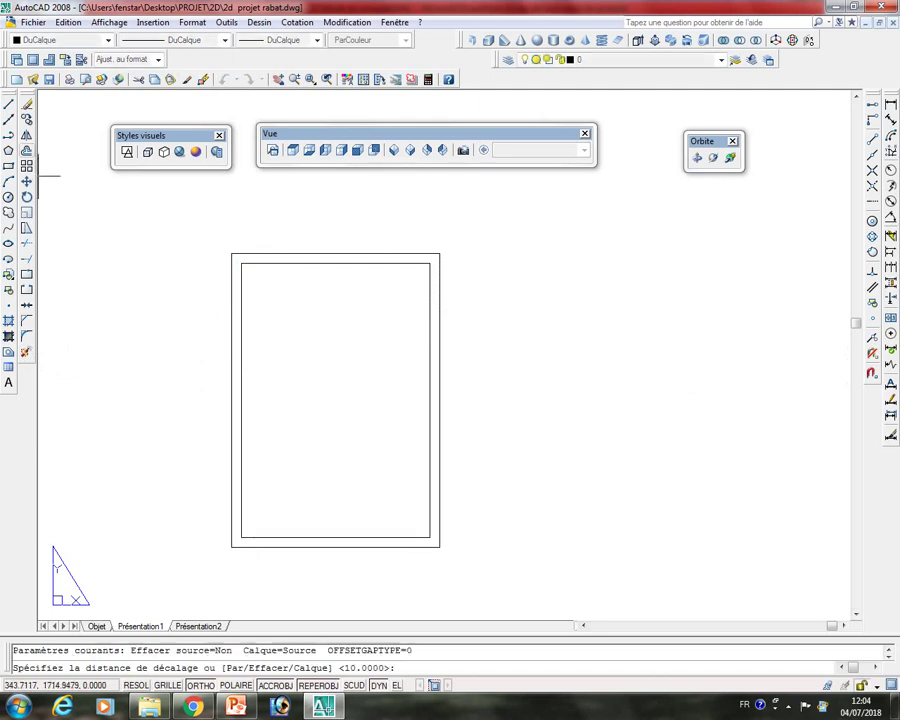
text(10)
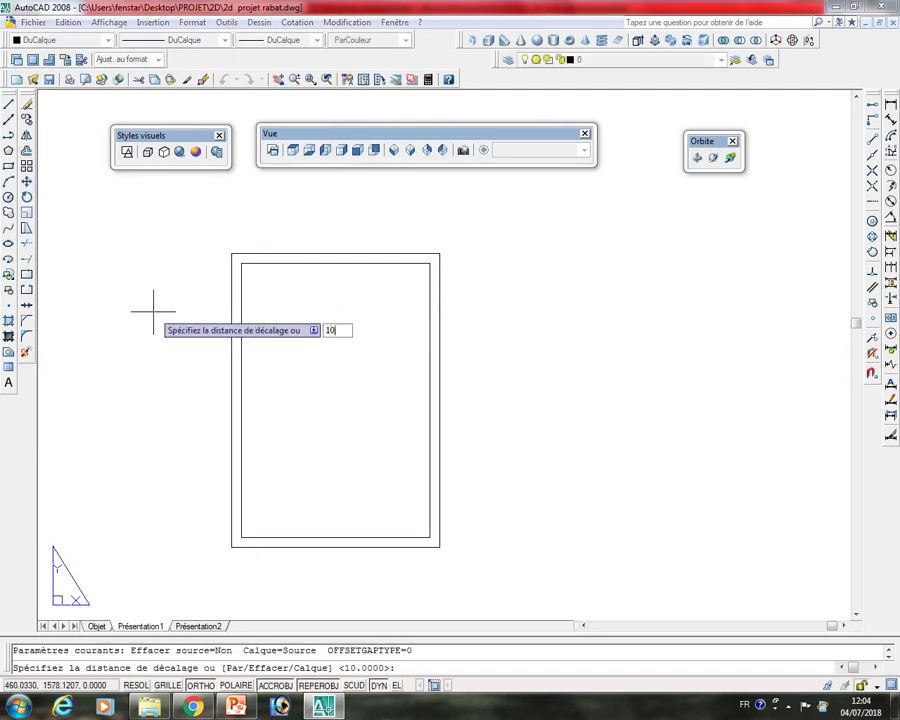
key(Return)
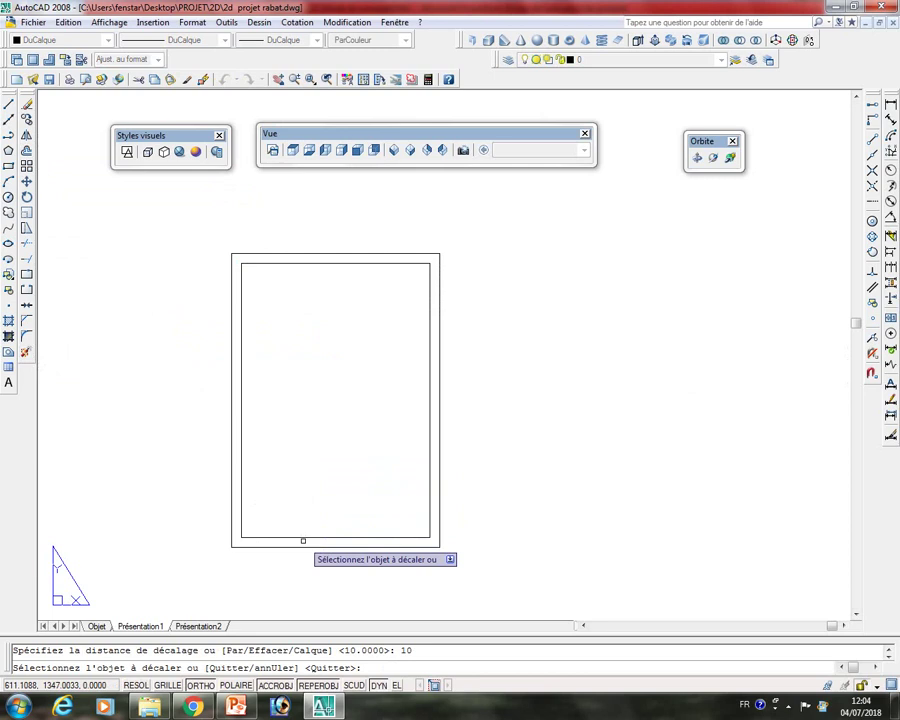
click(300, 537)
click(302, 514)
click(306, 524)
click(306, 500)
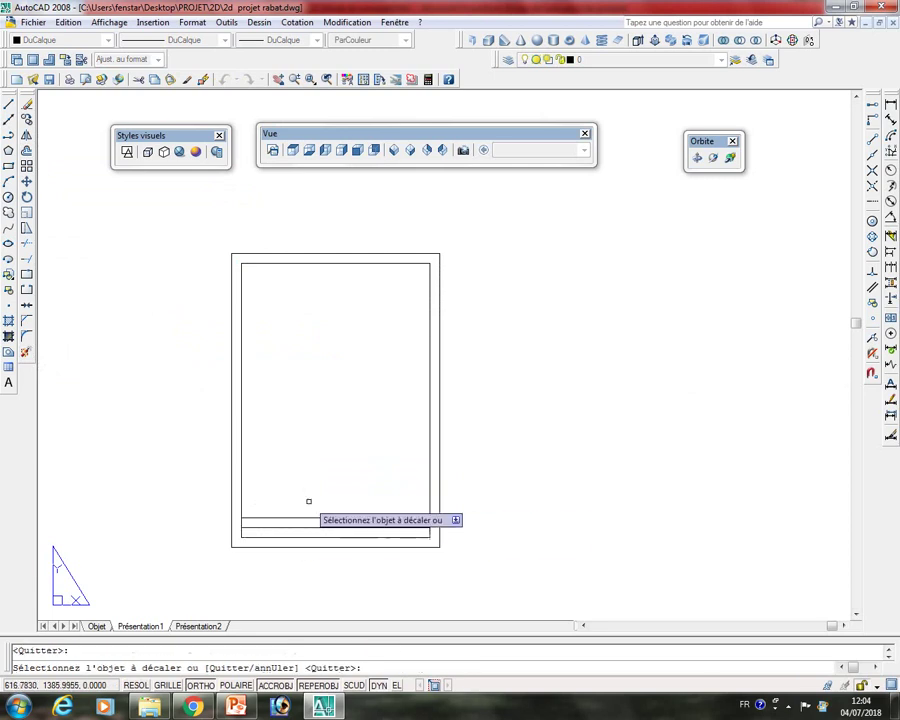
click(306, 518)
click(306, 508)
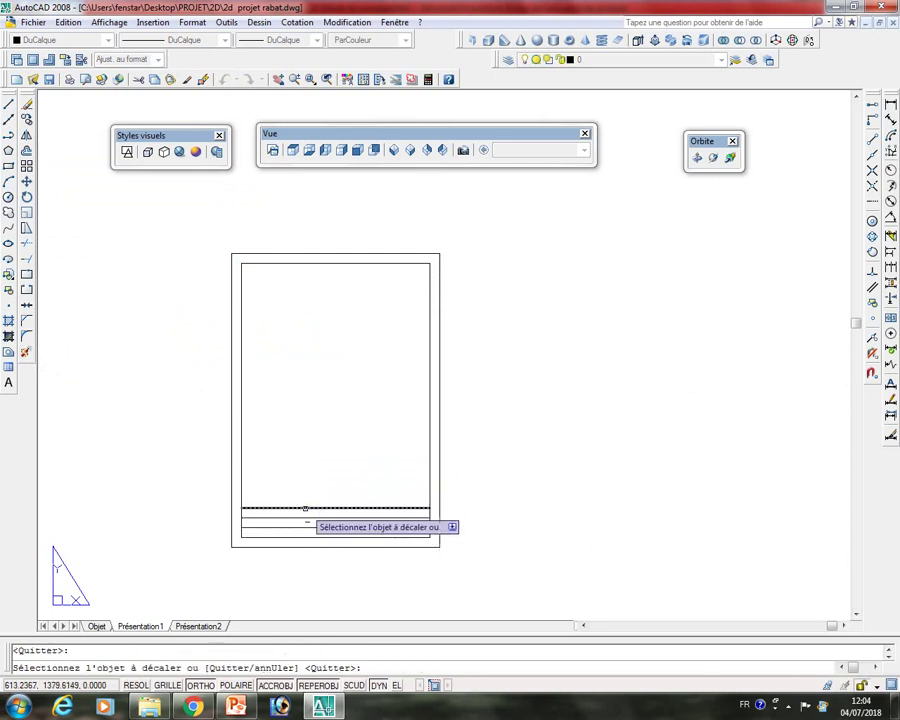
click(305, 508)
click(305, 498)
key(Escape)
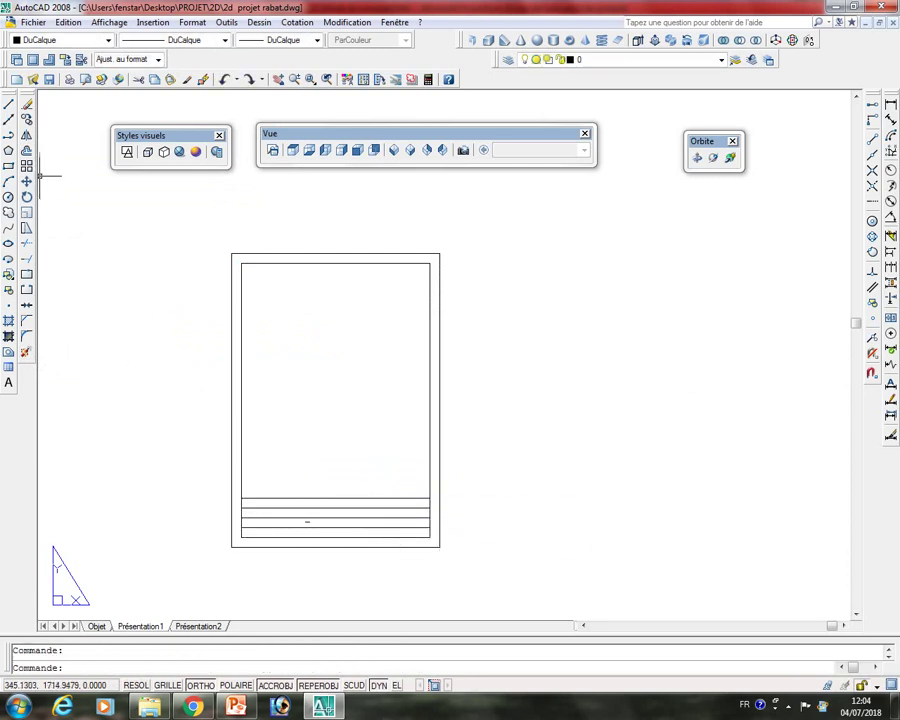
Offset vertical title-block lines 50 inward from the inner border lines
click(26, 150)
text(5)
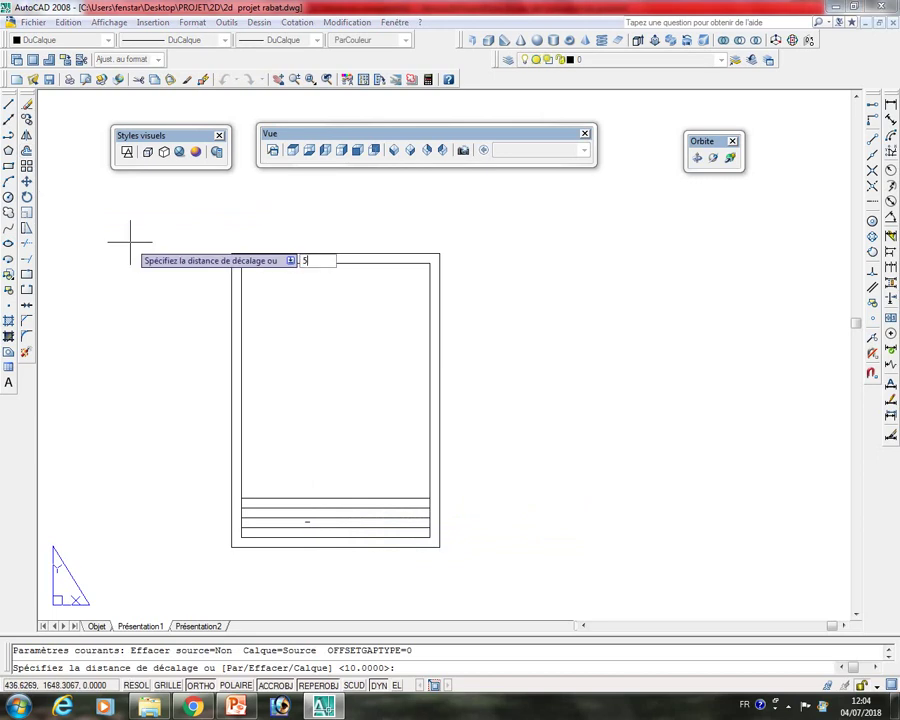
text(0)
key(Return)
click(242, 413)
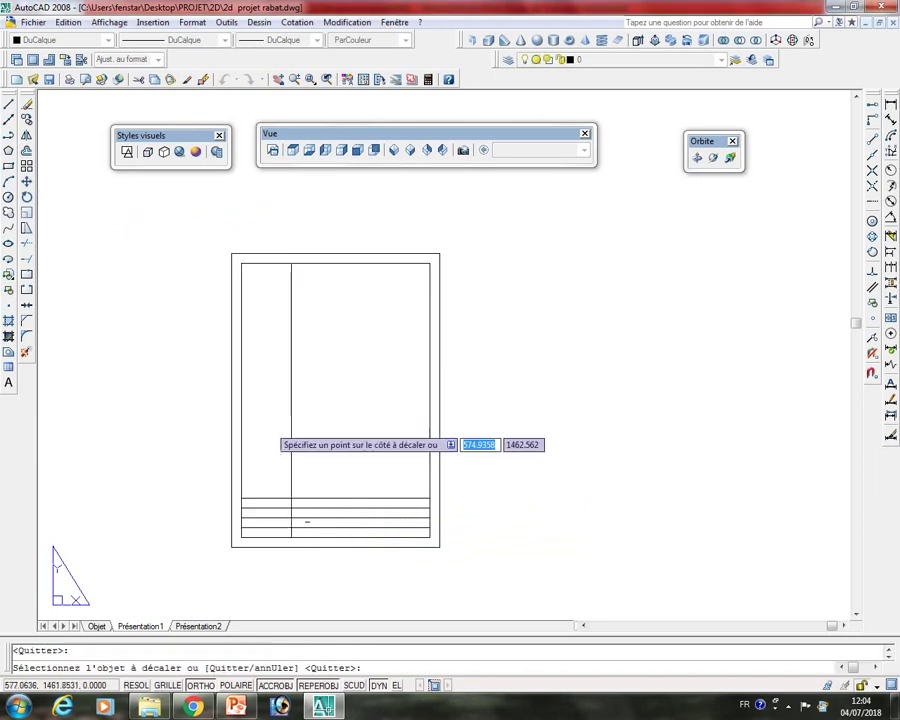
click(330, 440)
click(428, 460)
click(374, 483)
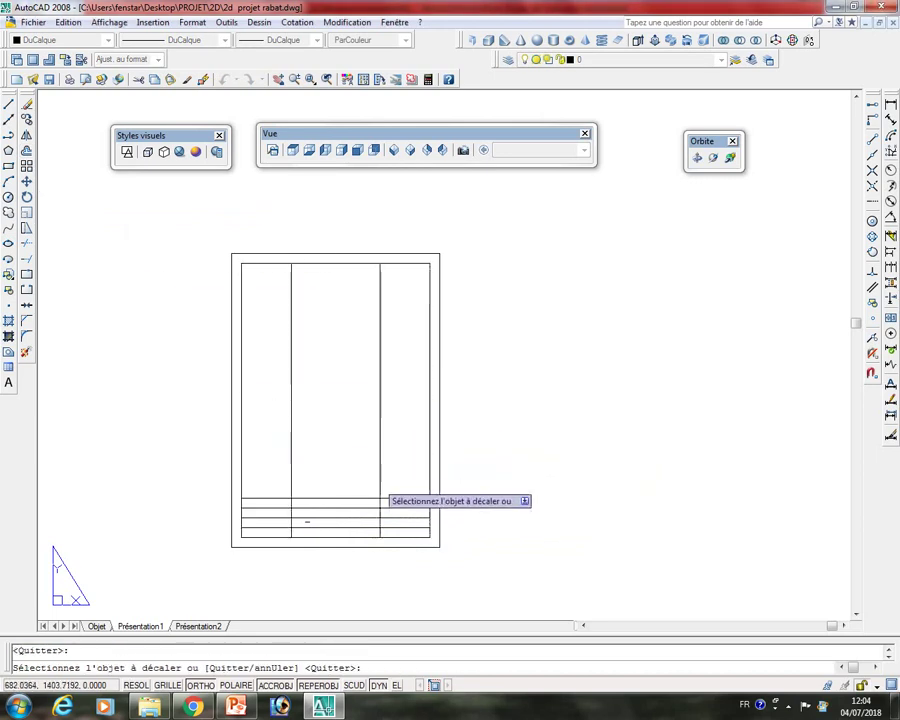
key(Escape)
Delete the stray title-block line and trim the inner vertical lines above the title block
click(352, 497)
key(Delete)
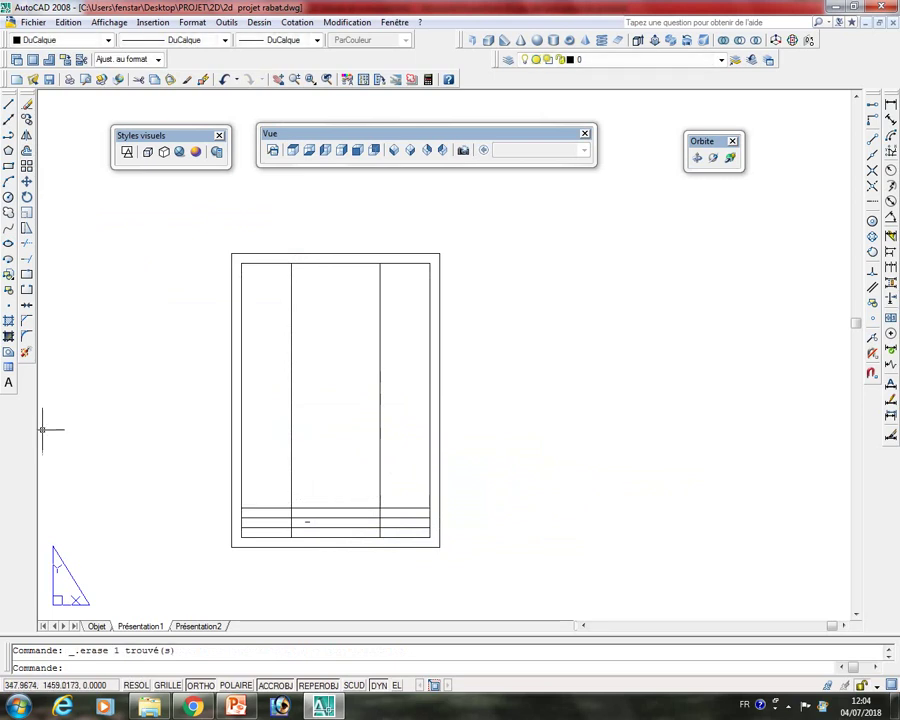
click(26, 243)
key(Return)
click(270, 374)
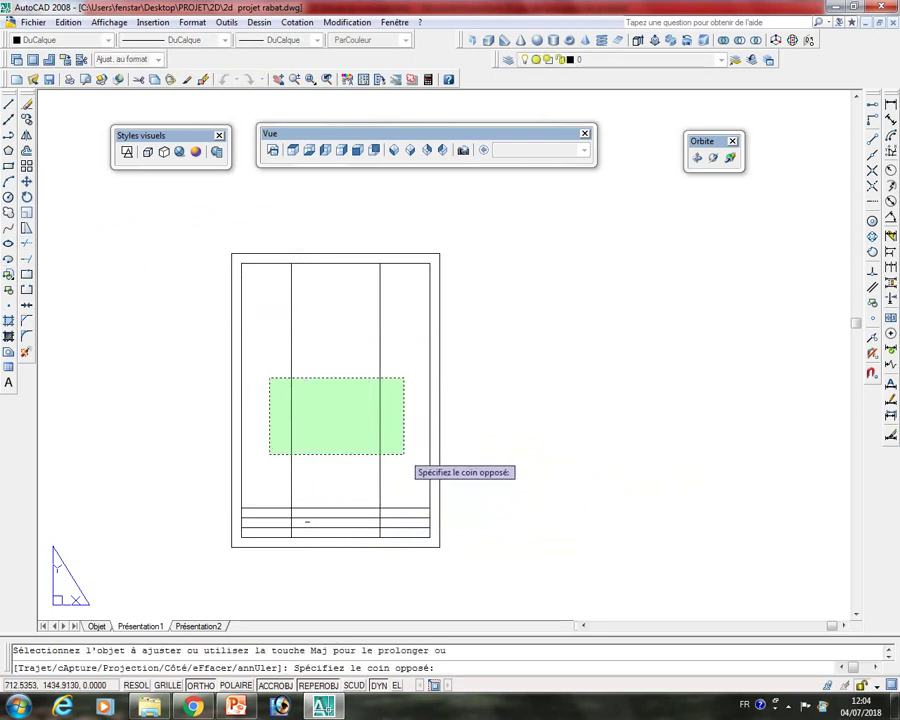
click(408, 458)
scroll(405, 500, down, 4)
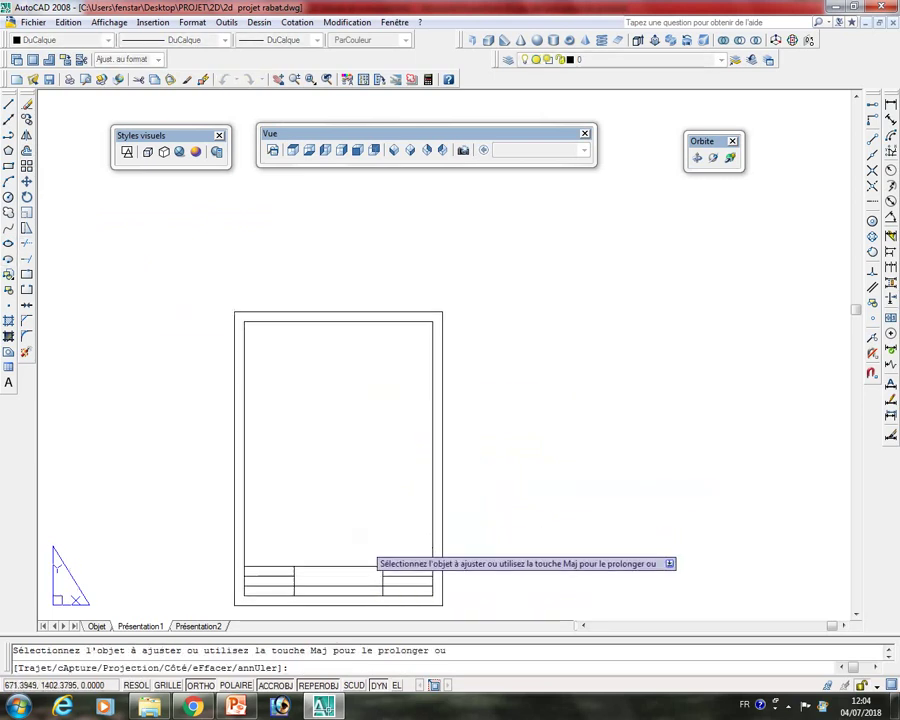
key(Escape)
scroll(390, 490, up, 3)
middle_drag(382, 490, 362, 446)
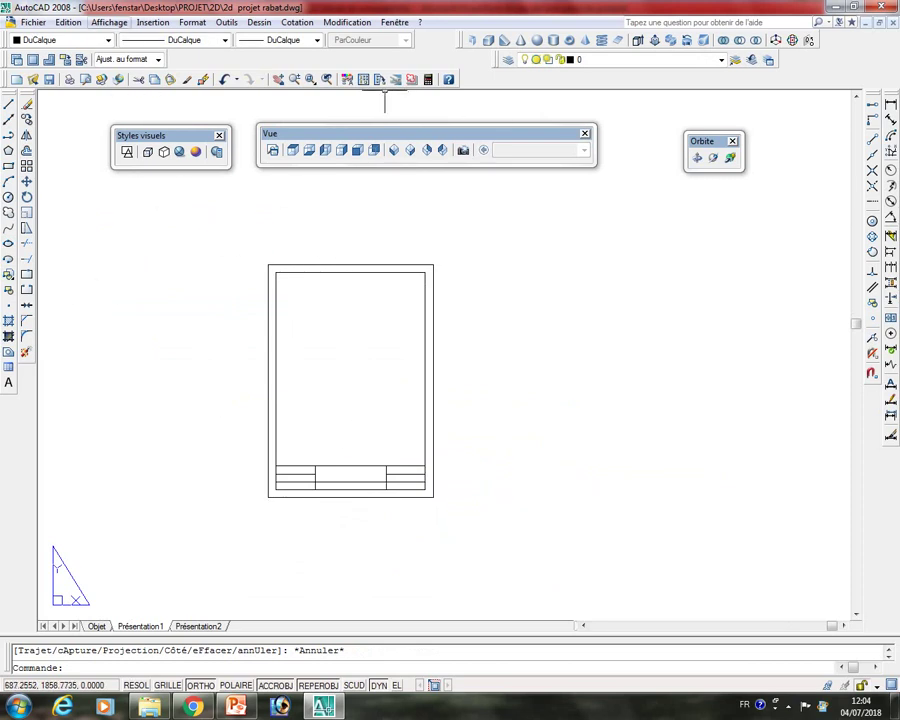
click(101, 79)
click(275, 272)
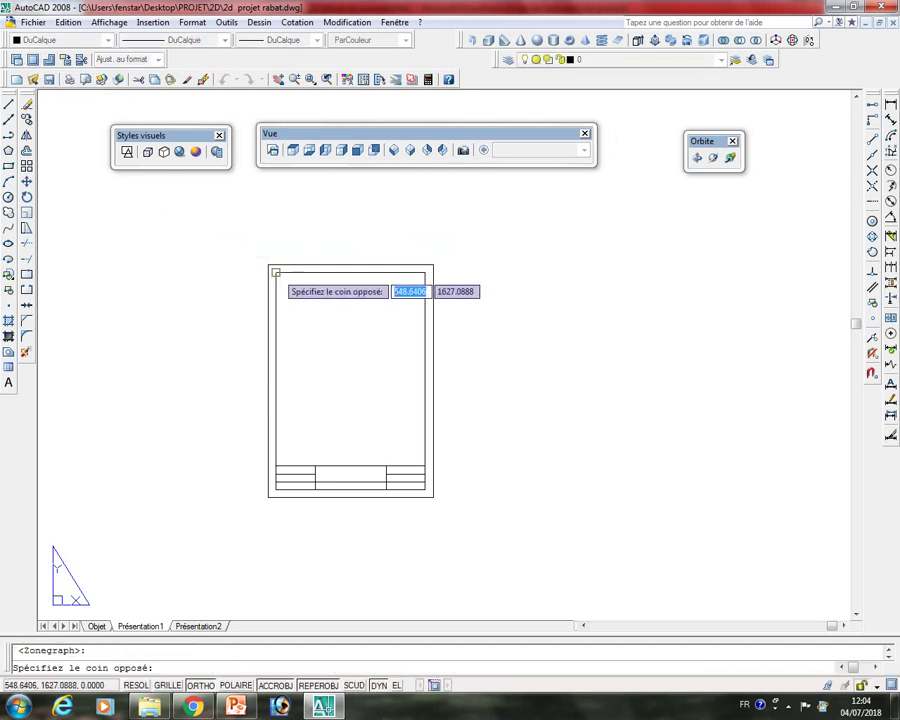
click(424, 466)
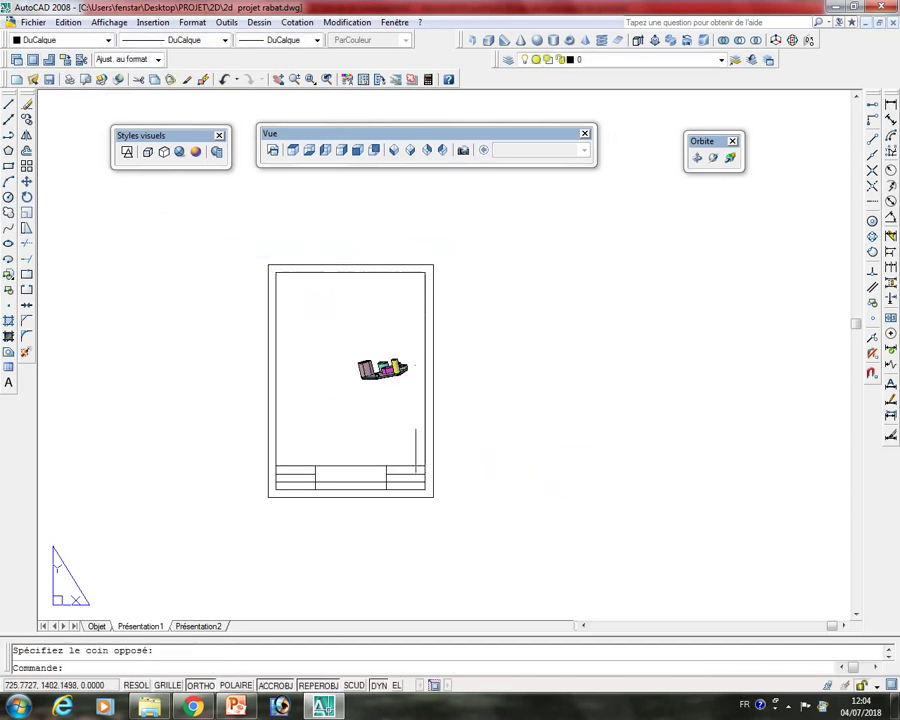
double_click(394, 418)
scroll(394, 400, up, 2)
scroll(394, 400, up, 3)
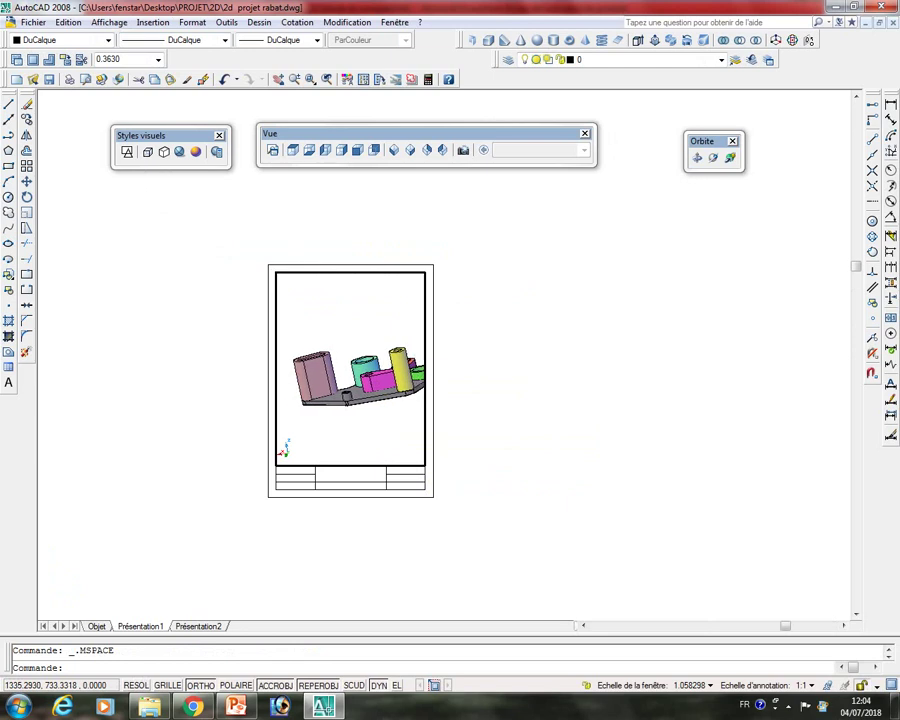
scroll(394, 400, up, 2)
click(713, 157)
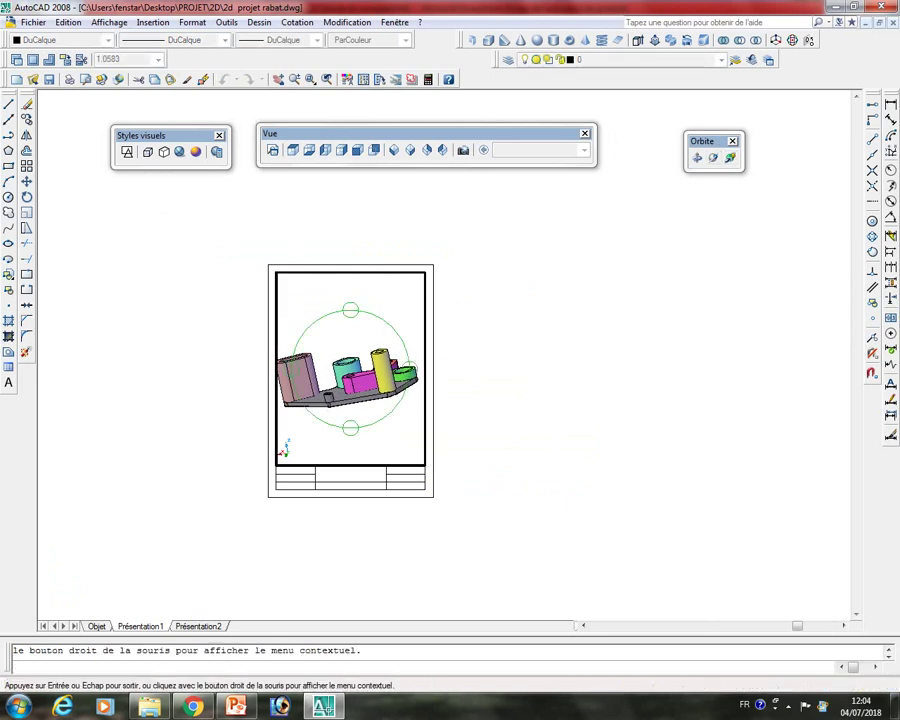
mouse_move(330, 360)
mouse_down()
mouse_move(360, 400)
mouse_move(365, 385)
mouse_move(390, 372)
mouse_up()
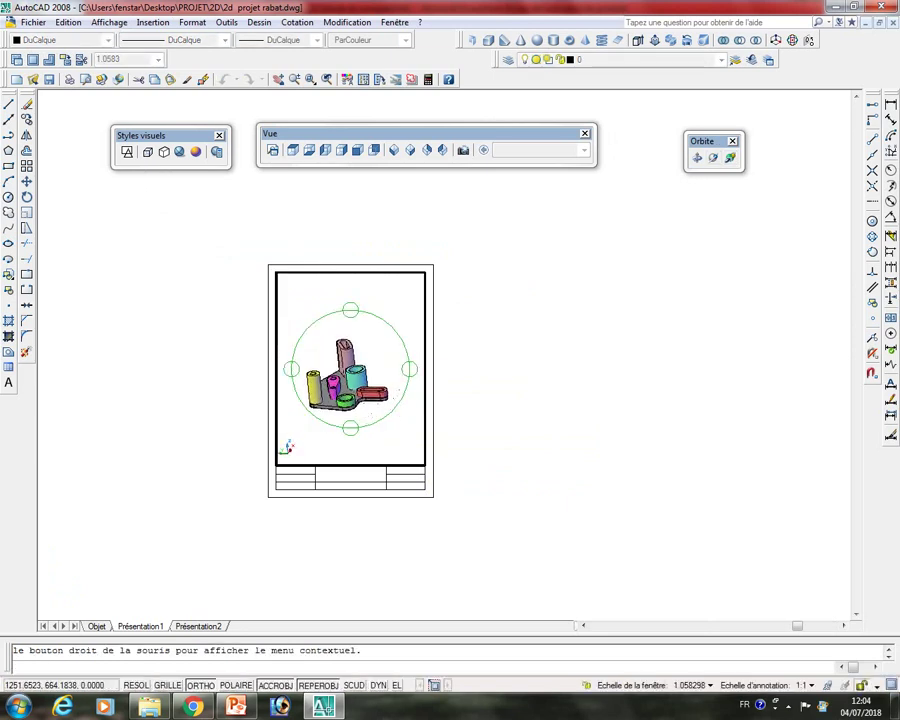
mouse_move(265, 255)
mouse_down()
mouse_move(248, 286)
mouse_move(250, 268)
mouse_up()
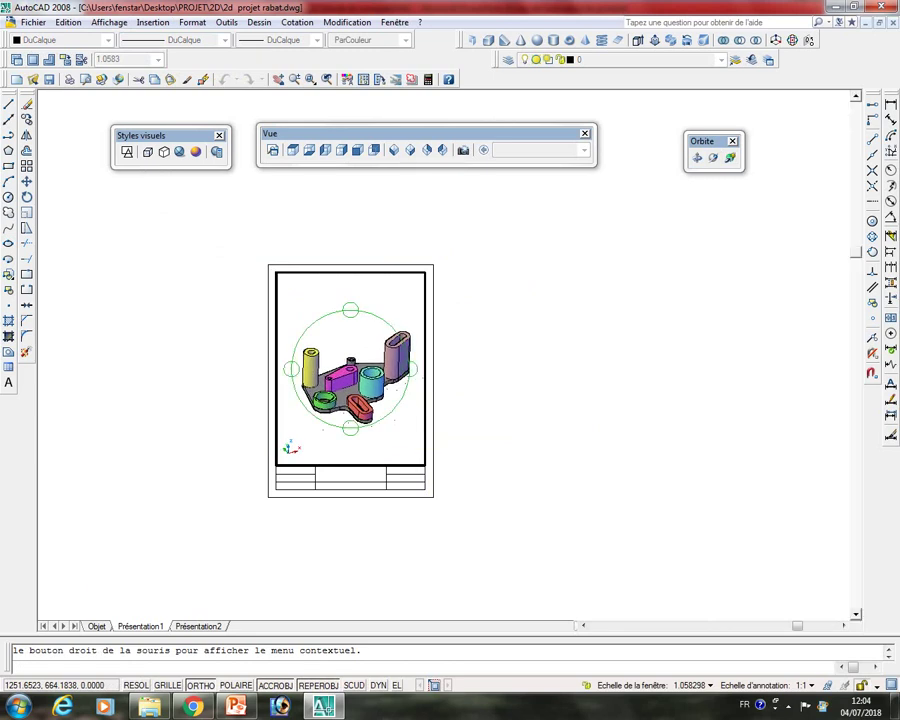
key(Escape)
double_click(484, 392)
scroll(462, 388, up, 6)
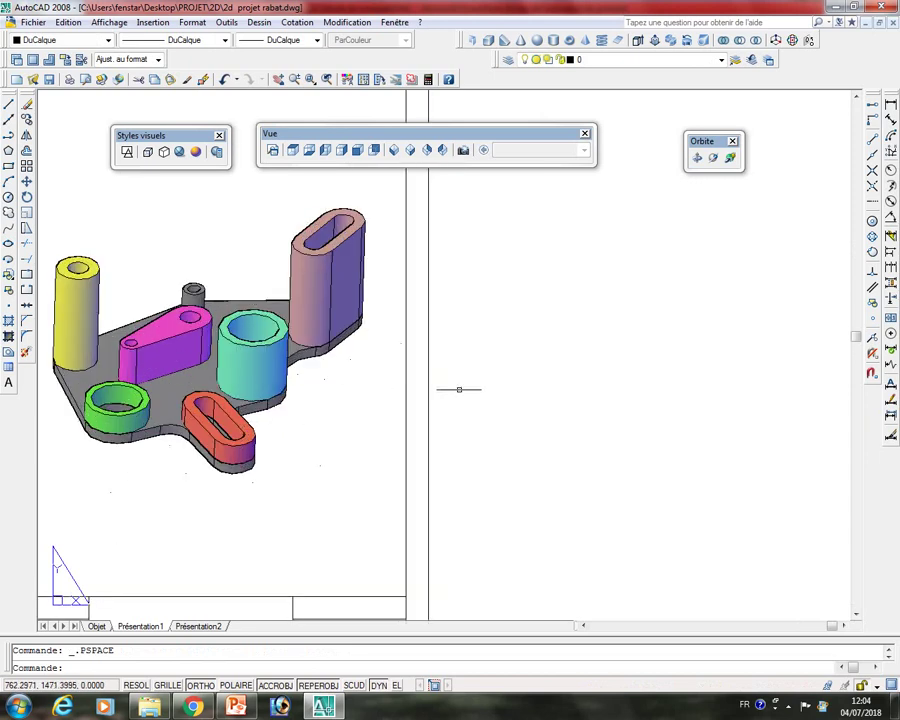
scroll(540, 380, down, 2)
click(519, 358)
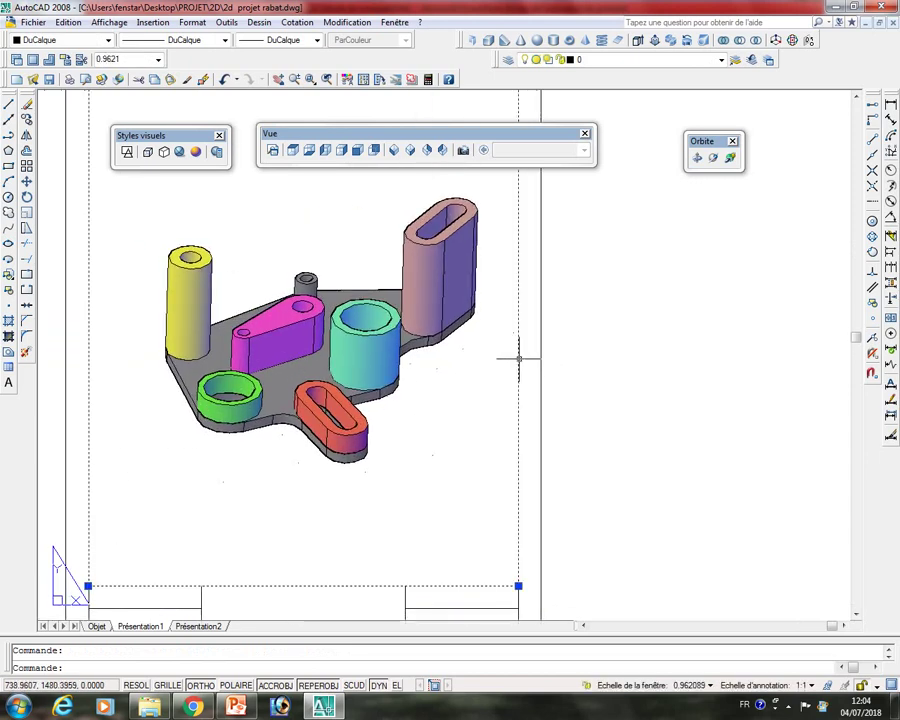
key(Delete)
scroll(518, 358, down, 5)
middle_drag(312, 138, 242, 168)
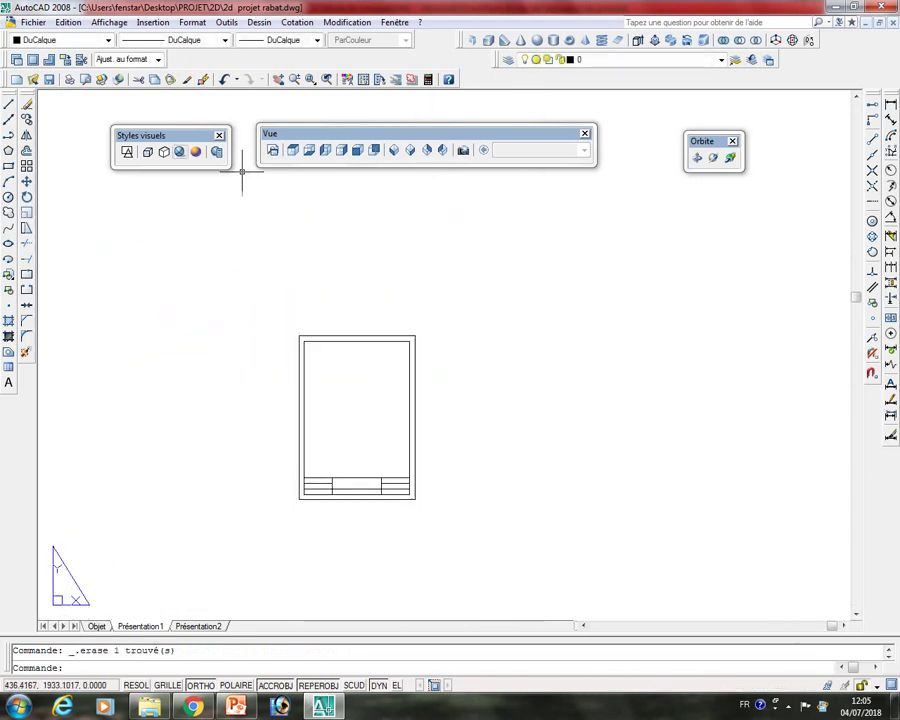
Create a single viewport from the frame's top-left corner to just above the title block
click(109, 22)
mouse_move(122, 198)
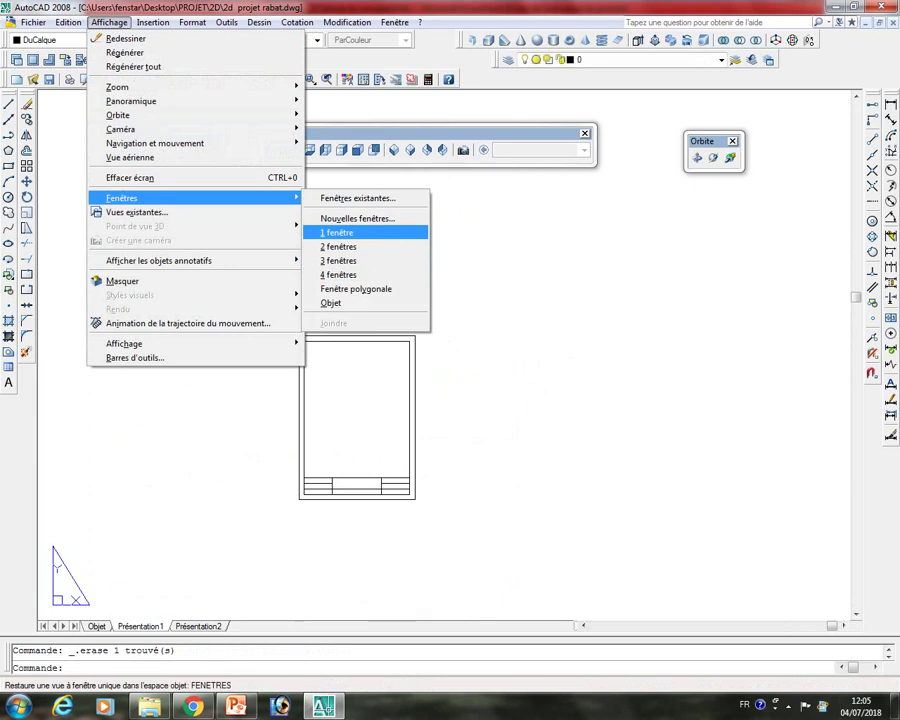
click(338, 232)
click(303, 340)
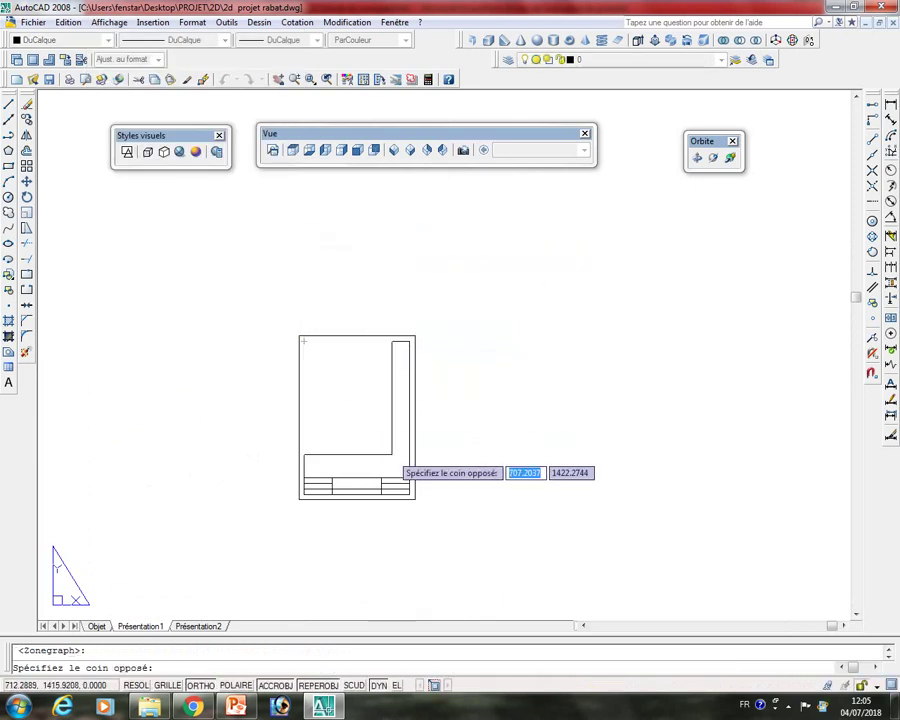
click(409, 484)
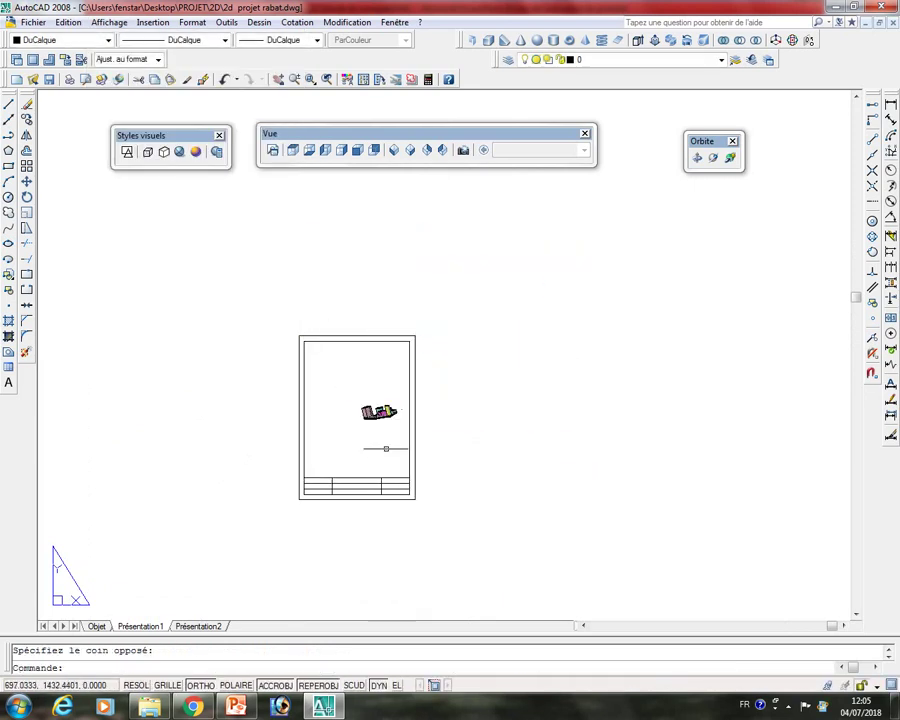
Zoom, pan and orbit the part inside the viewport to an oblique top view
double_click(380, 430)
scroll(356, 420, up, 2)
scroll(360, 410, up, 2)
middle_drag(350, 410, 360, 405)
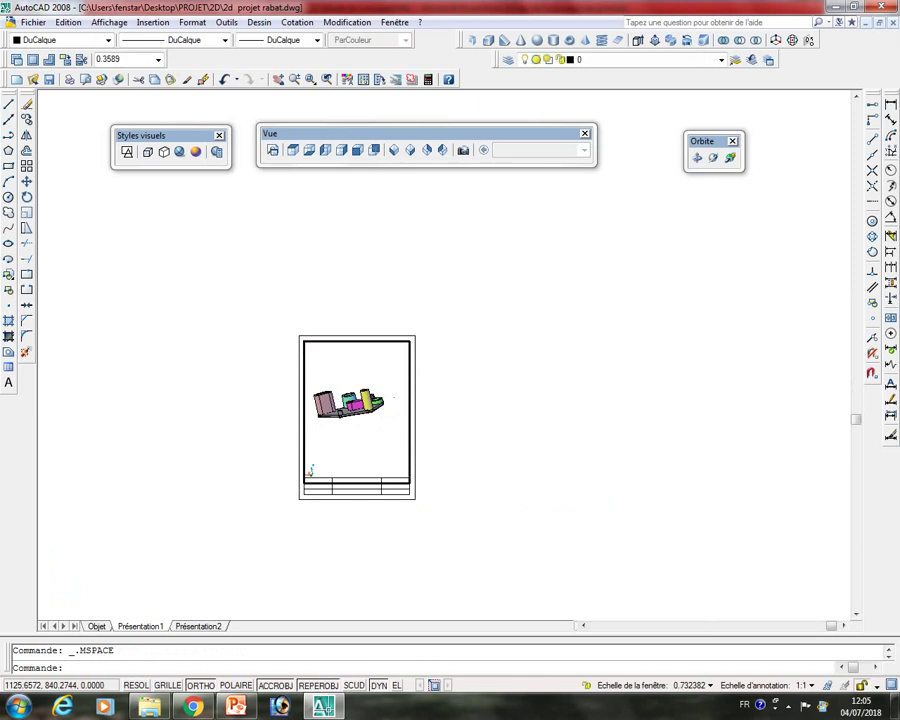
click(713, 157)
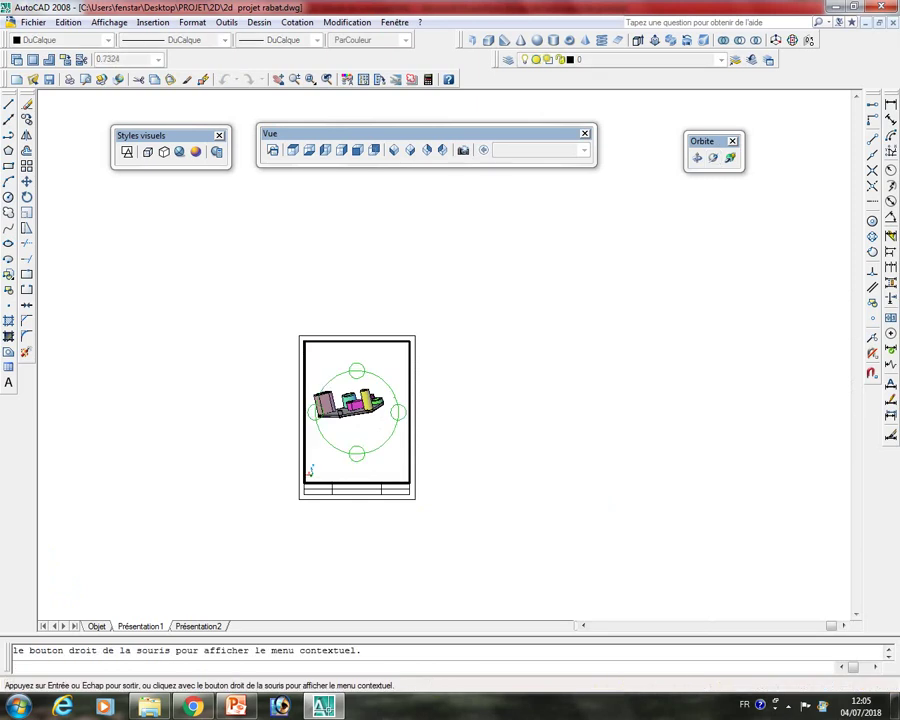
mouse_move(357, 400)
mouse_down()
mouse_move(375, 420)
mouse_move(380, 410)
mouse_move(372, 415)
mouse_up()
scroll(357, 410, up, 2)
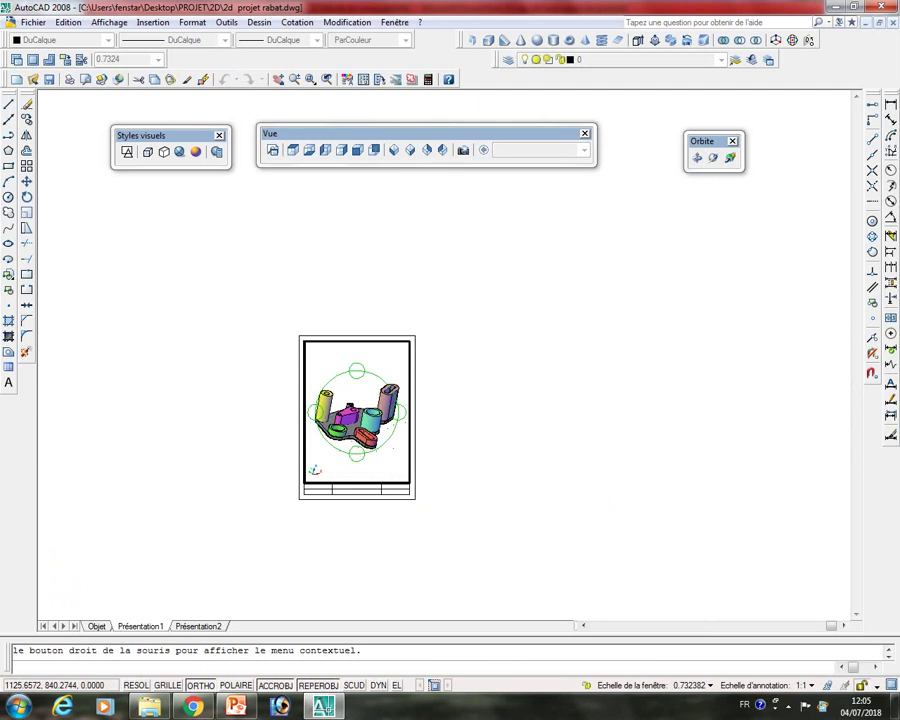
shift+middle_drag(357, 410, 372, 415)
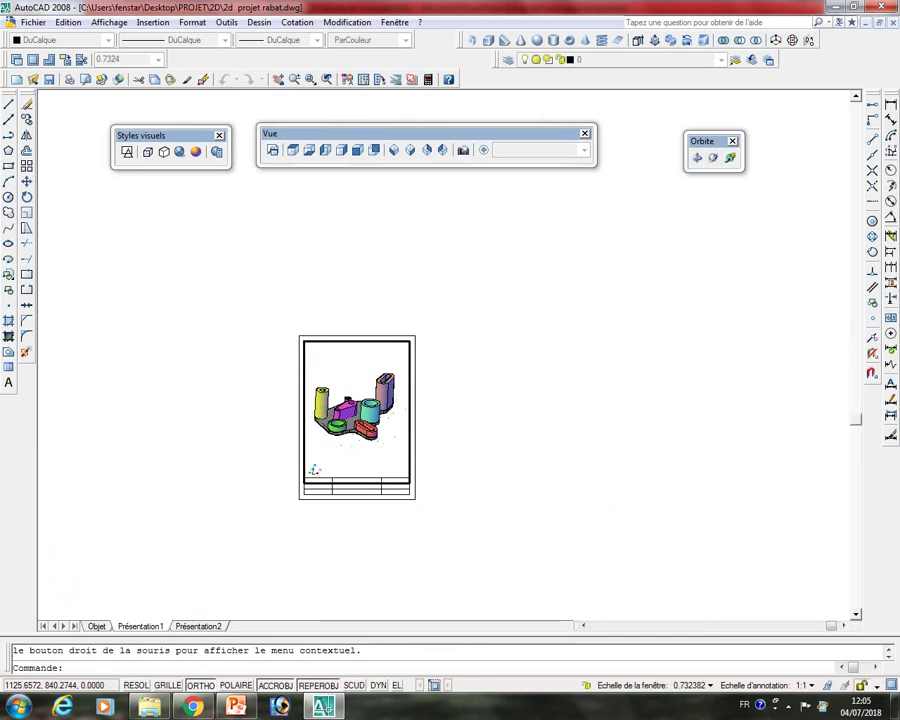
double_click(429, 409)
middle_drag(429, 409, 486, 403)
Zoom and pan around the Présentation1 sheet to inspect the framed viewport
click(486, 403)
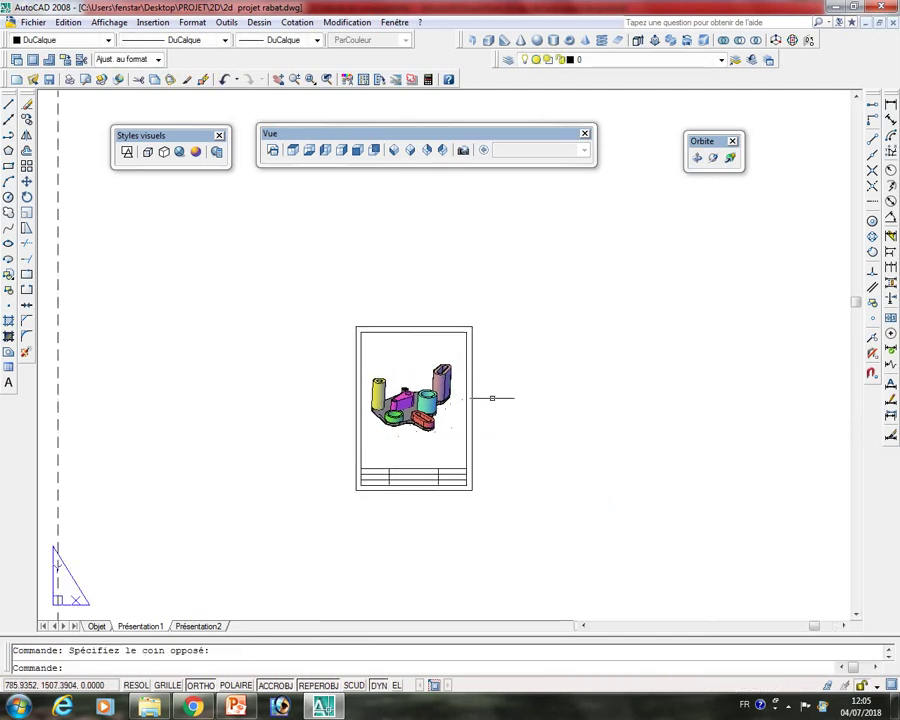
scroll(422, 403, up, 5)
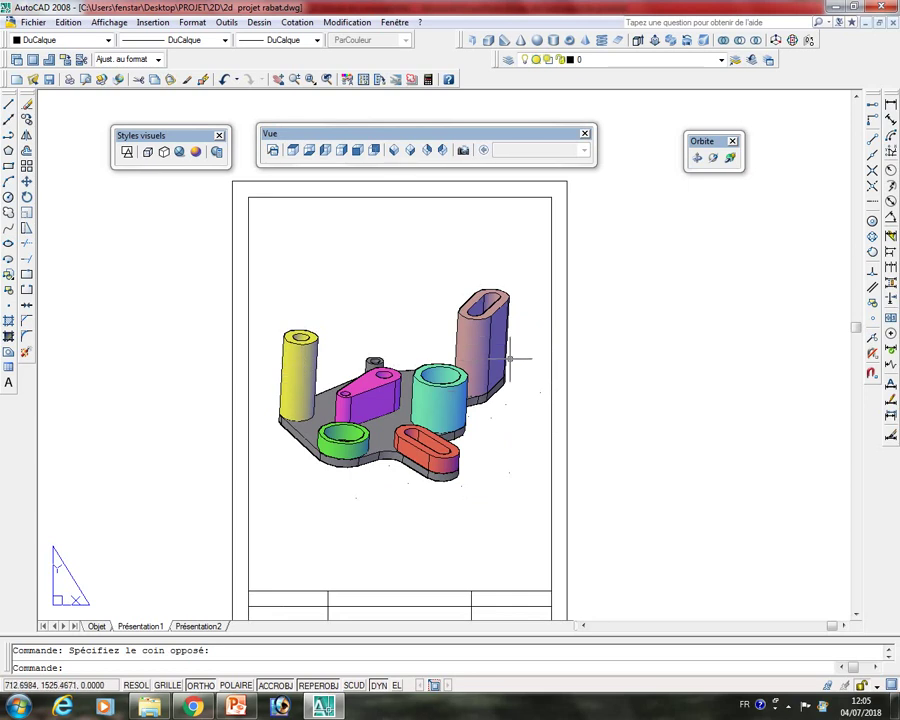
scroll(400, 380, down, 4)
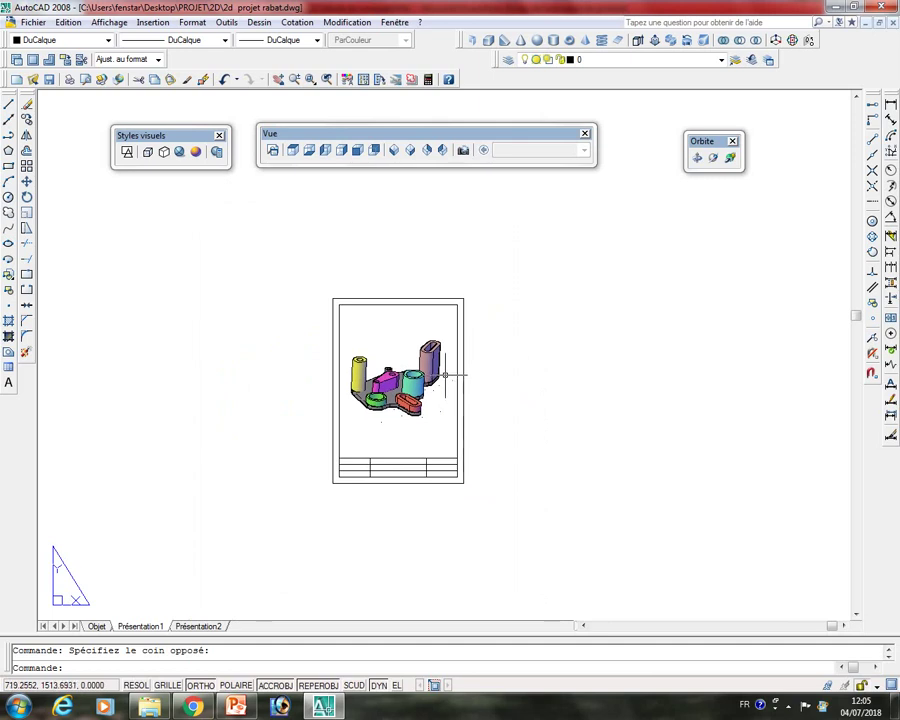
middle_drag(445, 375, 437, 395)
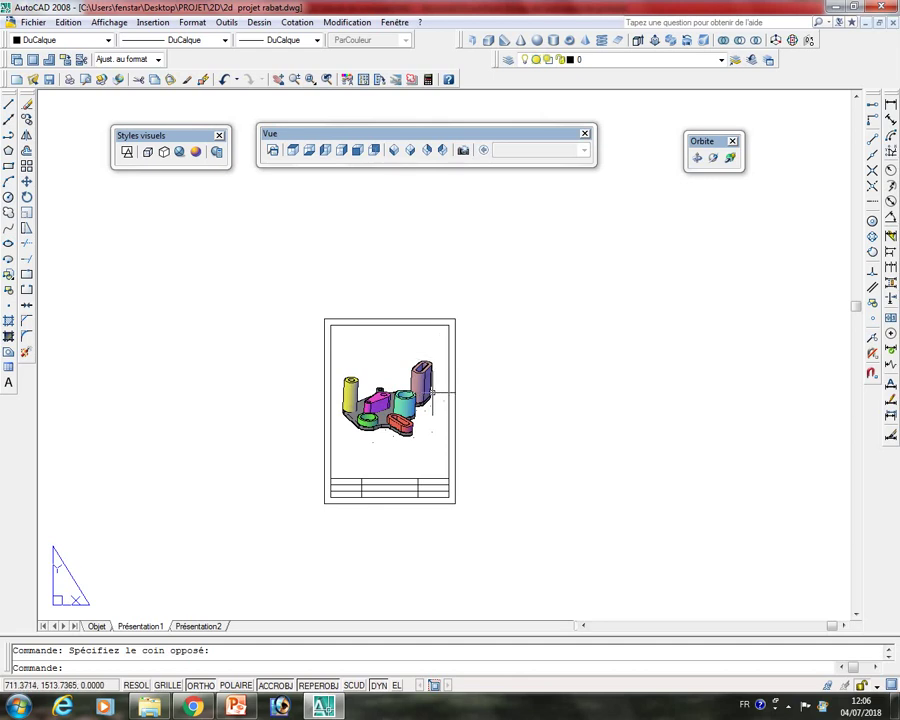
middle_drag(428, 396, 426, 398)
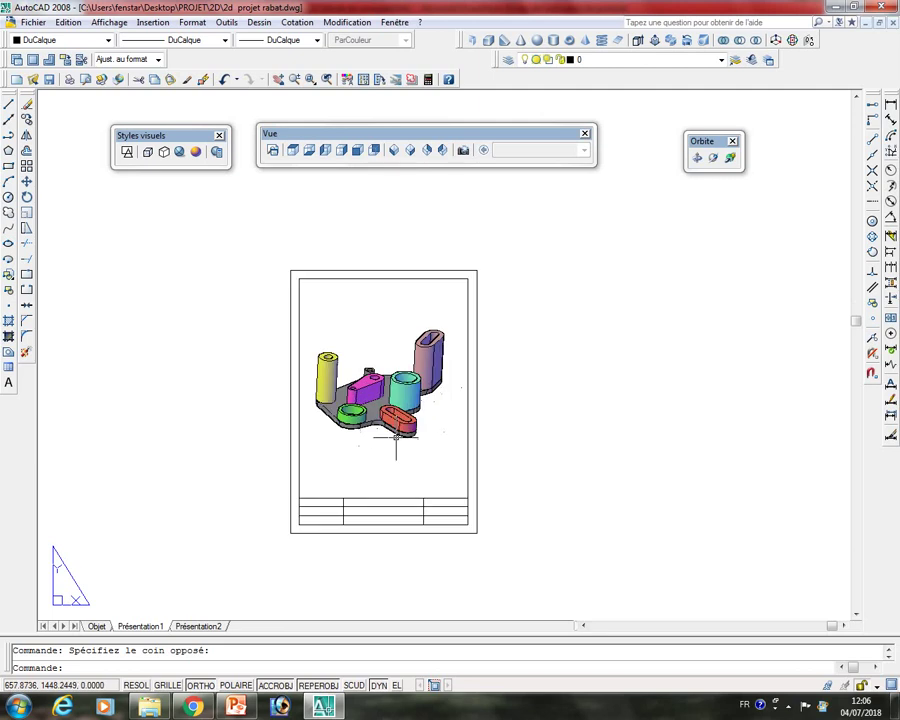
Switch to the Présentation2 layout and zoom in
click(200, 626)
scroll(281, 547, up, 1)
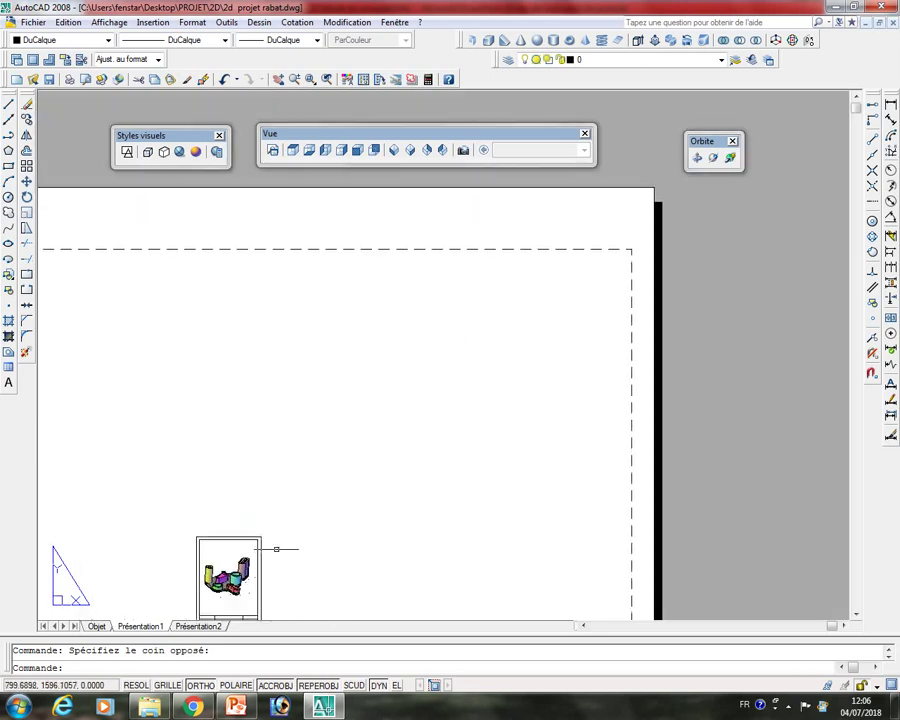
scroll(270, 540, up, 2)
scroll(250, 530, up, 1)
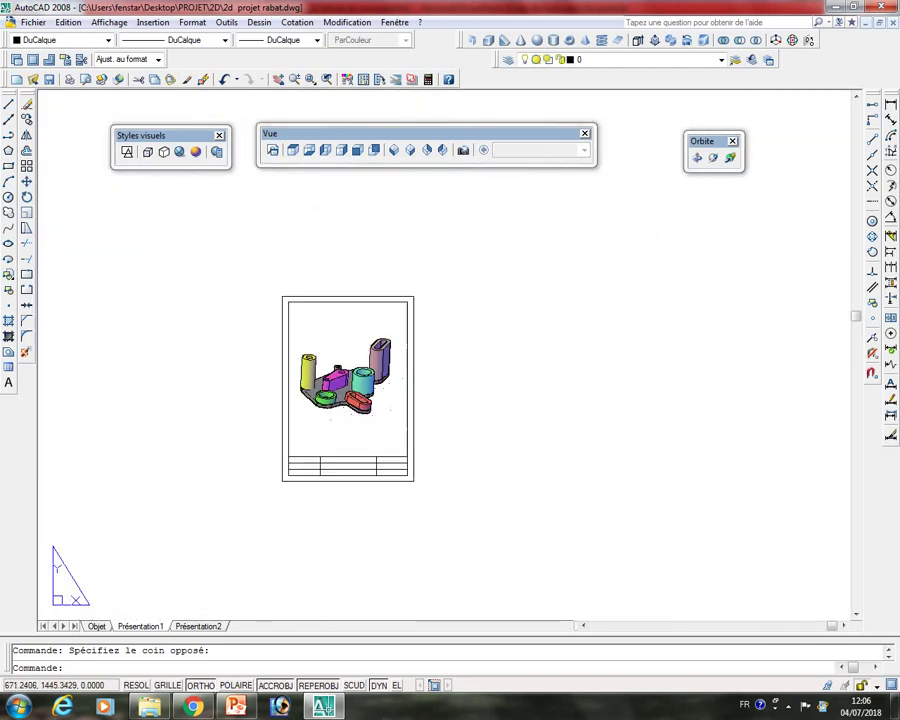
Switch to model space and orbit the coloured part to an oblique top view, zoomed in
click(96, 626)
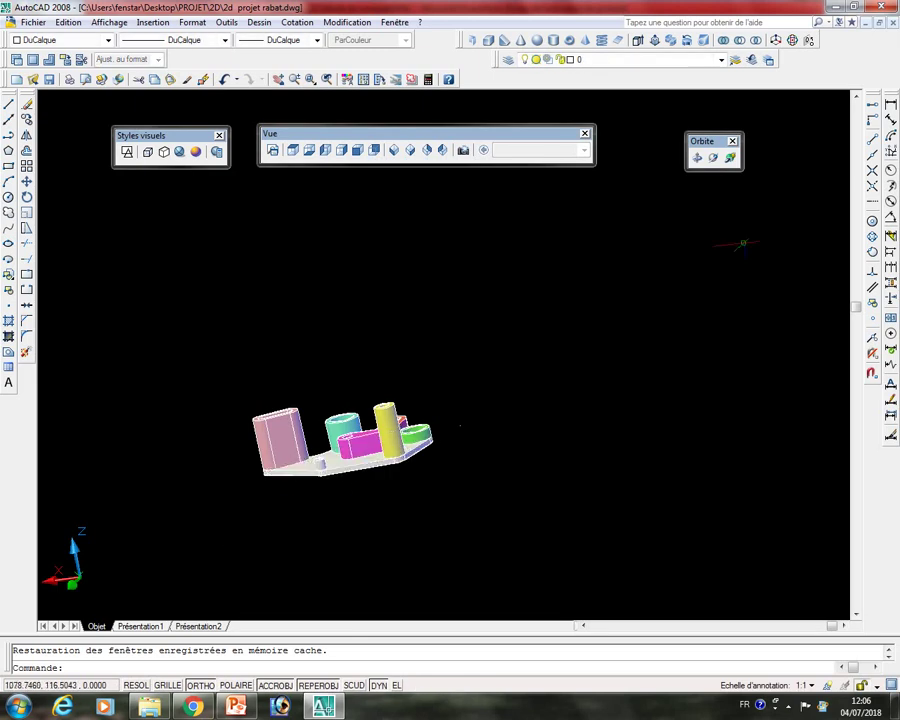
click(713, 157)
mouse_move(458, 426)
mouse_down()
mouse_move(435, 428)
mouse_move(458, 449)
mouse_move(558, 401)
mouse_move(533, 428)
mouse_up()
scroll(447, 390, up, 3)
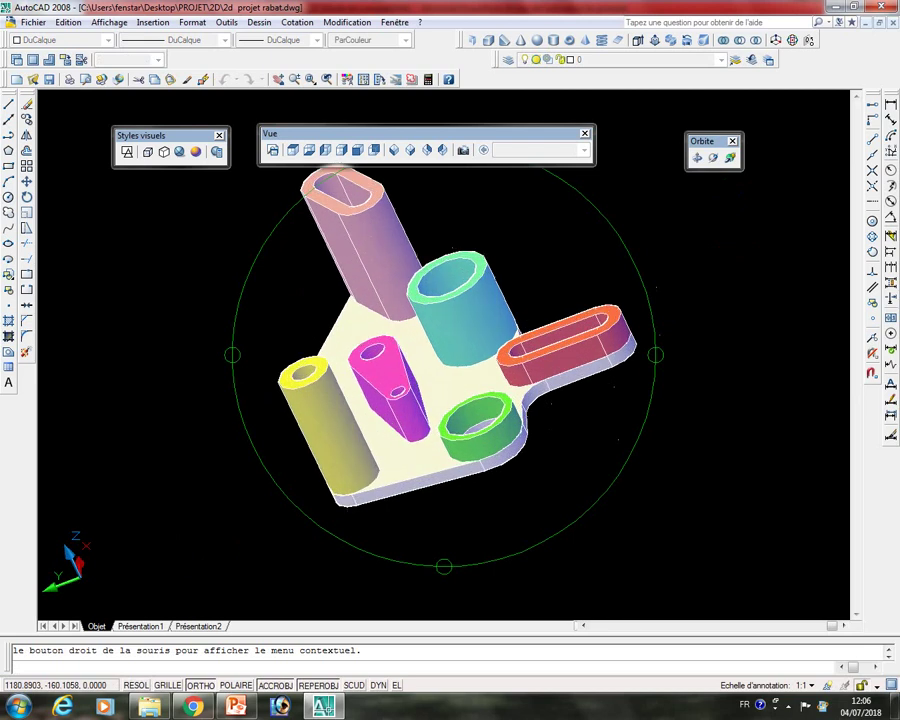
key(Escape)
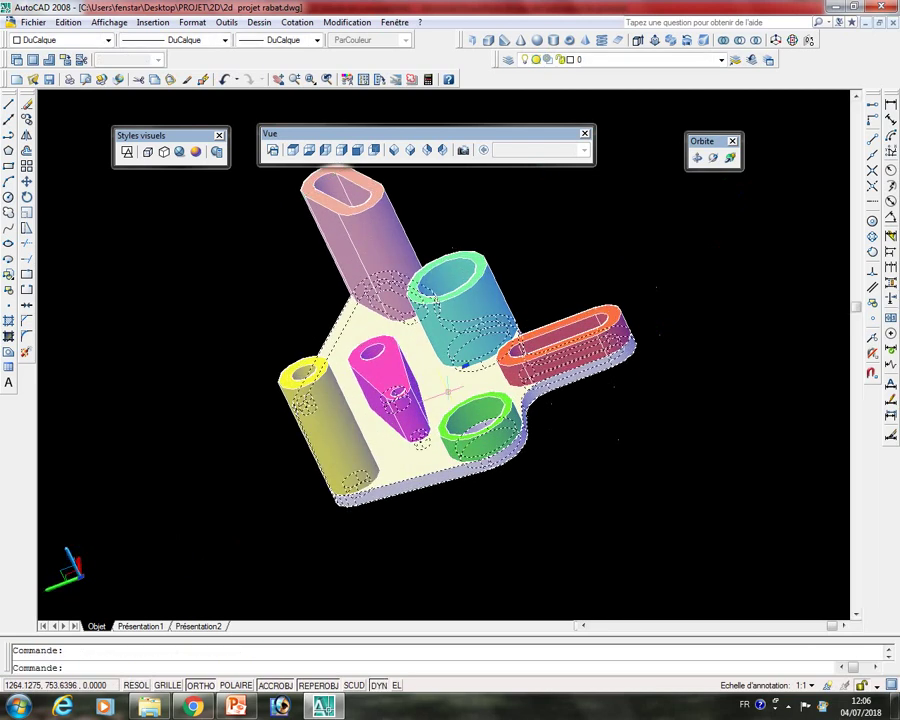
key(Escape)
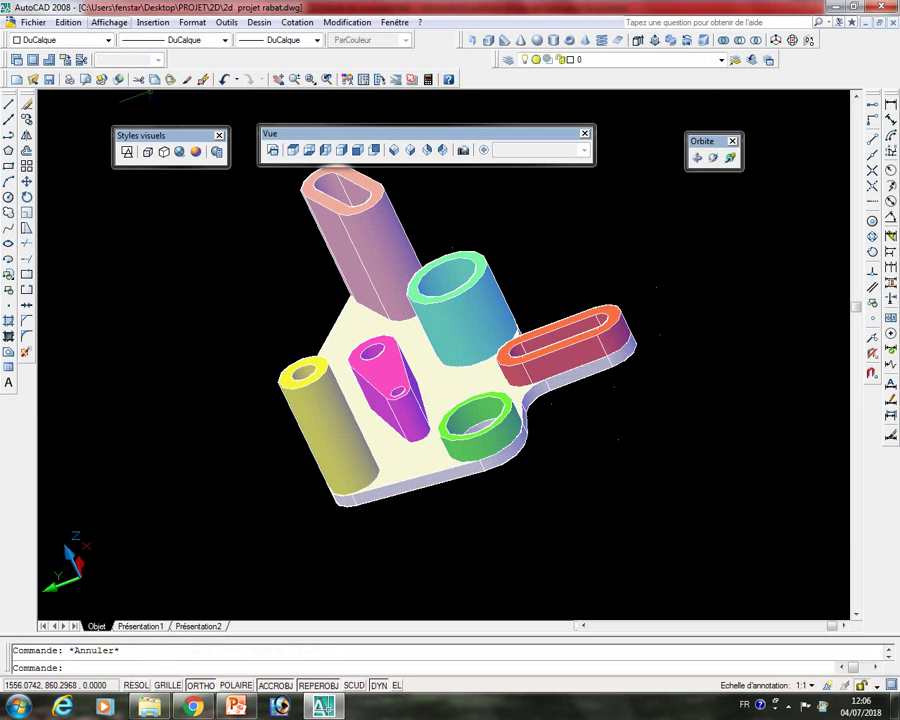
click(109, 22)
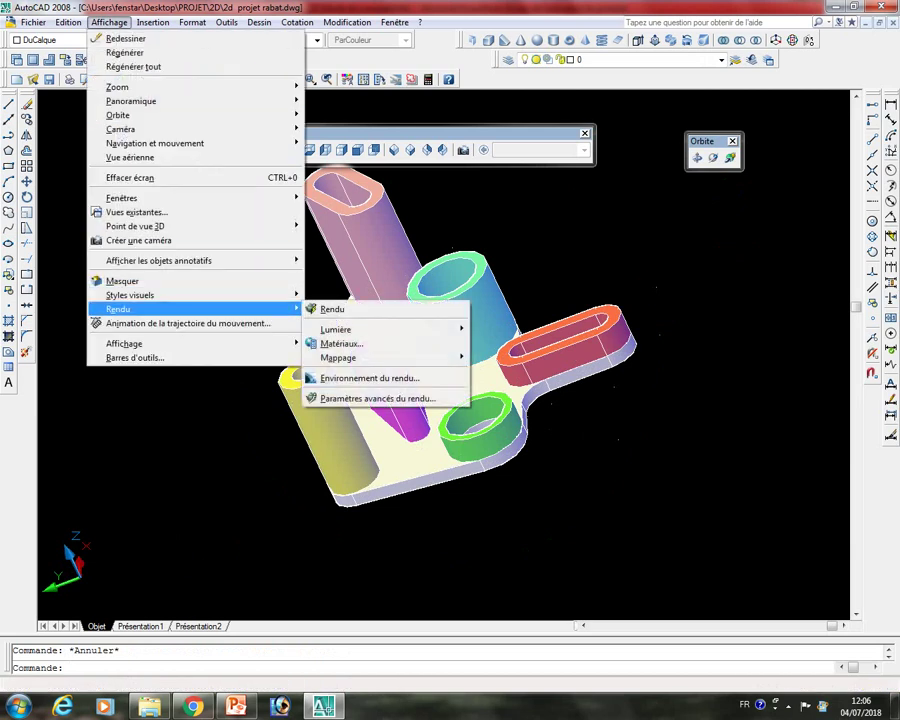
Create a new material, Matériau 1, from the Materials palette
click(340, 343)
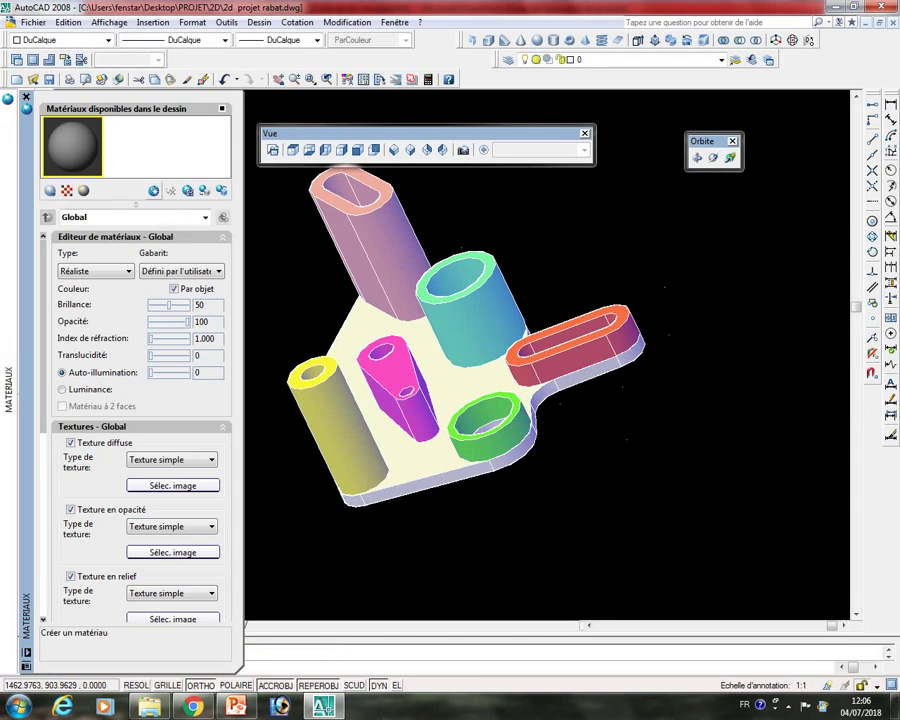
click(153, 190)
key(Return)
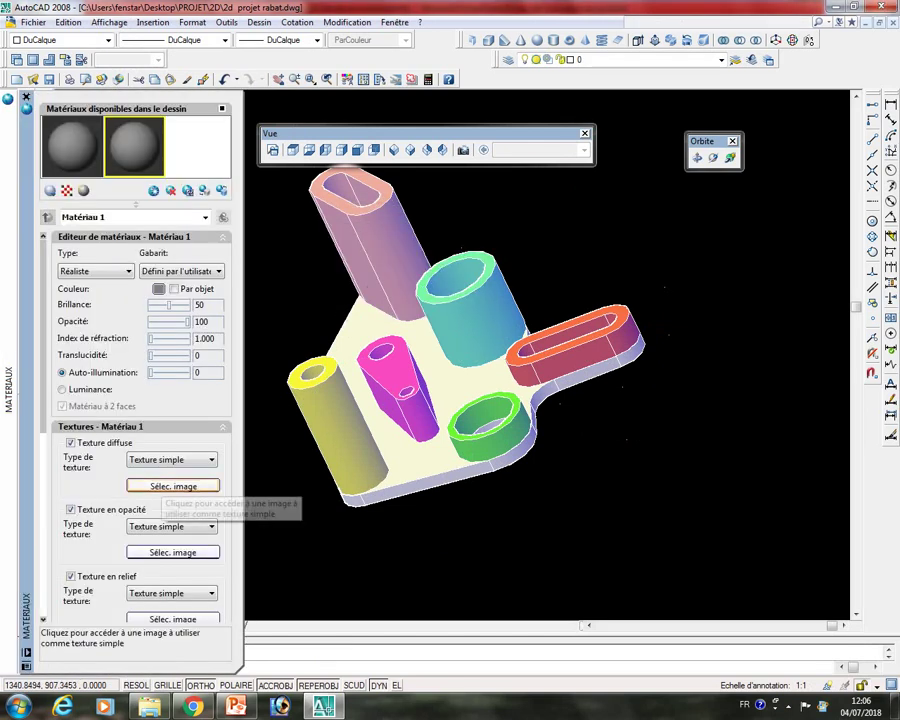
Browse for a diffuse texture image but cancel, leaving Matériau 1 untextured, and orbit the part slightly
click(172, 485)
scroll(318, 245, down, 2)
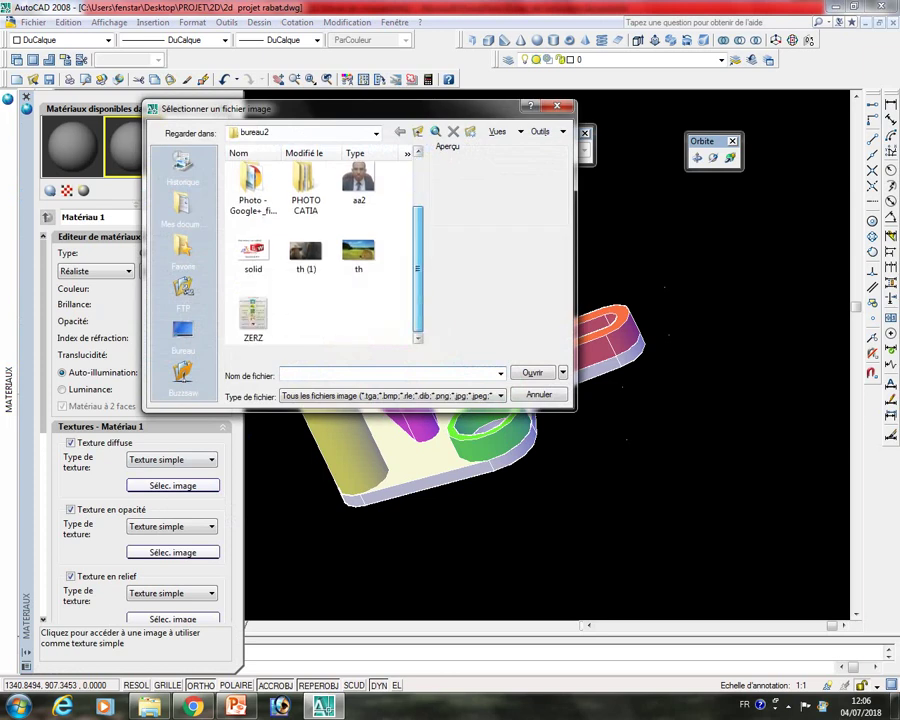
scroll(318, 245, up, 2)
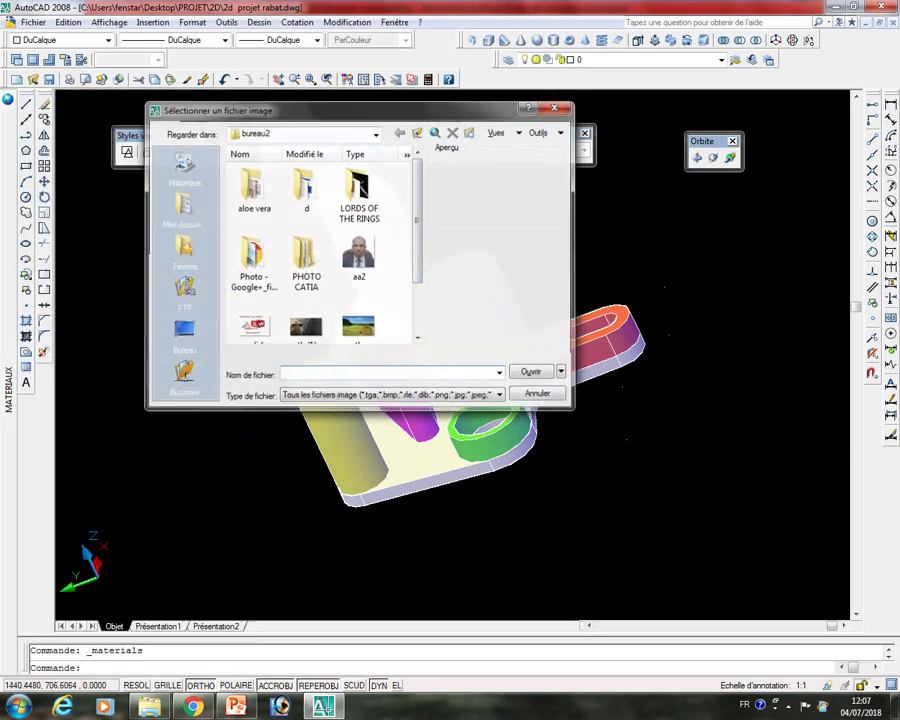
key(Escape)
shift+middle_drag(430, 380, 480, 398)
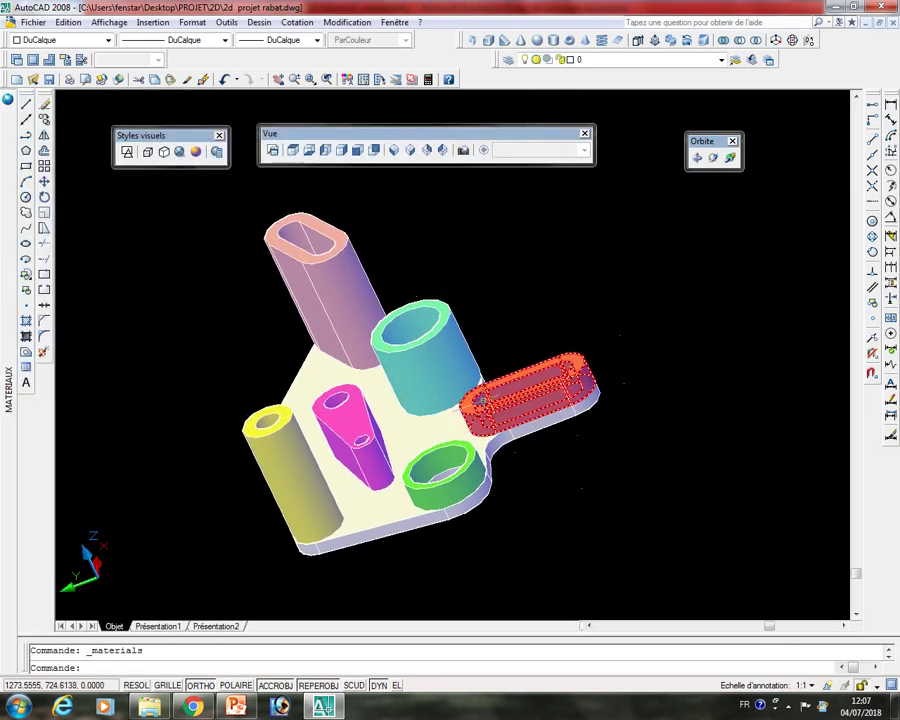
shift+middle_drag(480, 398, 740, 95)
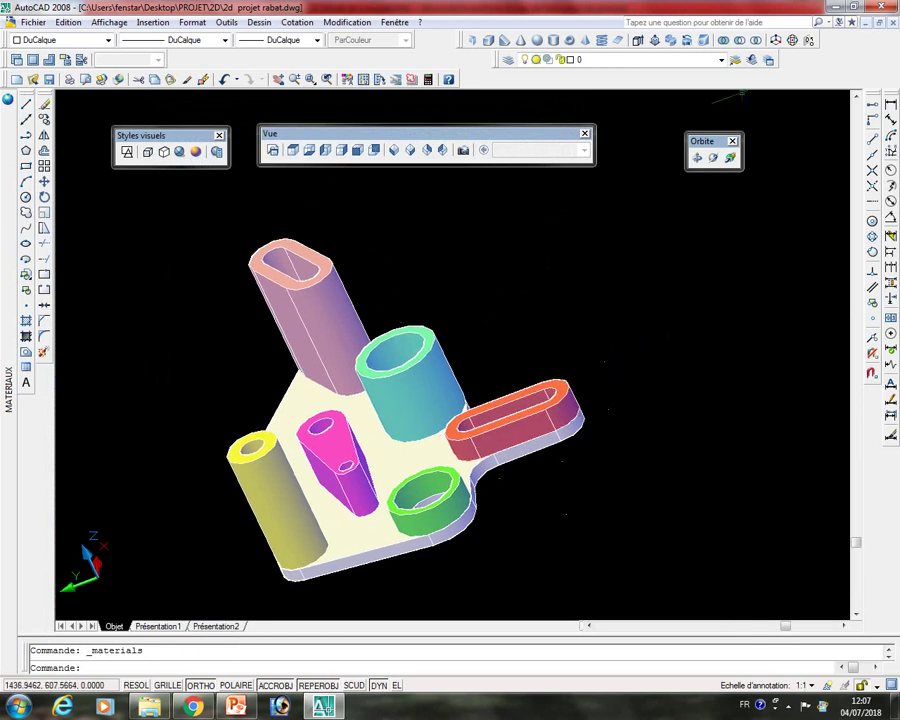
Switch to the PowerPoint slide, minimize it to the desktop, and bring AutoCAD back from the taskbar
key(alt+Tab)
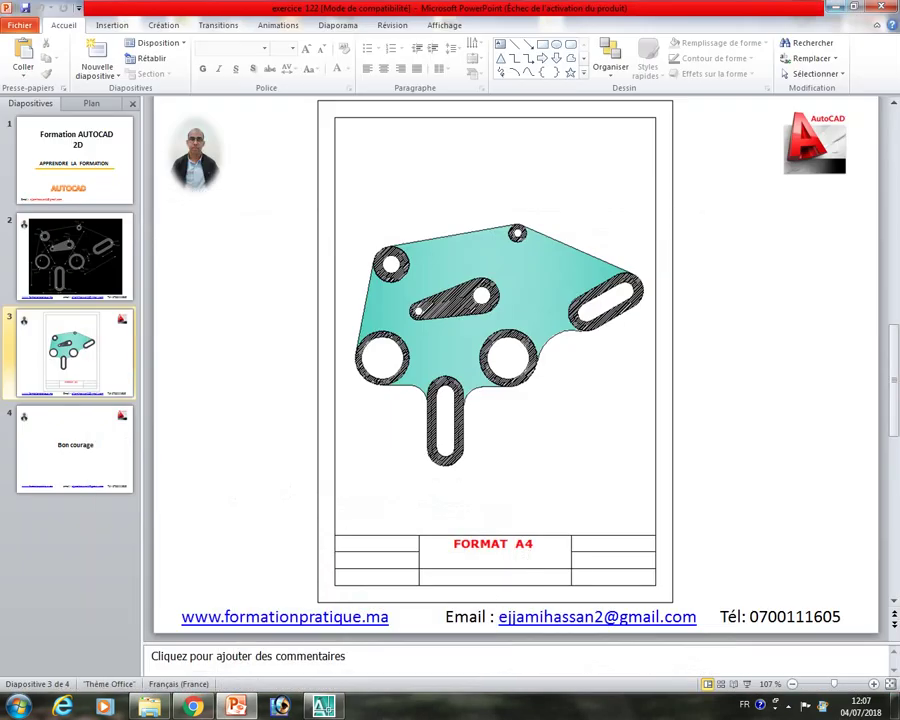
key(super+d)
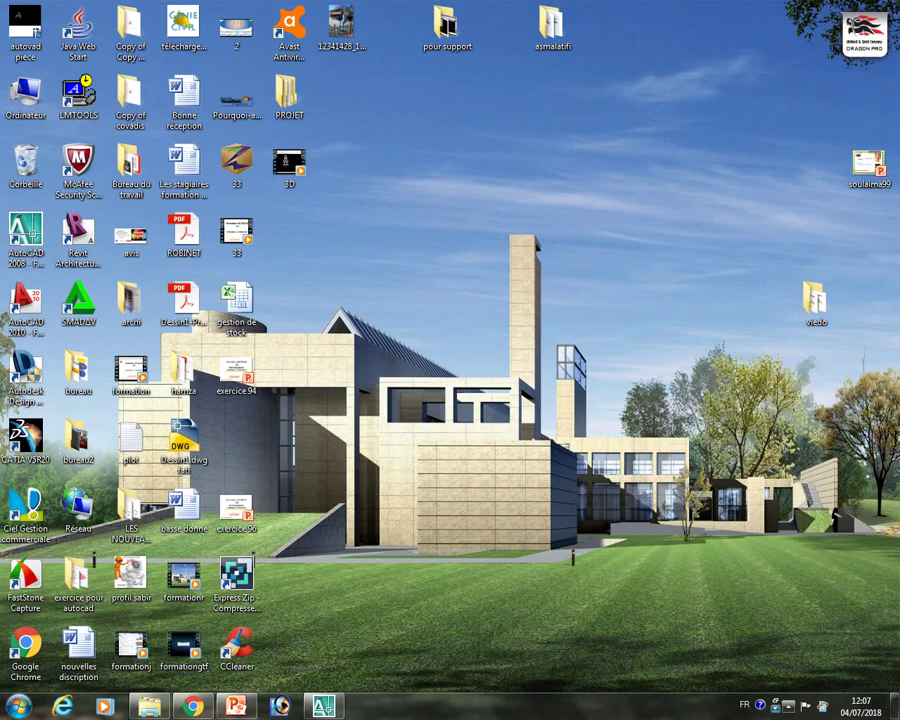
click(775, 705)
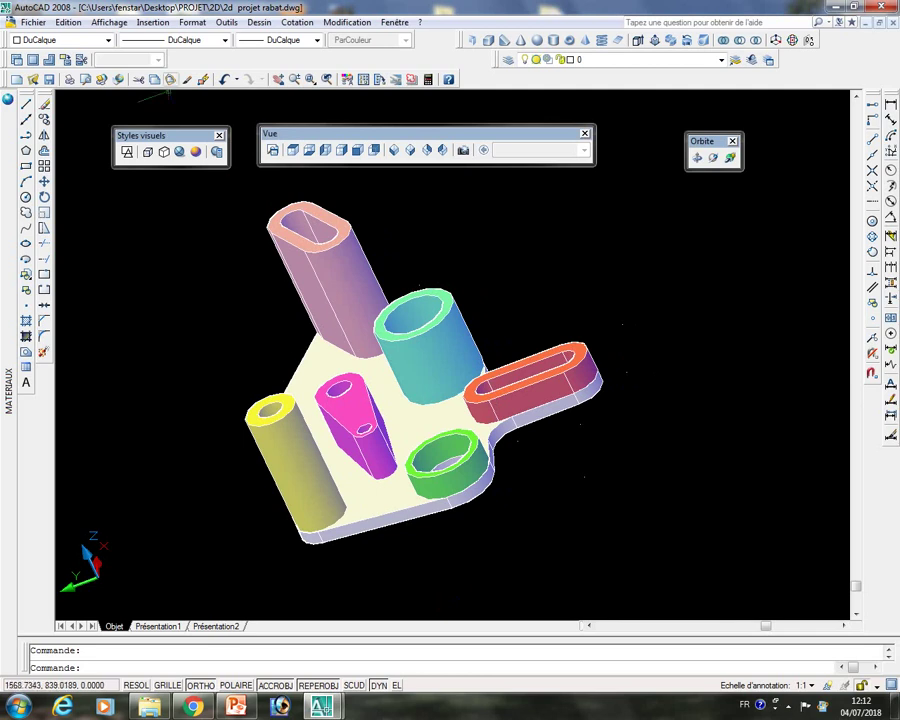
Create Matériau 2 with the image th.jpg as its diffuse texture
click(109, 22)
mouse_move(118, 309)
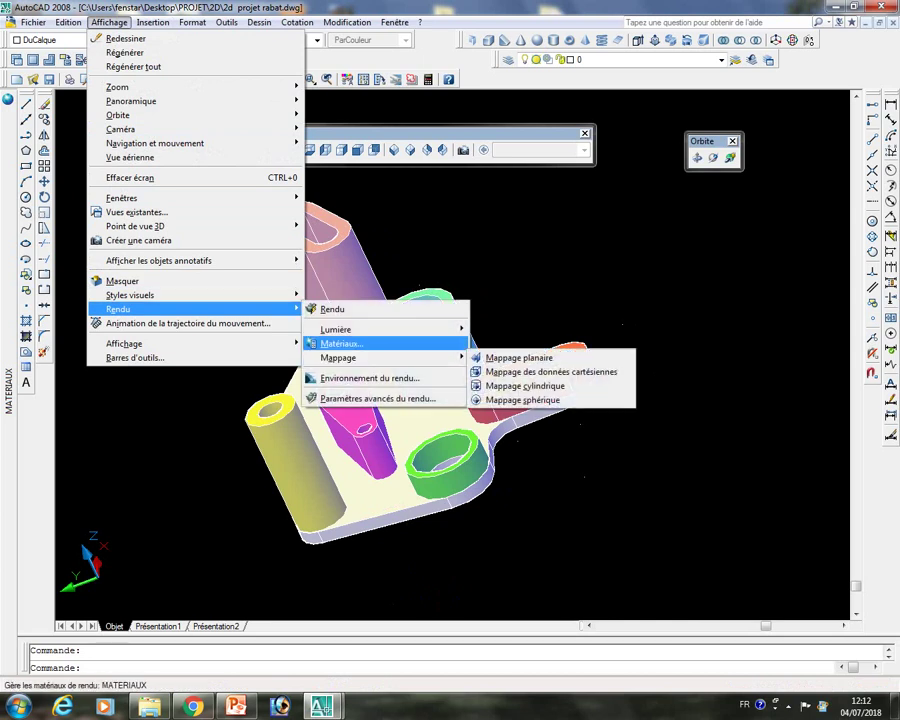
click(341, 343)
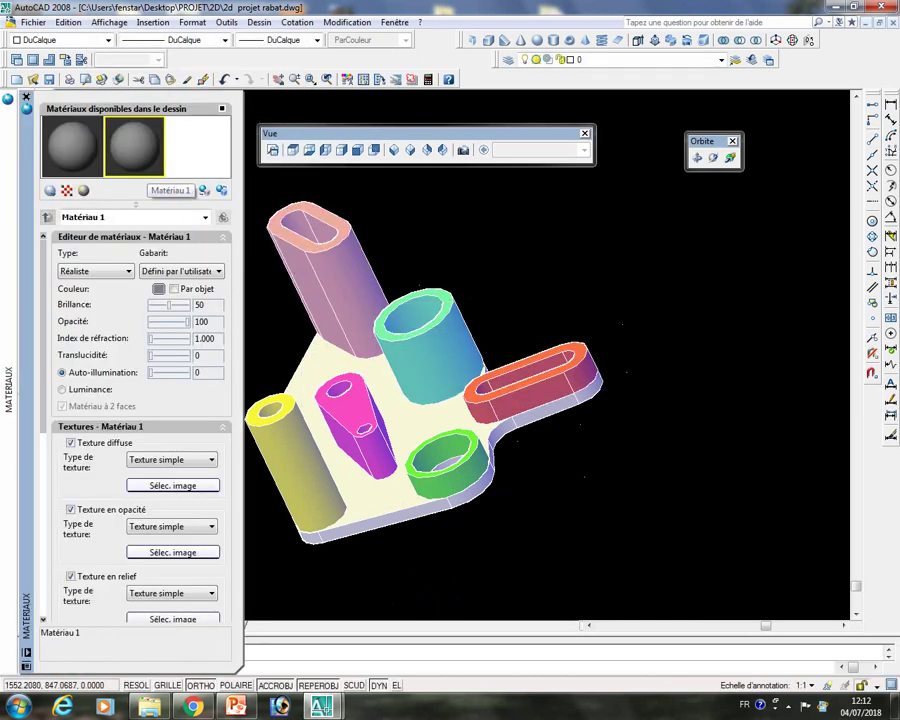
click(154, 190)
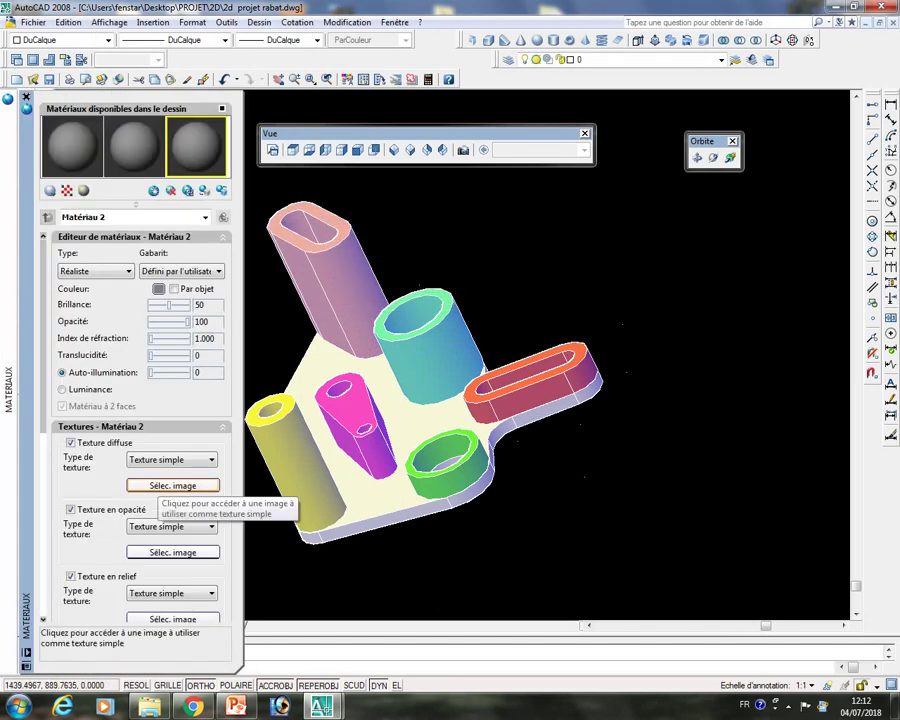
click(172, 485)
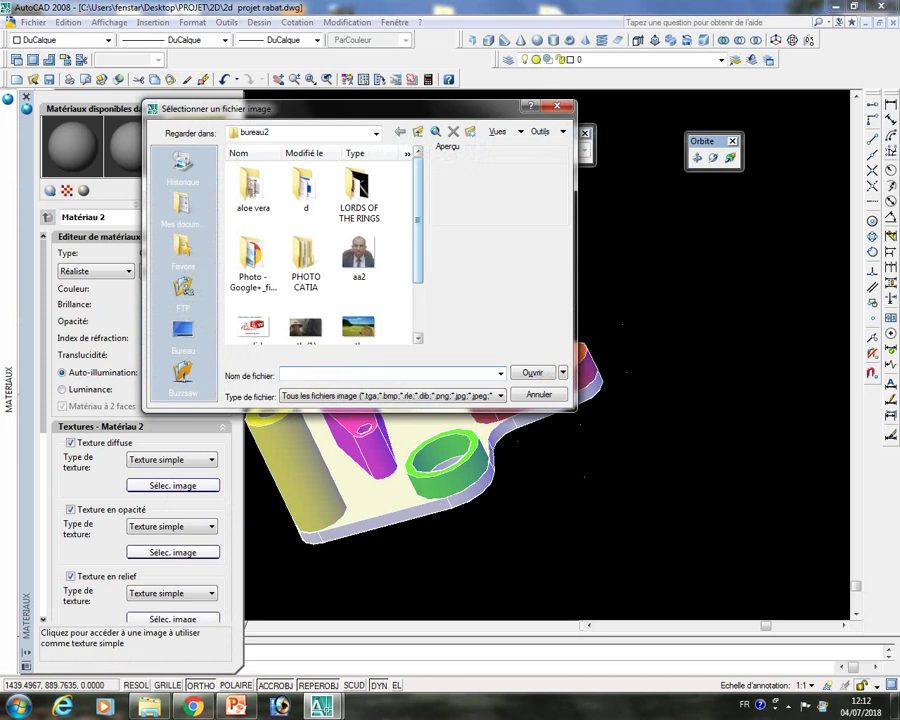
scroll(320, 245, down, 2)
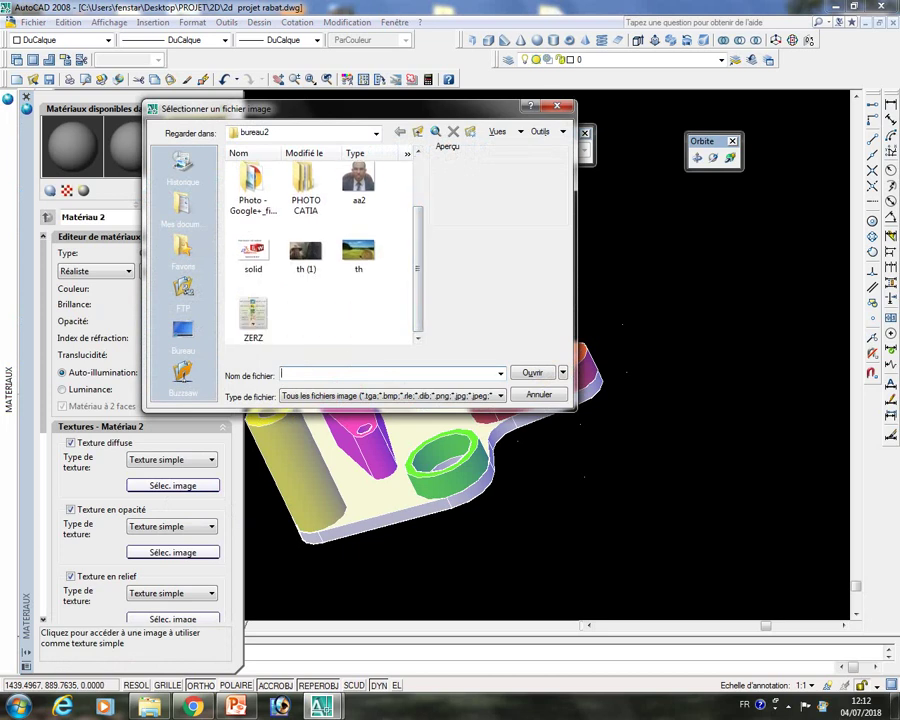
scroll(320, 245, up, 1)
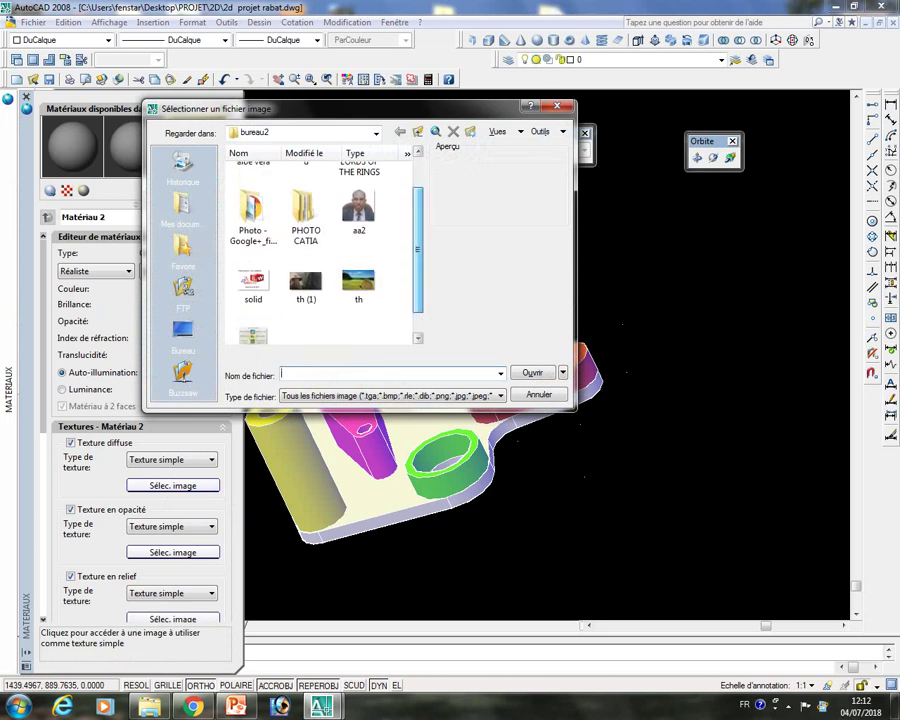
click(358, 280)
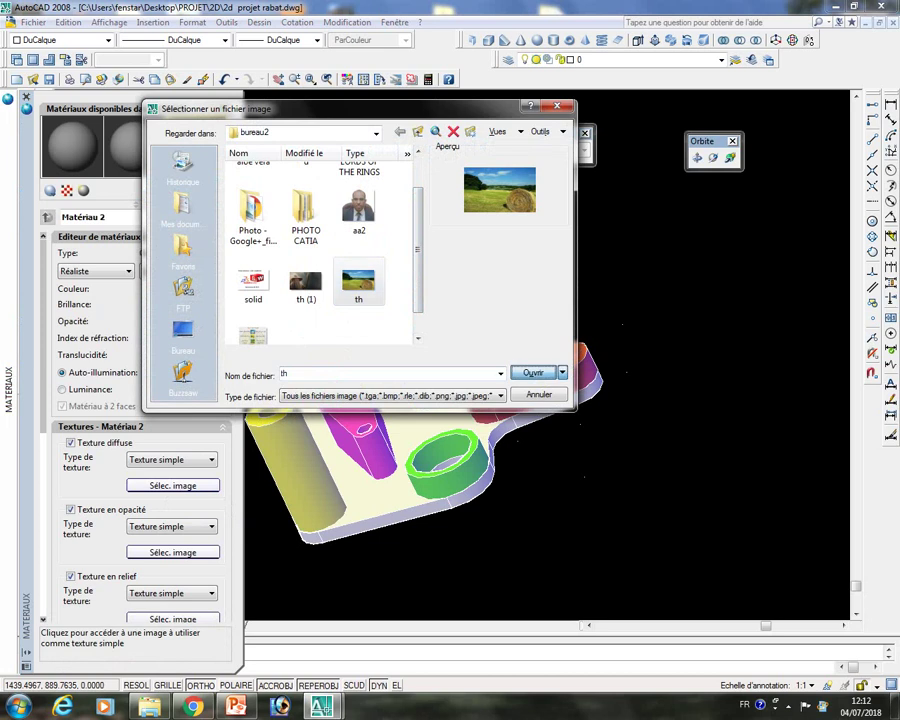
click(533, 372)
Apply Matériau 2 to the selected objects in the model
key(Return)
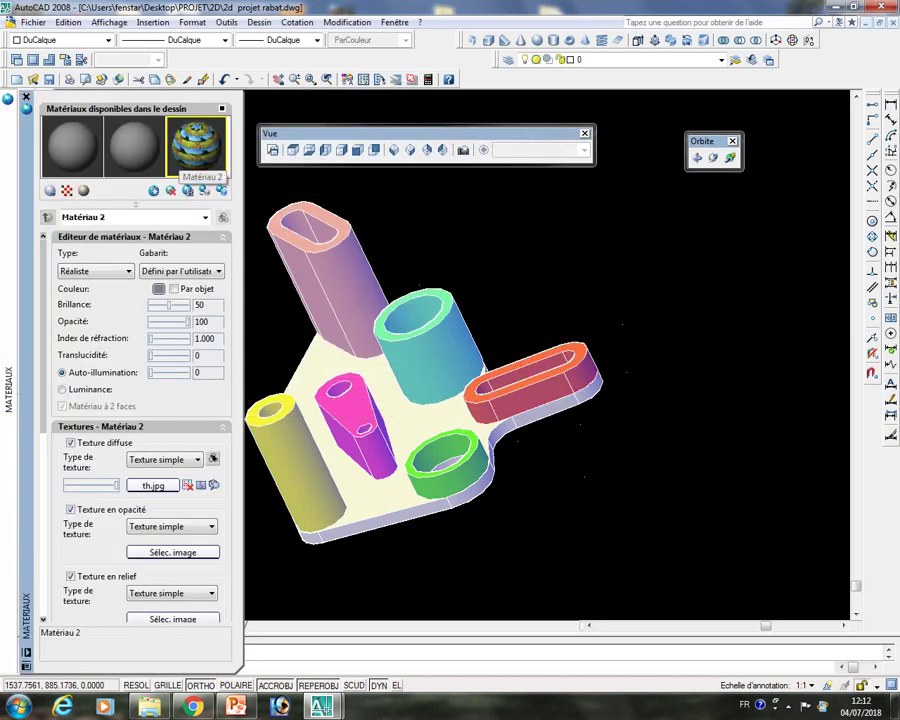
click(204, 191)
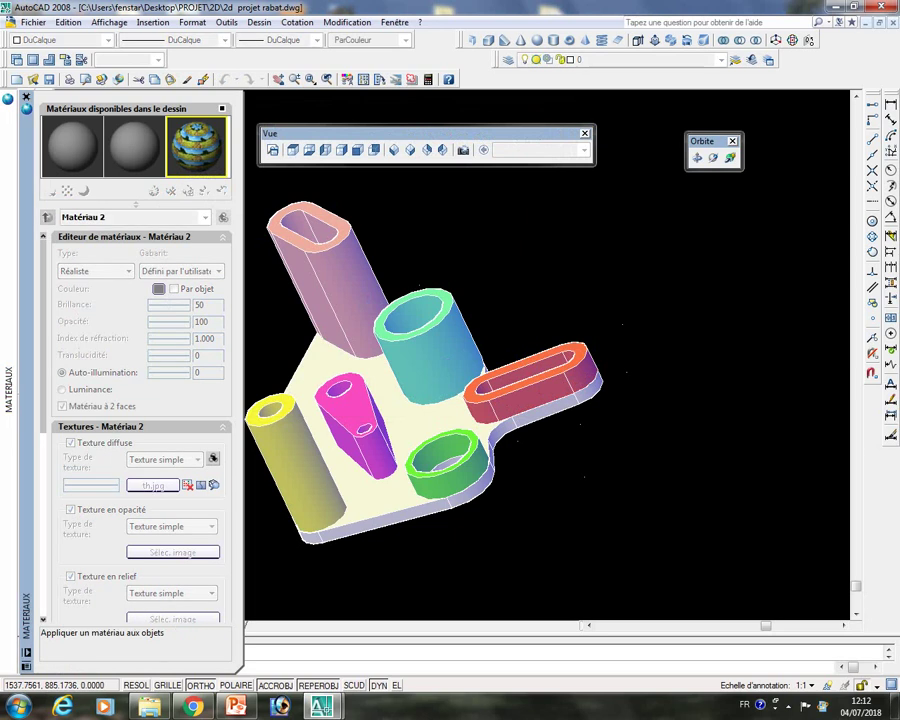
key(Return)
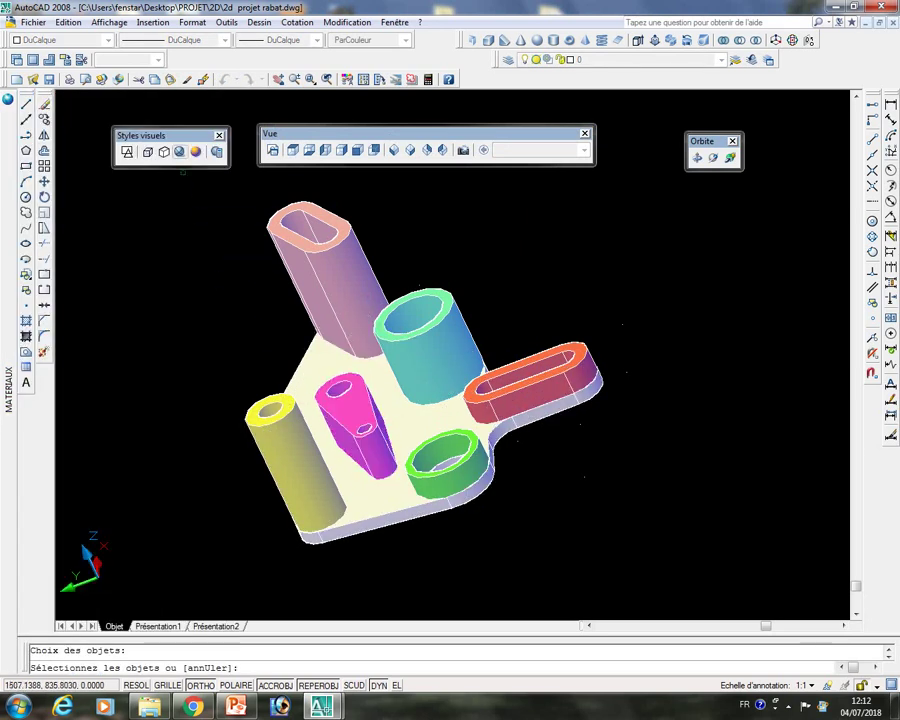
Switch to the Réaliste visual style and orbit and zoom to inspect the th.jpg texture on the base plate
click(179, 151)
scroll(303, 353, down, 3)
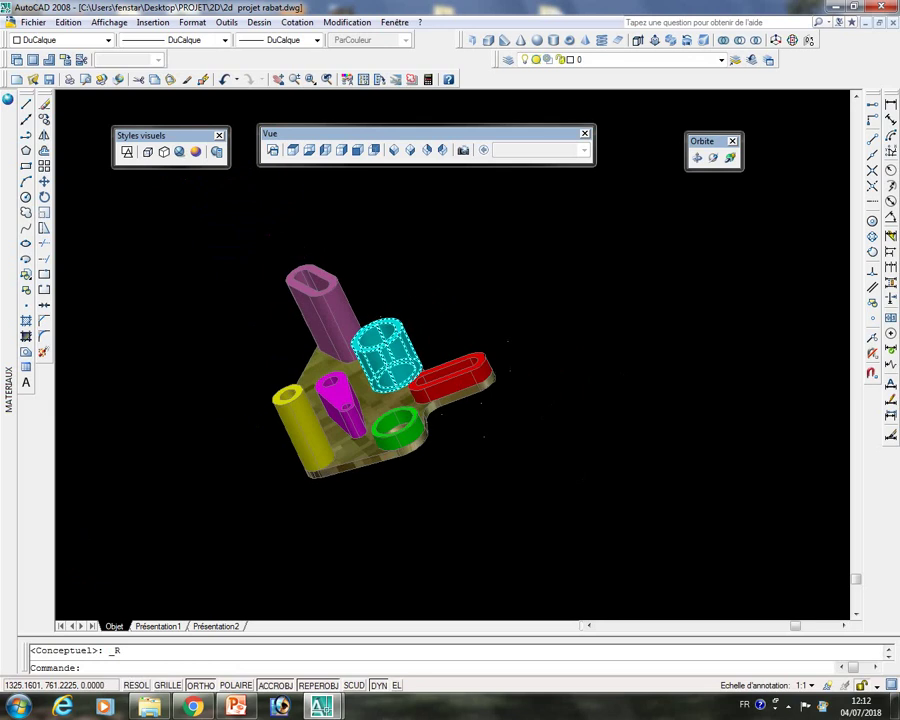
scroll(303, 353, down, 2)
click(713, 157)
mouse_move(455, 380)
mouse_down()
mouse_move(460, 288)
mouse_move(410, 331)
mouse_move(415, 305)
mouse_move(500, 305)
mouse_up()
scroll(410, 331, up, 2)
scroll(415, 305, up, 2)
key(Escape)
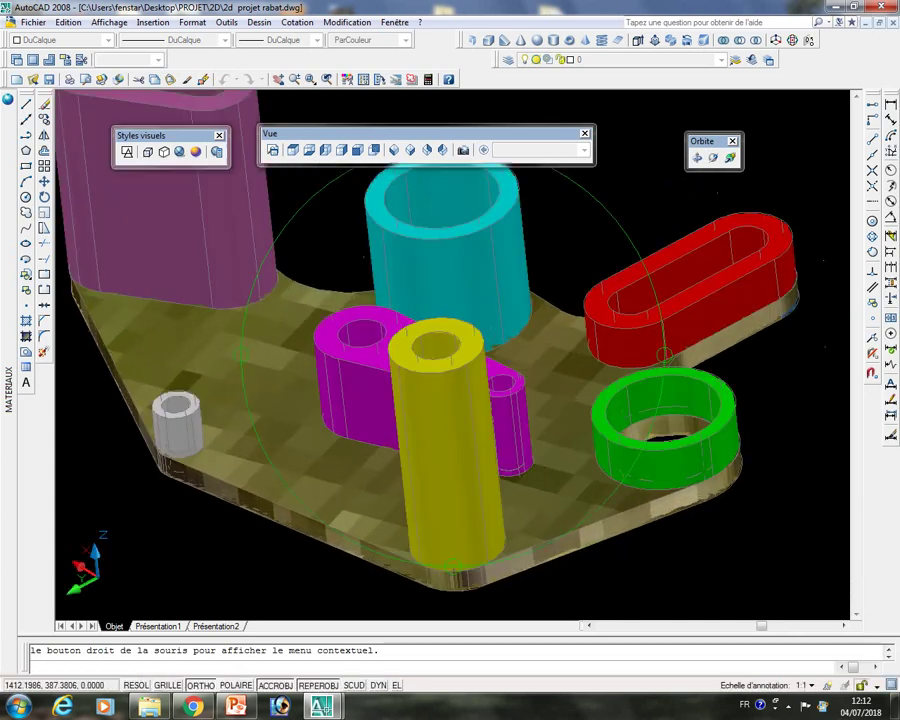
scroll(450, 355, up, 5)
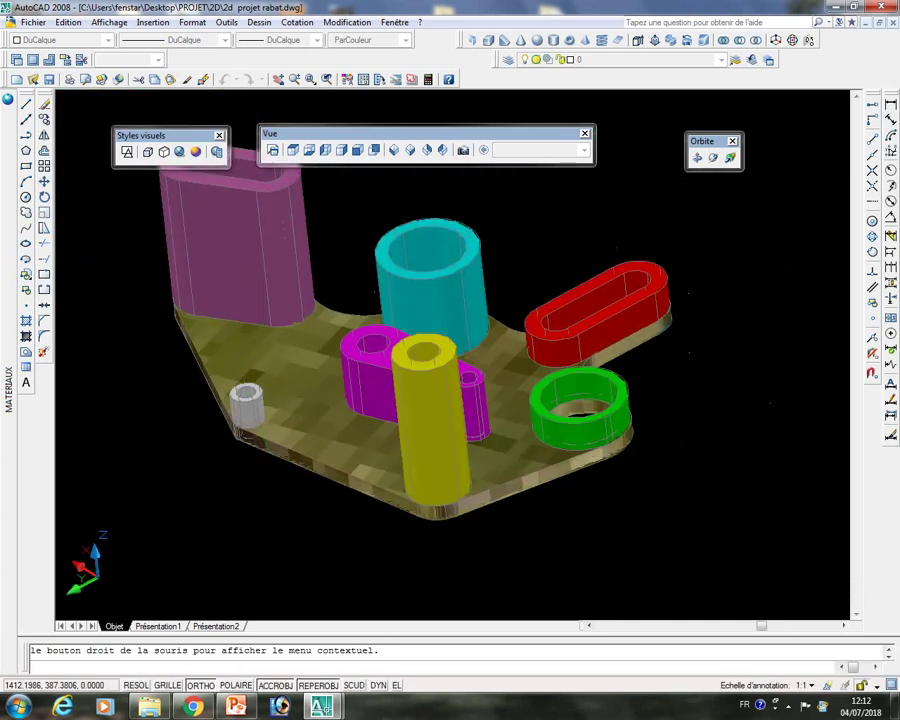
key(Escape)
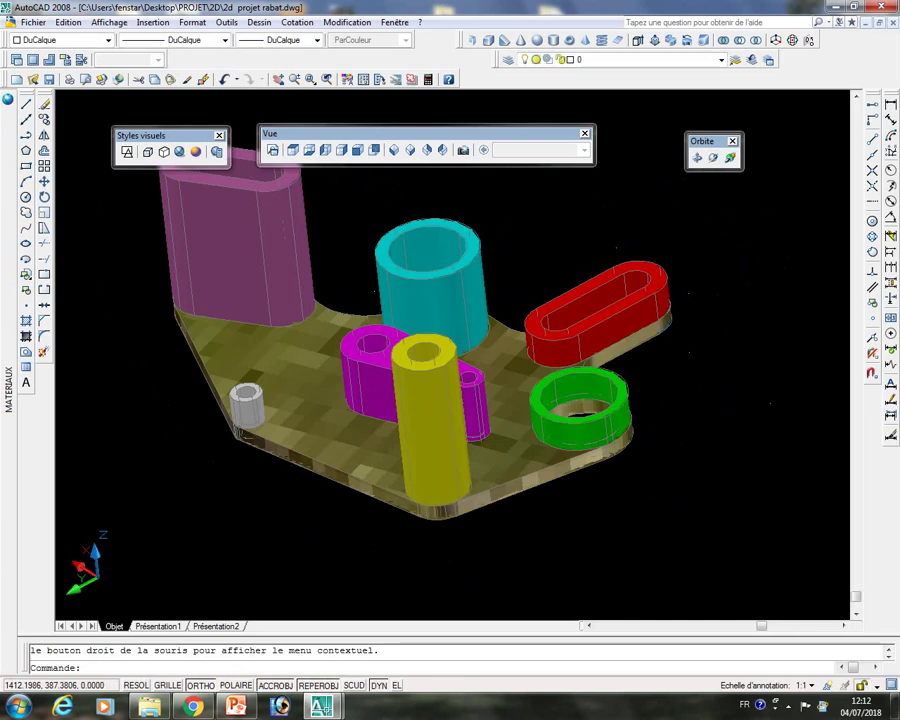
Switch to the Présentation1 layout and delete its existing viewport
click(158, 626)
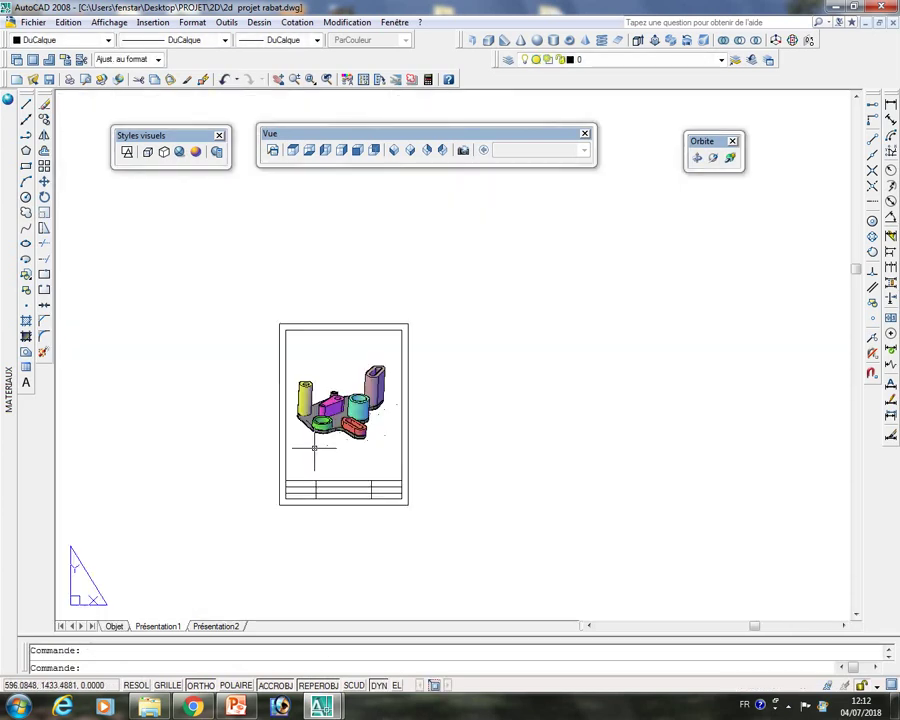
scroll(349, 440, up, 3)
scroll(349, 440, up, 3)
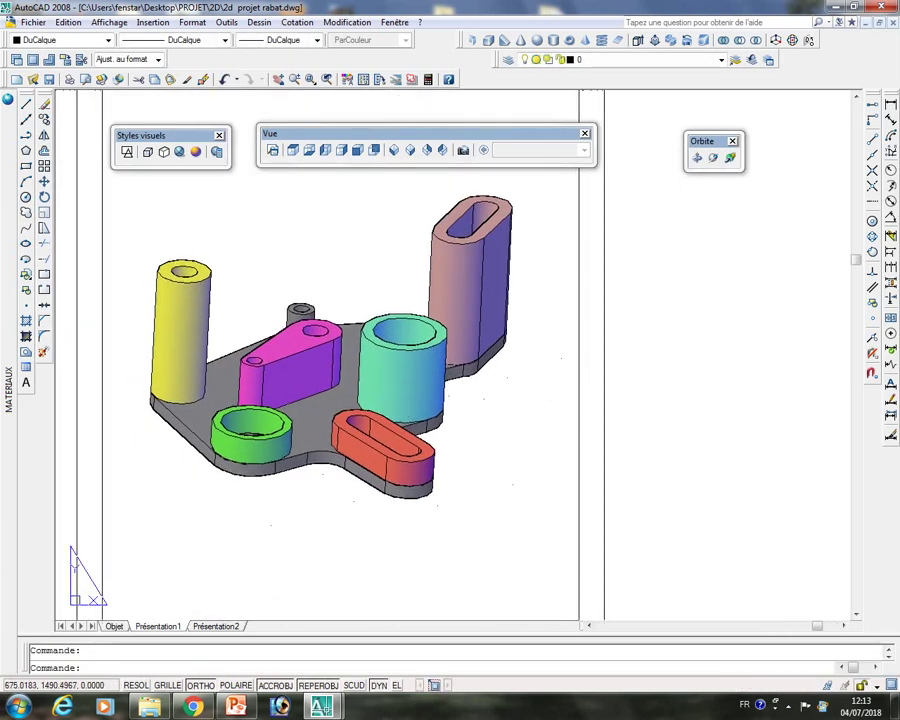
click(577, 439)
key(Delete)
Draw a new viewport from the frame's top-left corner to just above the title block
scroll(577, 437, down, 5)
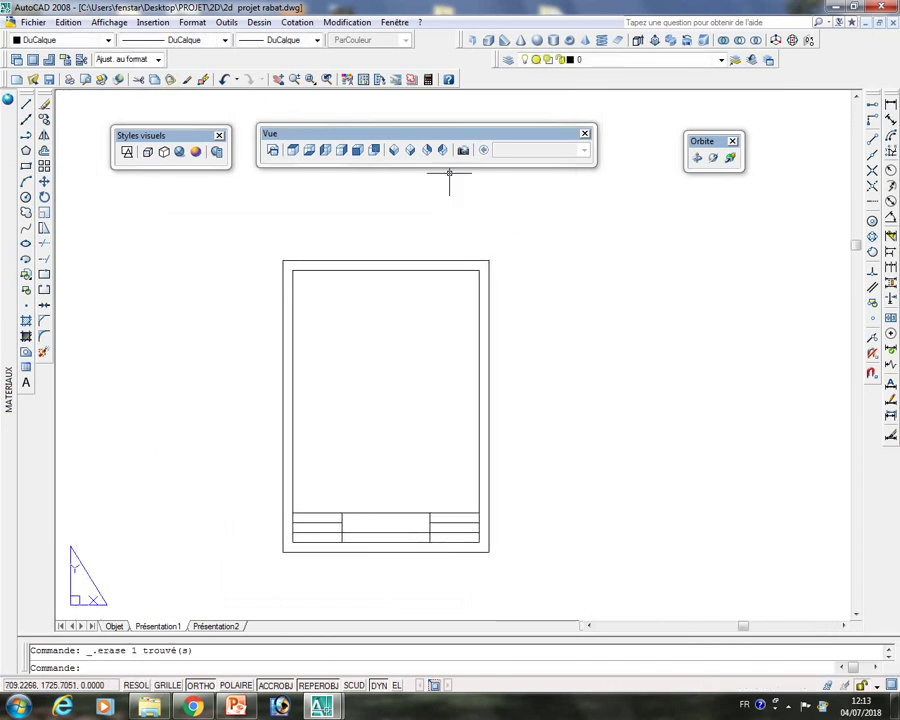
click(290, 263)
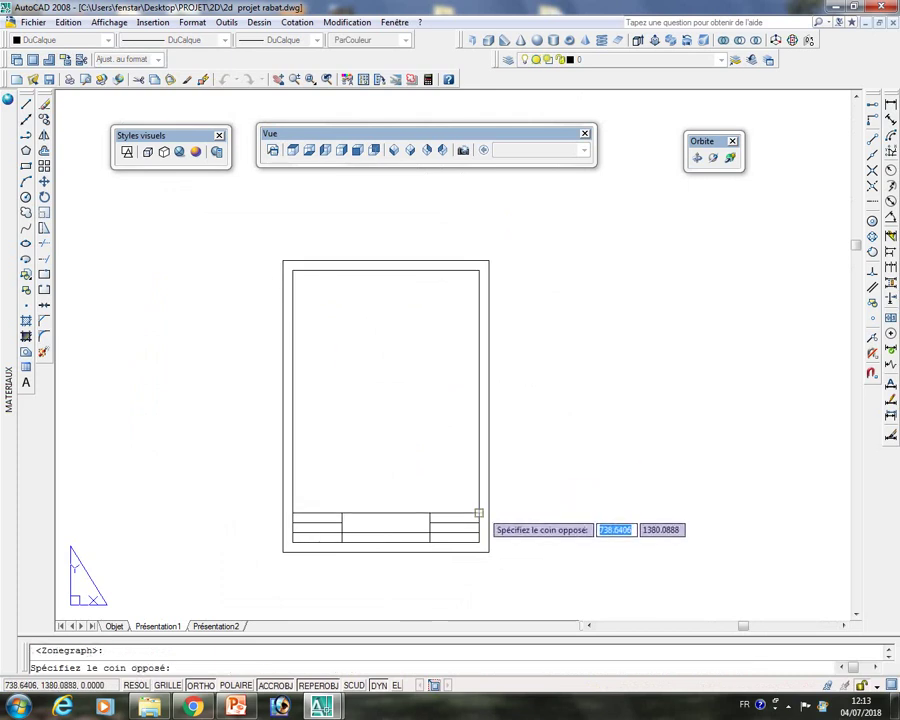
click(476, 508)
middle_drag(452, 482, 428, 489)
Position the textured part inside the new viewport
double_click(388, 440)
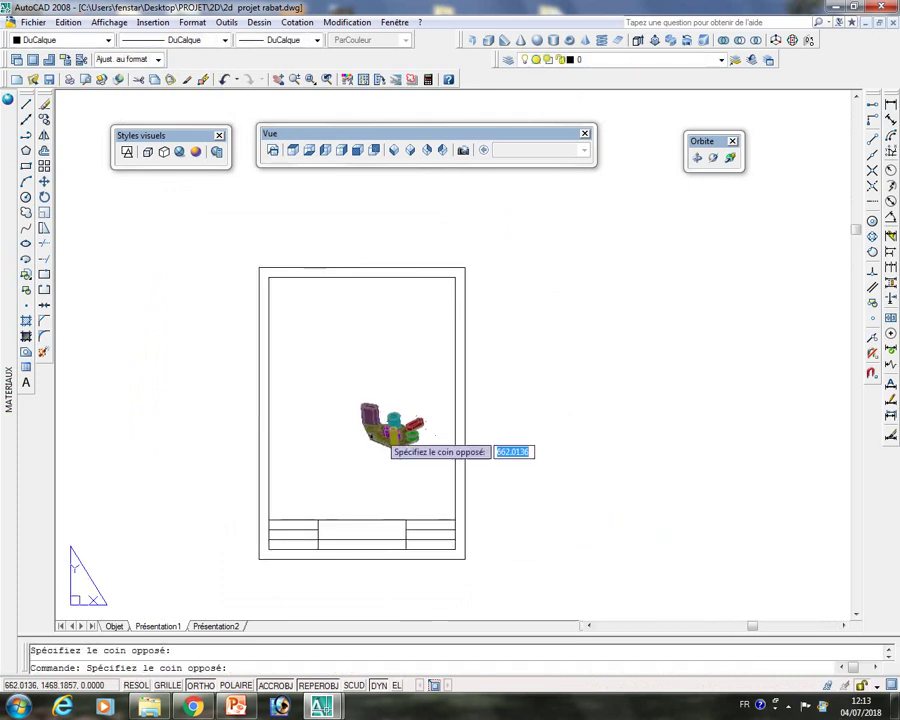
scroll(384, 432, up, 2)
scroll(384, 432, up, 3)
scroll(385, 432, down, 2)
scroll(400, 420, down, 2)
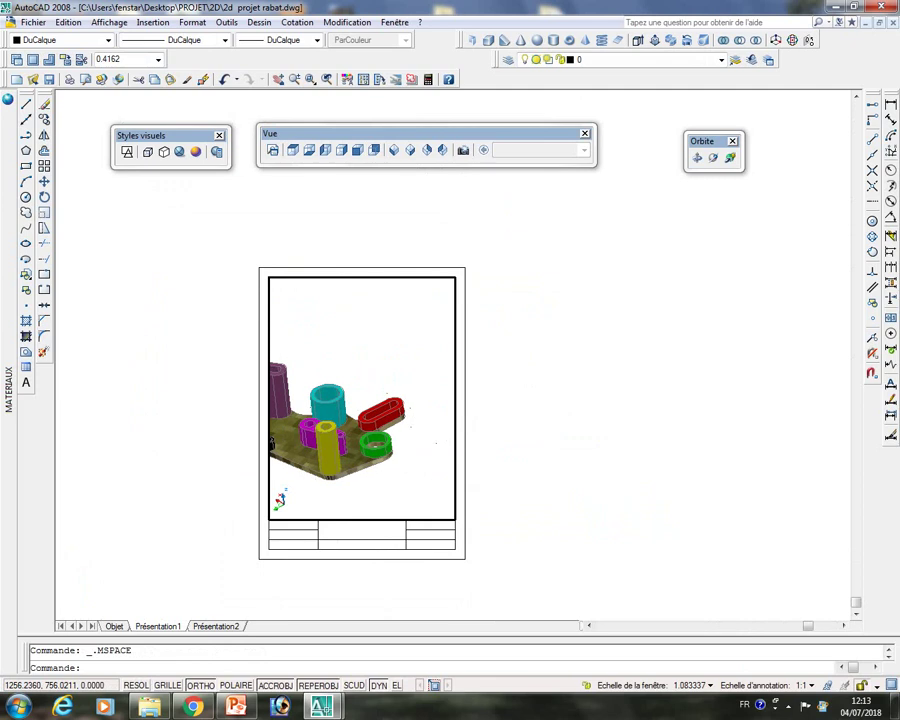
shift+middle_drag(370, 400, 376, 398)
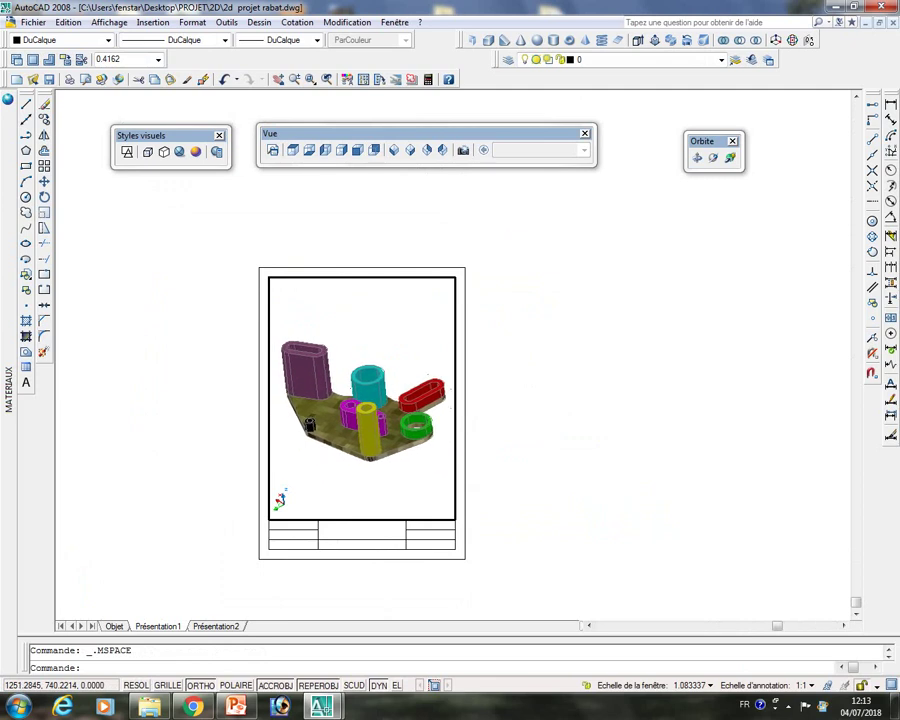
Return to paper space and zoom in on the A4 sheet
double_click(536, 470)
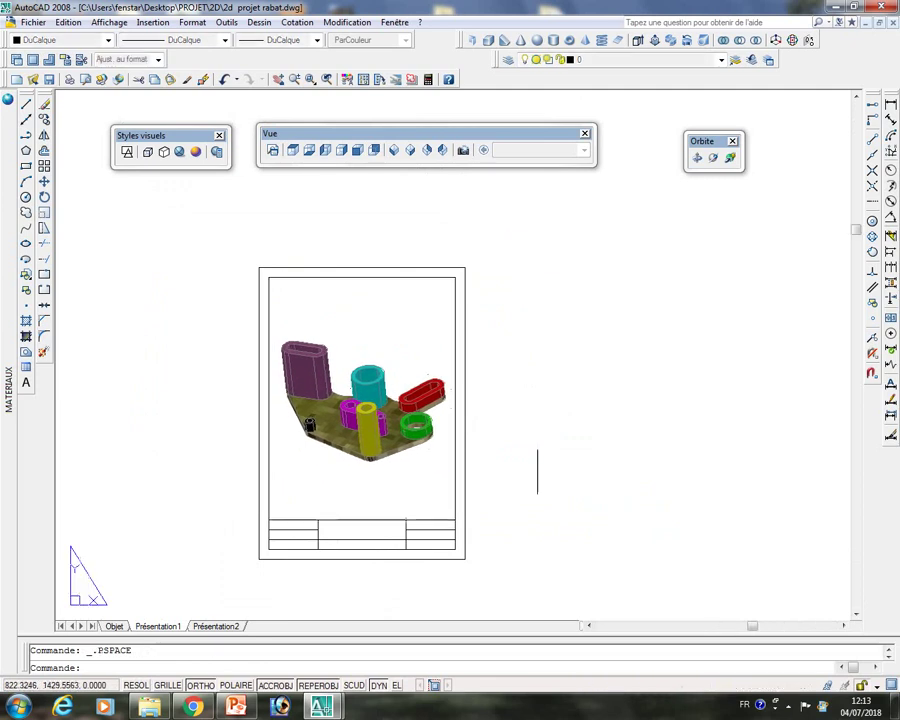
scroll(494, 432, up, 1)
scroll(494, 432, up, 2)
scroll(406, 444, down, 4)
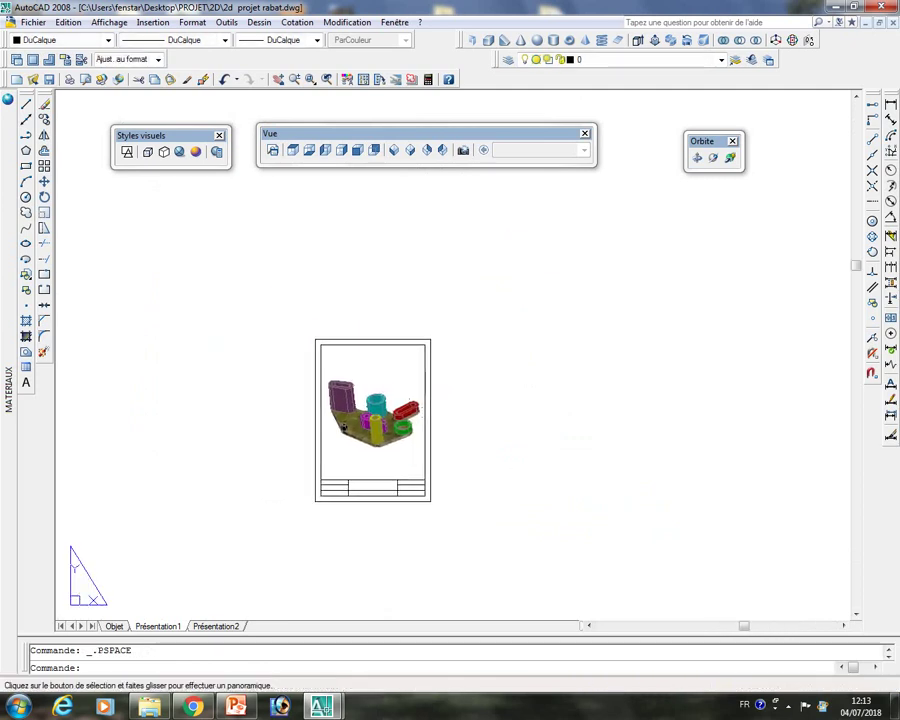
scroll(415, 440, up, 1)
scroll(402, 456, up, 2)
scroll(407, 408, up, 1)
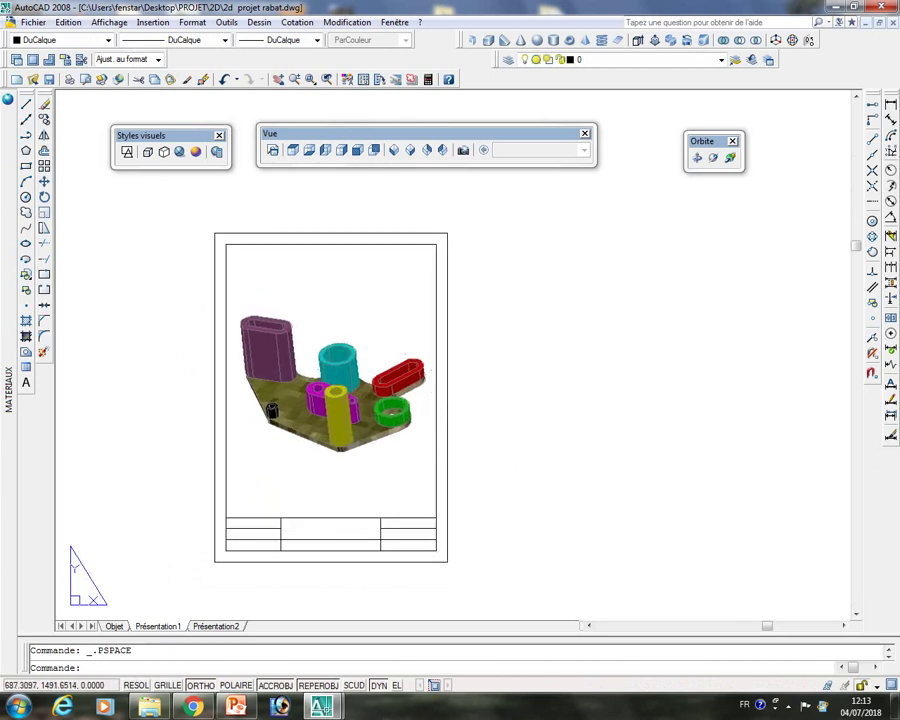
scroll(407, 408, up, 1)
scroll(407, 408, up, 2)
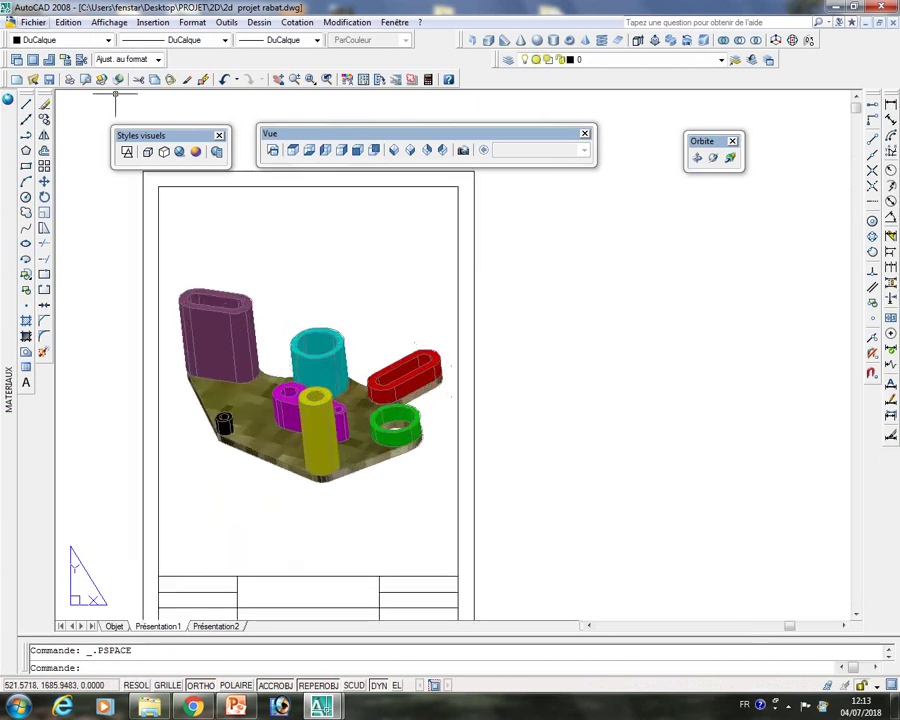
click(33, 22)
In the plot dialog, choose the DWG To PDF.pc3 plotter and set the plot area to Fenêtre
click(70, 295)
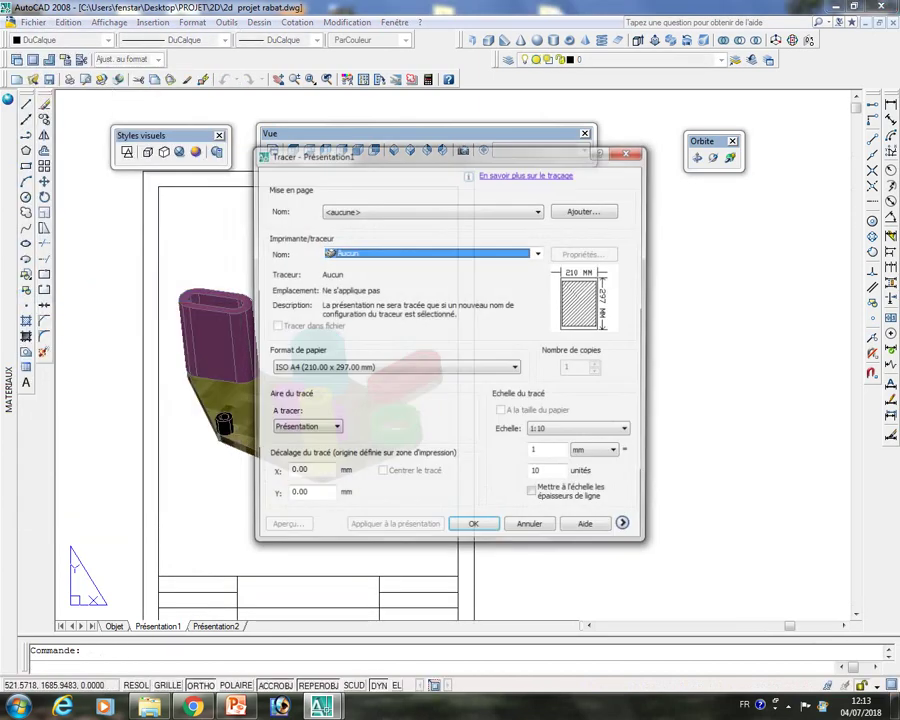
click(330, 252)
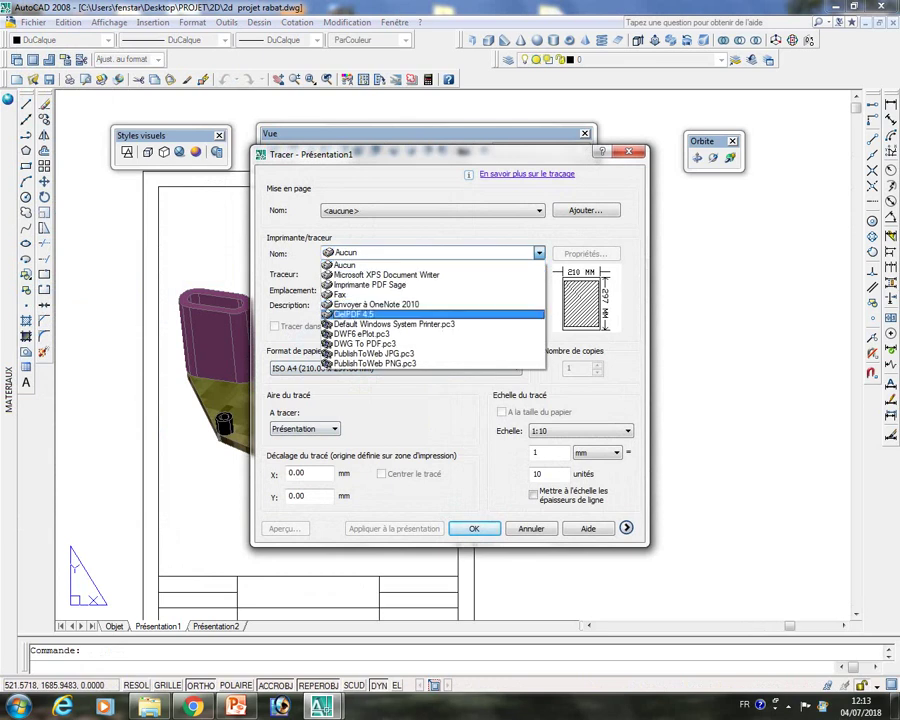
click(340, 343)
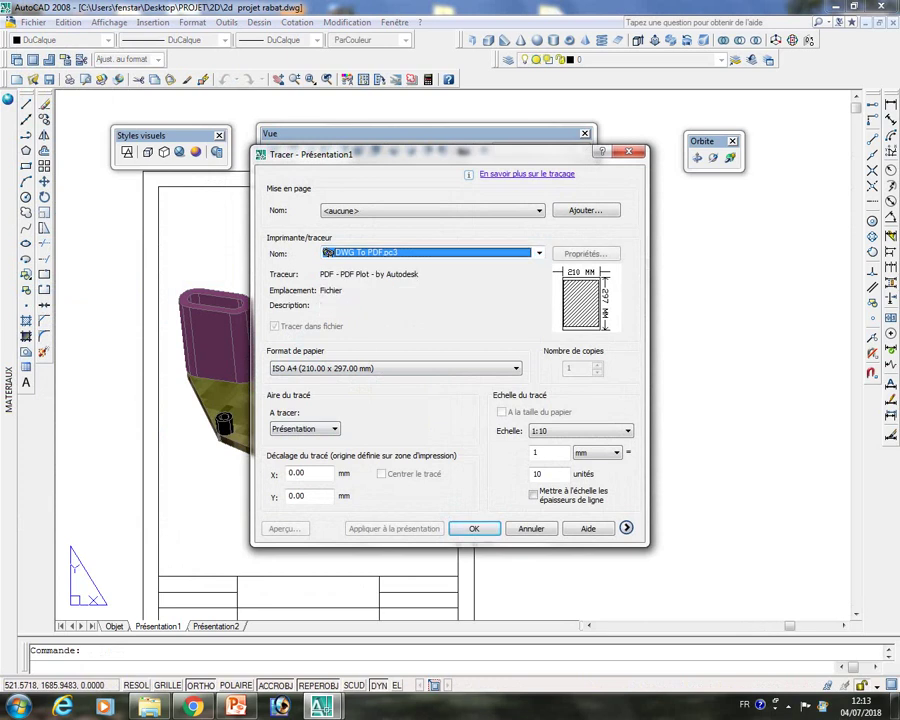
click(334, 429)
click(285, 460)
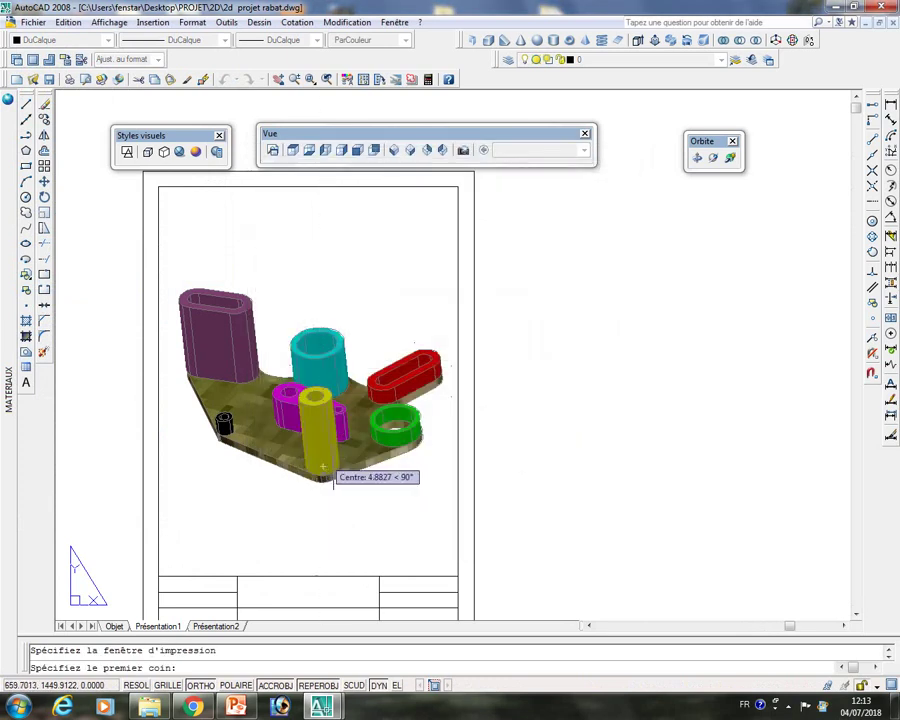
Pick the sheet's corners as the plot window, then enable Centrer and A la taille du papier
scroll(170, 320, down, 3)
scroll(190, 246, down, 2)
scroll(188, 248, up, 2)
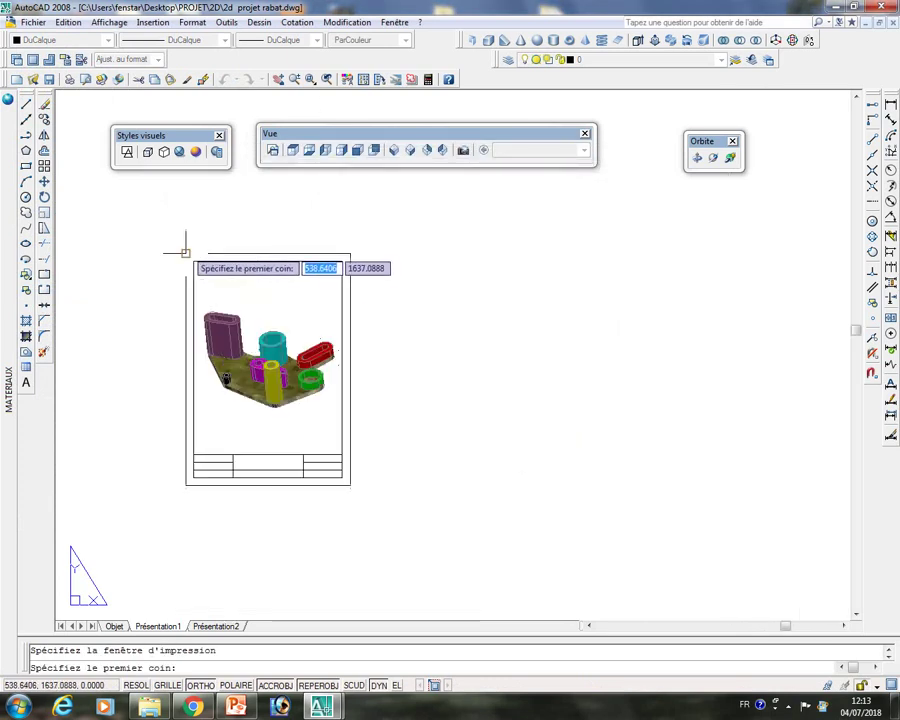
click(186, 254)
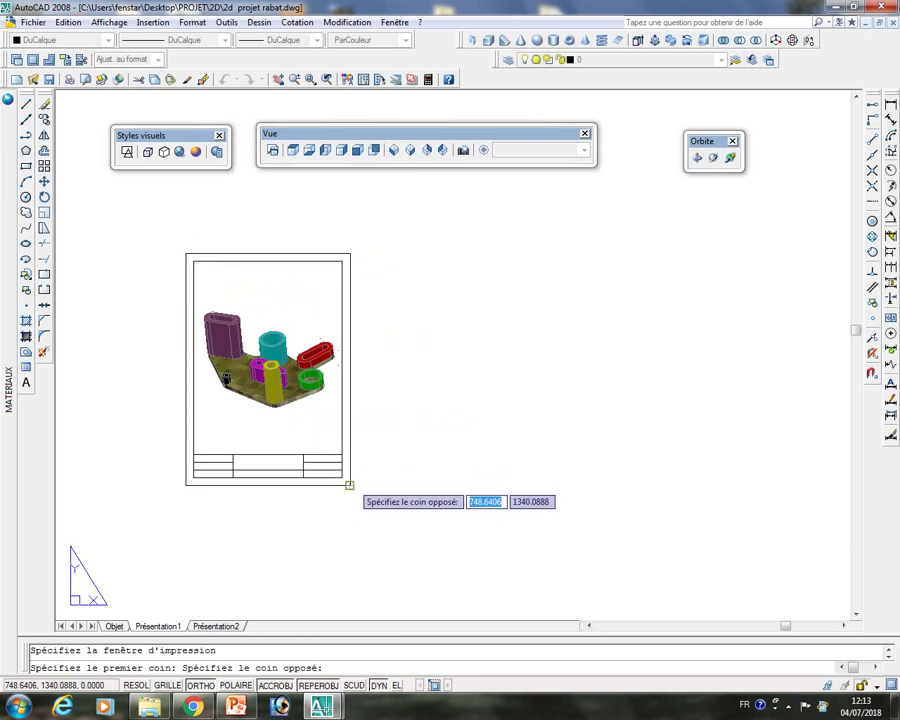
click(349, 485)
click(381, 473)
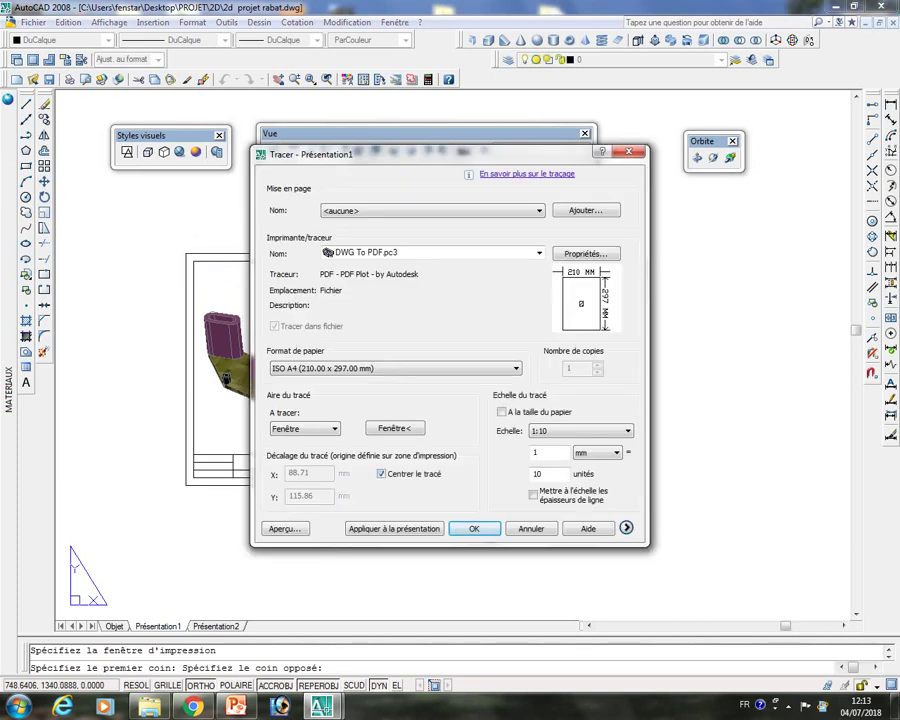
click(501, 411)
Preview the PDF plot, pan around the previewed page, then close the preview
click(284, 528)
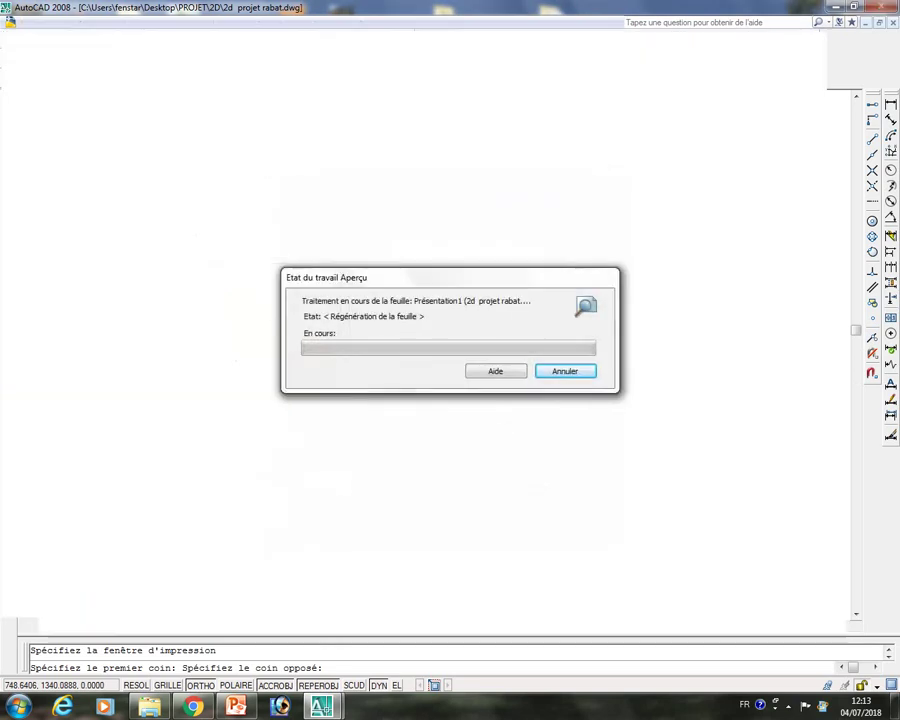
scroll(445, 360, up, 2)
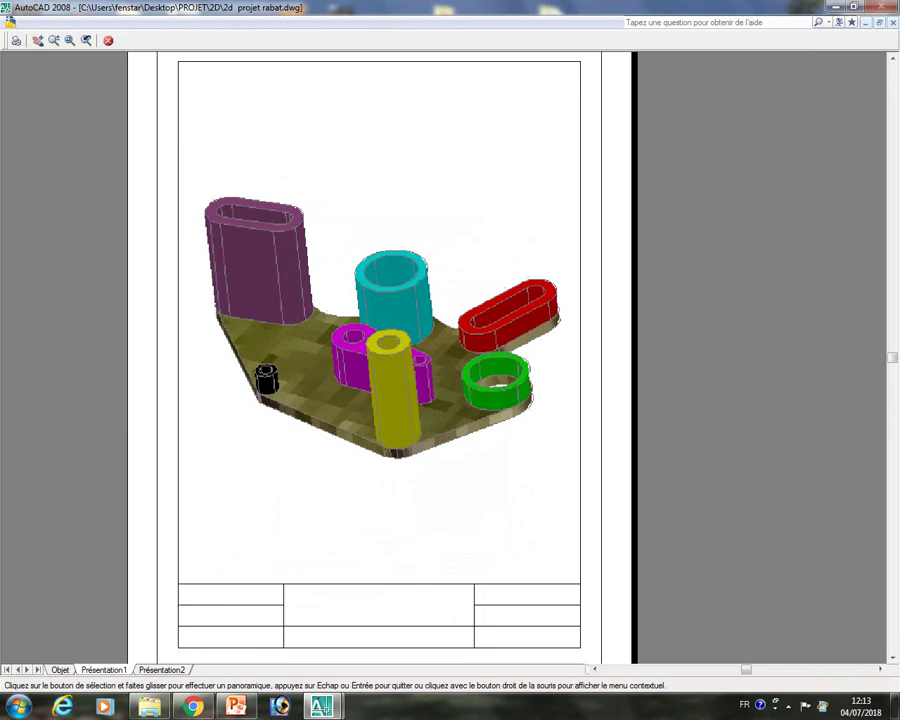
scroll(445, 360, down, 3)
scroll(364, 336, up, 2)
middle_drag(364, 336, 370, 329)
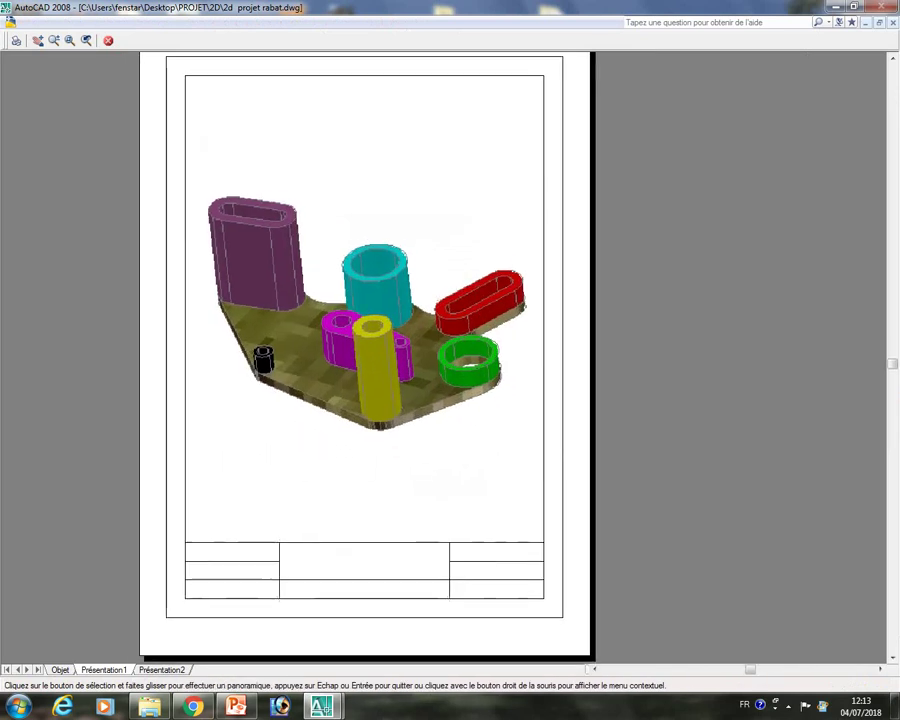
middle_drag(440, 466, 505, 466)
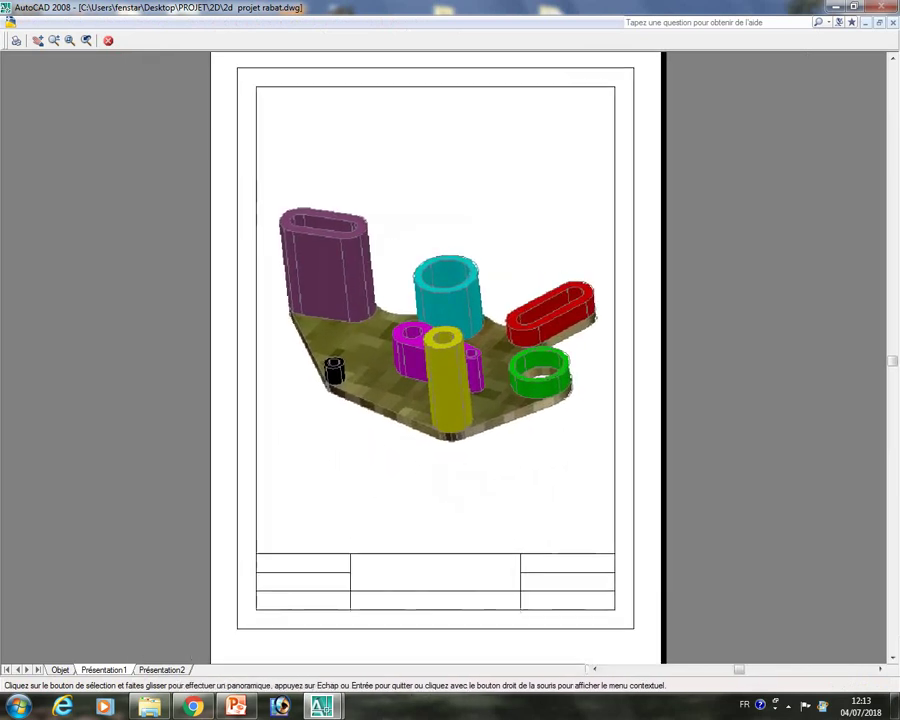
scroll(505, 466, down, 2)
scroll(561, 528, up, 2)
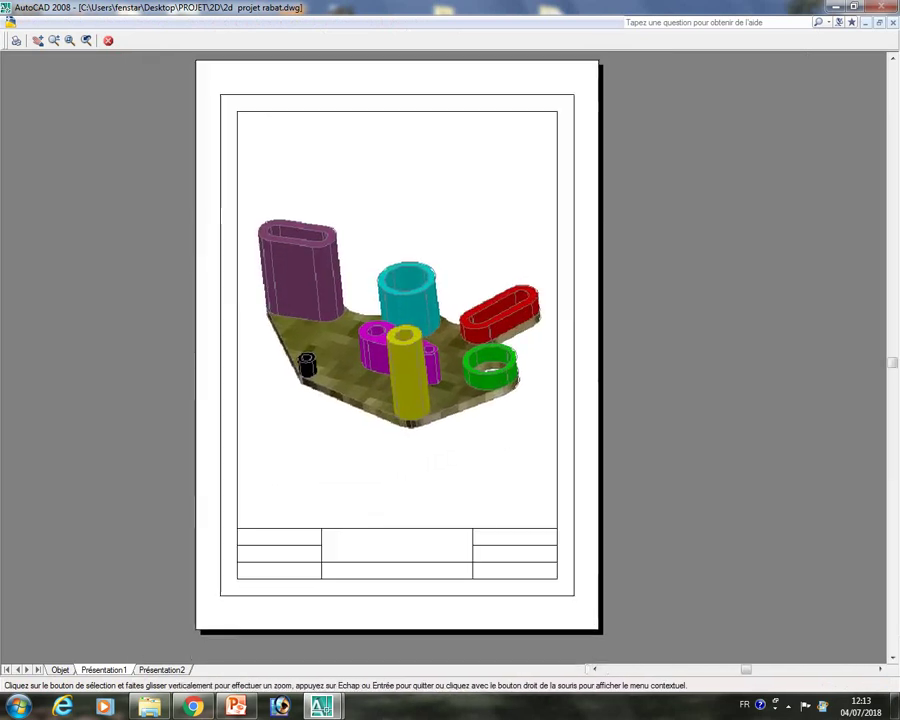
click(788, 705)
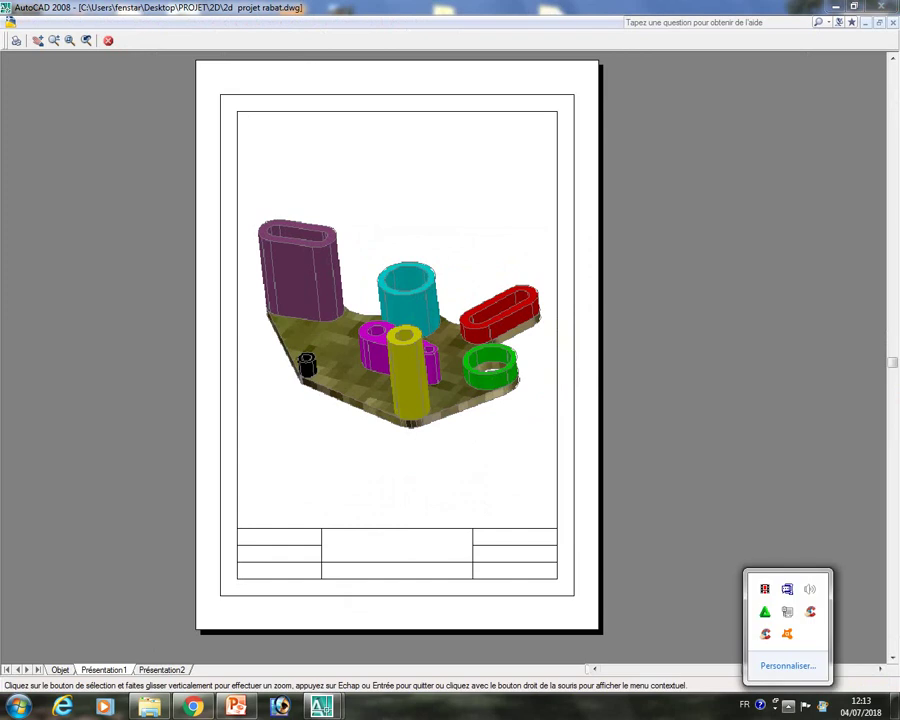
key(Escape)
Turn off Effacer écran (clean screen) to restore the toolbars and taskbar
scroll(296, 366, up, 4)
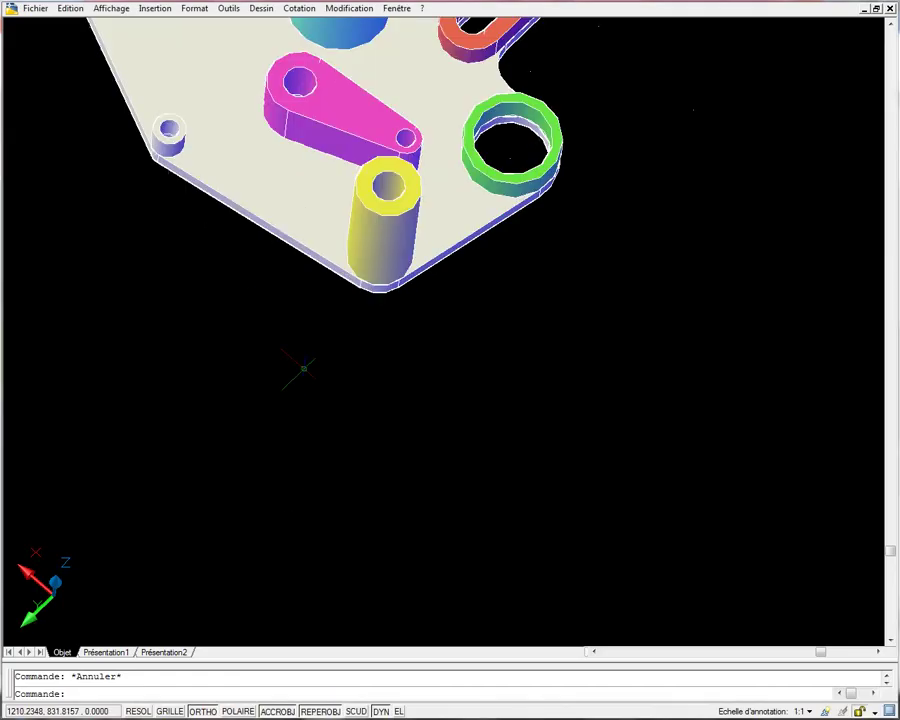
middle_drag(349, 357, 194, 114)
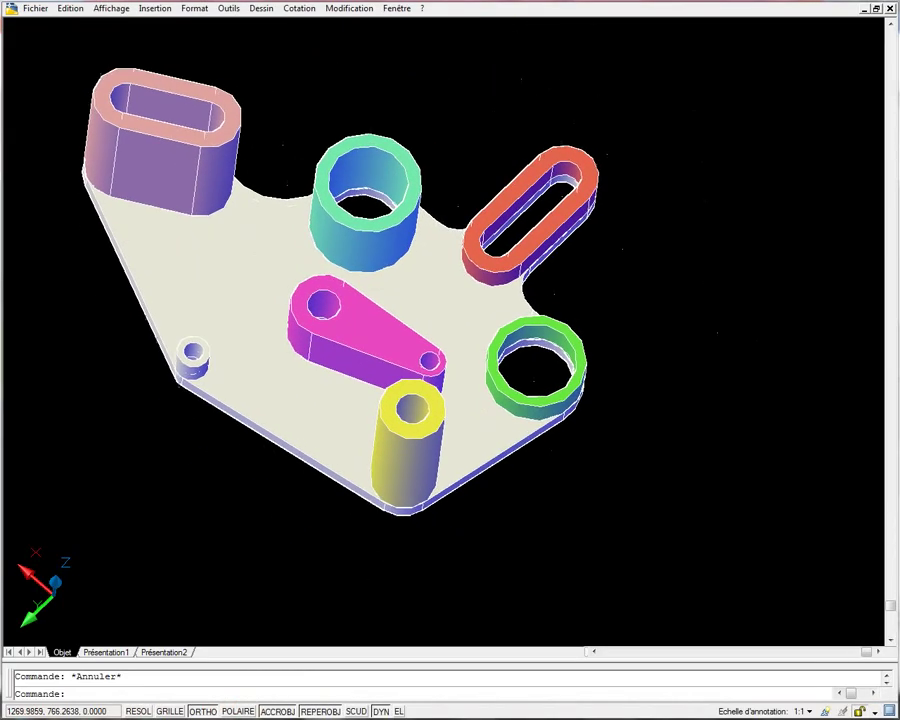
click(111, 8)
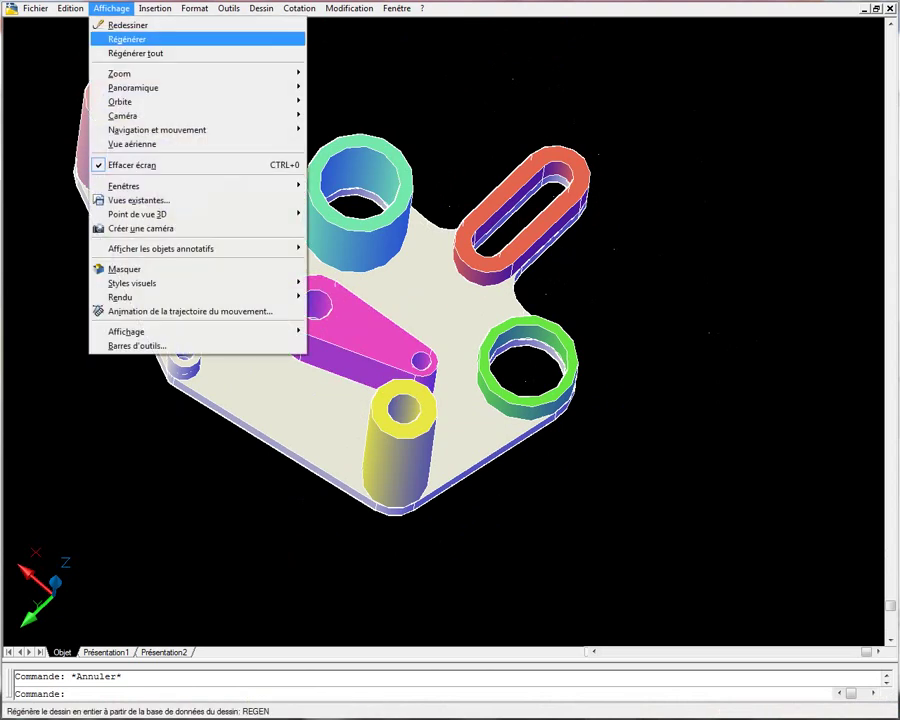
click(180, 165)
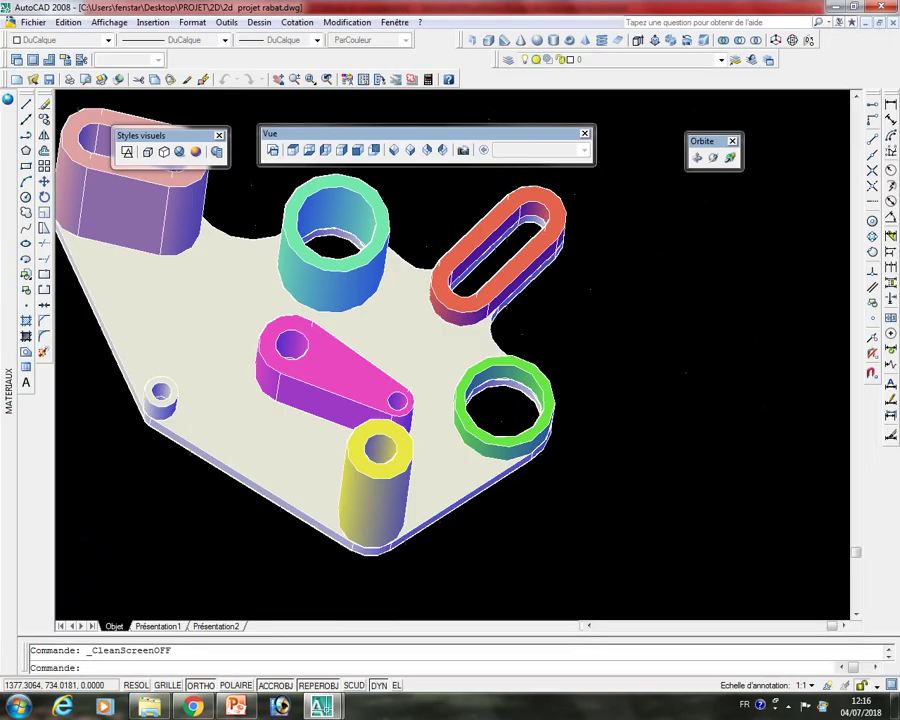
middle_drag(536, 142, 601, 187)
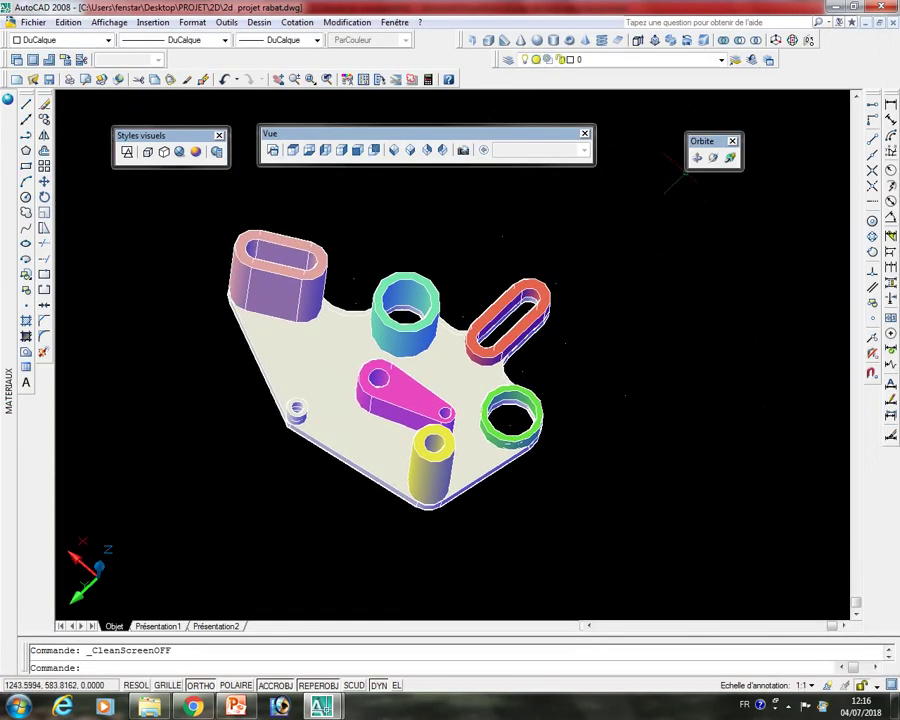
Free-orbit the part to show its other side and pan it into place
click(713, 157)
mouse_move(450, 300)
mouse_down()
mouse_move(460, 420)
mouse_move(560, 380)
mouse_up()
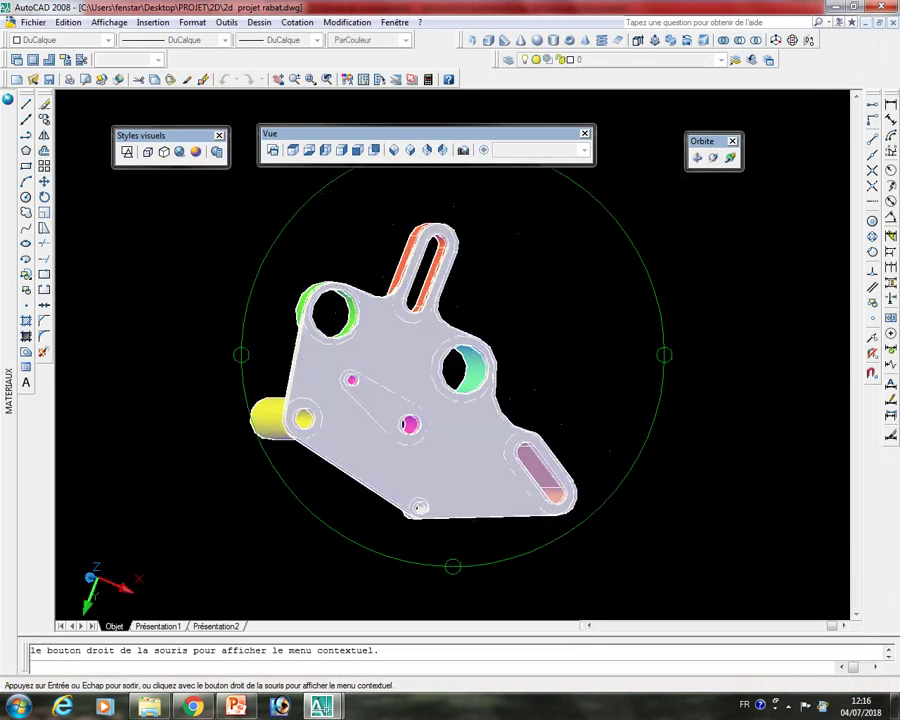
drag(583, 507, 628, 419)
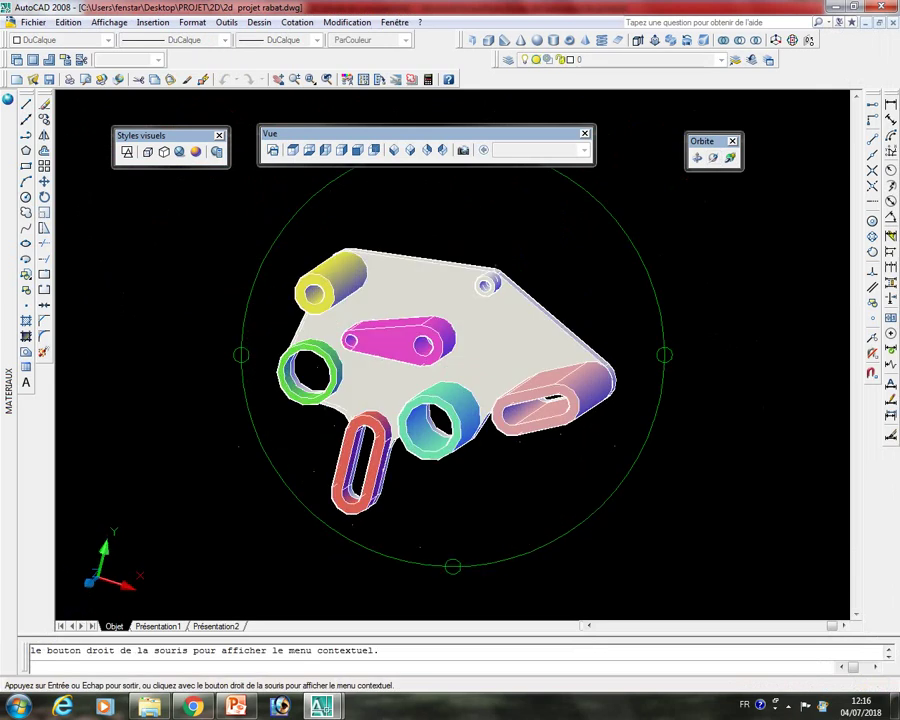
key(Escape)
scroll(727, 144, up, 3)
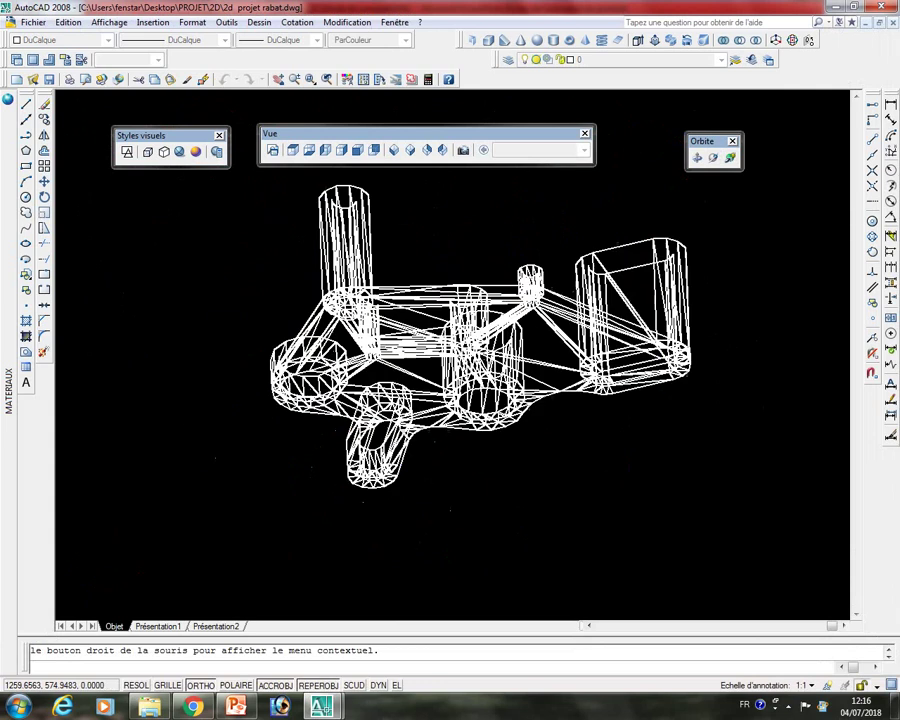
click(713, 157)
mouse_move(420, 460)
mouse_down()
mouse_move(470, 430)
mouse_move(455, 432)
mouse_up()
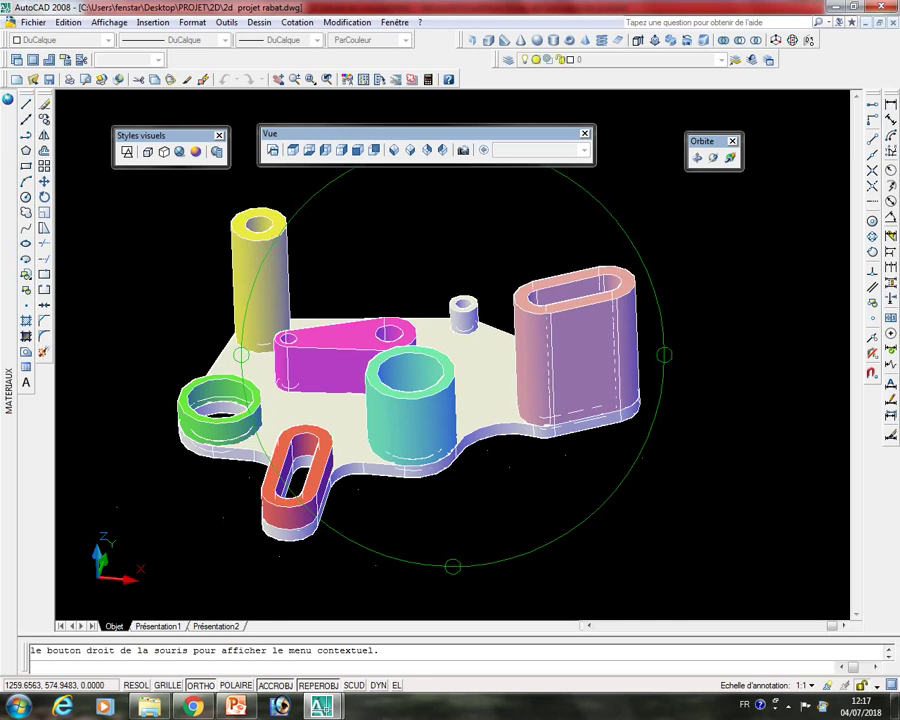
key(Escape)
middle_drag(467, 526, 513, 513)
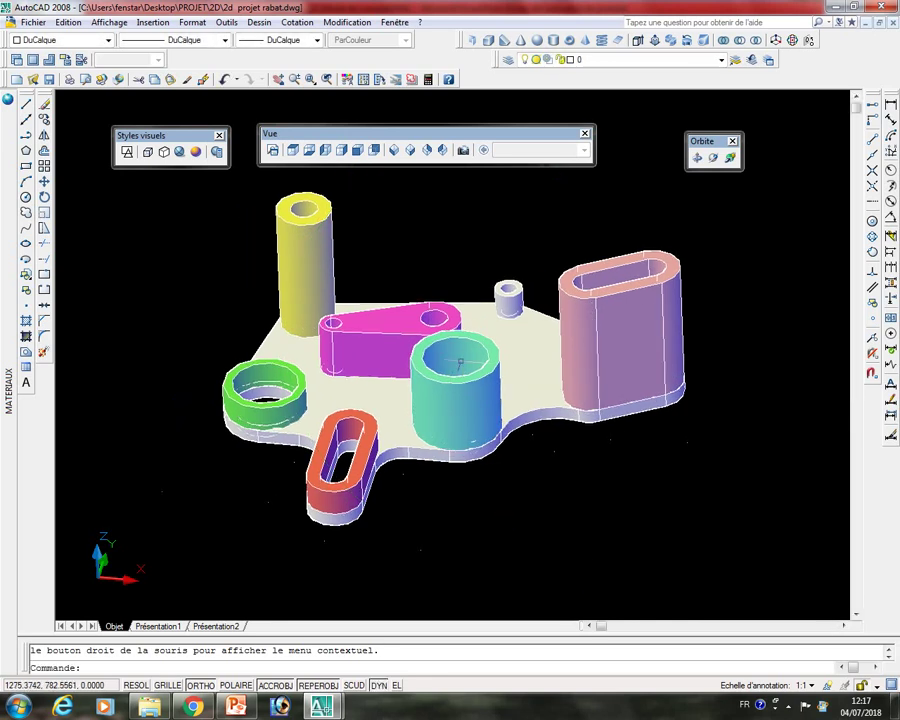